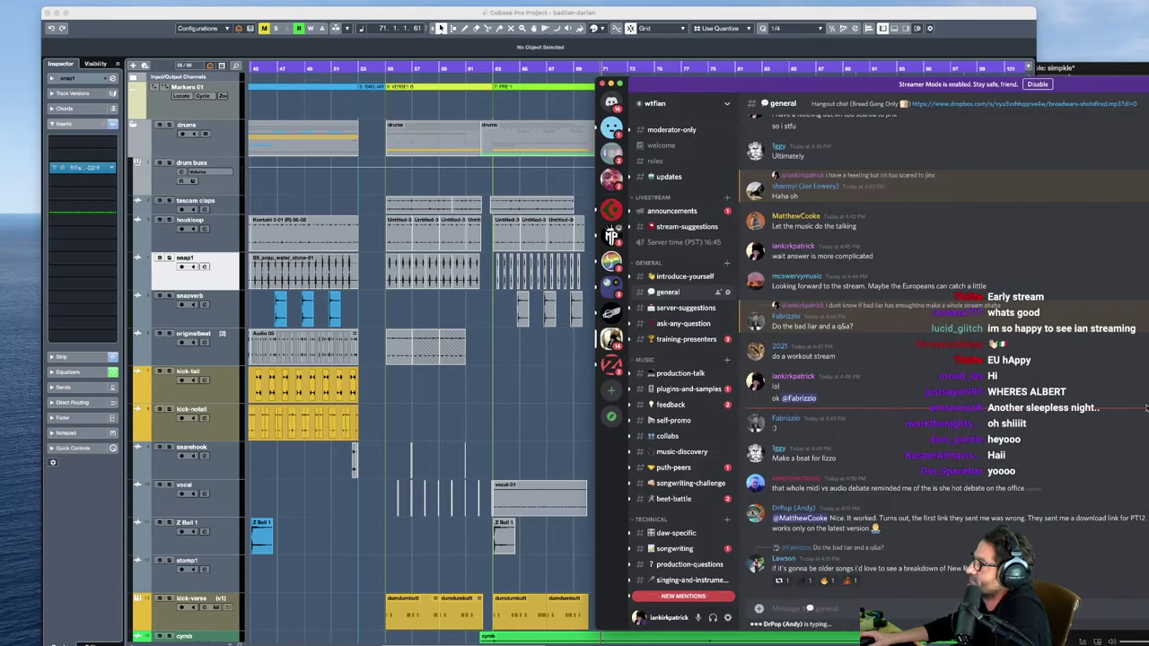
Step: Move the Discord window aside and minimize it, and reposition and narrow the Cubase project window so the console beside it is exposed
drag(812, 83, 551, 135)
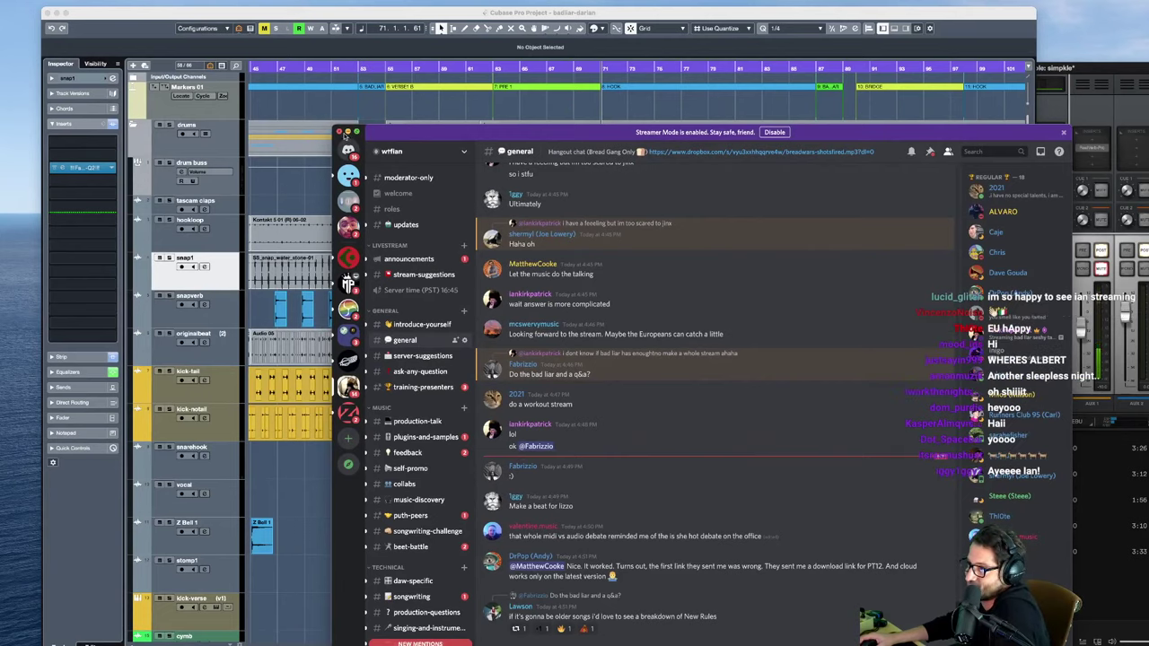
click(347, 132)
mouse_move(595, 18)
mouse_down()
mouse_move(595, 30)
mouse_move(576, 19)
mouse_up()
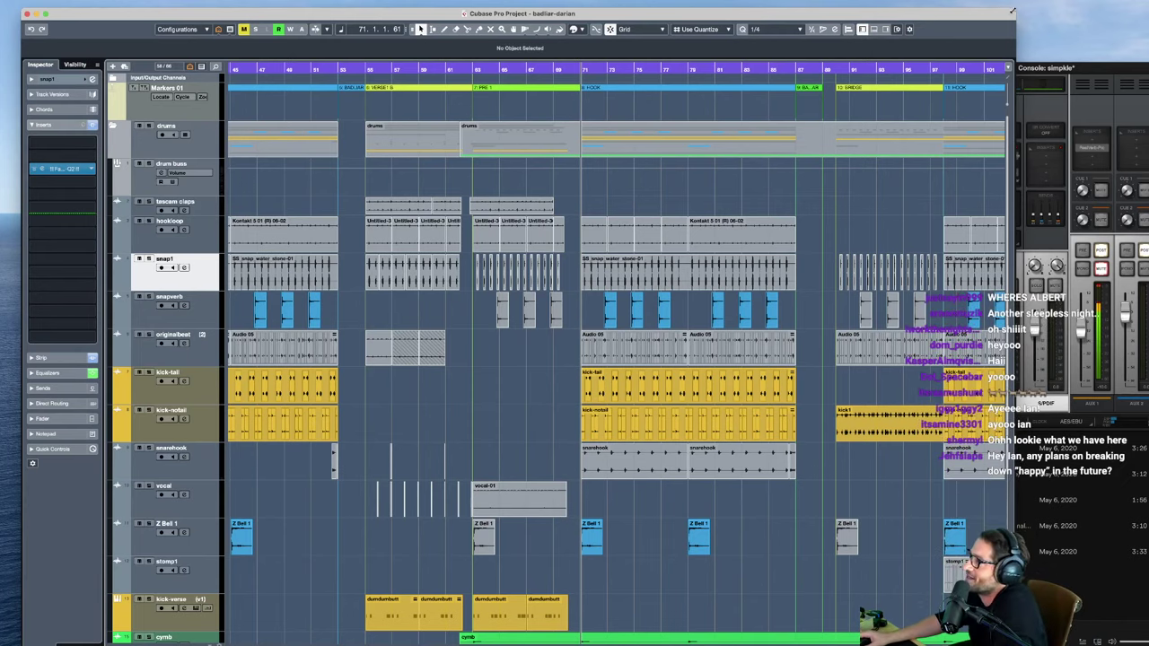
drag(1012, 10, 919, 16)
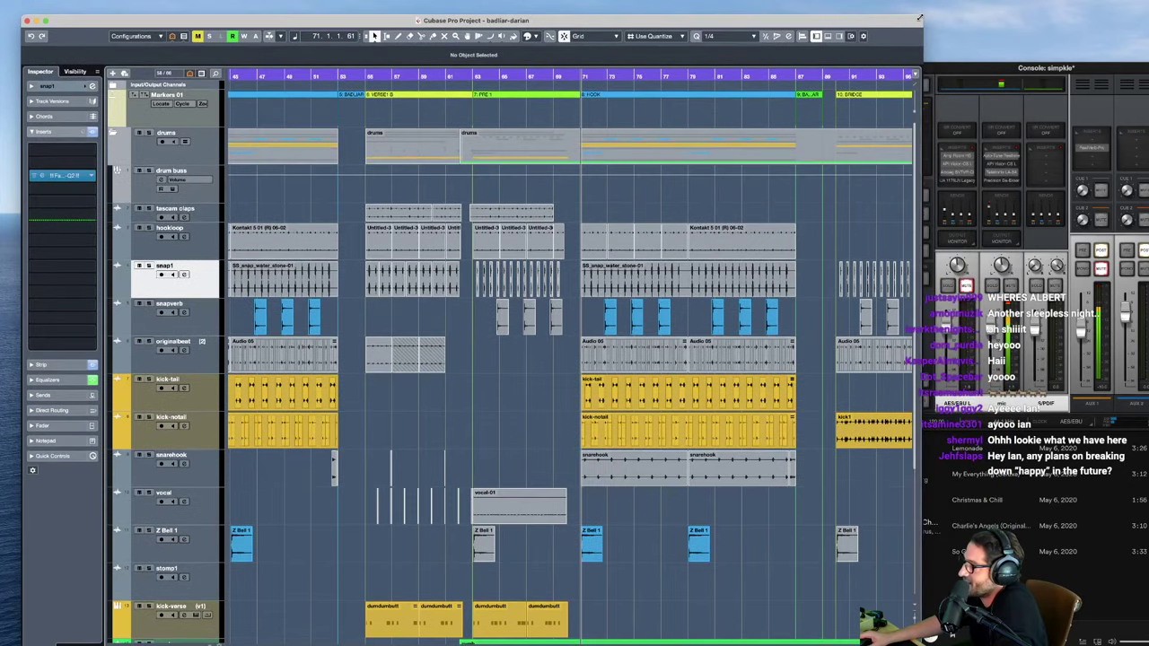
drag(919, 16, 977, 17)
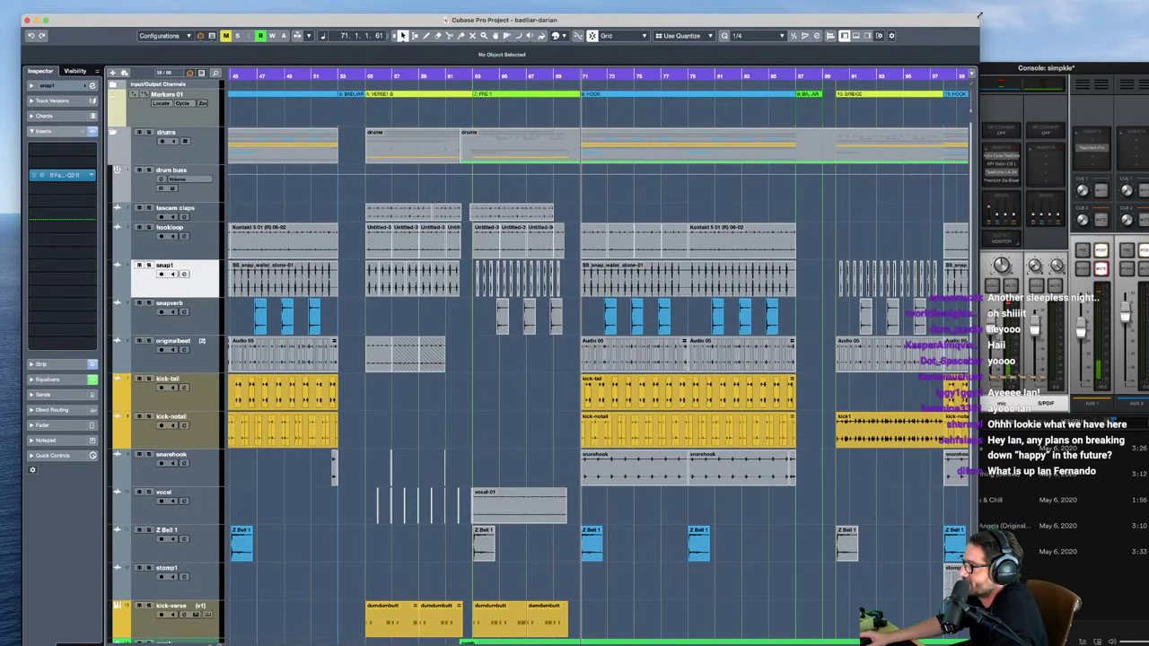
Step: Bring the Spotify window to the front from the overview of open windows and close it
key(ctrl+Up)
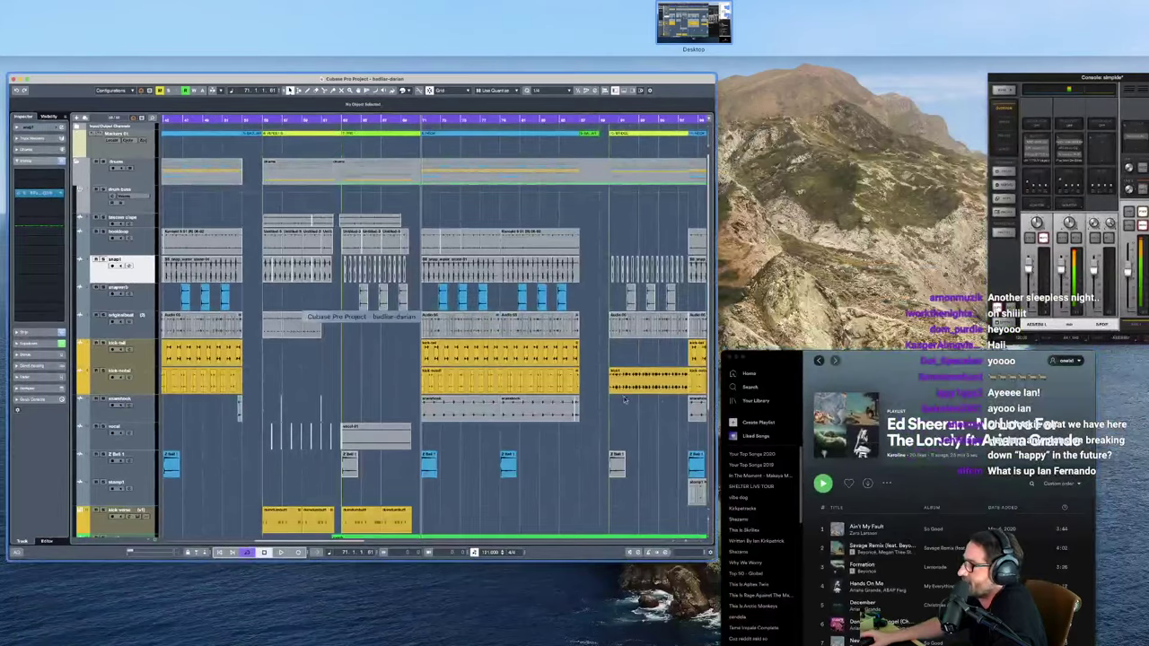
click(936, 356)
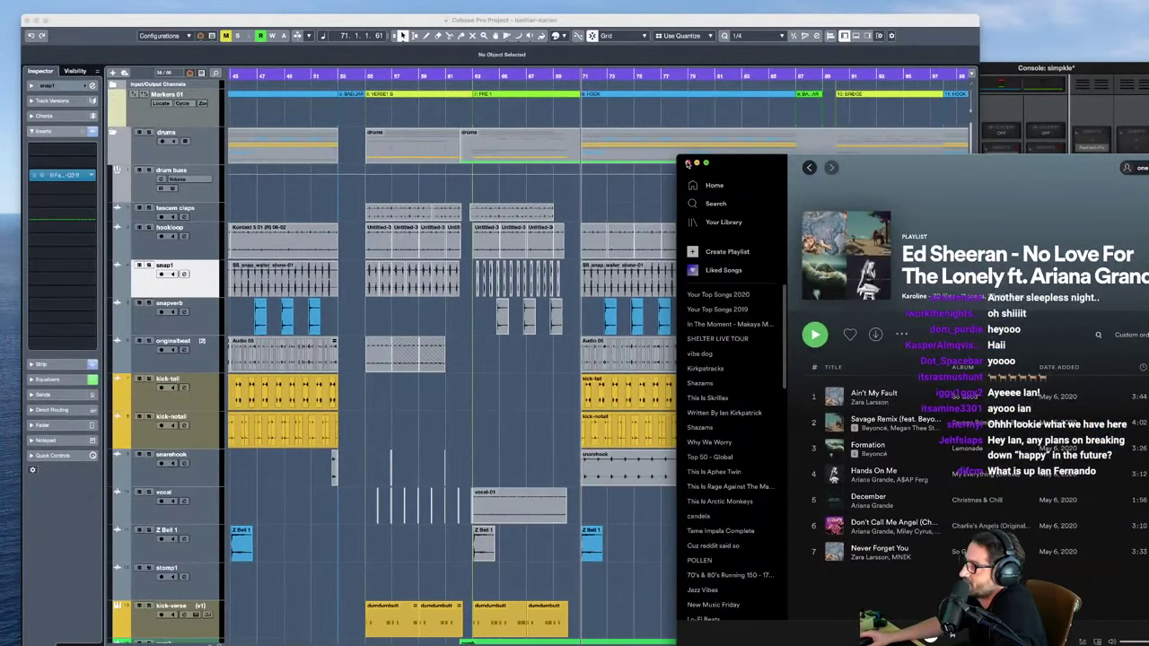
click(687, 164)
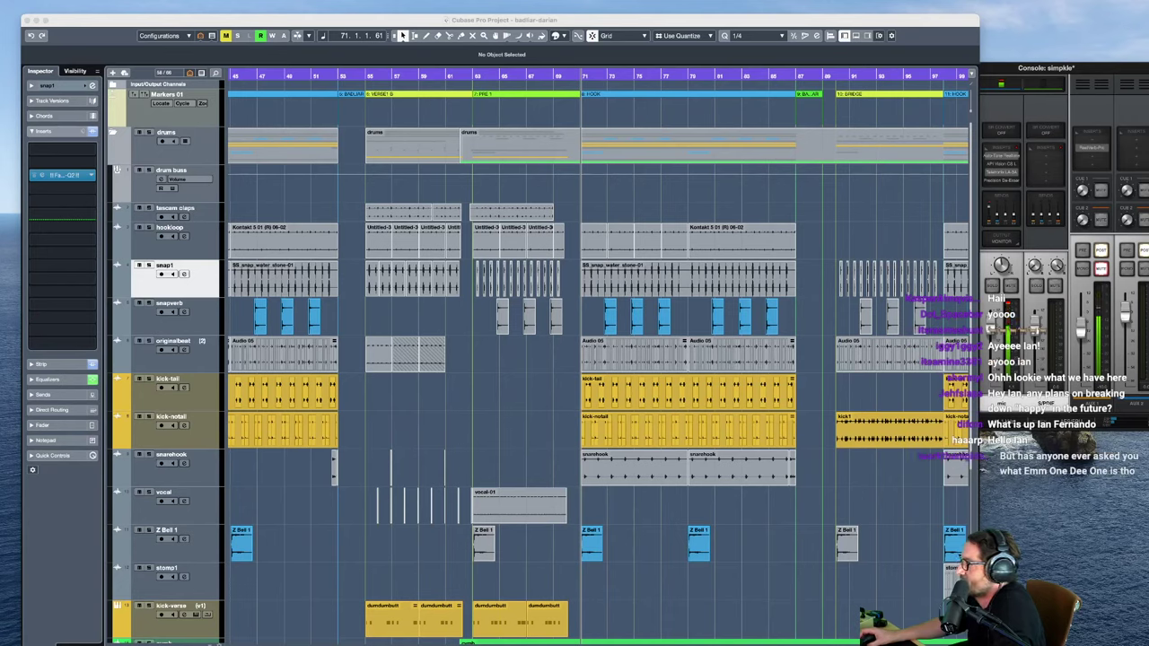
Step: Bring up the OBS window to check the live preview and its sources, and minimize it
click(939, 0)
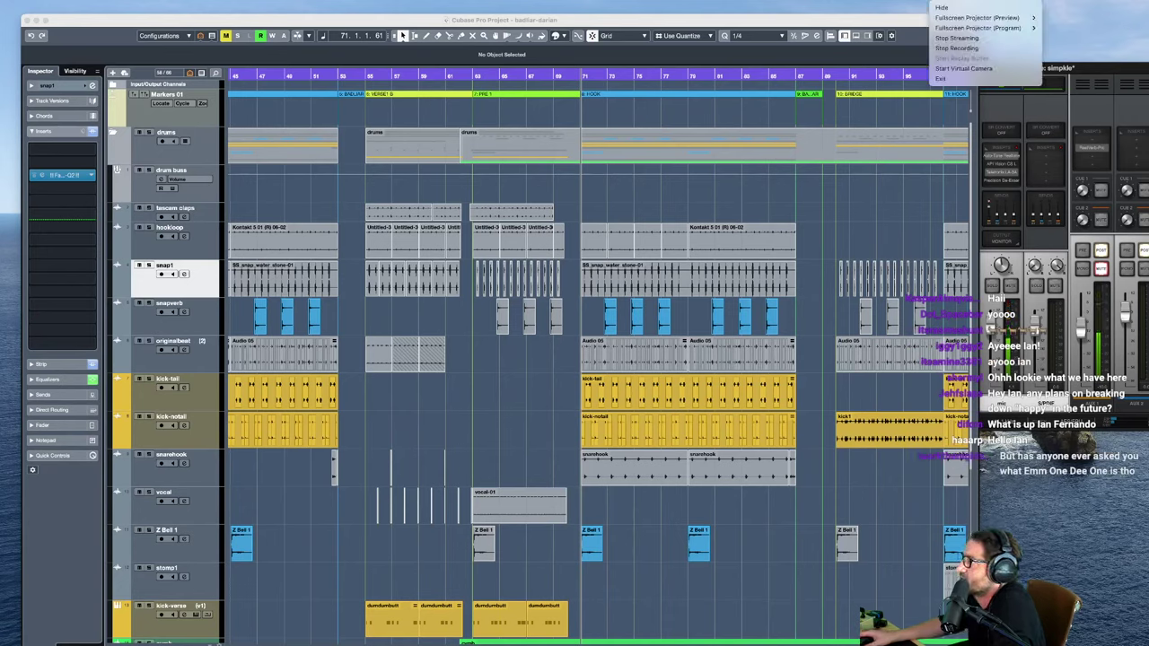
click(941, 7)
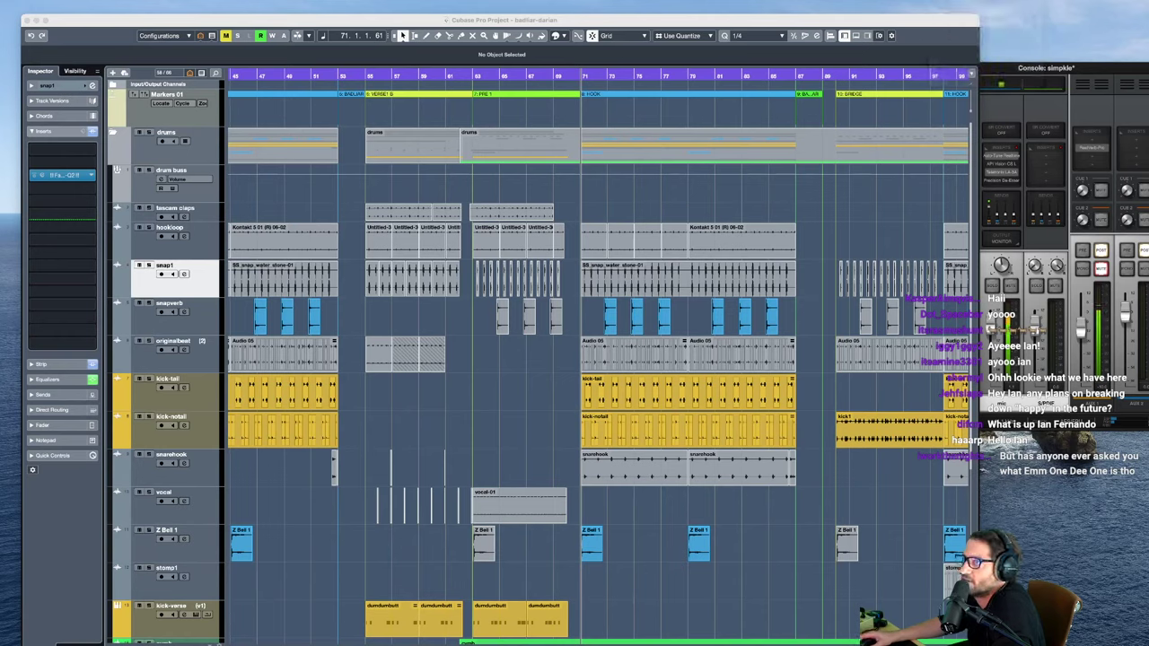
click(103, 1)
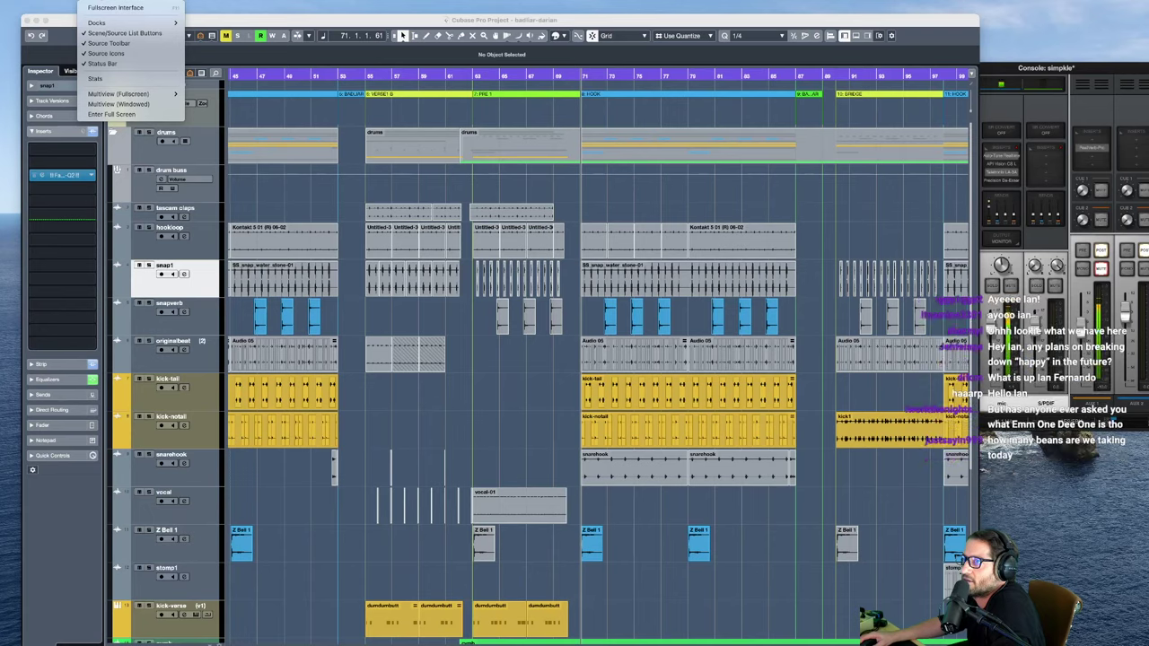
key(Escape)
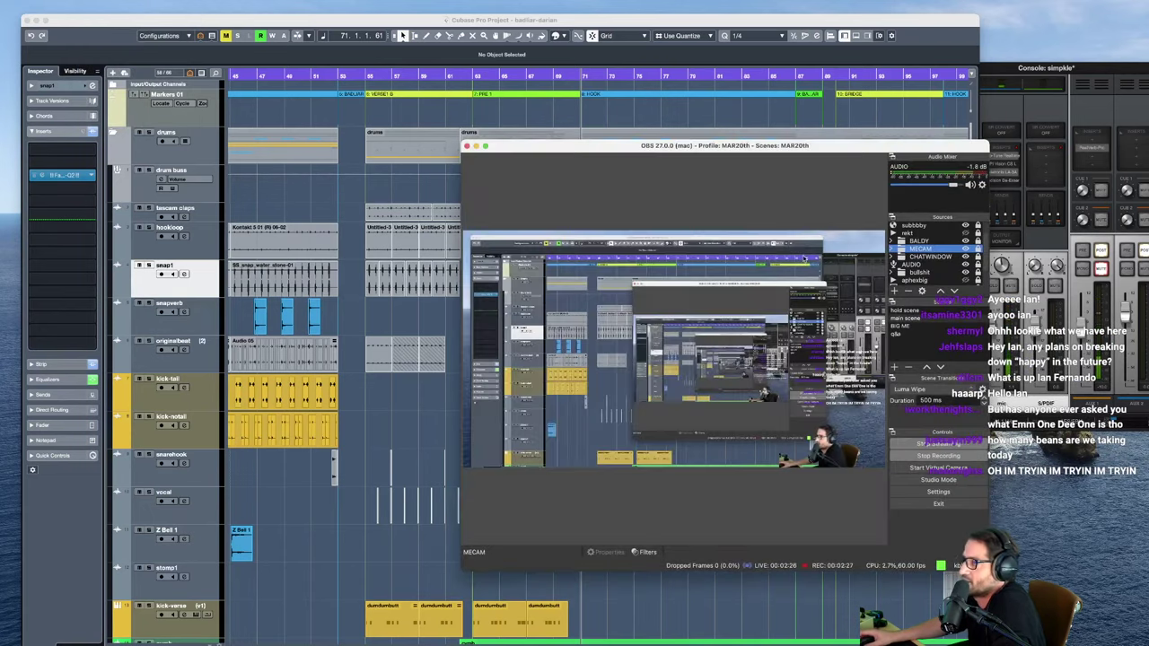
drag(795, 139, 939, 94)
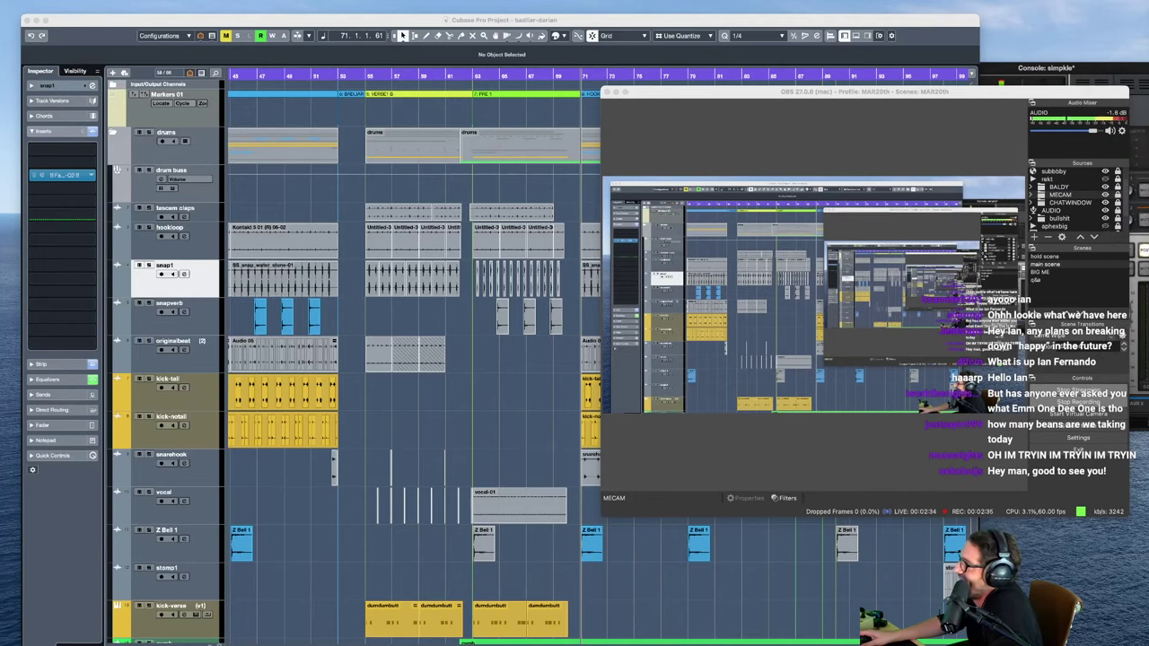
drag(1060, 92, 770, 150)
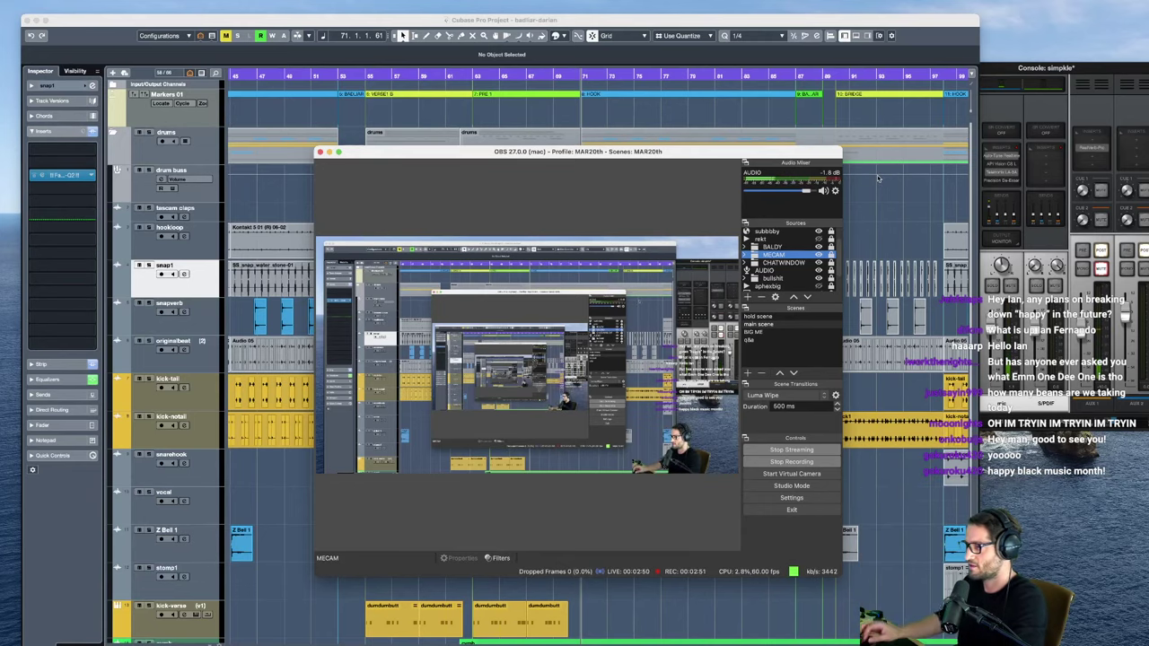
drag(727, 154, 997, 128)
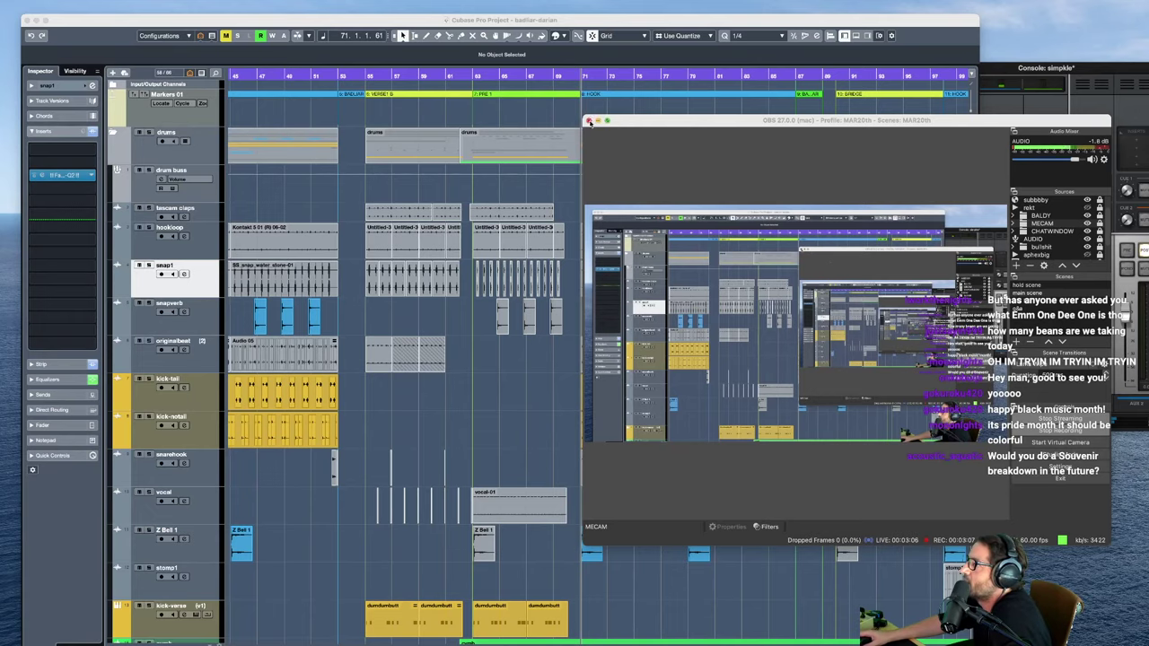
click(597, 120)
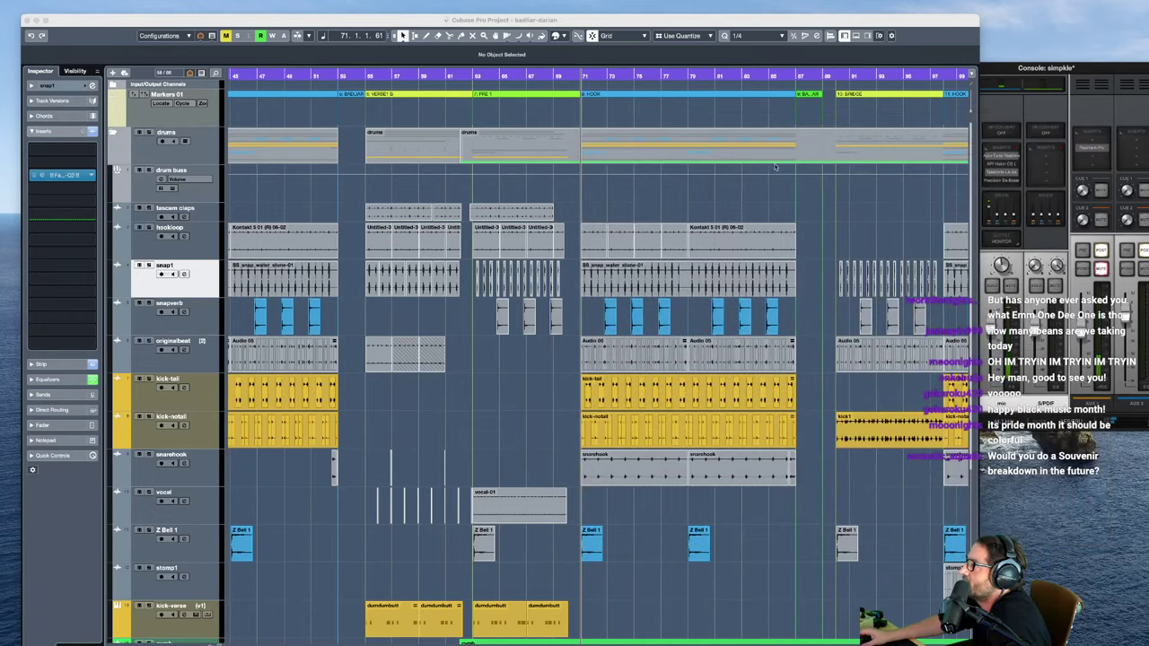
Step: Nudge the Cubase project window toward the screen corner, and bring the Console window fully into view and minimize it
drag(844, 25, 833, 18)
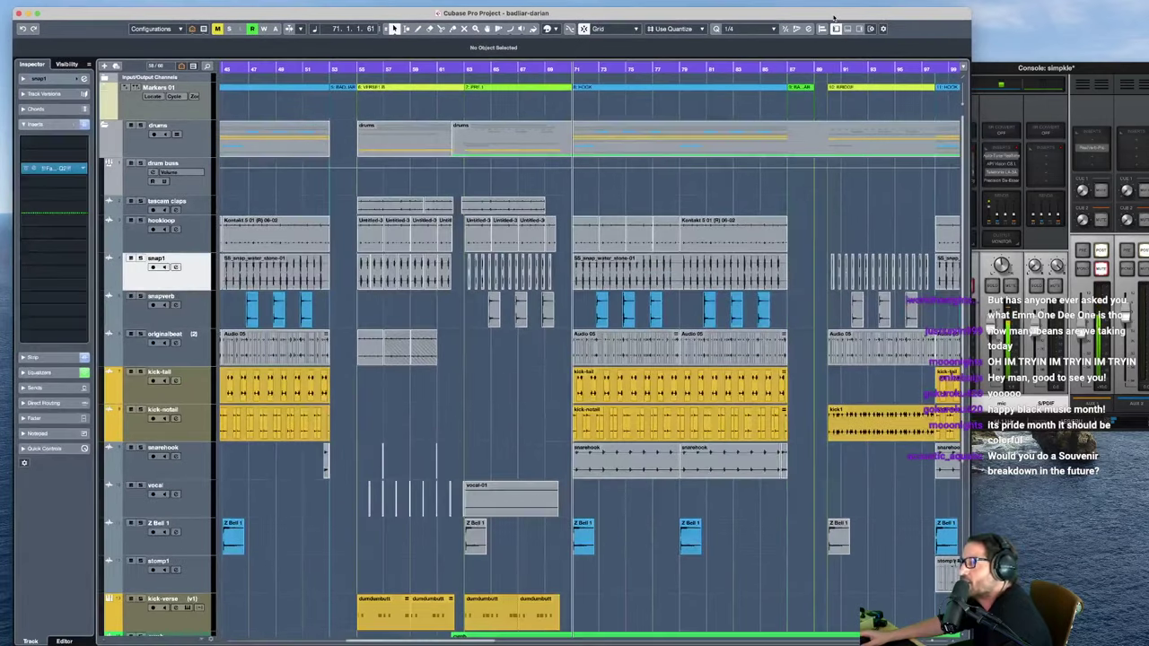
click(1049, 69)
drag(1049, 67, 938, 28)
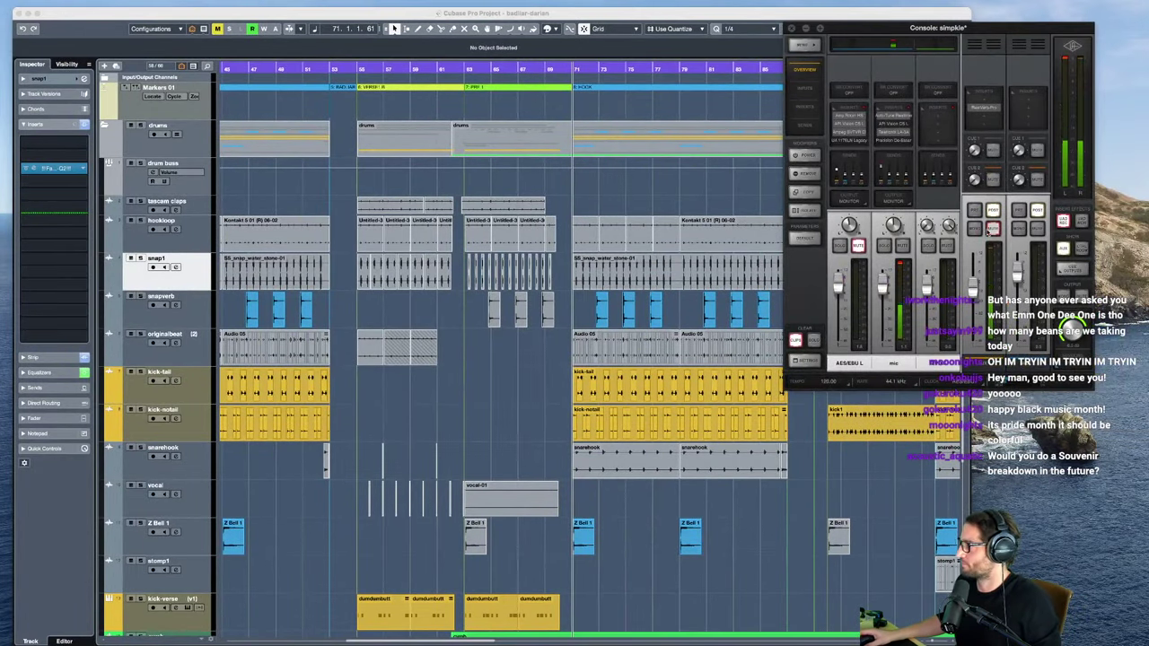
click(805, 30)
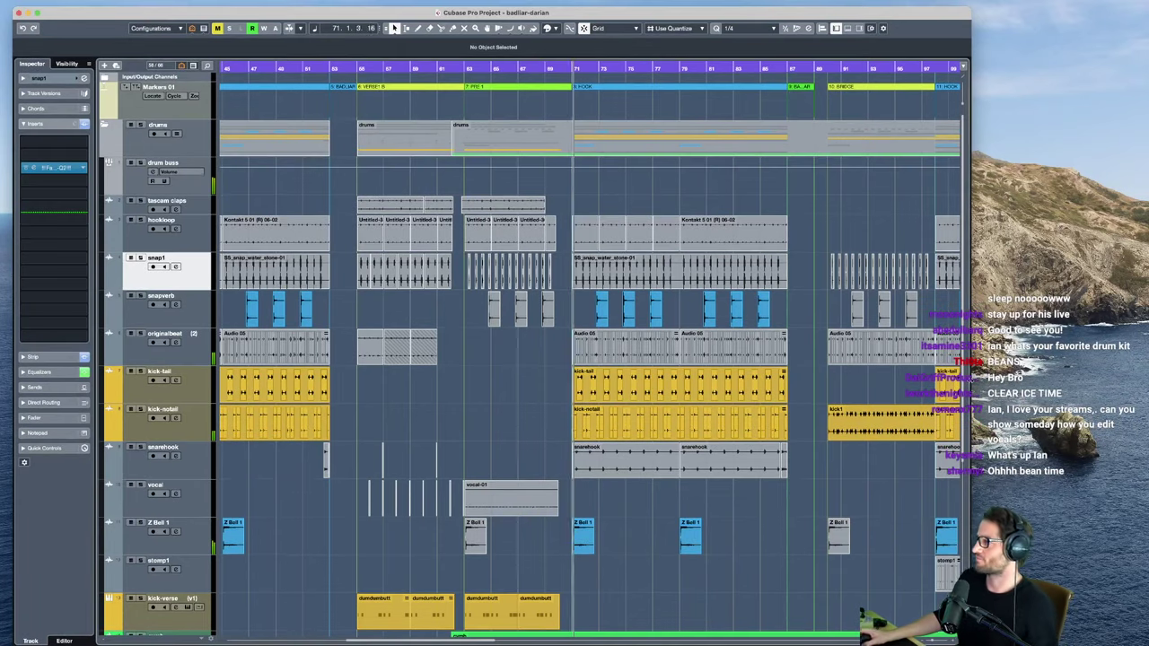
Step: Examine the whole badliar-darian arrangement, from the section markers and drums down to the bass, sfx and VOC folders
key(shift+f)
scroll(503, 431, up, 3)
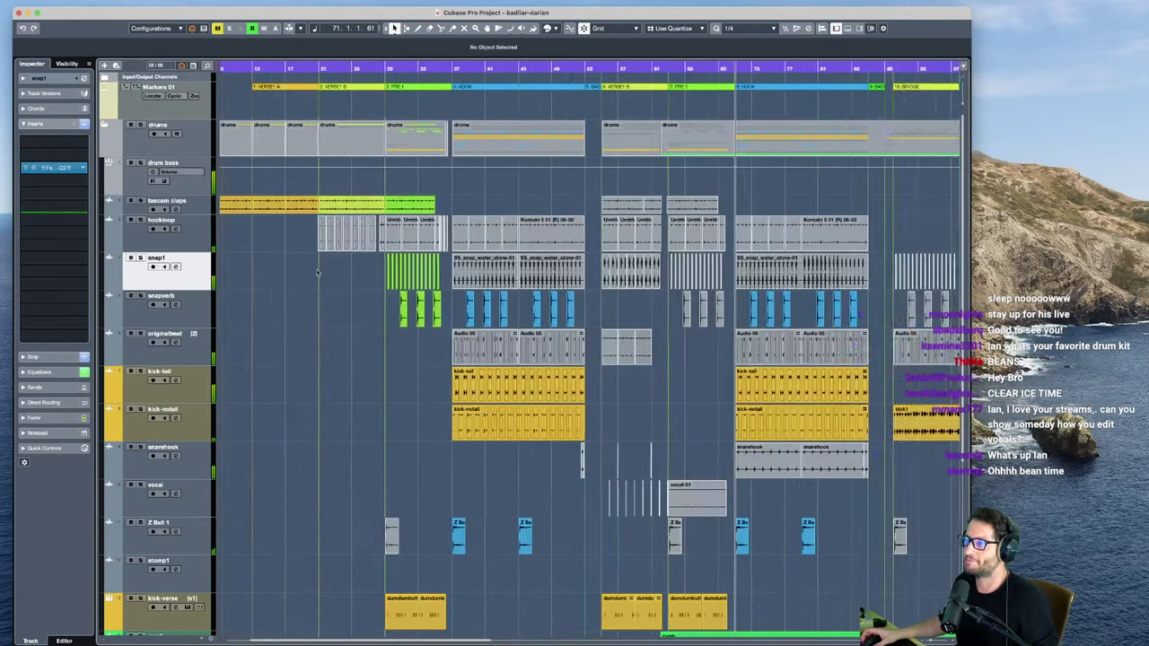
scroll(358, 326, down, 3)
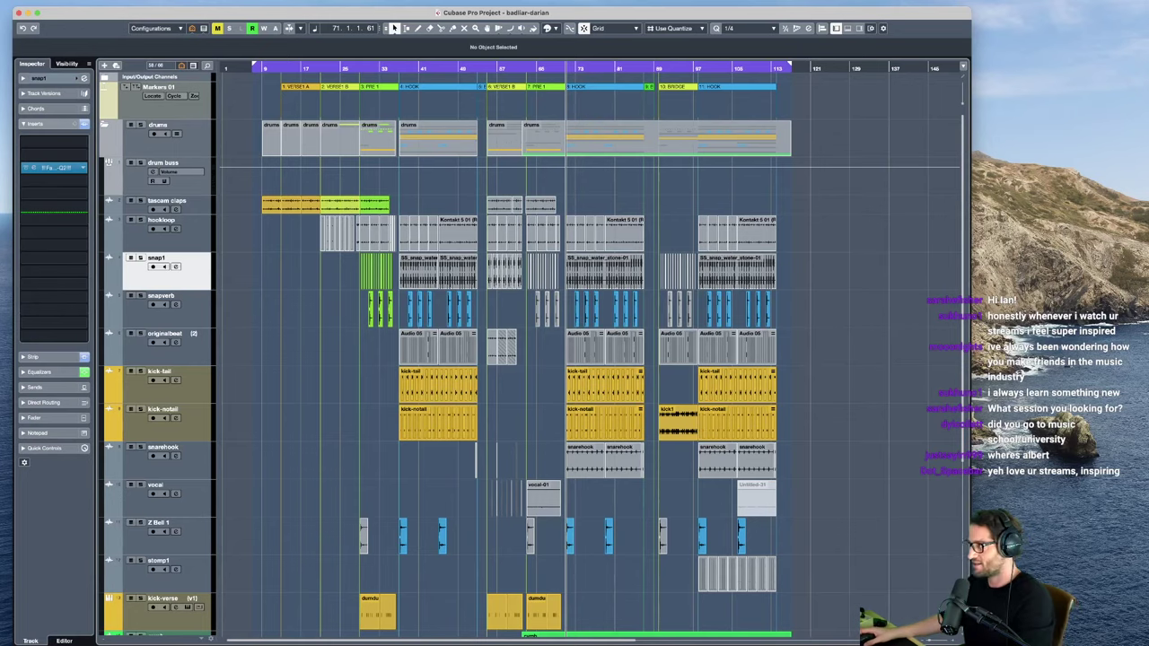
scroll(344, 317, down, 5)
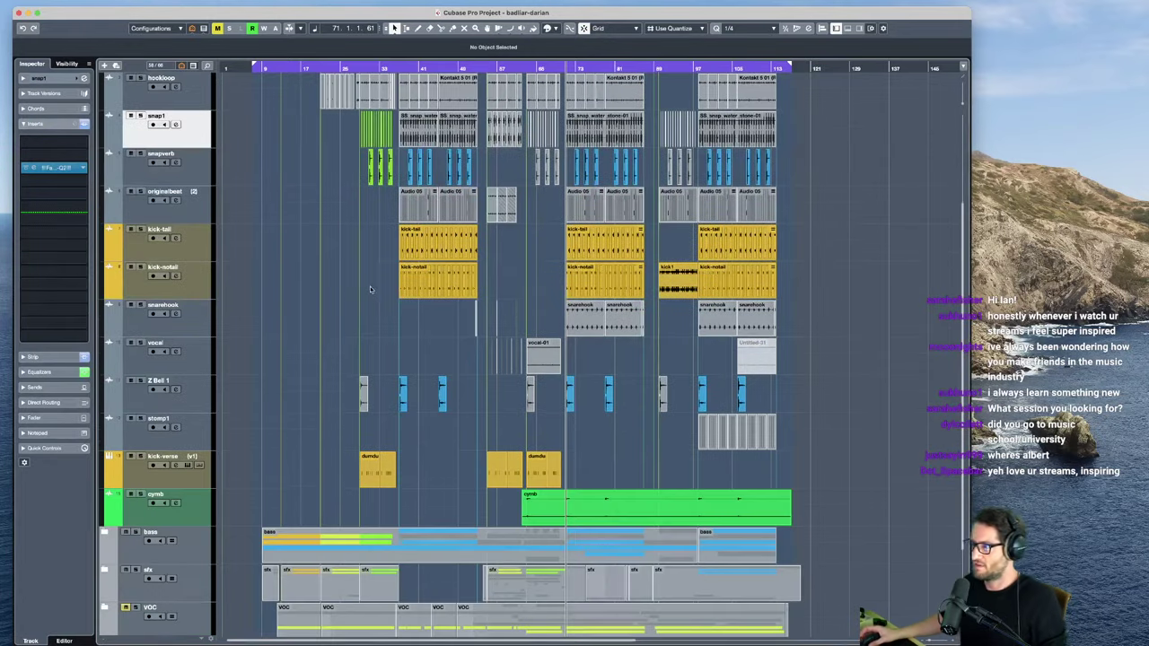
scroll(344, 317, up, 3)
scroll(349, 313, left, 5)
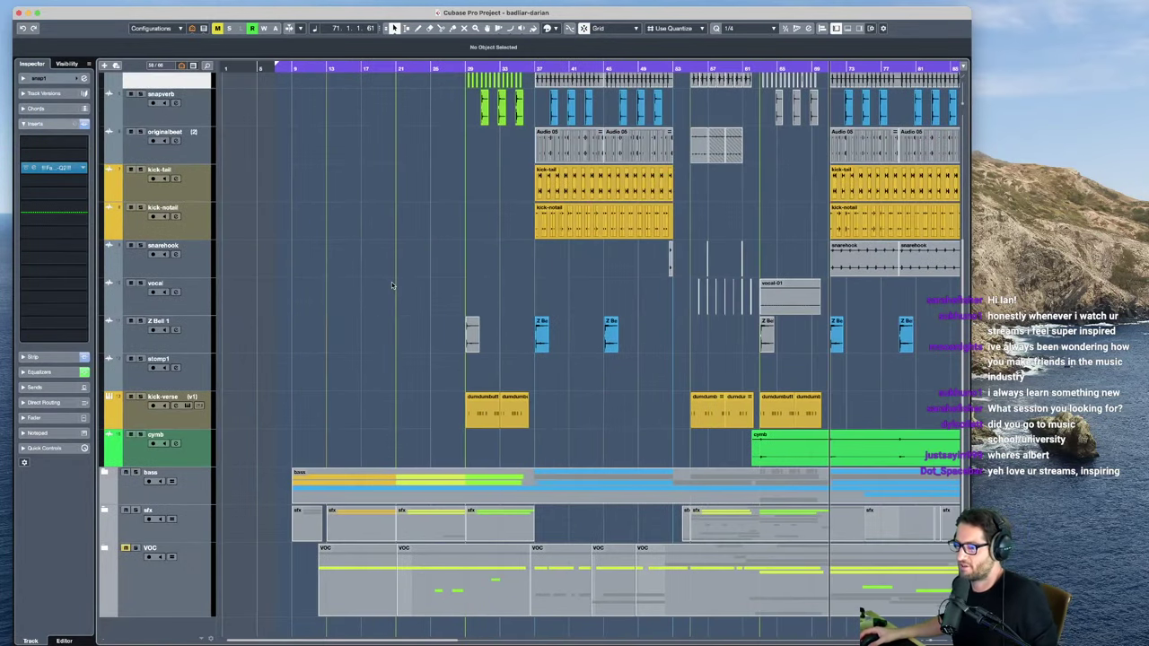
Step: Place the project cursor at the start of the song at bar 9 and select the drum buss track
click(292, 212)
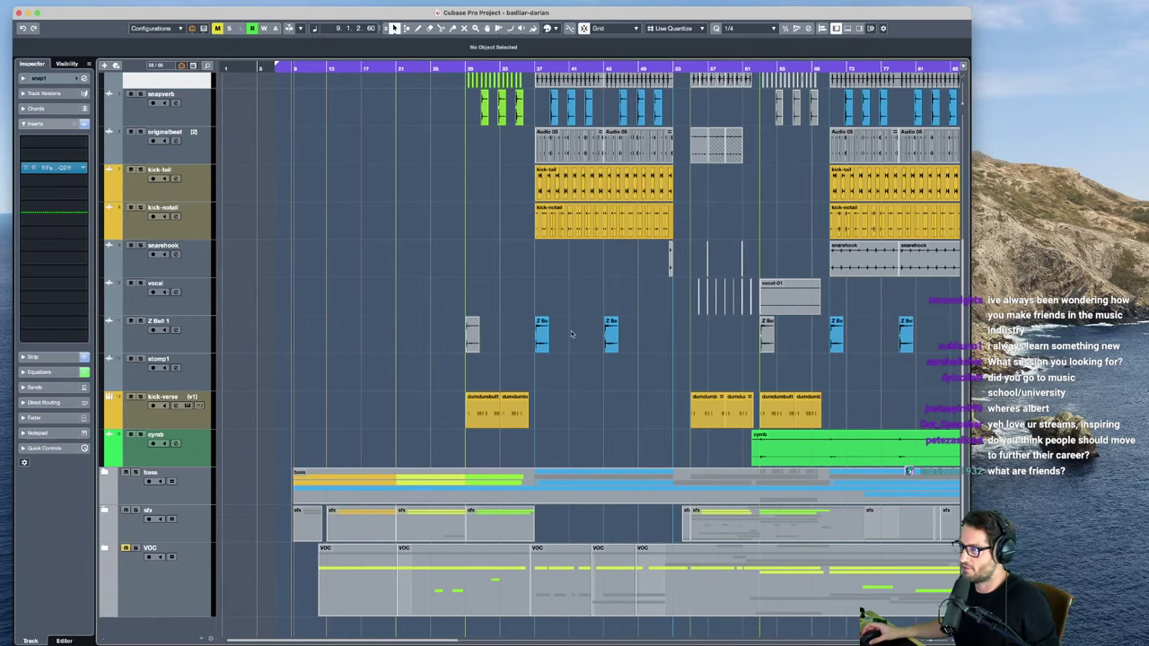
scroll(595, 339, up, 4)
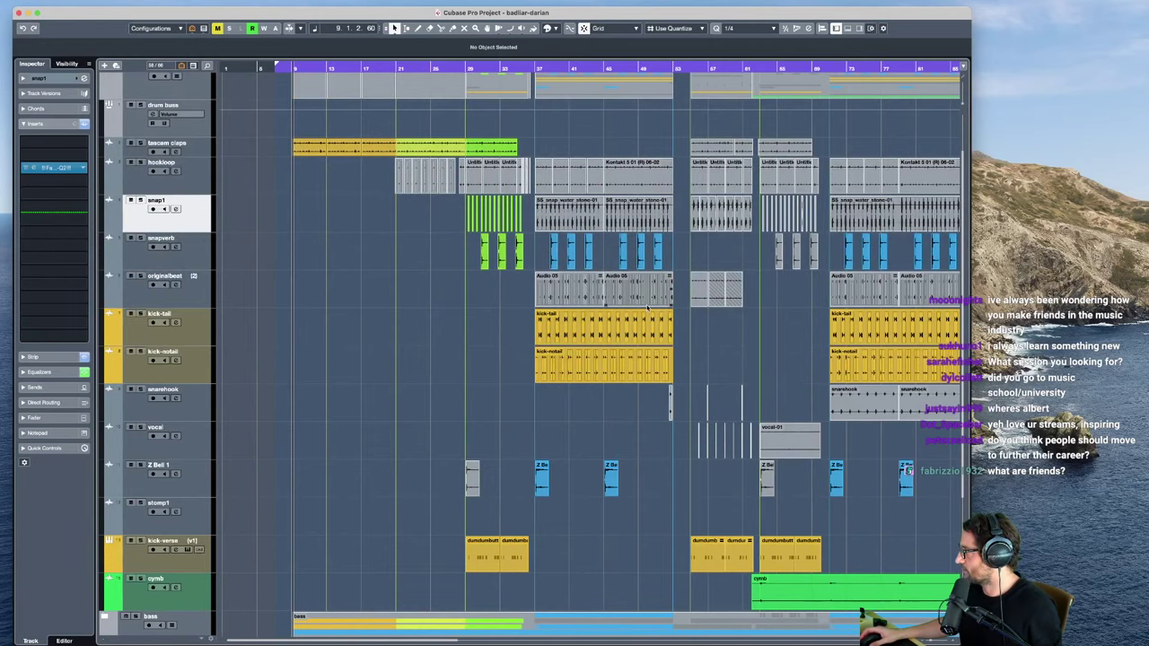
scroll(346, 326, up, 2)
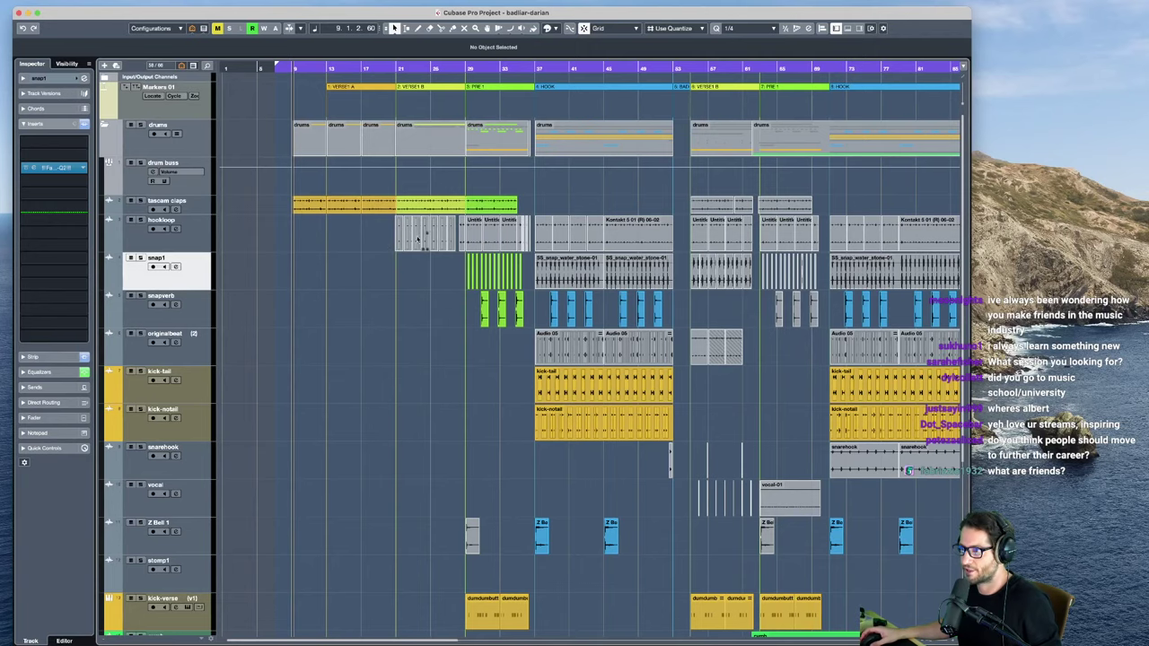
click(220, 193)
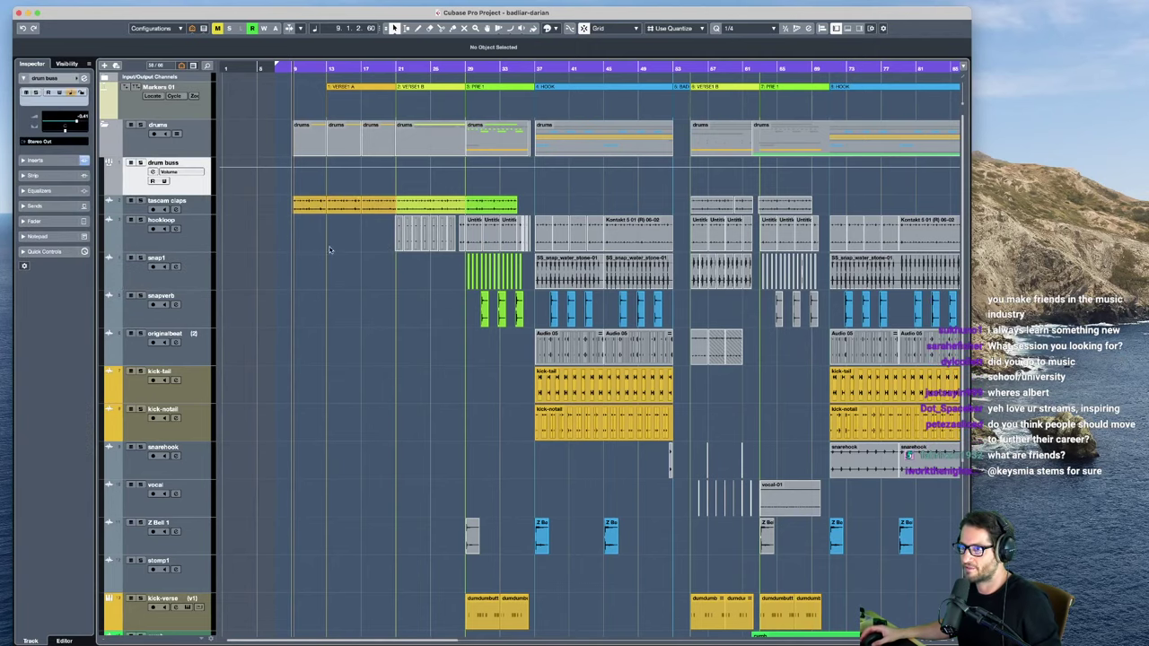
Step: Expand the bass folder to show all the tracks inside it
scroll(259, 251, down, 4)
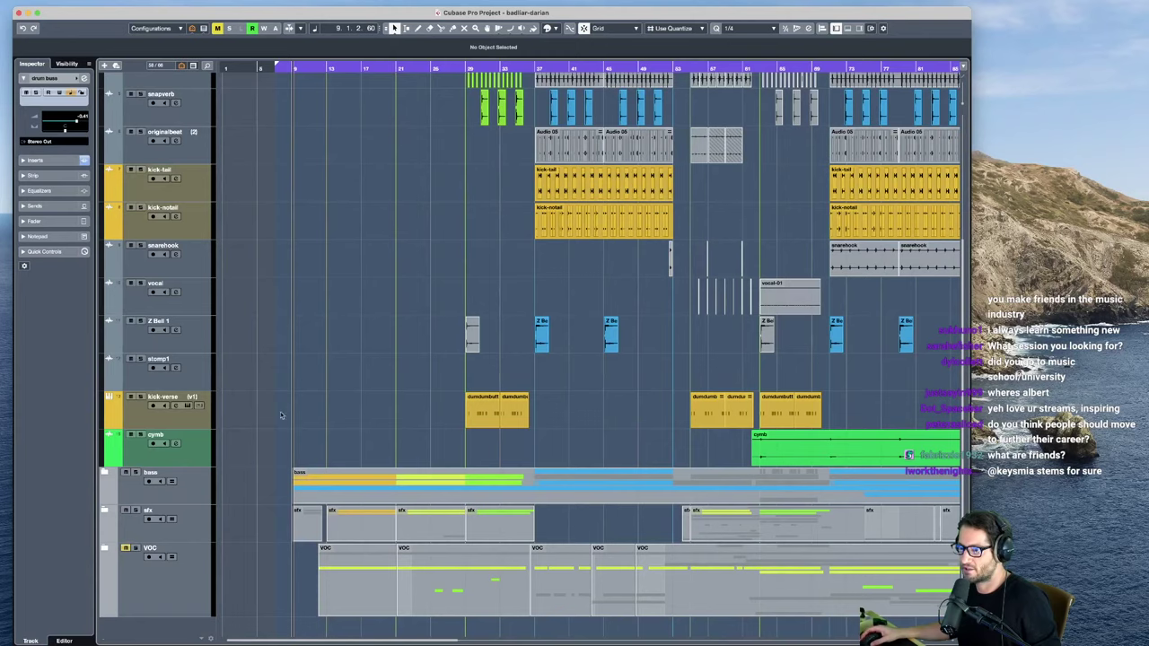
click(104, 474)
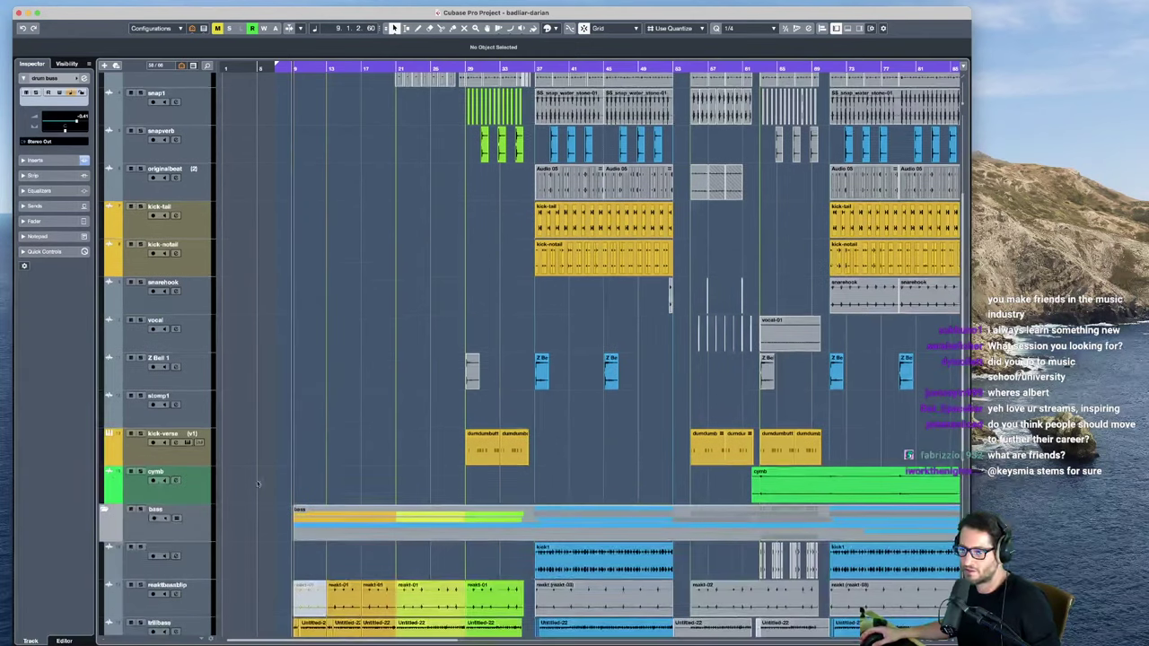
scroll(337, 431, down, 5)
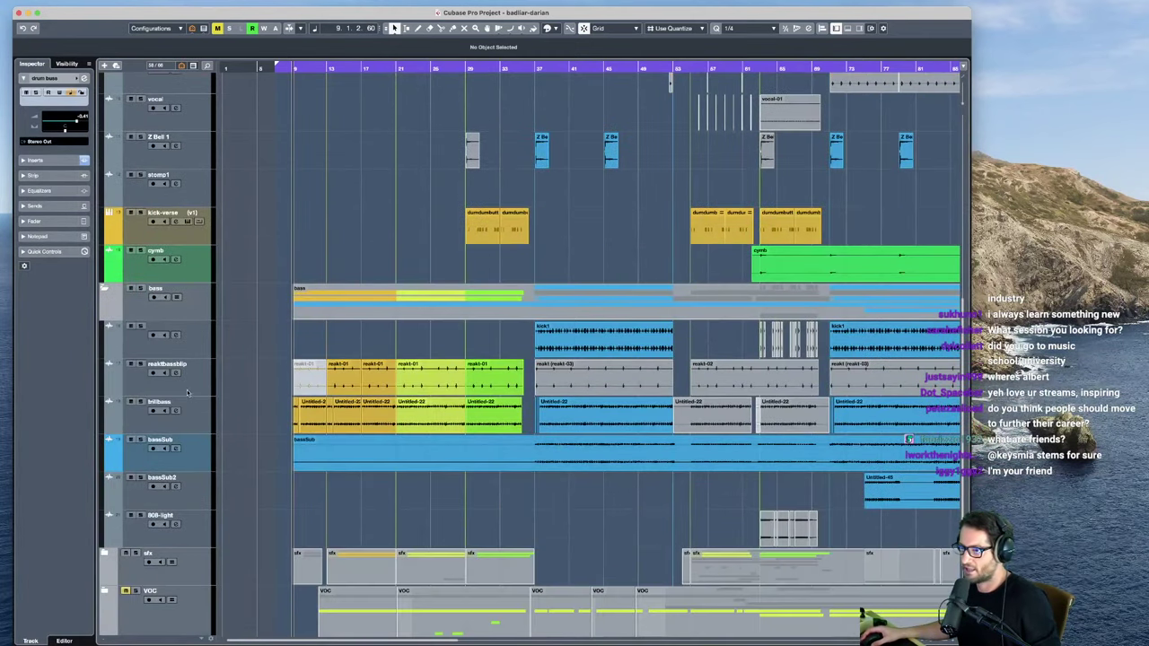
Step: Select the unnamed track holding the kick1 clips in the bass folder and briefly play the project around bar 37
click(190, 368)
click(197, 346)
click(57, 78)
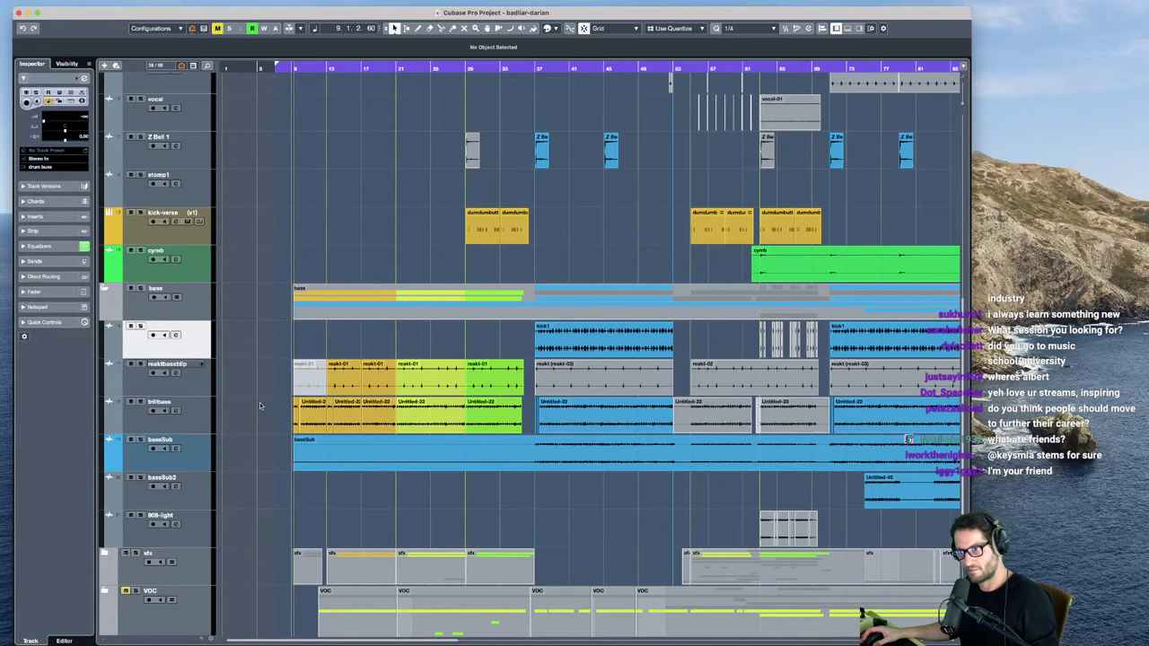
key(s)
key(space)
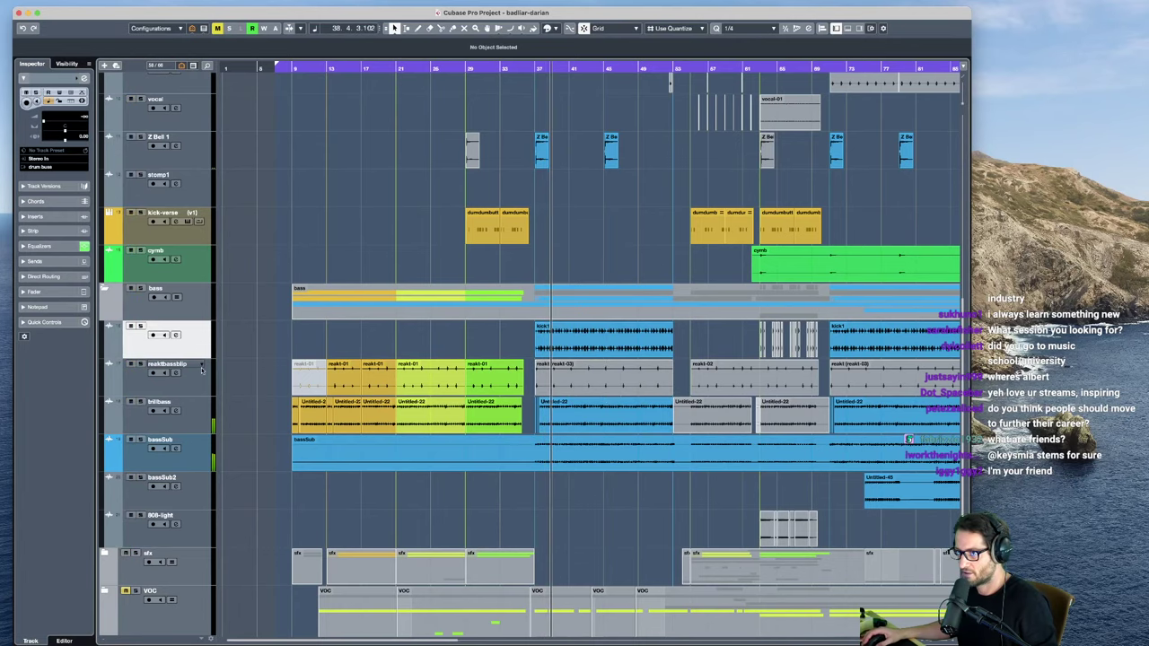
key(space)
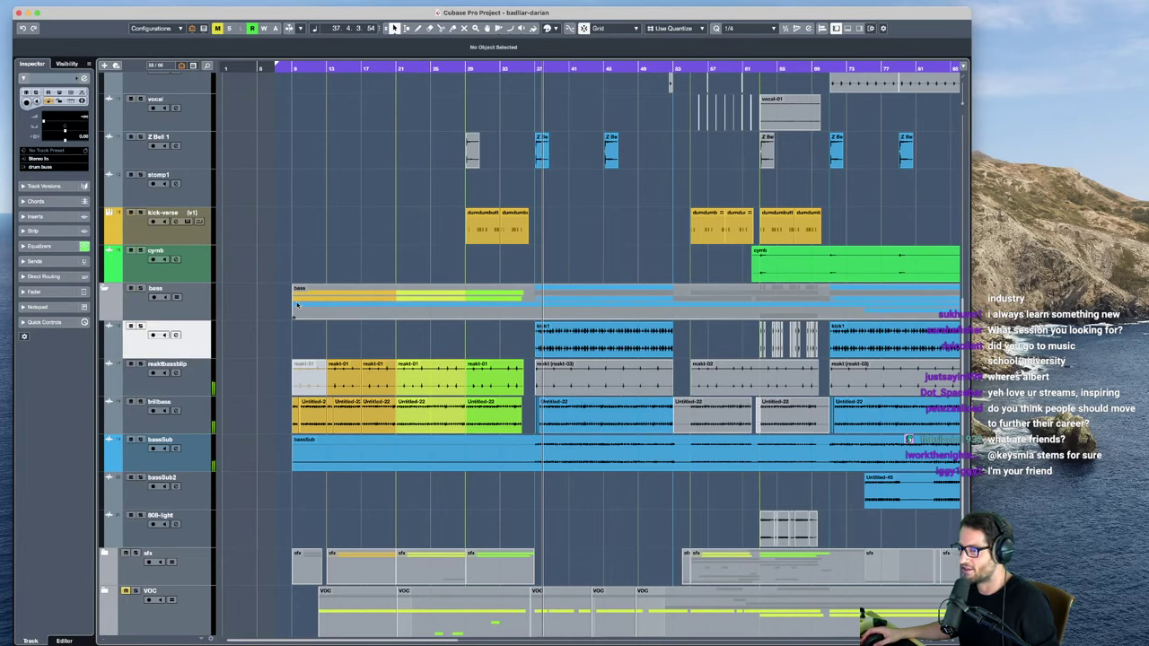
Step: Expand the sfx folder and look through its tracks from pre chords to benFX
scroll(199, 470, down, 1)
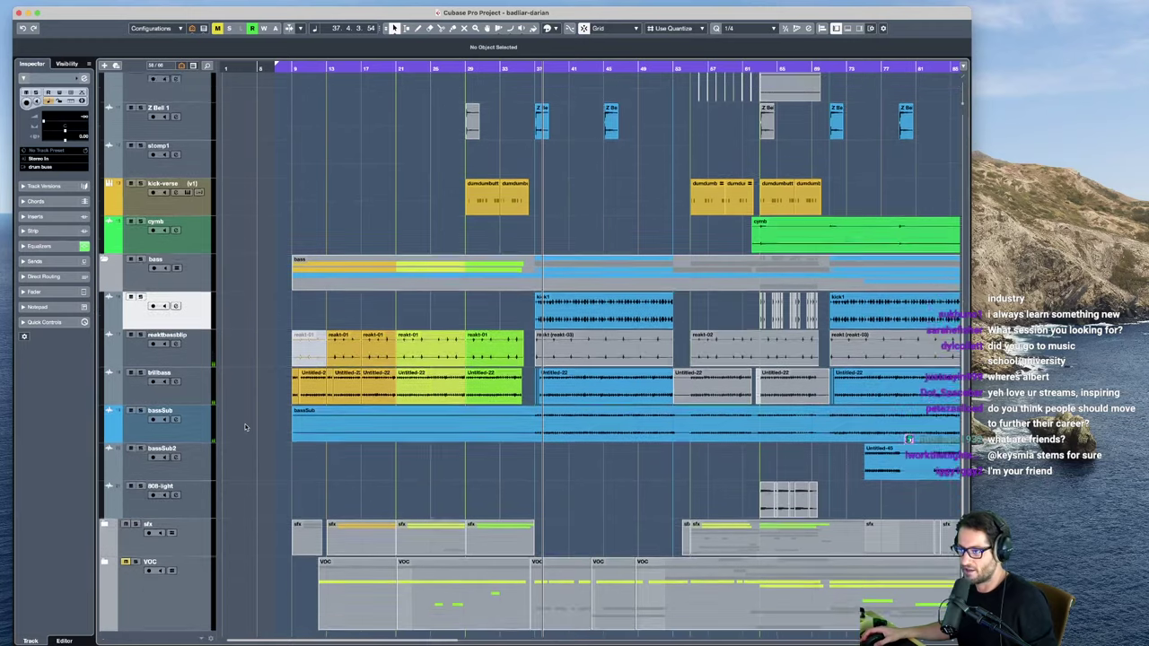
scroll(313, 431, down, 8)
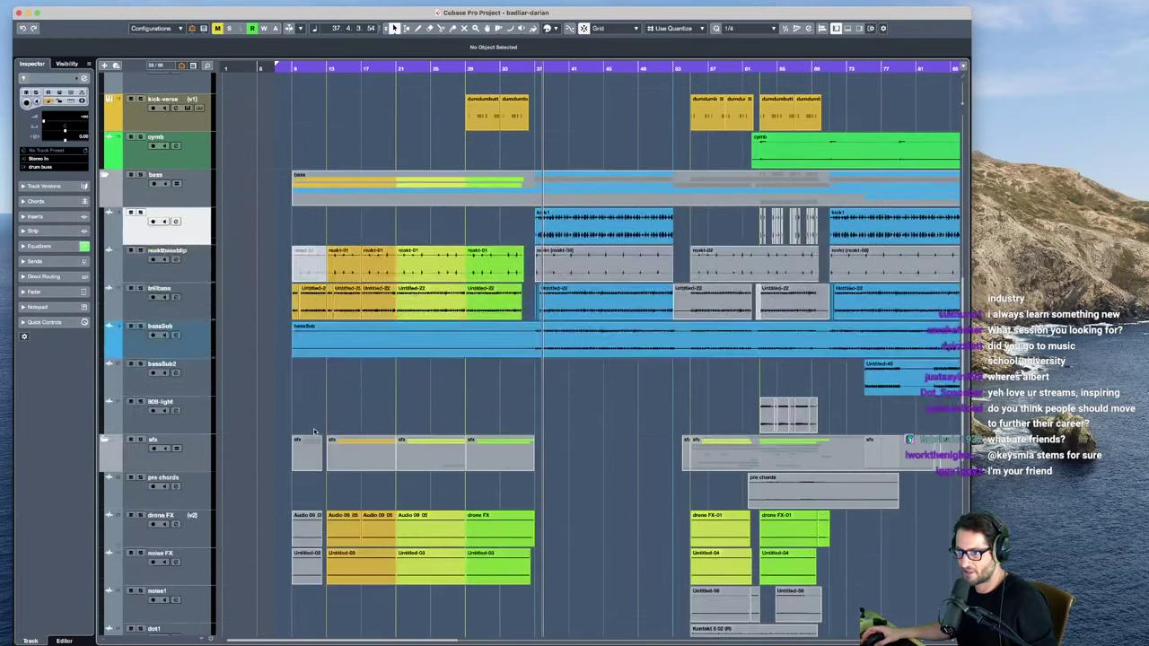
scroll(314, 431, down, 4)
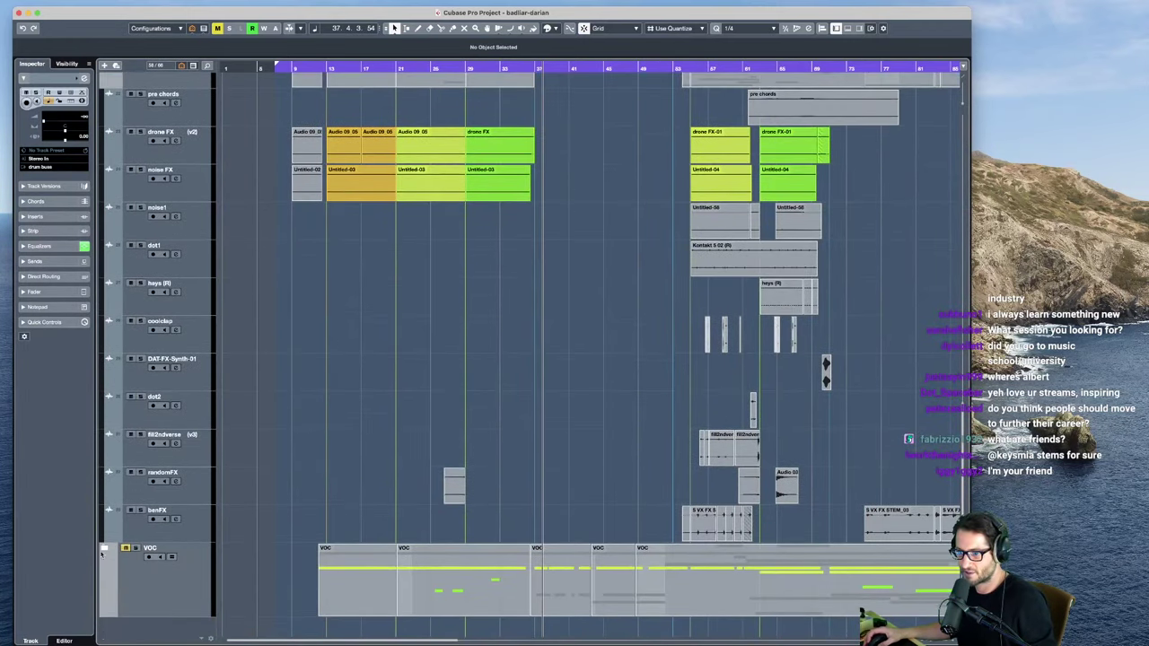
Step: Expand the VOC folder and select the four unnamed tracks below randomVOCs, finishing on the randomVOCs group track
scroll(310, 449, down, 10)
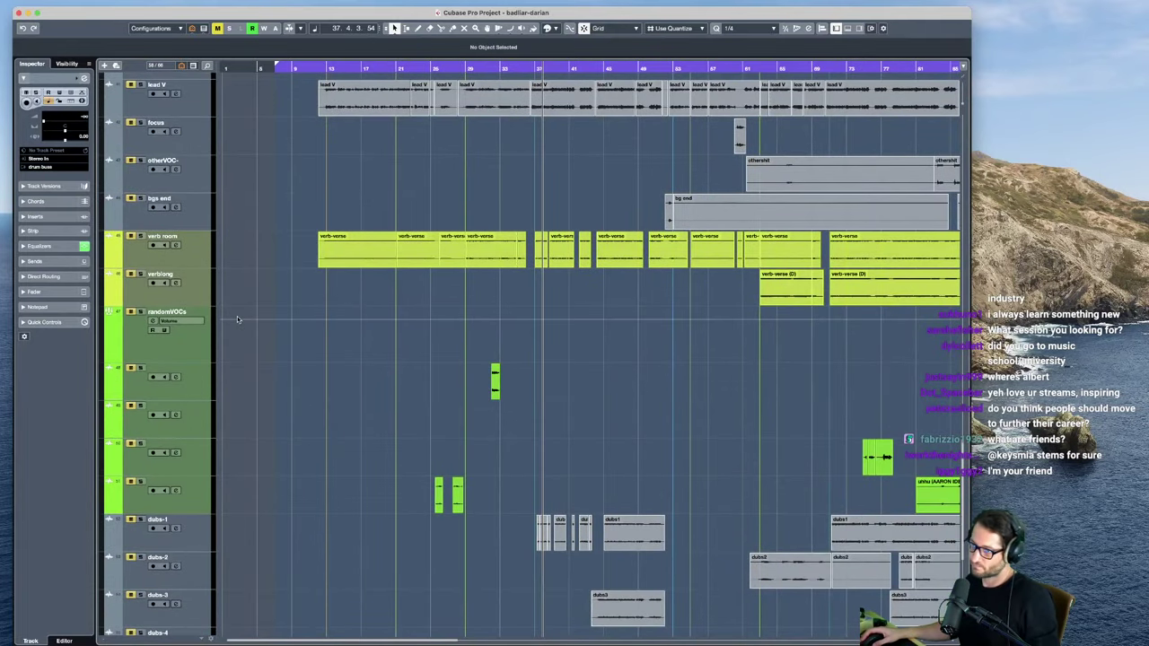
click(182, 351)
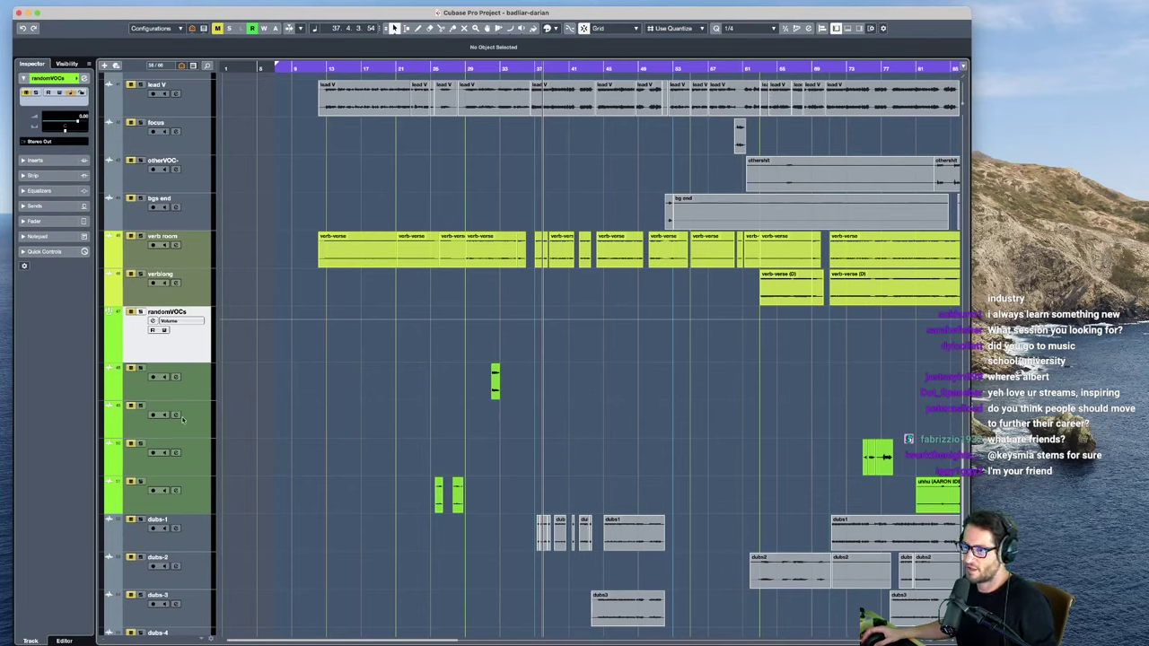
key(Down)
key(Down)
key(Down)
key(Down)
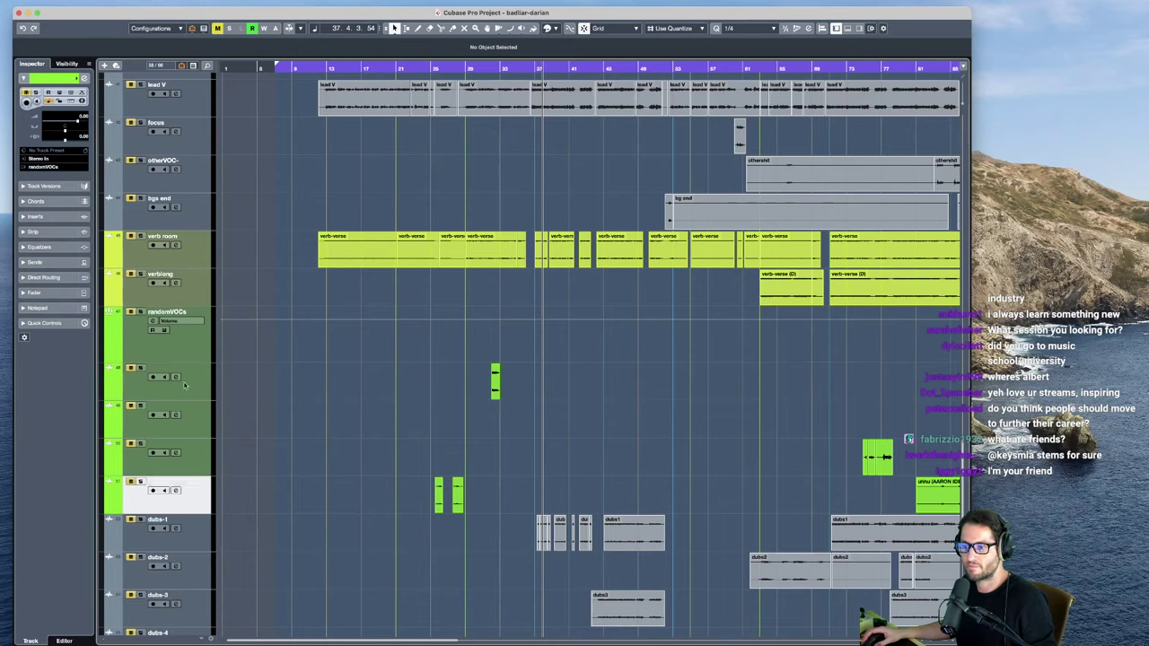
click(190, 378)
shift+click(202, 499)
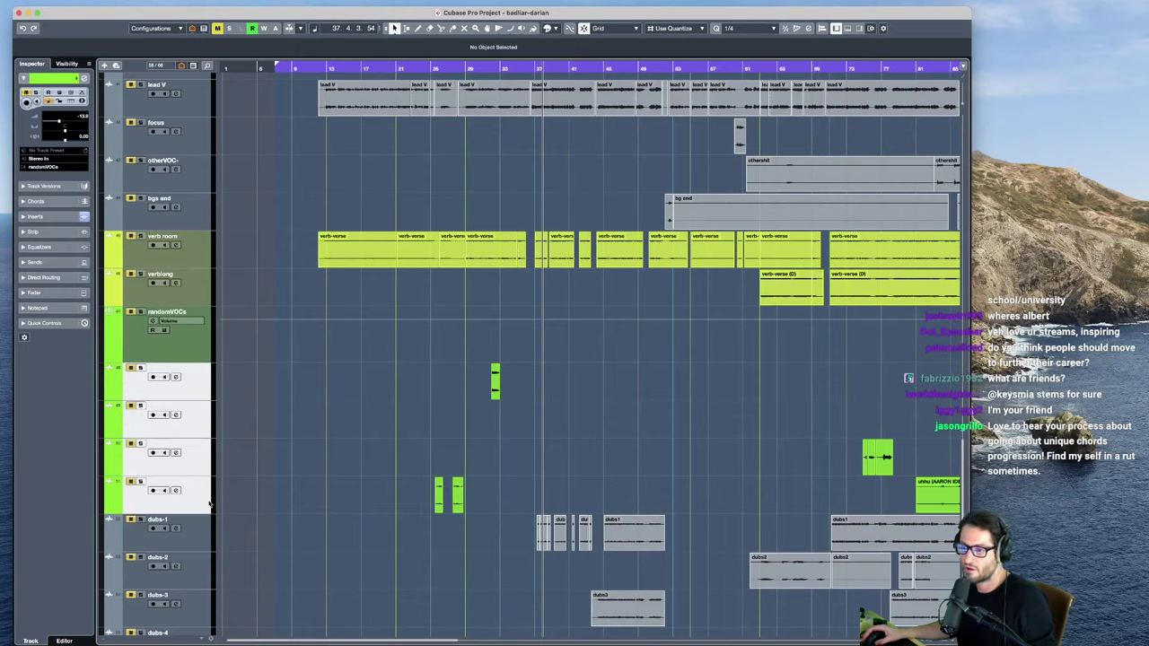
key(Up)
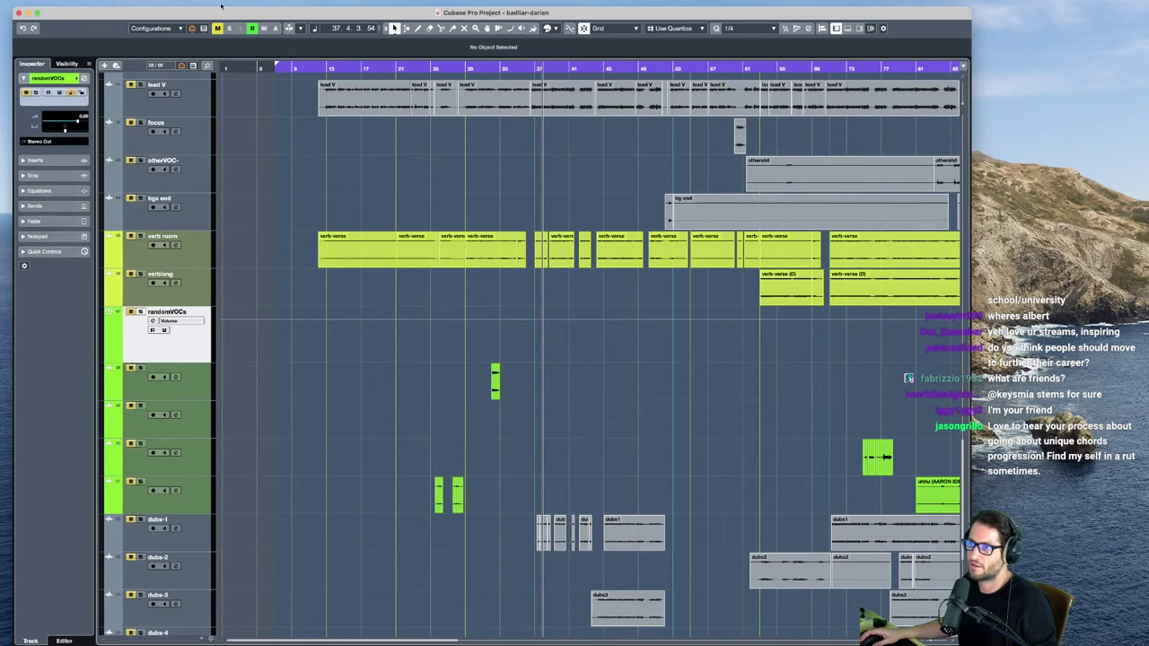
Step: Unmute the VOC folder with all the vocal tracks in it
scroll(268, 260, up, 5)
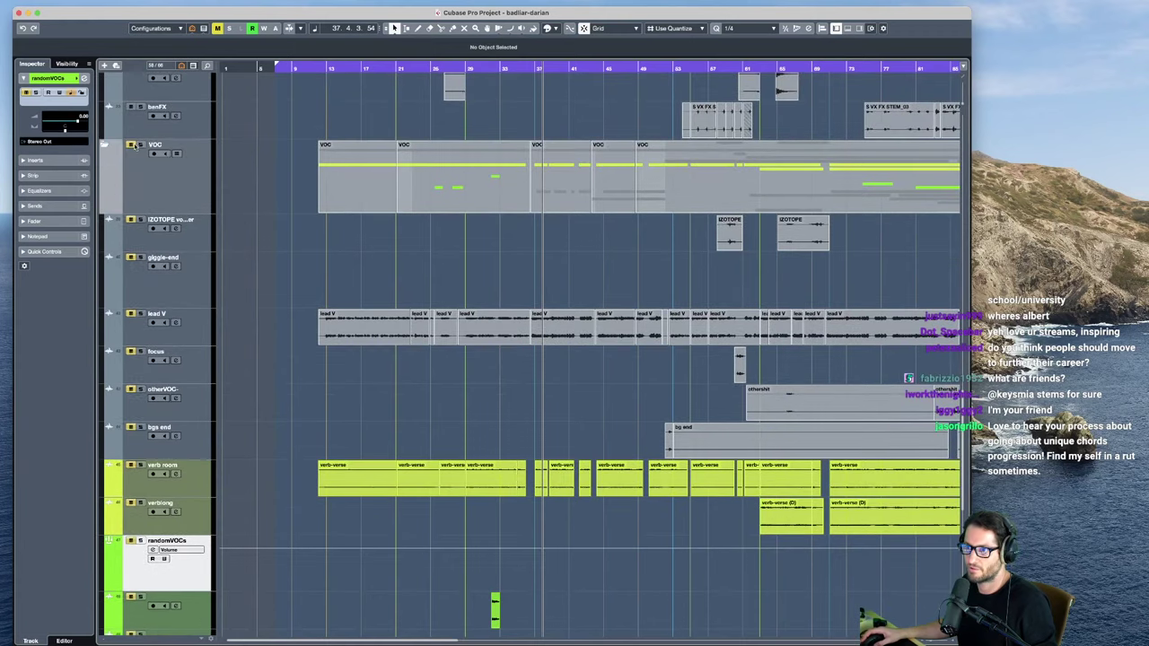
click(145, 158)
scroll(179, 377, down, 3)
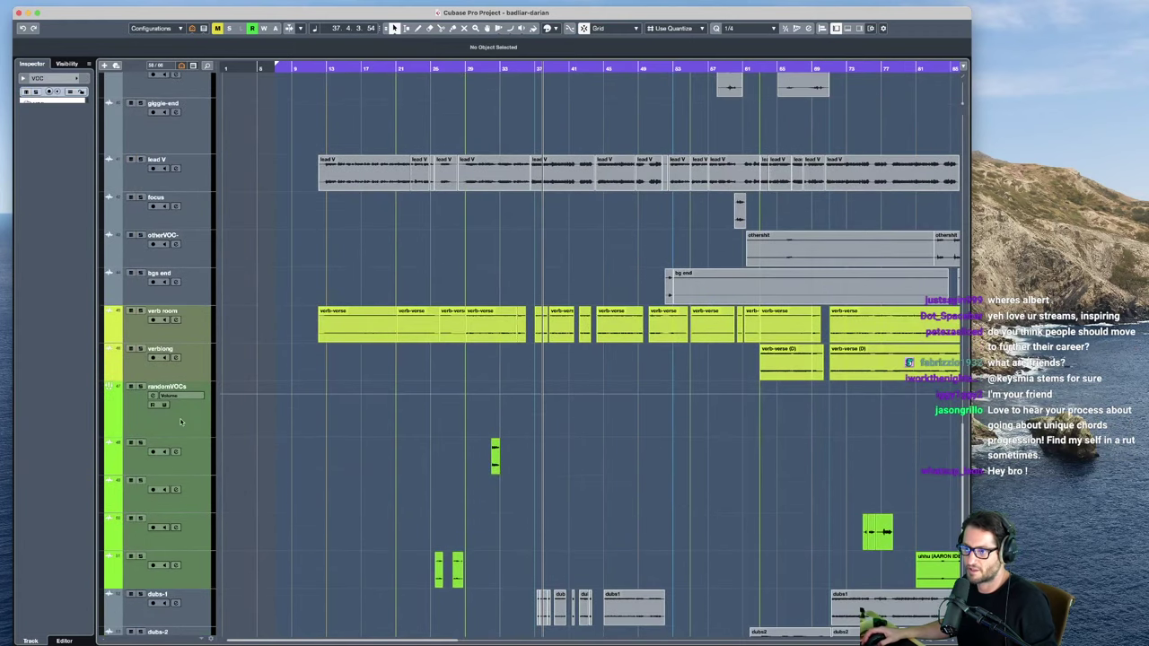
Step: Solo the randomVOCs group and play the project from bar 25, switching the solo off to hear it in context
click(180, 421)
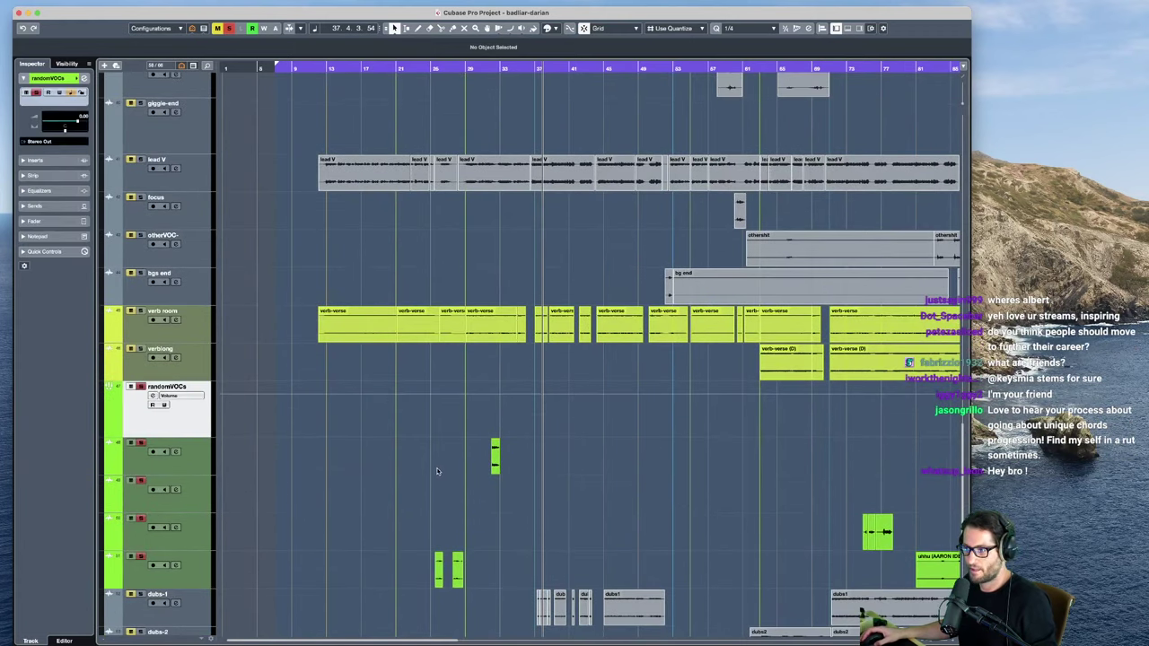
scroll(439, 473, up, 1)
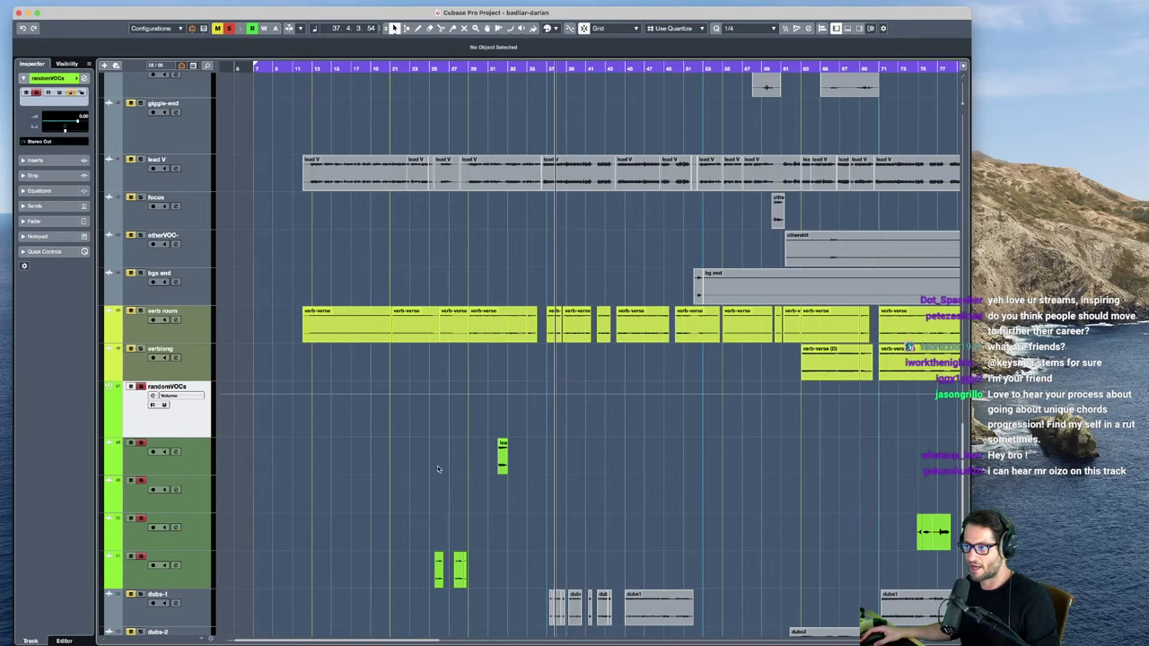
click(435, 464)
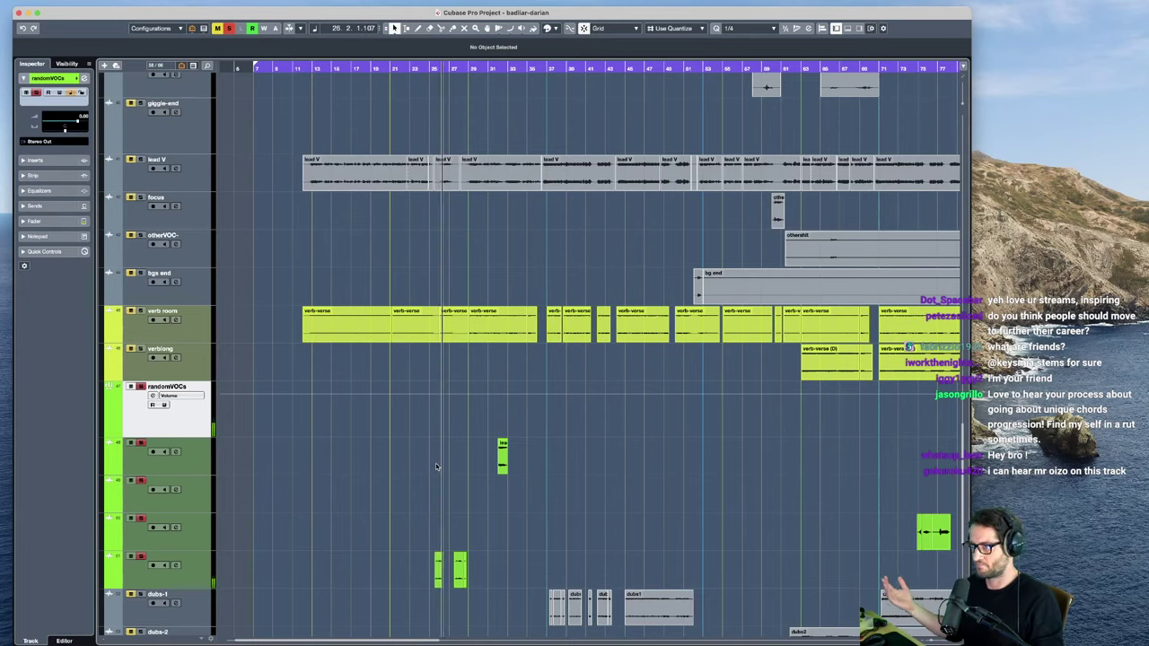
key(s)
key(s)
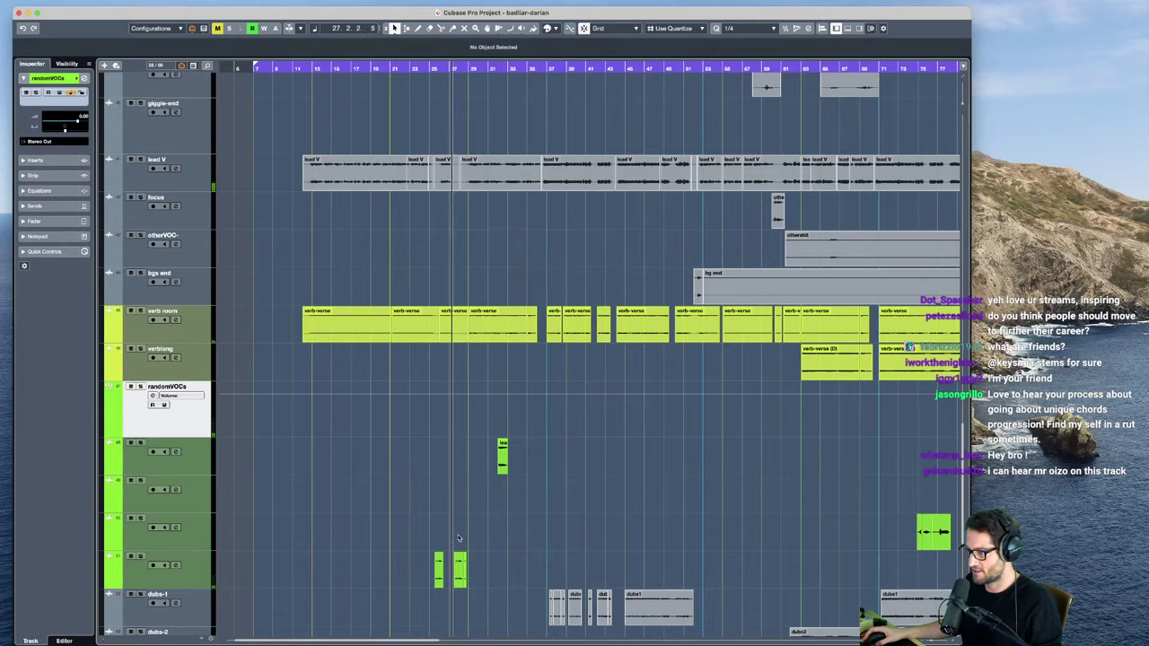
Step: Play the lead V clip at bar 32 under randomVOCs, first with the group soloed and again in the full mix
key(h)
click(571, 427)
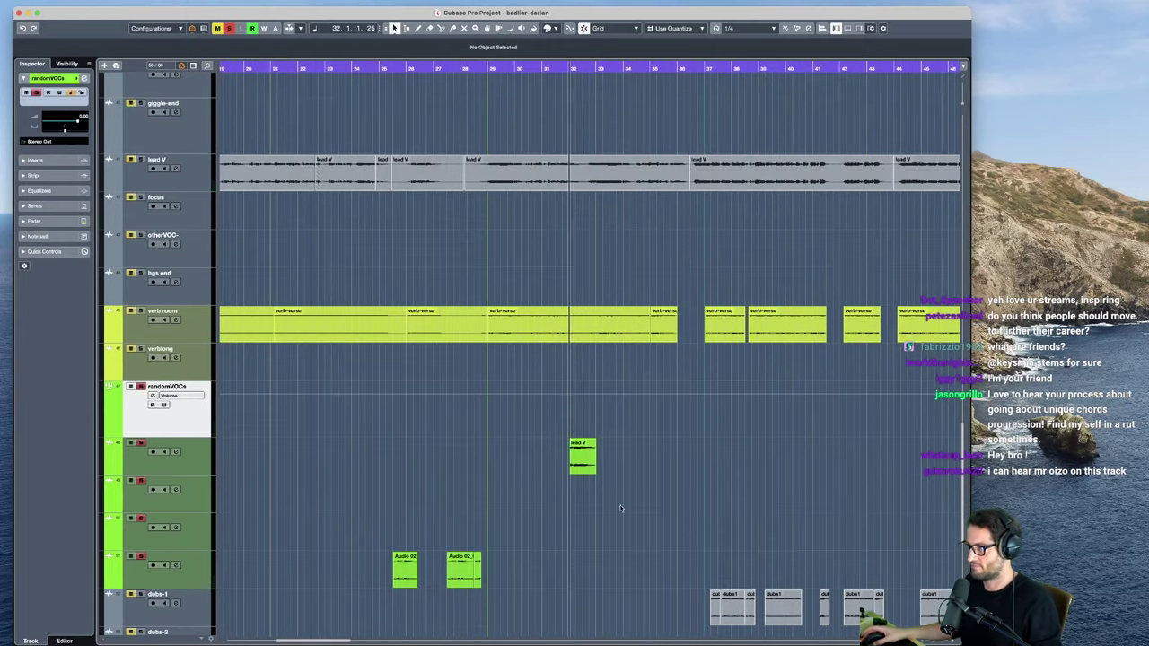
key(s)
scroll(617, 508, down, 1)
click(554, 423)
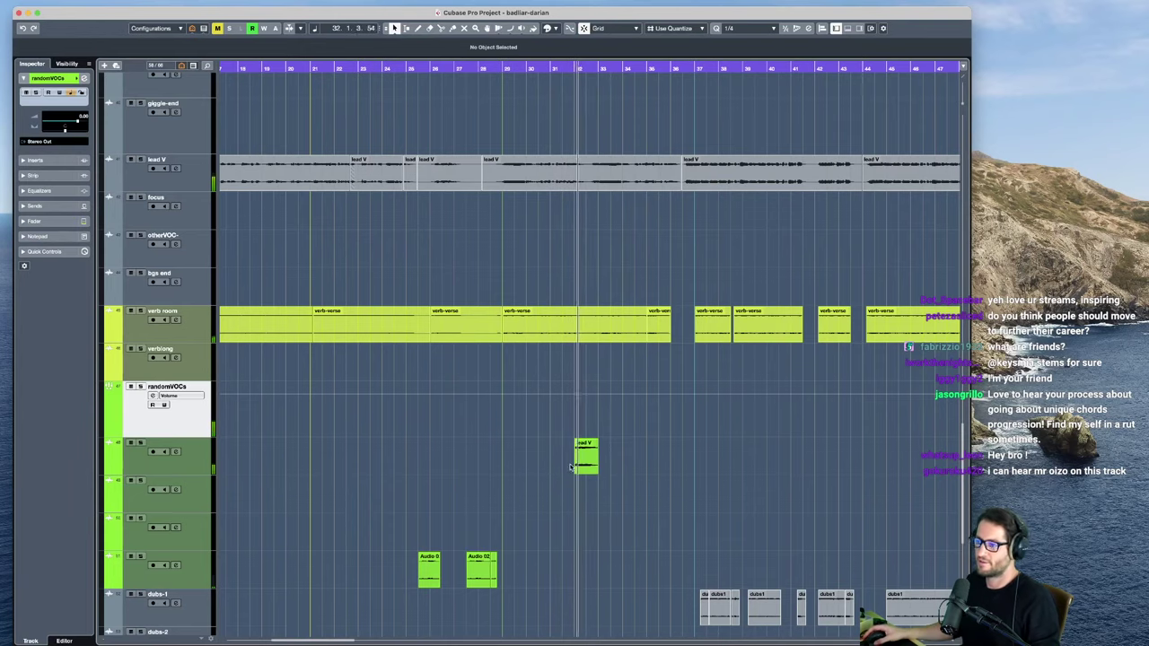
key(space)
Step: Solo randomVOCs again and play the clip at about bar 75, releasing the solo during playback
scroll(615, 471, right, 5)
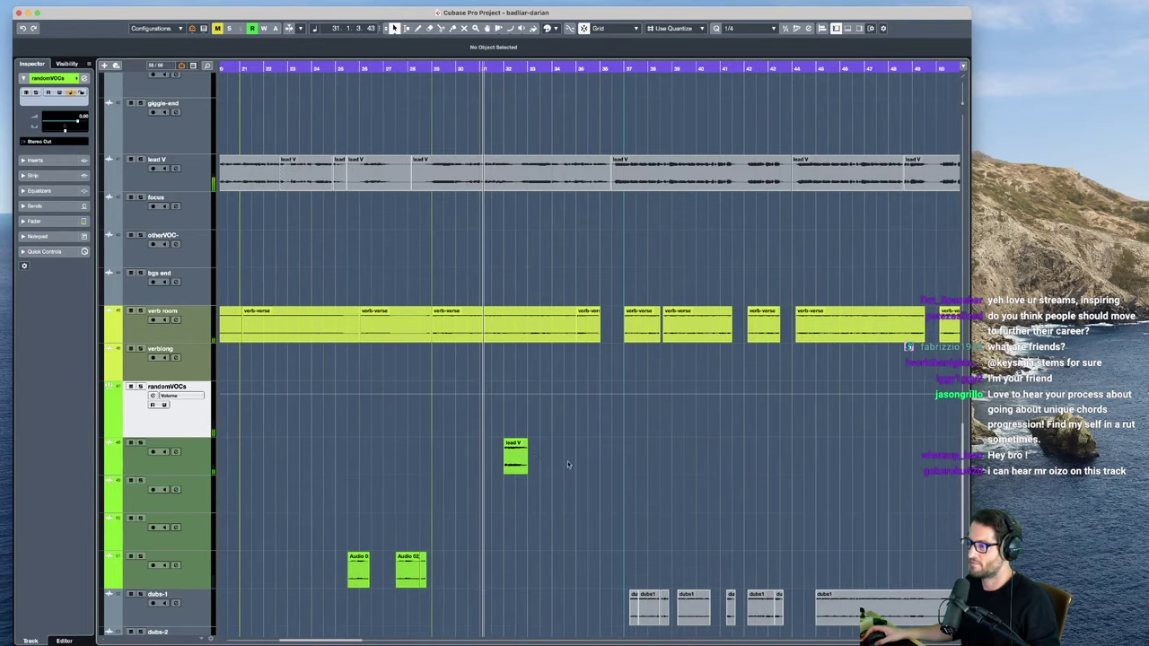
key(s)
scroll(573, 563, down, 1)
scroll(710, 524, right, 15)
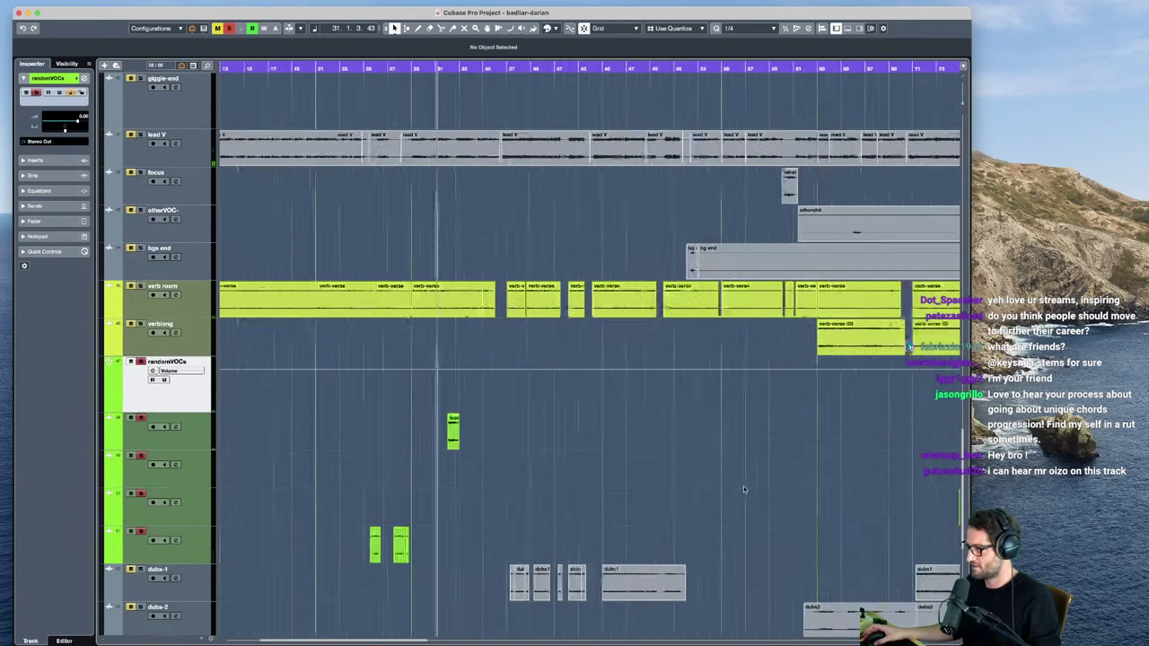
click(656, 464)
key(space)
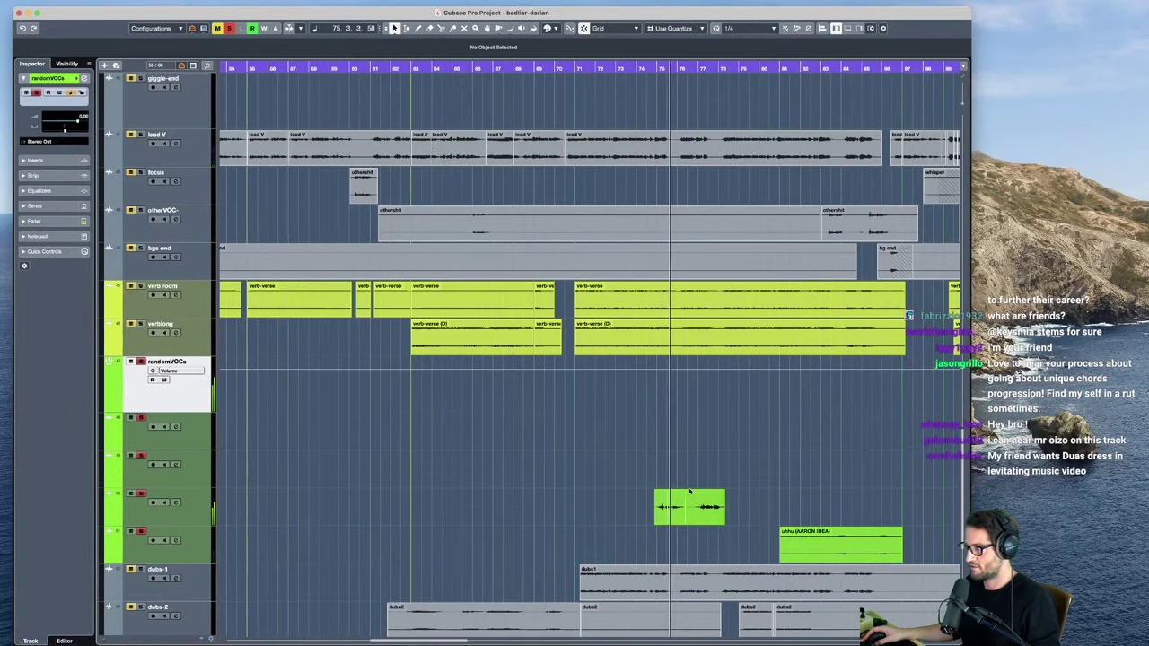
key(s)
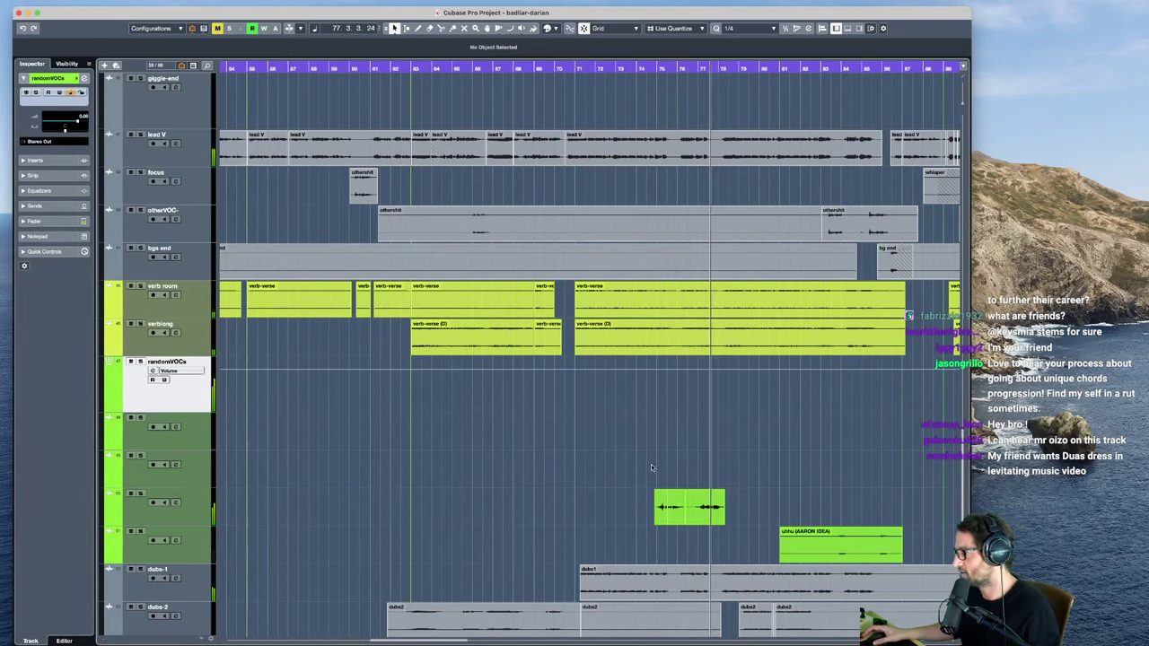
Step: Play the uhhu clip under randomVOCs from about bar 83, toggling the group's solo, and stop playback
key(s)
key(space)
scroll(745, 506, right, 3)
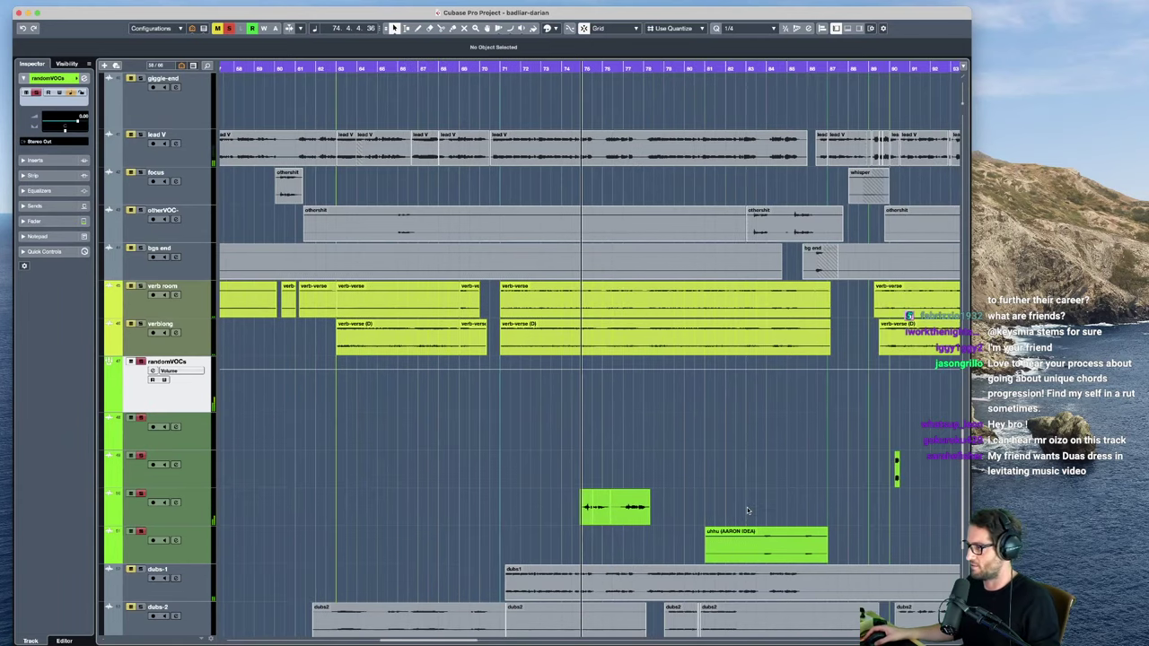
click(765, 499)
key(s)
key(space)
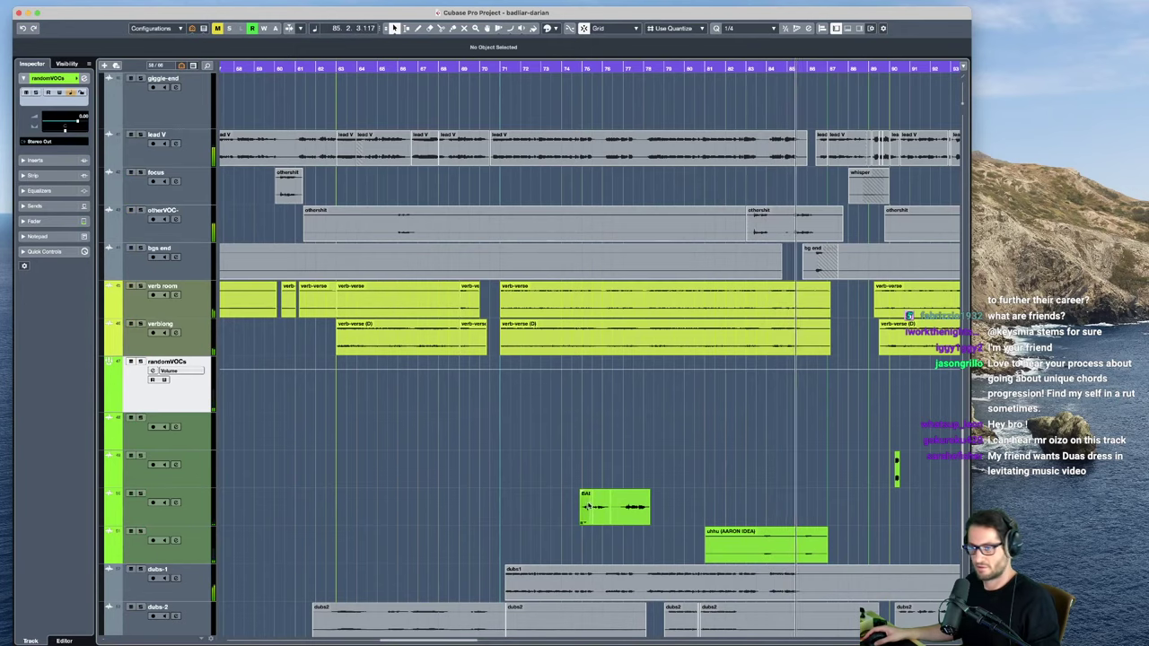
key(space)
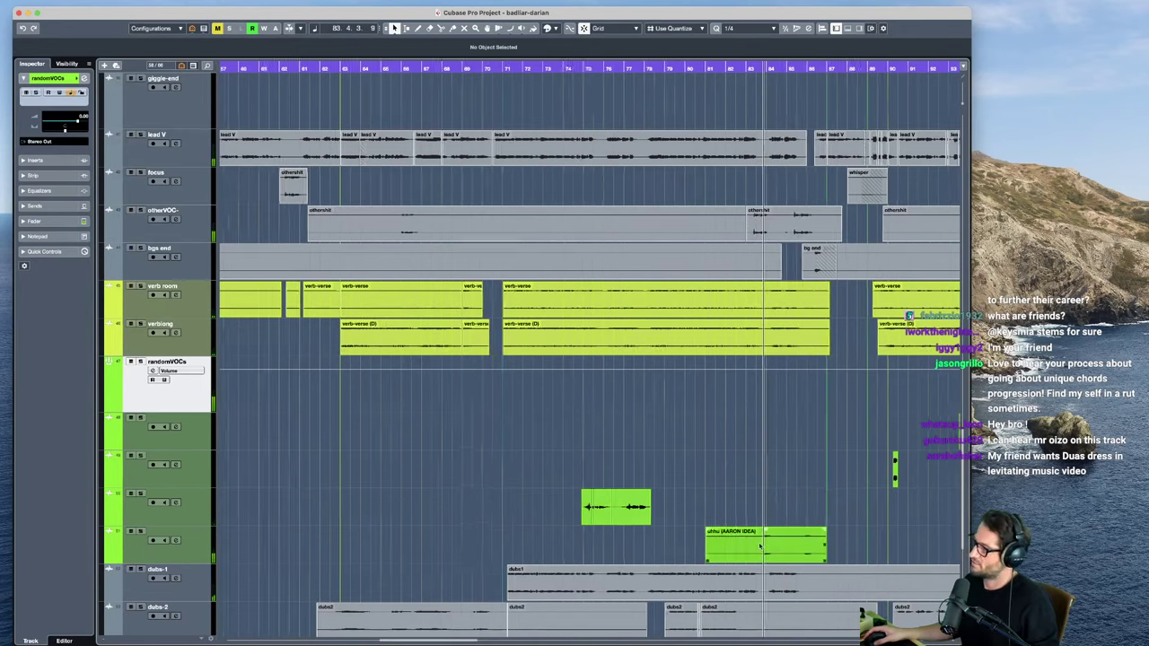
Step: Look over the randomVOCs clips across the whole song, switch the solo off and select the verb room track
key(g)
key(g)
key(g)
key(r)
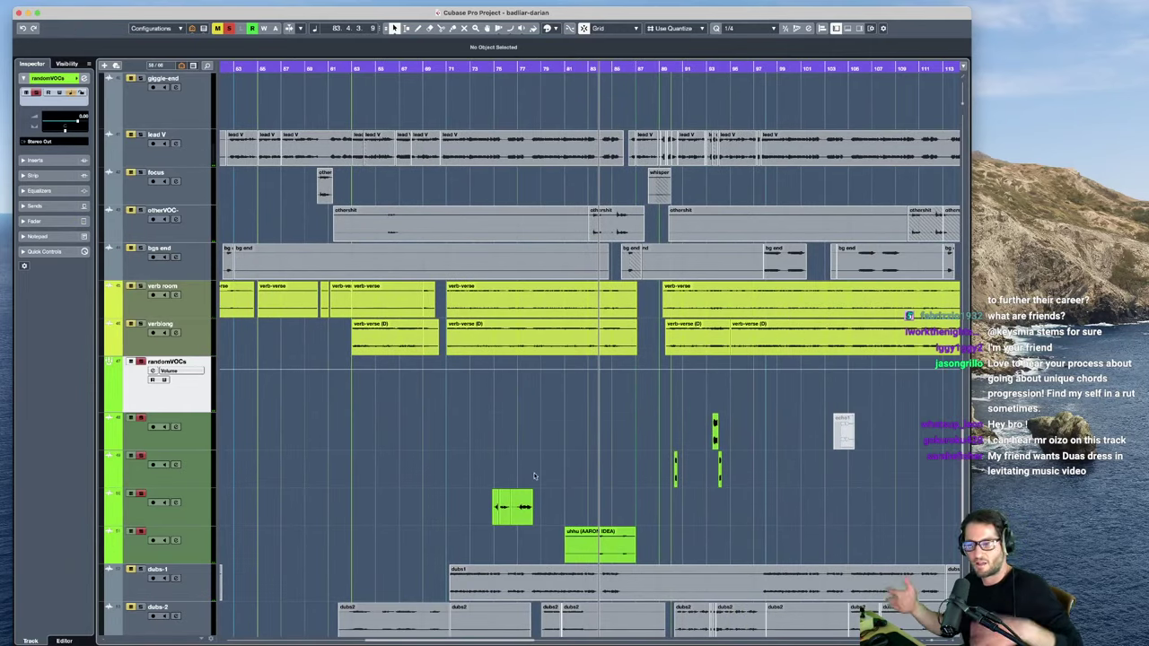
key(g)
key(g)
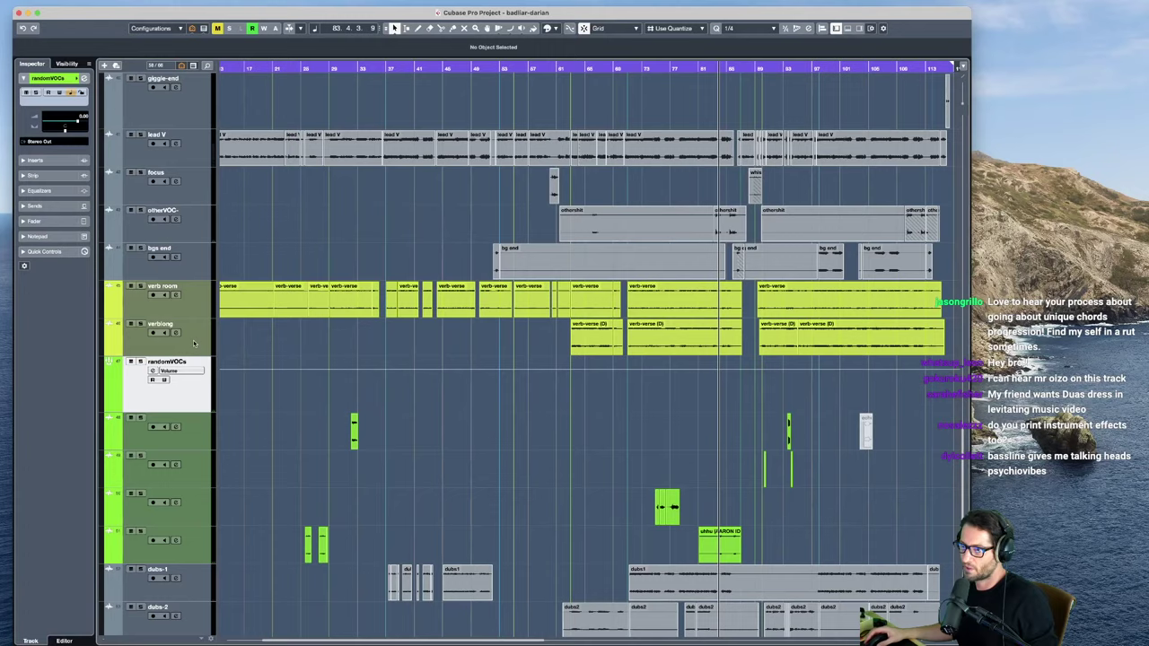
click(240, 290)
scroll(239, 290, left, 5)
key(g)
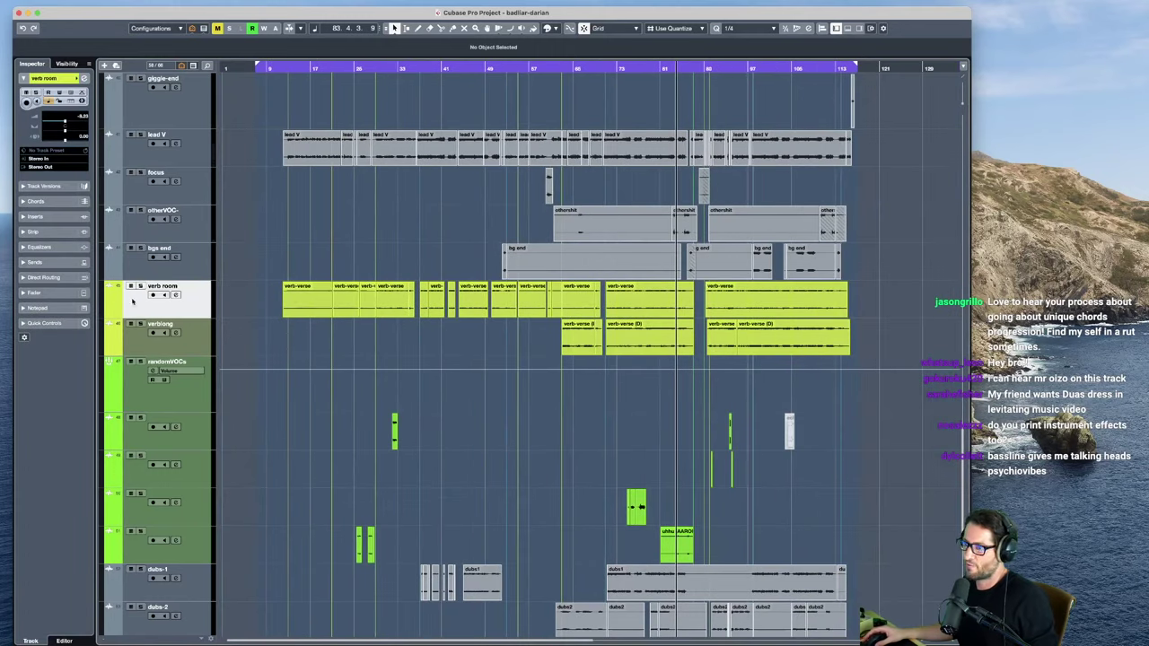
Step: Select the giggle-end track and look back through the sfx tracks up to the bass folder
scroll(154, 279, up, 6)
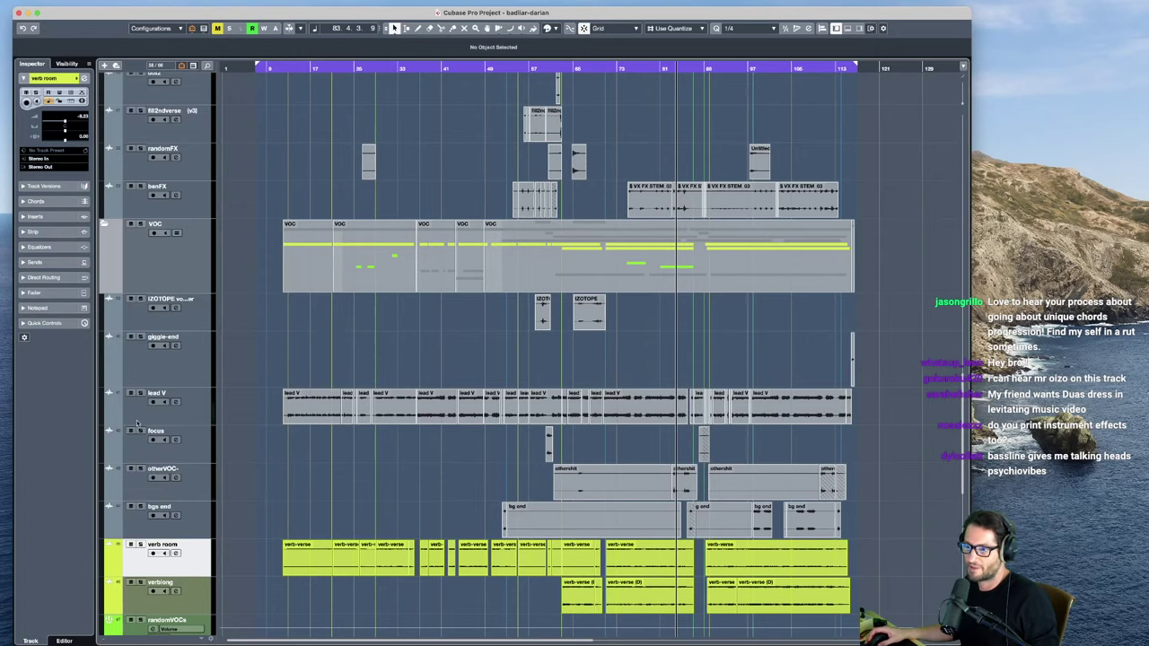
click(170, 363)
scroll(314, 377, up, 8)
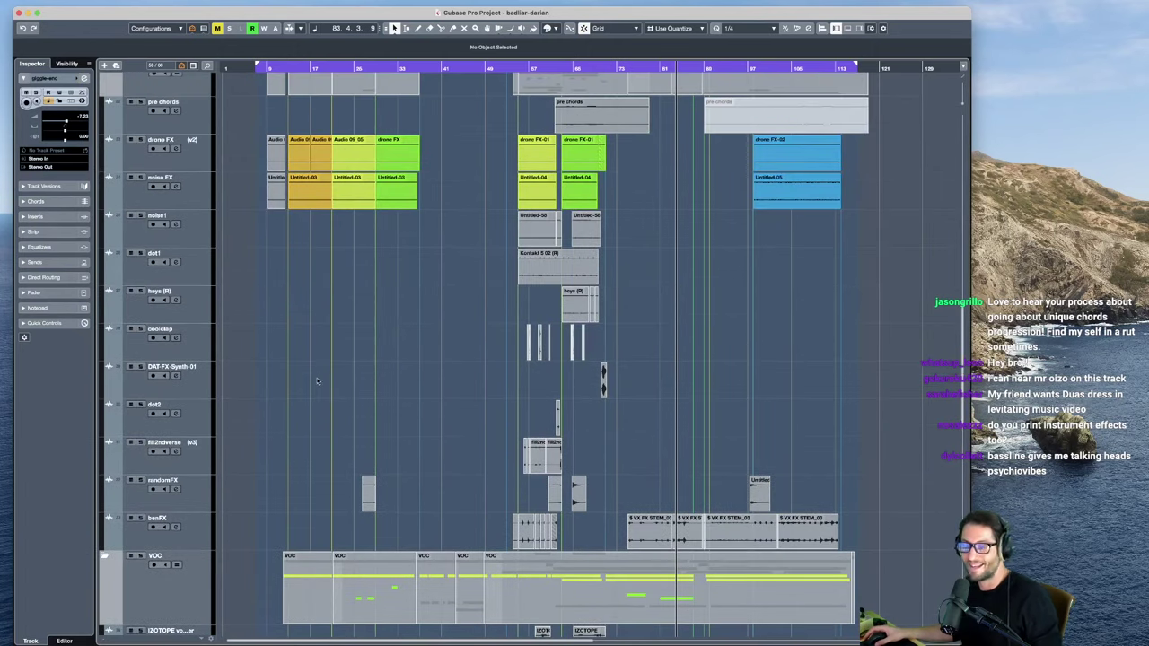
scroll(316, 380, up, 5)
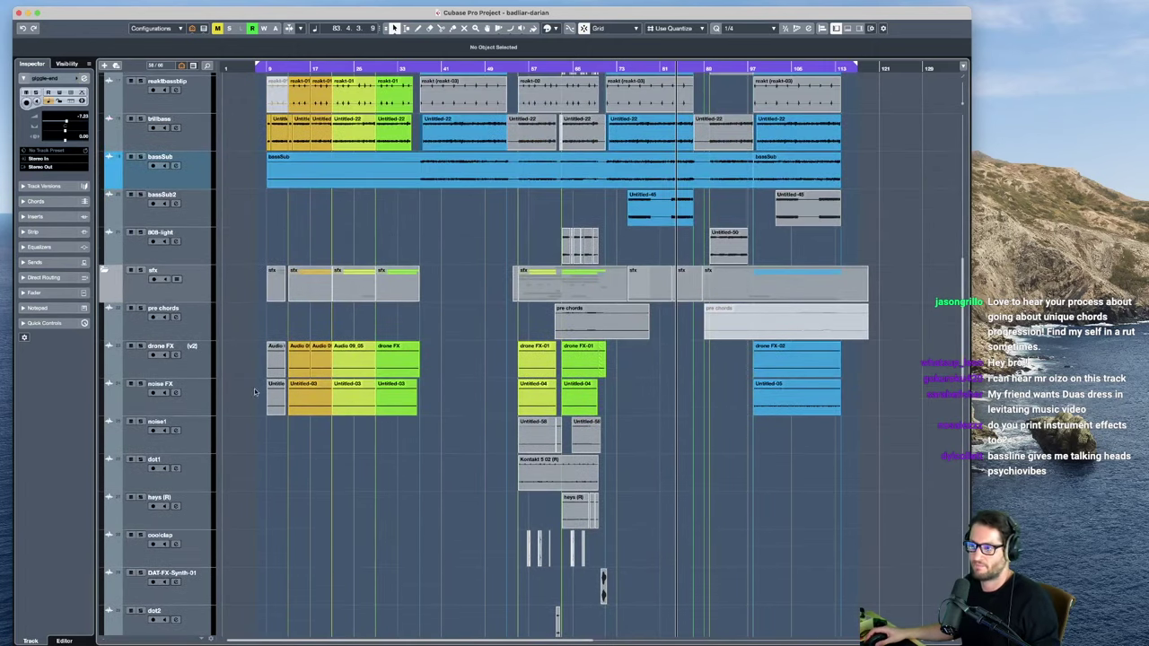
scroll(310, 359, up, 3)
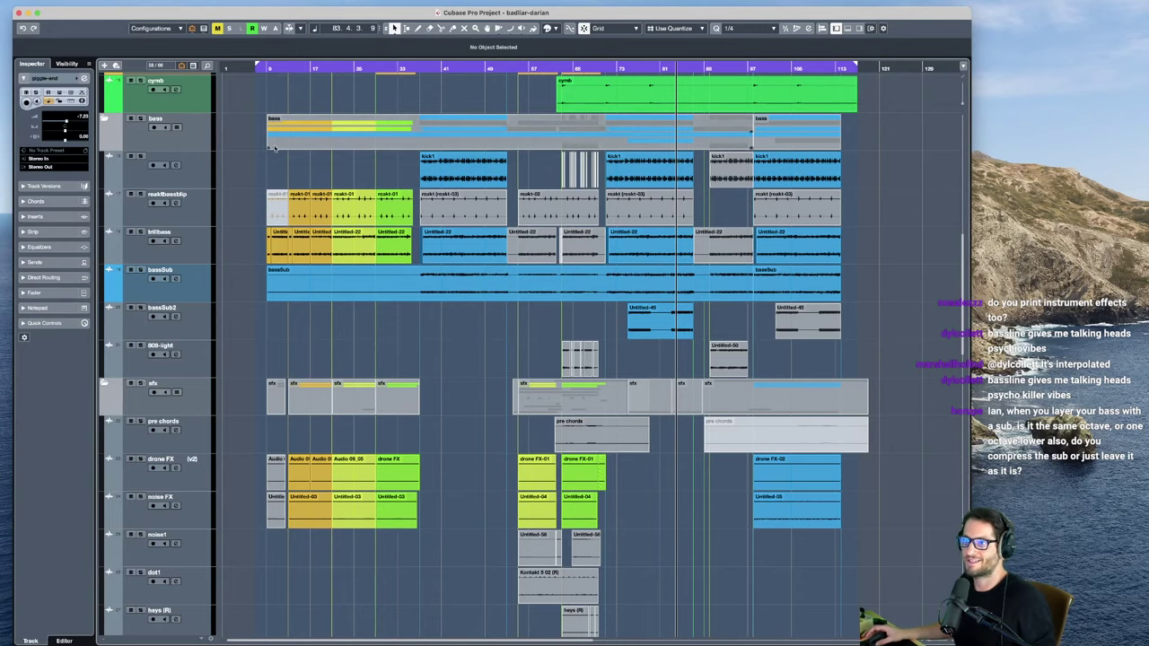
Step: Place the project cursor near bar 18 with the bass and sfx tracks in view
key(h)
key(h)
click(335, 163)
key(h)
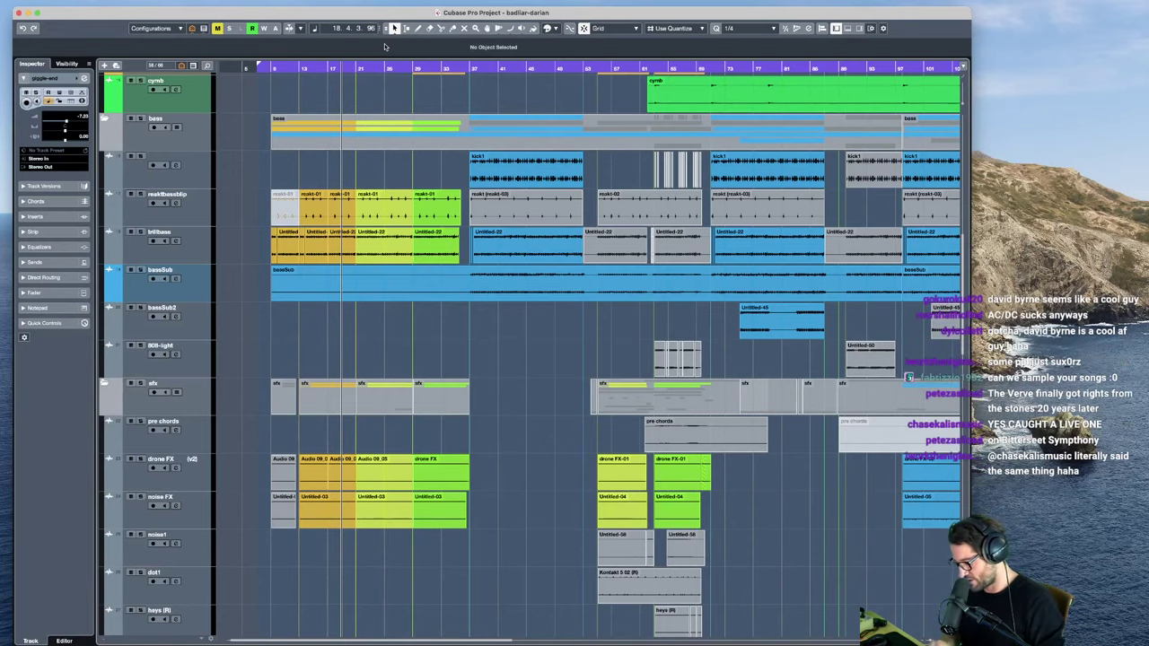
Step: Search the Mac for "bl1sesh" with Spotlight and show the results in Finder
key(super+space)
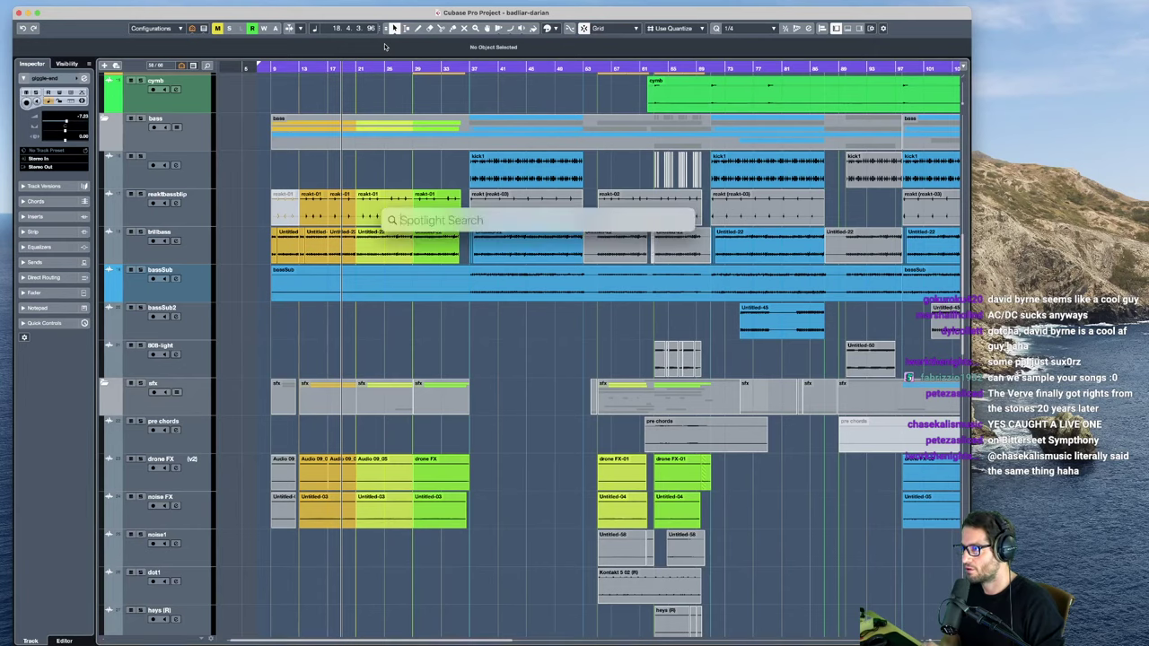
text(b)
text(l esh)
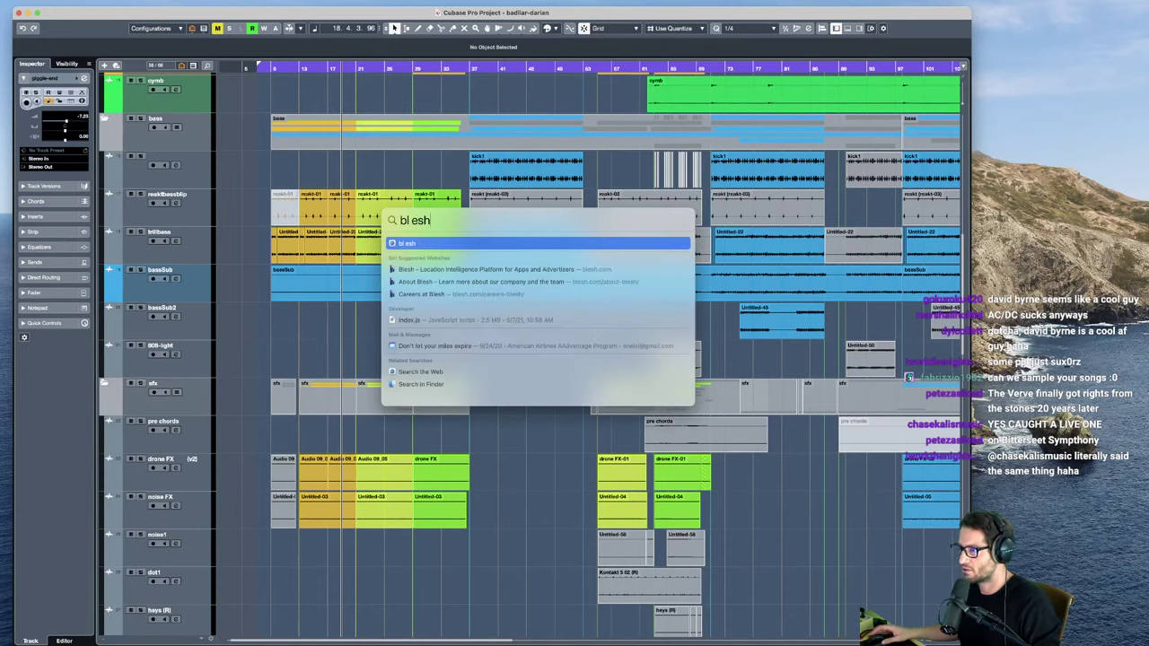
key(BackSpace)
key(BackSpace)
key(BackSpace)
key(BackSpace)
text(sesh)
key(BackSpace)
key(BackSpace)
key(BackSpace)
key(BackSpace)
key(BackSpace)
text(l1sesh)
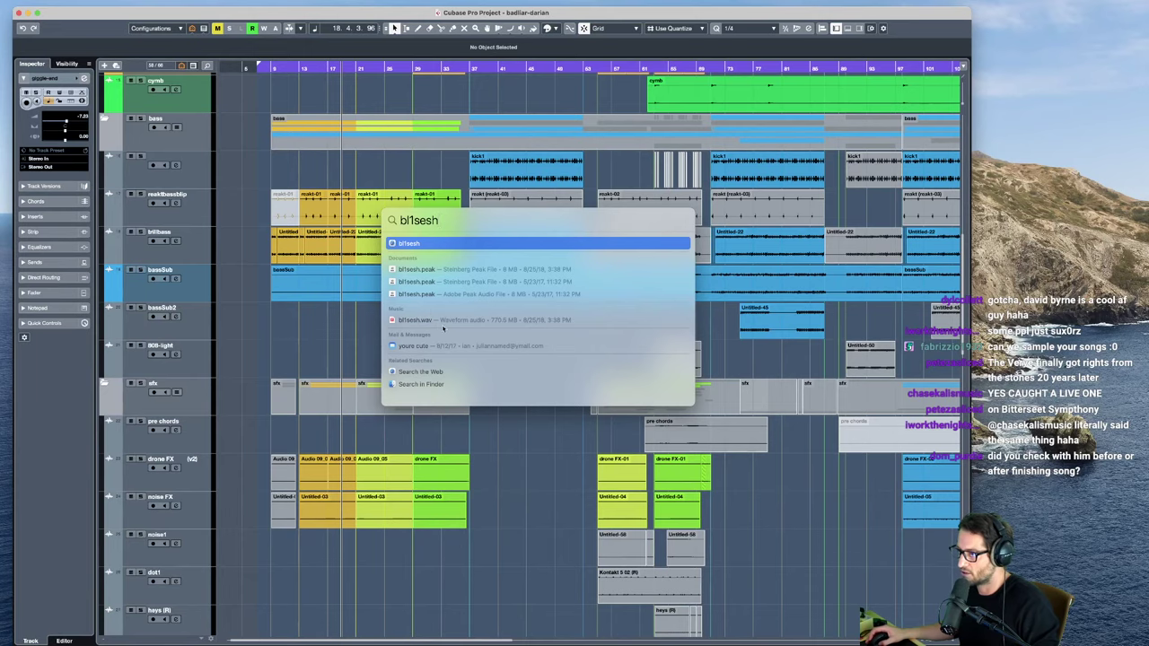
click(421, 385)
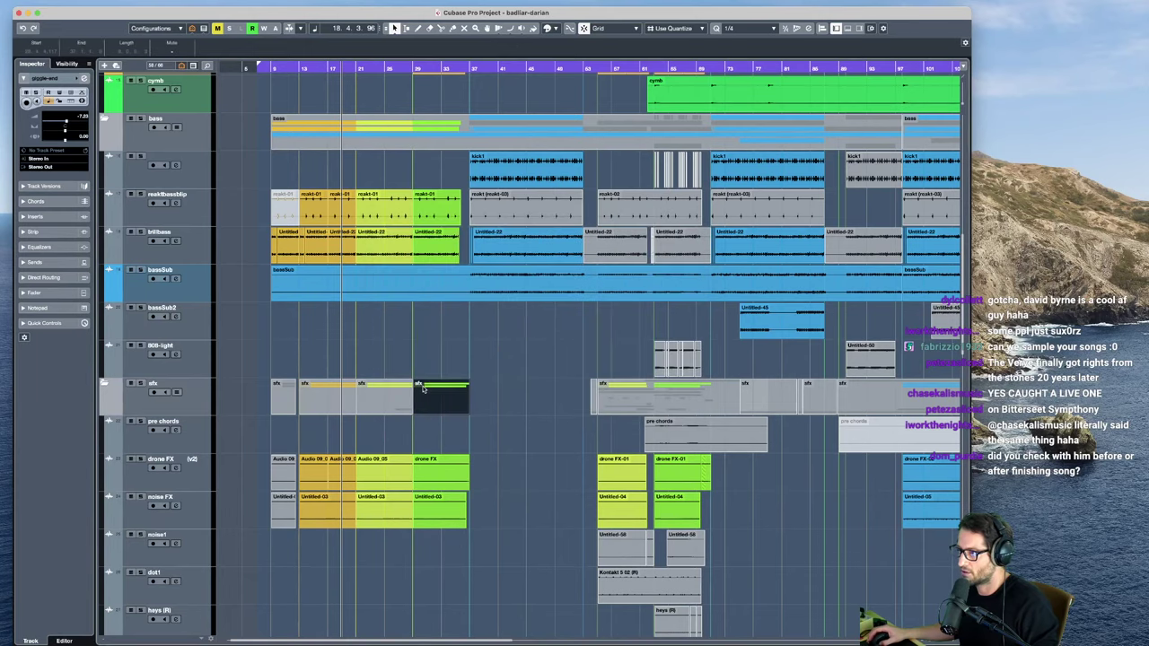
Step: Preview the bl1sesh.wav file modified May 23, 2017 in Quick Look, skip to about 20:18 and pause it
click(204, 381)
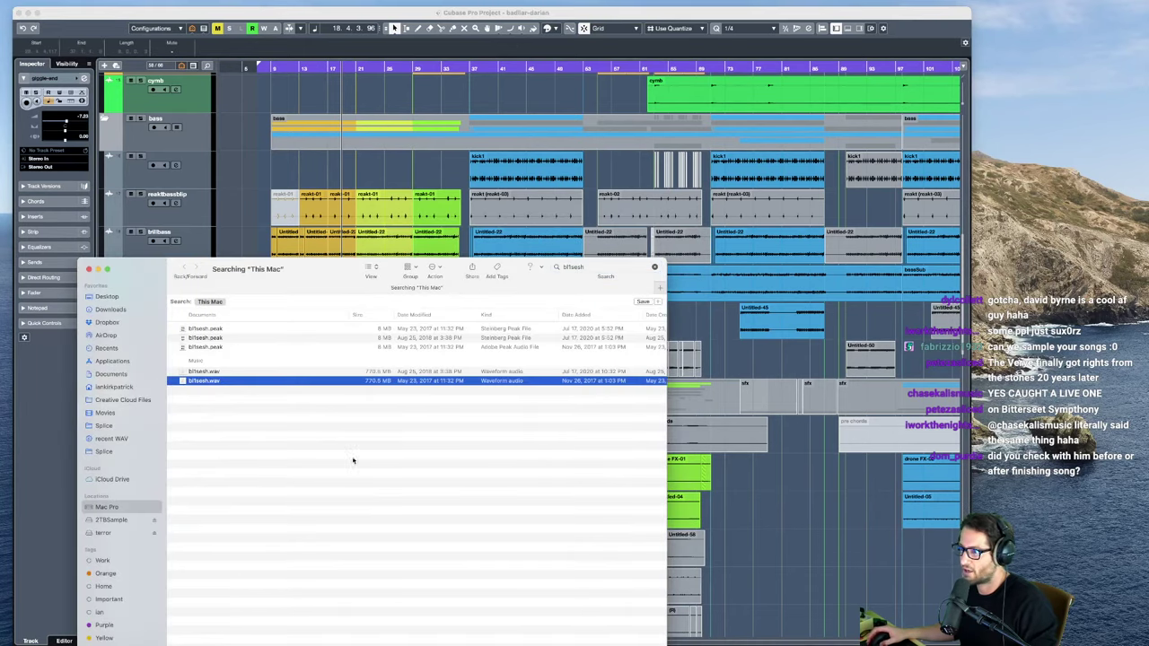
key(space)
click(673, 451)
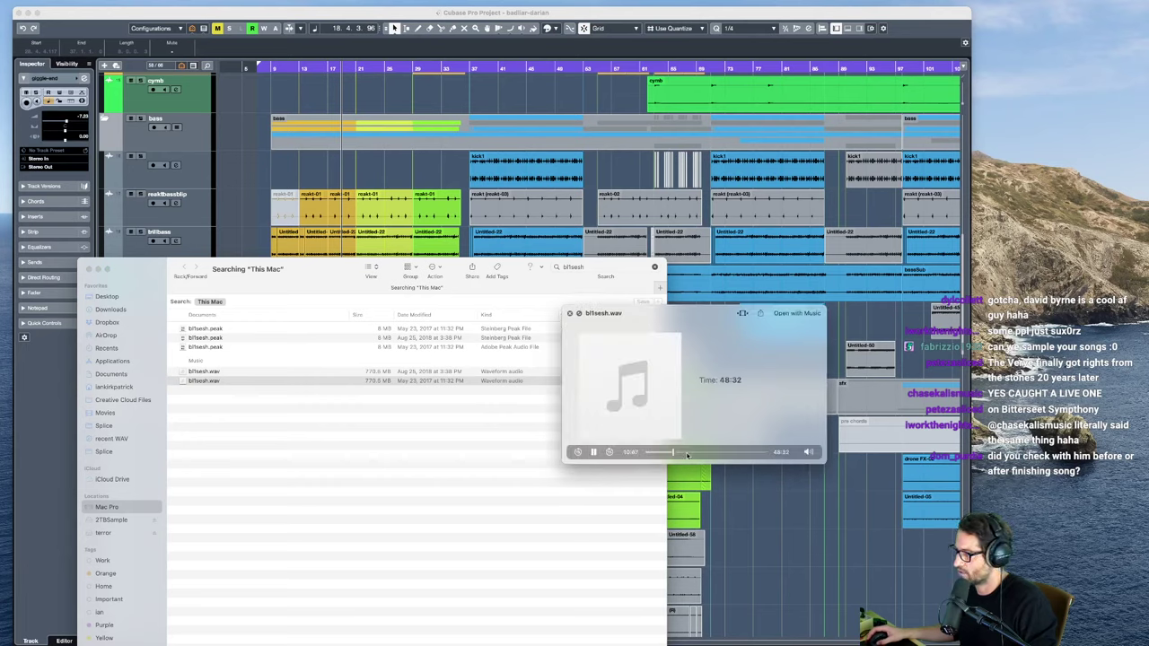
drag(685, 455, 696, 456)
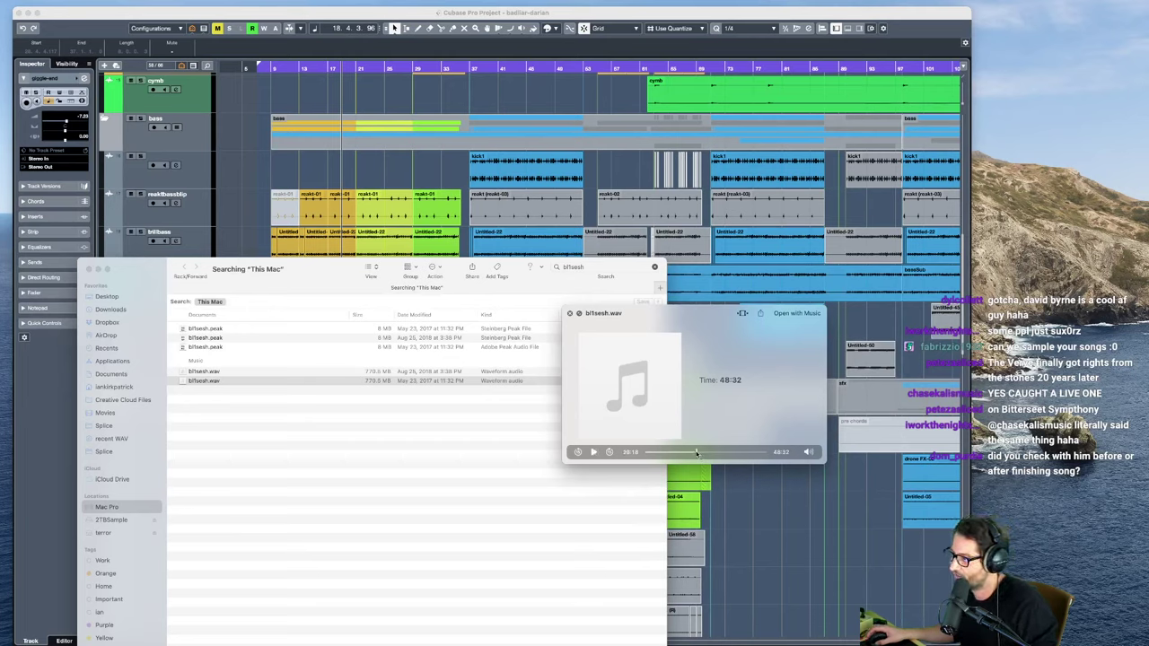
Step: Play the bl1sesh.wav preview from about 22 and 26 minutes, then close it and put the Finder search window away
click(704, 454)
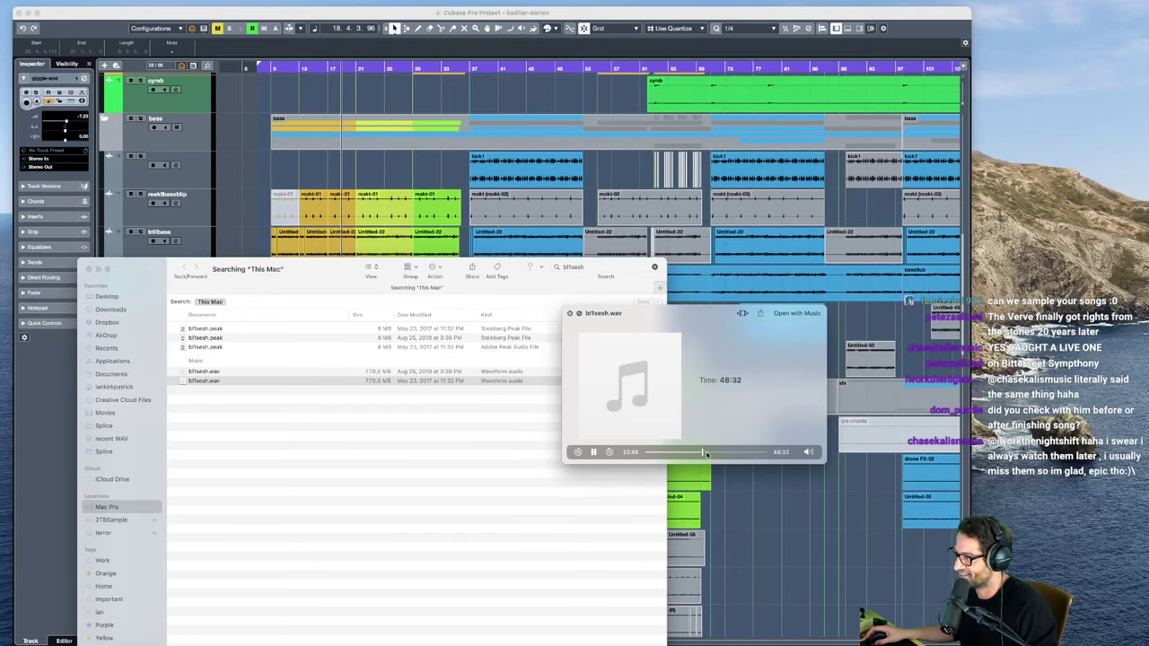
click(711, 453)
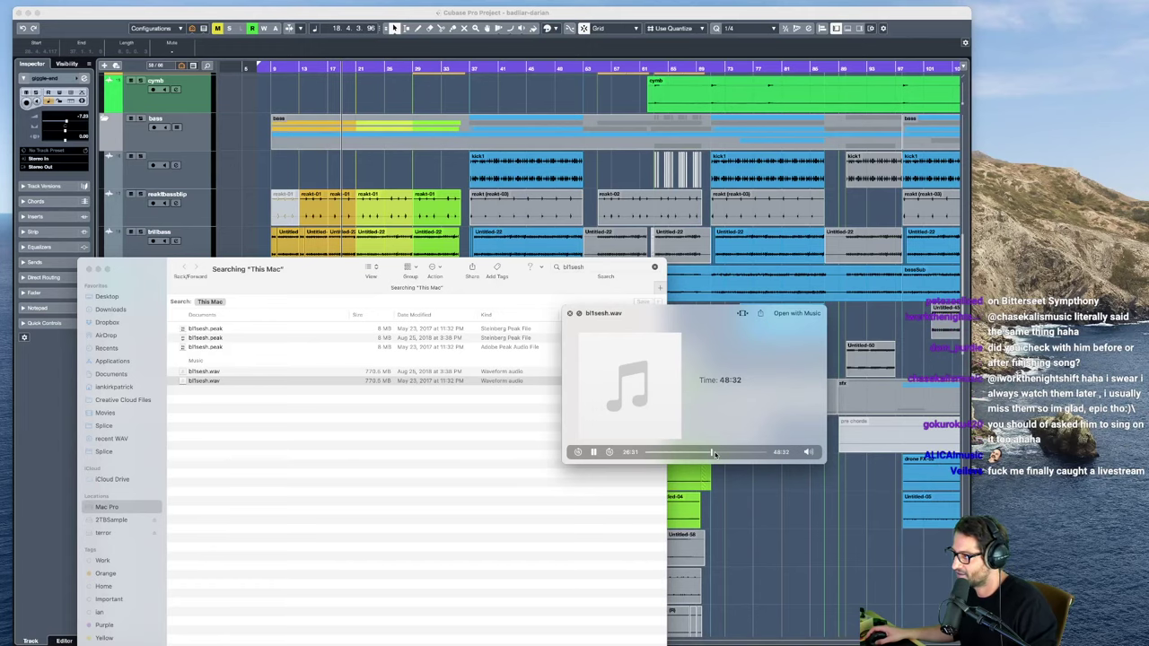
drag(705, 312, 677, 270)
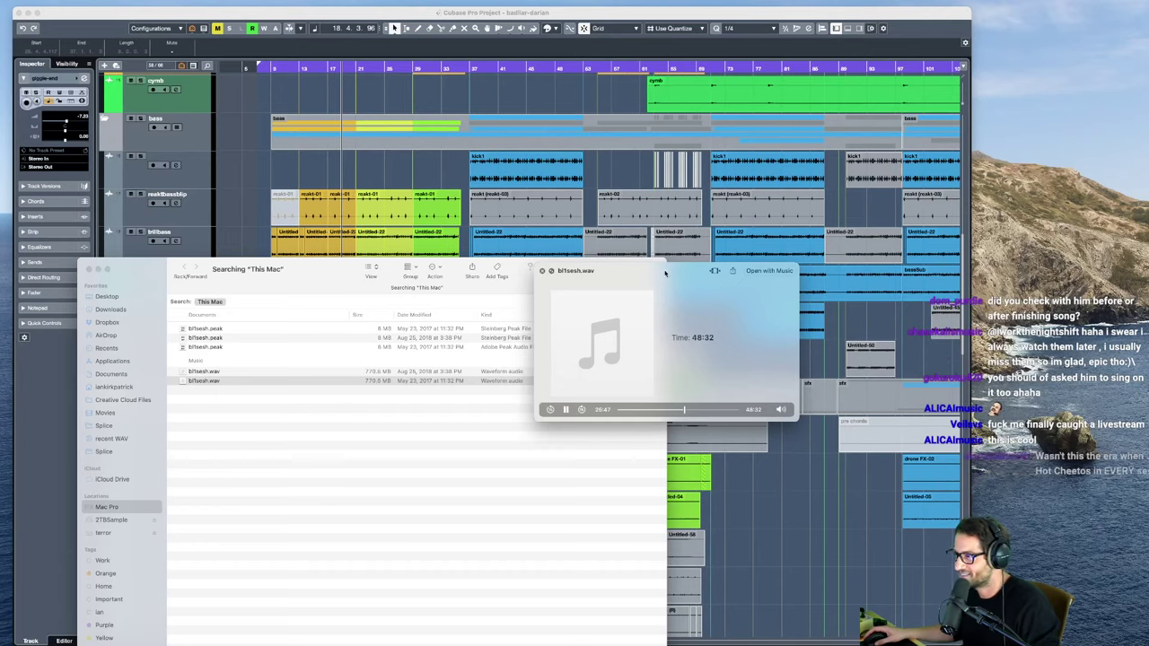
click(542, 270)
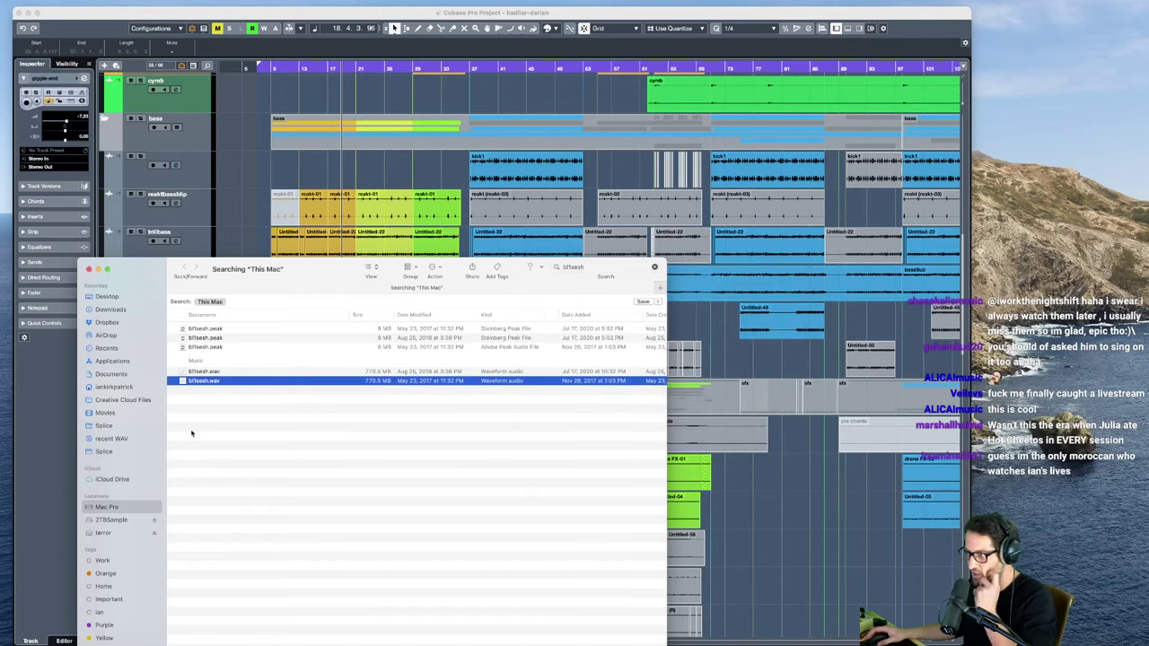
click(98, 269)
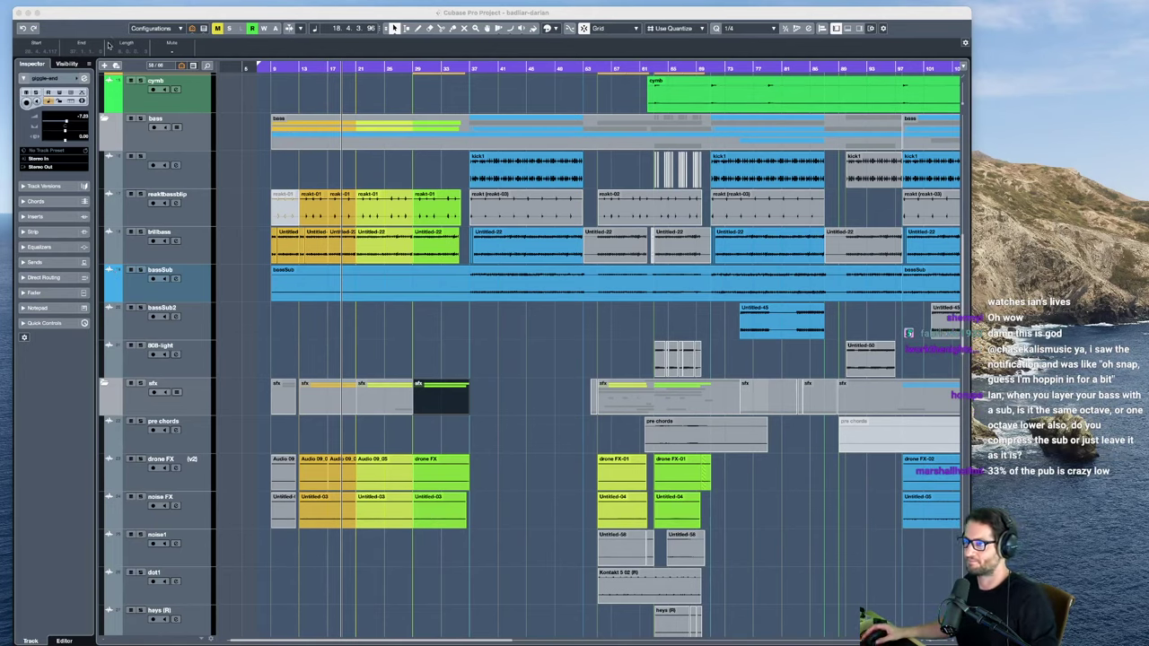
Step: Place the project cursor at bar 9 and shift the project window slightly on the desktop
click(267, 68)
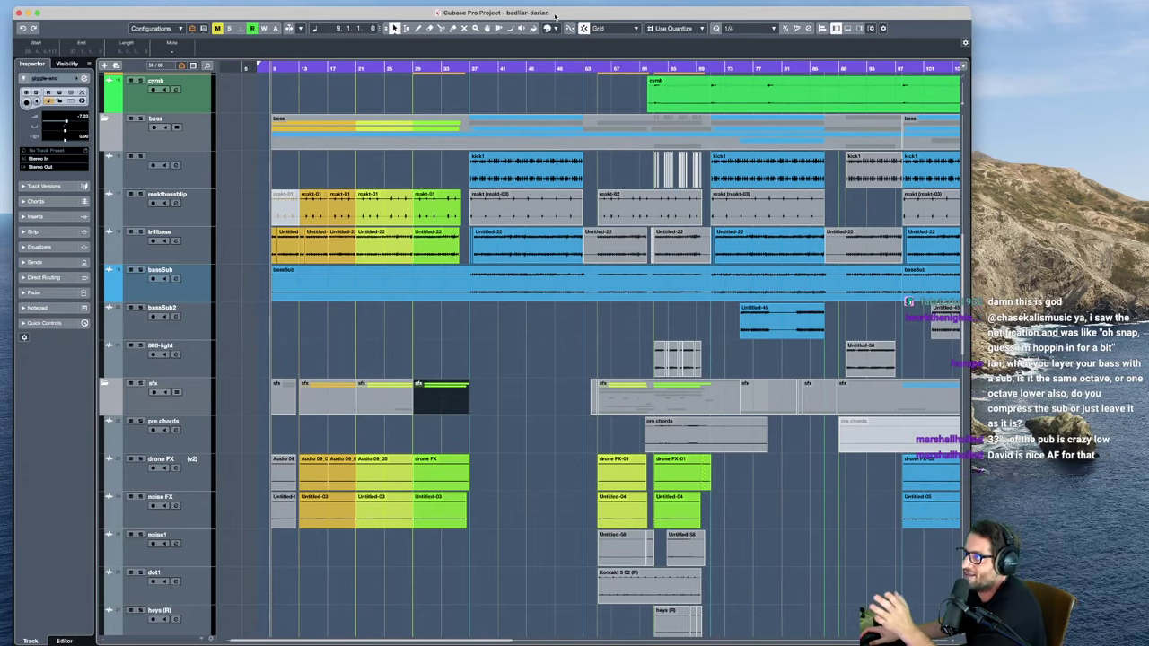
drag(551, 13, 559, 16)
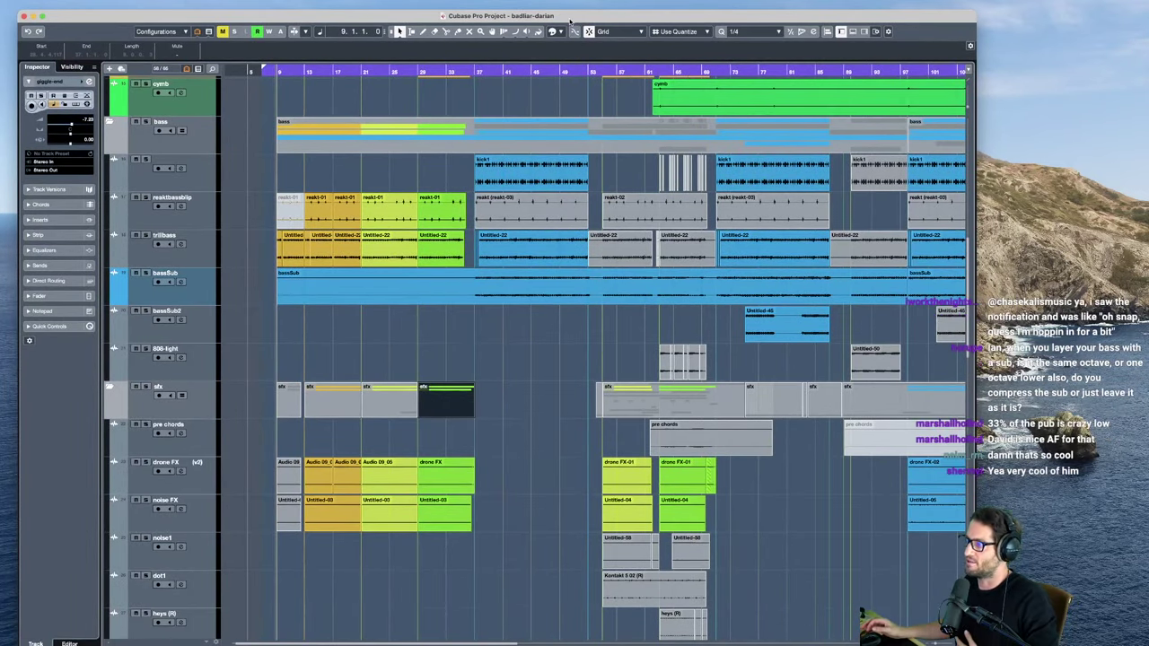
drag(569, 20, 569, 18)
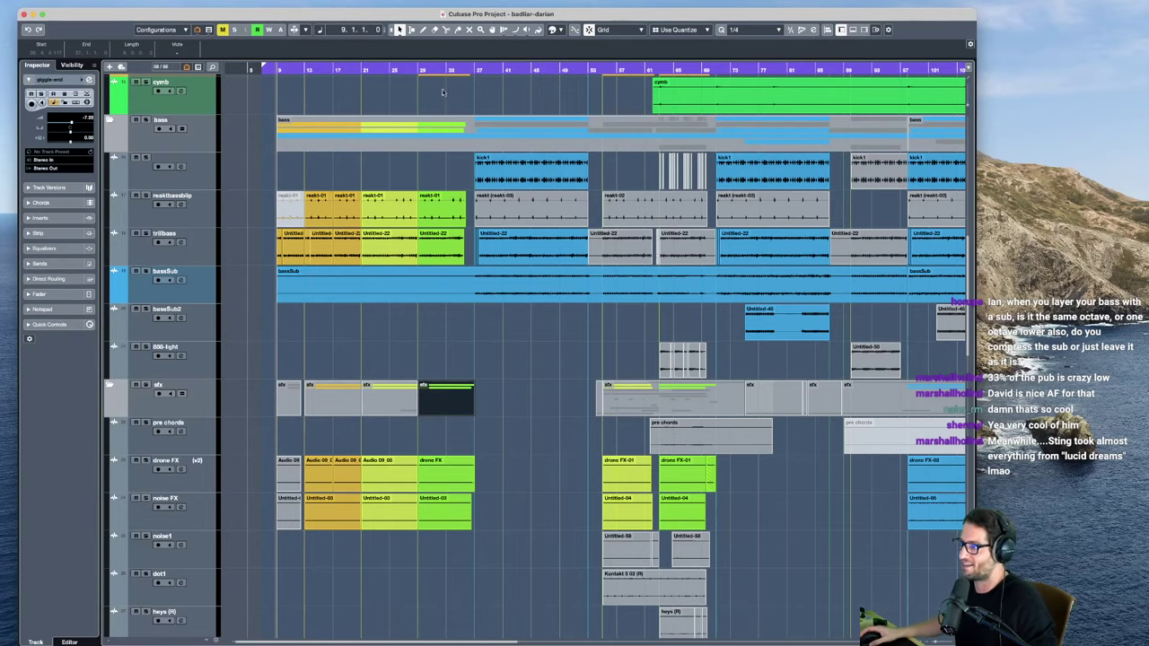
Step: Play the project from bar 9 while looking through the tracks from the drums folder down to the vocals, then stop
scroll(324, 189, up, 15)
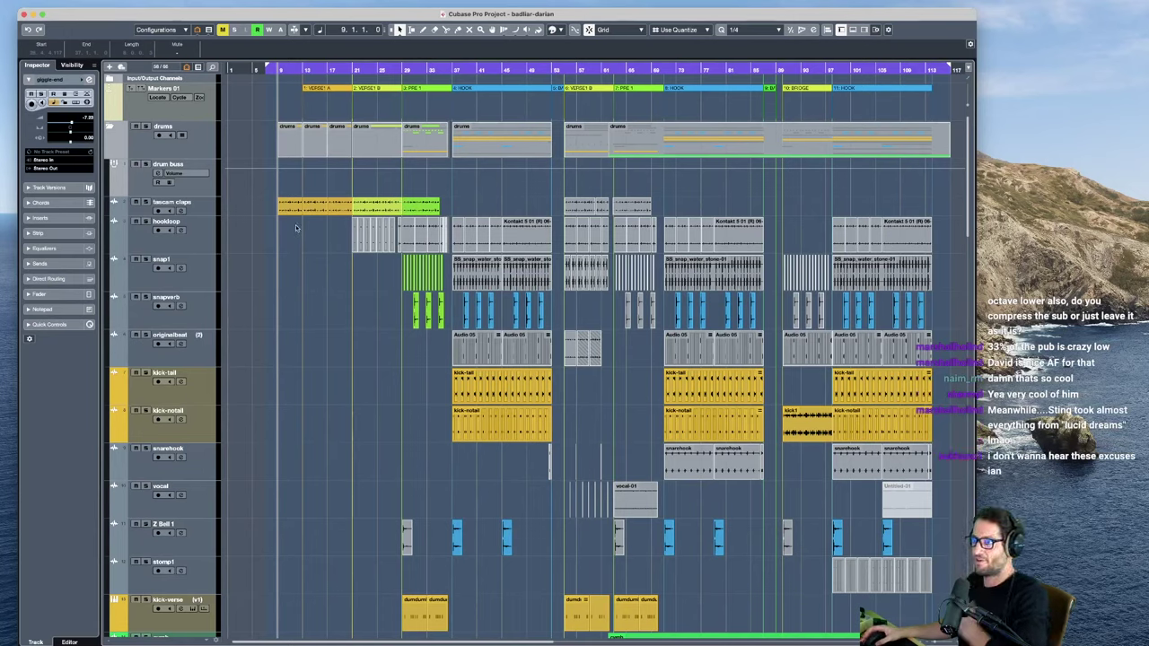
key(space)
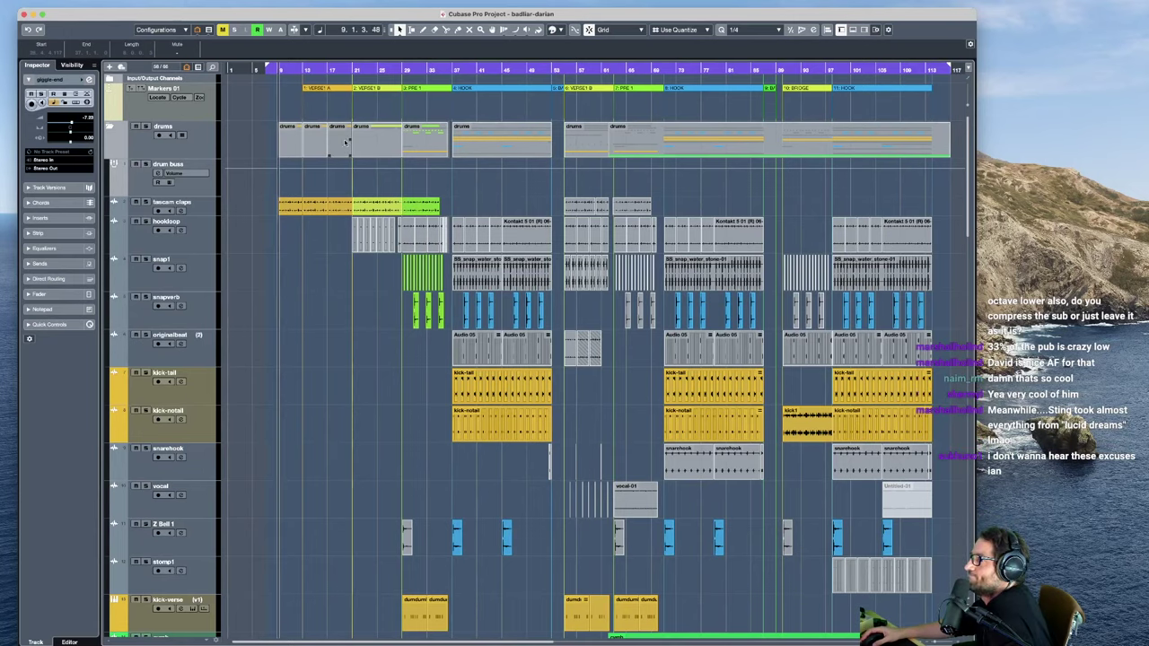
scroll(314, 297, down, 4)
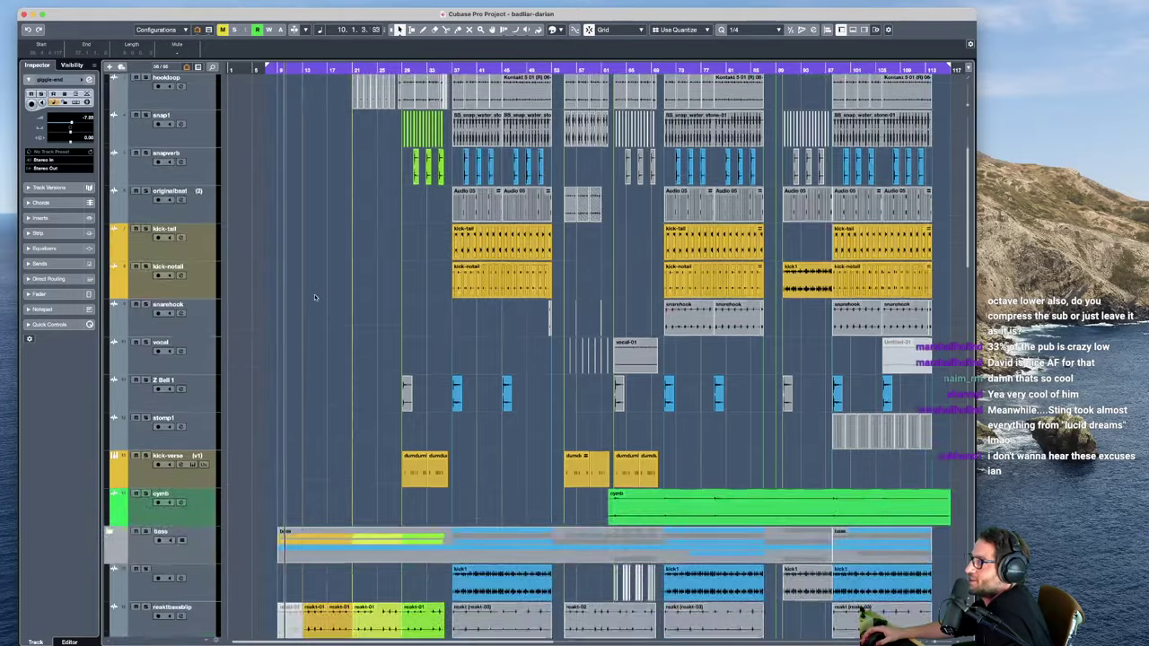
scroll(314, 297, down, 7)
scroll(320, 434, down, 4)
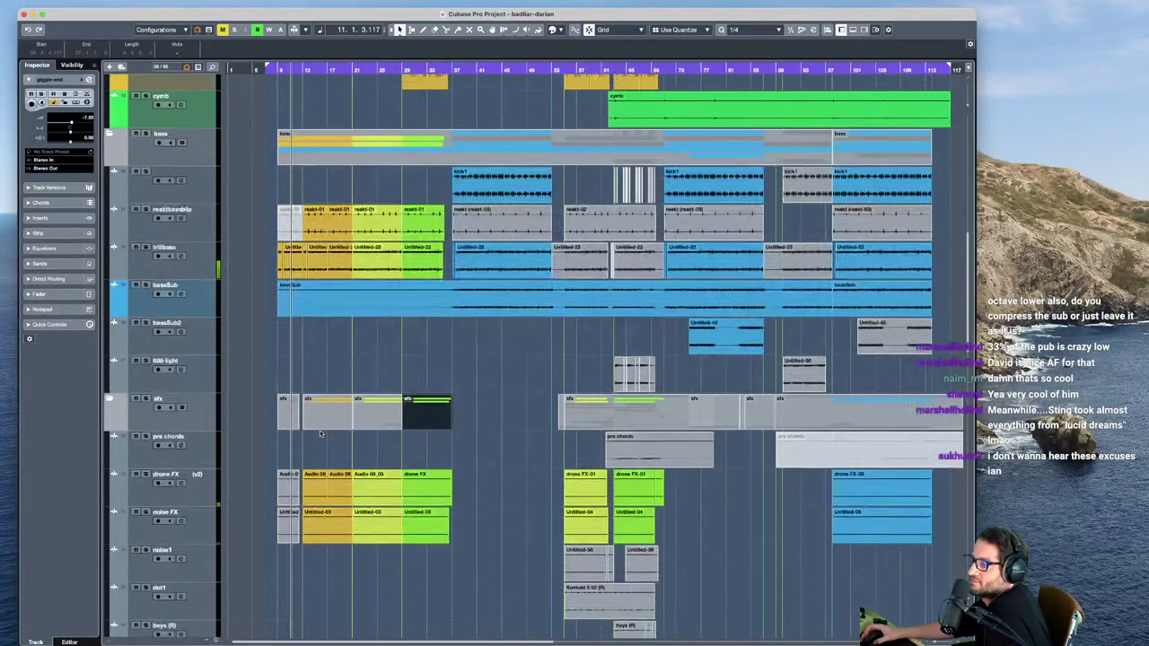
scroll(321, 433, down, 2)
scroll(298, 431, down, 12)
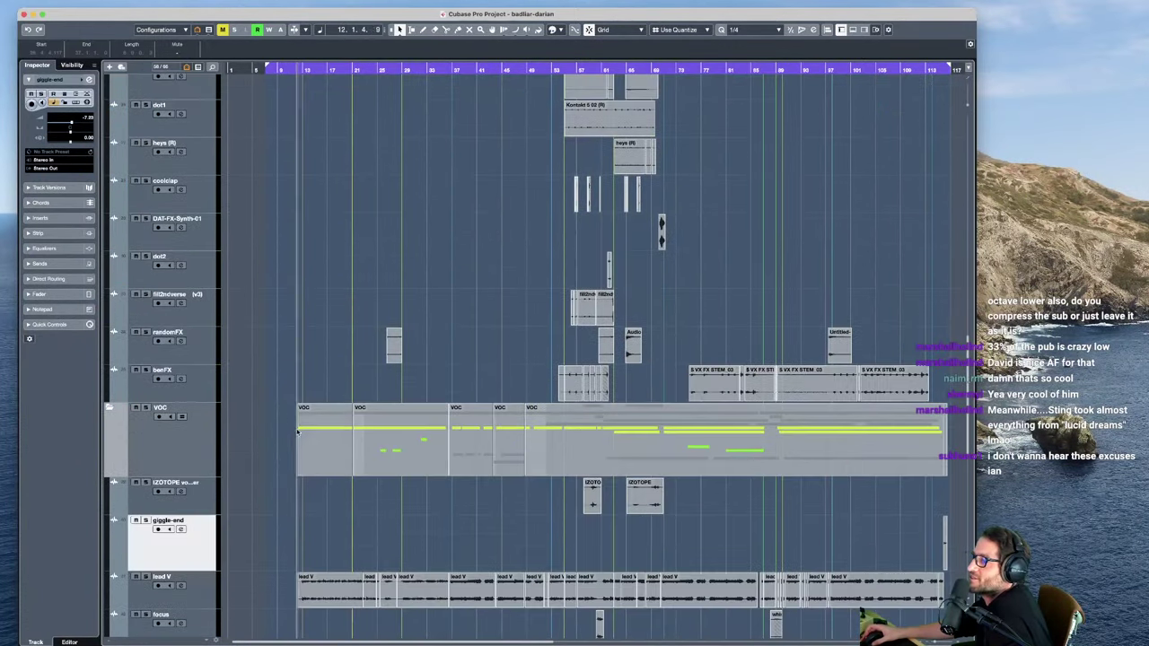
scroll(297, 431, down, 5)
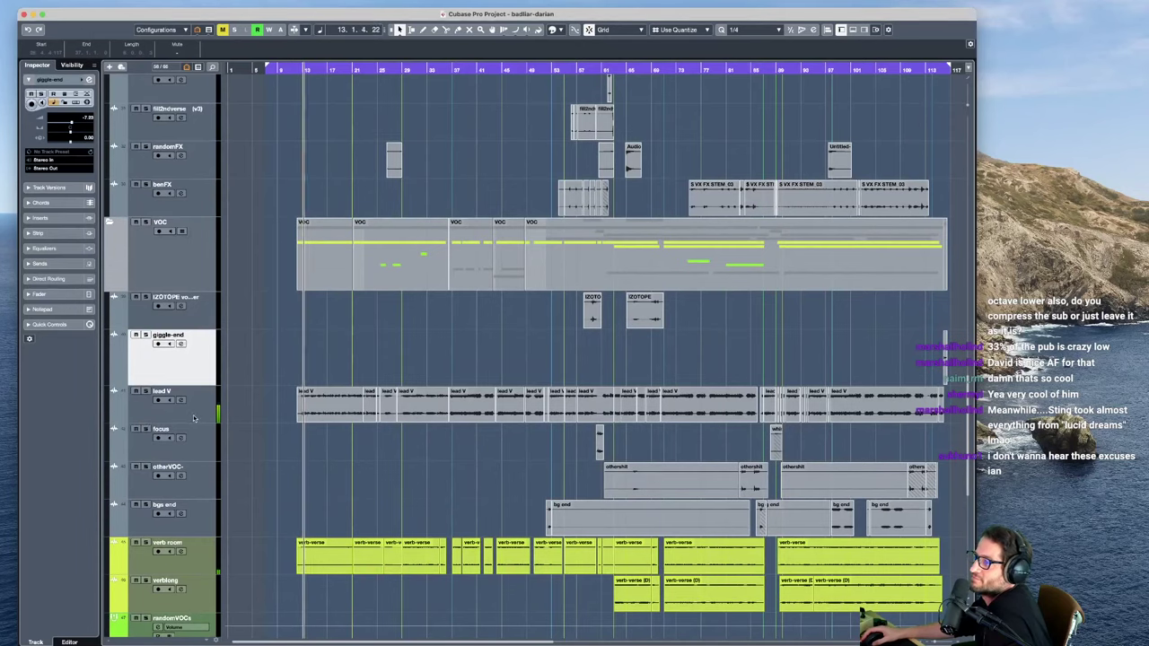
key(space)
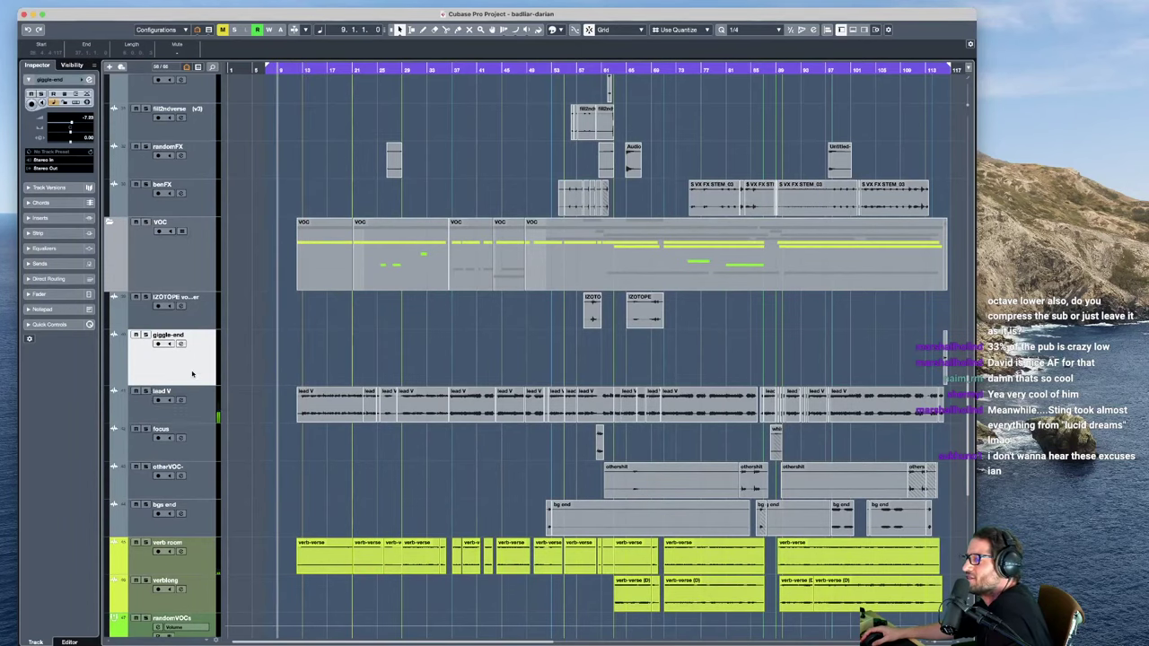
Step: Play the project from just before bar 13 with the vocals muted, bring the bass folder into view and stop
click(302, 334)
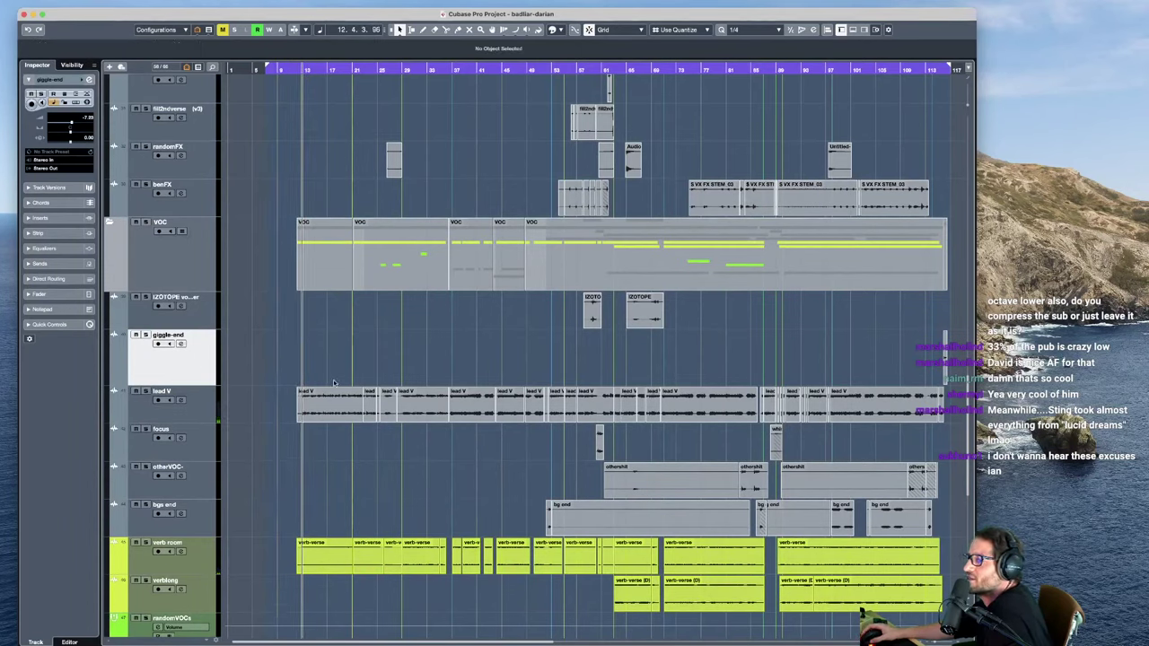
key(space)
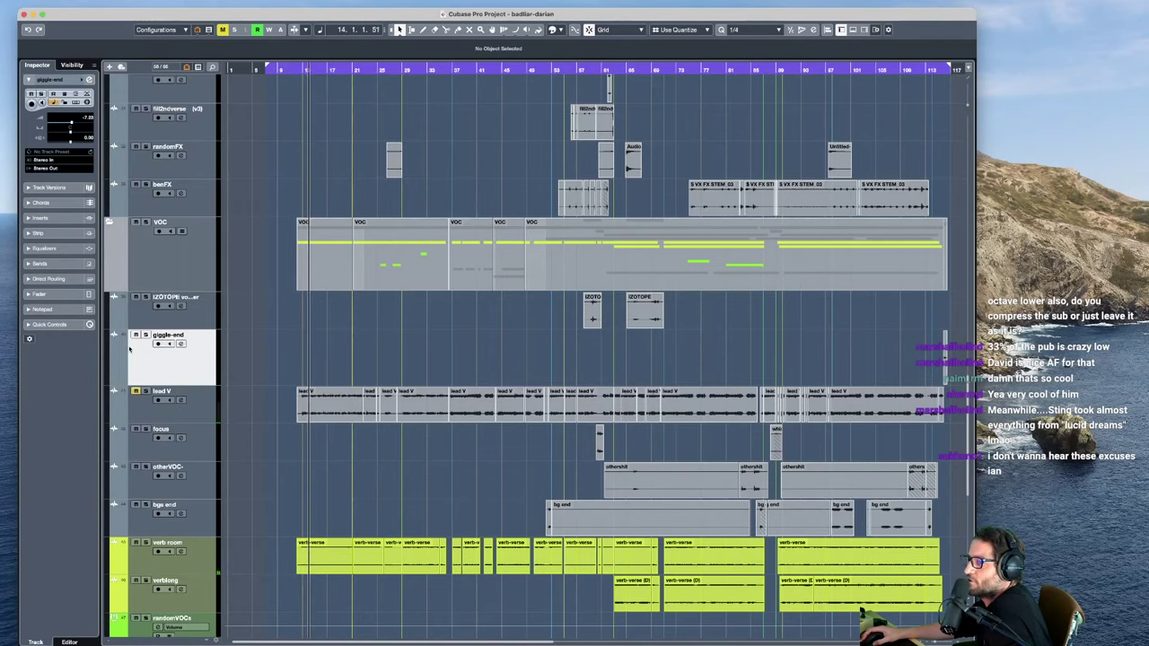
scroll(410, 375, up, 10)
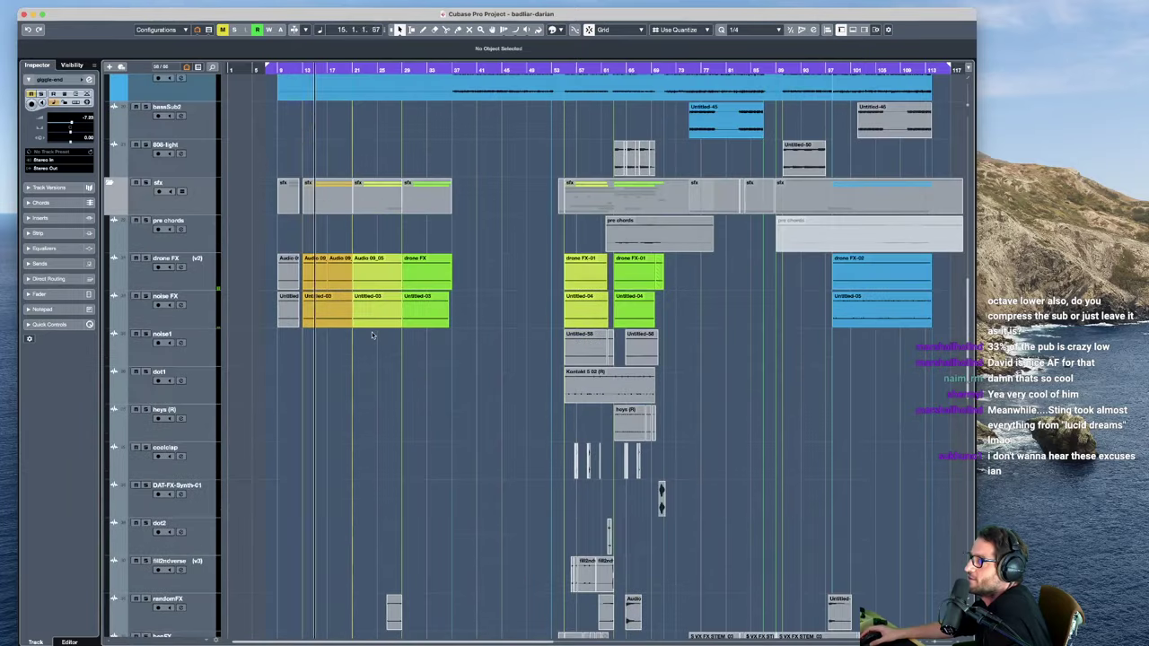
scroll(372, 335, up, 6)
key(space)
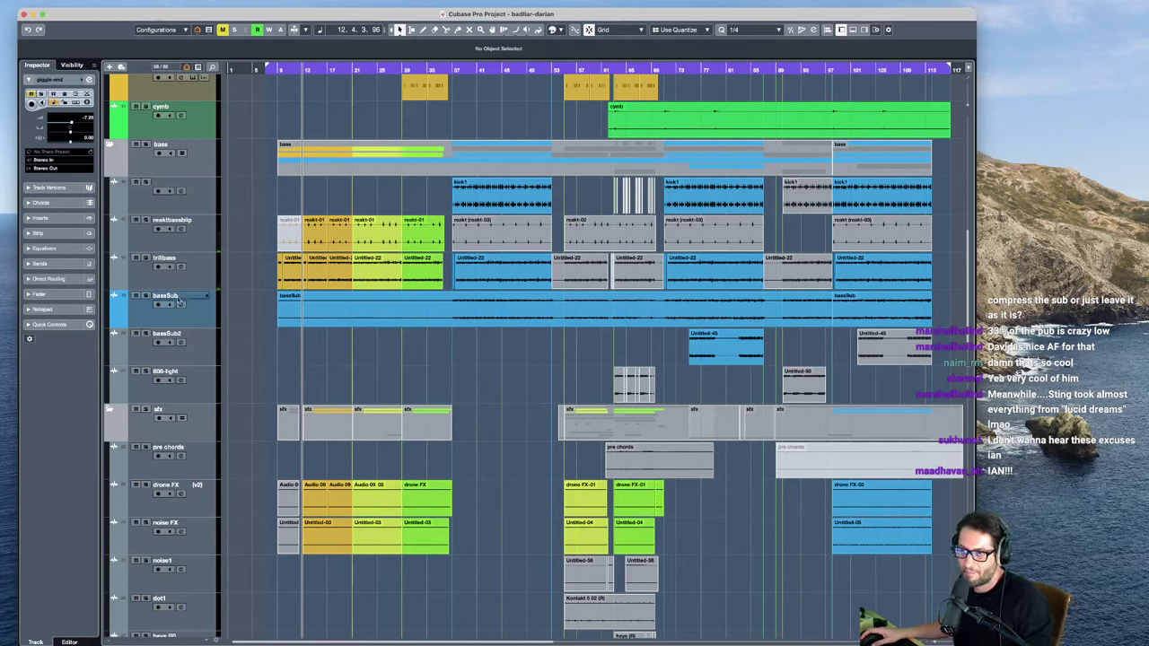
Step: Solo the trillbass track, solo reaktbassblip with the timeline zoomed in, and audition both tracks together
click(156, 276)
key(s)
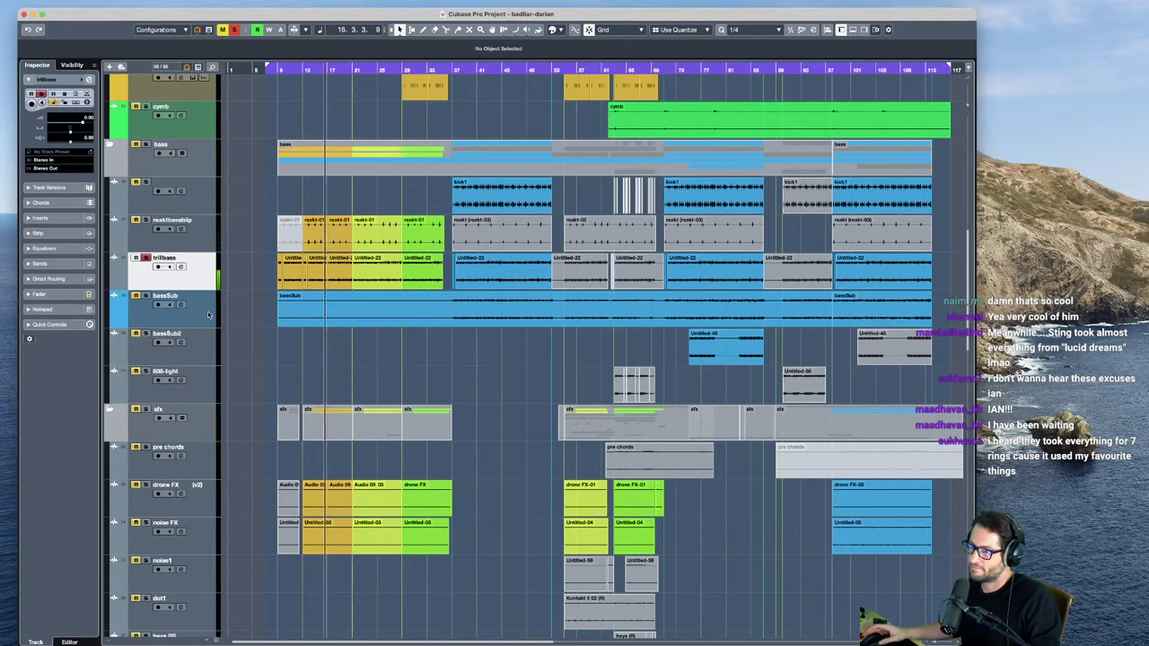
click(180, 238)
key(h)
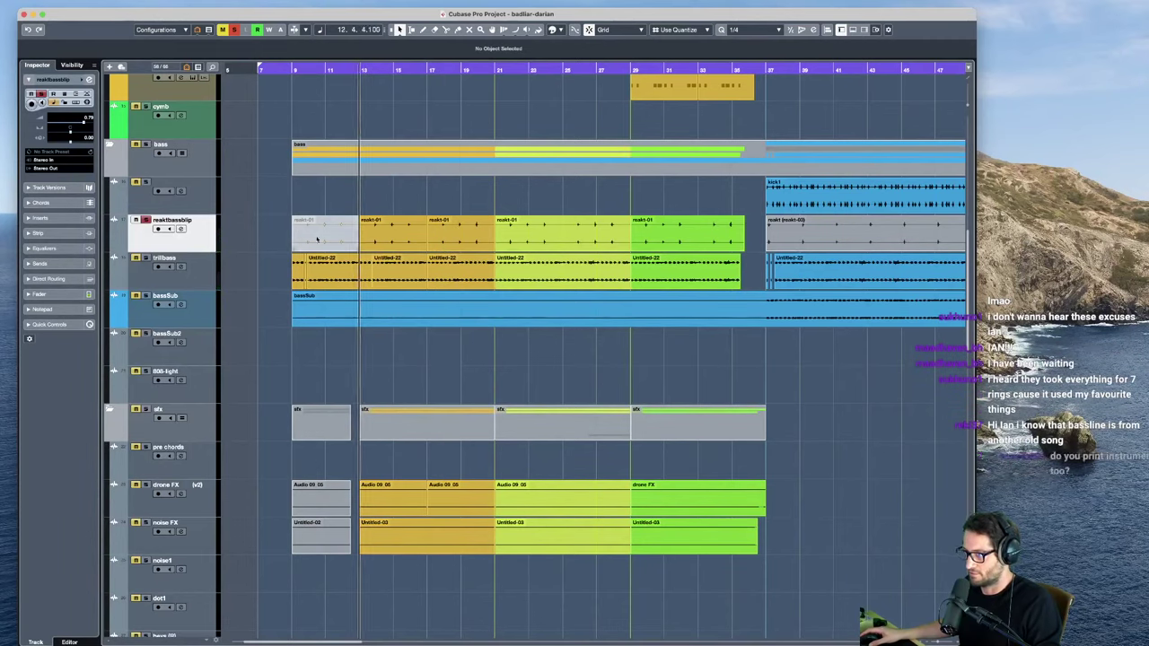
shift+click(171, 273)
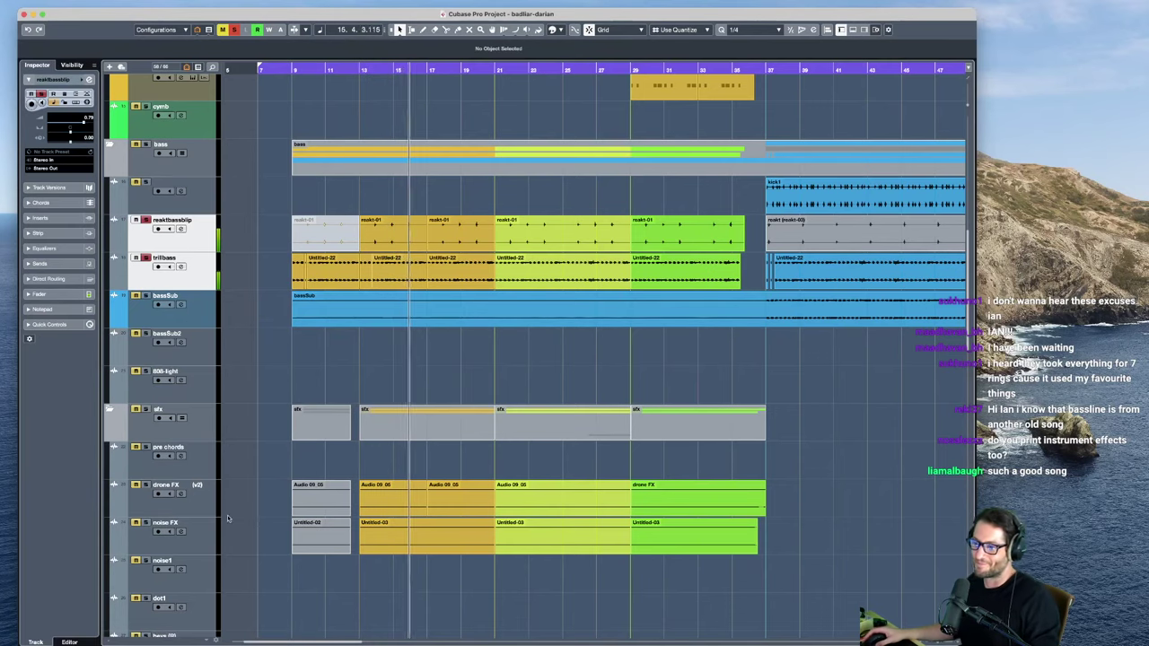
Step: Solo the sfx folder instead of the bass tracks and play it from bar 13 and from bar 9
click(145, 411)
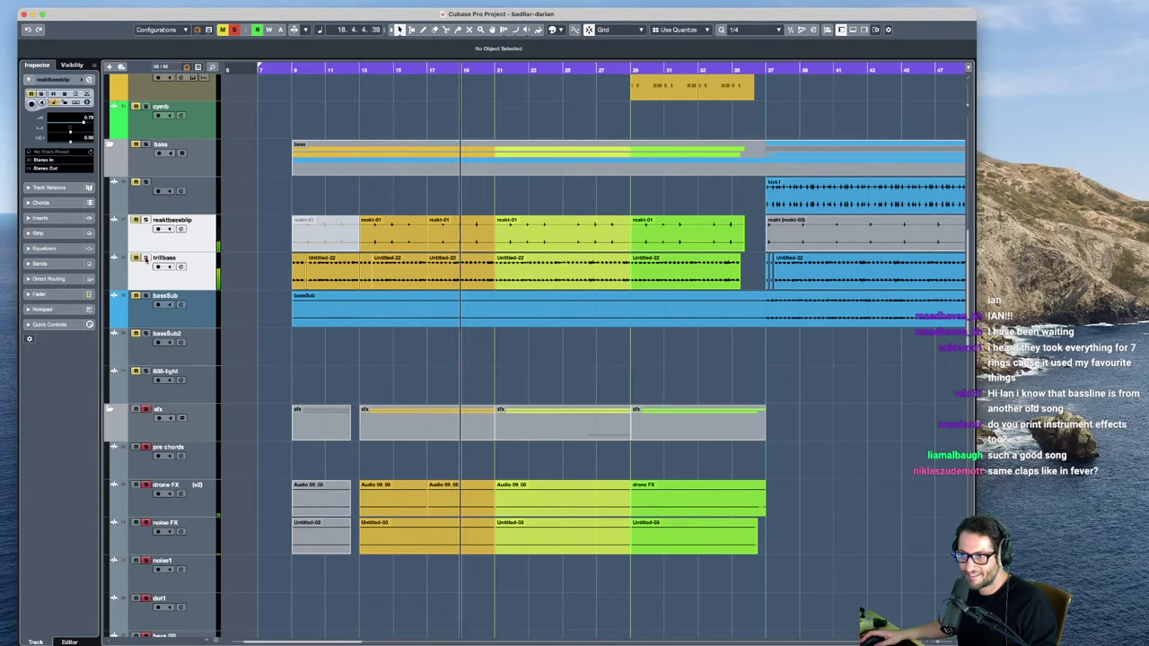
click(357, 365)
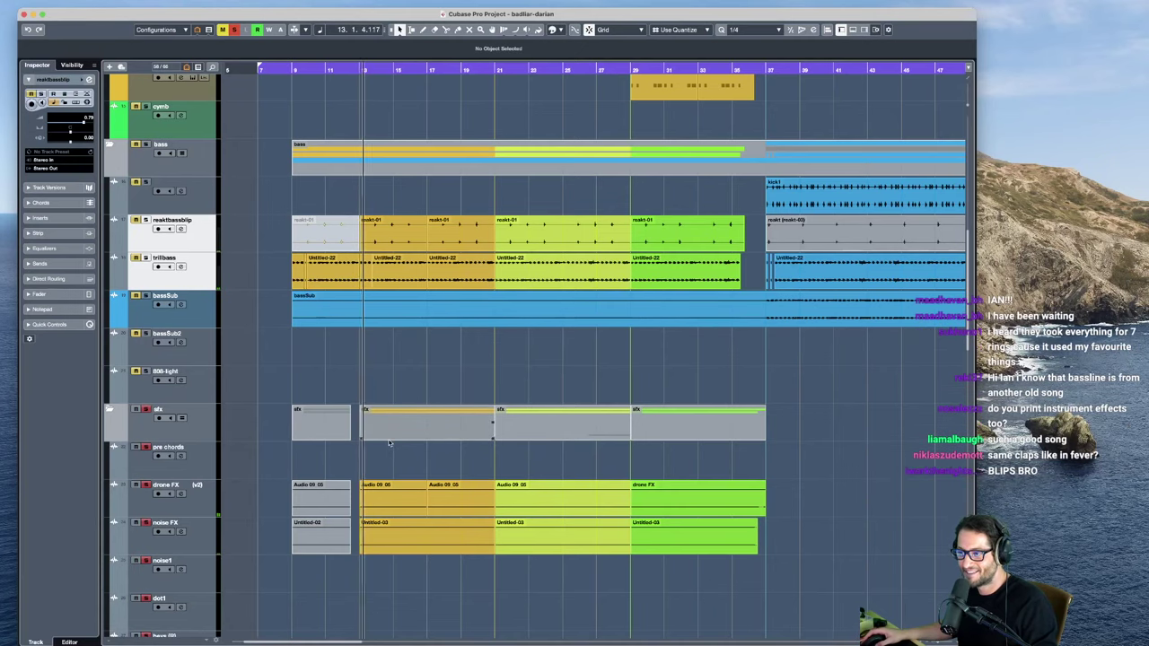
click(296, 470)
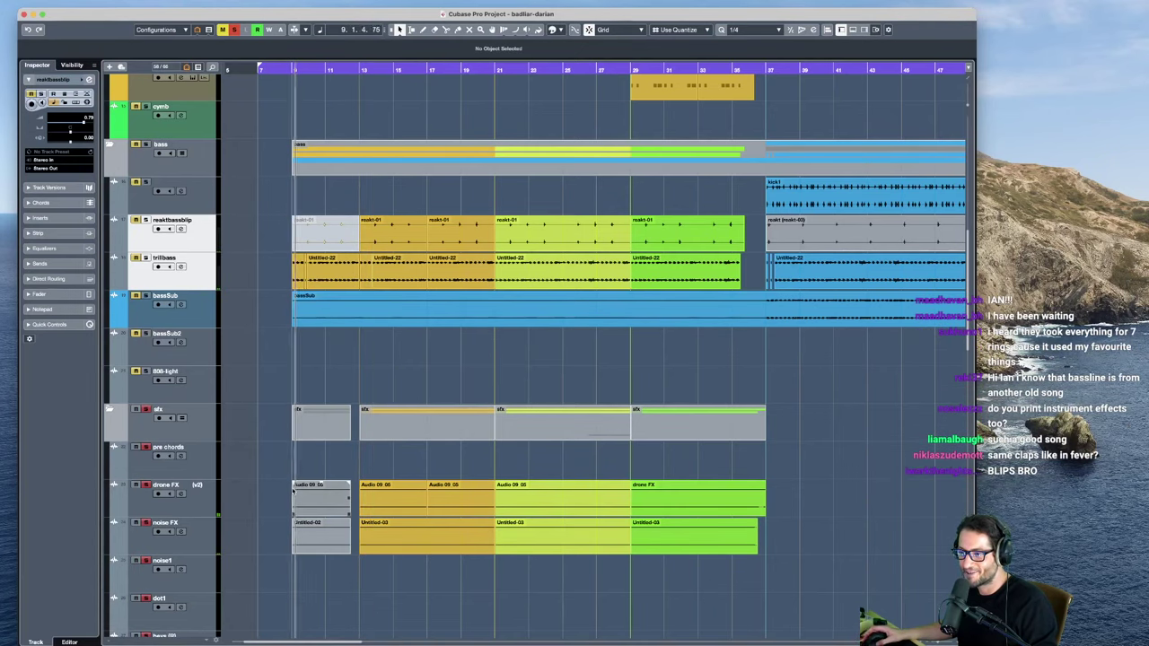
Step: Solo the drone FX and noise FX tracks in turn from bar 9, trying a volume boost on each track's first event
click(306, 497)
click(269, 502)
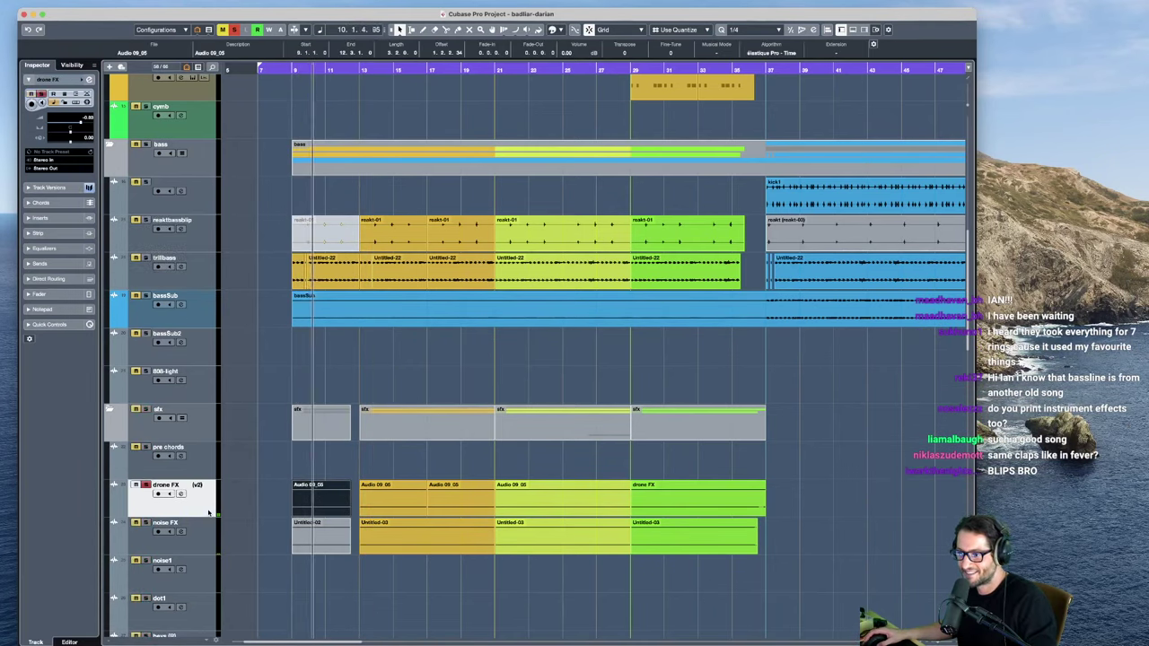
drag(319, 485, 309, 3)
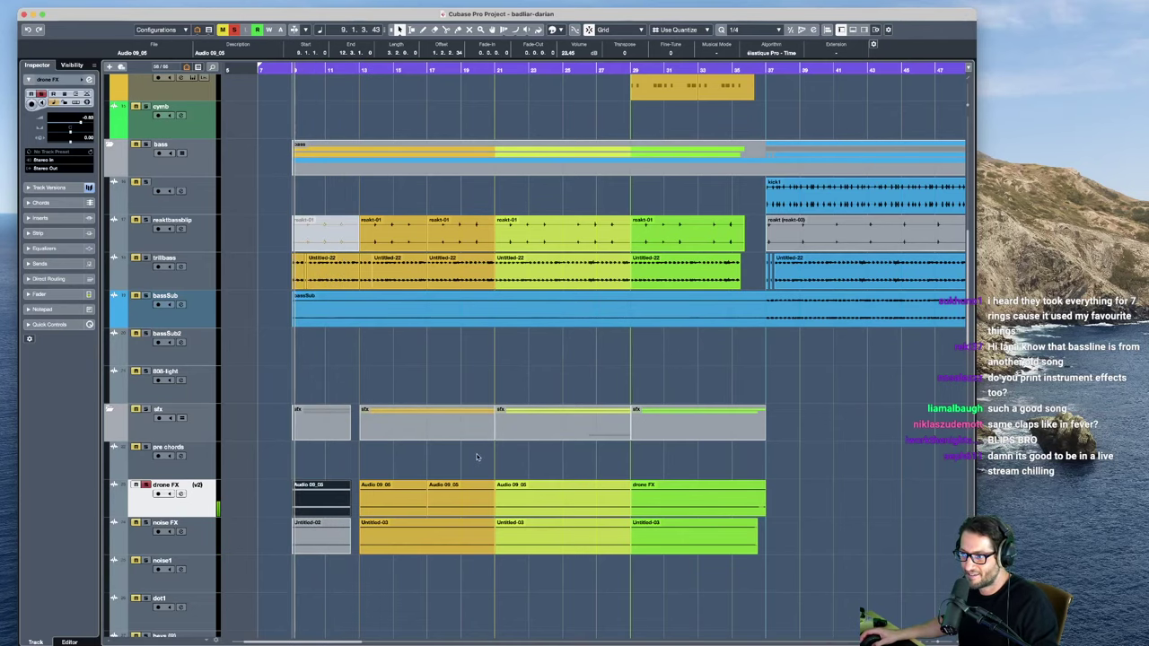
click(189, 543)
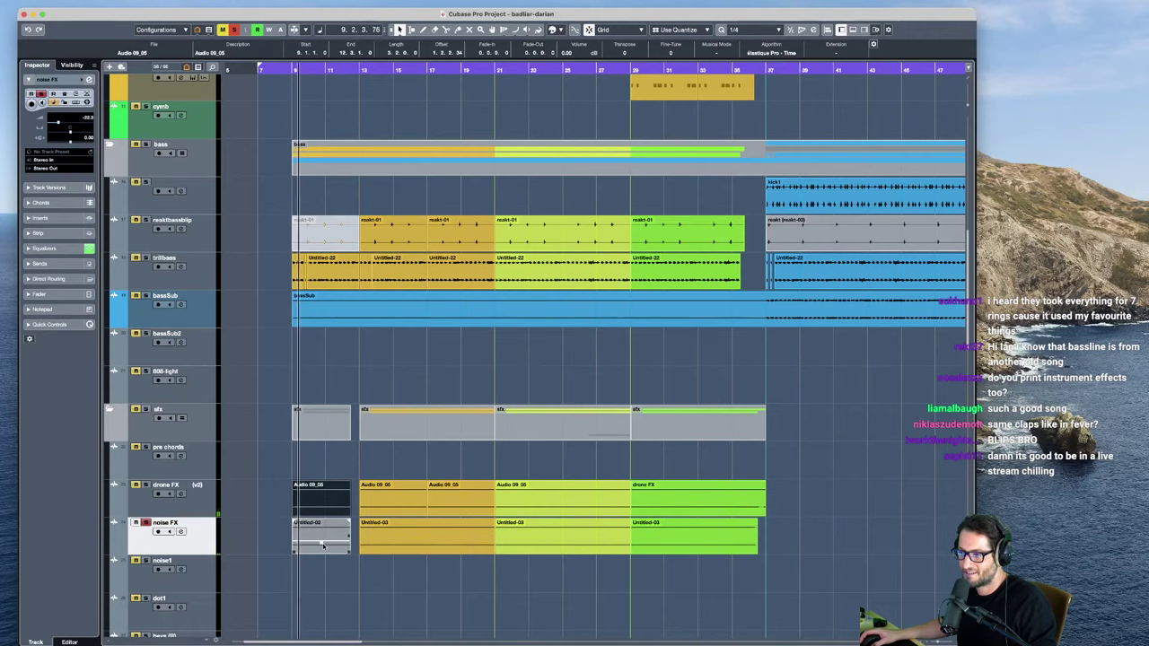
drag(321, 520, 318, 319)
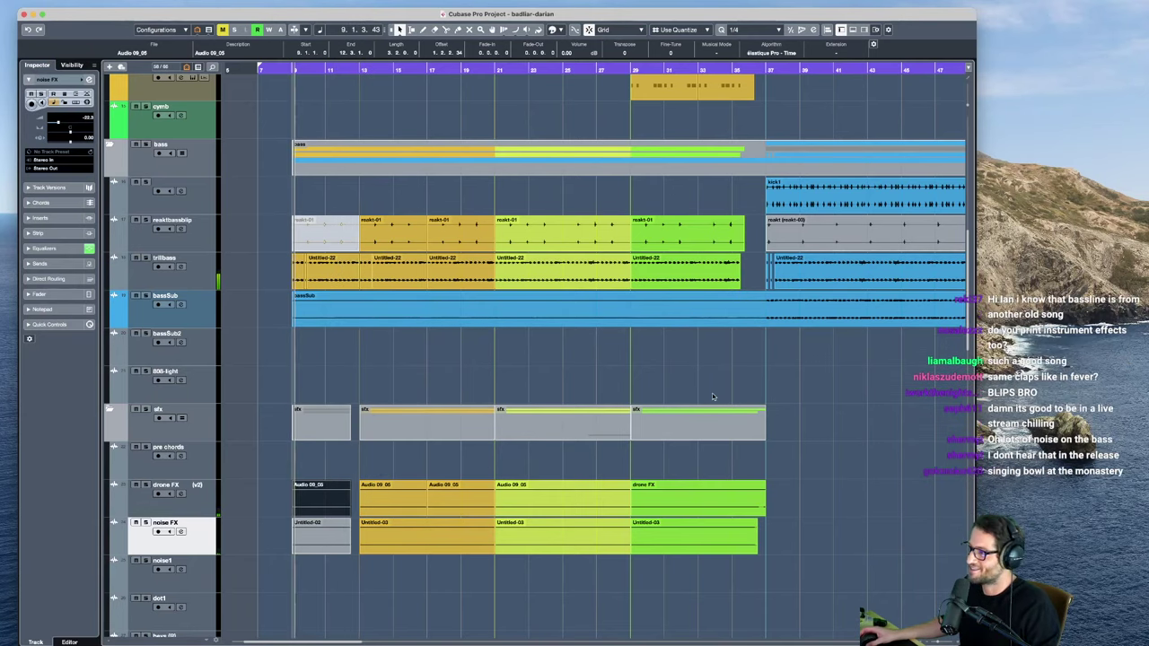
Step: Audition the unsoloed bass part from about bar 36 and from near bar 34, with the waveforms enlarged
click(750, 368)
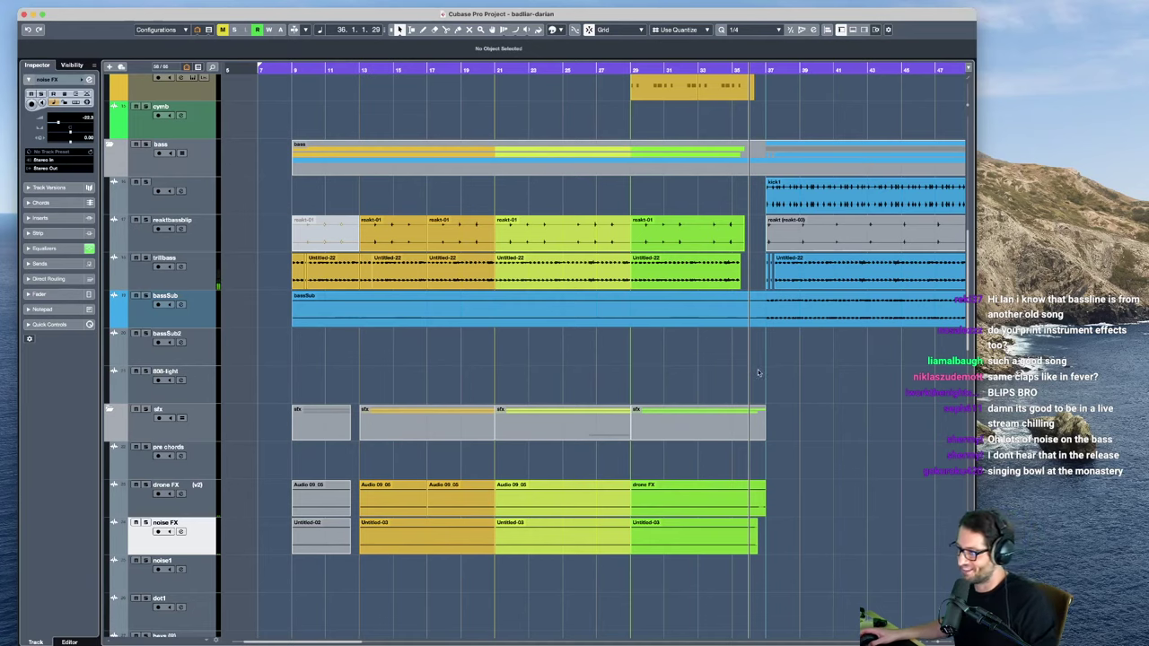
click(716, 366)
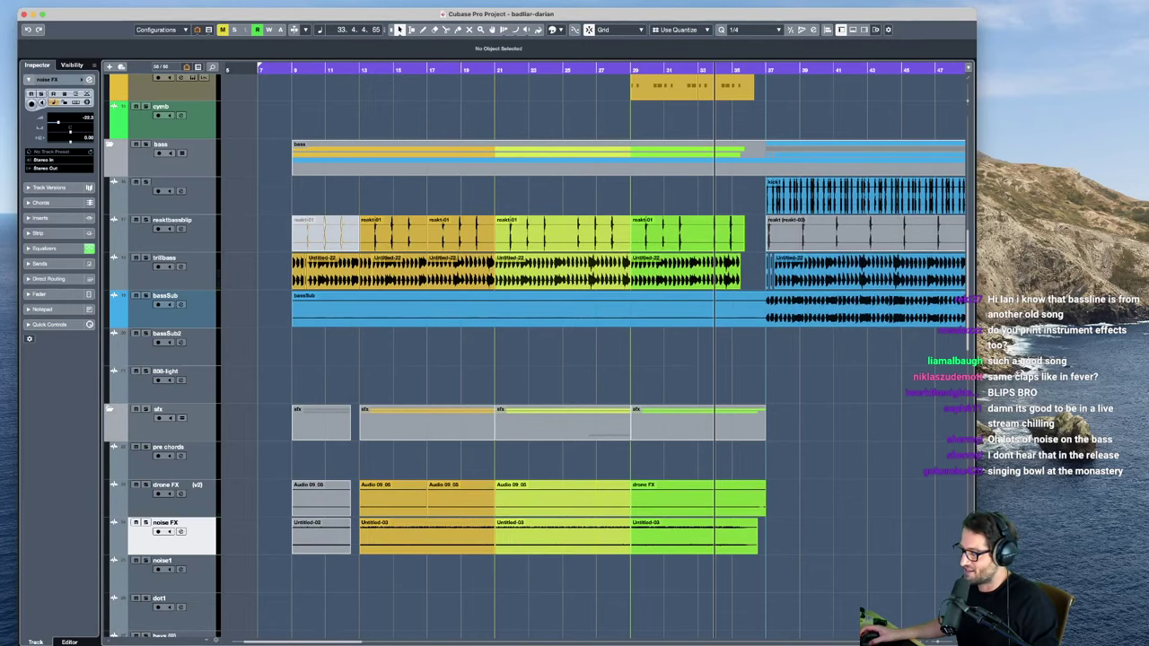
Step: Switch to Spotify, search for "hell good" and play Hella Good by No Doubt
key(super+Tab)
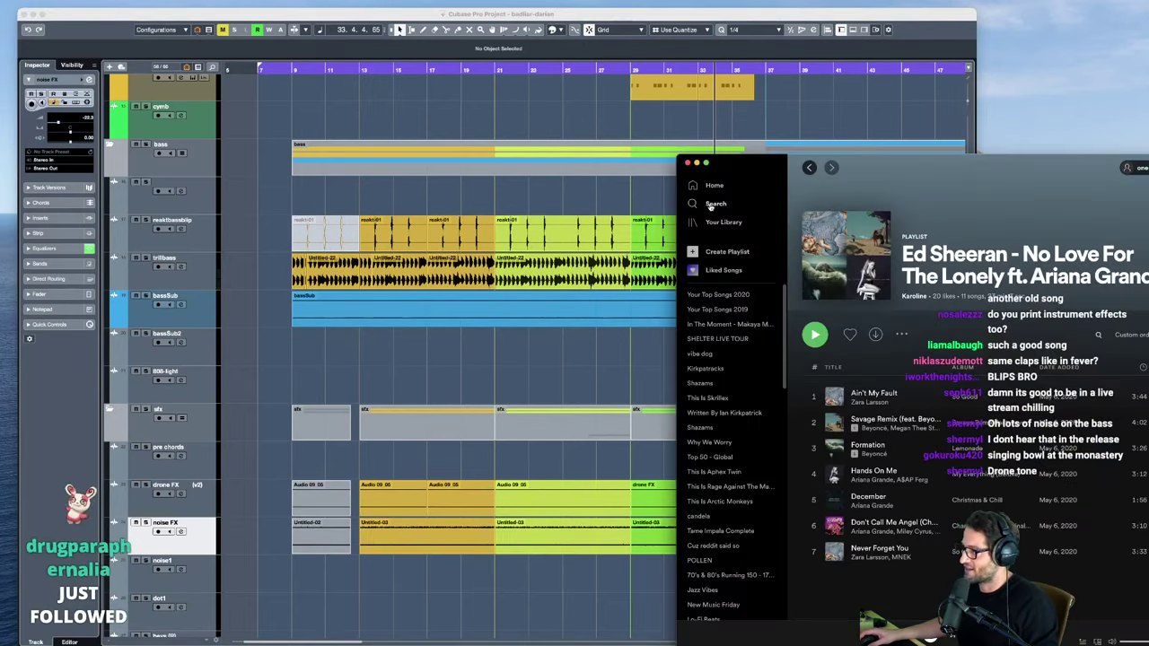
click(781, 202)
text(he)
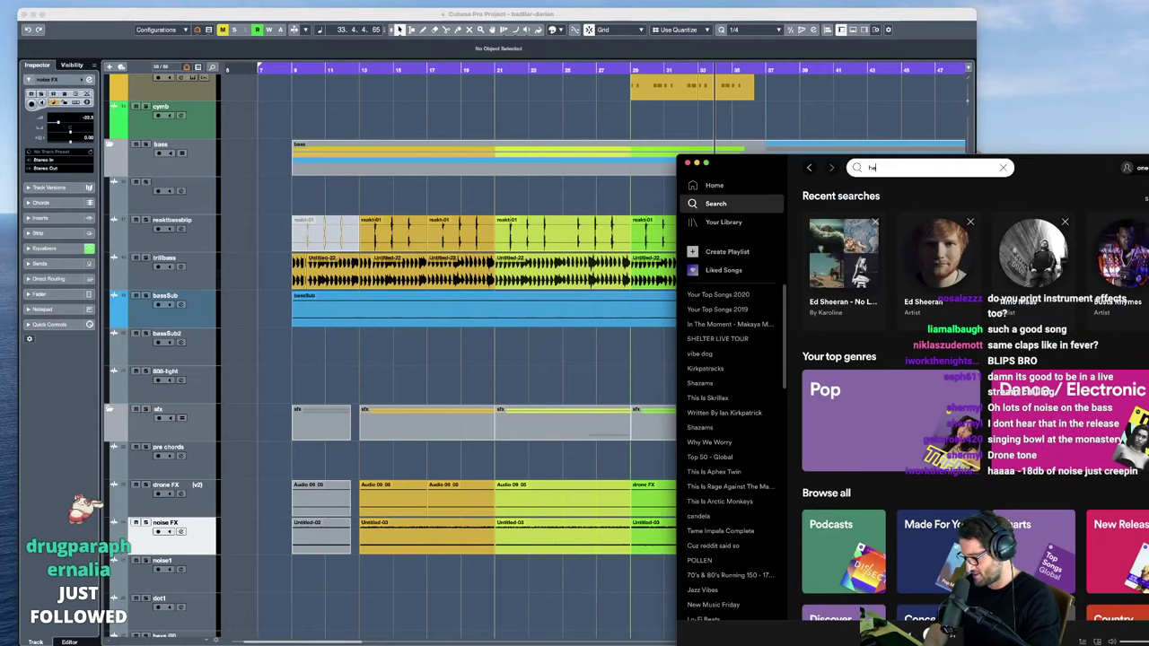
text(ll good)
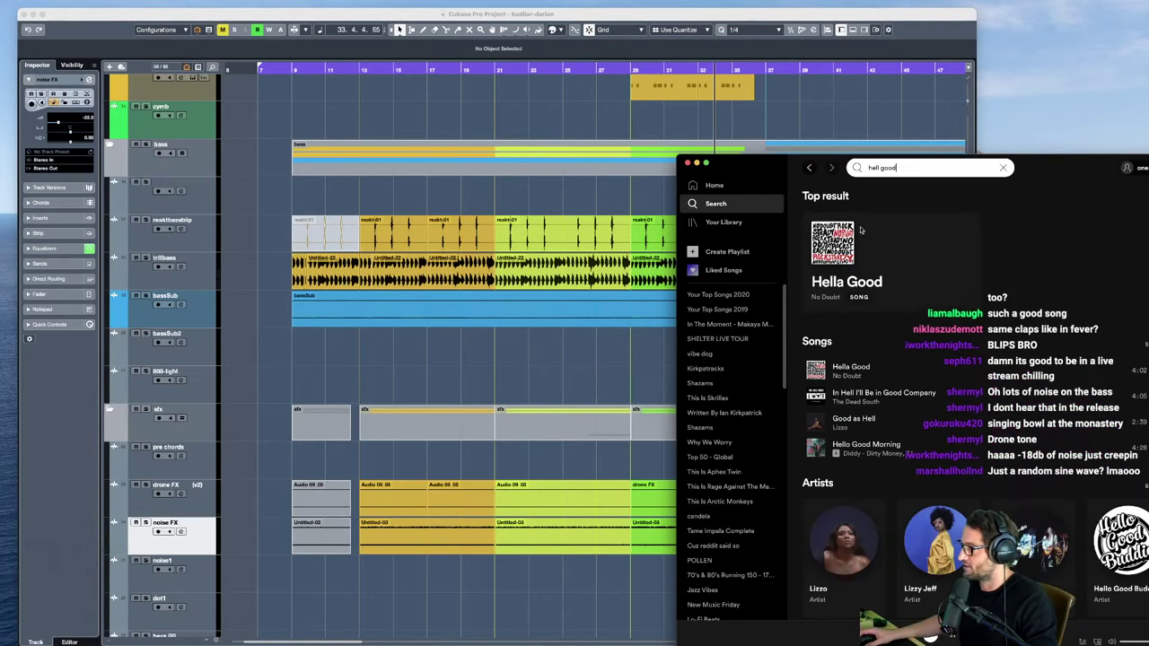
click(960, 291)
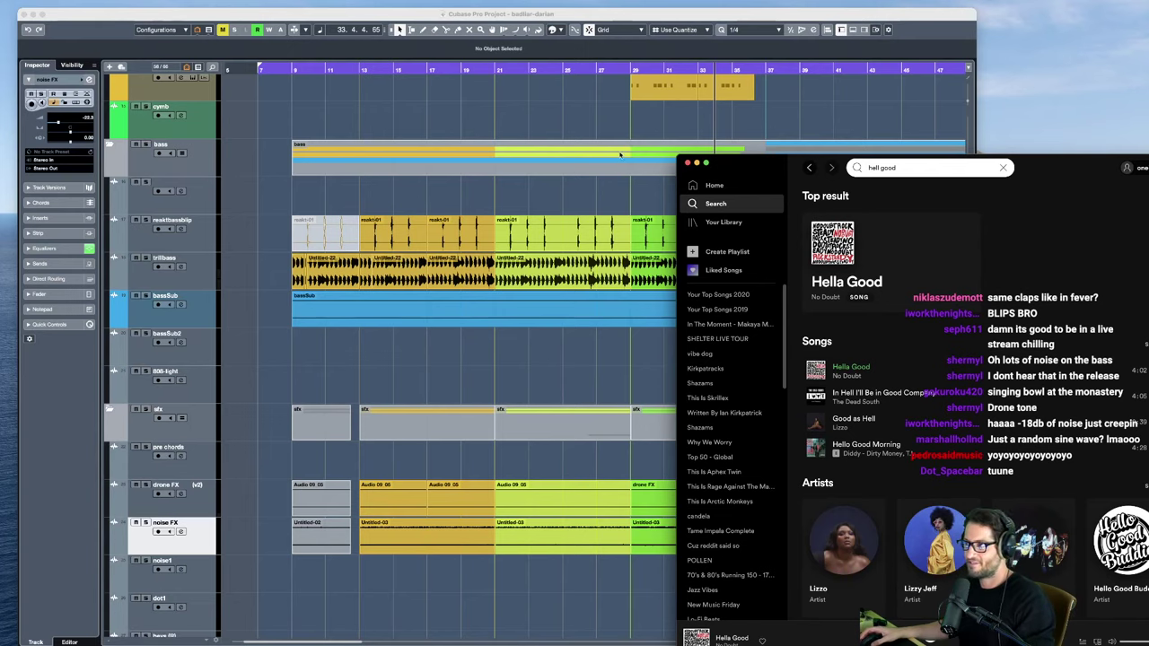
Step: Switch back to the badliar-darian project in Cubase and clear the Spotify window off the screen
click(635, 16)
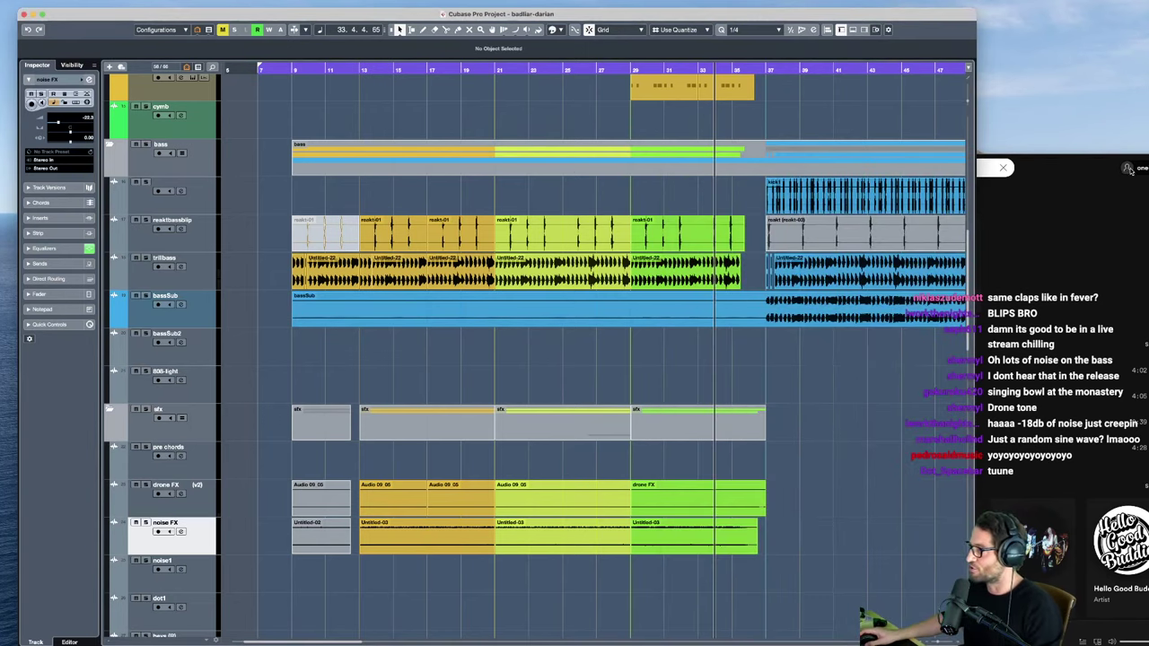
click(1071, 170)
click(696, 164)
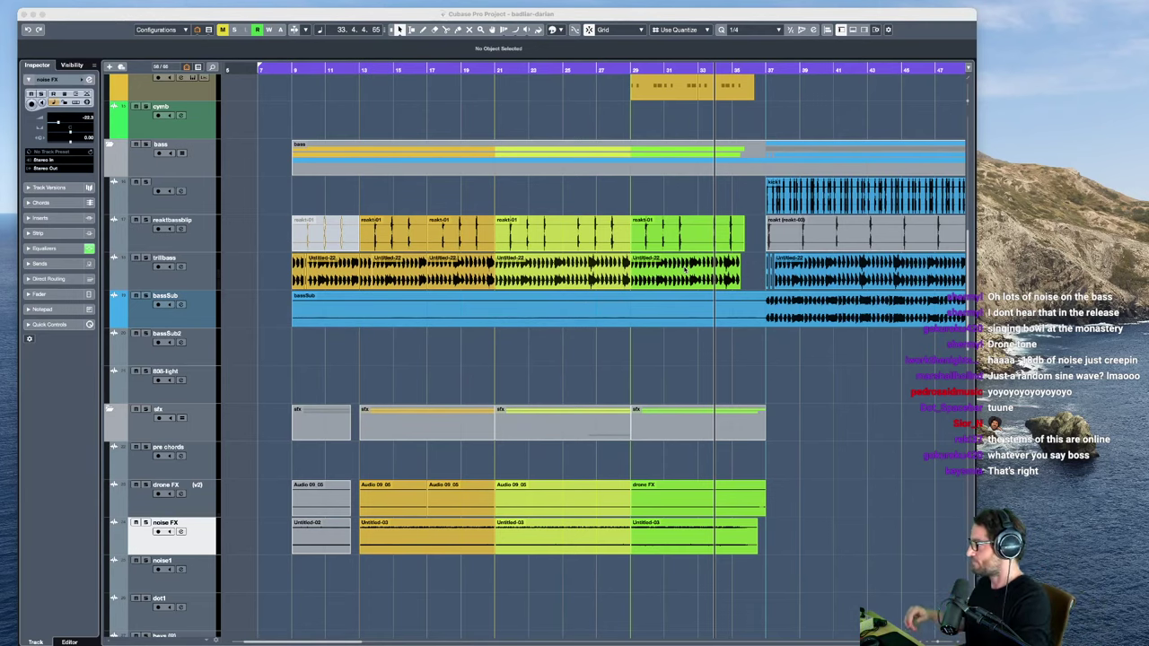
Step: Select the sfx folder and play the arrangement with bass and effects from just before bar 13
click(357, 72)
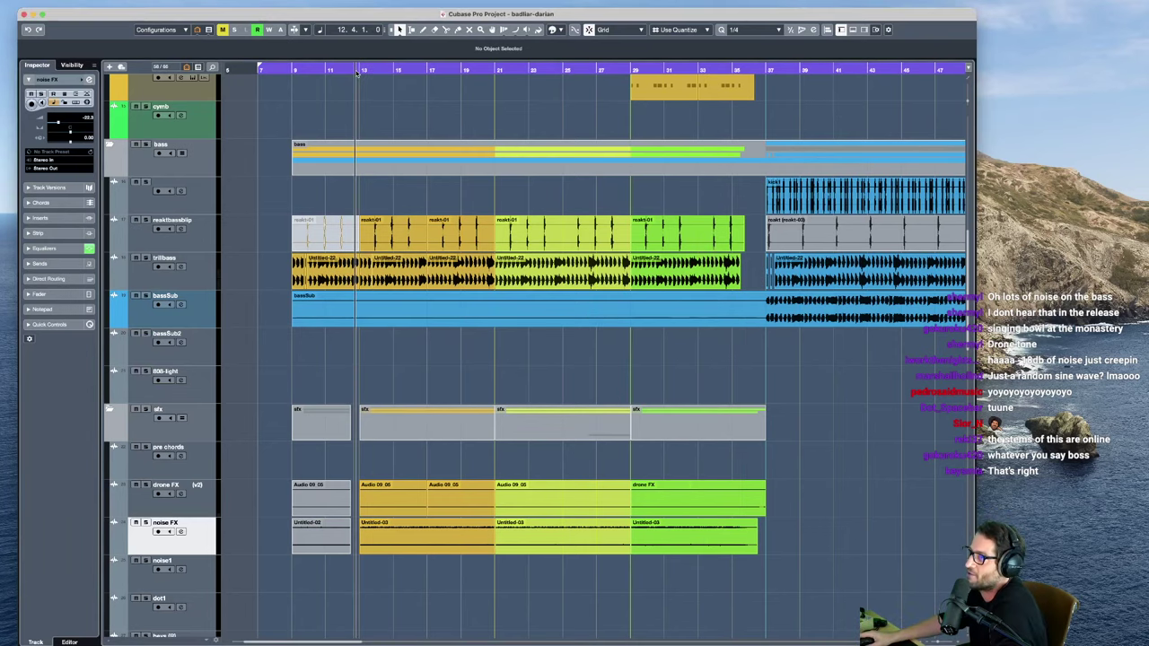
click(198, 437)
key(space)
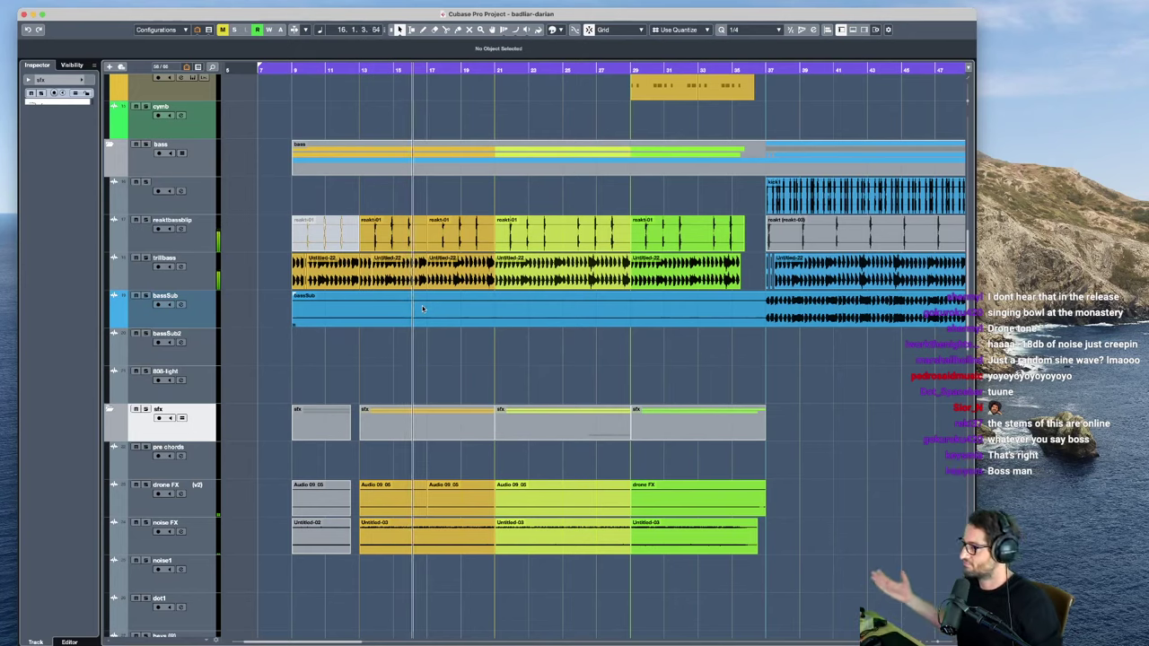
key(space)
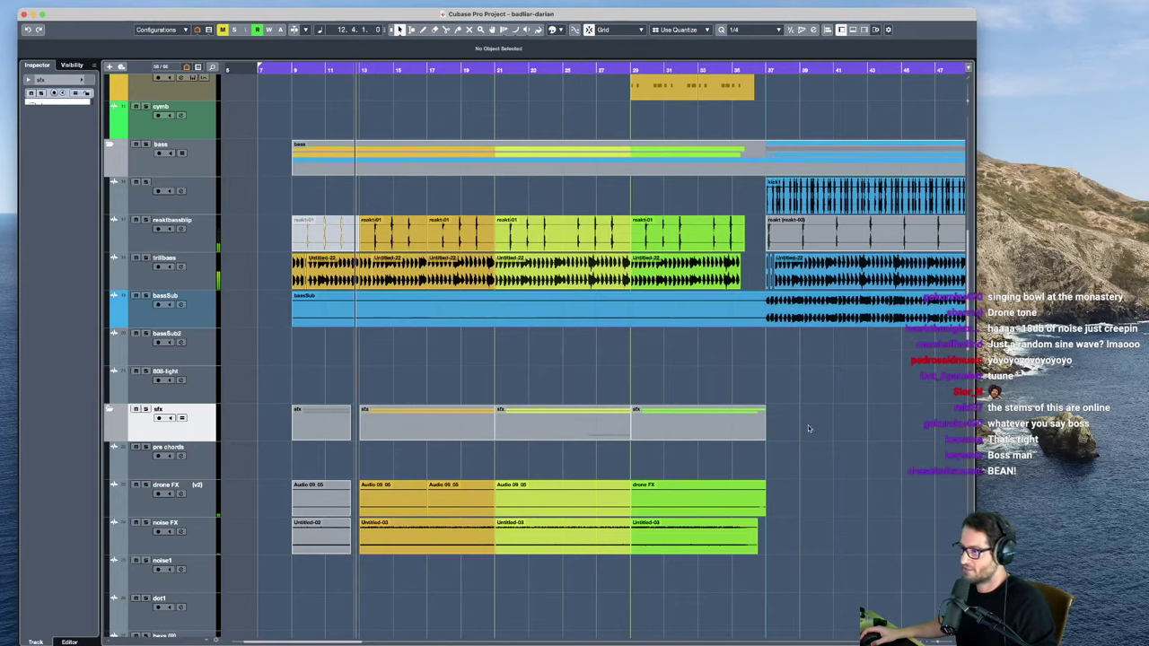
Step: Play the project from about bar 10, then mute the whole VOC folder and collapse it
click(721, 476)
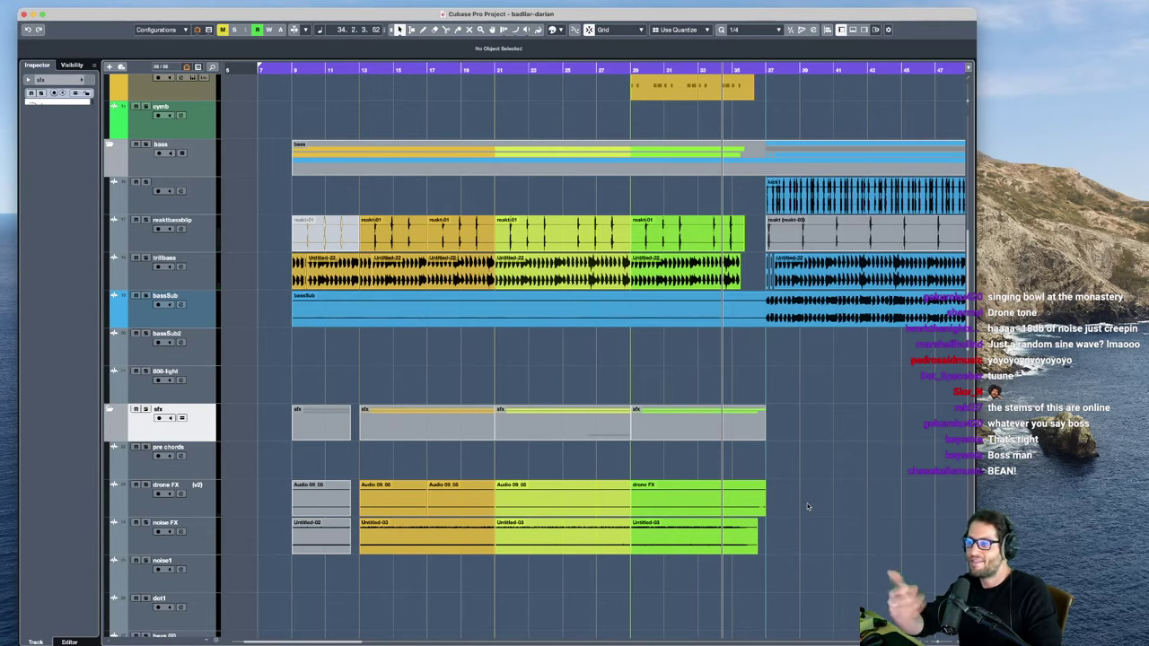
click(320, 375)
key(space)
key(h)
key(h)
key(h)
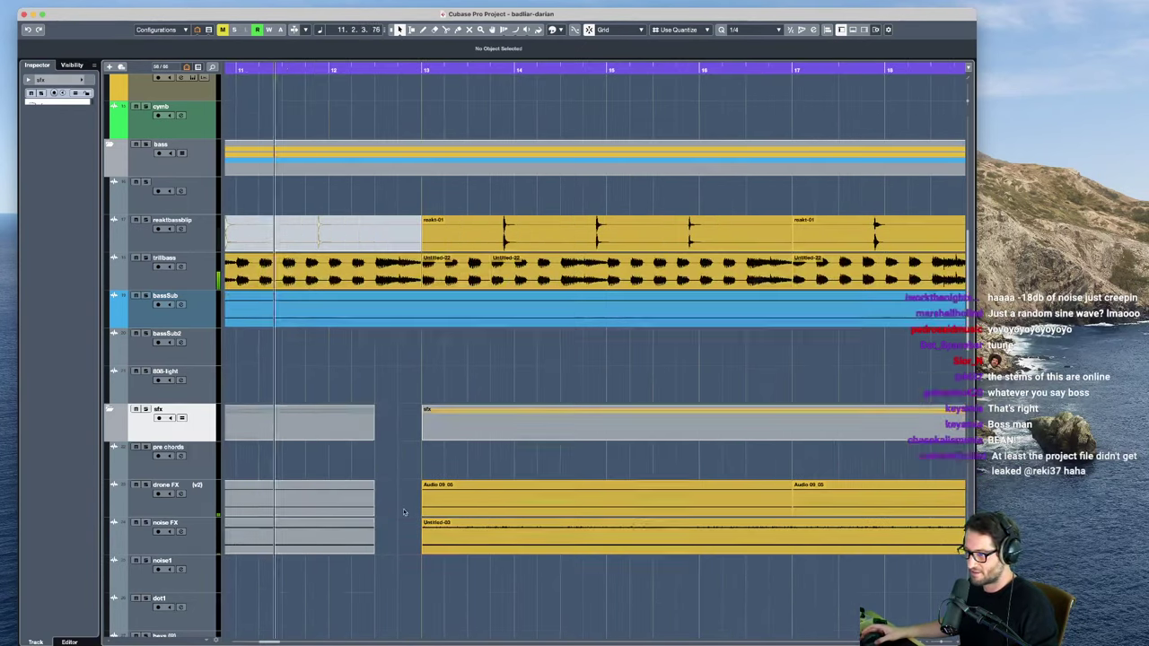
scroll(404, 511, down, 10)
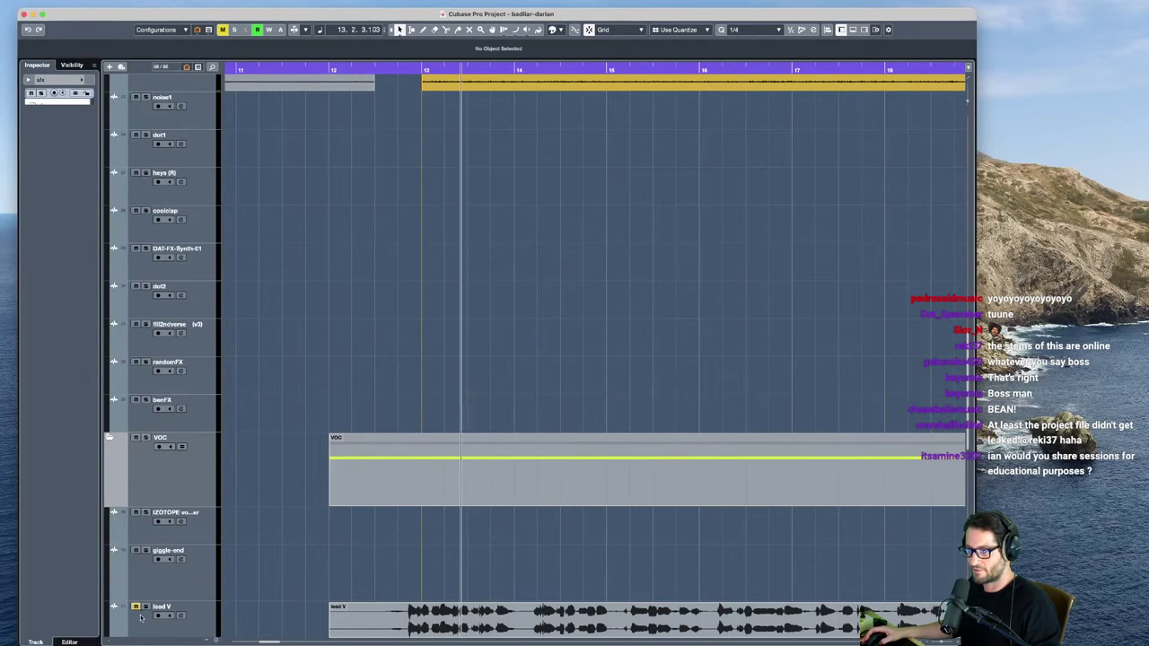
key(g)
key(g)
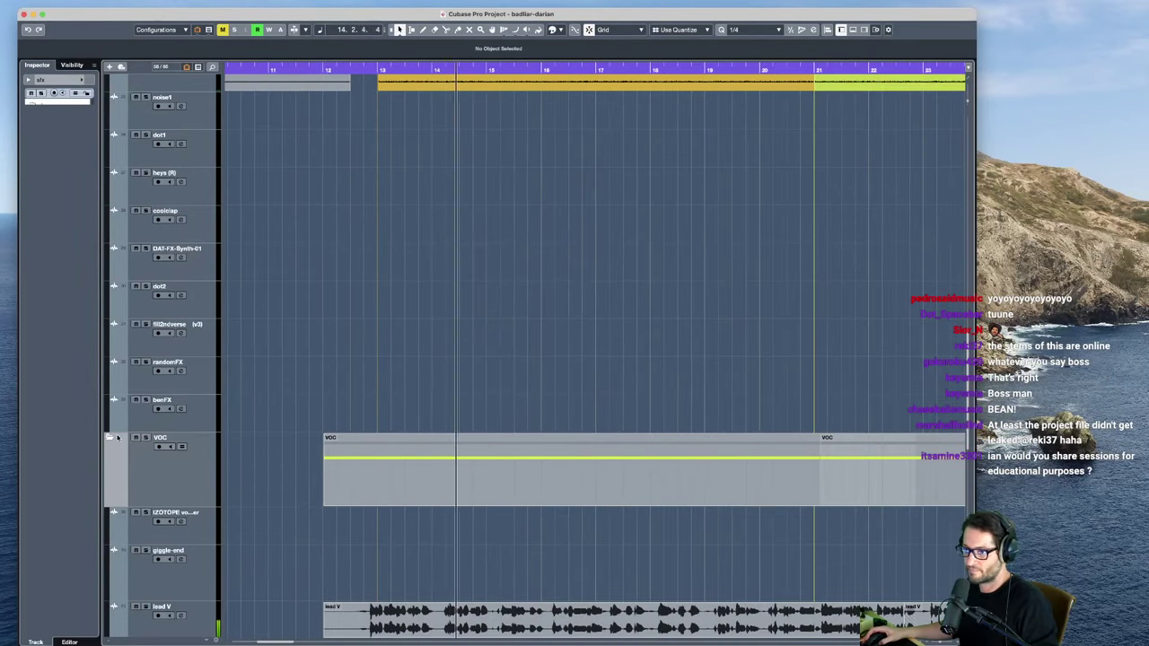
scroll(460, 277, up, 3)
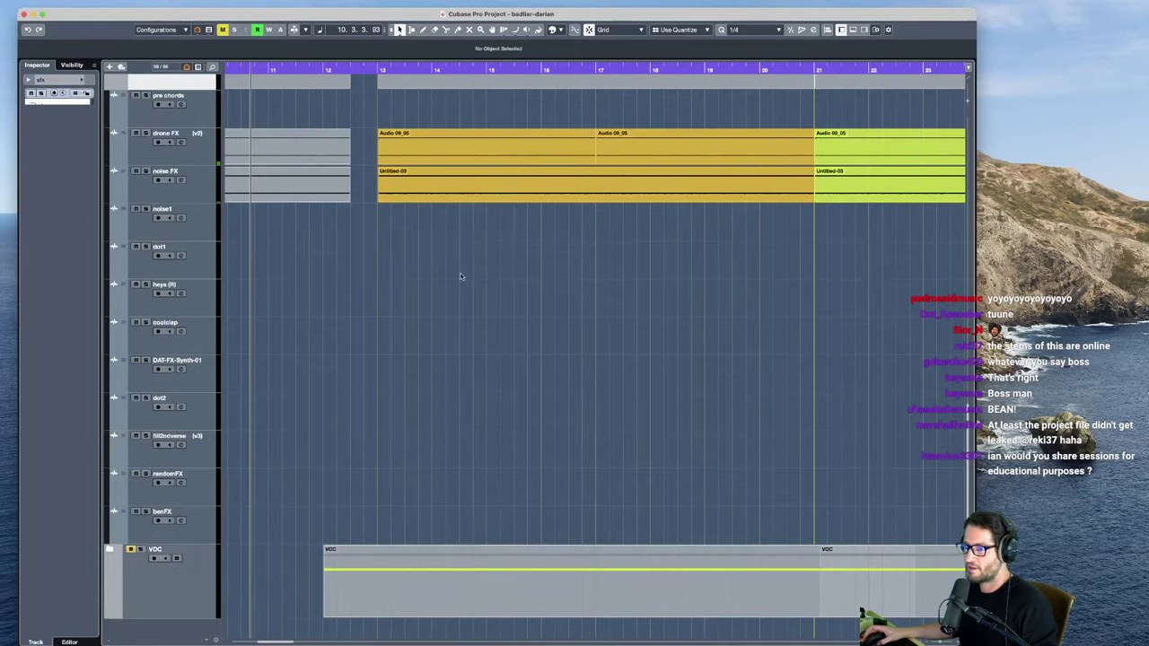
Step: Audition the bass and sfx without vocals from about bar 33 into the hook at bar 37
scroll(461, 277, up, 6)
key(g)
key(g)
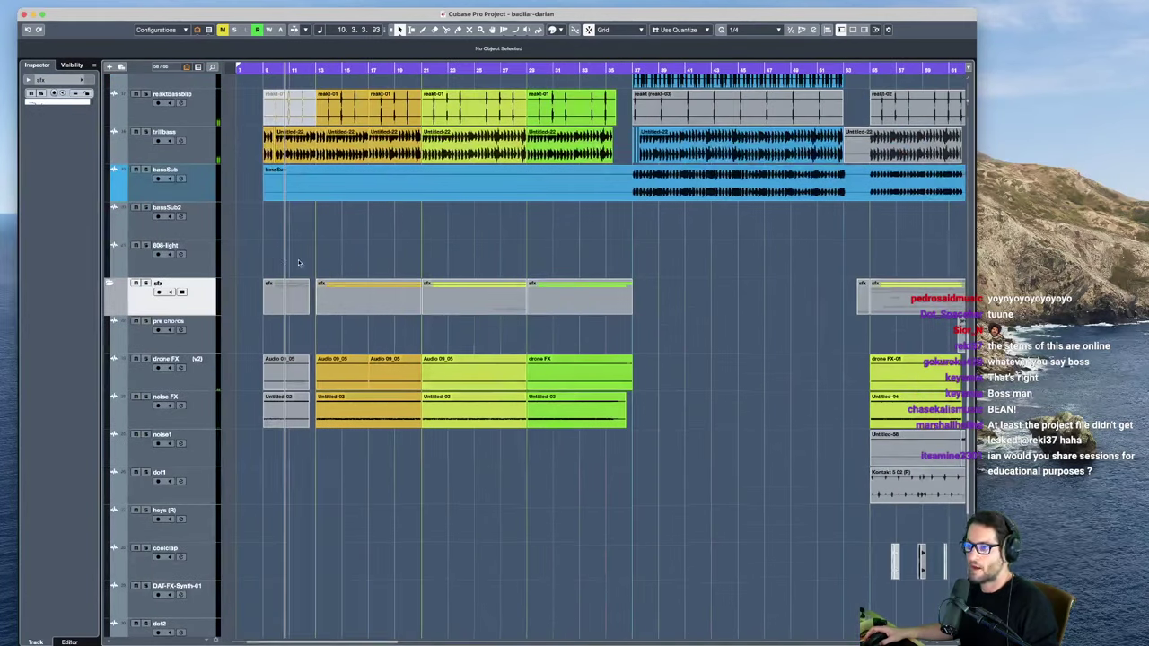
scroll(306, 265, left, 2)
click(606, 229)
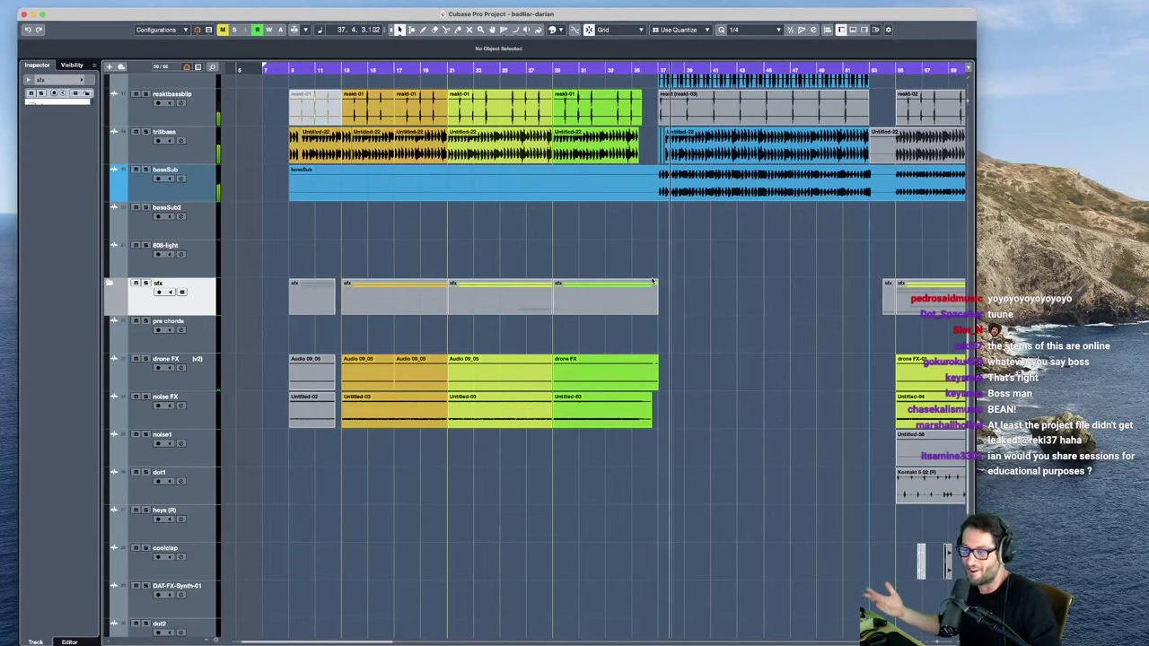
click(605, 70)
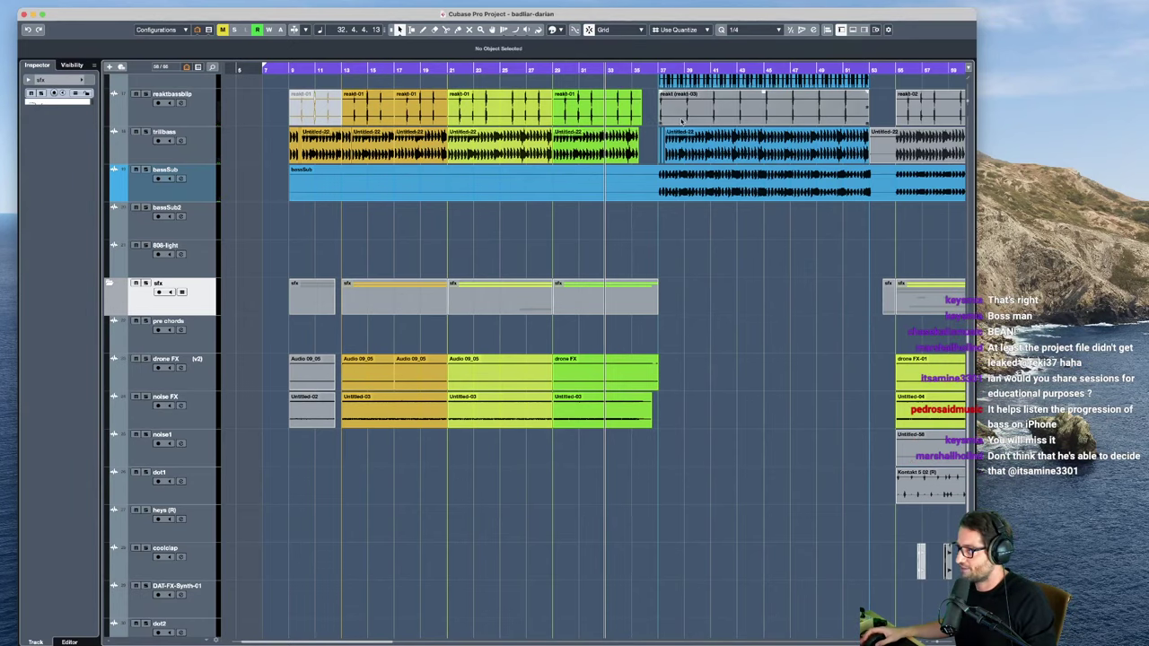
Step: Place the playback cursor between bars 36 and 37, just before the hook, and select the drums folder
scroll(669, 173, up, 5)
key(g)
key(g)
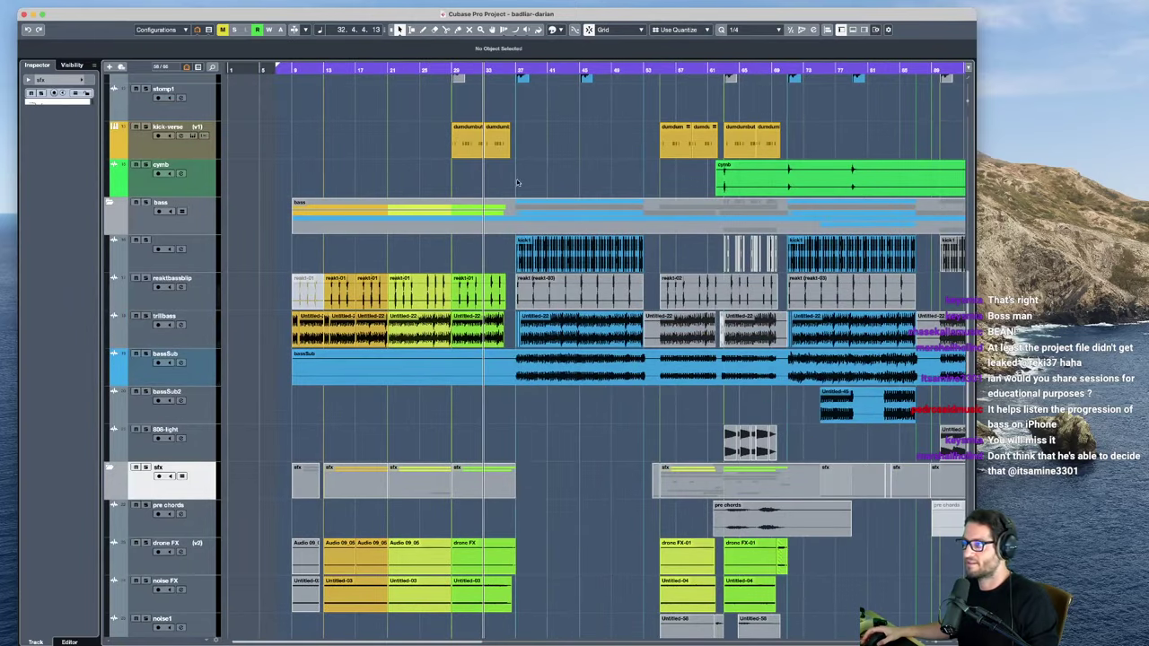
scroll(513, 181, up, 2)
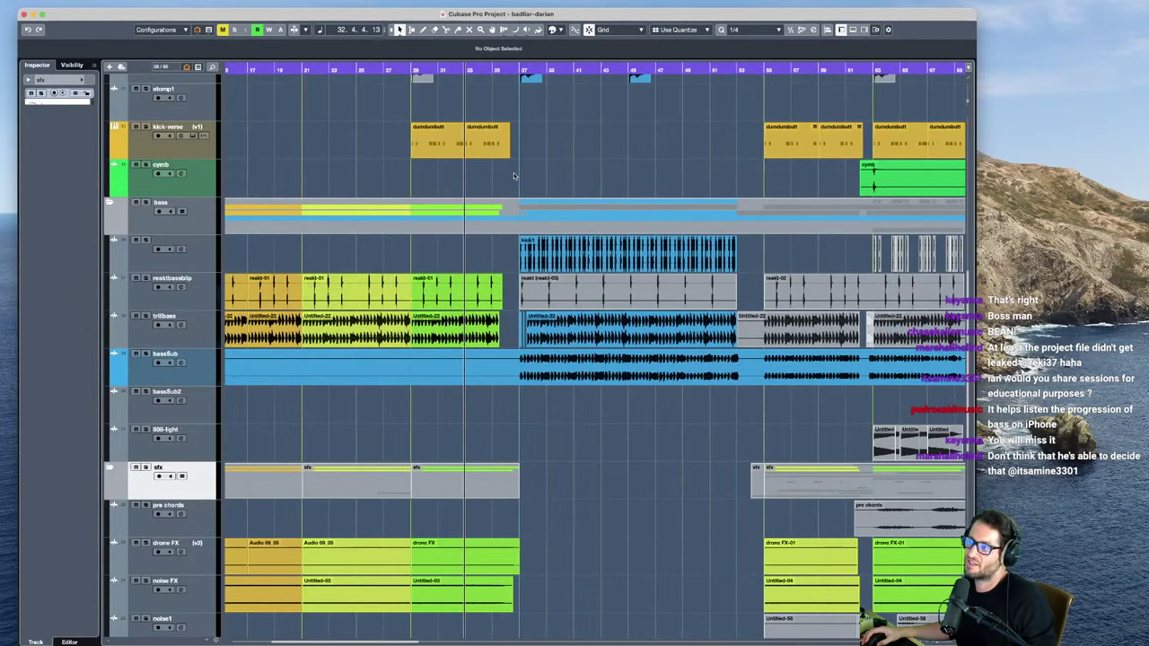
click(514, 176)
scroll(562, 196, up, 10)
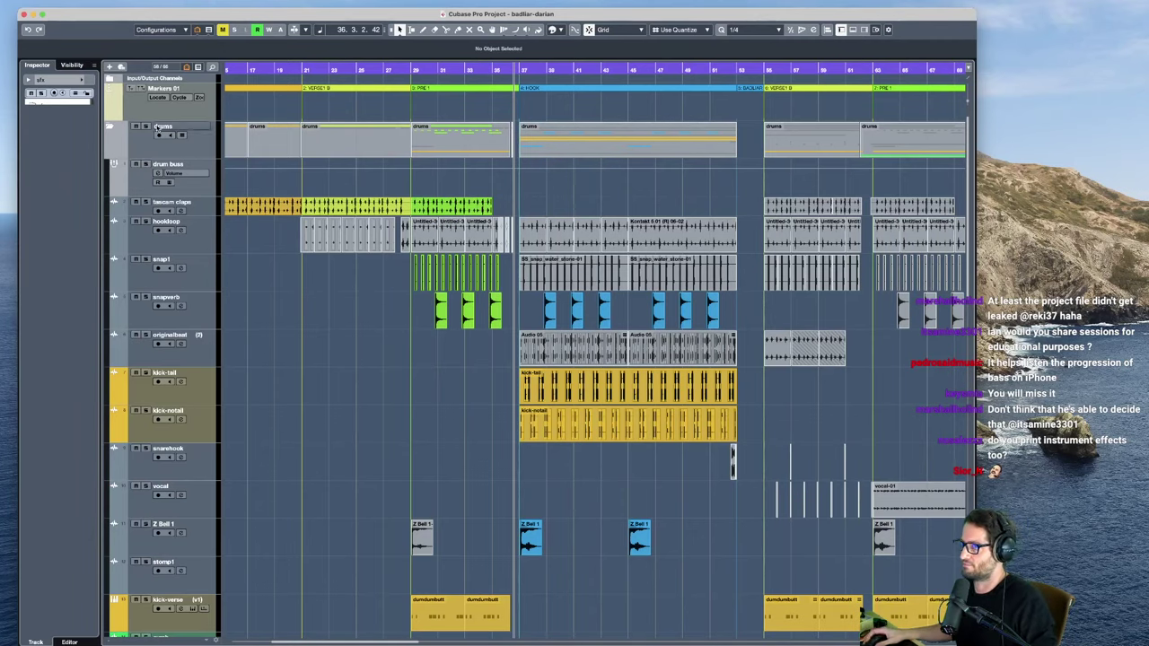
click(159, 132)
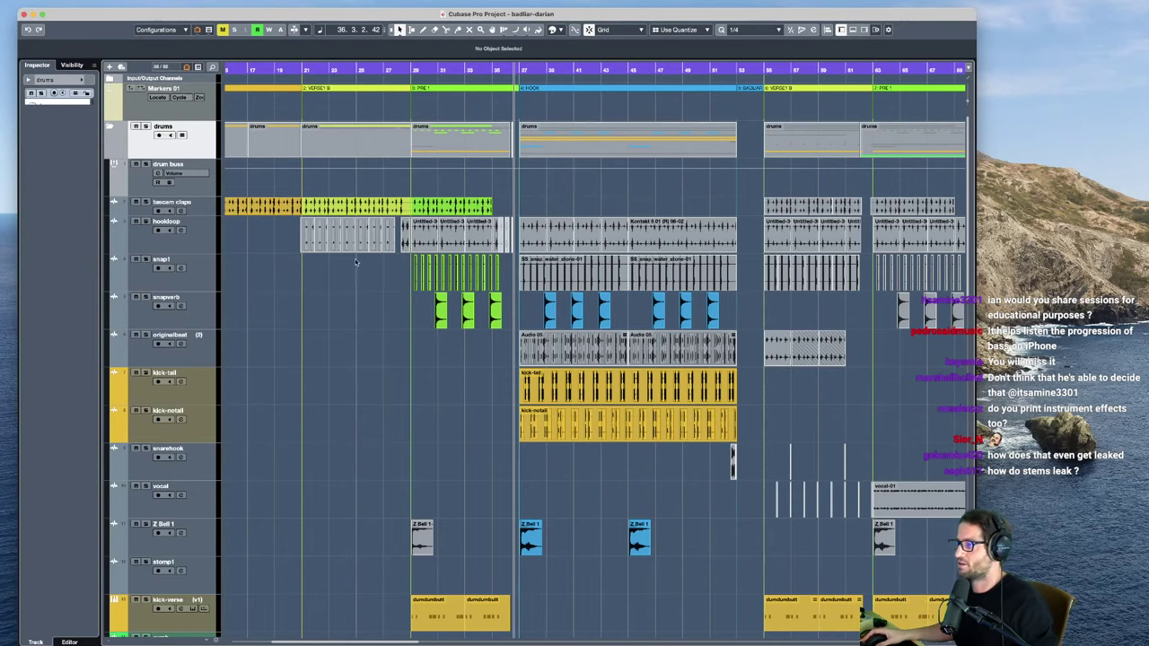
Step: Solo the drums folder and play it from just before the hook
key(h)
key(h)
key(h)
key(h)
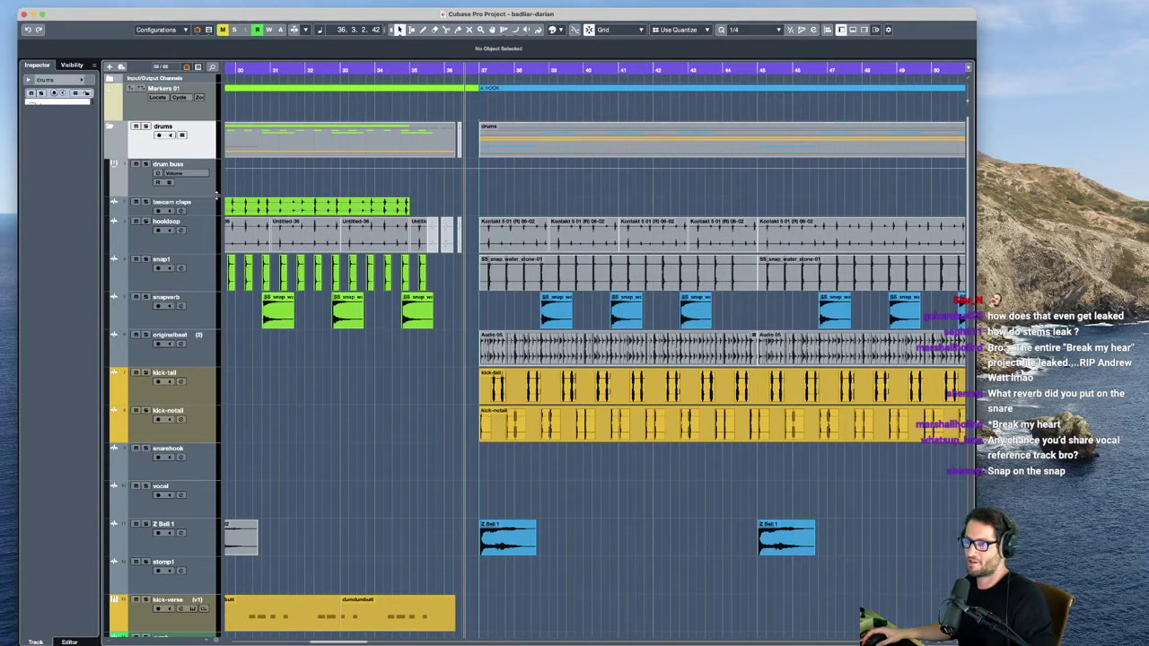
key(g)
key(g)
key(g)
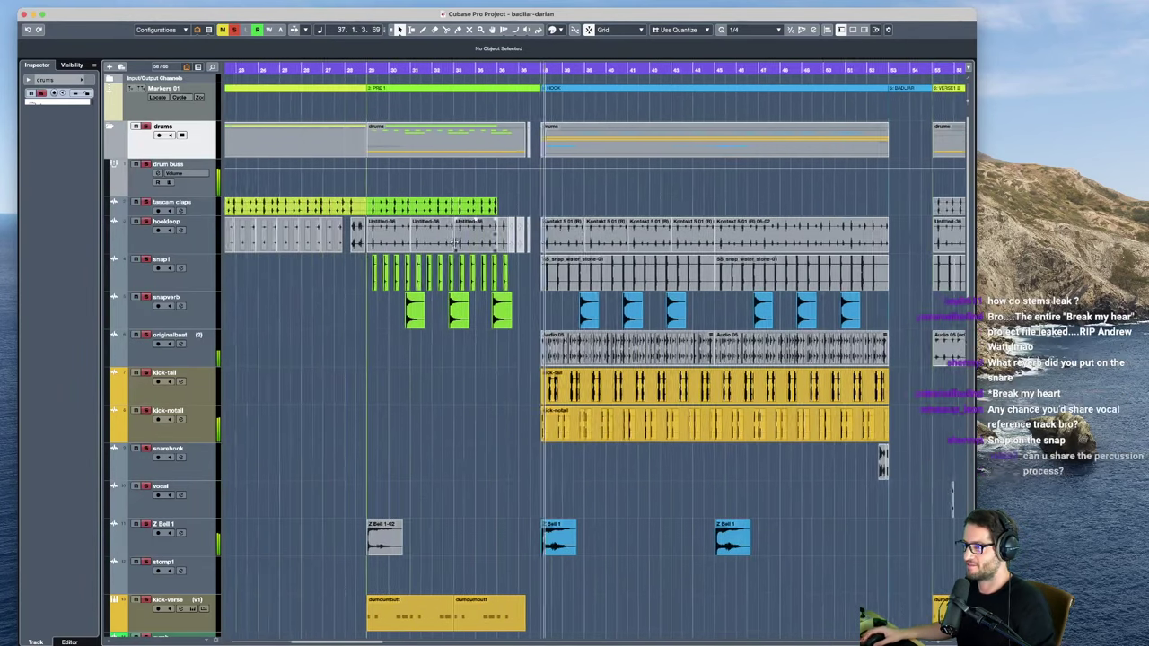
Step: Play the soloed drums in verse 1 B from about bar 21, then solo the hookloop track and clear the solo
key(shift+b)
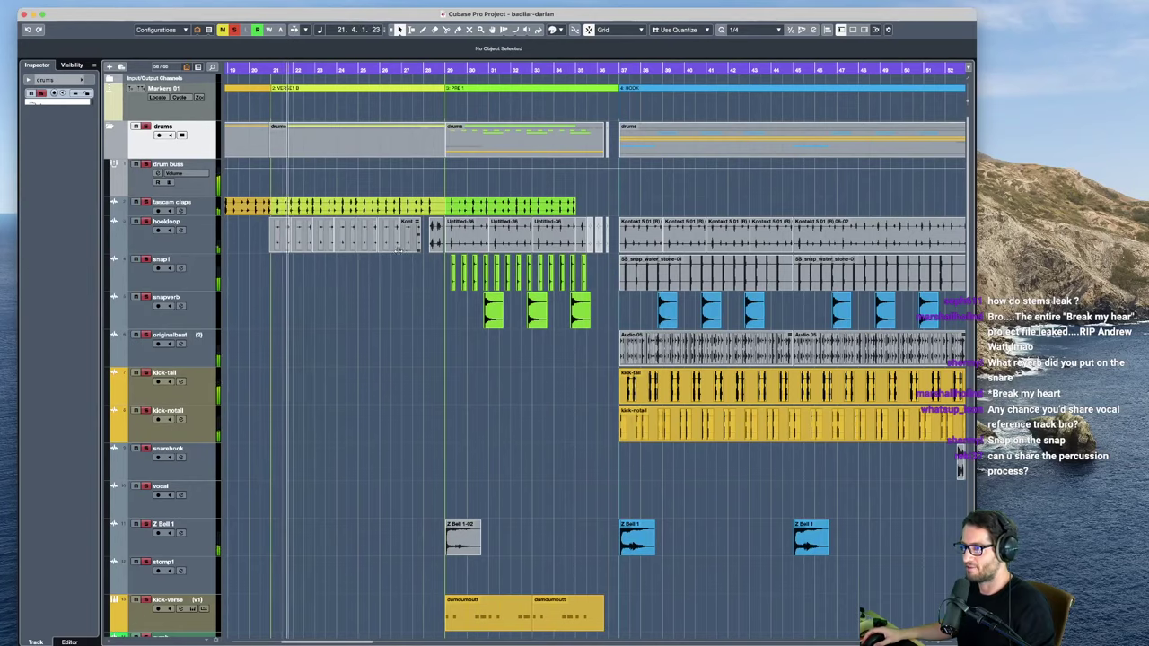
scroll(341, 245, left, 5)
click(418, 250)
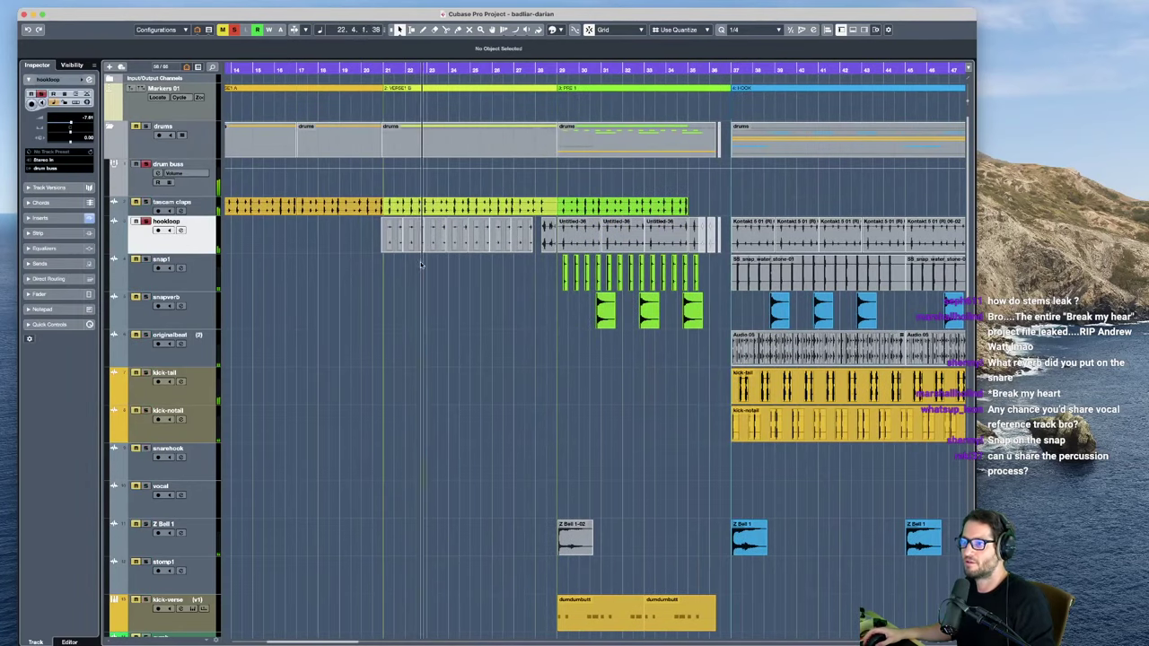
scroll(593, 347, down, 3)
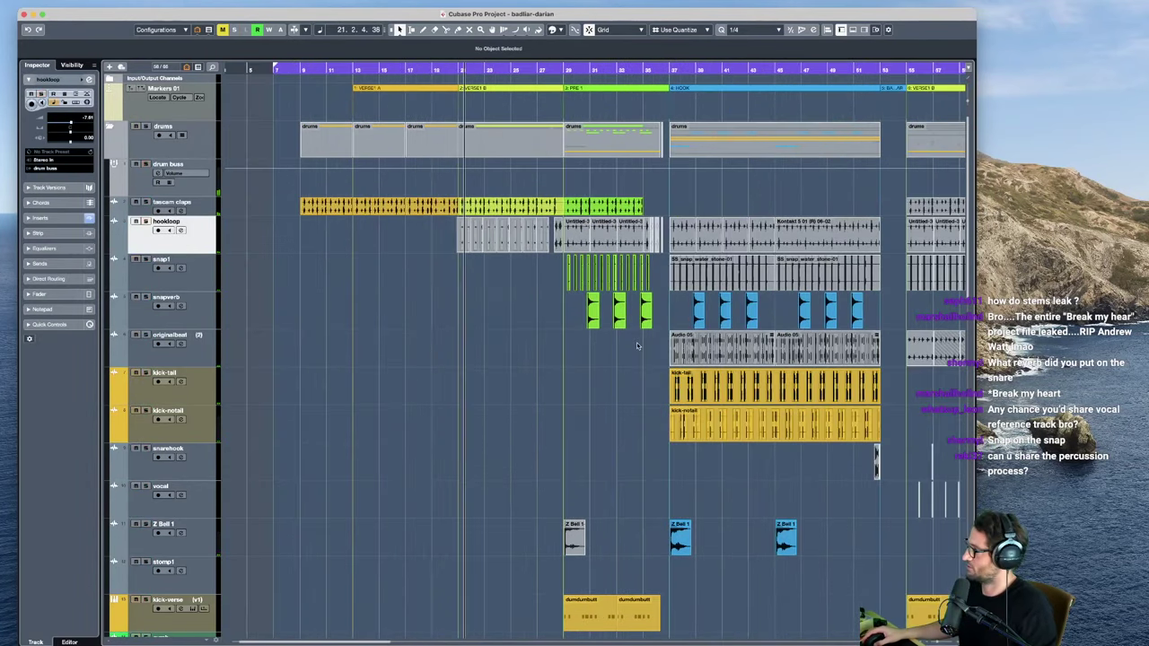
Step: Go to the second verse around bar 55, solo the sfx folder and play its layers
scroll(636, 346, down, 10)
scroll(721, 320, down, 3)
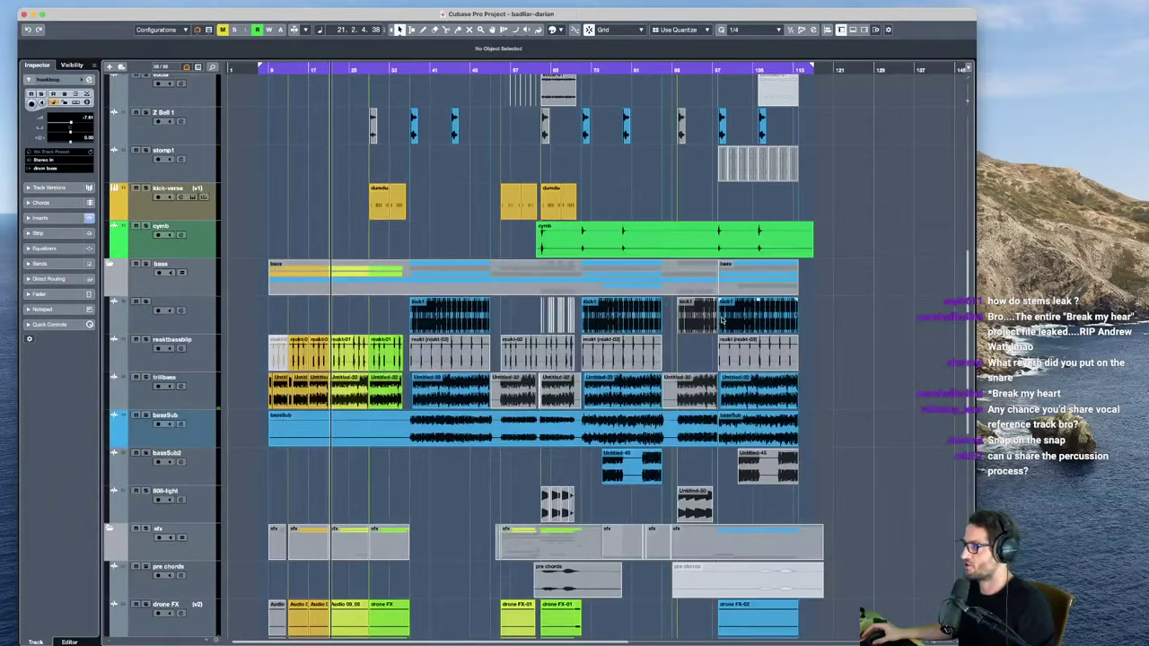
scroll(438, 299, down, 10)
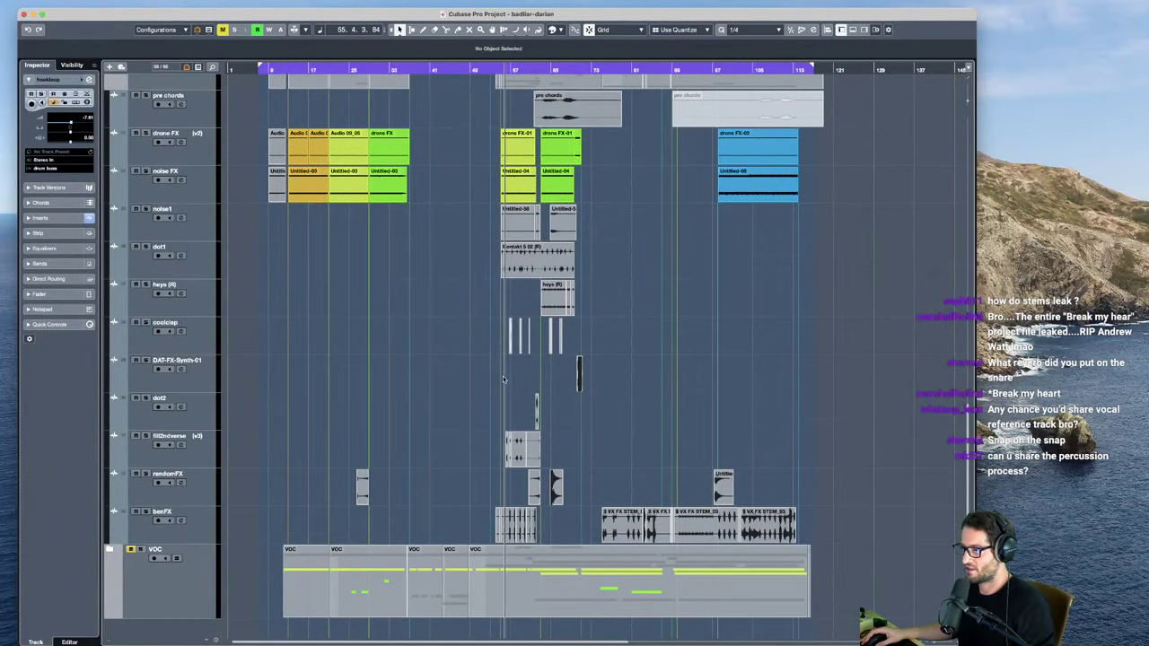
scroll(502, 376, up, 10)
scroll(464, 338, up, 7)
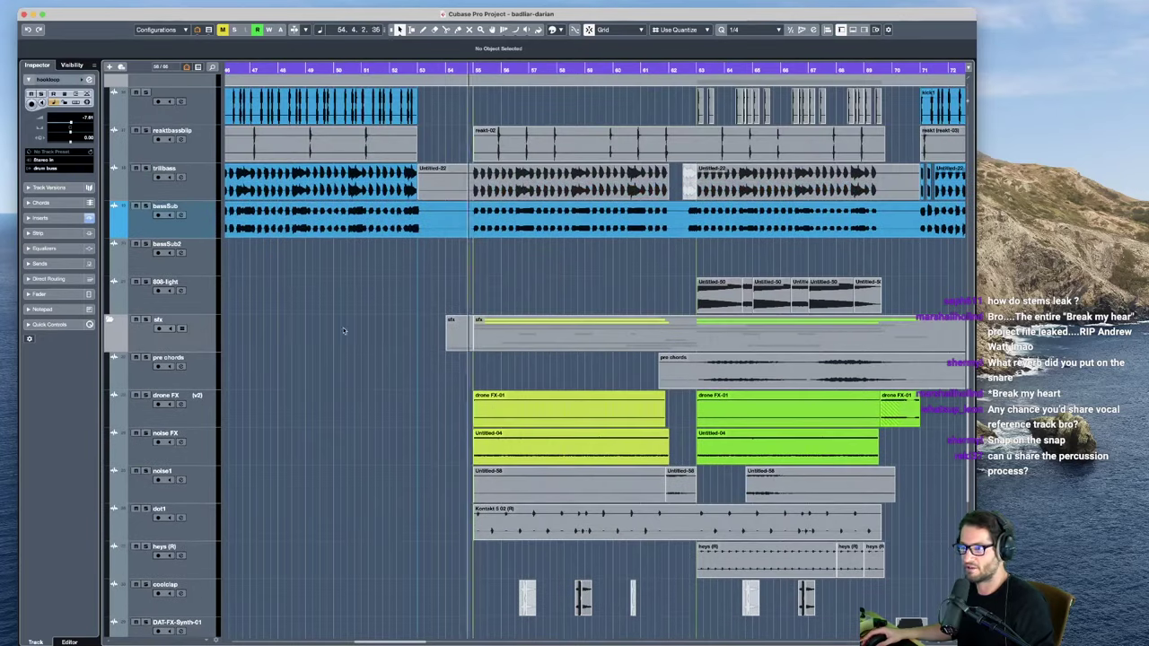
click(182, 338)
key(s)
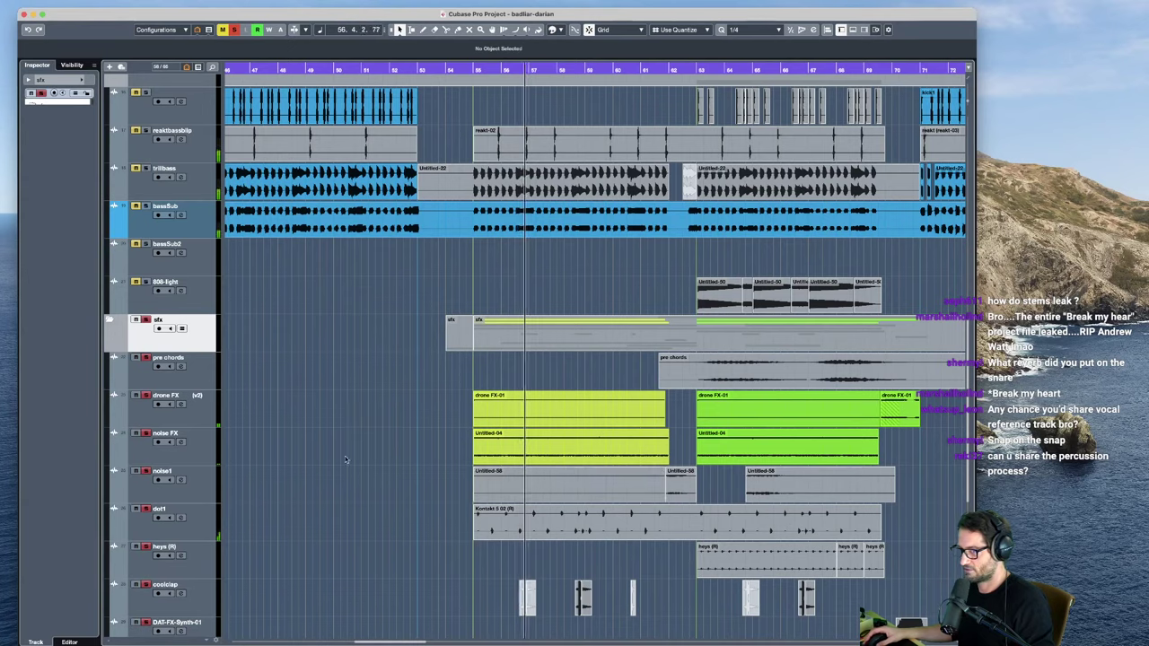
Step: Clear the sfx solo, mute the VOC folder again, then re-solo sfx and listen on to about bar 65
scroll(421, 366, down, 7)
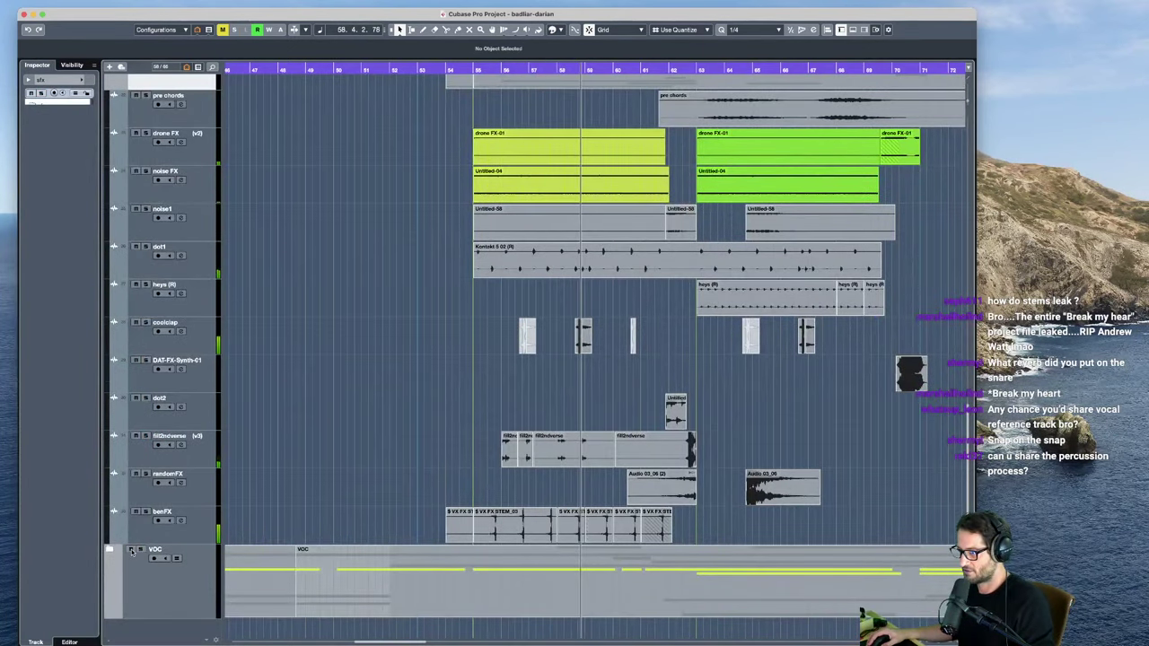
click(131, 550)
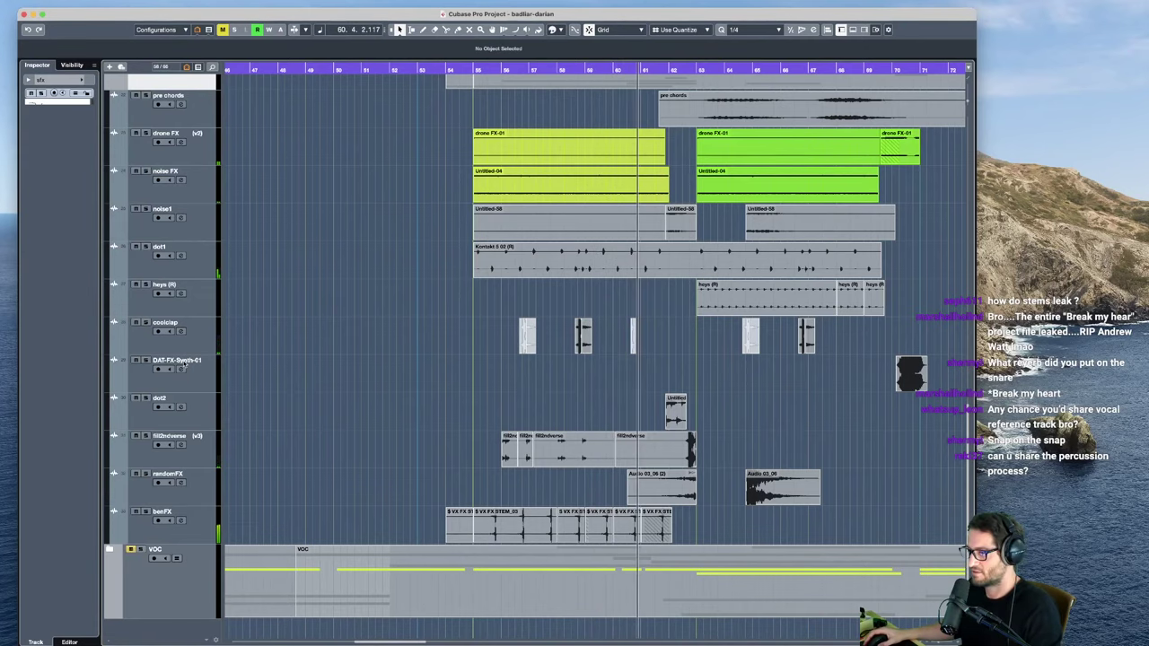
scroll(203, 269, up, 3)
click(203, 192)
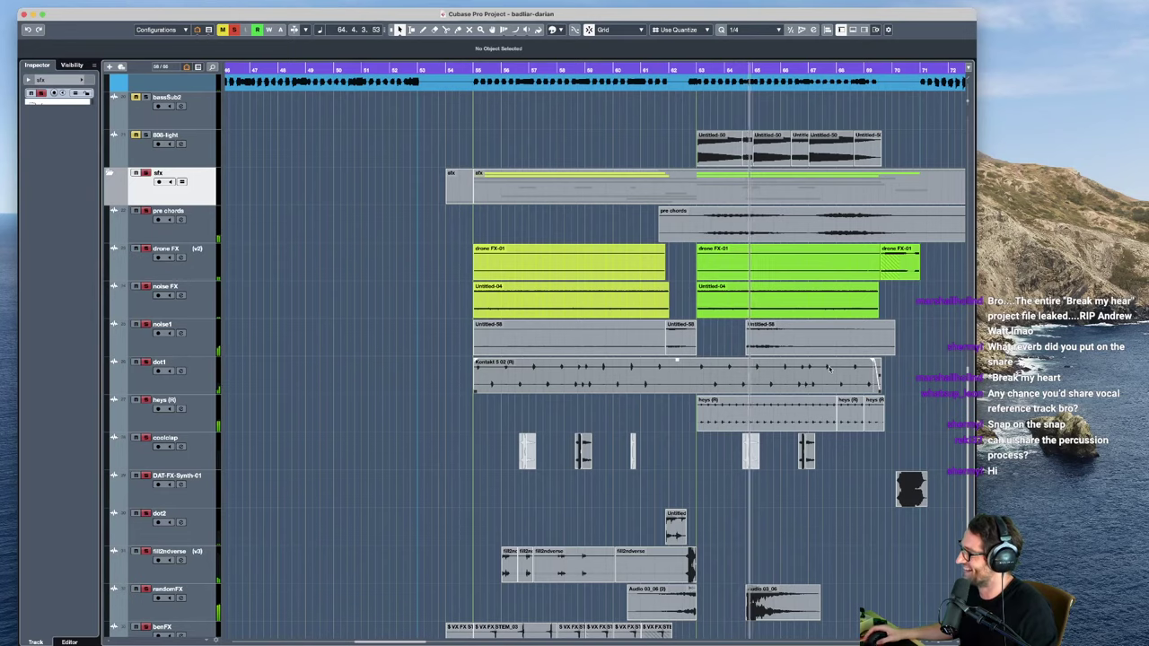
key(space)
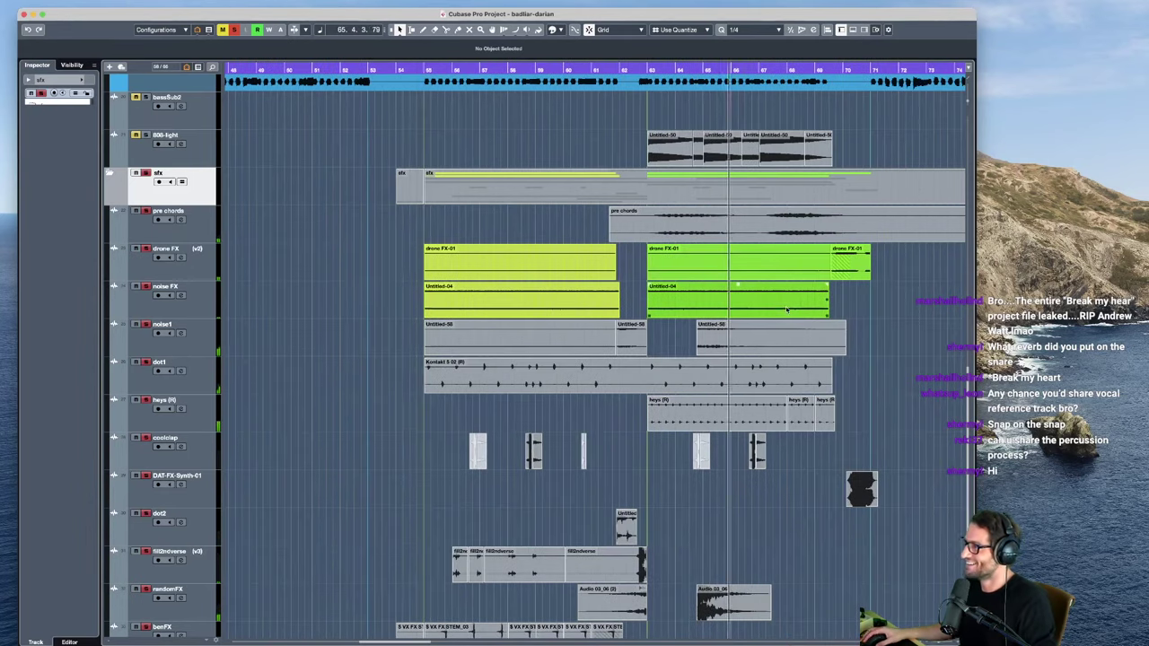
Step: Replay the soloed sfx folder from about bar 54, framing the second verse and pre-chorus
scroll(857, 279, right, 2)
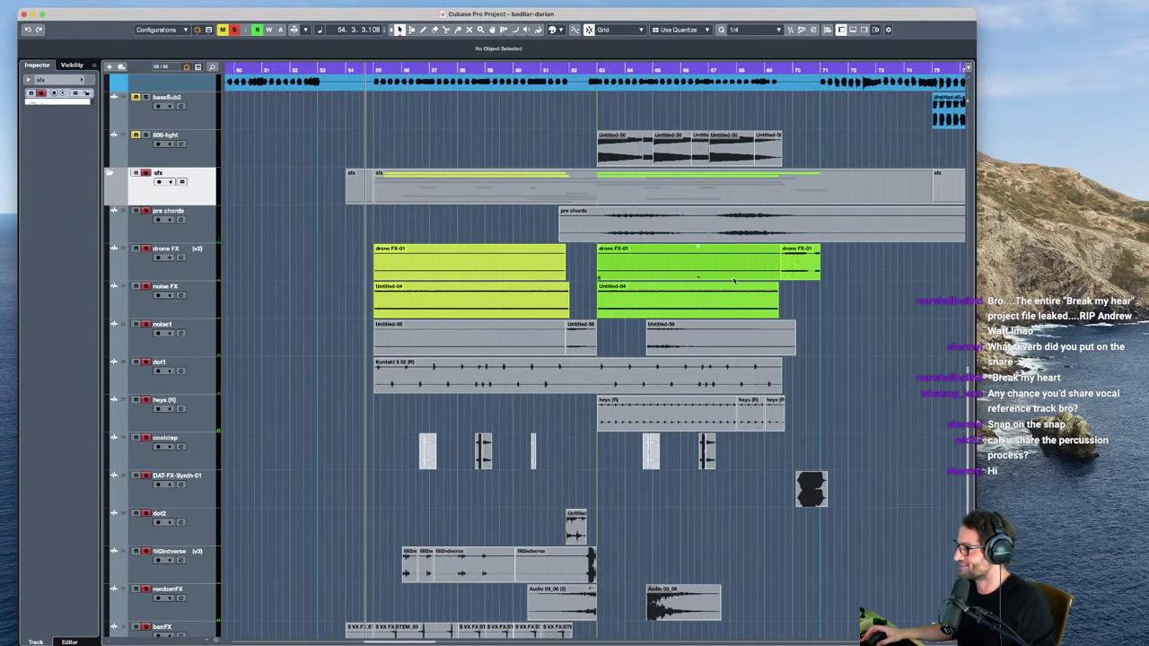
key(g)
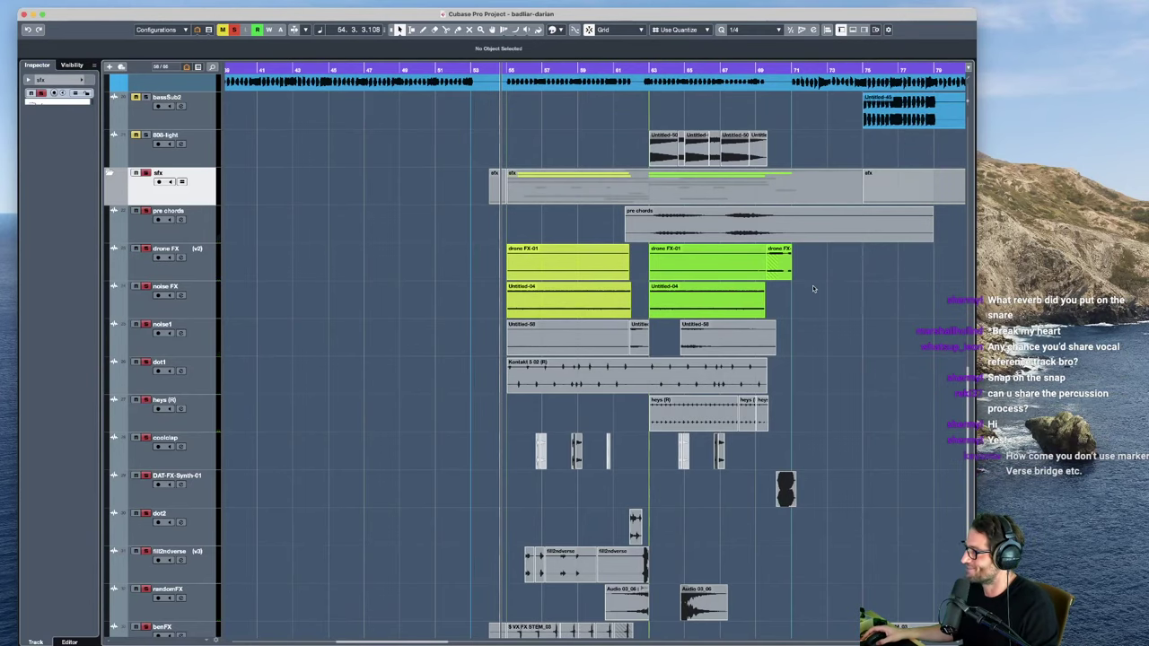
key(h)
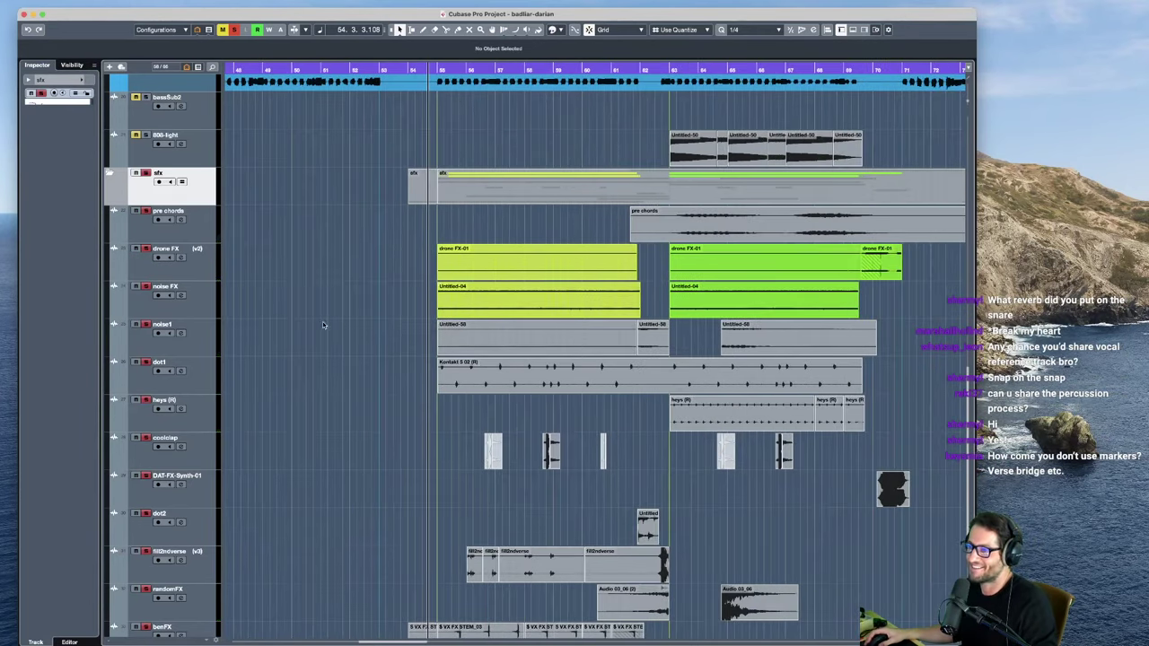
key(space)
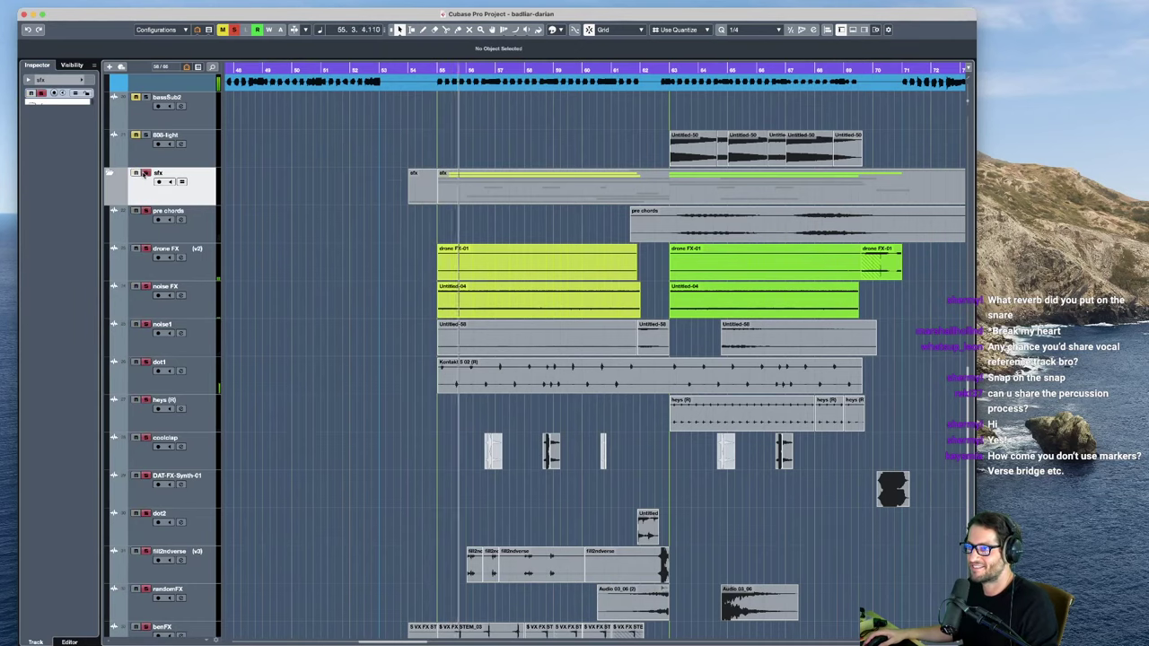
Step: Solo the fill2ndverse track instead of the sfx folder and play it from about bar 58
click(170, 566)
key(space)
key(h)
click(527, 537)
key(space)
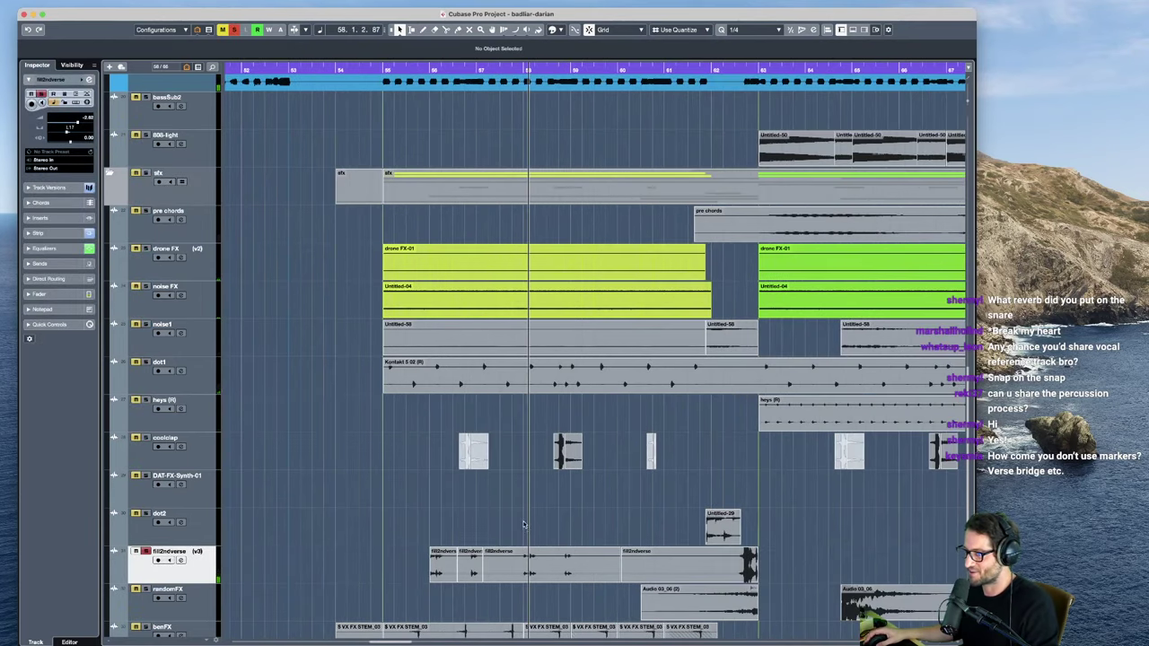
Step: Play the end of the soloed fill2ndverse track leading into bar 63, then replay it from about bar 60
click(743, 481)
key(h)
key(h)
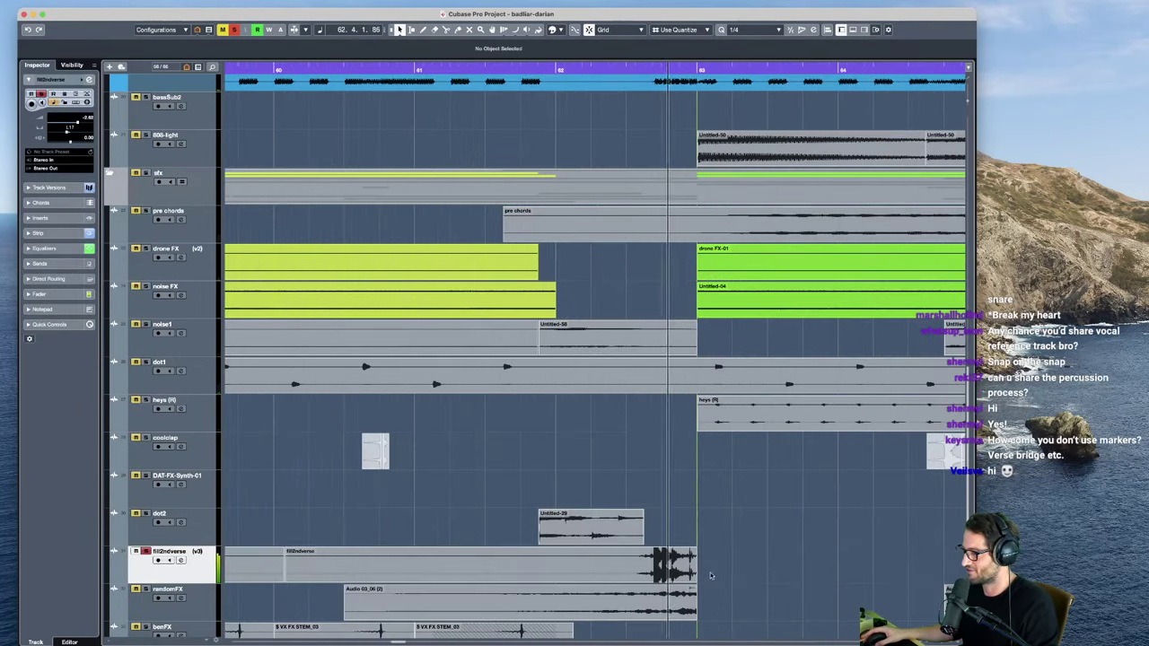
key(space)
key(g)
key(g)
key(g)
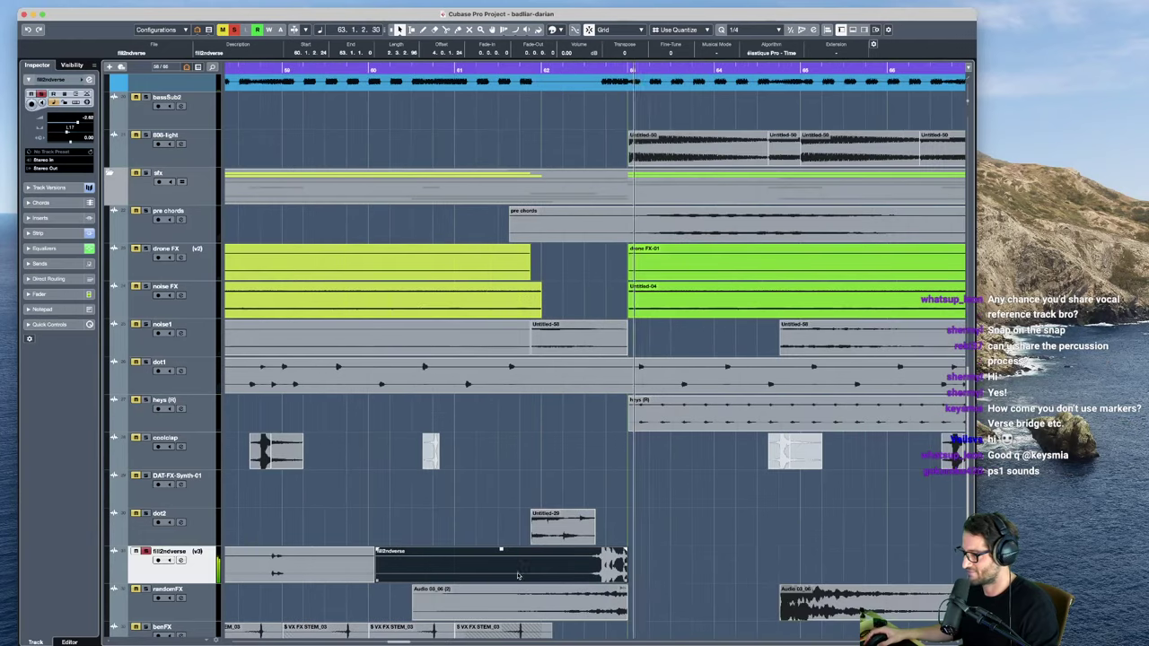
click(459, 547)
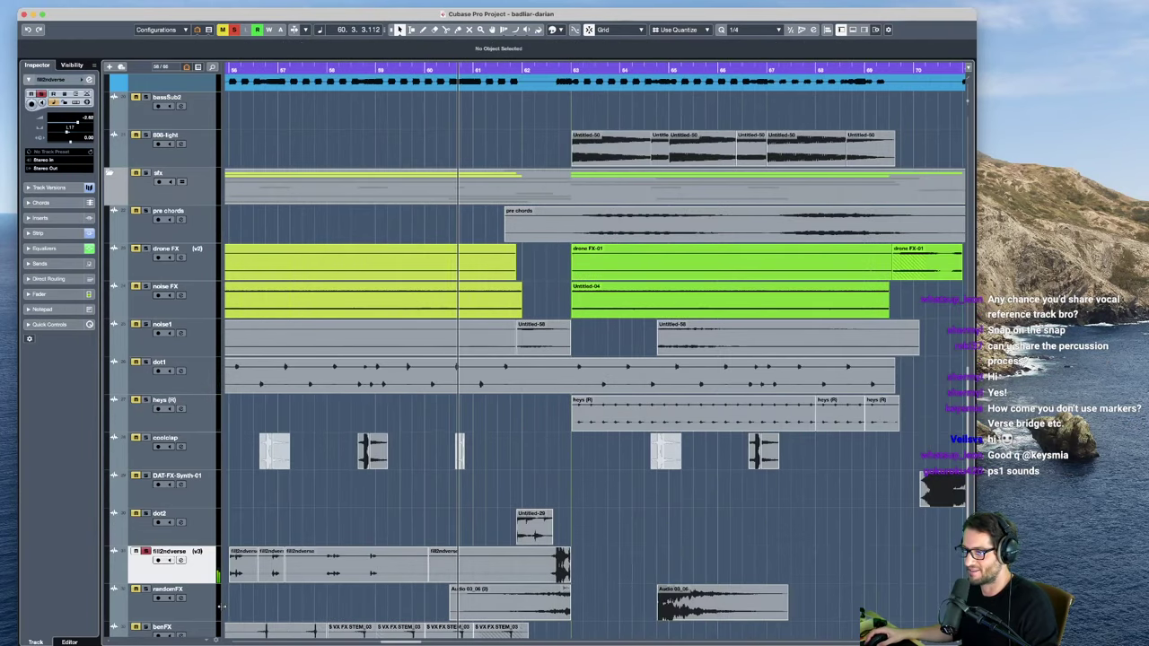
Step: Solo the randomFX track instead of fill2ndverse and play its clip leading up to bar 63
click(458, 597)
key(space)
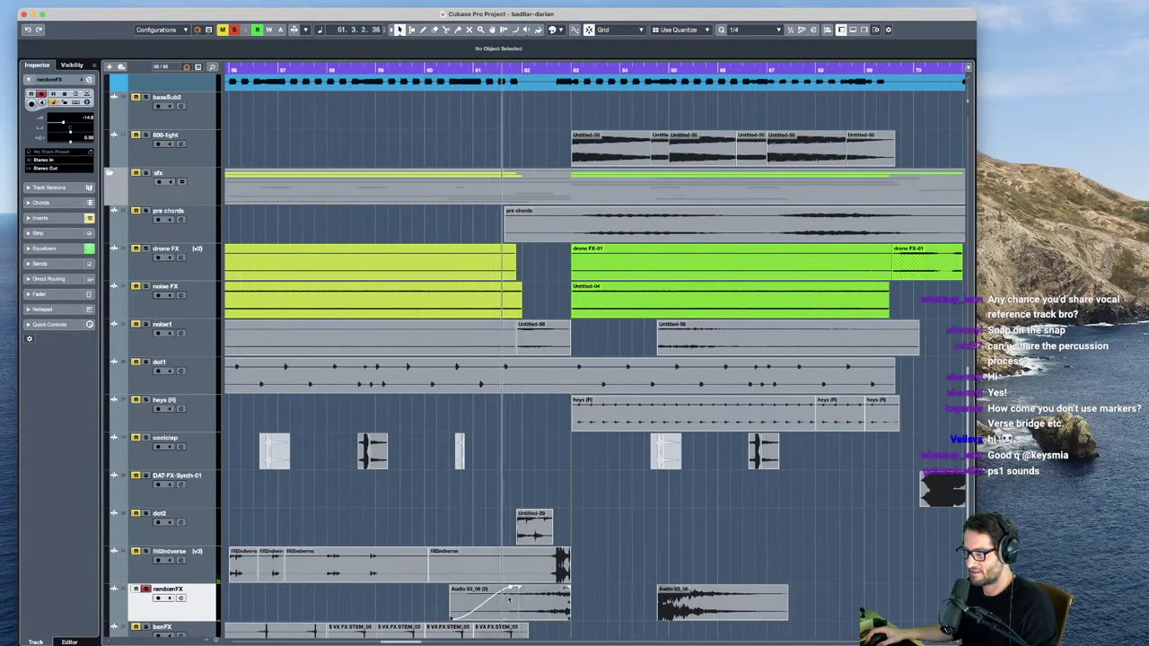
drag(451, 590, 519, 589)
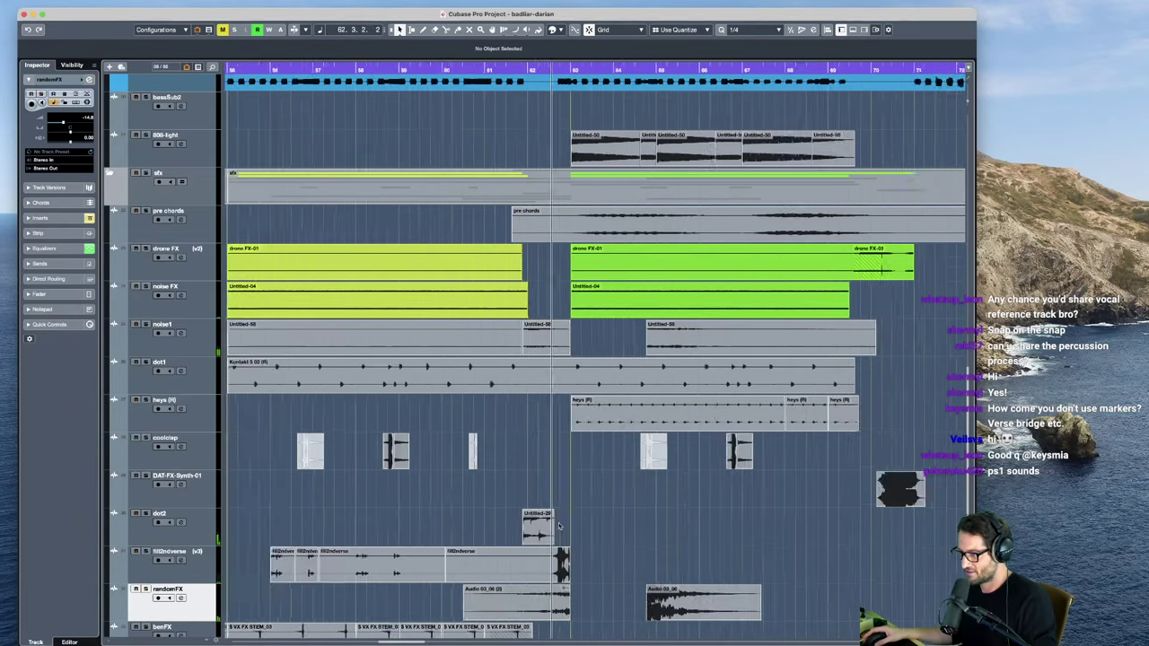
Step: Clear the randomFX solo, listen to coolclap from about bar 58, then briefly solo dot1 from bar 55
scroll(465, 477, left, 4)
click(465, 477)
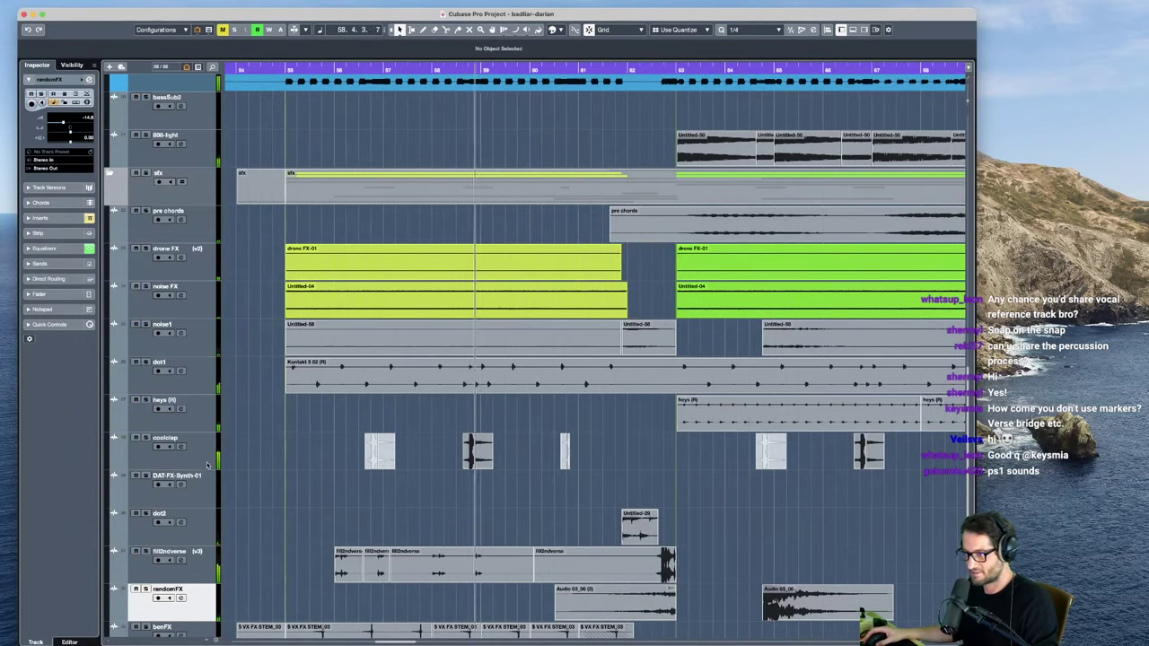
click(455, 453)
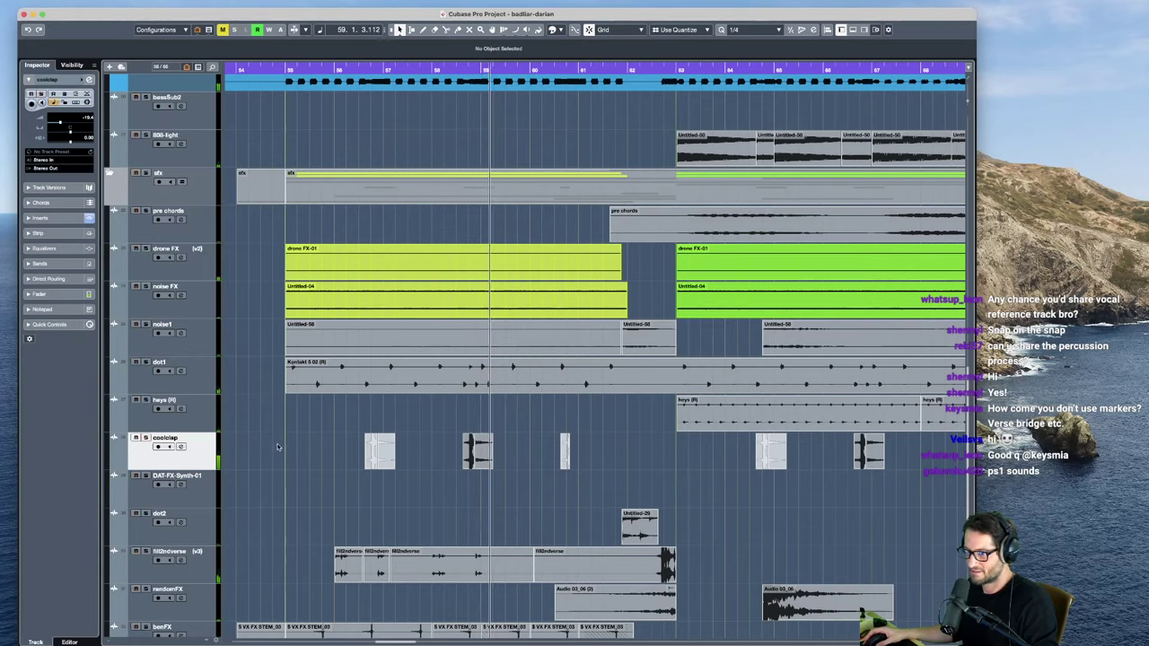
click(160, 388)
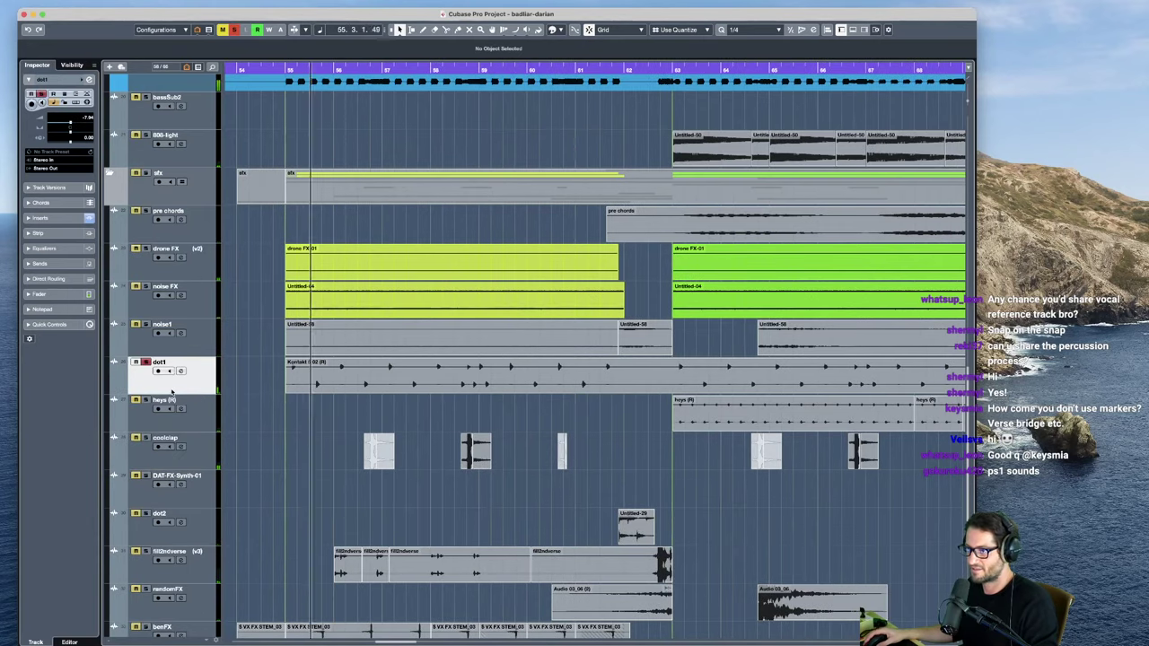
key(g)
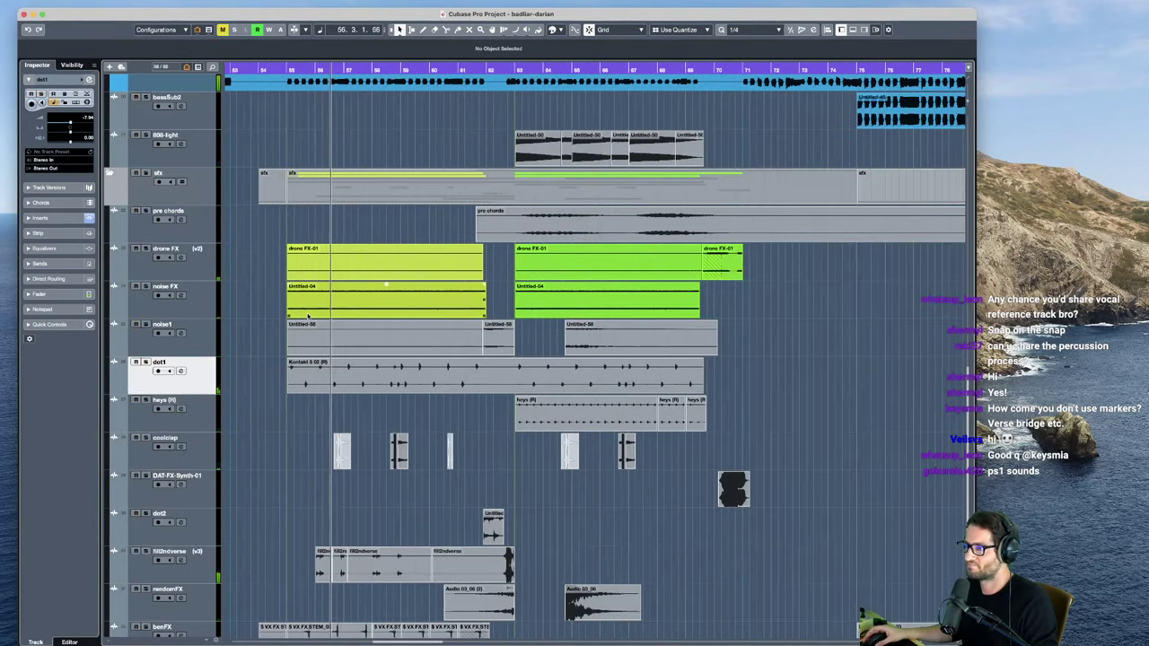
Step: Return to bar 55 and play the second verse with the drum tracks in view, selecting originalbeat
click(287, 305)
scroll(374, 321, up, 5)
key(space)
scroll(375, 258, up, 10)
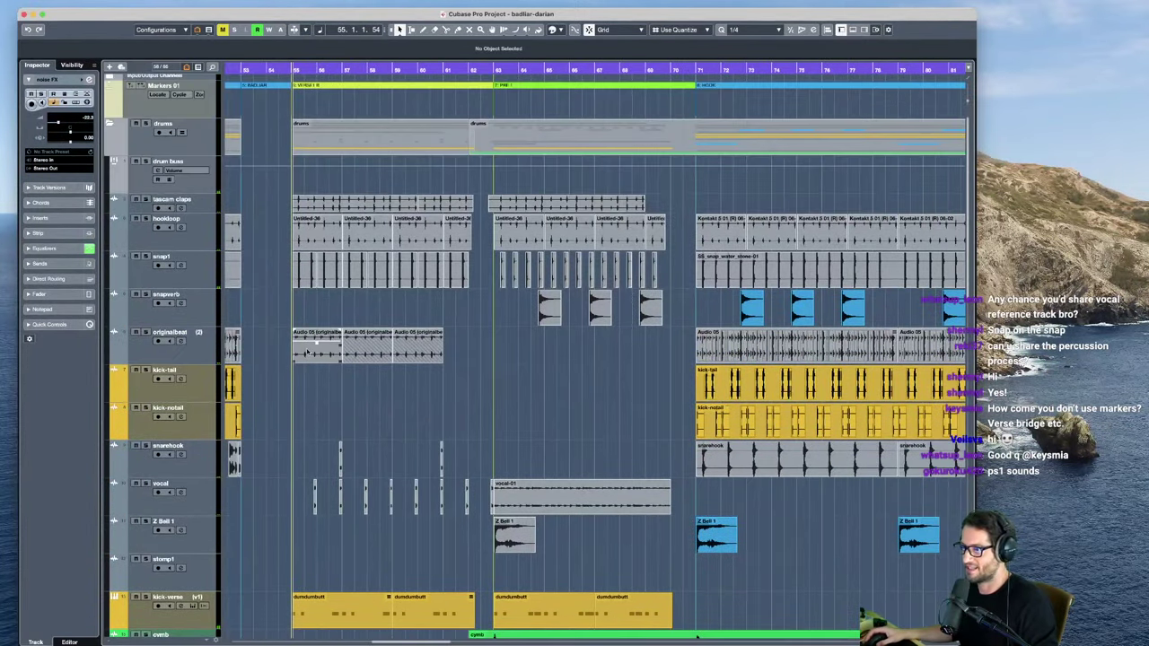
key(space)
click(180, 352)
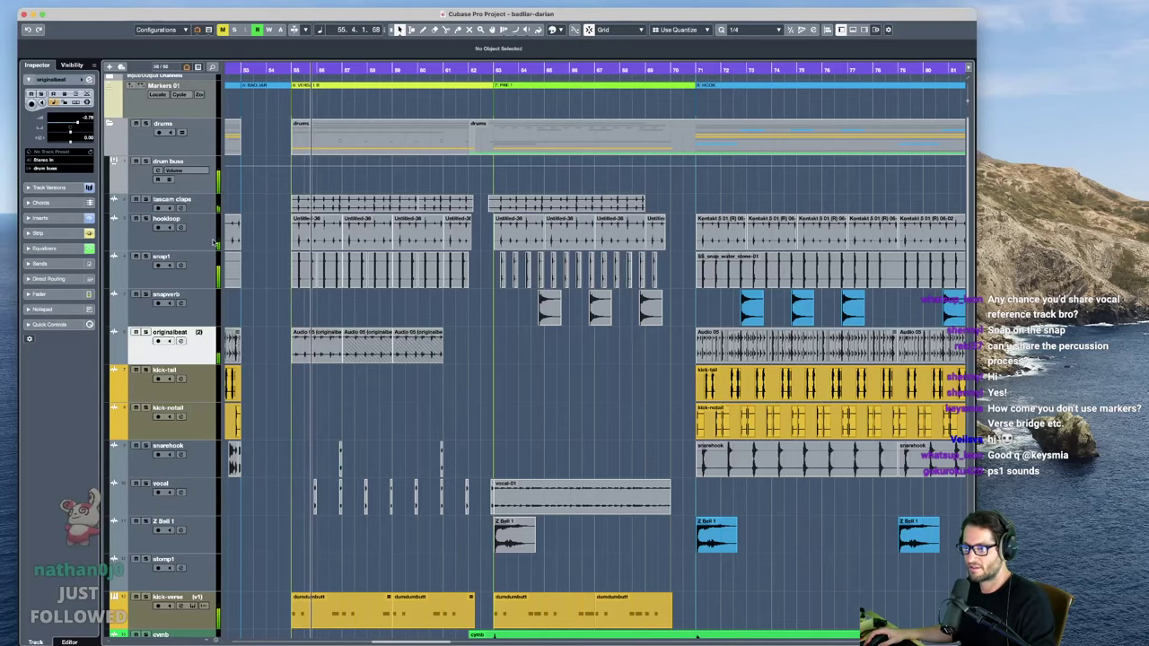
Step: Solo the tascam claps track and play it through the second verse, then return to bar 55
click(201, 186)
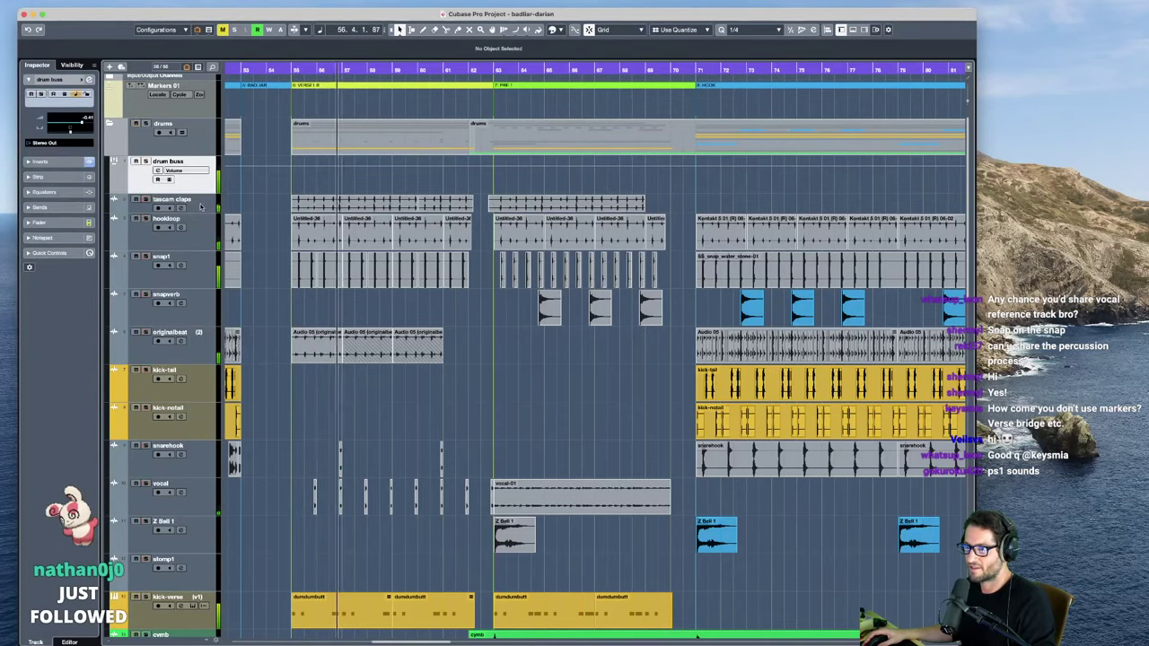
click(201, 206)
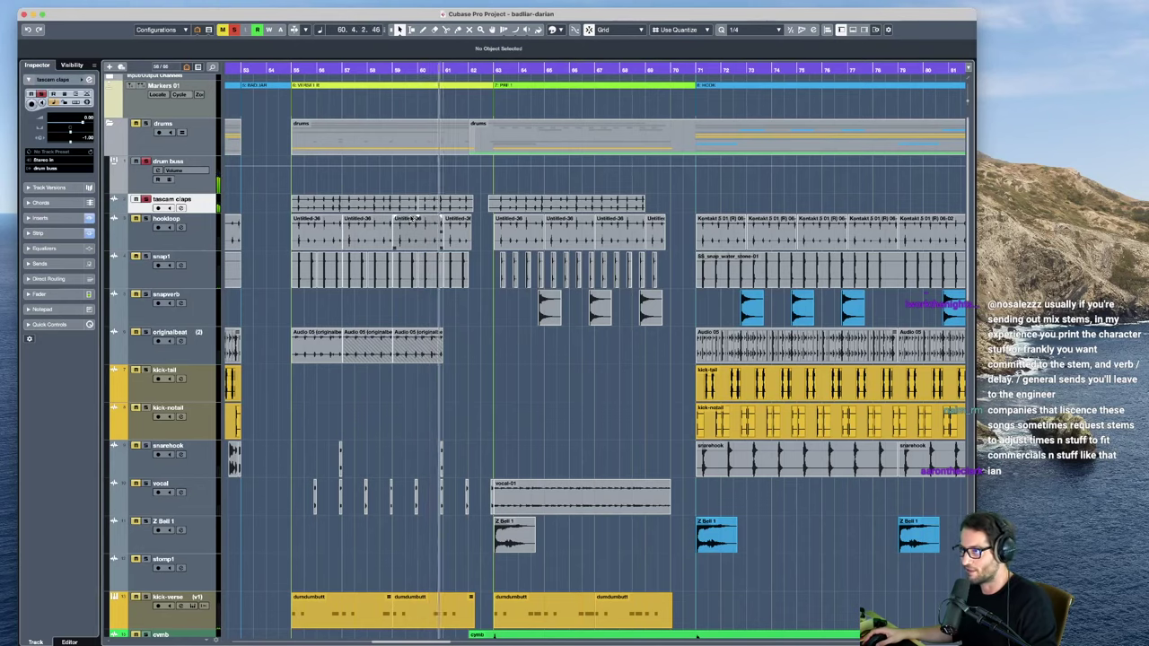
key(1)
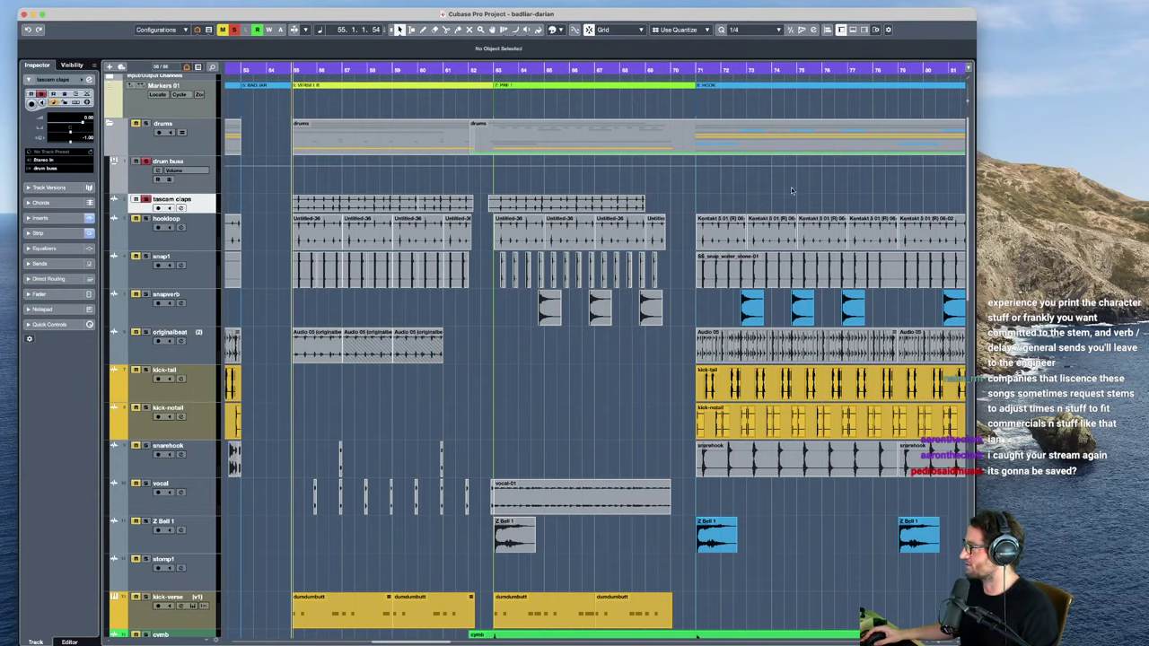
Step: Shift the project window down slightly and select the VERSE1 B cycle marker on the marker track
drag(625, 22, 626, 31)
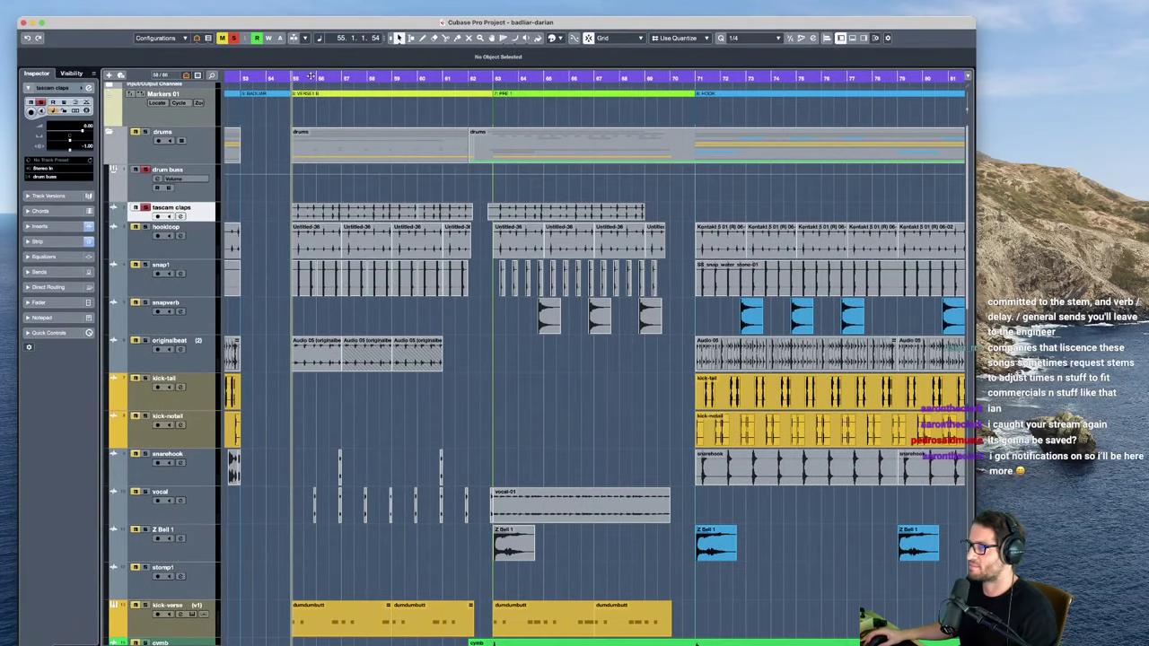
click(197, 106)
mouse_move(333, 94)
mouse_down()
mouse_move(350, 96)
mouse_move(329, 96)
mouse_up()
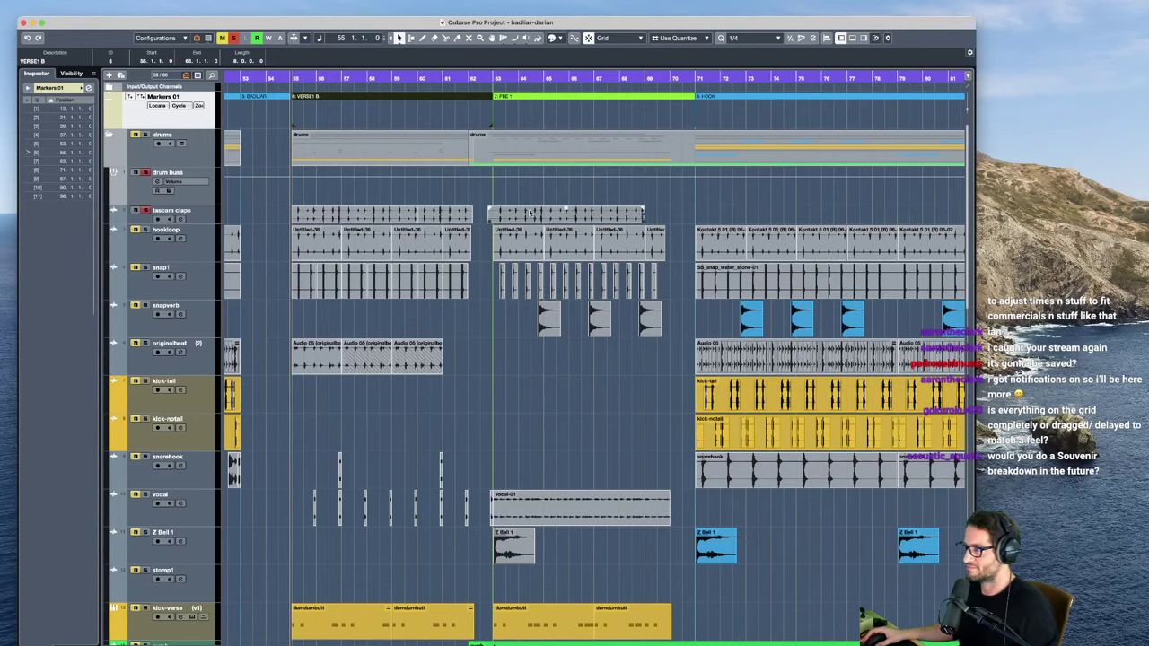
Step: Clear the tascam claps solo, then solo the whole drums folder and play the second verse from bar 55
click(185, 191)
key(space)
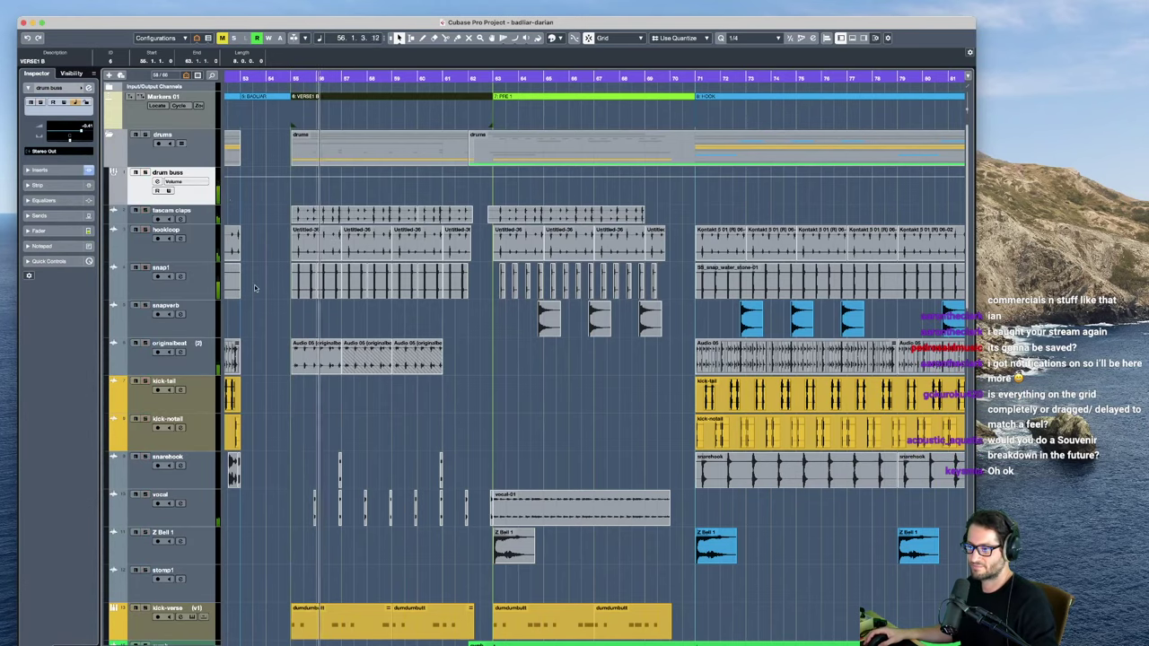
scroll(260, 290, down, 1)
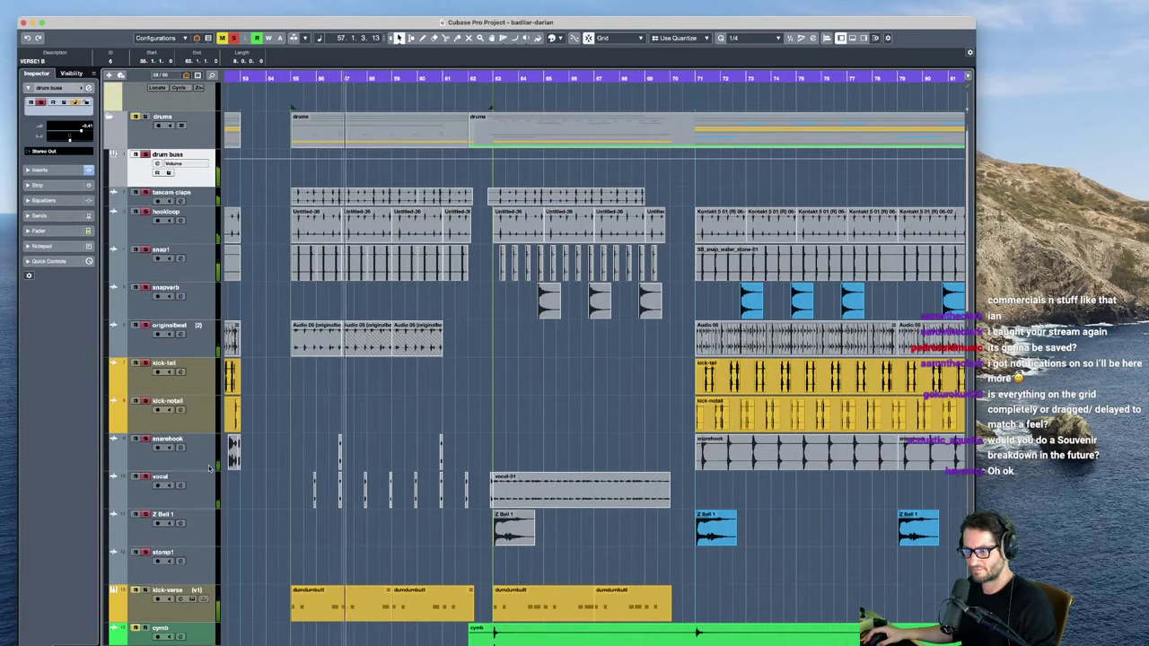
click(166, 121)
scroll(381, 533, down, 3)
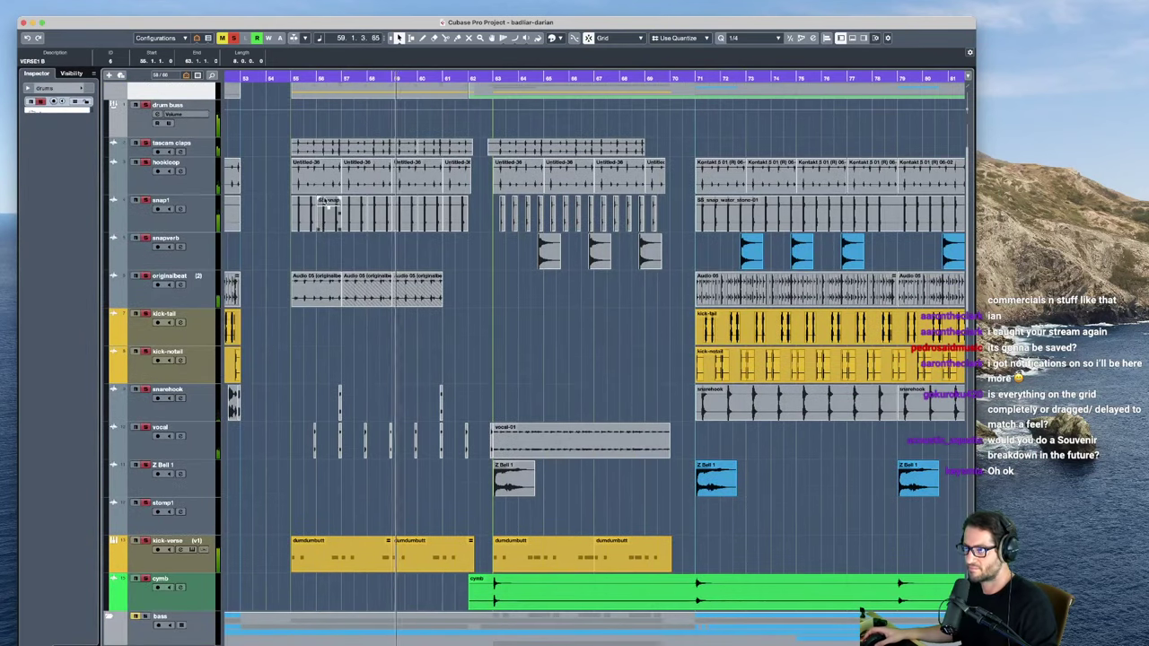
scroll(310, 207, up, 2)
key(space)
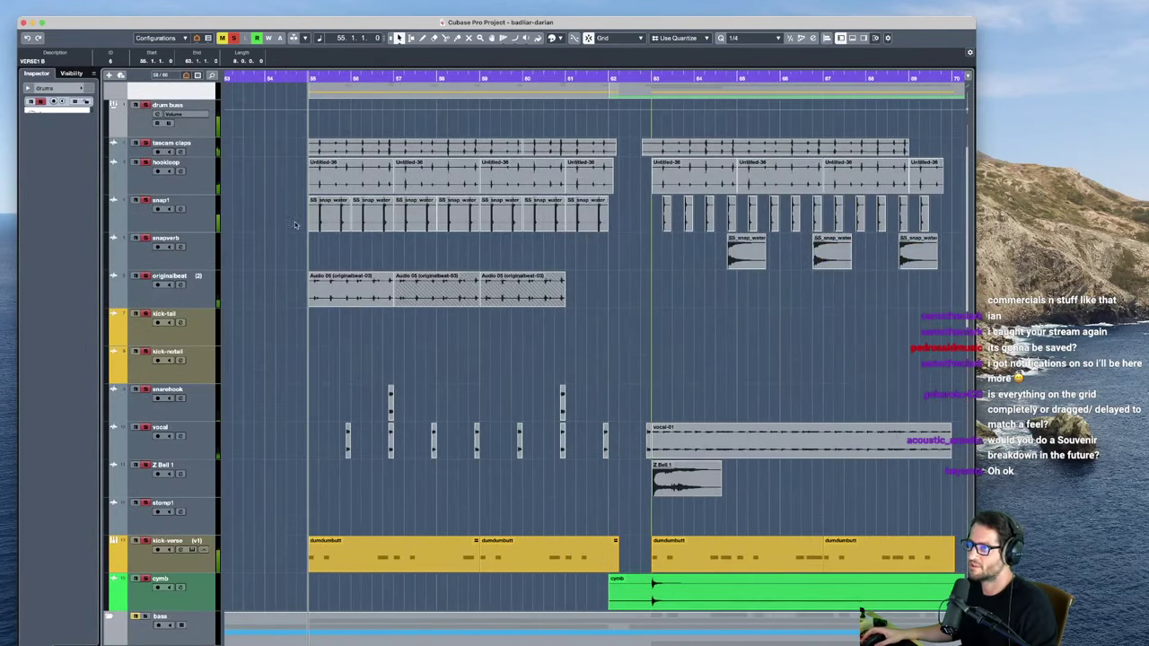
Step: Solo the hookloop track and play it from bar 55, then clear the solo and open its insert effects
click(213, 152)
click(194, 177)
key(s)
key(space)
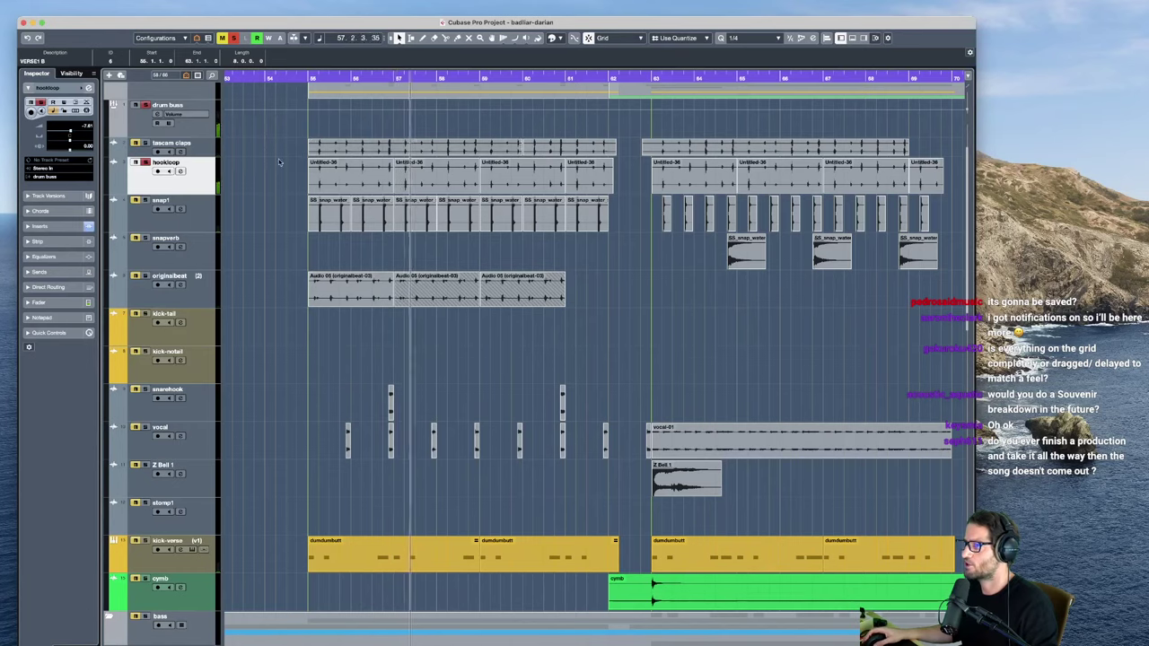
key(space)
key(s)
click(41, 228)
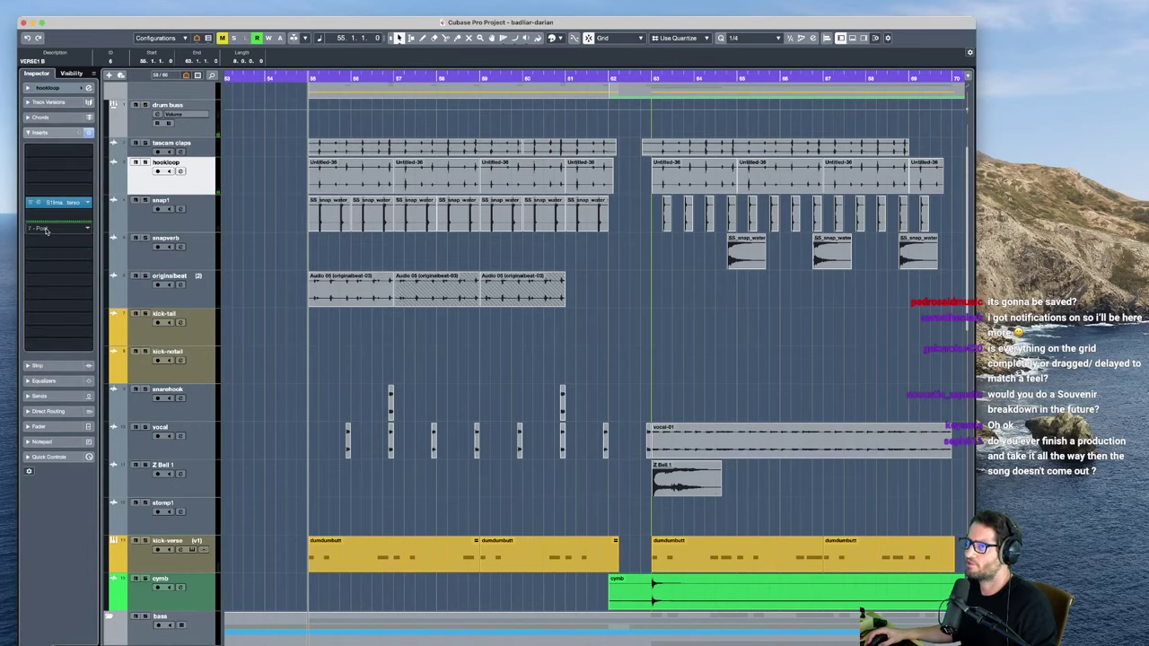
Step: Add an instrument track with the Reason Rack Plugin below hookloop and move the plug-in window over the arrangement
right_click(196, 177)
mouse_move(296, 184)
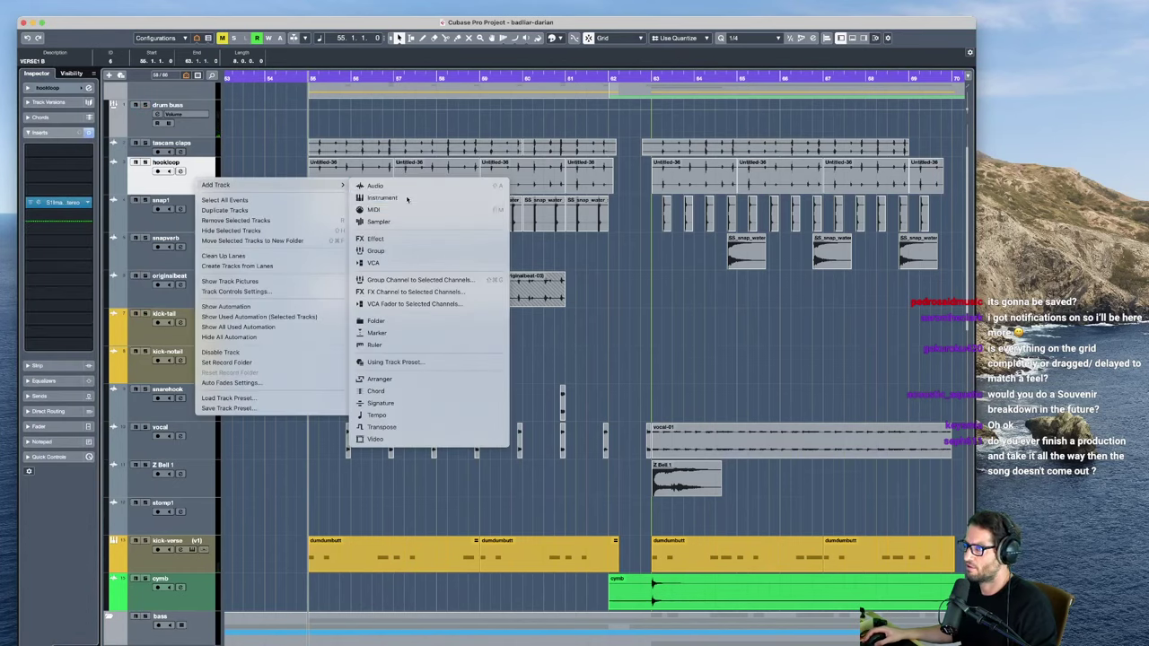
click(406, 197)
click(918, 200)
text(reason)
key(Return)
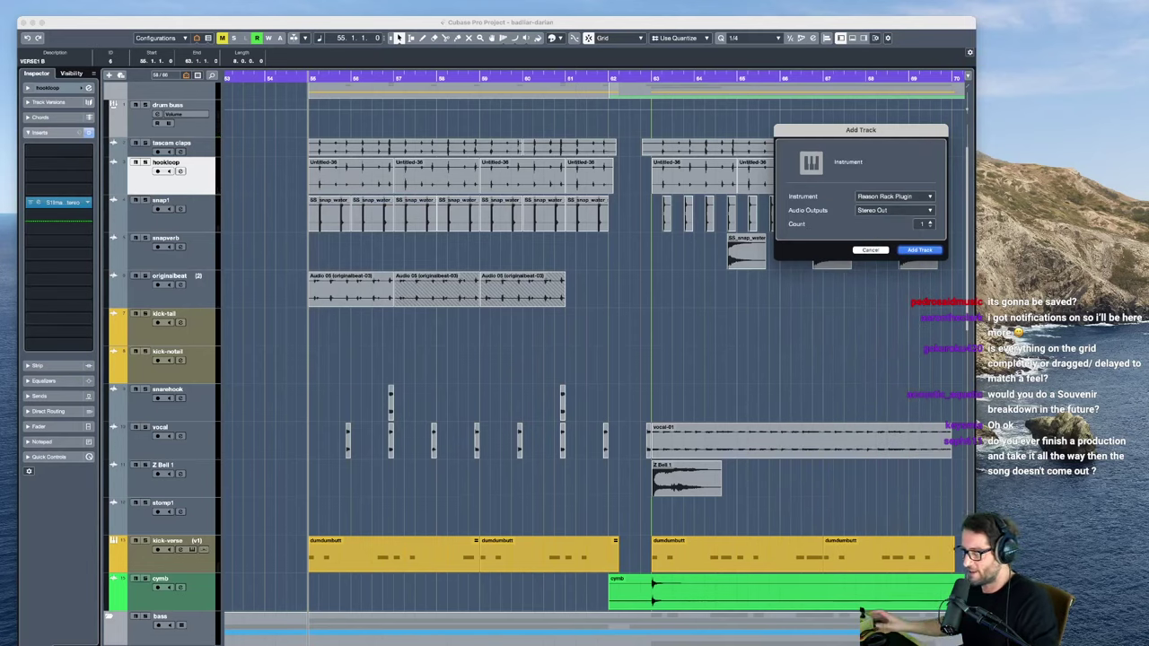
click(917, 250)
drag(948, 200, 626, 162)
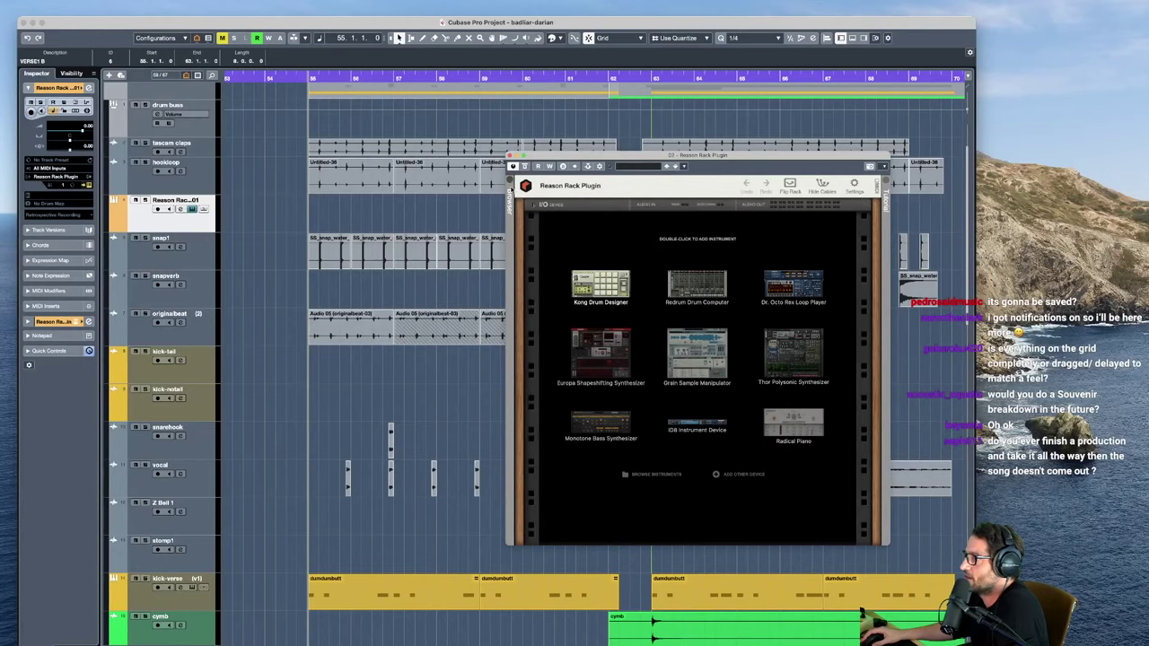
Step: Add a Combinator from the Reason browser's utilities to the rack and load the bigtoms.cmb patch into it
click(511, 189)
text(combin)
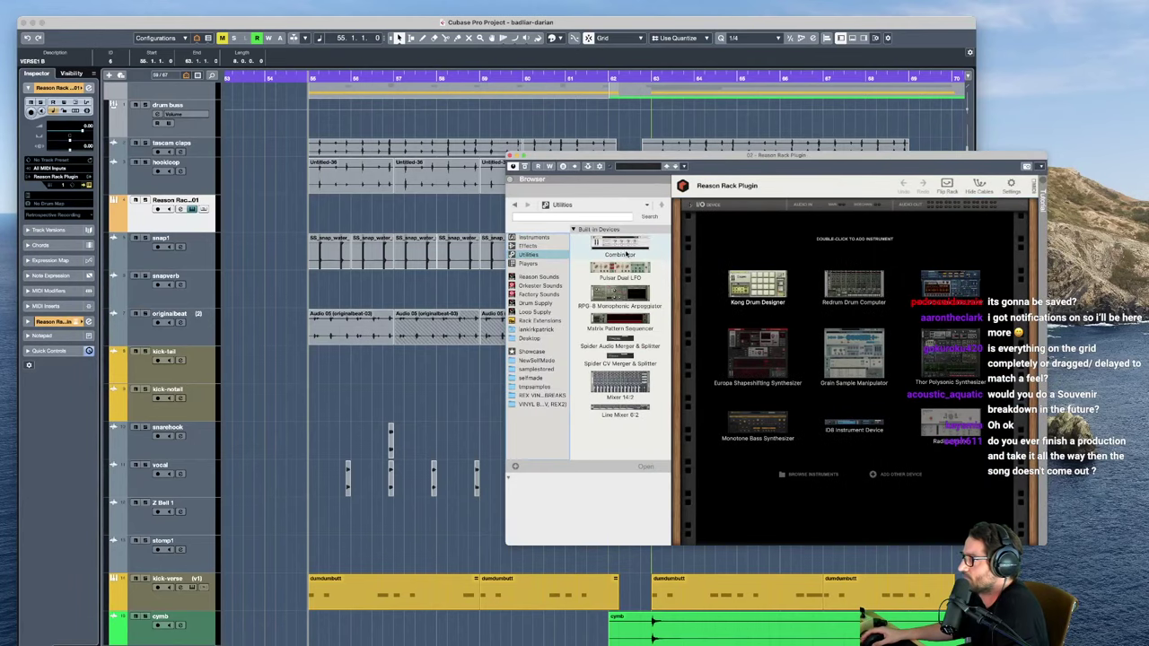
drag(619, 251, 766, 270)
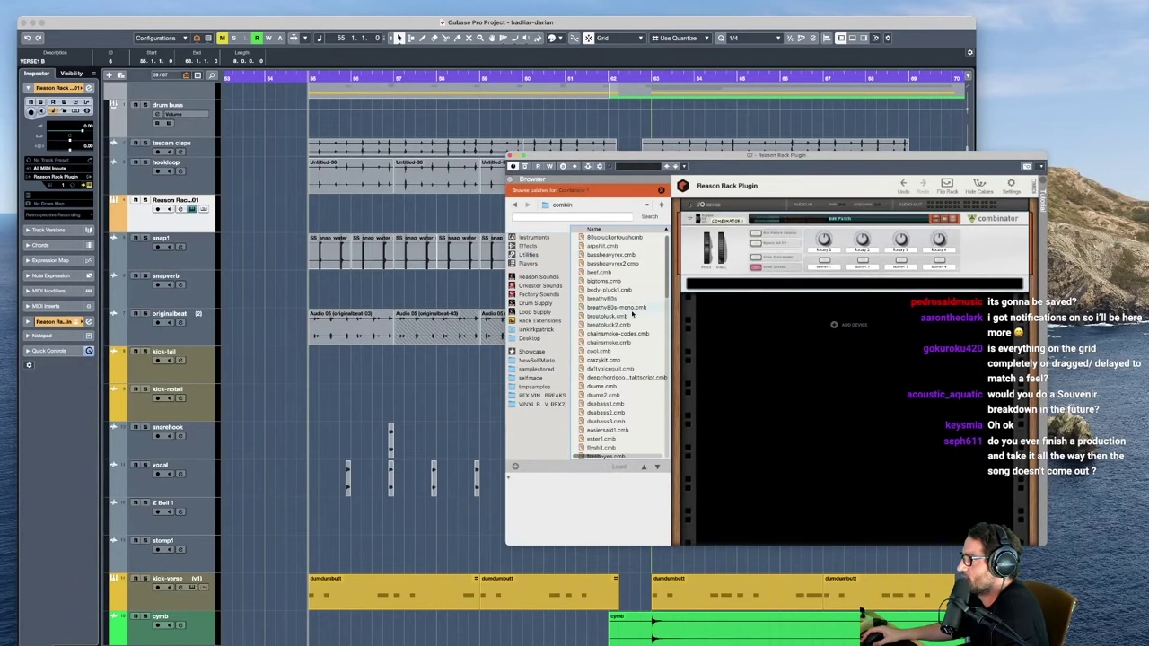
double_click(614, 282)
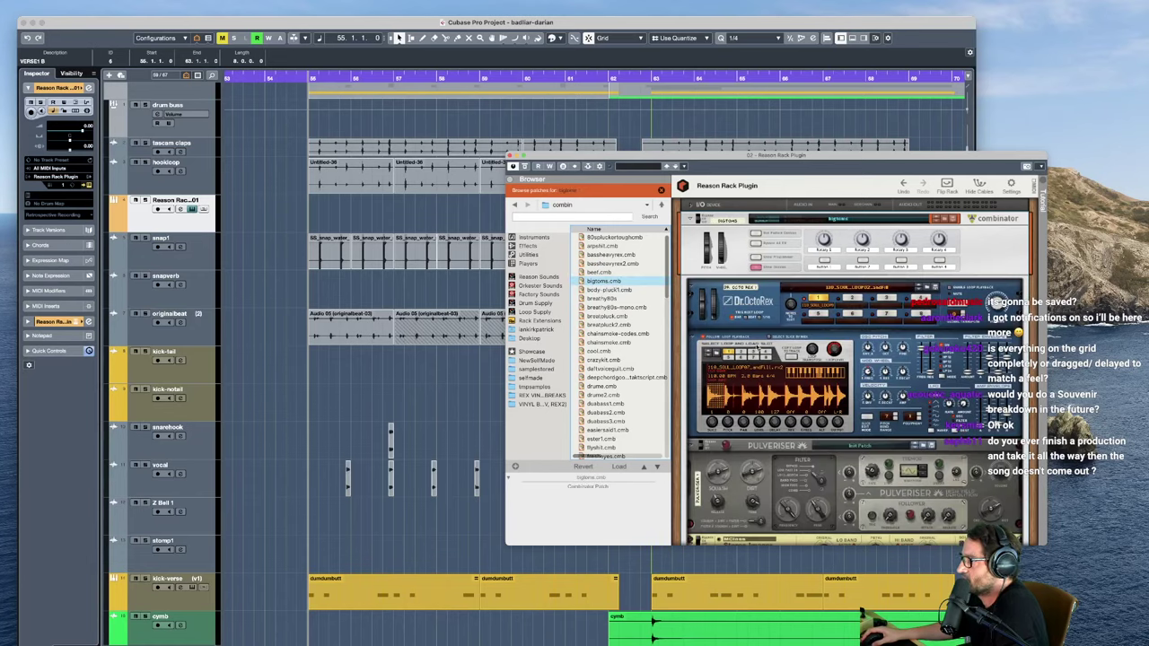
Step: Browse REX loops for the Dr. Octo Rex and load boxtap.rx2 from the NewSelfMade folder
click(999, 299)
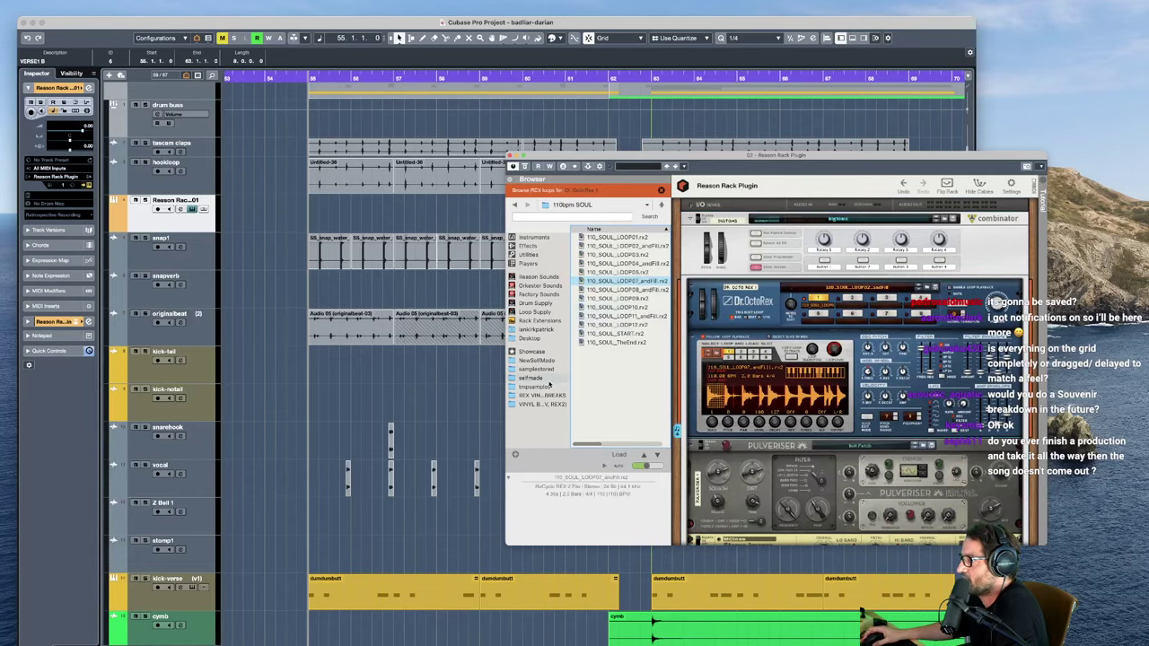
click(540, 361)
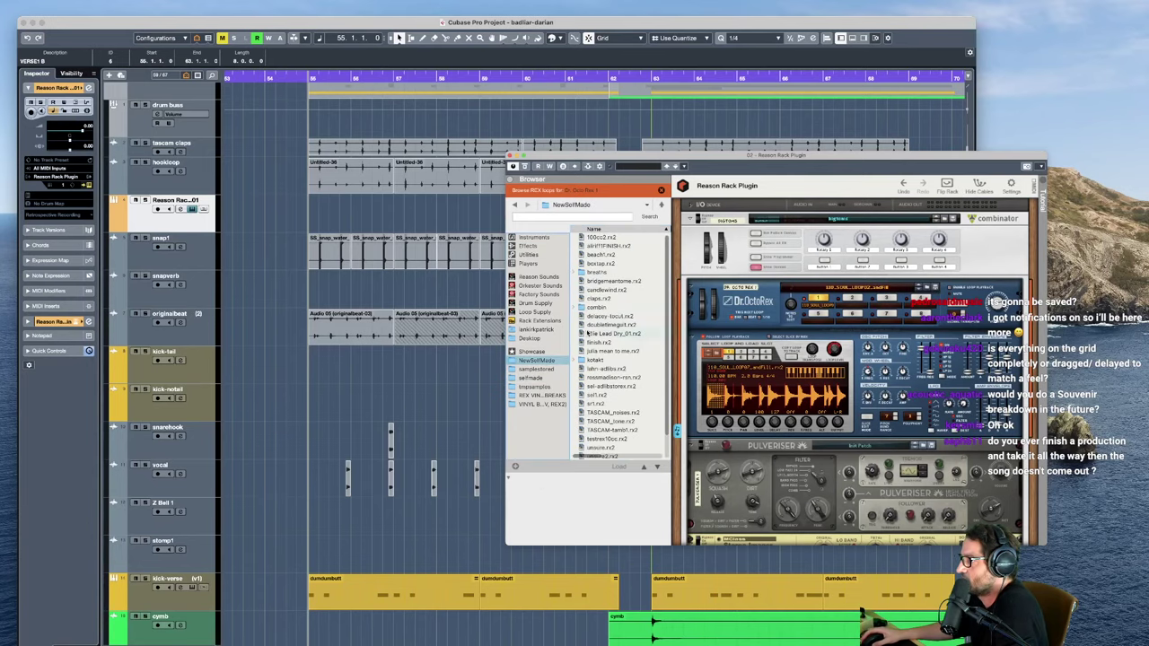
click(591, 264)
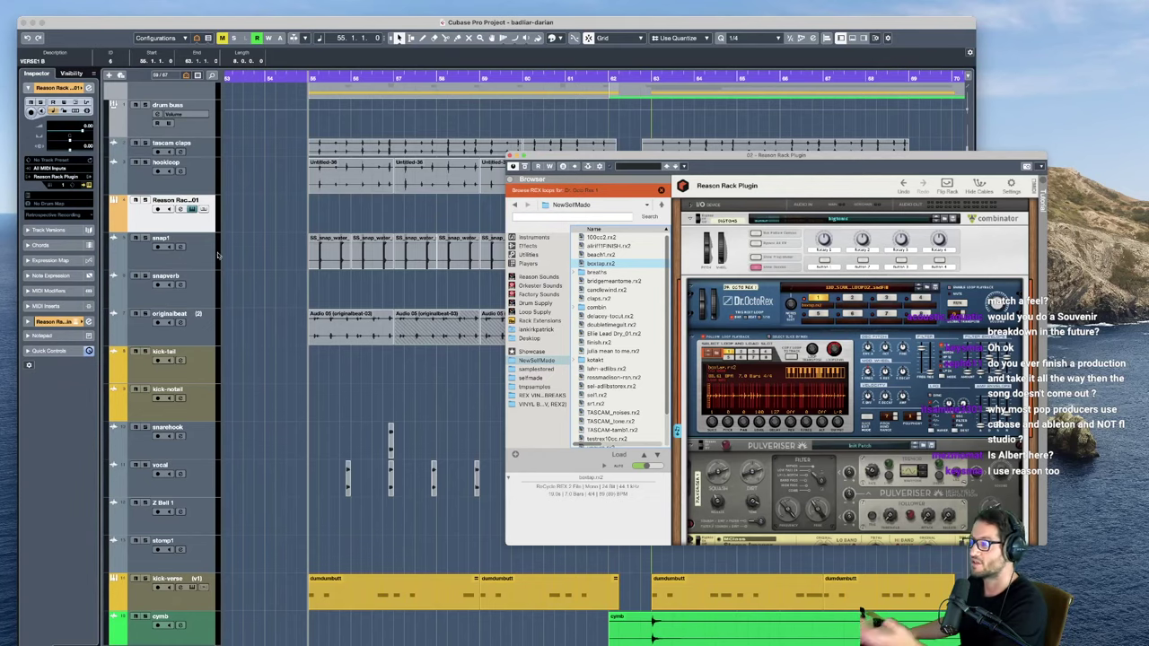
Step: Enable monitoring on the Reason Rack track, play the loaded loop, and swap it for claps.rx2
click(166, 210)
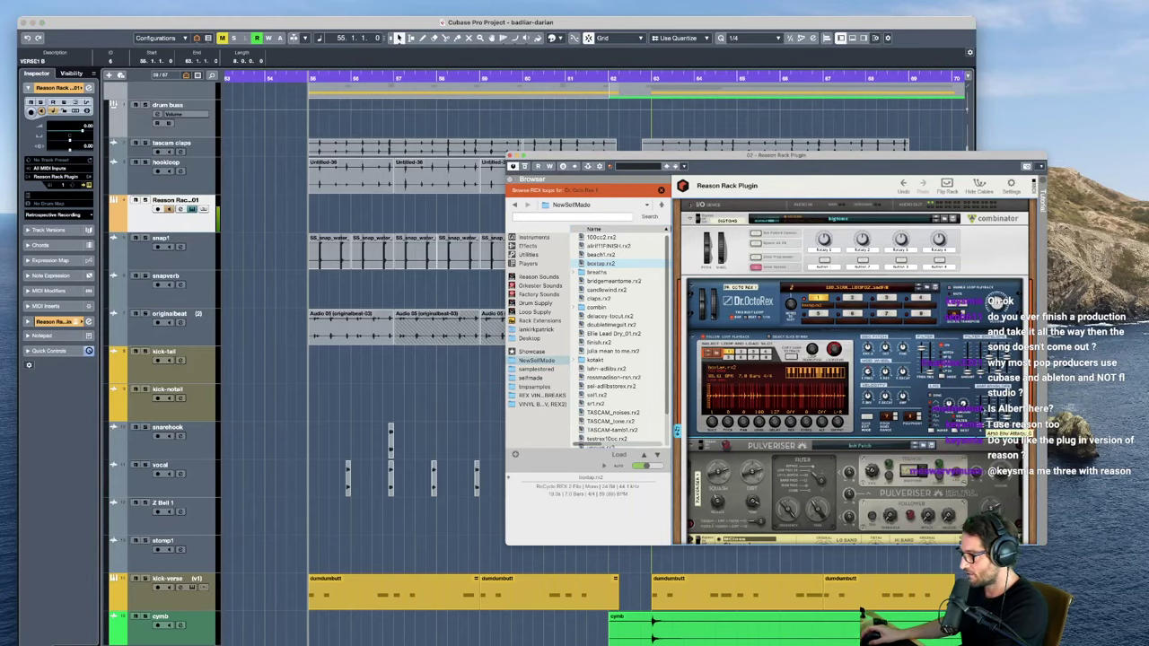
click(705, 444)
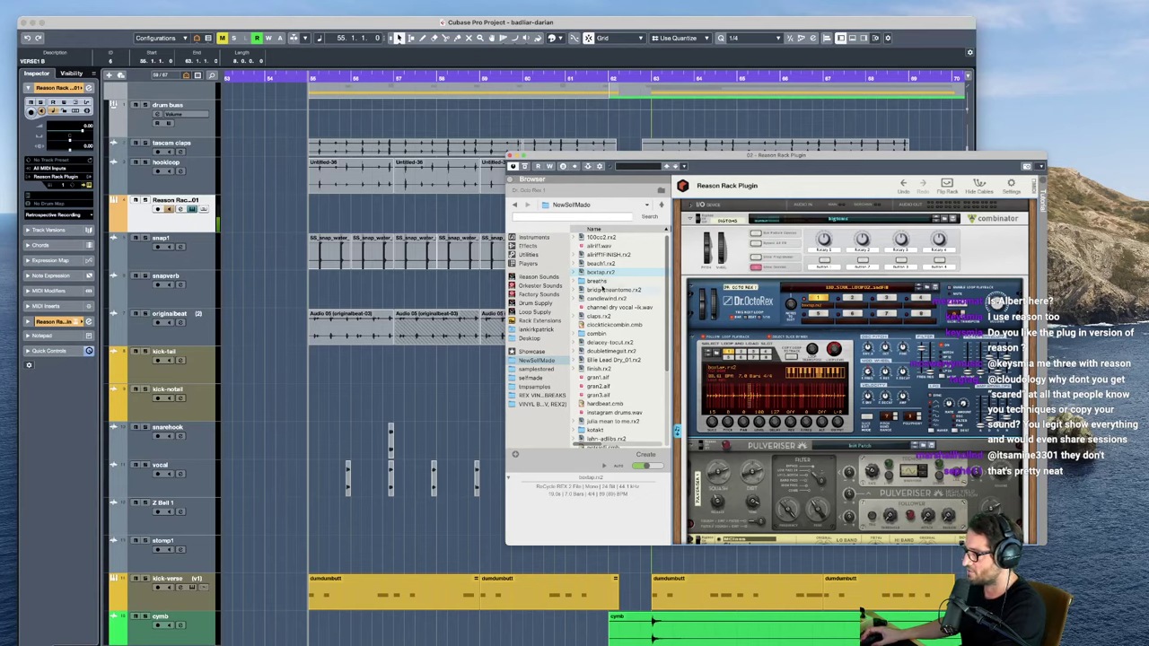
click(610, 317)
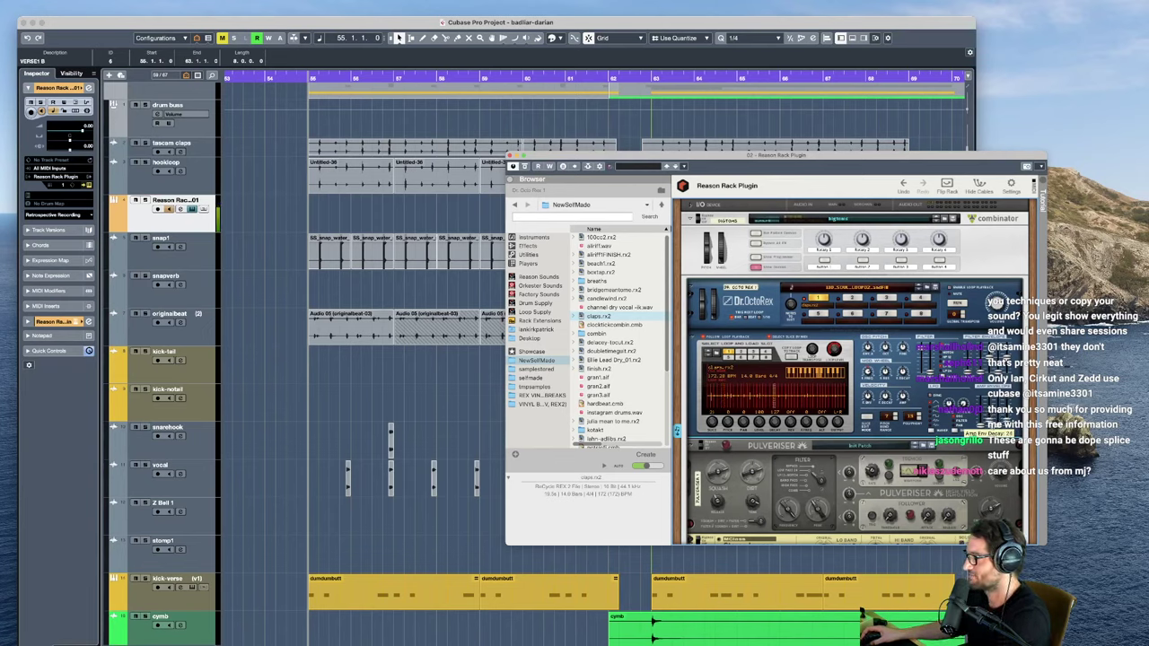
click(157, 212)
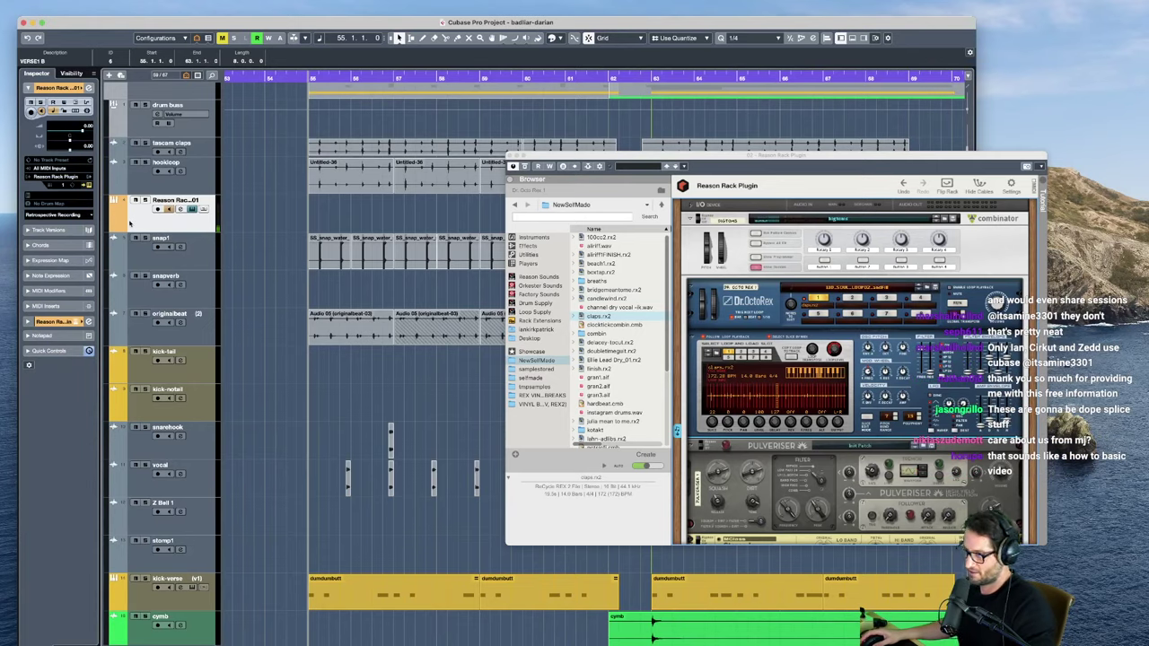
Step: Remove the Reason Rack track and play the second verse with hookloop, tascam claps, snap1 and originalbeat soloed together
key(BackSpace)
key(space)
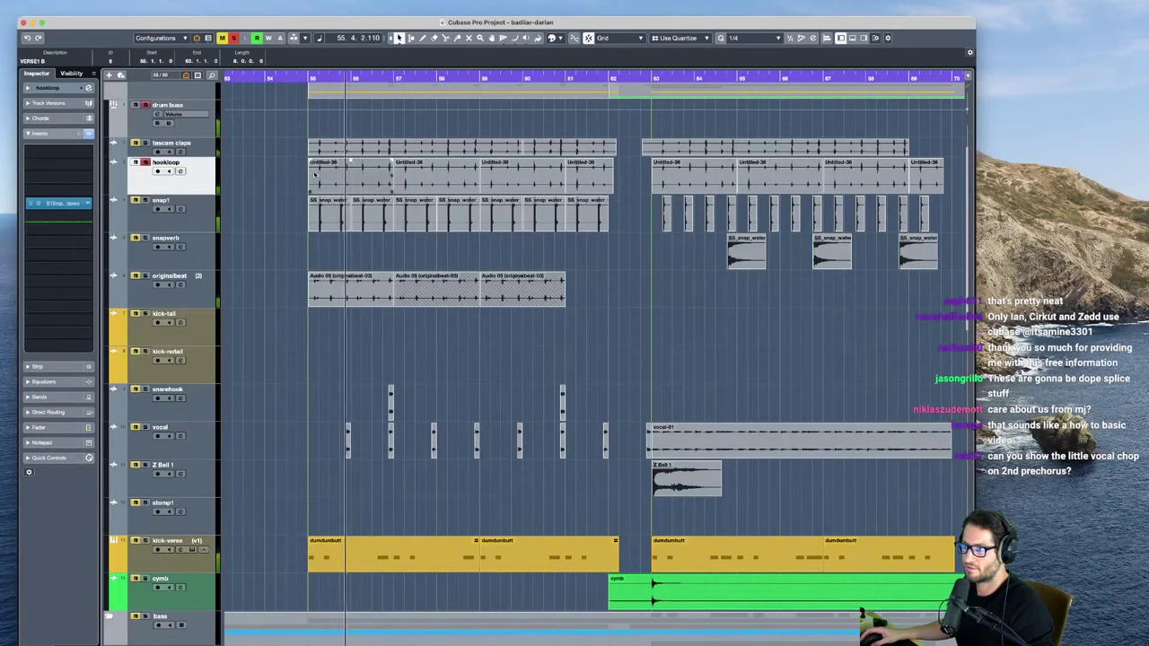
key(Up)
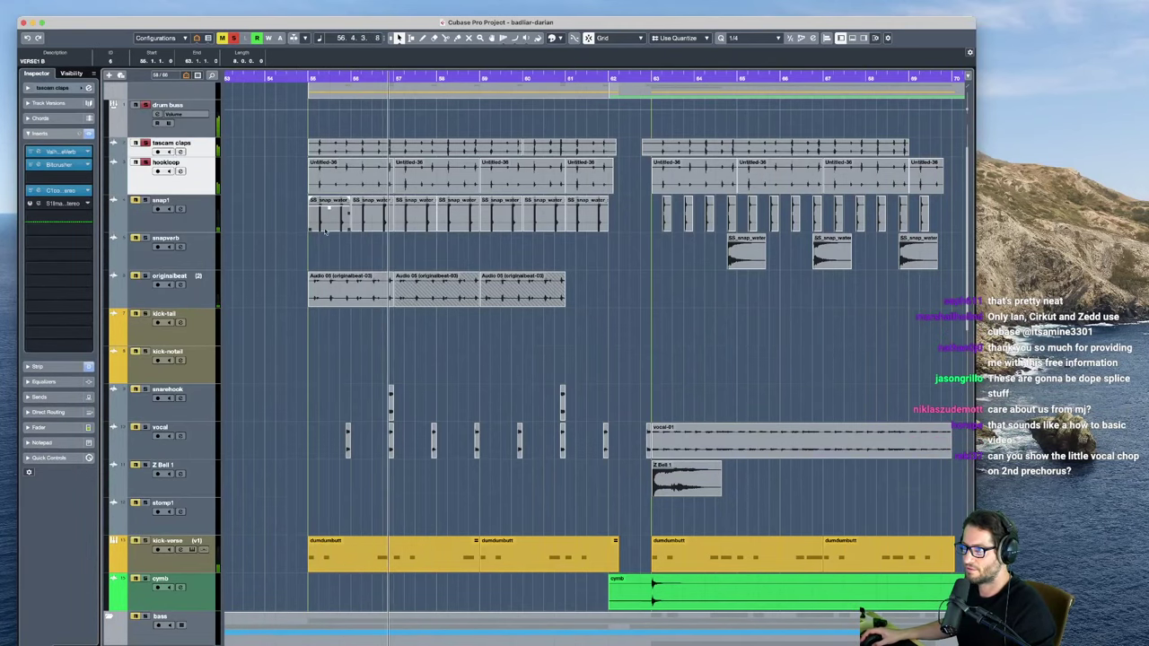
key(shift+Down)
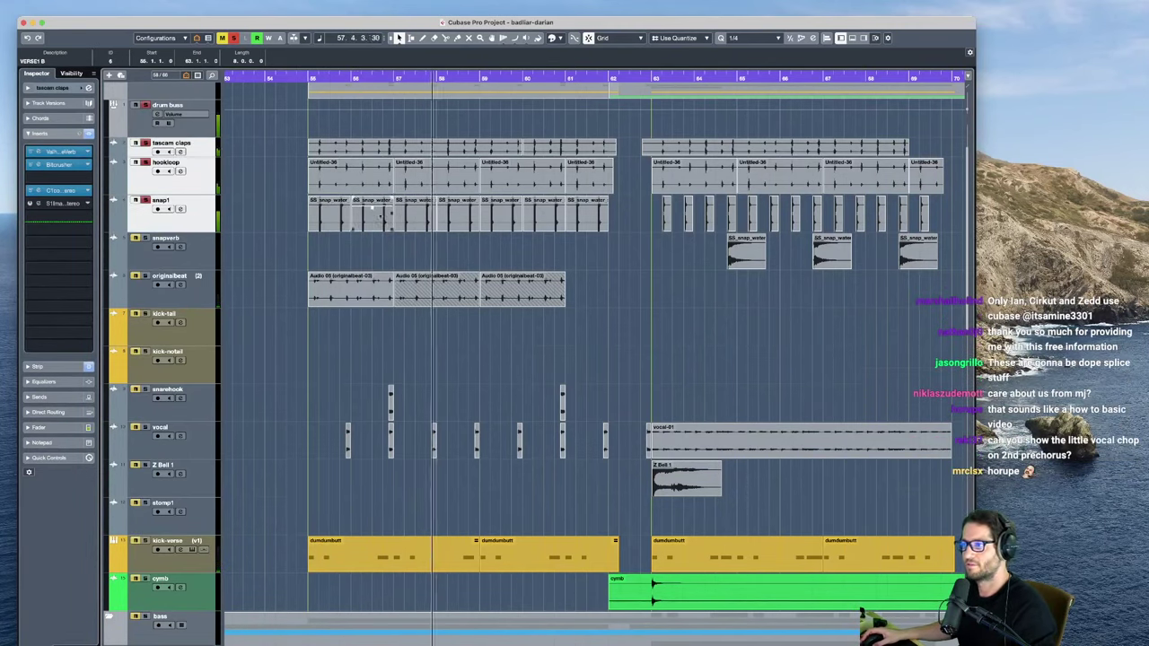
shift+click(189, 298)
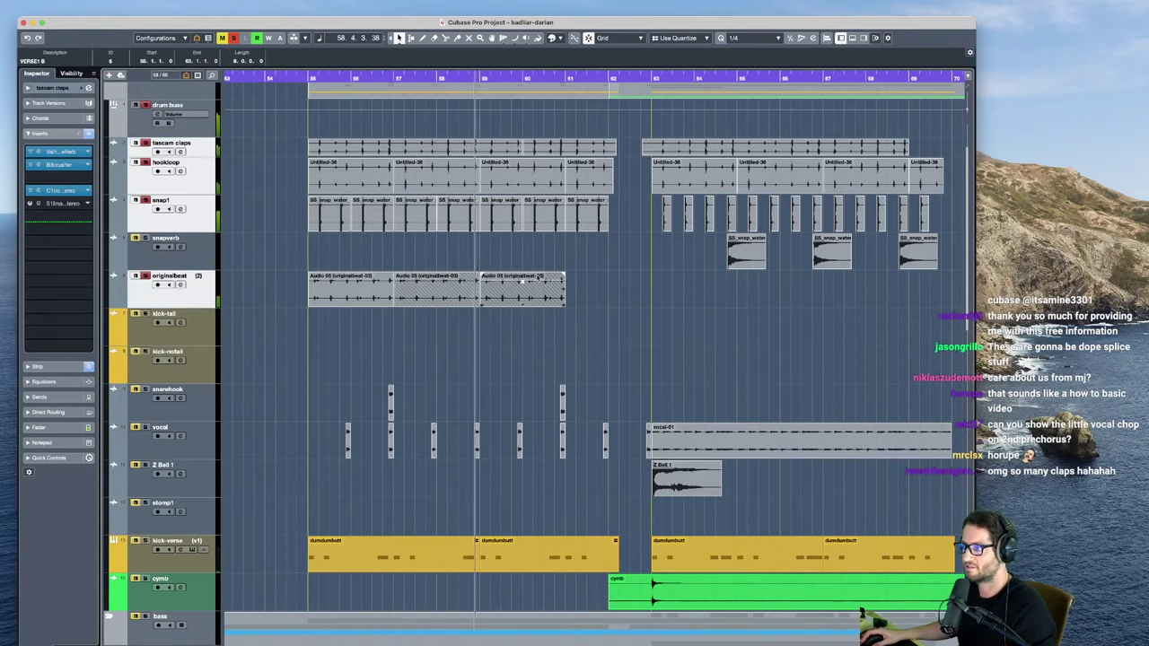
click(540, 296)
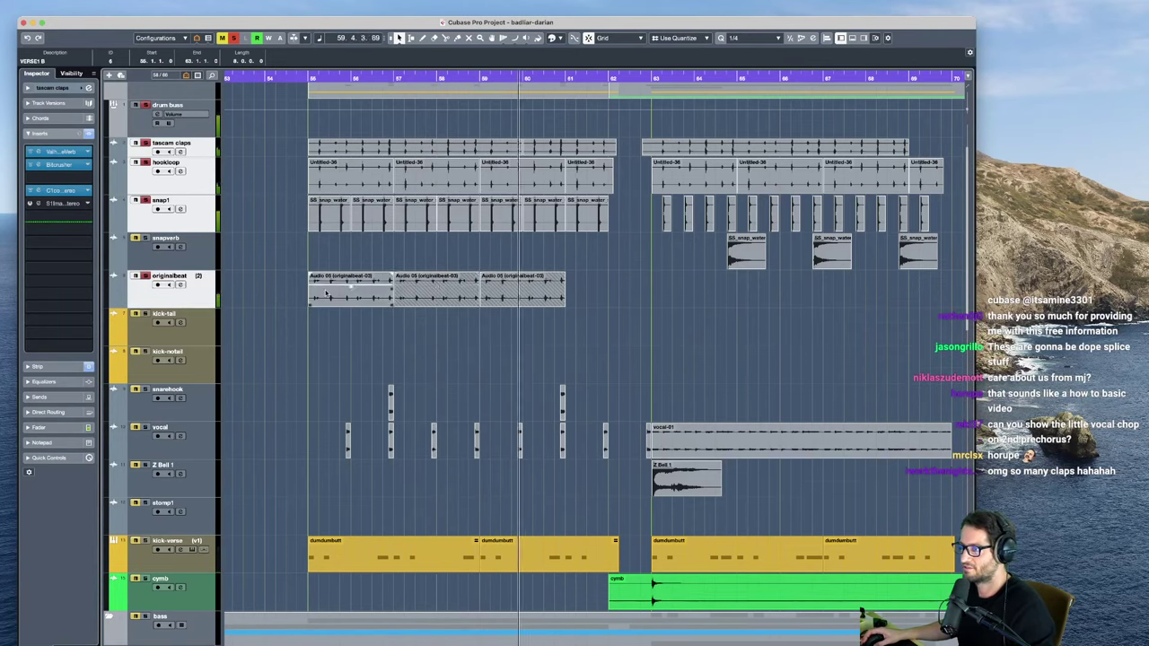
Step: Solo the originalbeat track and play it in the first hook, inspecting its waveform between bars 37 and 53
click(195, 291)
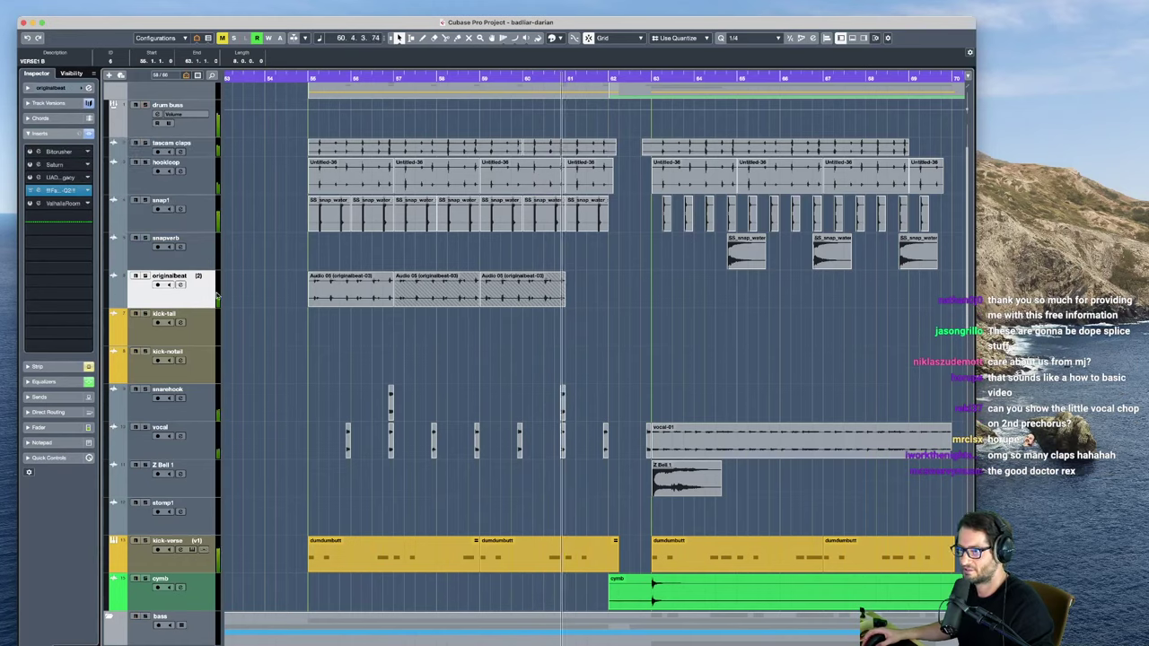
key(space)
key(g)
key(g)
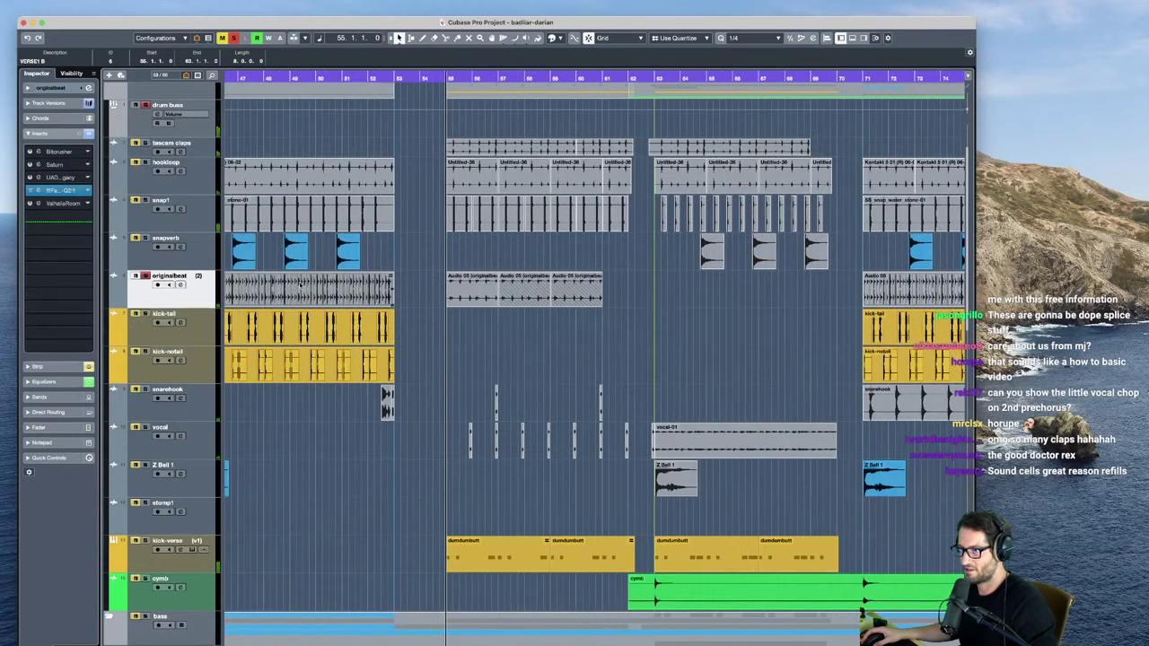
click(261, 503)
scroll(592, 359, left, 3)
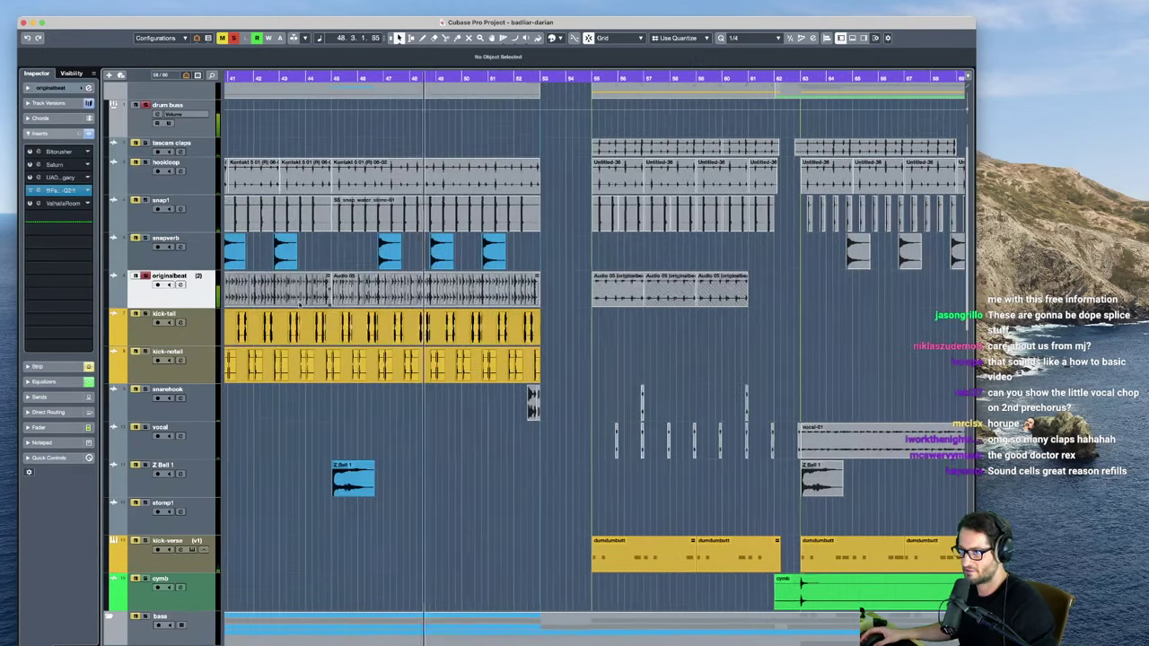
key(h)
key(h)
key(h)
key(h)
key(h)
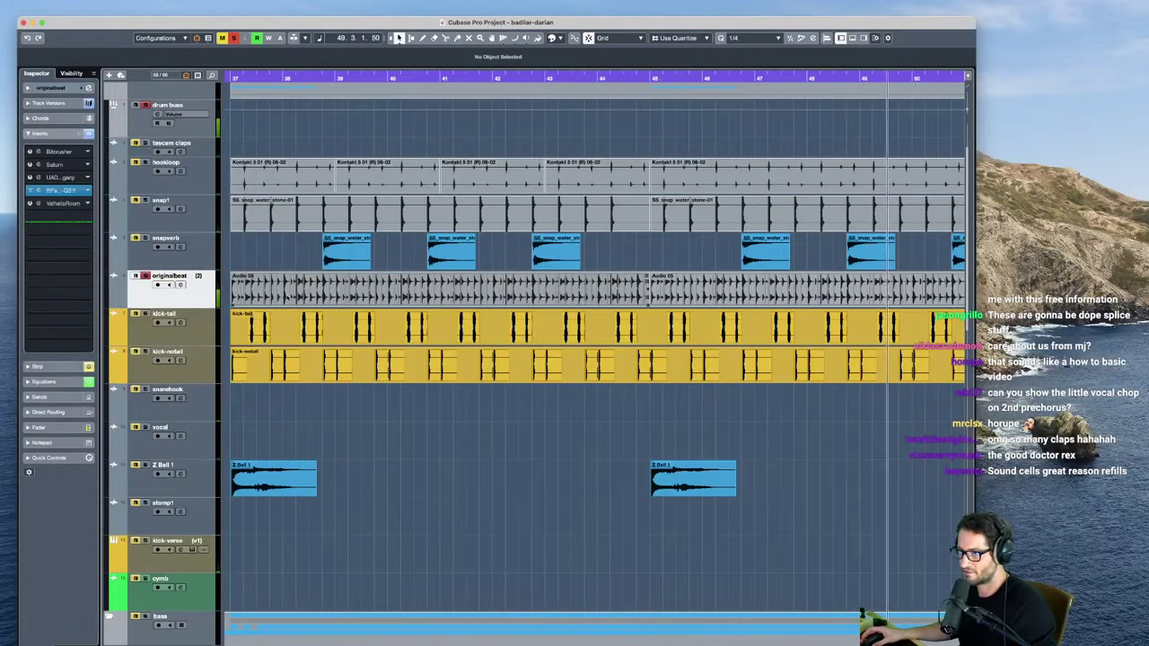
scroll(278, 296, left, 3)
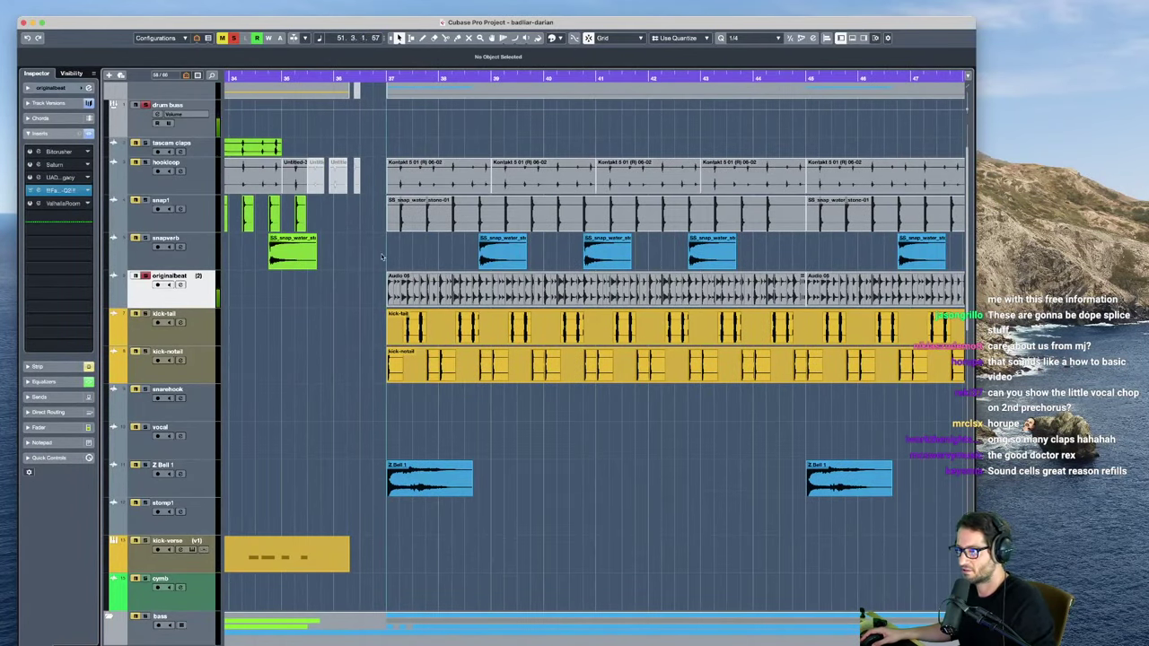
Step: Play the first hook from around bar 39 and solo the whole drums folder
key(g)
key(g)
key(g)
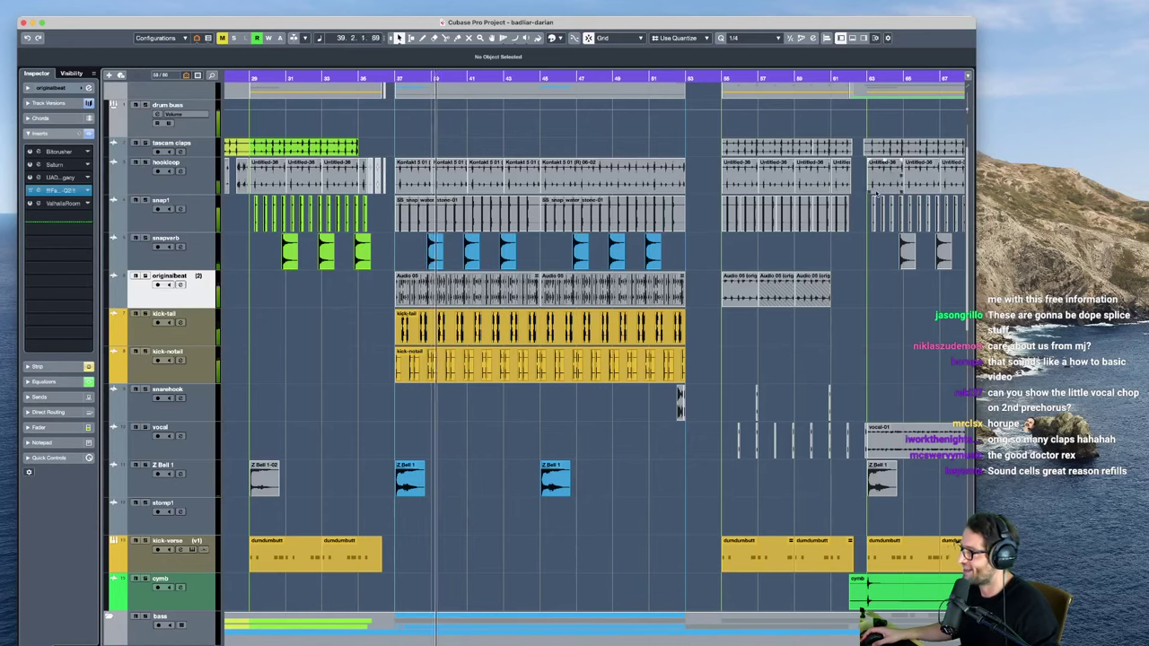
click(189, 260)
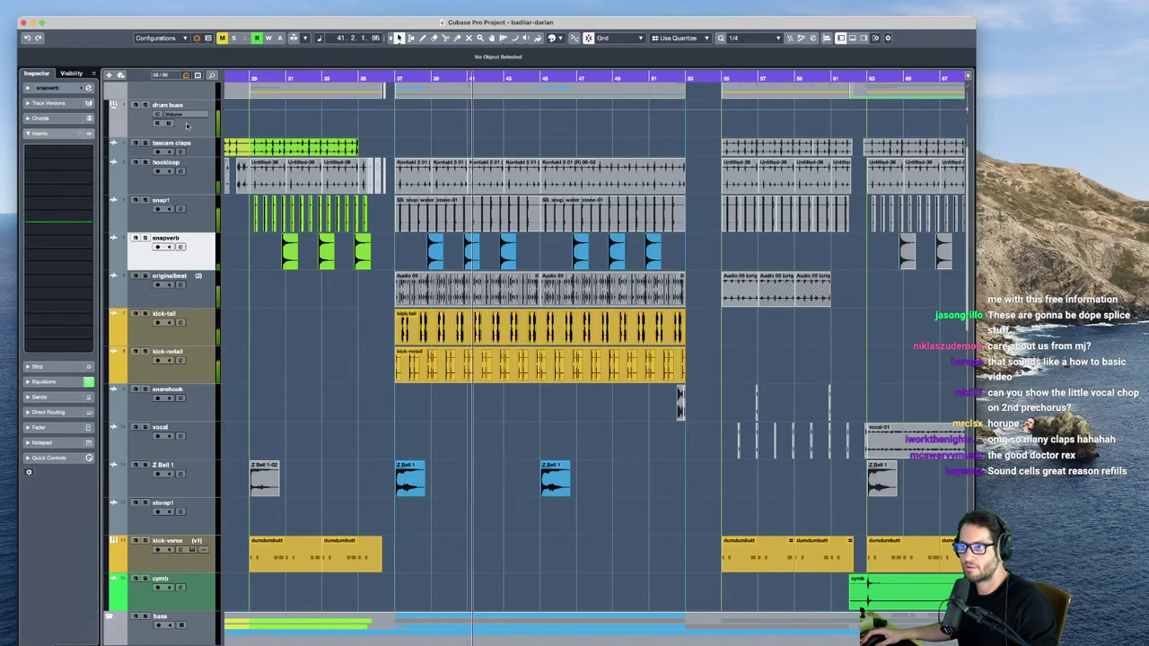
click(203, 88)
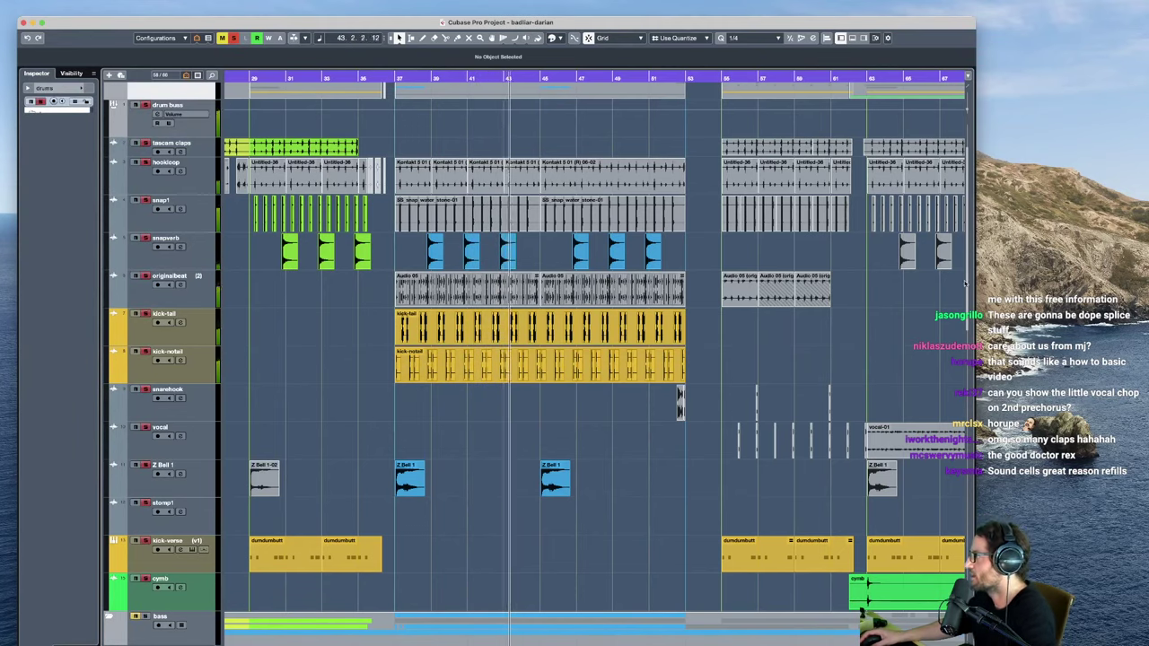
scroll(718, 278, right, 1)
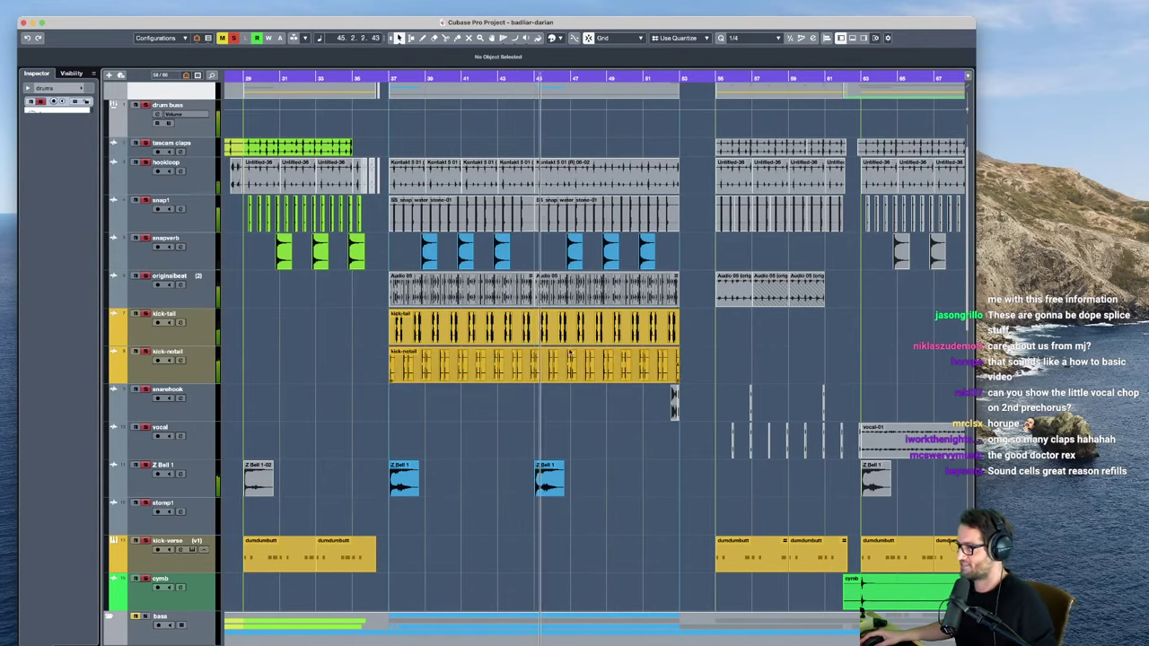
Step: Find the Z Bell 1 hit at bar 45 in the first hook and play it soloed
scroll(492, 425, down, 10)
scroll(503, 422, down, 5)
scroll(516, 408, up, 15)
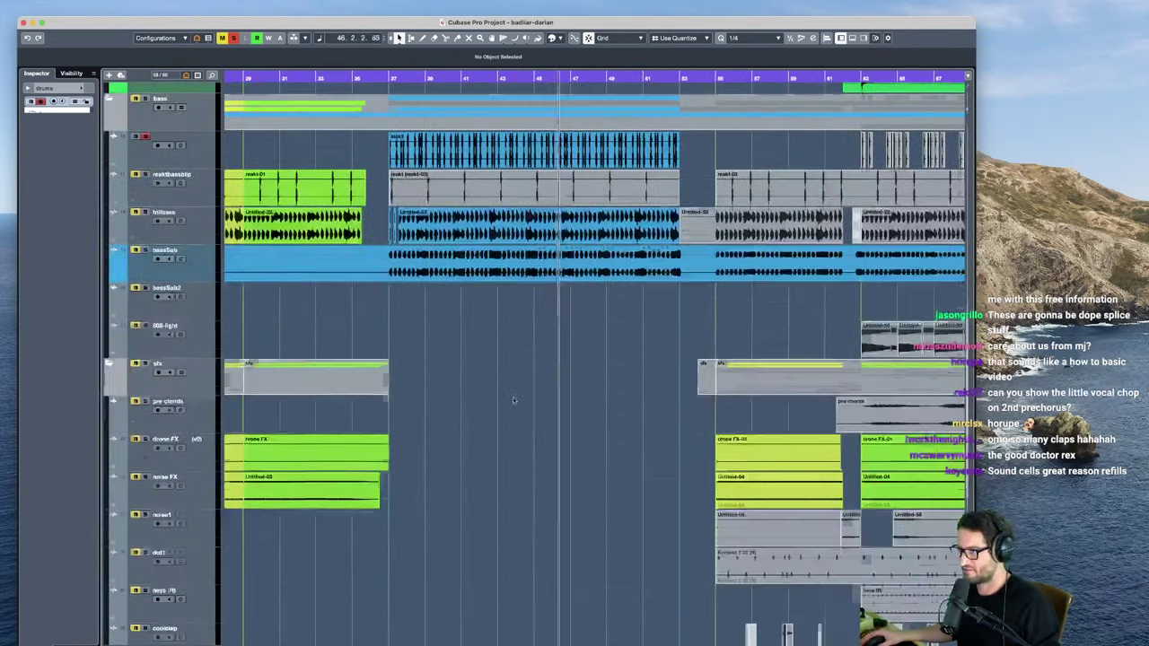
key(h)
key(h)
key(h)
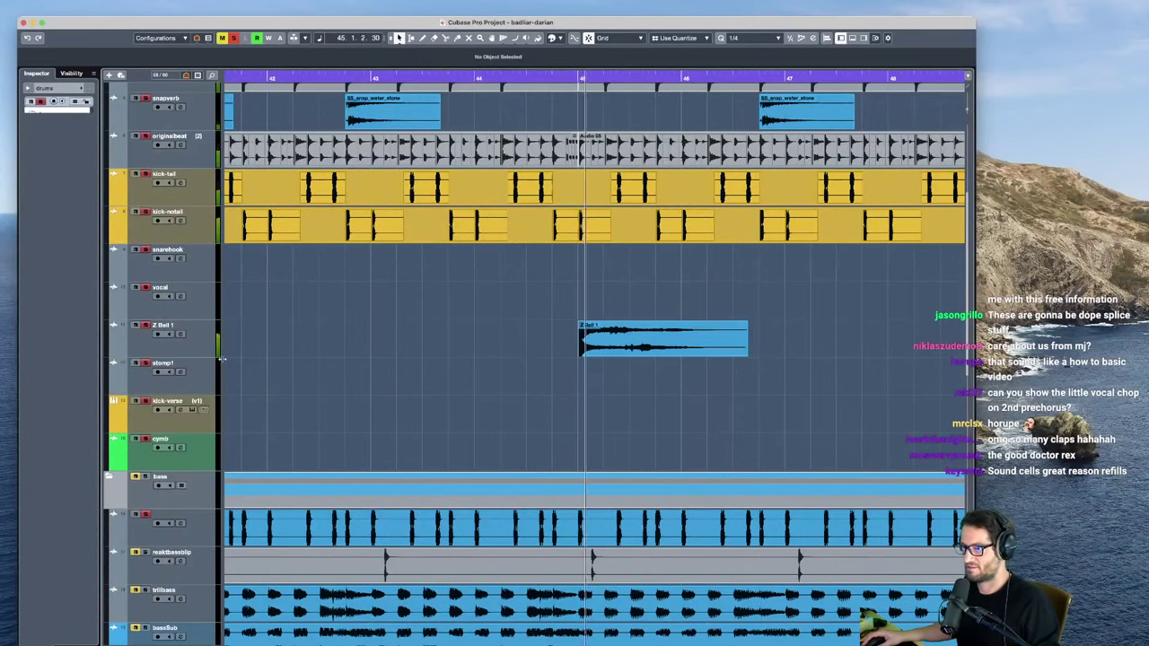
click(191, 344)
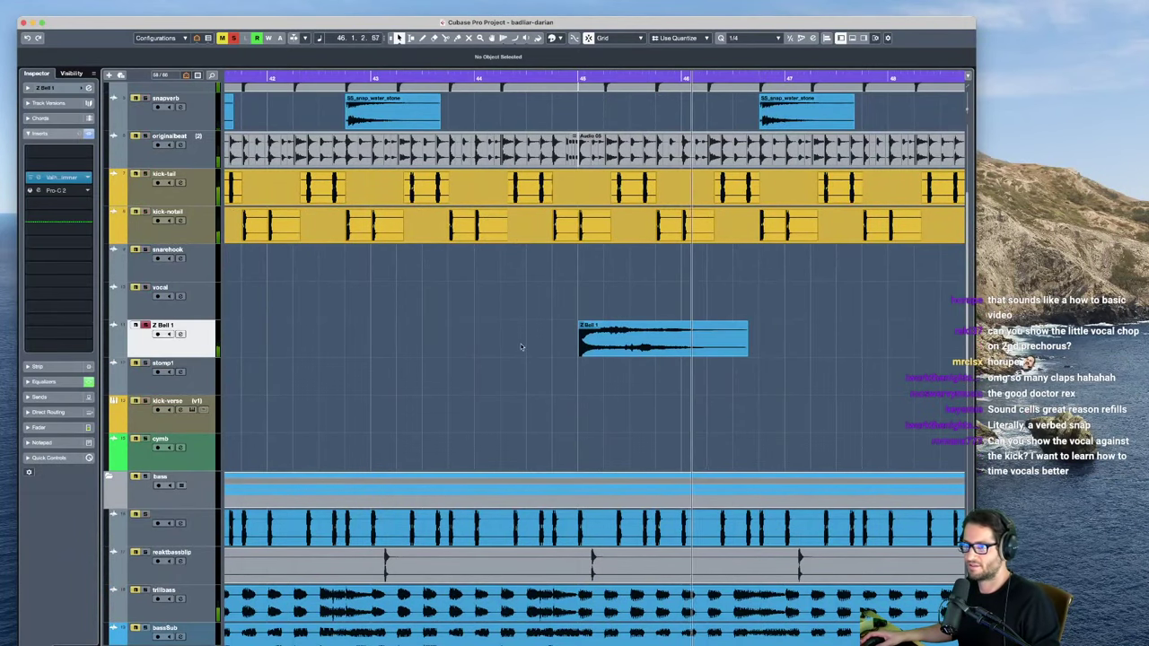
Step: Inspect the ValhallaShimmer reverb on Z Bell 1, toggle its bypass to compare the sound, and close the plug-in
click(59, 177)
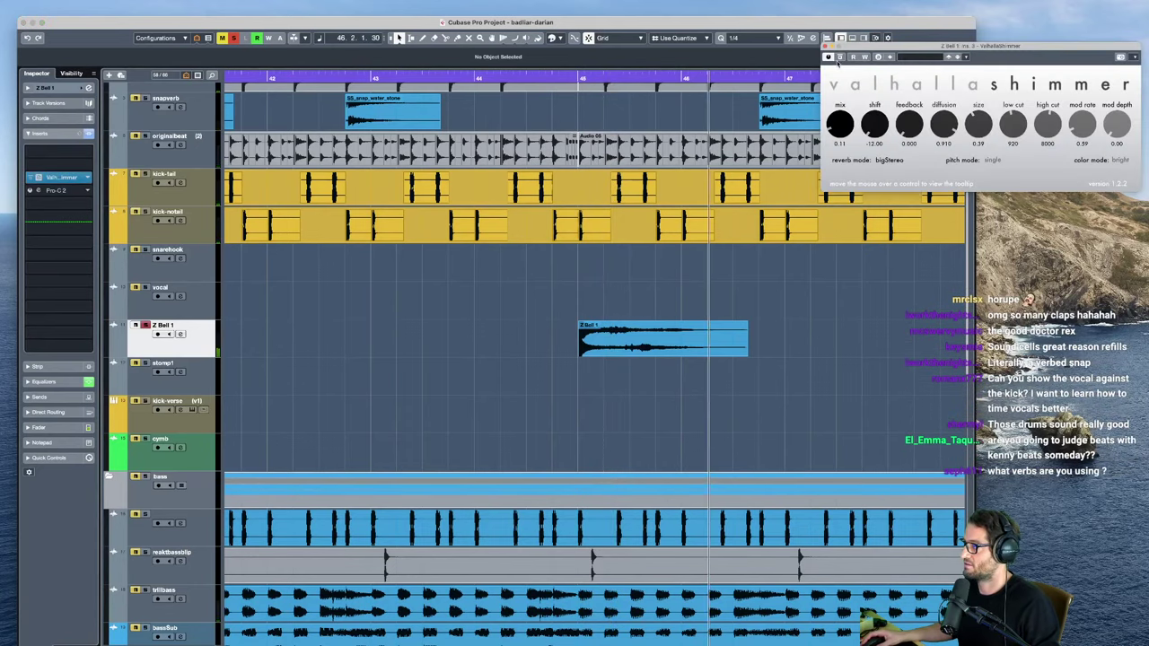
click(839, 58)
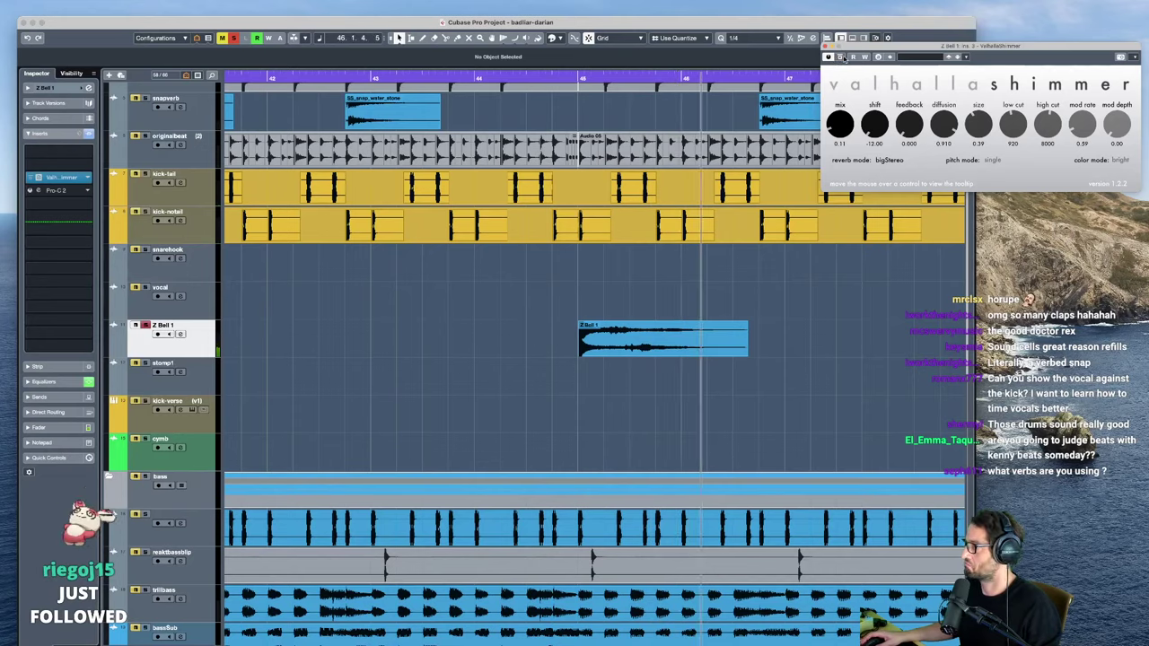
click(828, 46)
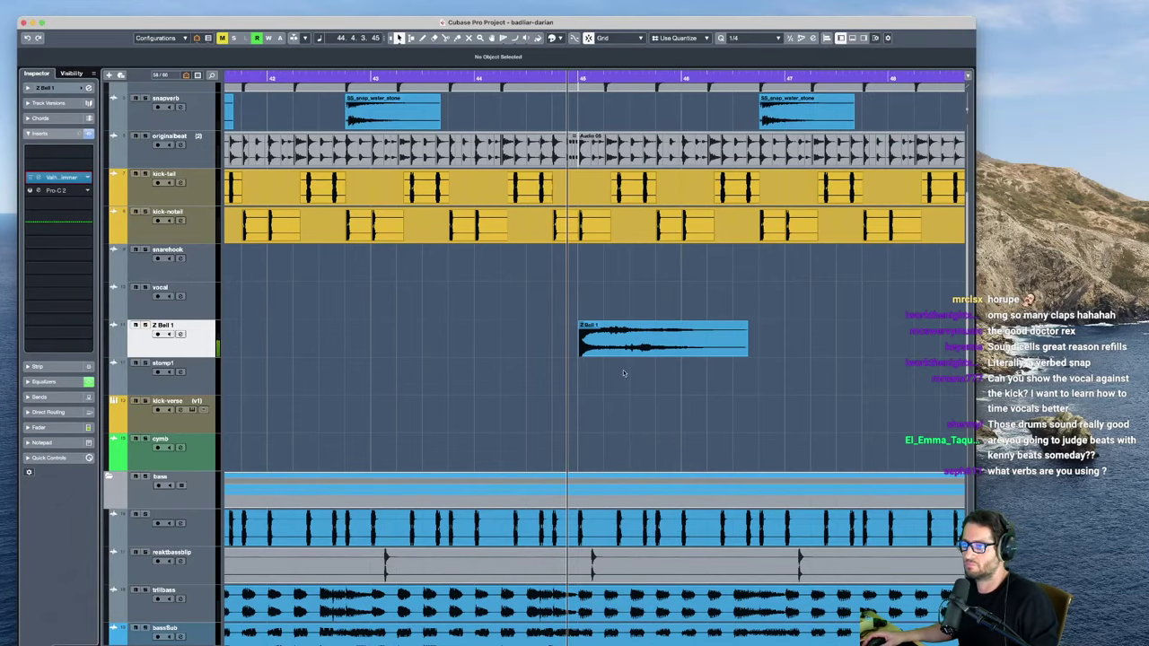
Step: Play the snarehook fill soloed at the end of the first hook, around bar 52
key(g)
key(g)
click(830, 295)
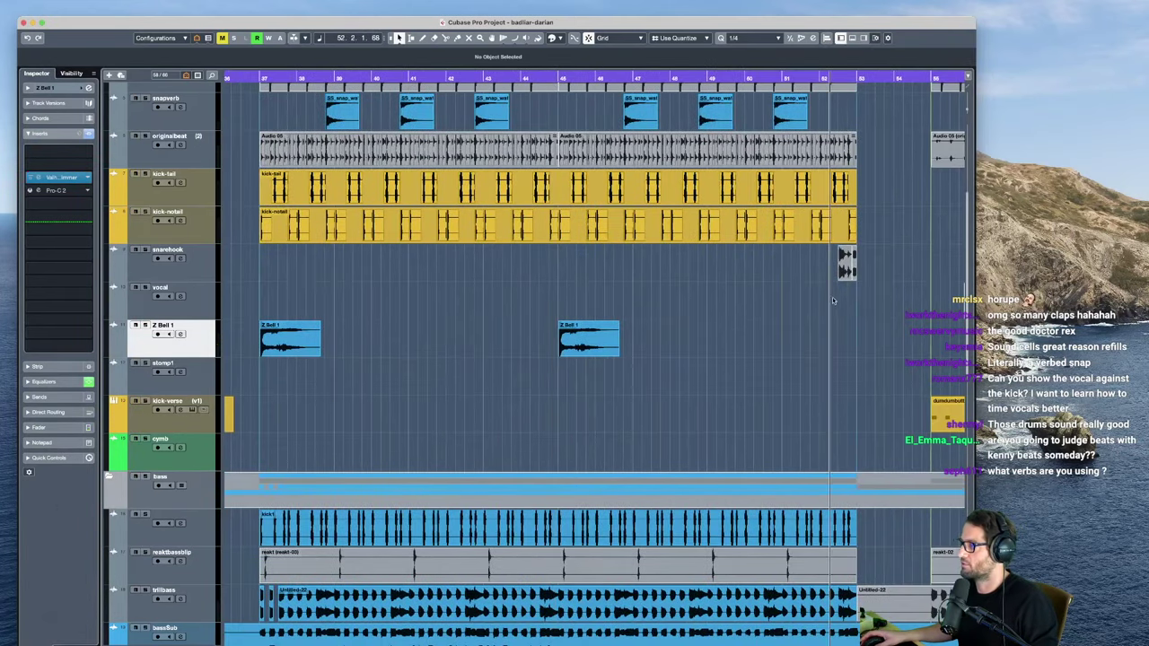
click(170, 262)
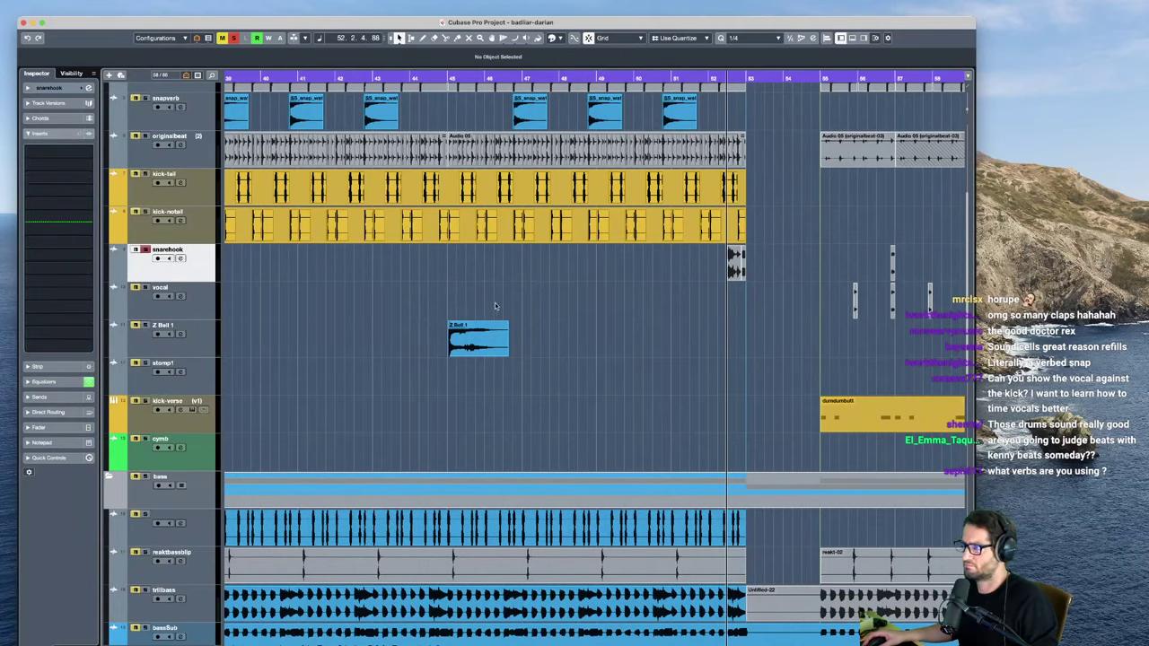
Step: Examine how the drum, bass, sfx and vocal tracks are laid out across the whole arrangement
key(shift+f)
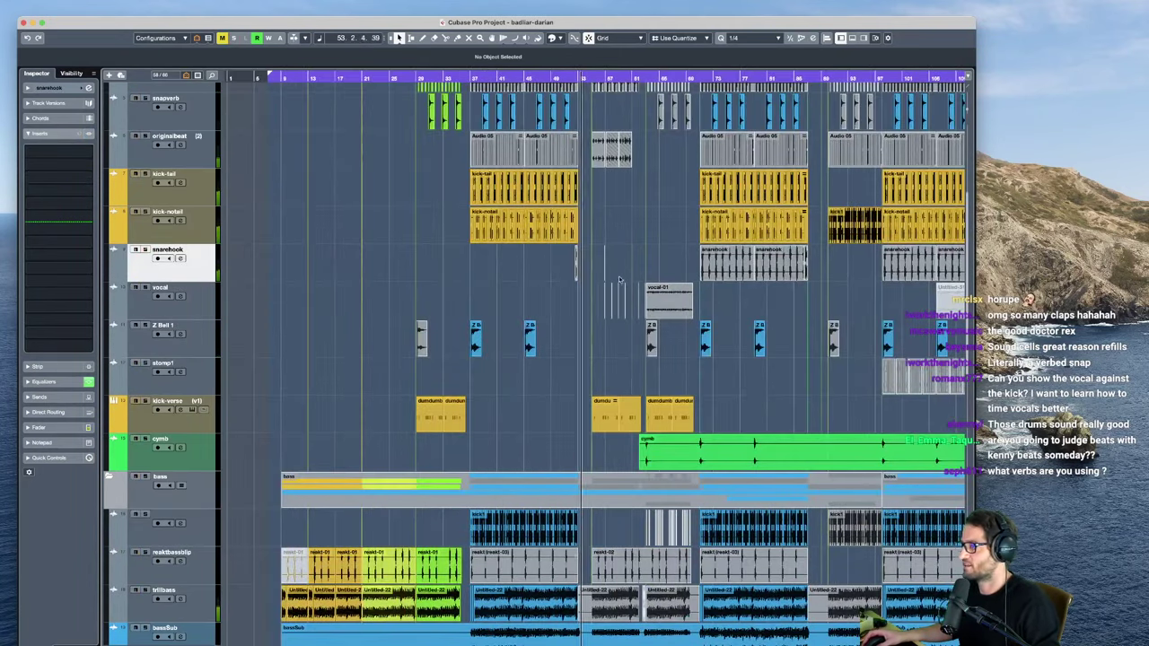
scroll(626, 302, up, 2)
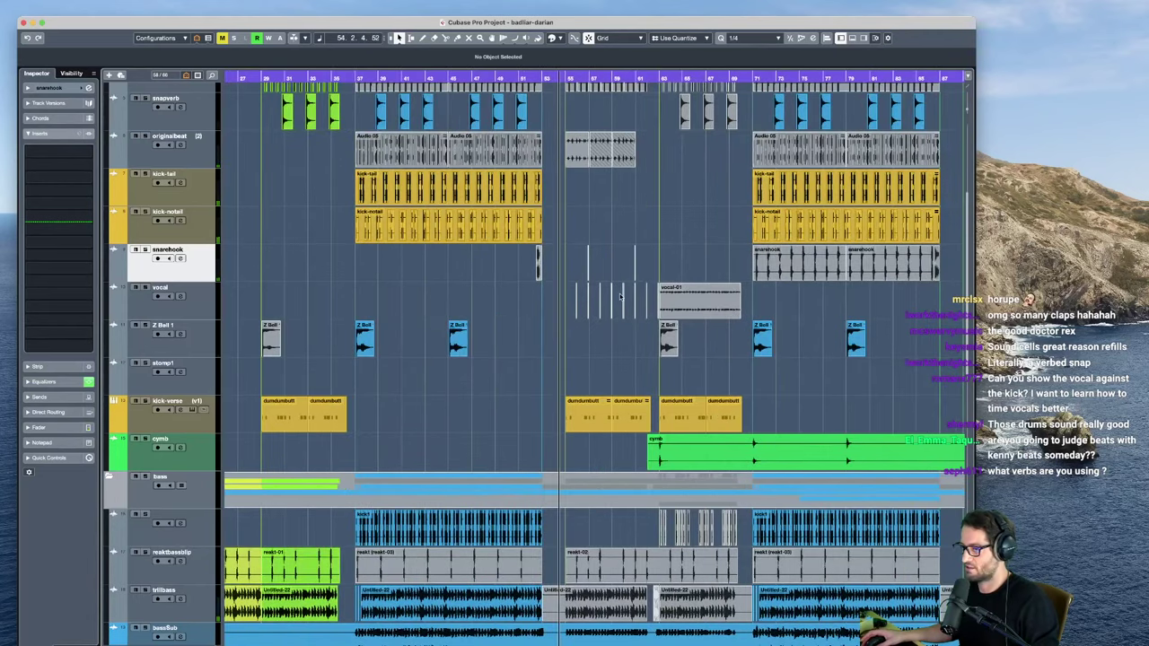
scroll(593, 255, up, 3)
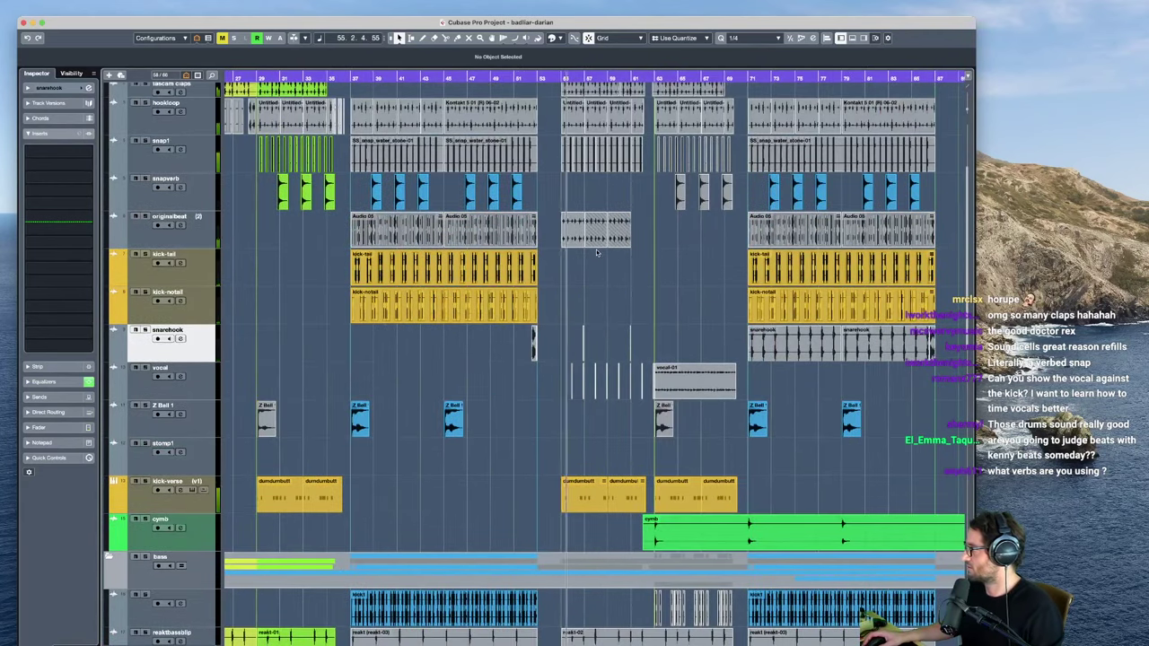
scroll(555, 315, down, 5)
scroll(555, 315, left, 5)
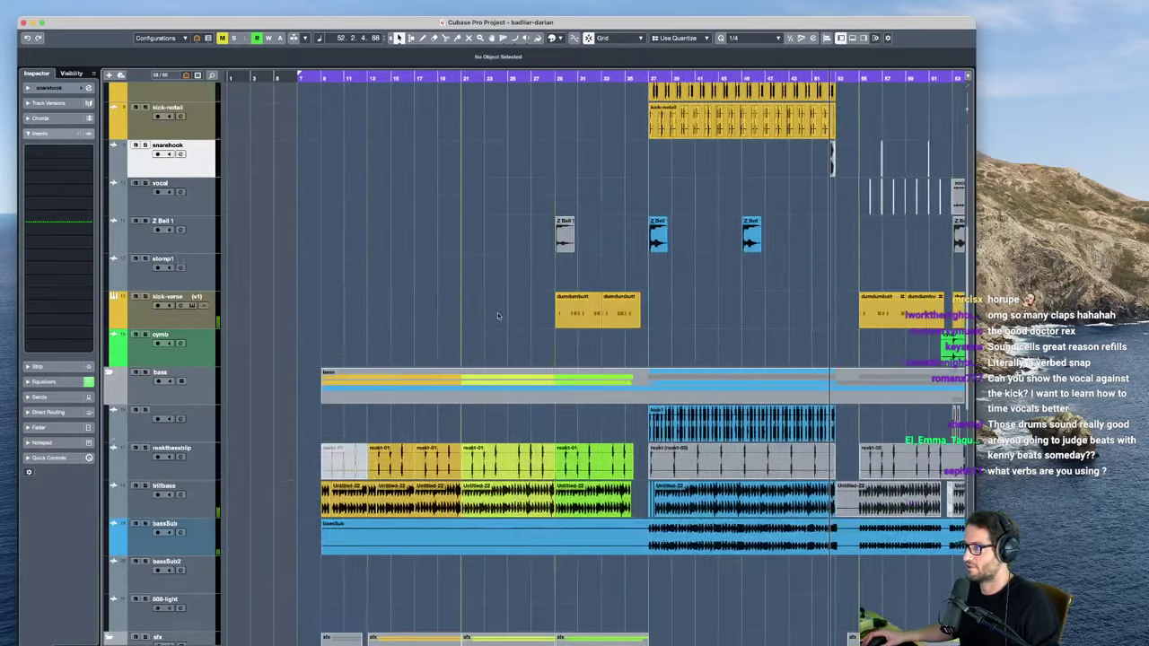
scroll(556, 315, down, 8)
scroll(656, 333, down, 6)
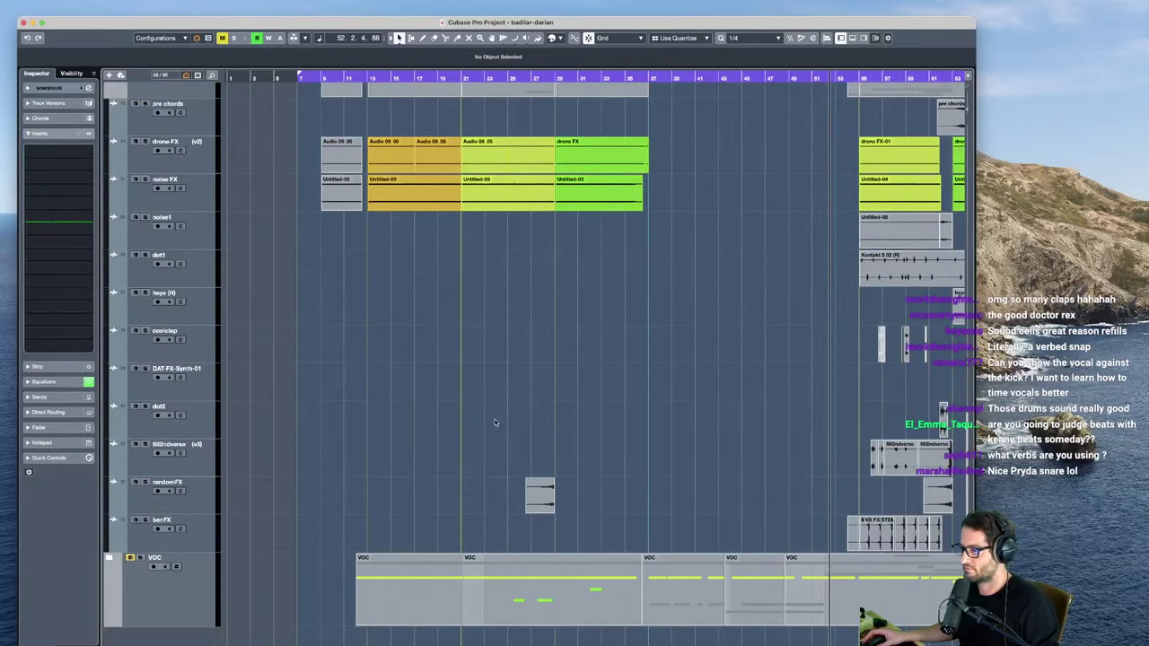
scroll(656, 334, up, 15)
scroll(656, 334, up, 10)
scroll(664, 323, right, 3)
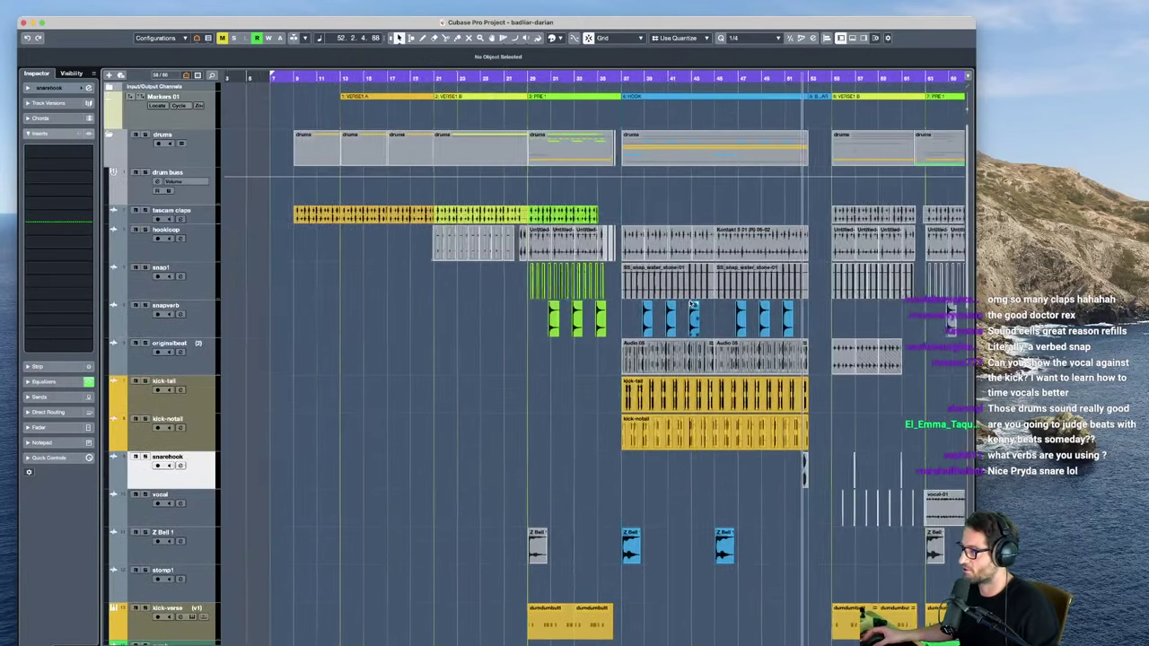
scroll(674, 312, right, 5)
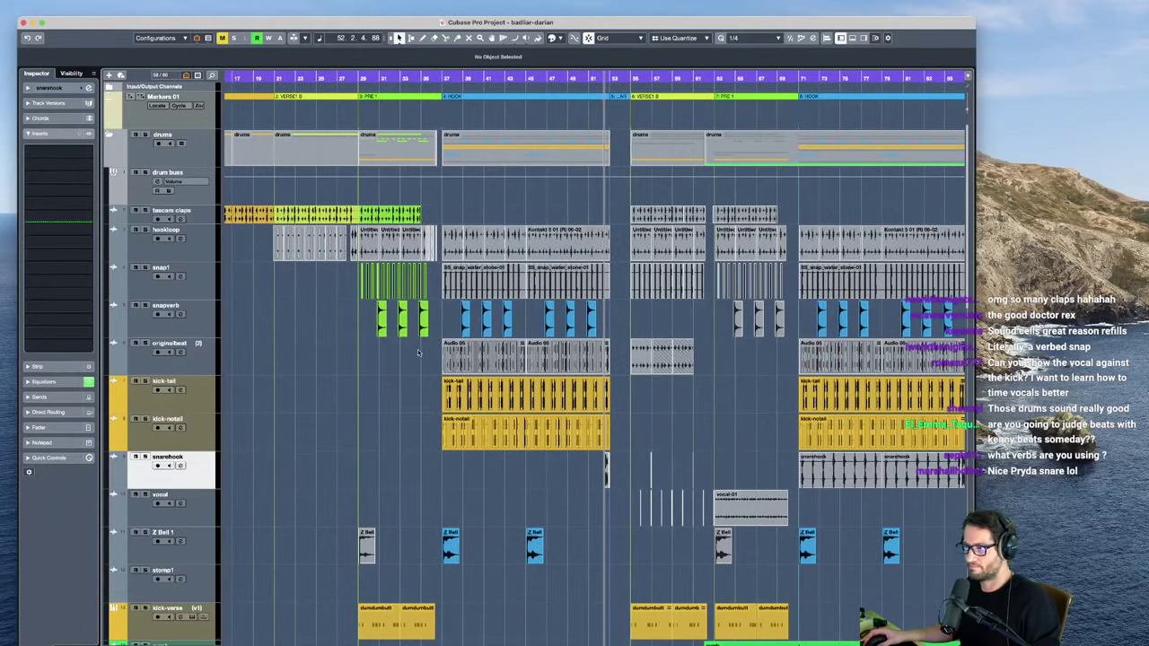
Step: Solo the snapverb track and play its reverb snap hits in the first hook
click(129, 311)
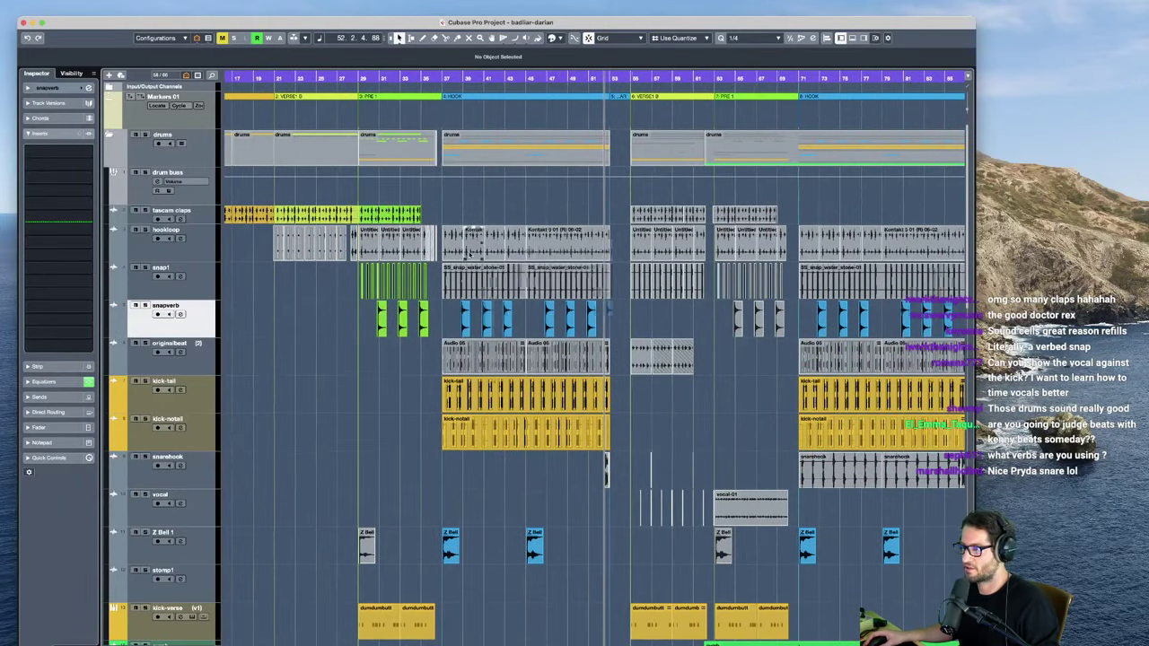
scroll(468, 231, up, 5)
key(s)
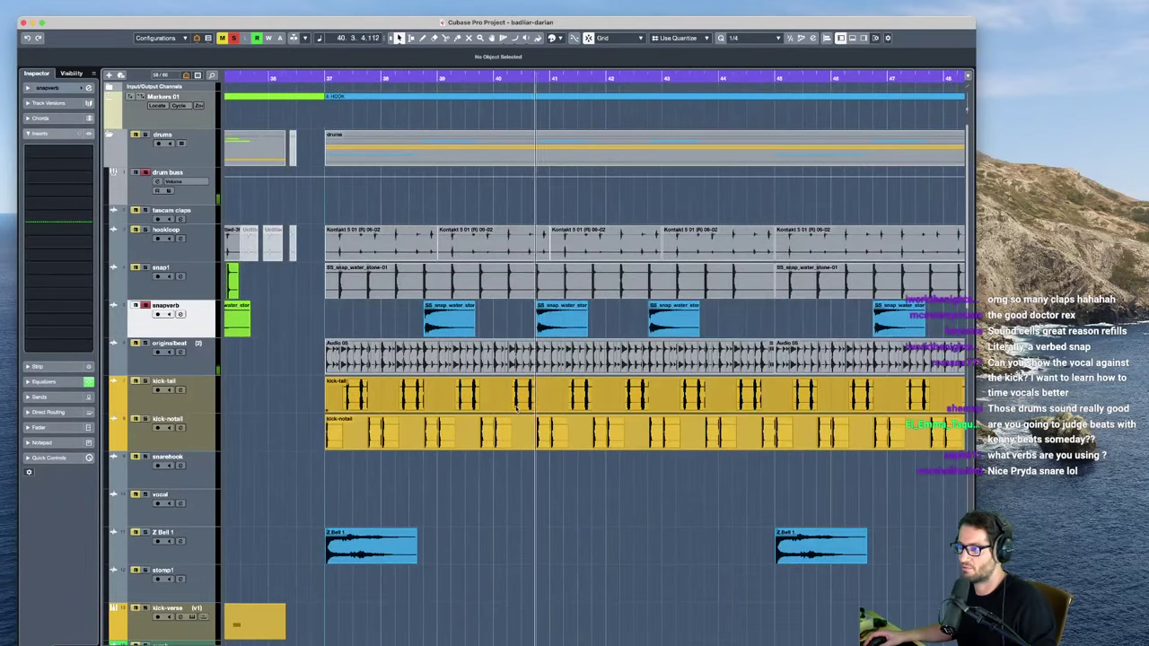
Step: Play kick-tail and kick-notail soloed together in the first hook, and open the Ozone 5 Equalizer insert on kick-tail
click(206, 385)
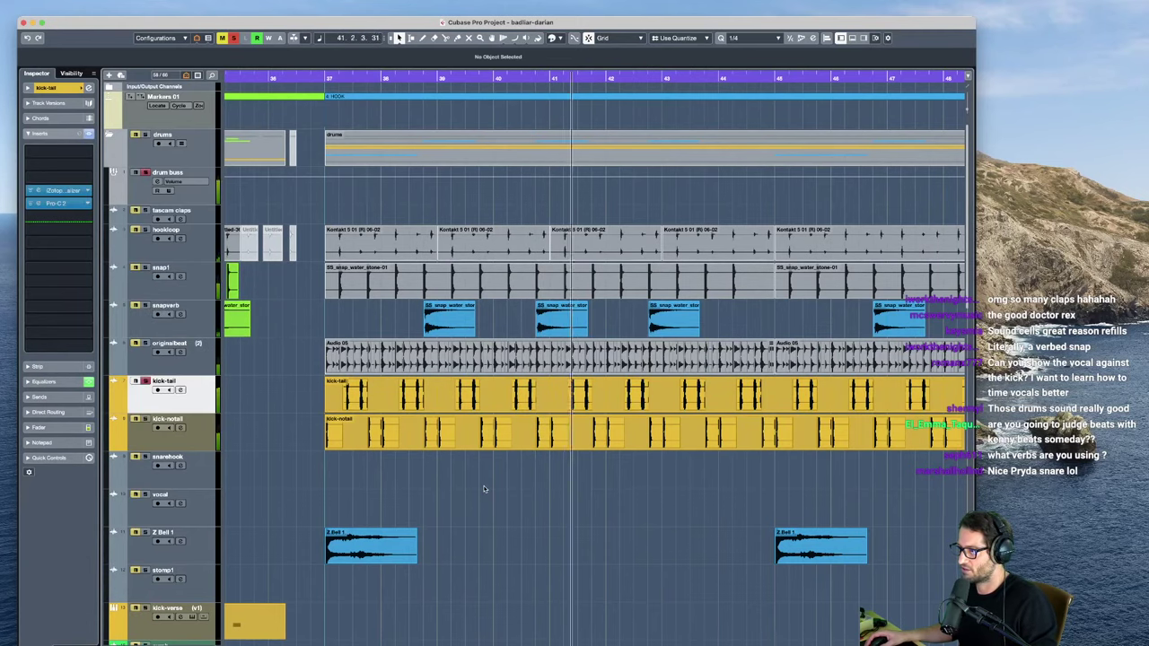
key(shift+Down)
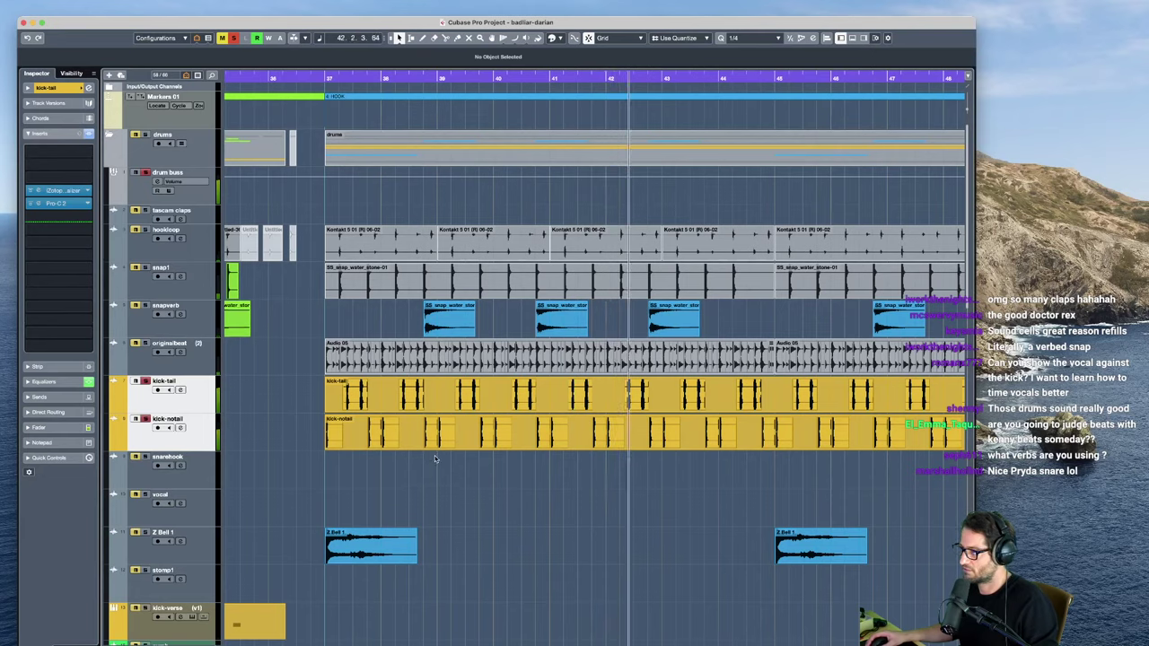
key(space)
super+click(209, 422)
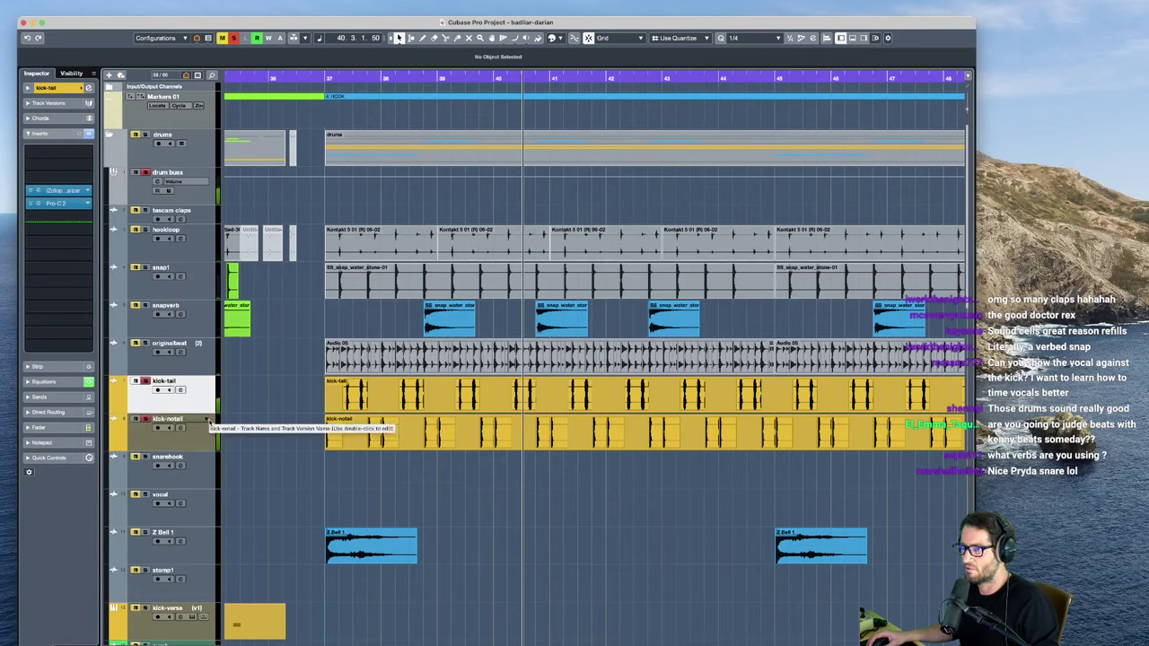
click(70, 191)
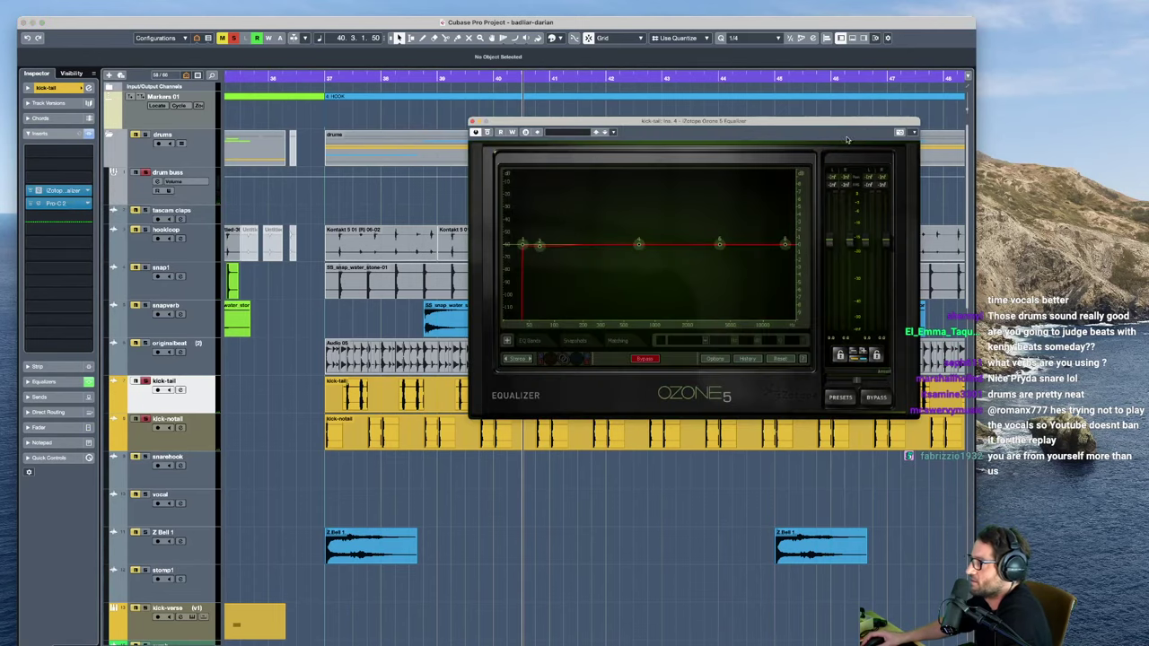
Step: Inspect the brickwall high-pass band in kick-tail's Ozone 5 Equalizer and compare the kicks with the equalizer bypassed and active
drag(840, 126, 932, 37)
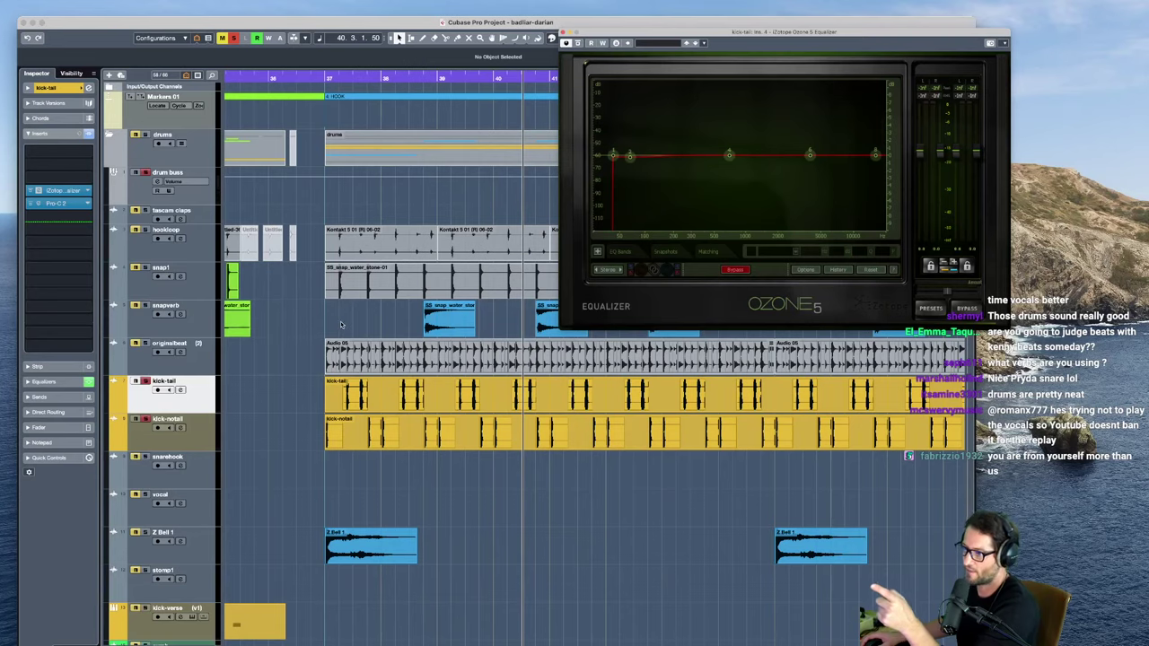
click(613, 156)
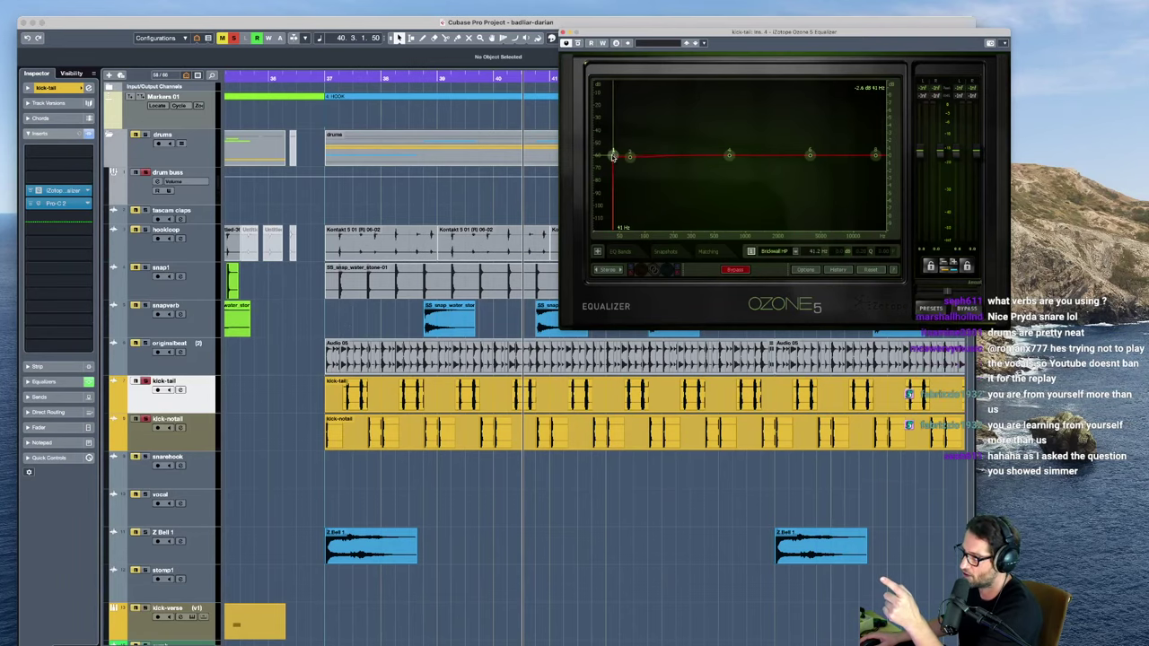
click(34, 190)
click(338, 316)
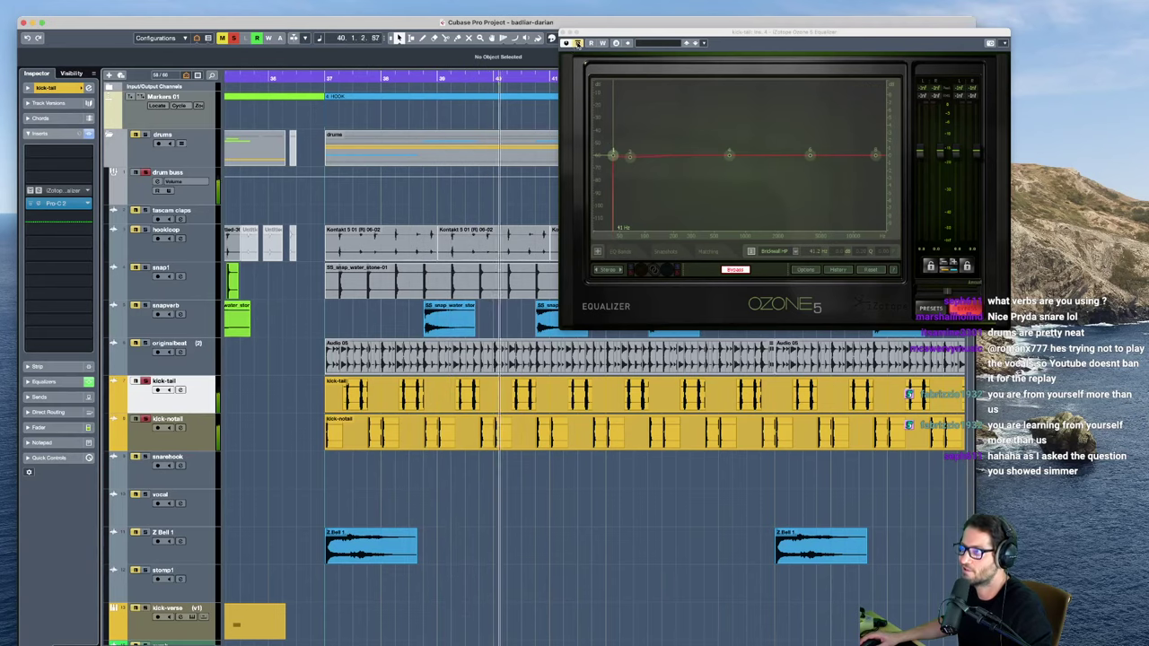
click(590, 73)
key(space)
key(space)
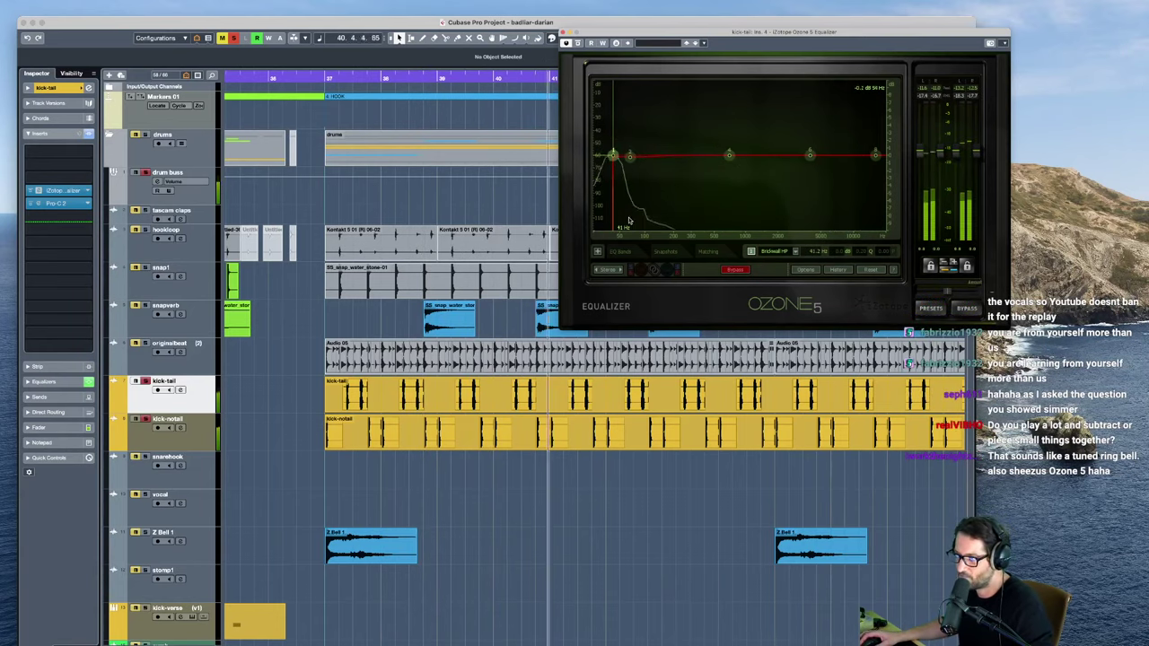
key(space)
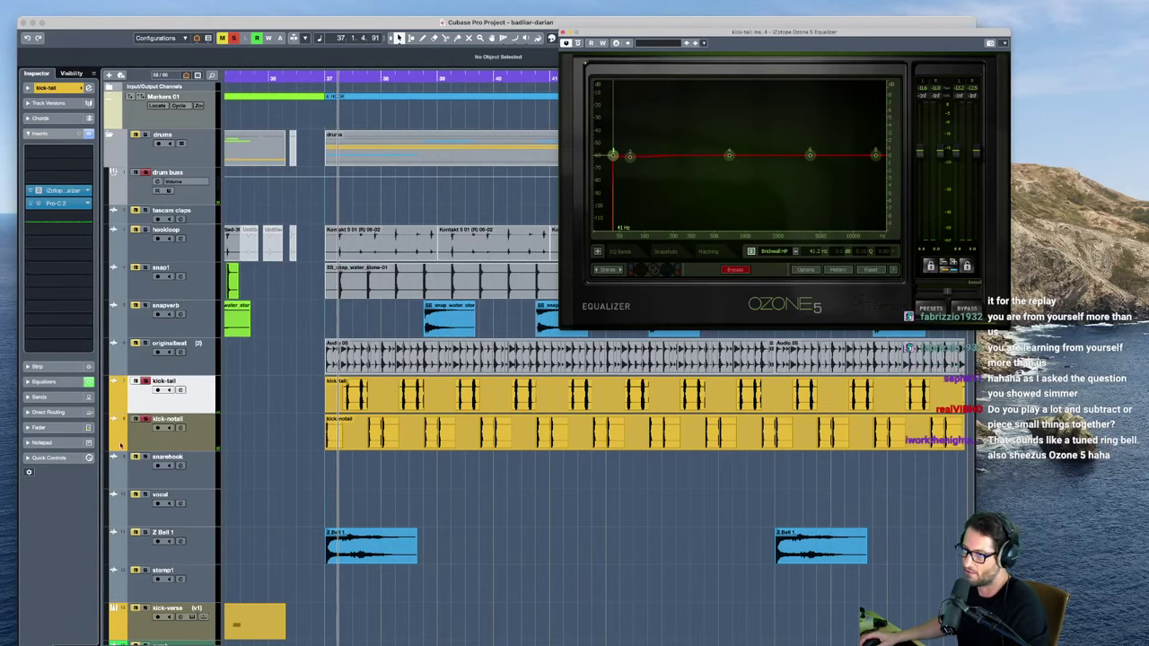
Step: Play the soloed kicks from bar 37, view kick-notail's Ozone 5 Equalizer, and close both equalizer windows
click(319, 422)
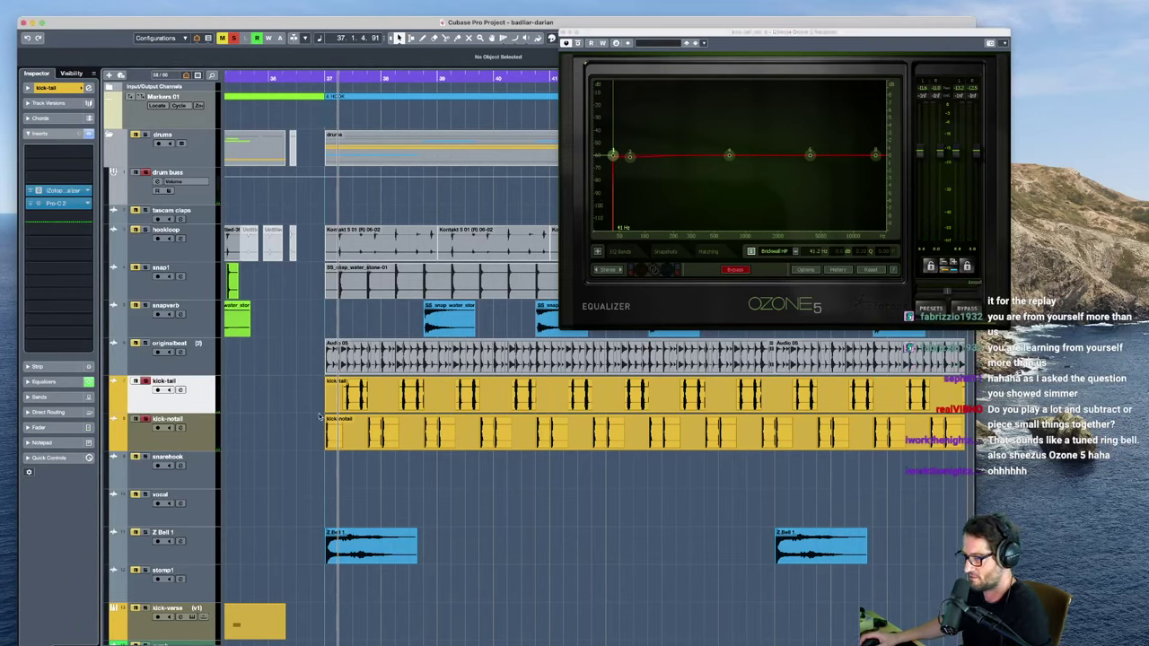
click(191, 445)
key(space)
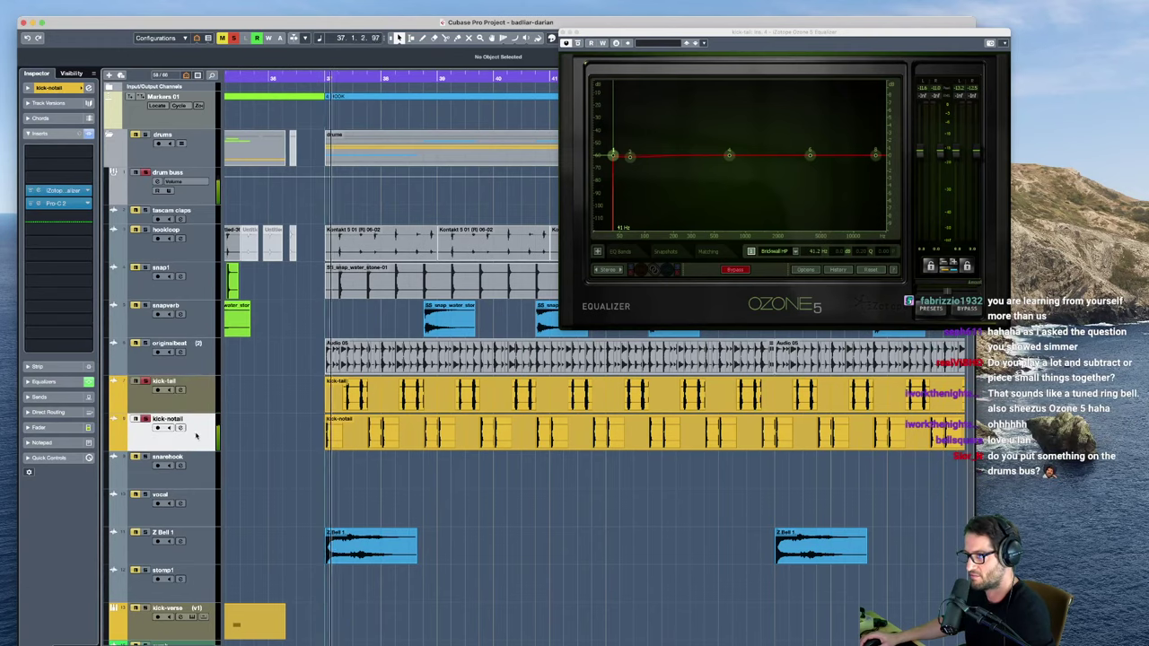
click(76, 194)
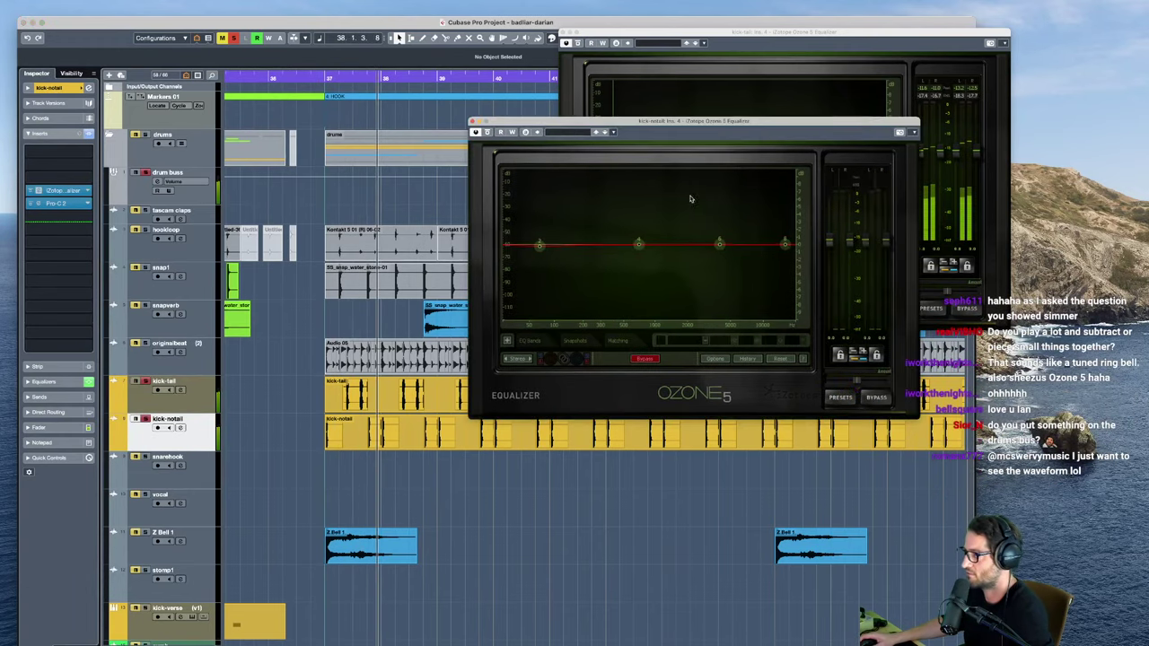
click(474, 122)
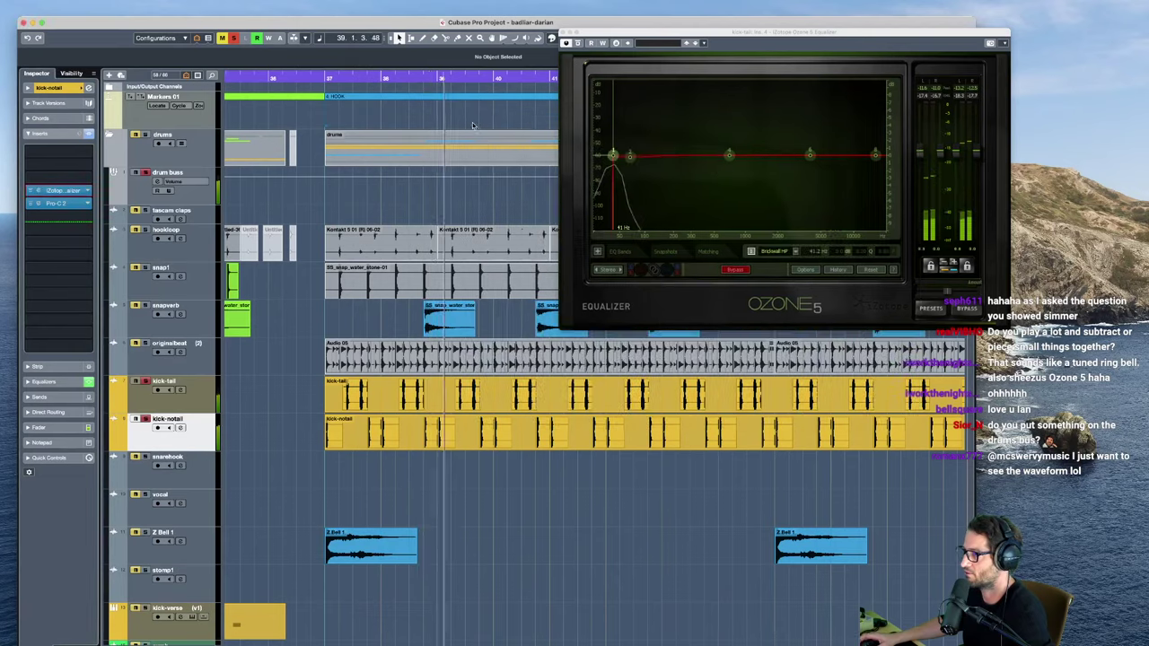
click(564, 34)
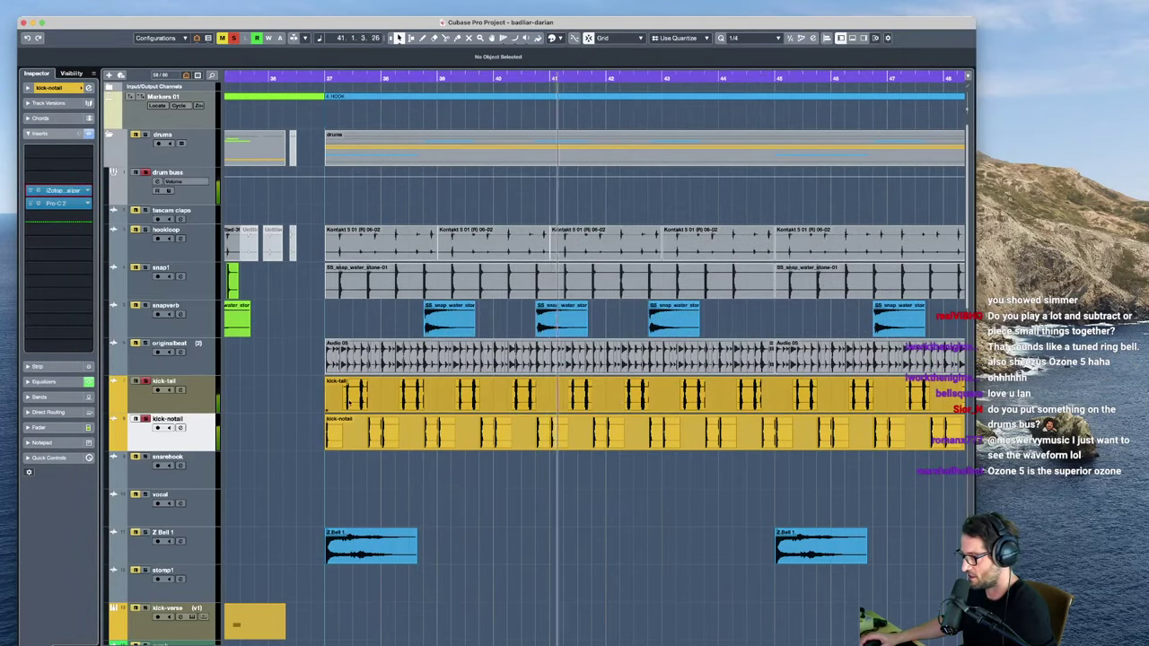
Step: Select kick-tail and play the start of the first hook with the kick solos turned off
click(195, 403)
key(space)
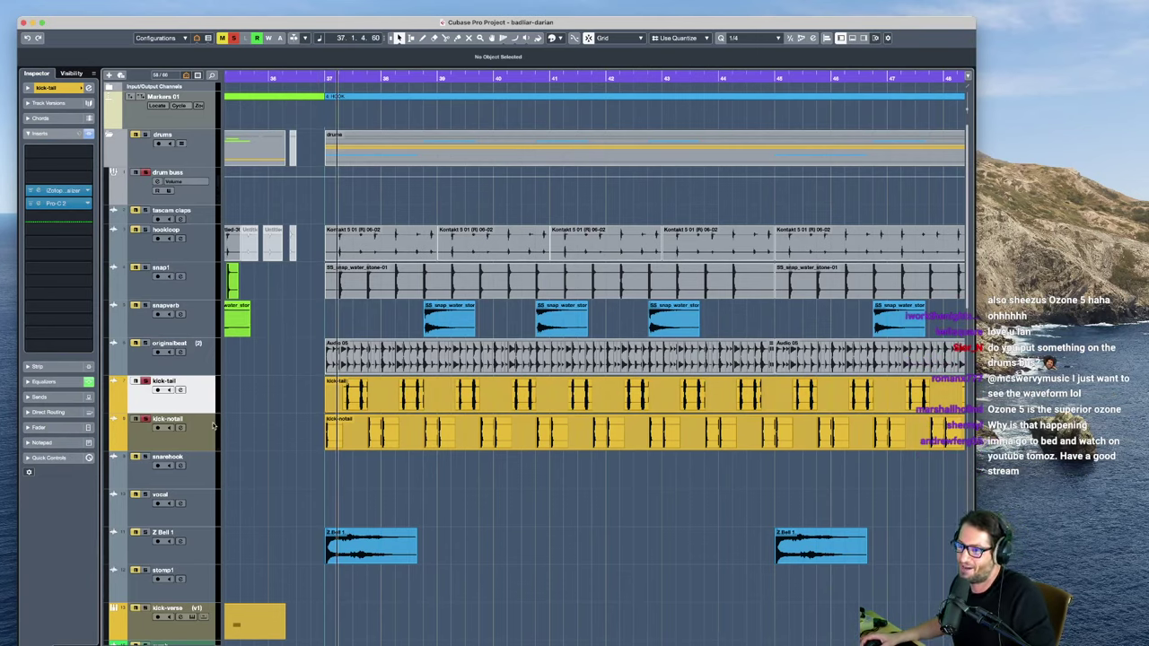
click(254, 425)
key(Up)
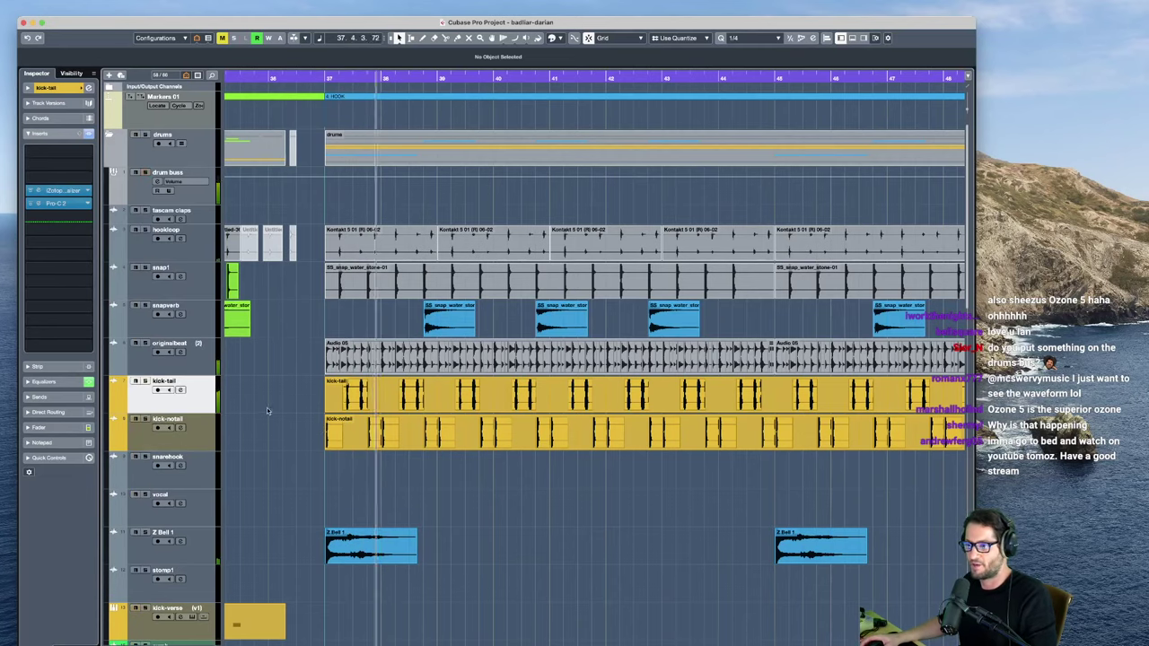
Step: With both kick tracks selected and soloed, bypass kick-tail's Ozone 5 Equalizer and insert FabFilter Pro-Q 3 in the slot before it
shift+click(240, 418)
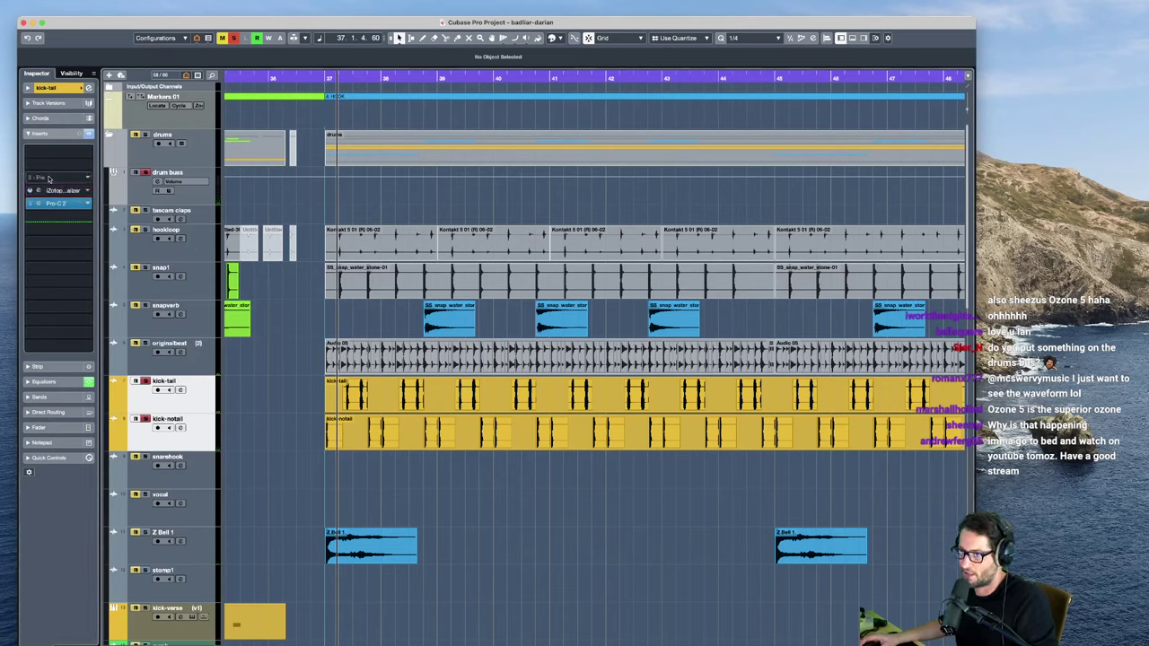
click(58, 191)
text(pro-q)
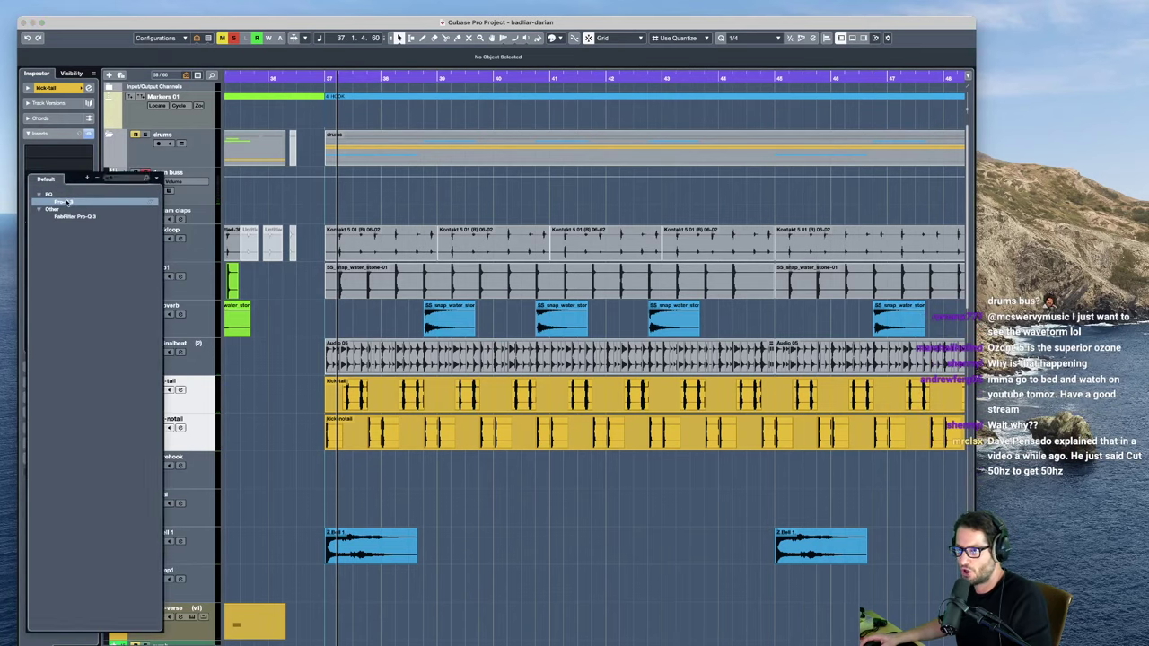
key(Return)
Step: Add a Brickwall low cut at about 42 Hz in kick-tail's Pro-Q 3 while the kicks play
double_click(277, 346)
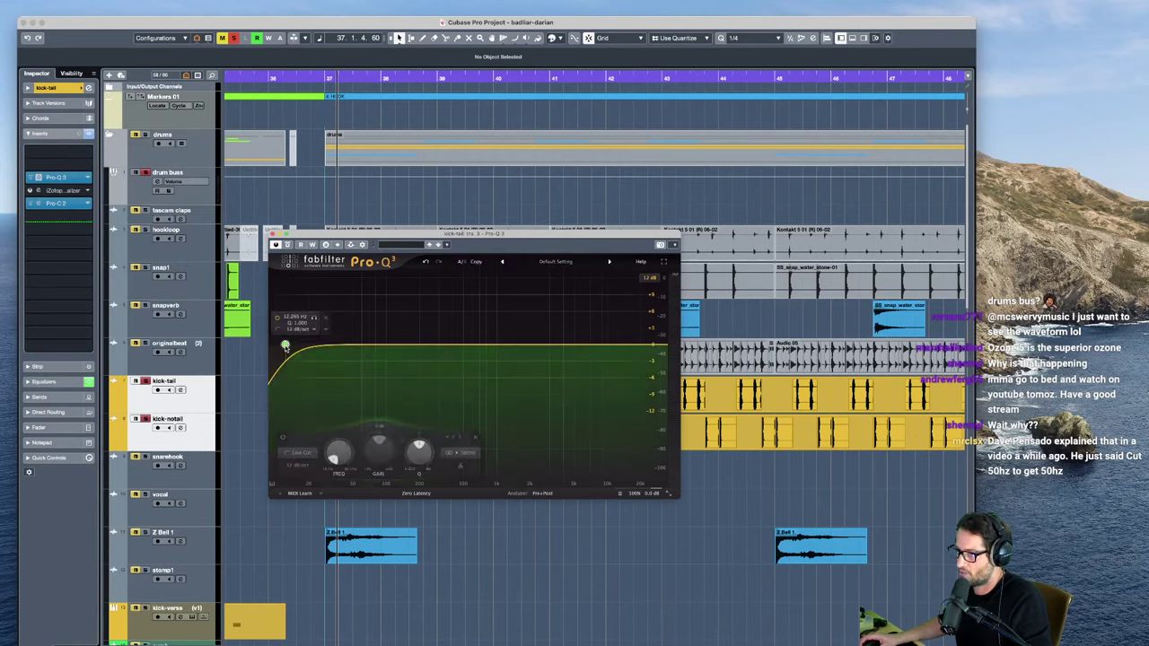
click(308, 329)
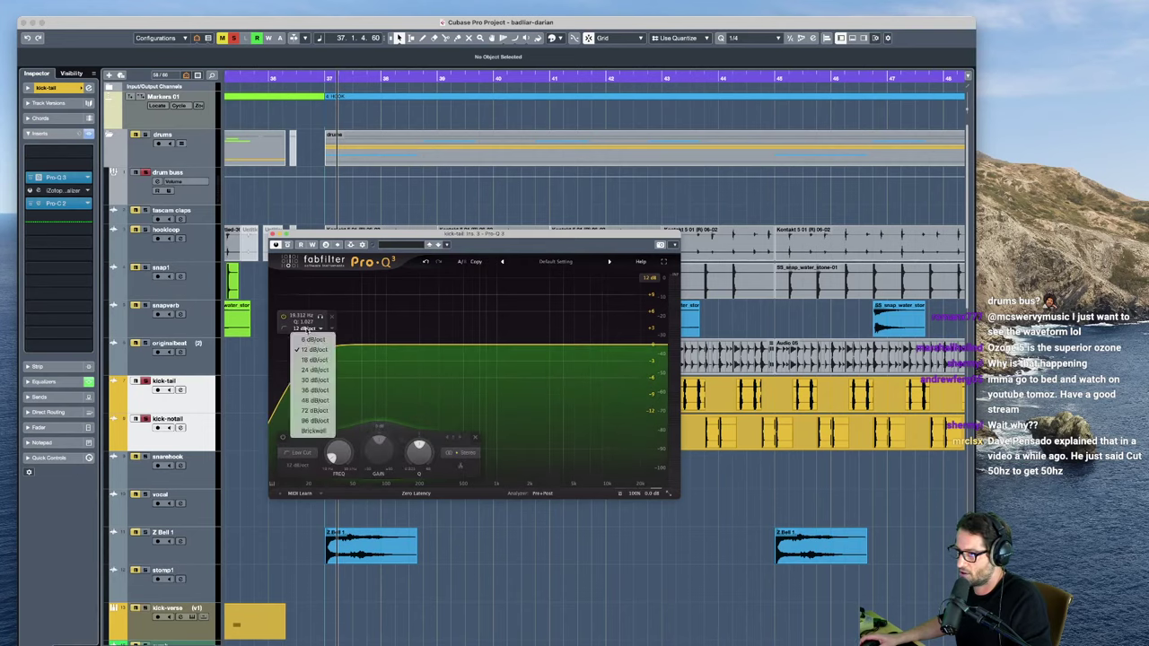
click(313, 430)
key(space)
drag(302, 346, 344, 344)
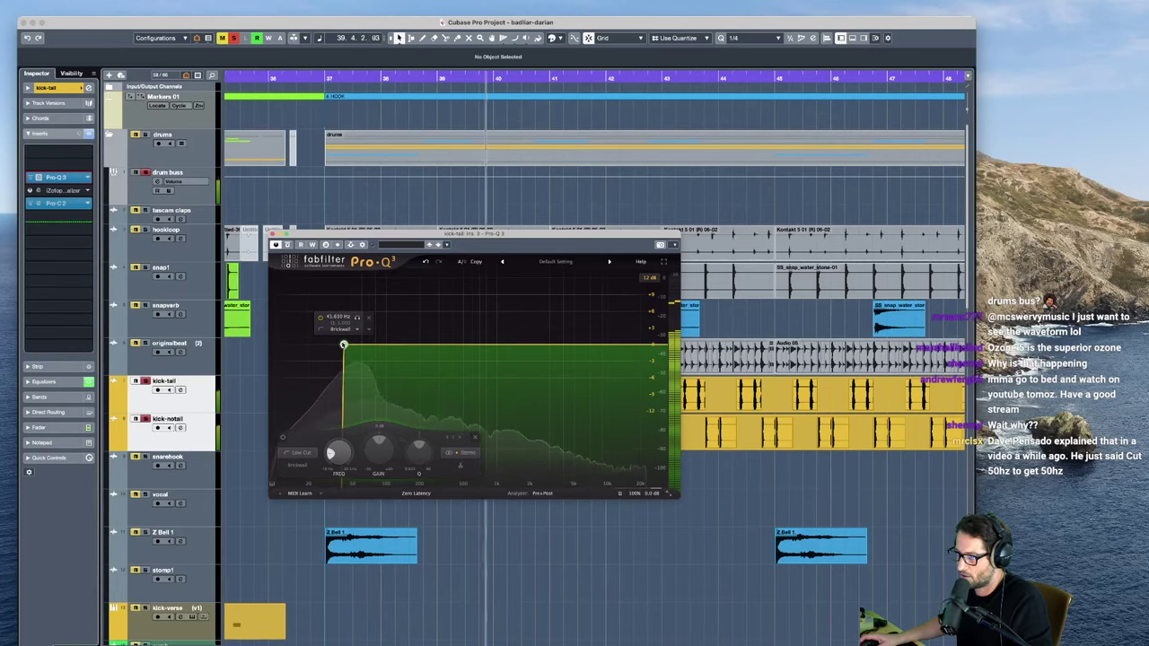
drag(547, 238, 858, 175)
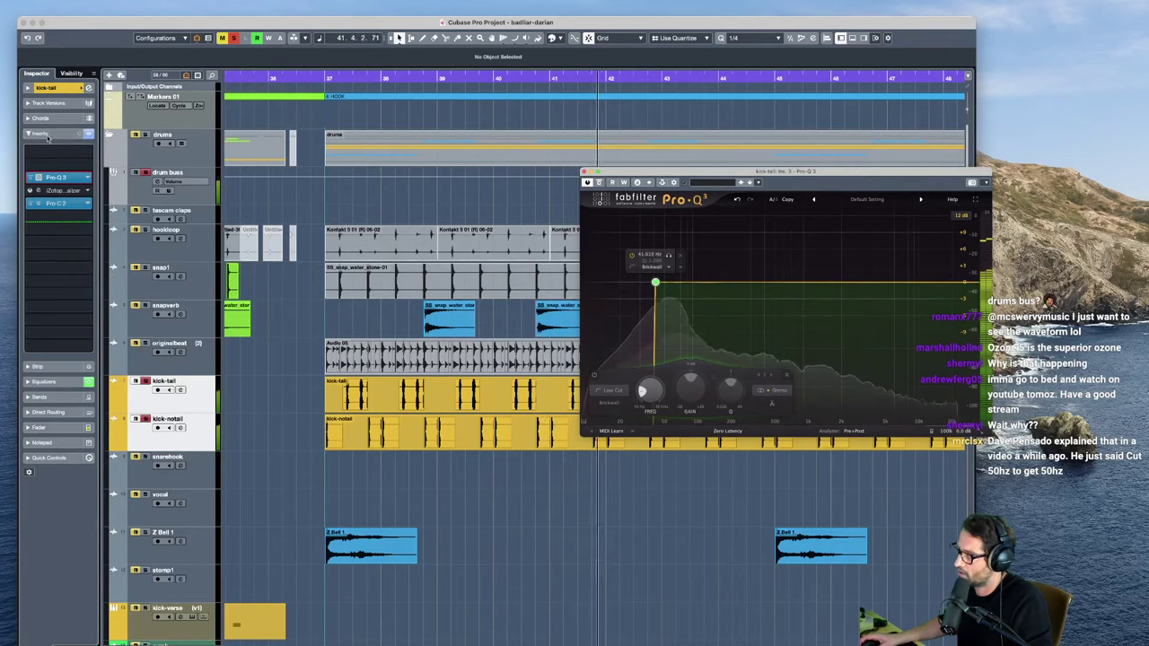
Step: Bypass Pro-Q 3 and re-enable the Ozone 5 Equalizer on kick-tail, play the kicks to compare, and close the Pro-Q 3 window
key(space)
click(32, 192)
key(space)
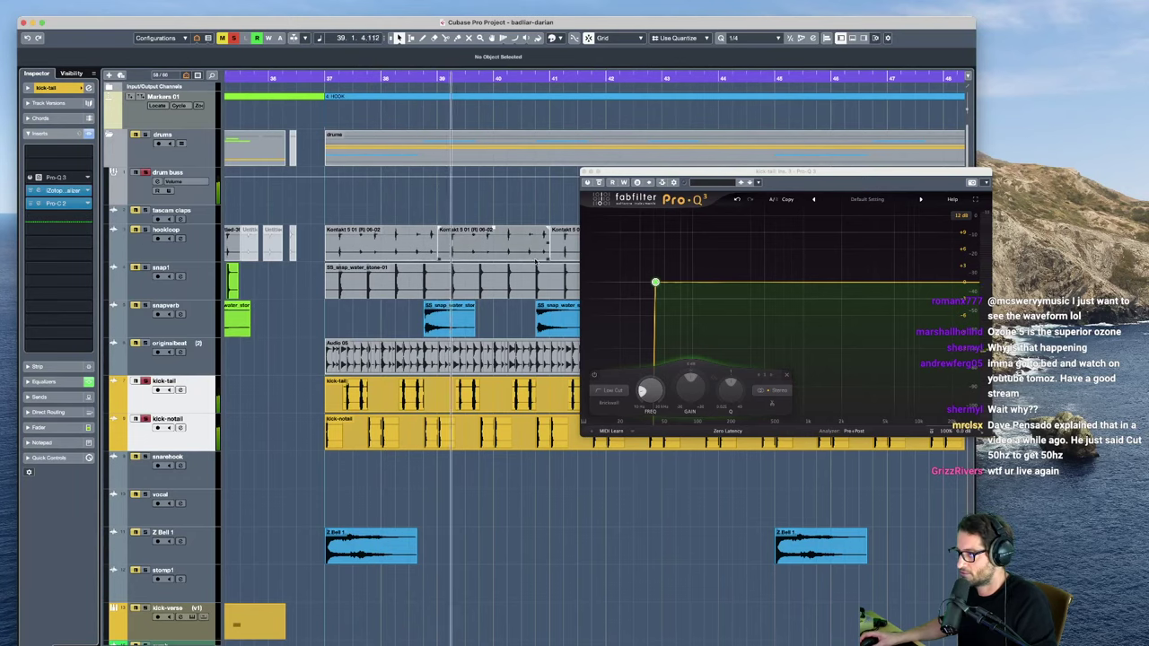
key(space)
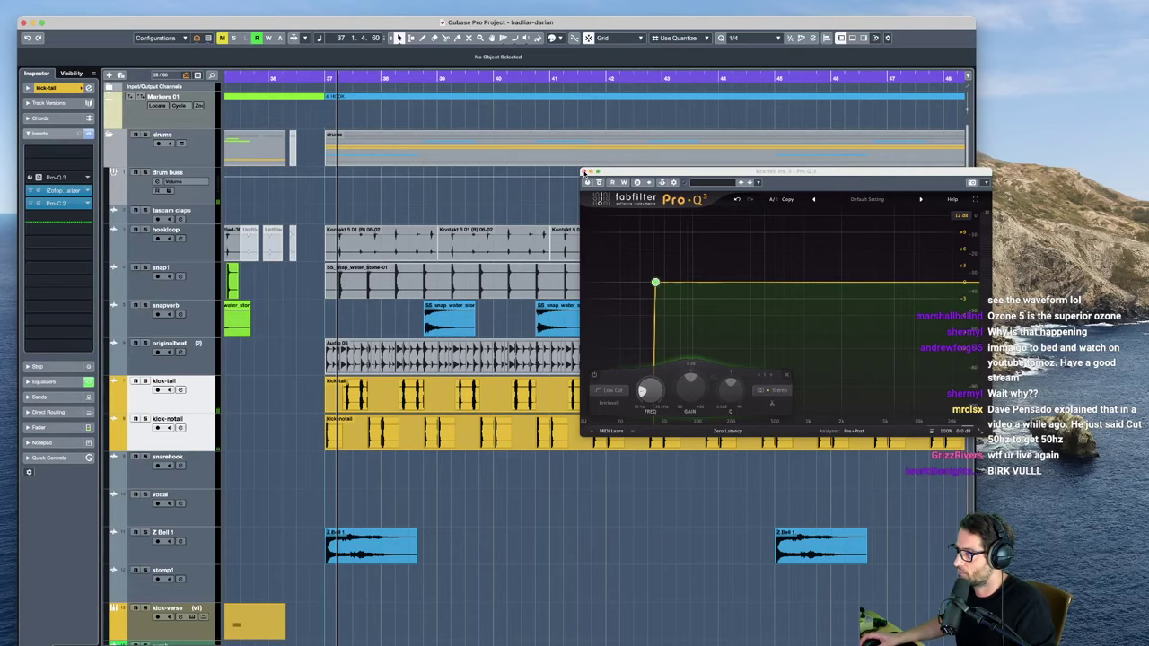
click(583, 171)
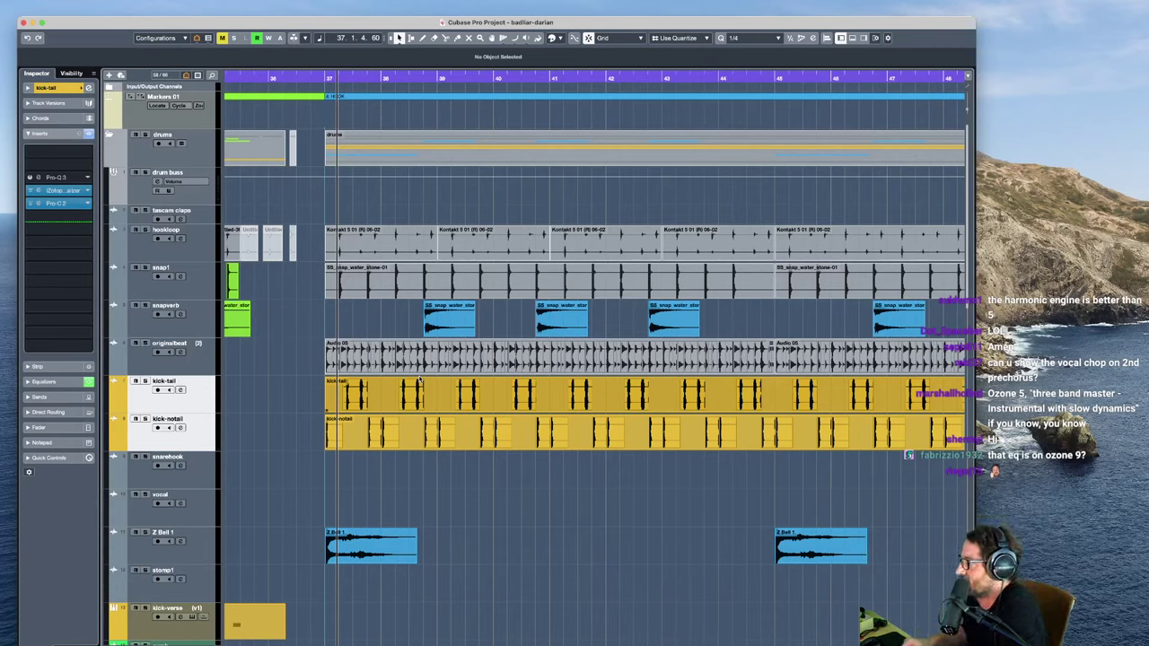
Step: Play the unsoloed arrangement from about bar 81 in the second hook
key(g)
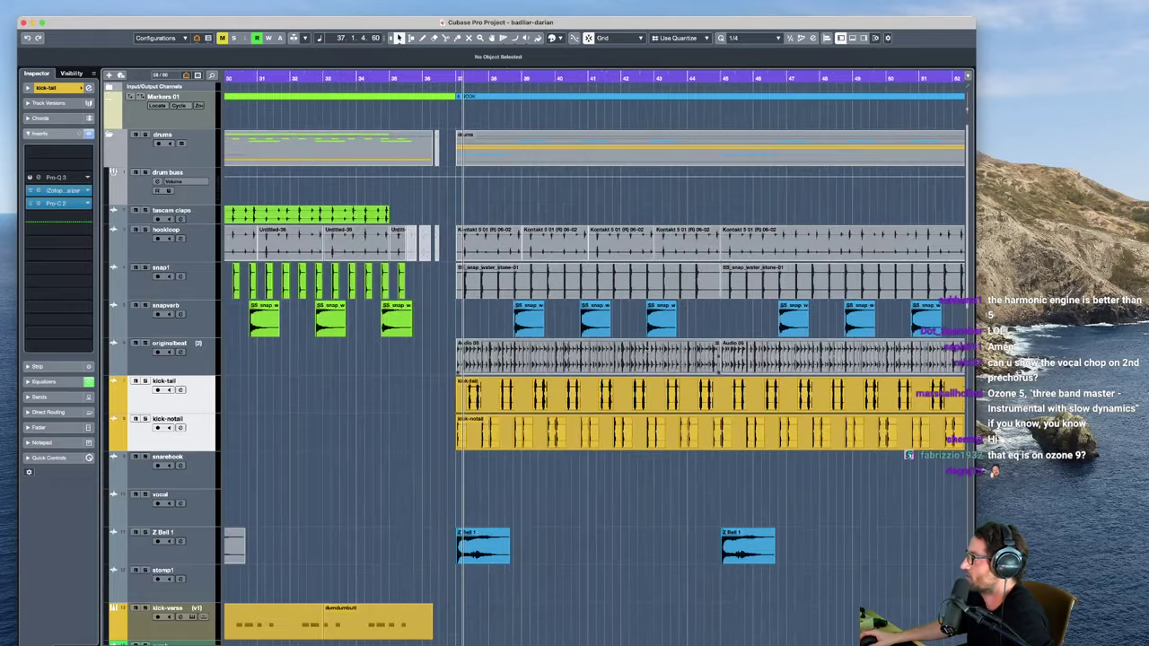
key(g)
key(g)
key(g)
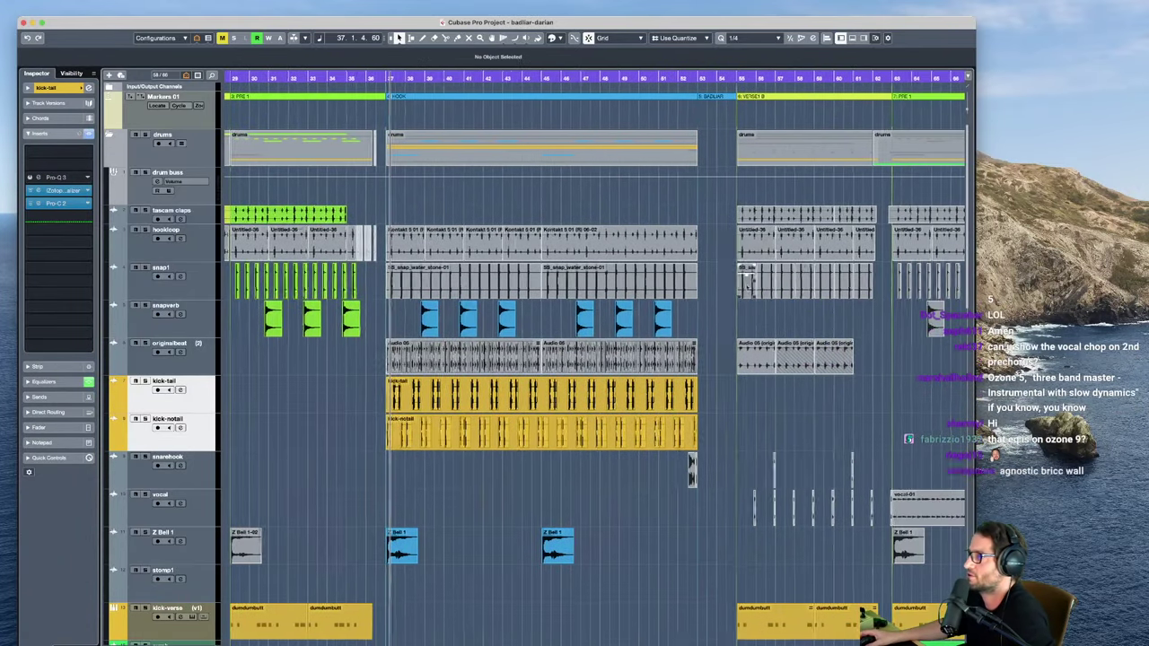
key(g)
scroll(745, 221, right, 10)
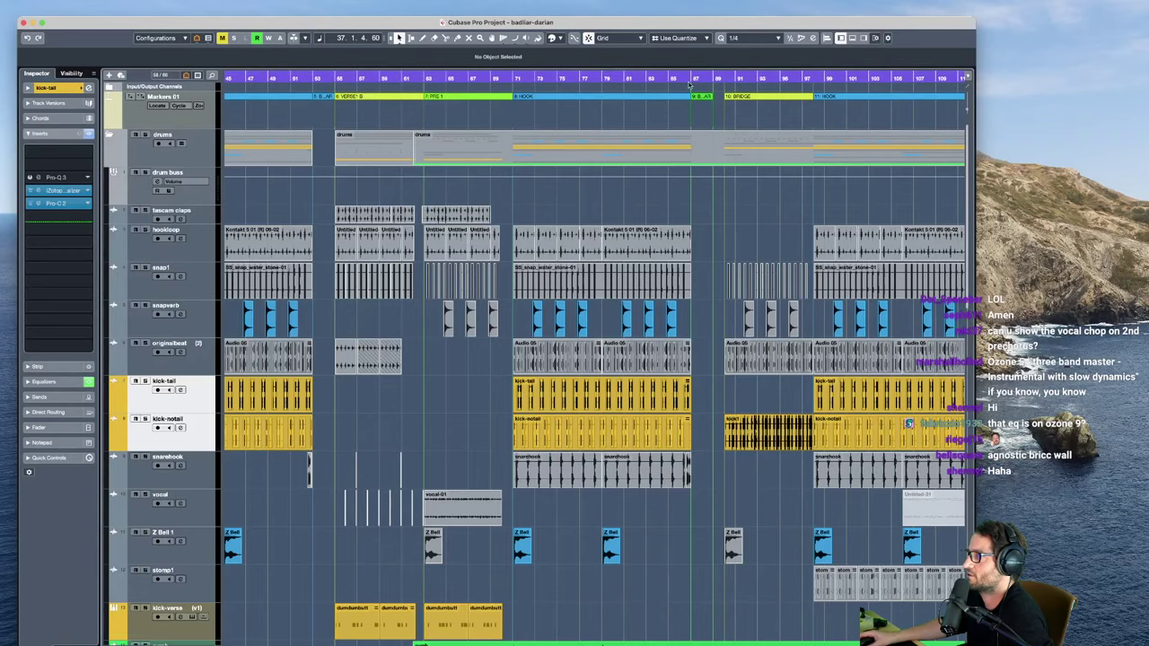
click(631, 79)
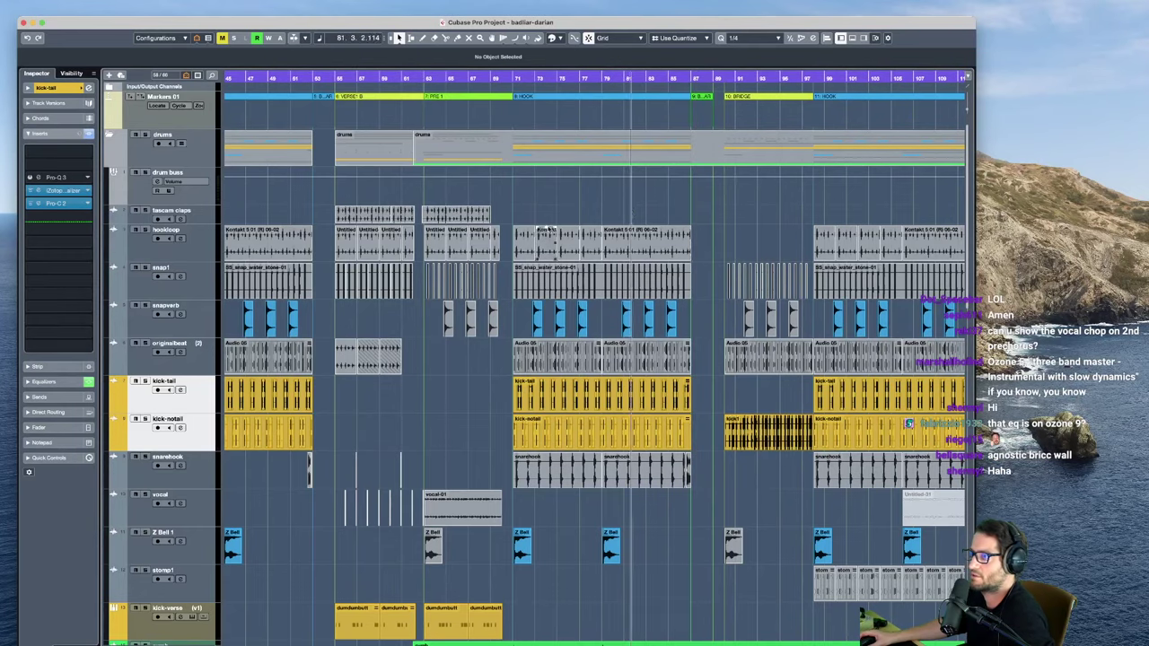
Step: Examine the sfx, vocal, bass and drum tracks around the second hook during playback
scroll(634, 359, down, 4)
scroll(271, 426, down, 15)
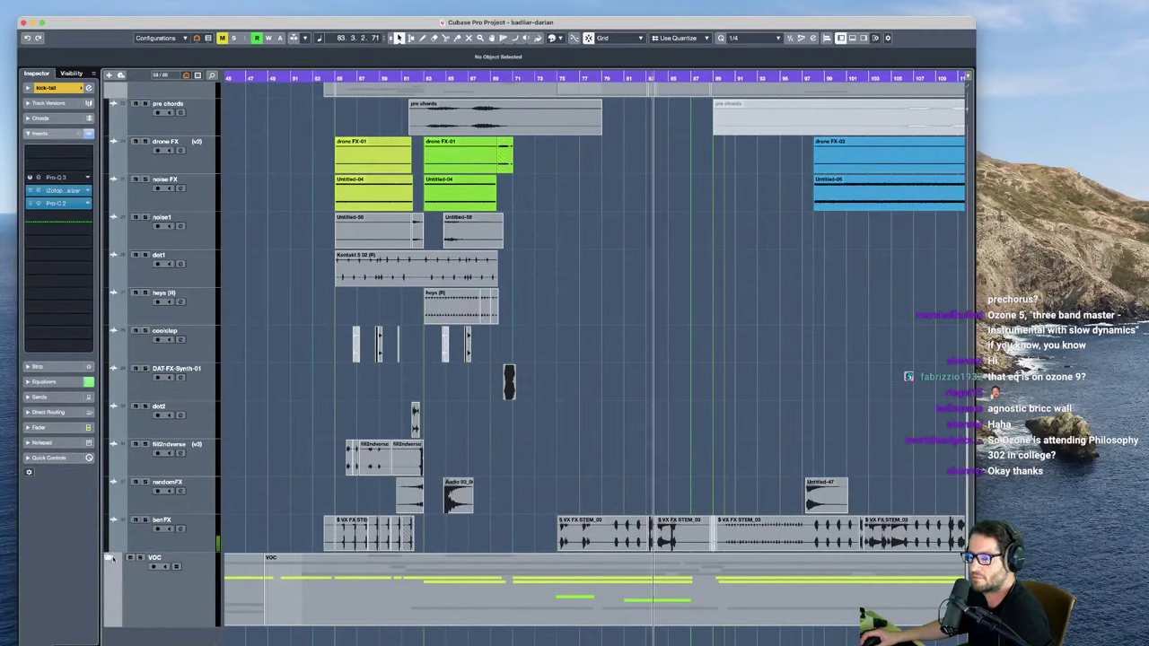
scroll(644, 452, down, 5)
scroll(644, 452, down, 6)
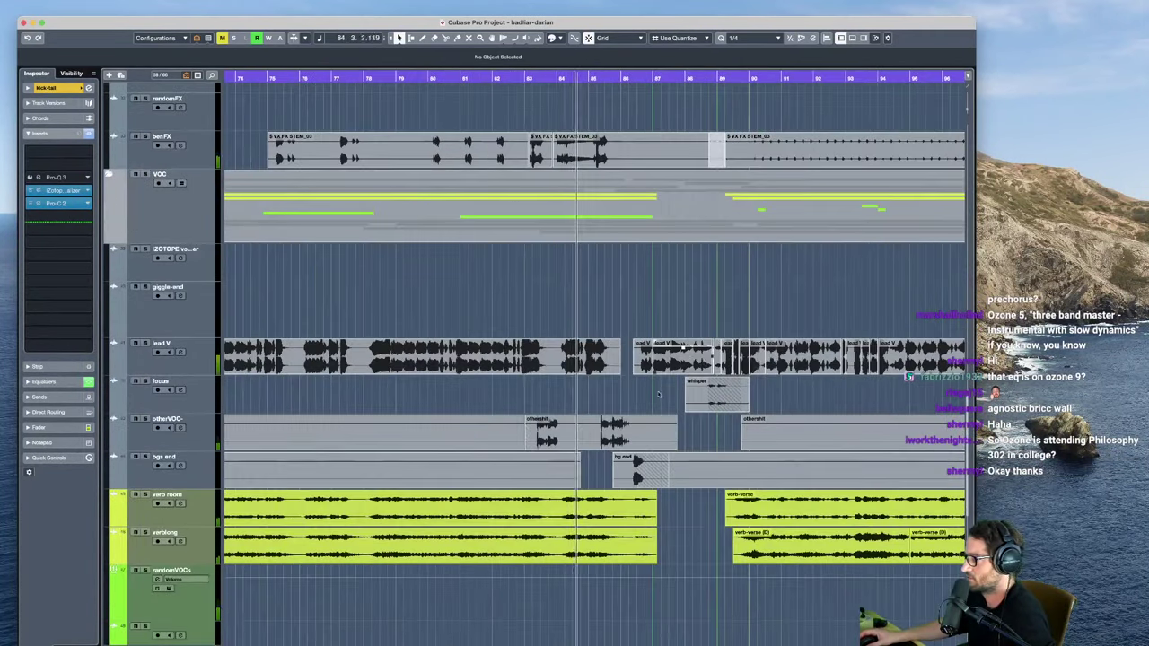
key(g)
key(g)
key(g)
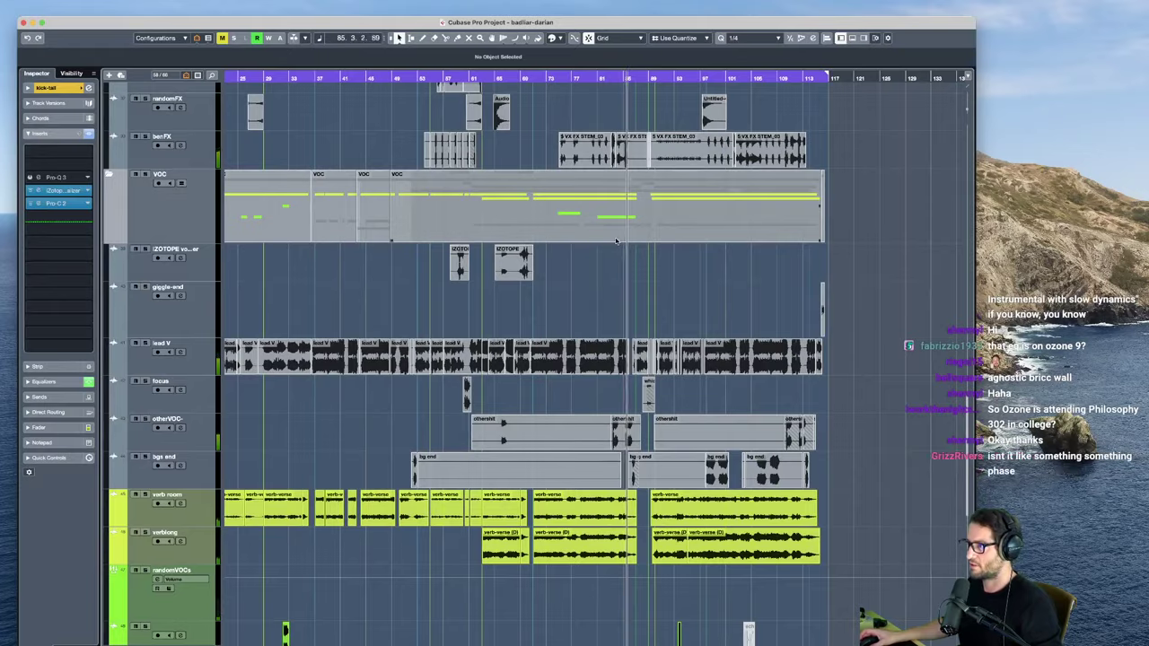
scroll(592, 214, up, 5)
scroll(592, 213, up, 15)
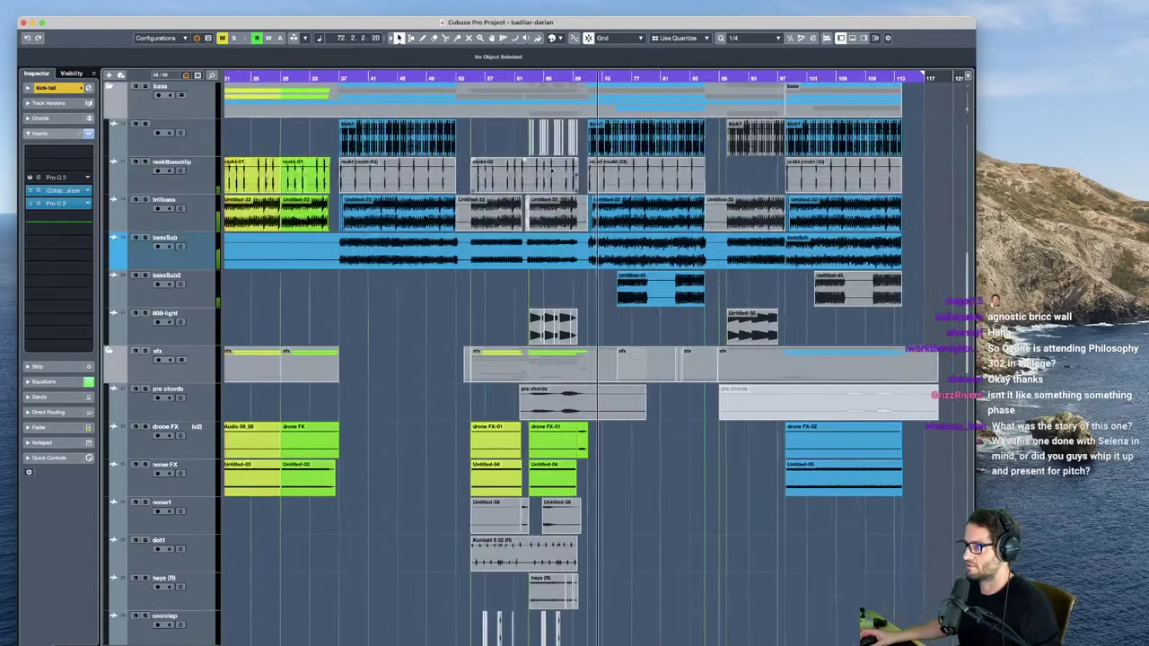
scroll(546, 241, up, 10)
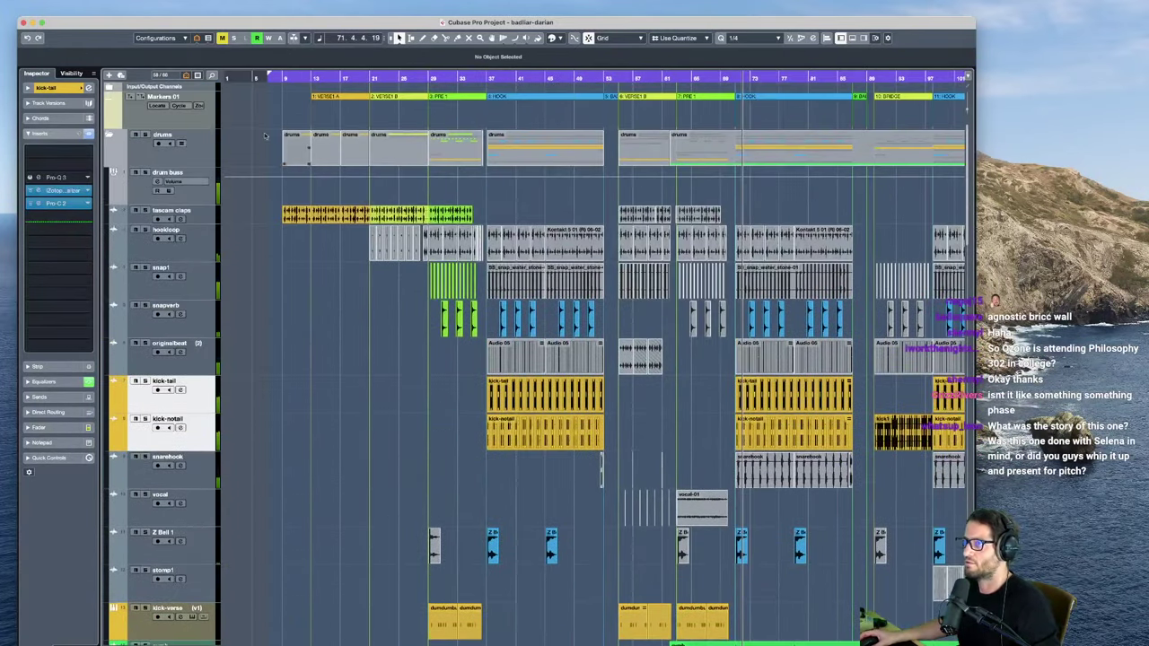
Step: Pin the Markers 01 track in the divided upper section of the track list
click(194, 119)
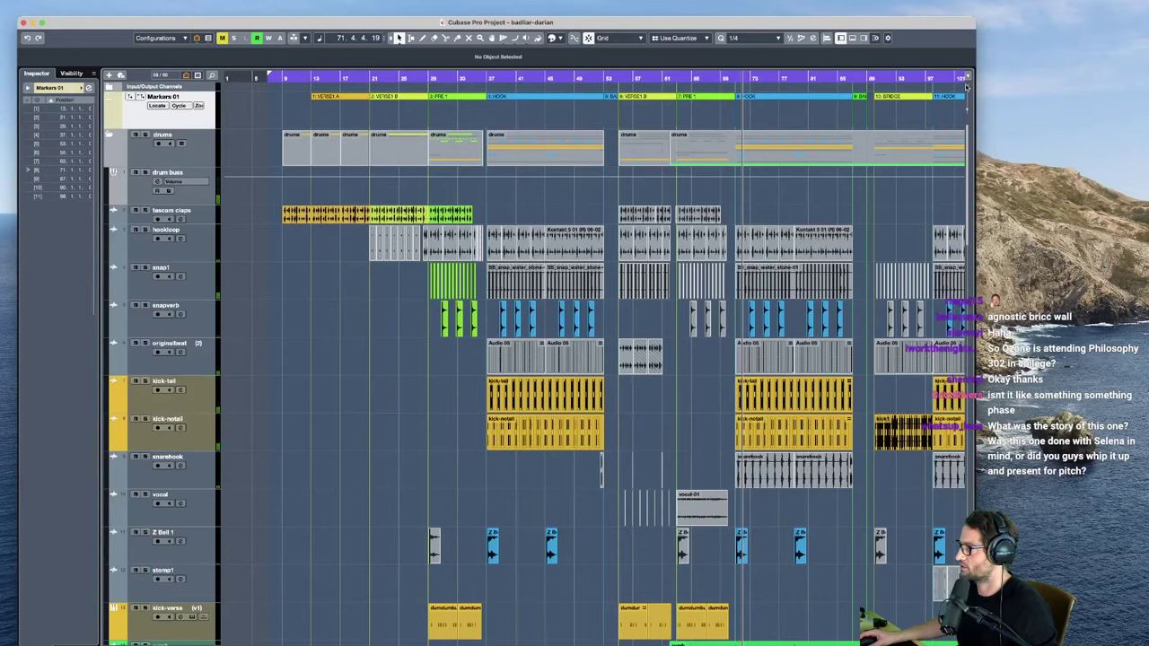
scroll(965, 87, up, 1)
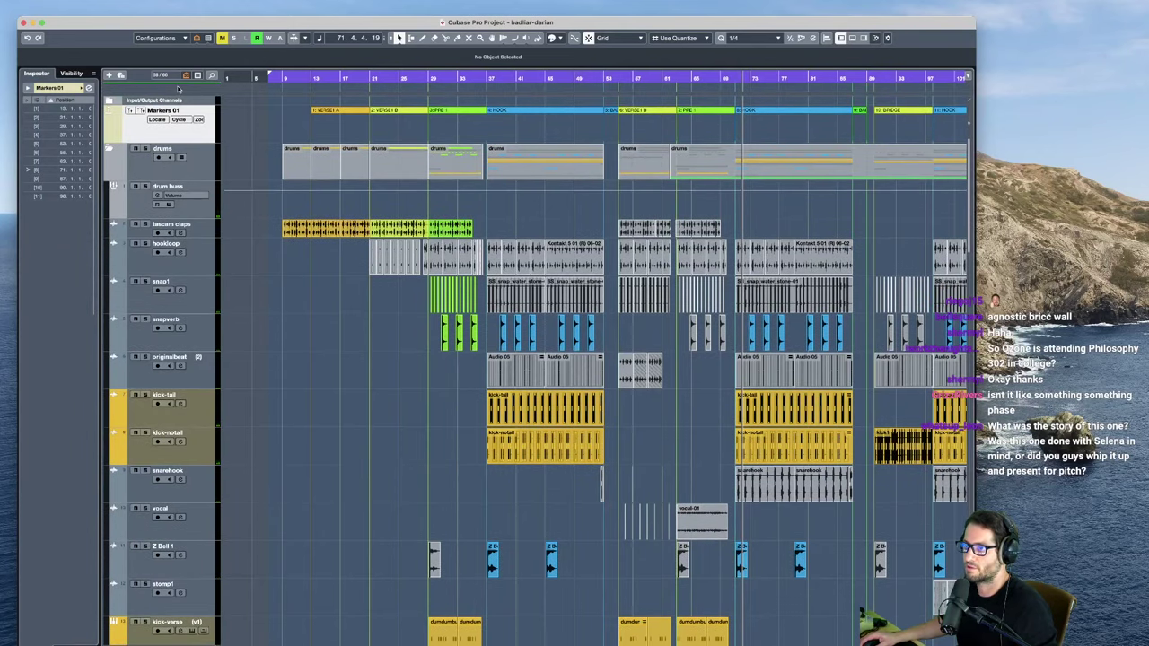
Step: Play the lead V track in the second hook around bar 75, first soloed and then within the full mix
scroll(179, 89, down, 3)
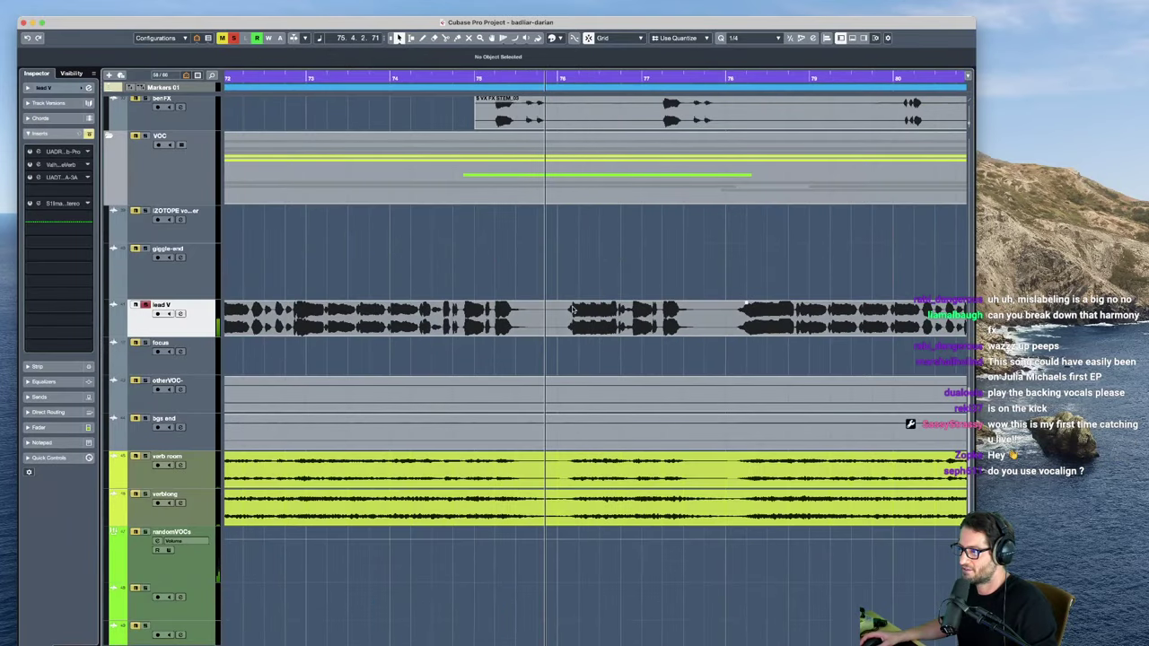
key(s)
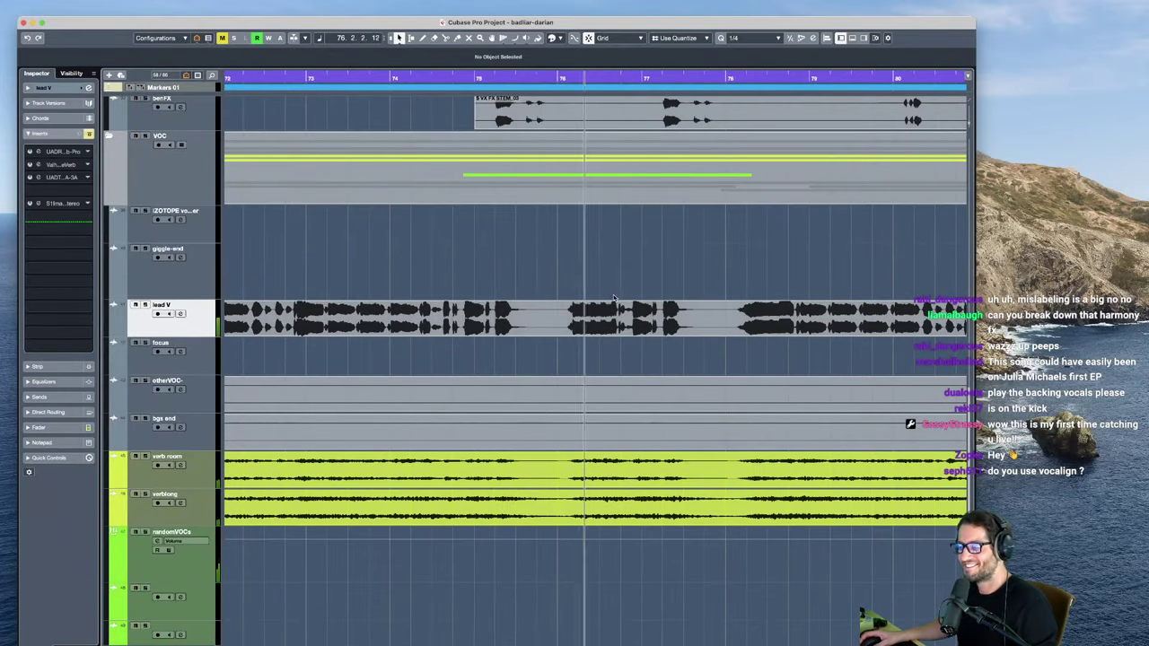
scroll(682, 292, right, 3)
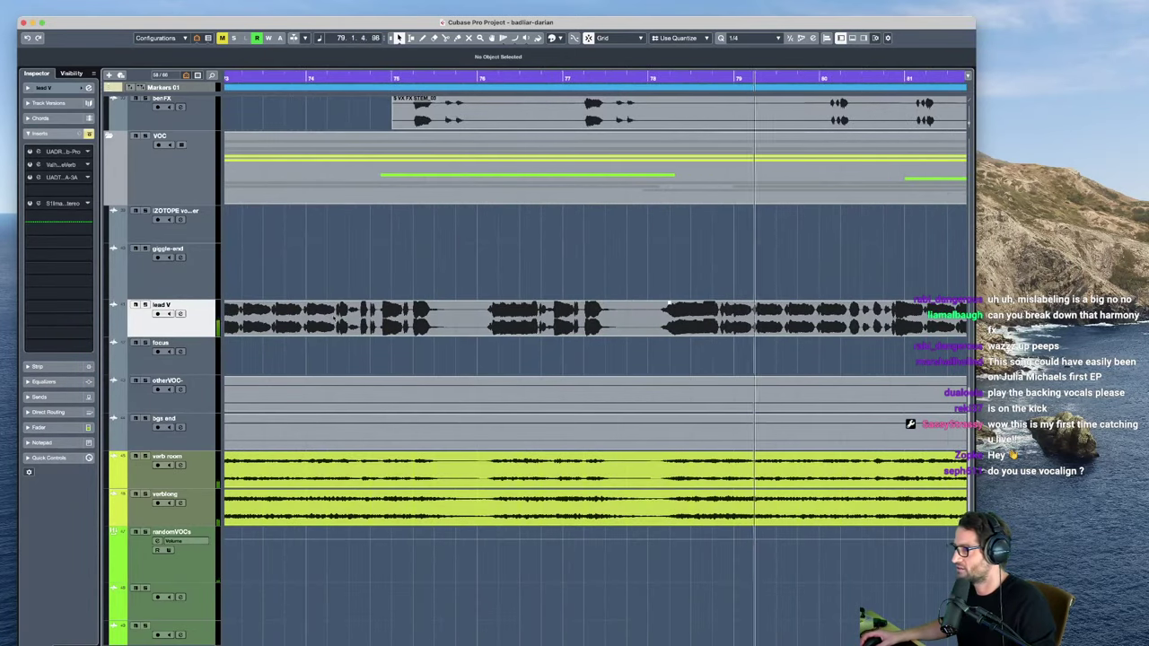
Step: Solo the lead V track and play its line around bar 80 in the second hook, comparing with the full mix
key(s)
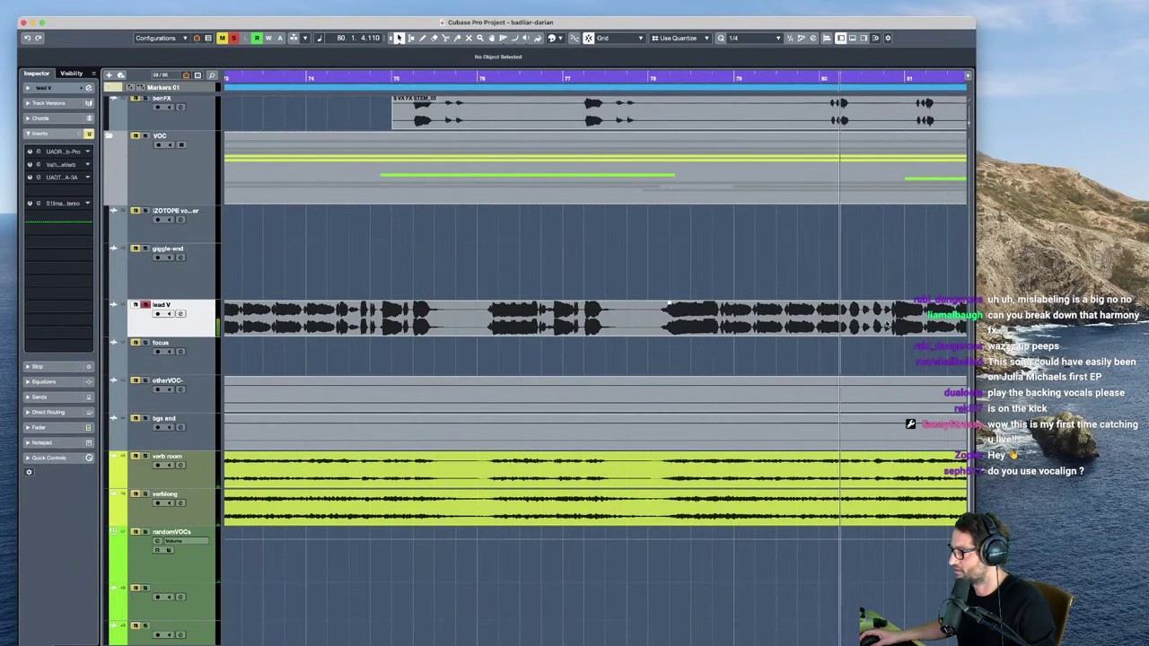
key(space)
key(s)
scroll(815, 331, up, 3)
scroll(818, 331, down, 3)
click(752, 301)
key(space)
click(729, 286)
key(s)
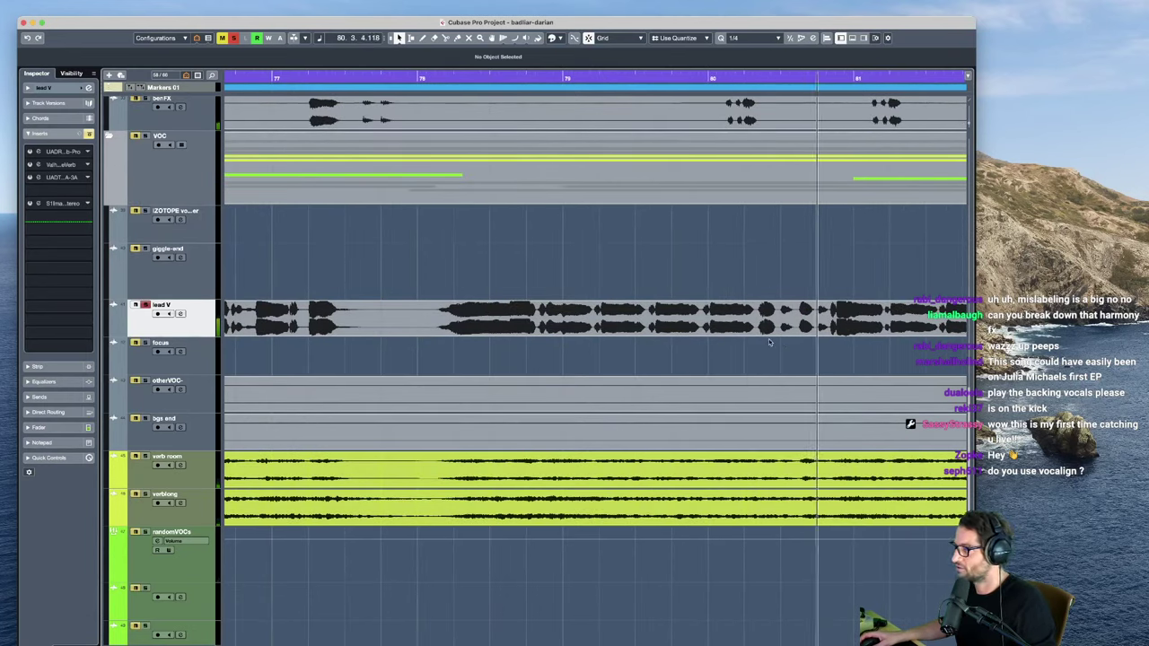
key(space)
scroll(781, 332, down, 1)
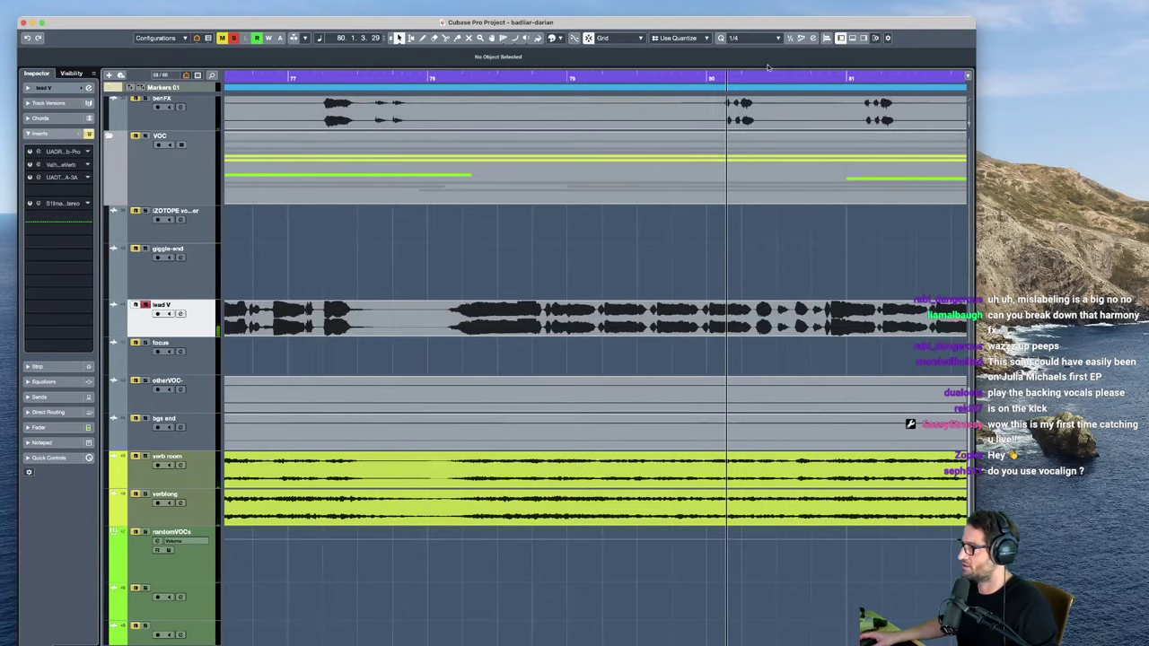
Step: Unsolo the lead V track and play the full arrangement from about bar 80
scroll(759, 325, down, 3)
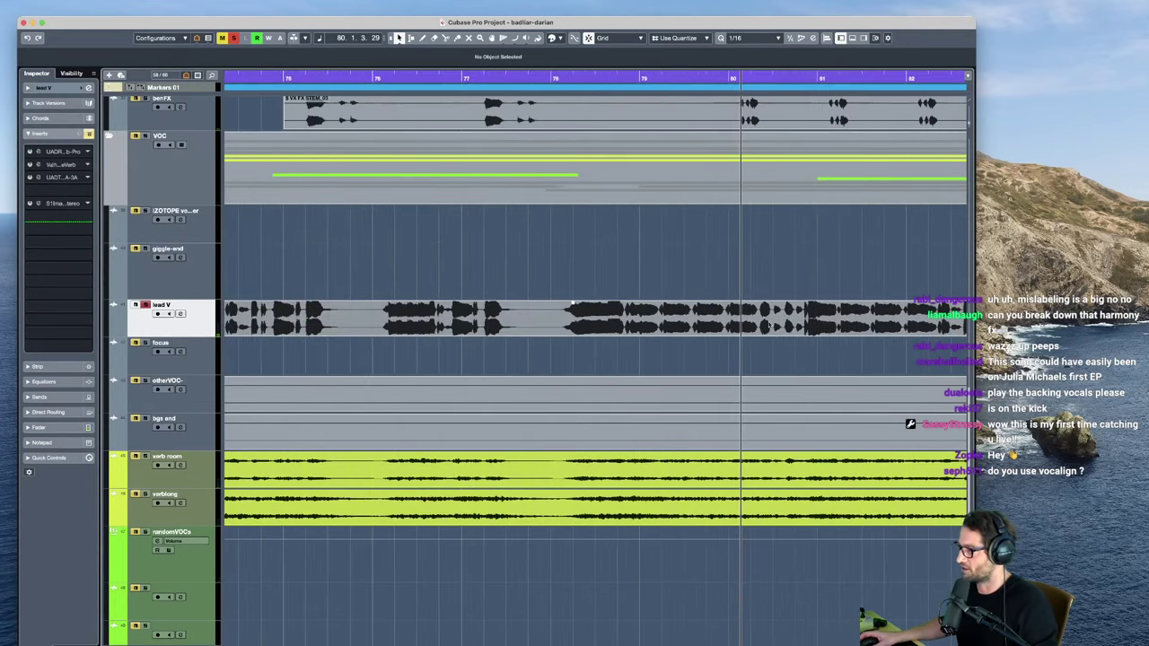
key(s)
key(space)
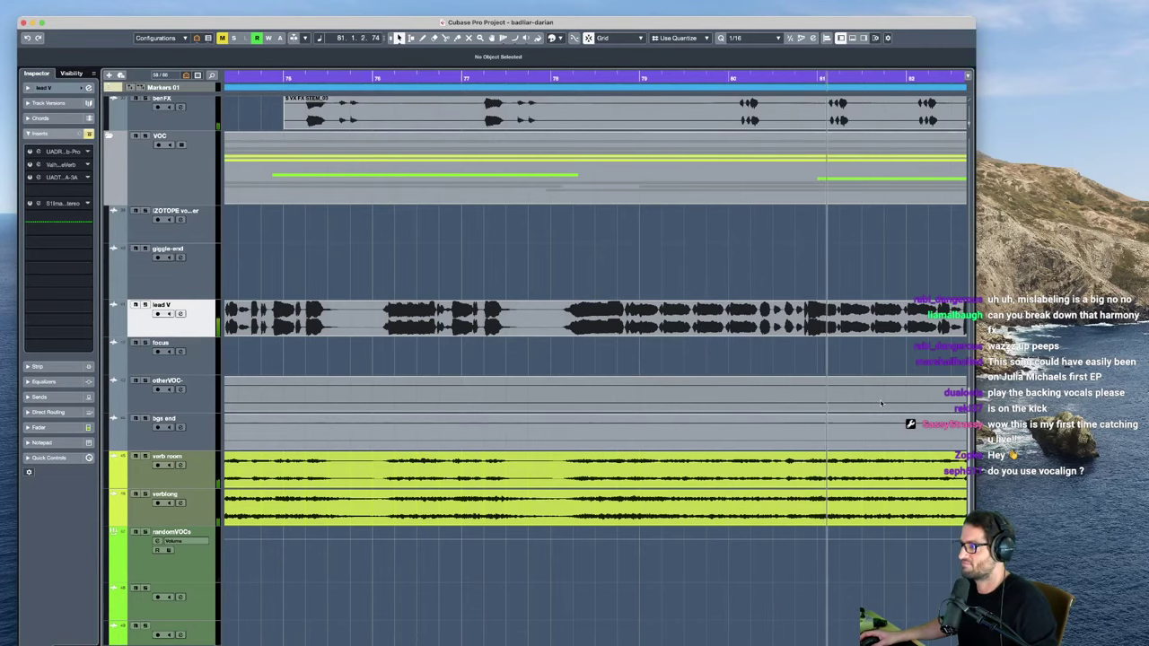
Step: Expand the bass folder to show its individual tracks and select the folder
scroll(756, 379, down, 5)
scroll(788, 362, right, 3)
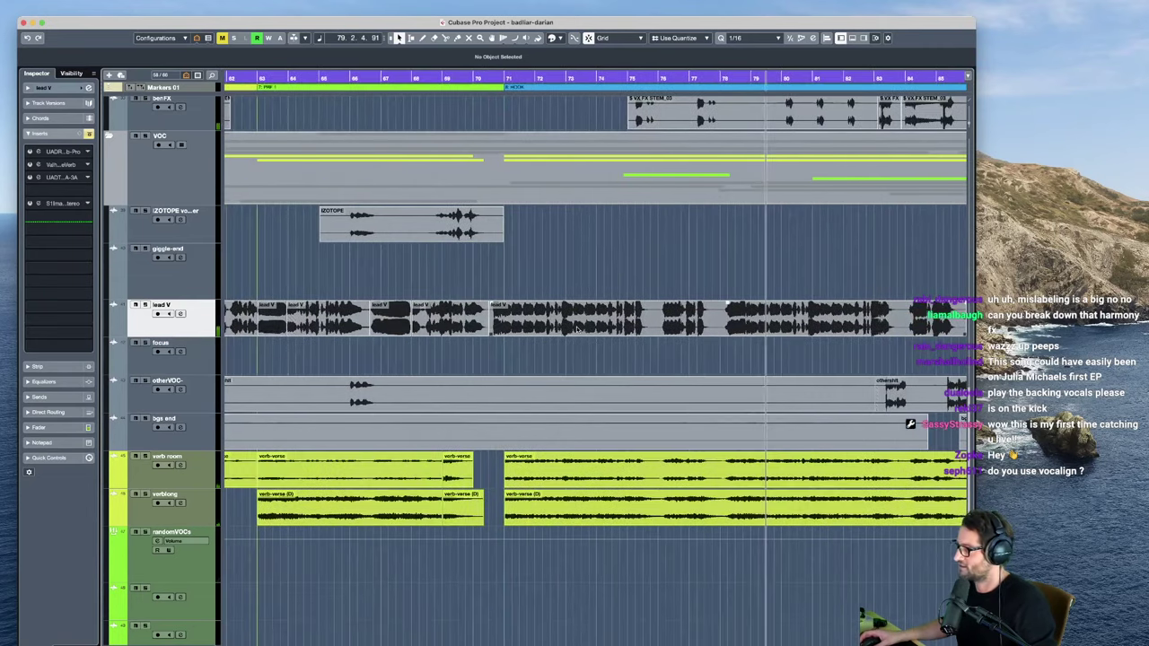
scroll(576, 325, left, 4)
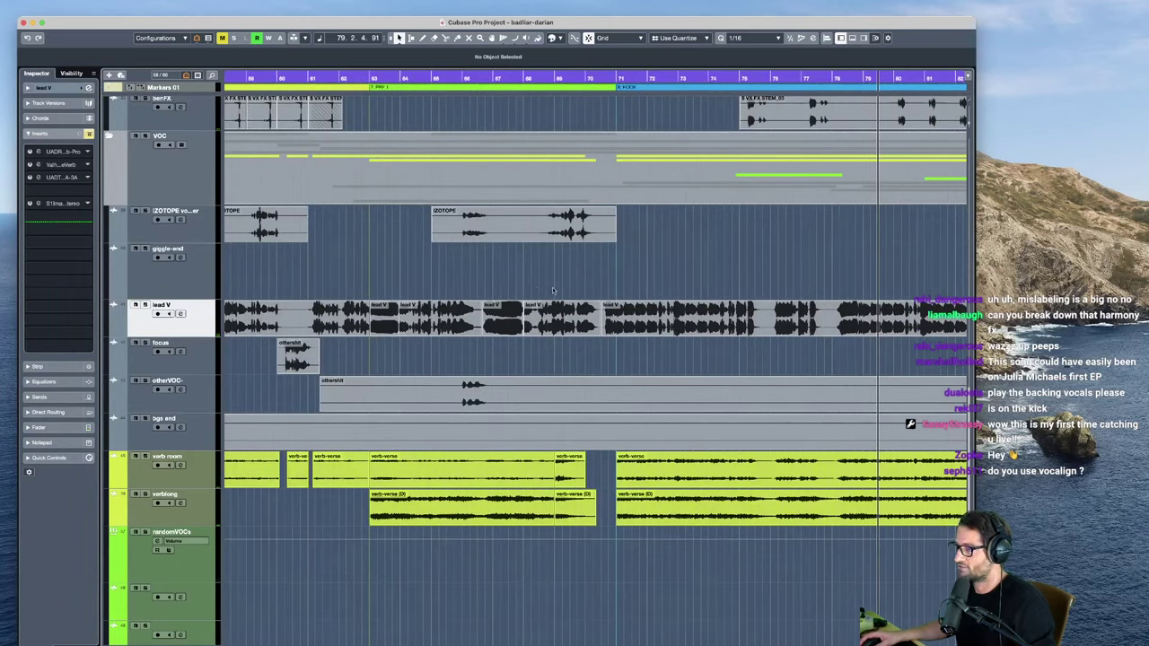
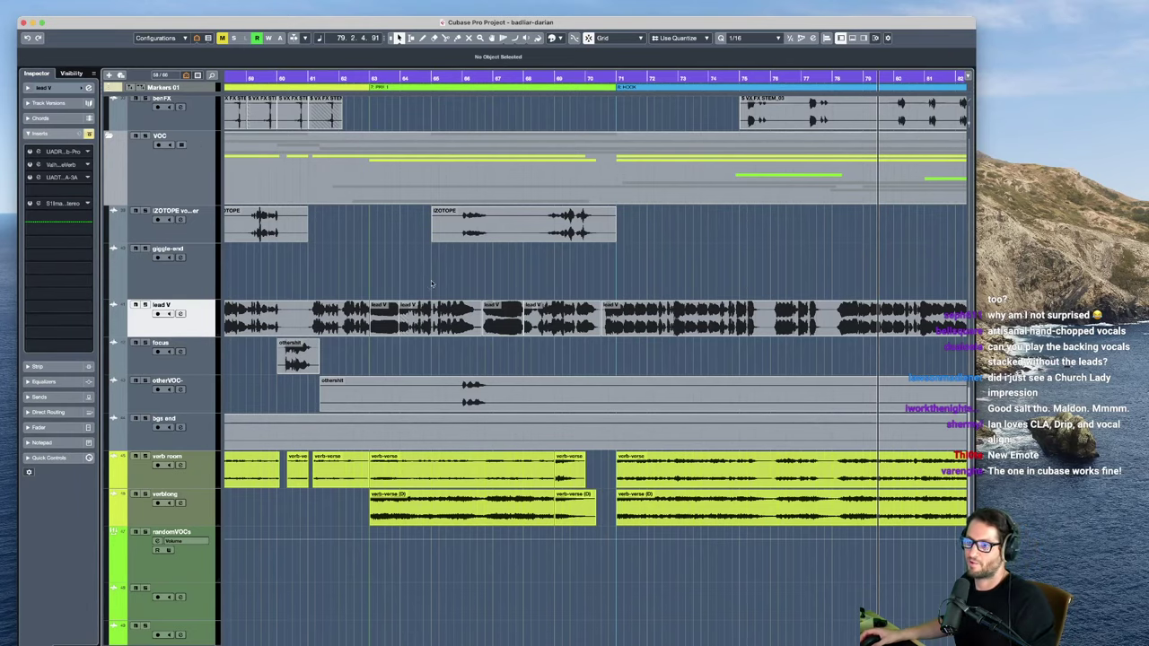
scroll(431, 283, up, 10)
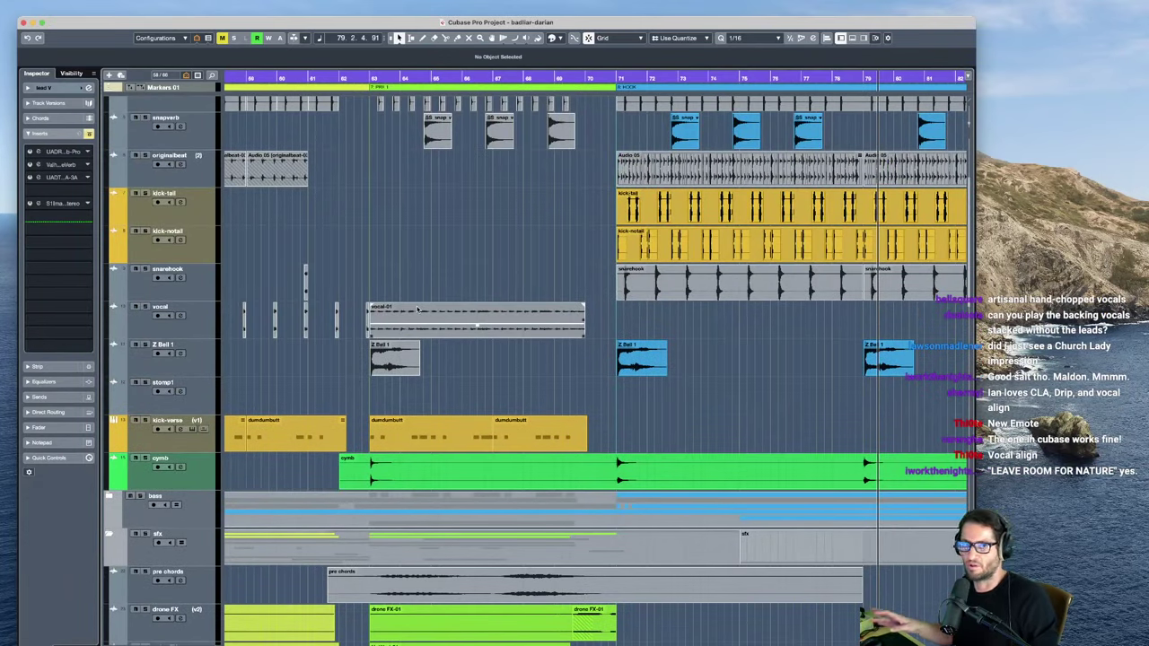
scroll(418, 296, up, 5)
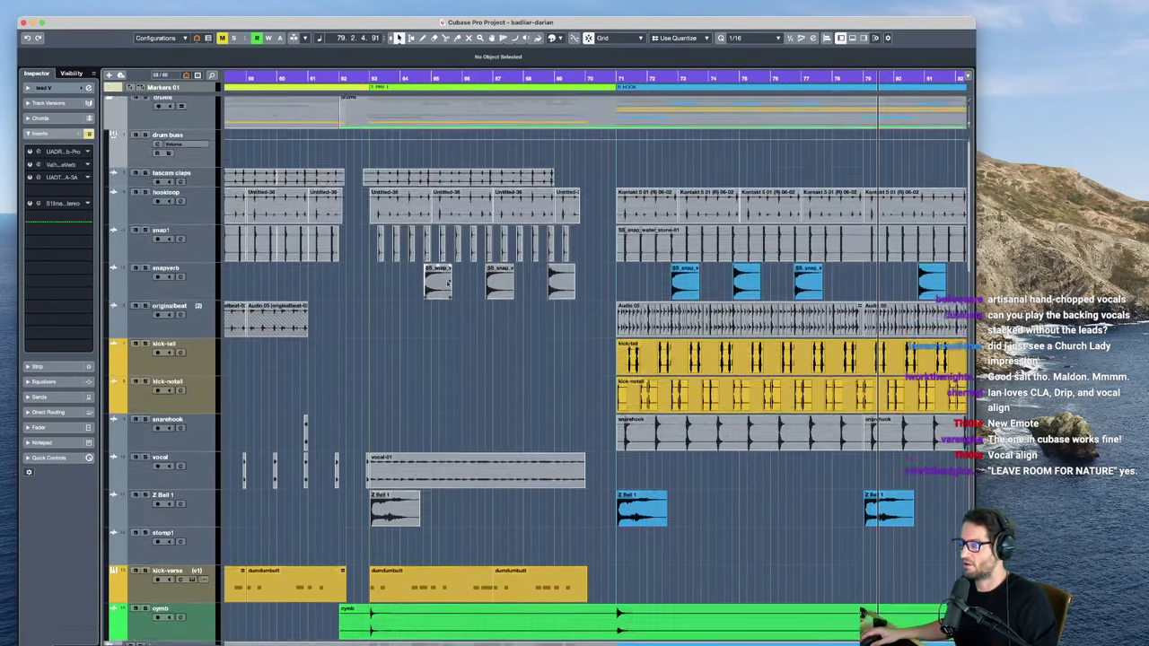
scroll(401, 382, down, 6)
scroll(396, 370, down, 3)
click(111, 356)
scroll(110, 355, down, 2)
click(190, 324)
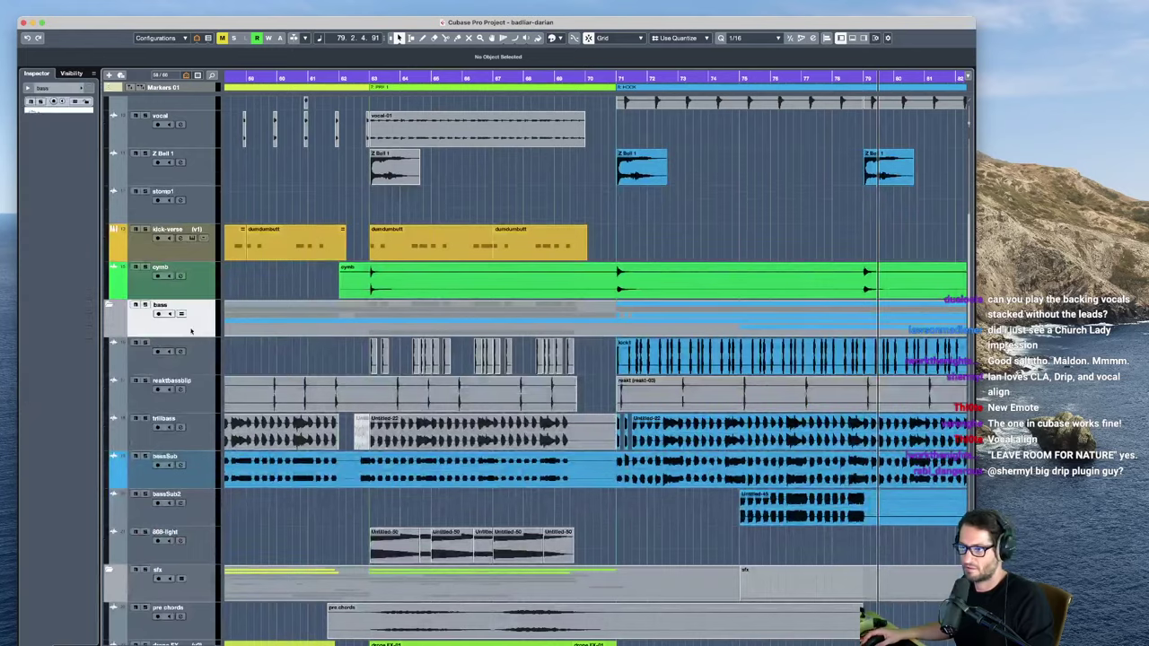
Step: Play the trillbass track soloed from about bar 55, at the start of the second verse
scroll(457, 386, left, 5)
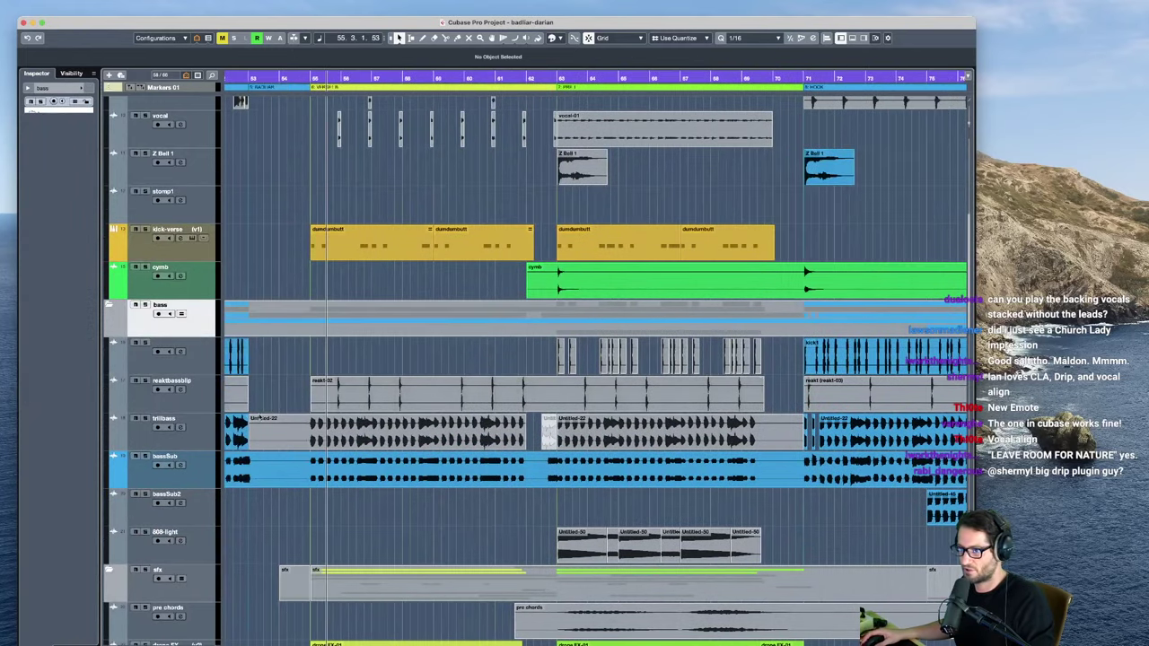
click(187, 442)
scroll(206, 462, left, 2)
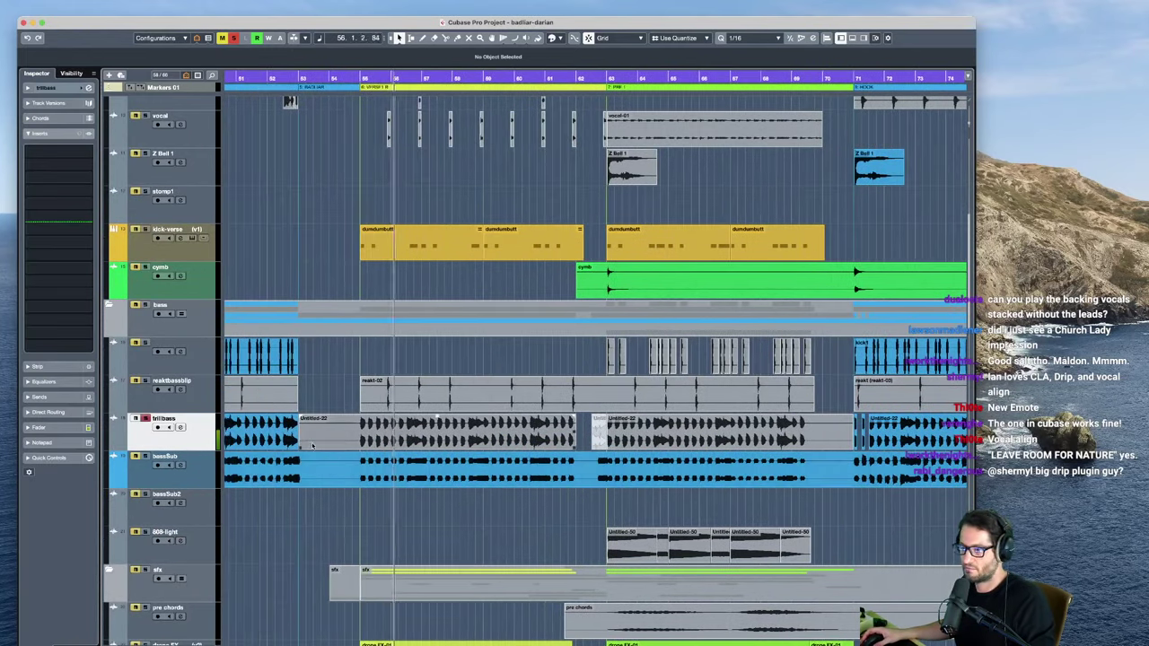
Step: Solo the bass folder and play it briefly from just before bar 37, at the start of the first hook
click(214, 478)
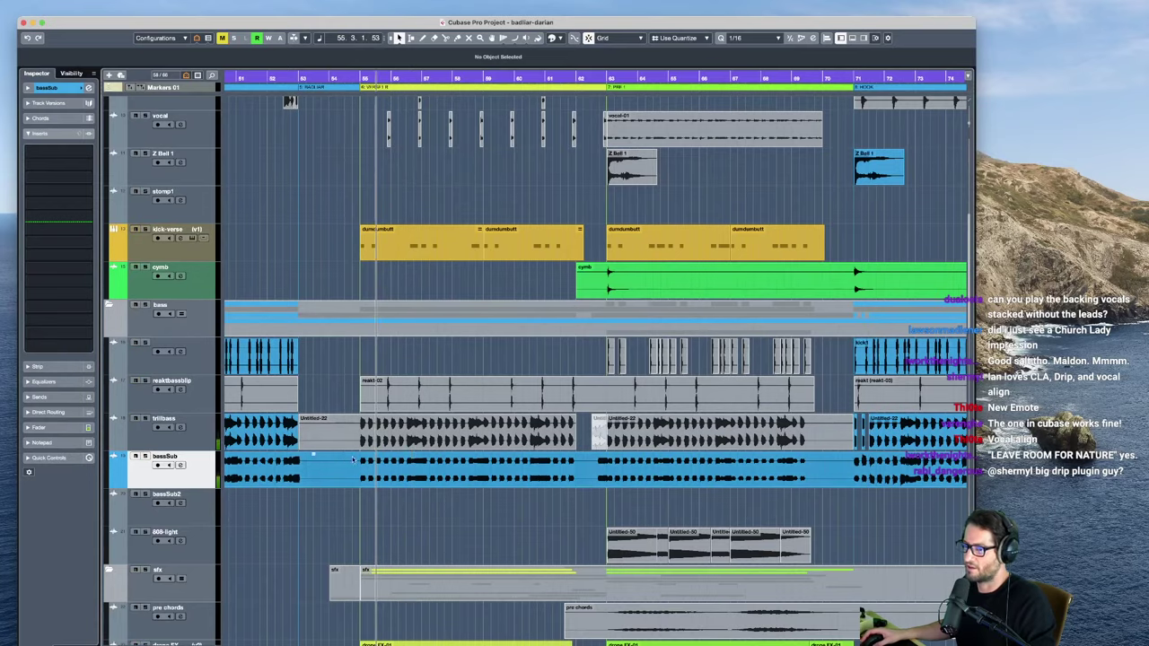
scroll(415, 473, left, 8)
scroll(415, 474, left, 10)
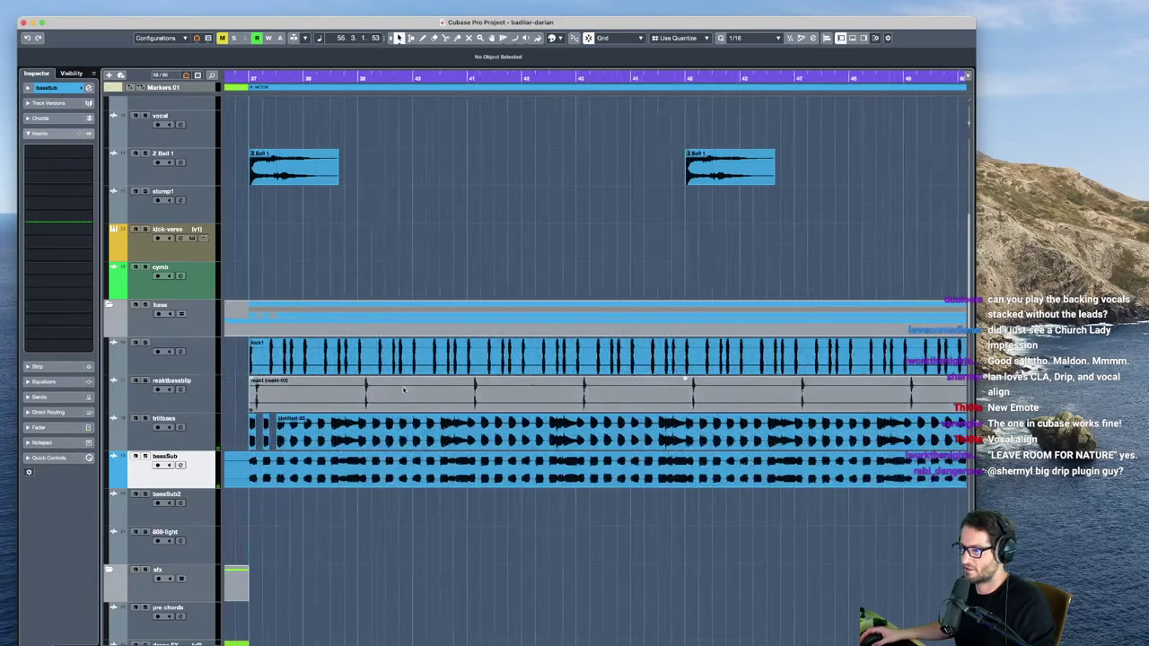
click(393, 274)
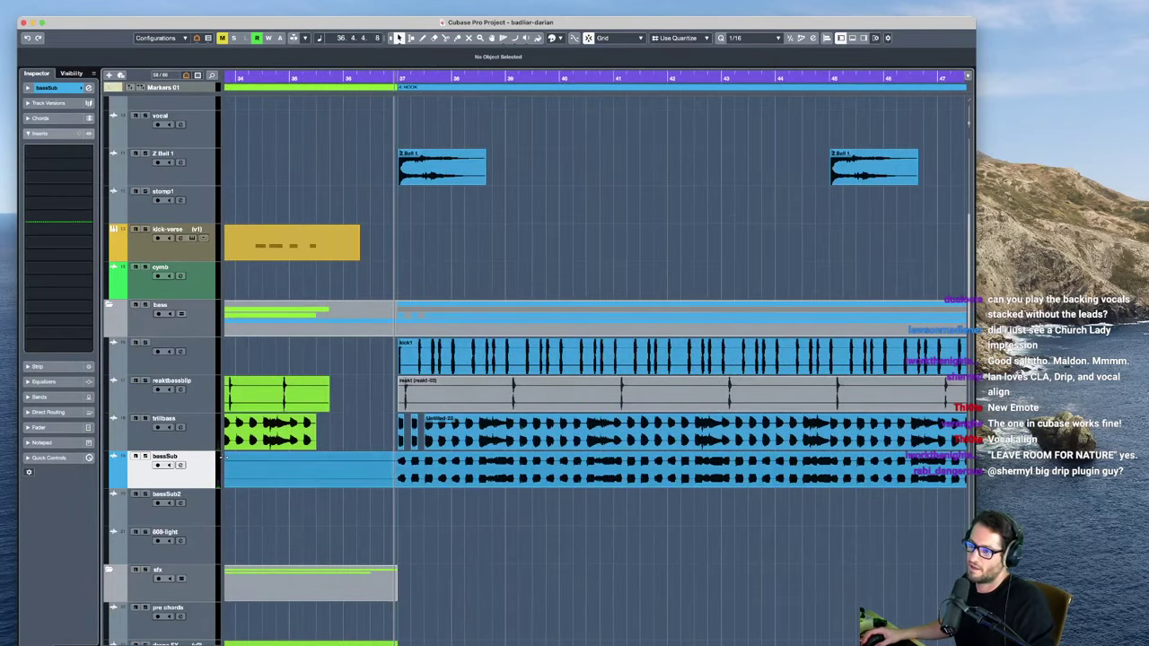
click(203, 441)
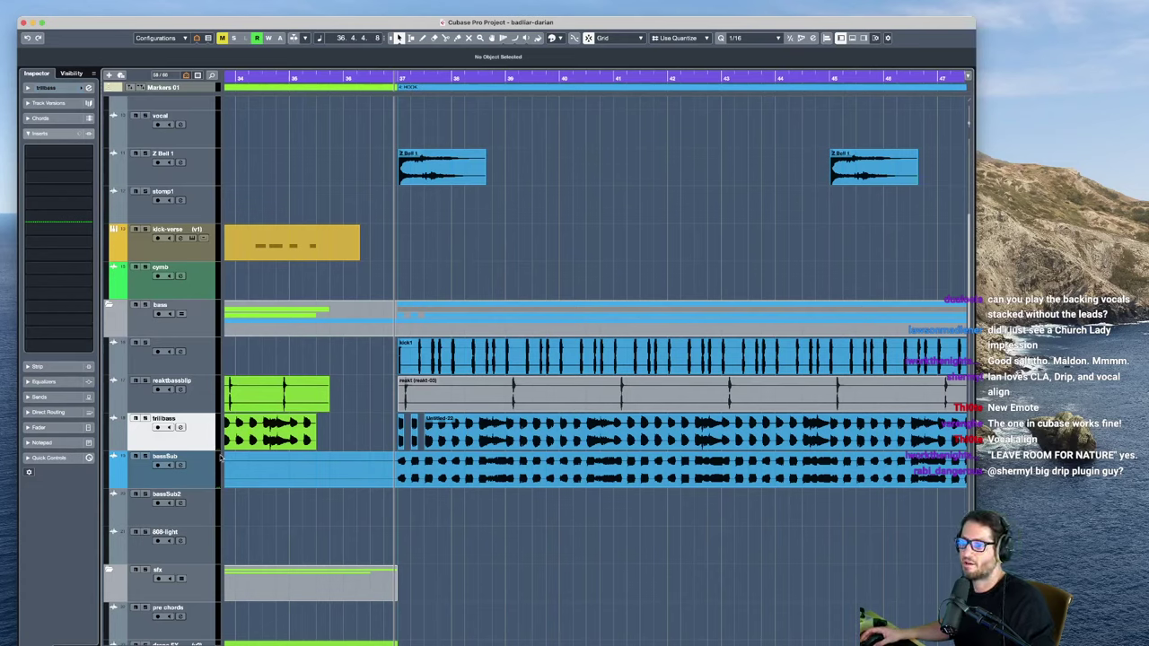
click(141, 317)
key(space)
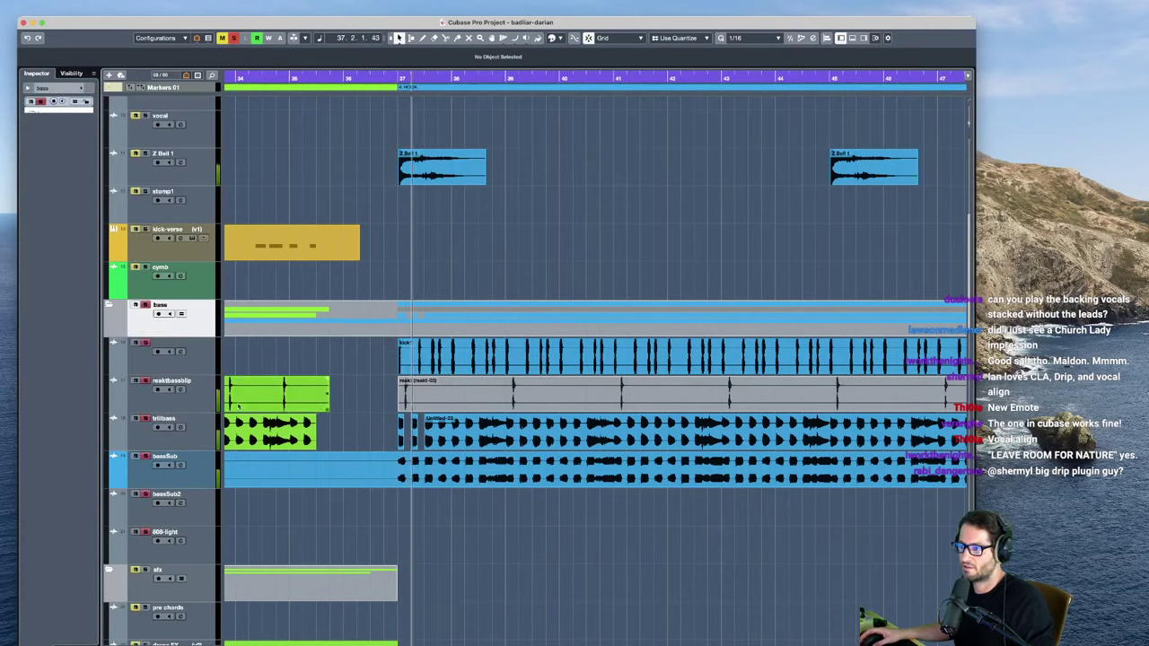
click(214, 366)
key(space)
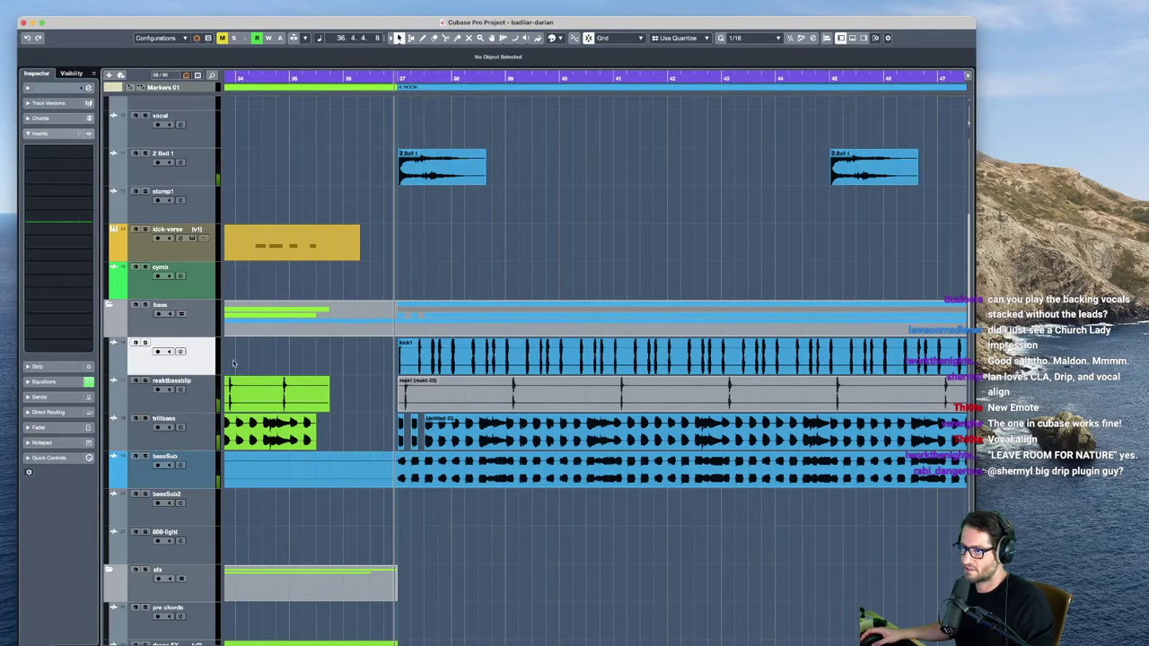
Step: Solo the trillbass track and play it through the first hook with its channel equalizer open for viewing its spectrum
click(192, 447)
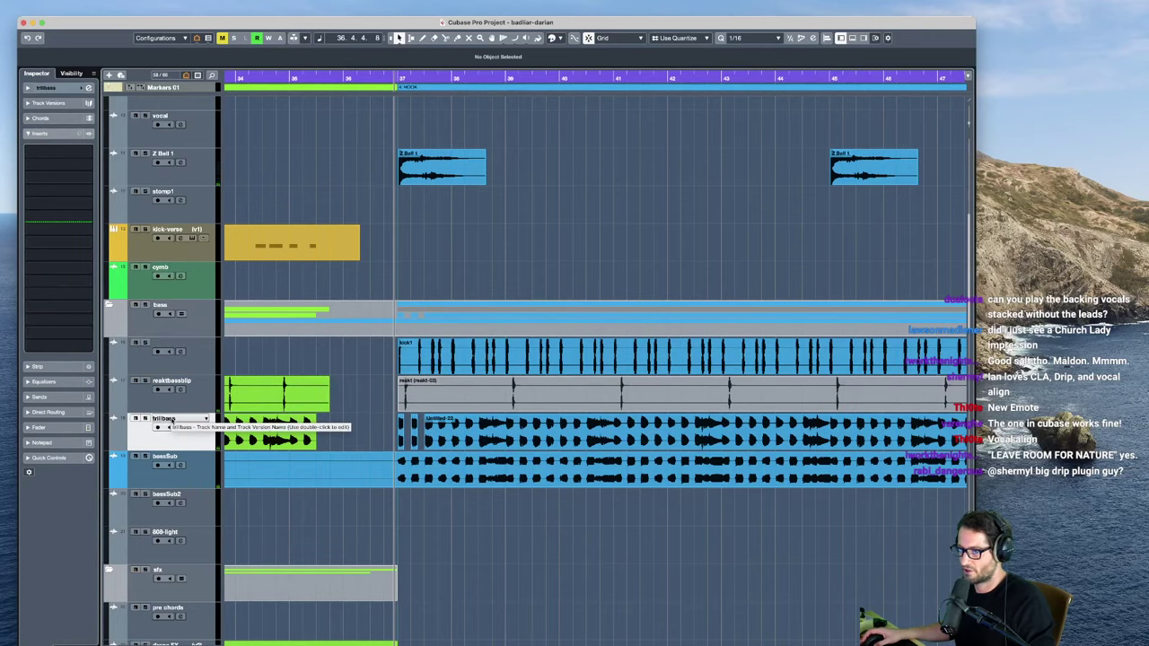
key(e)
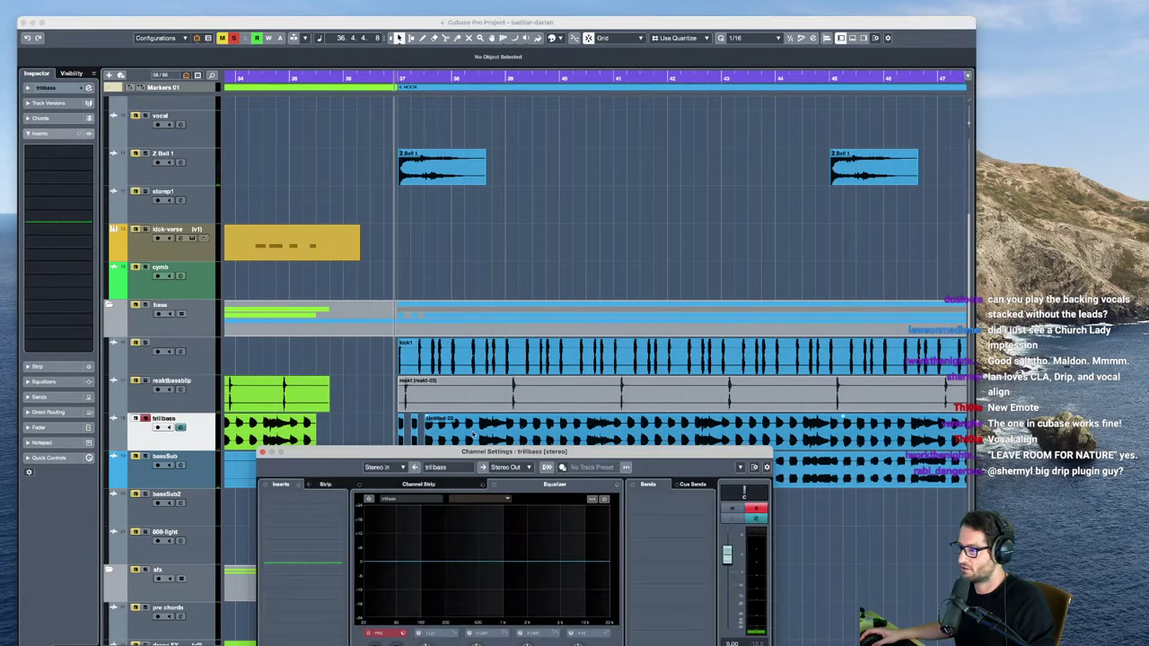
drag(624, 452, 981, 97)
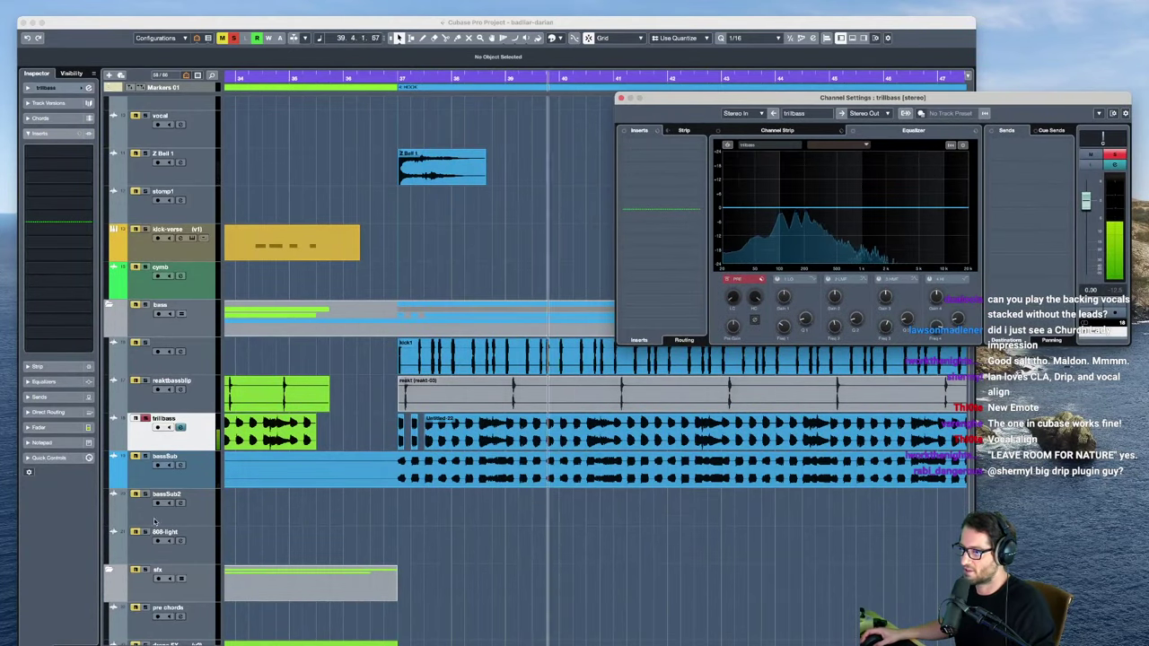
key(e)
Step: Compare the trillbass and bassSub tracks in the first hook, soloed separately and together
key(Down)
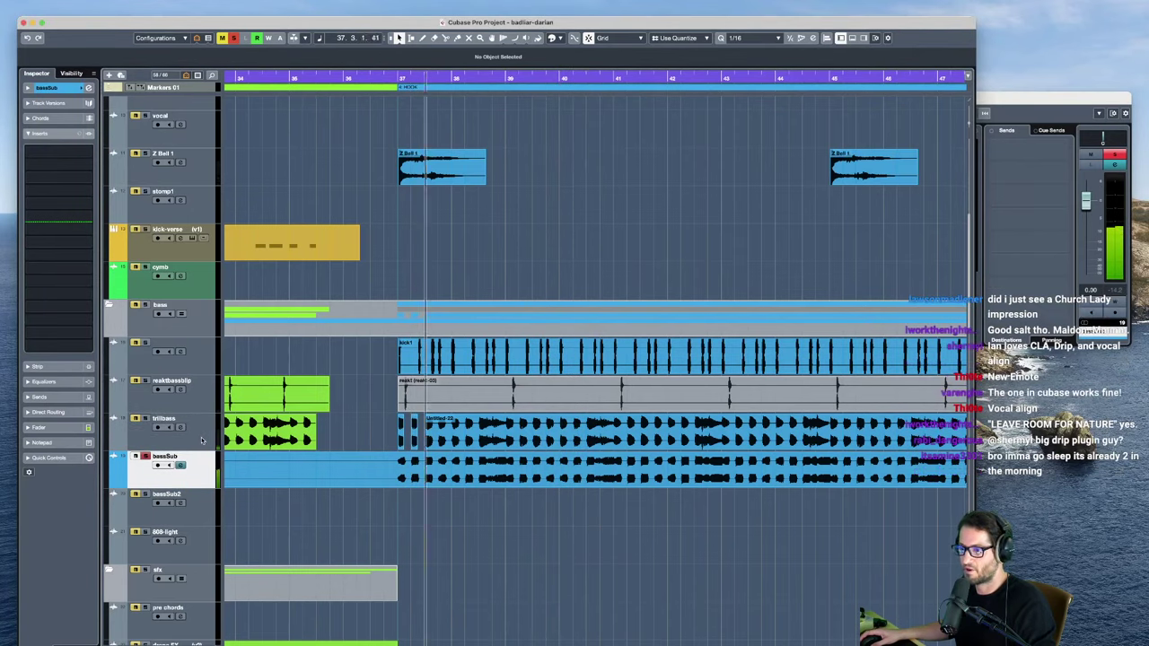
key(Up)
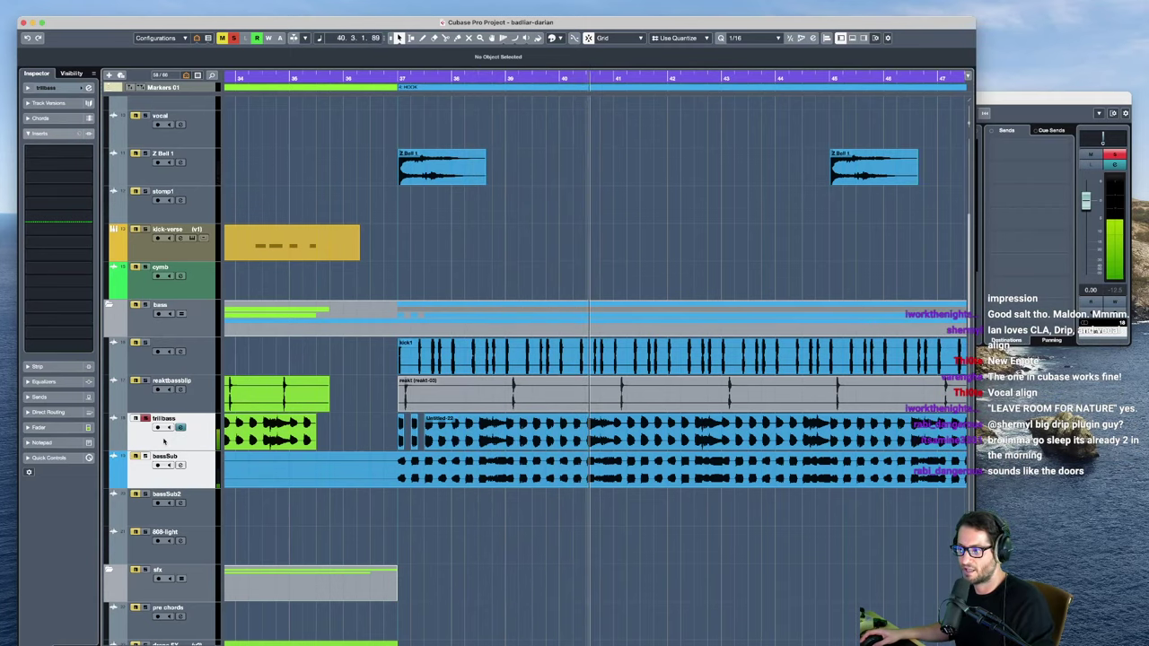
key(KP_1)
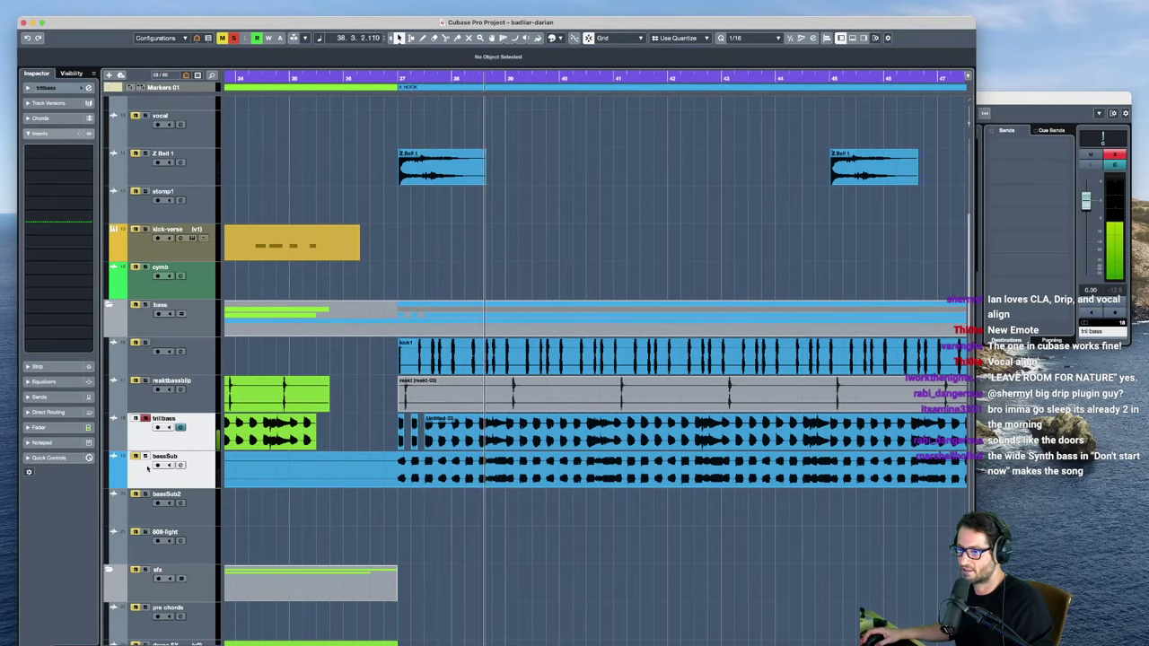
click(145, 458)
click(145, 458)
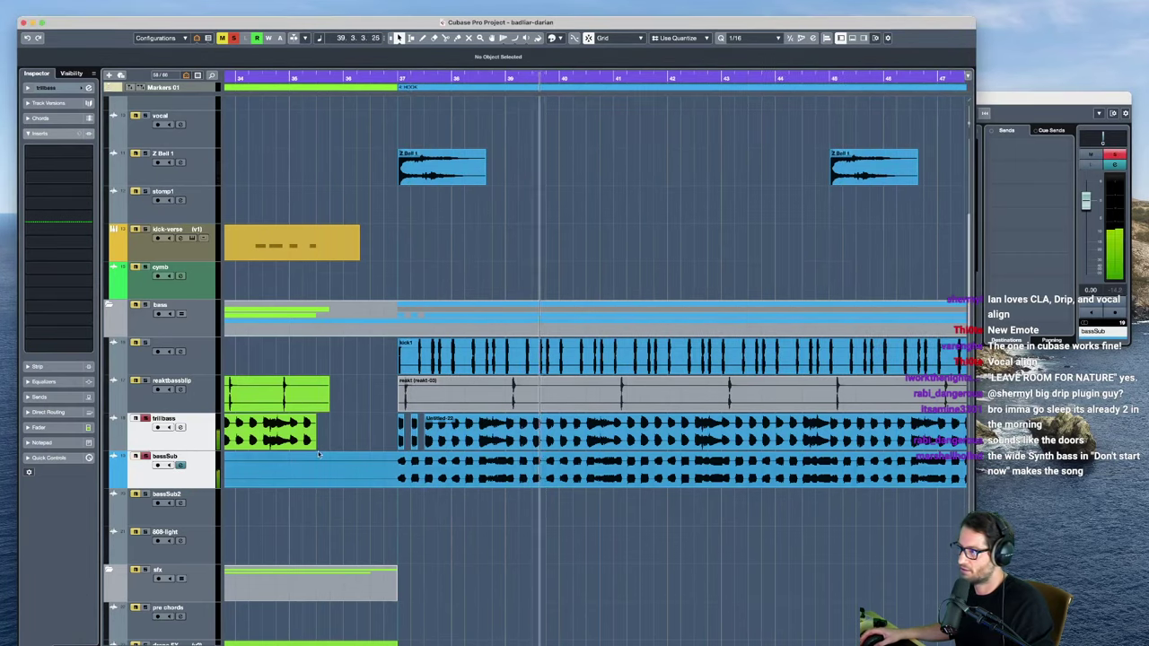
click(146, 458)
key(space)
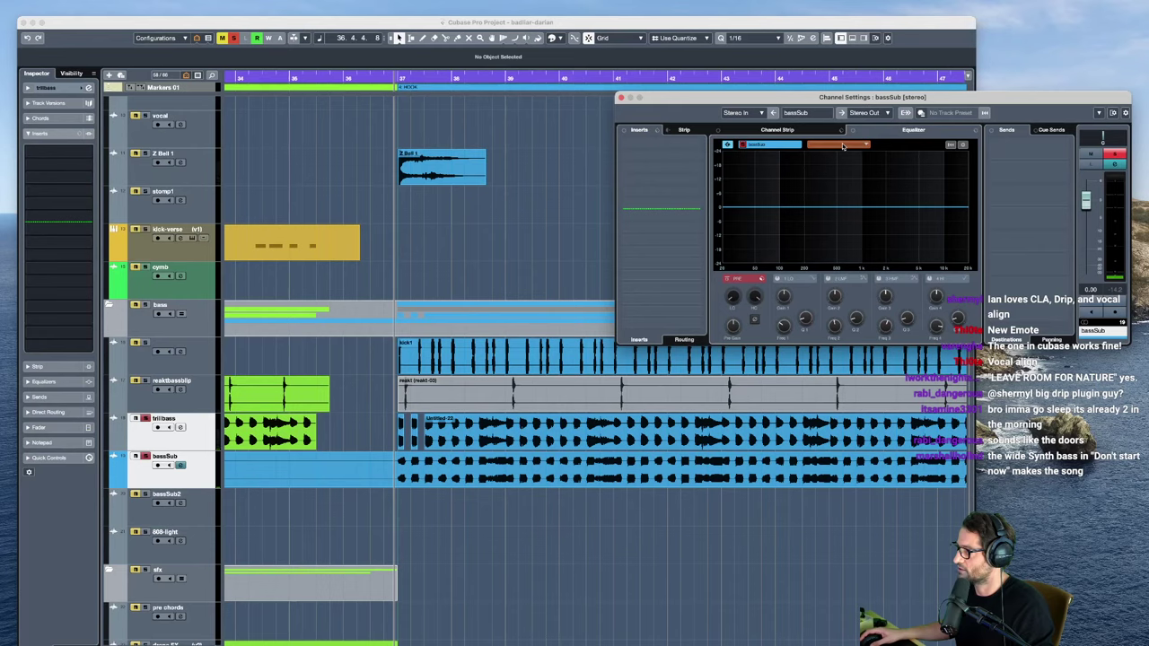
Step: Set trillbass as the comparison spectrum in the bassSub equalizer and play both soloed tracks through the first hook
click(841, 145)
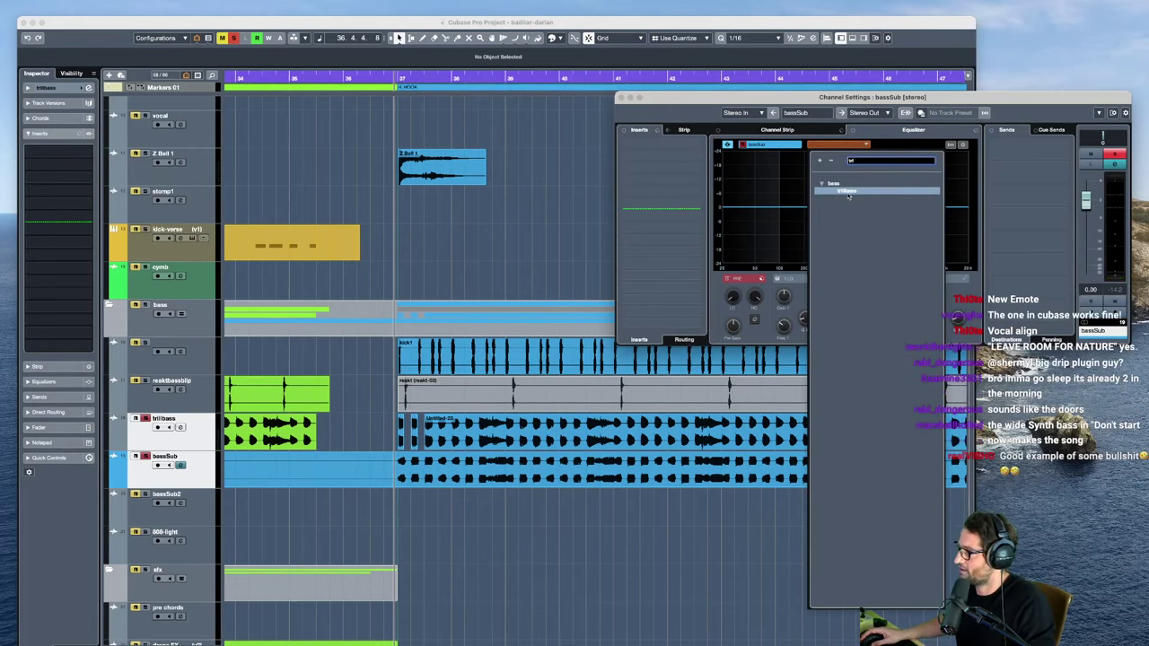
click(850, 193)
key(space)
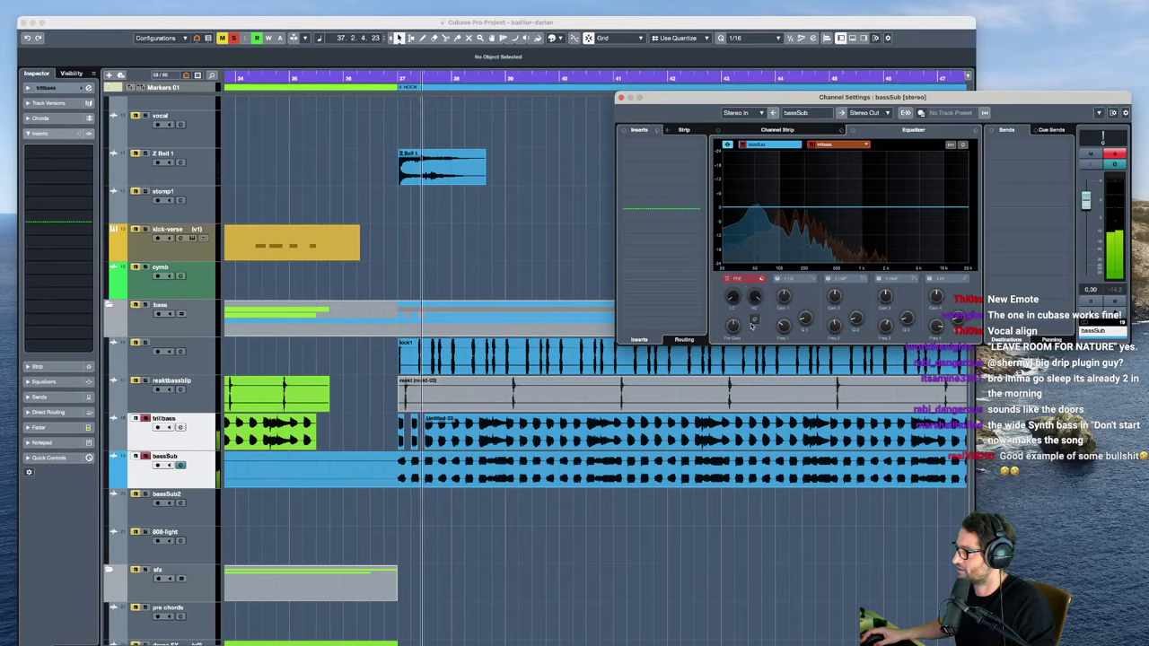
Step: Invert the phase of the bassSub channel during playback with trillbass, and close its channel settings
drag(794, 98, 360, 73)
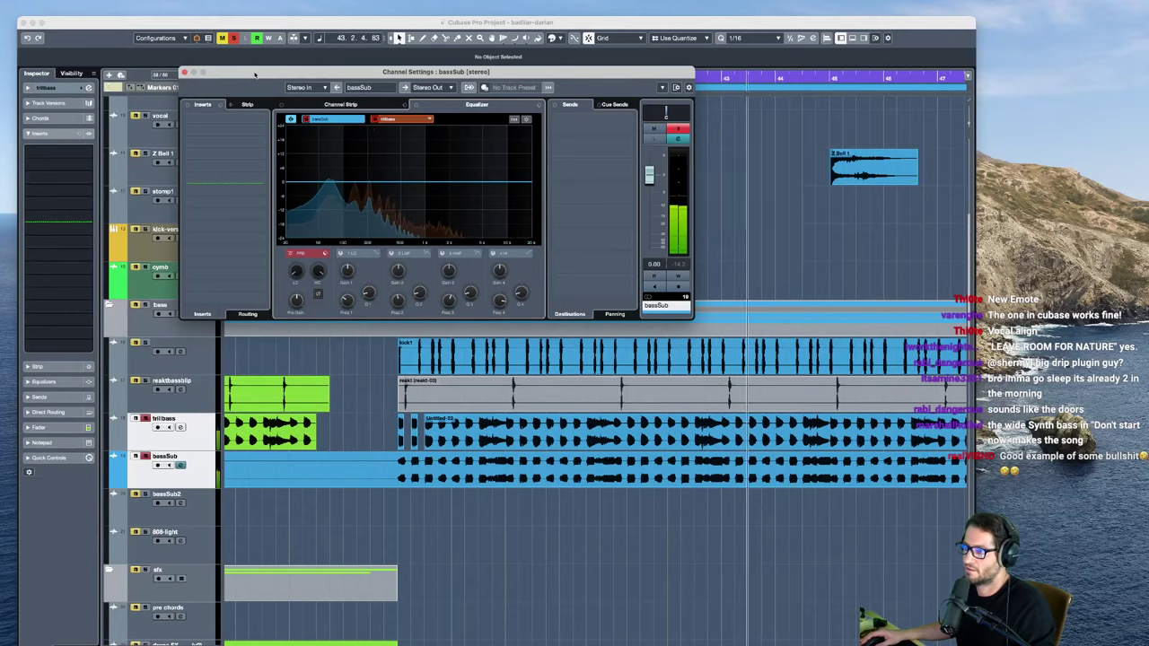
click(317, 294)
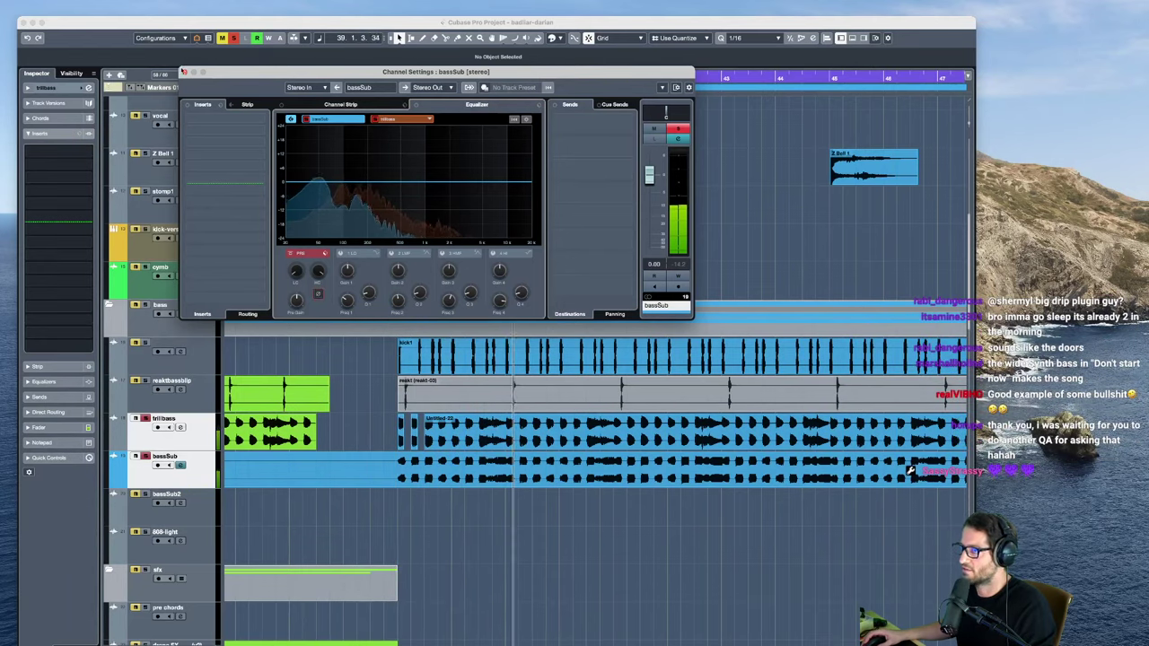
click(184, 72)
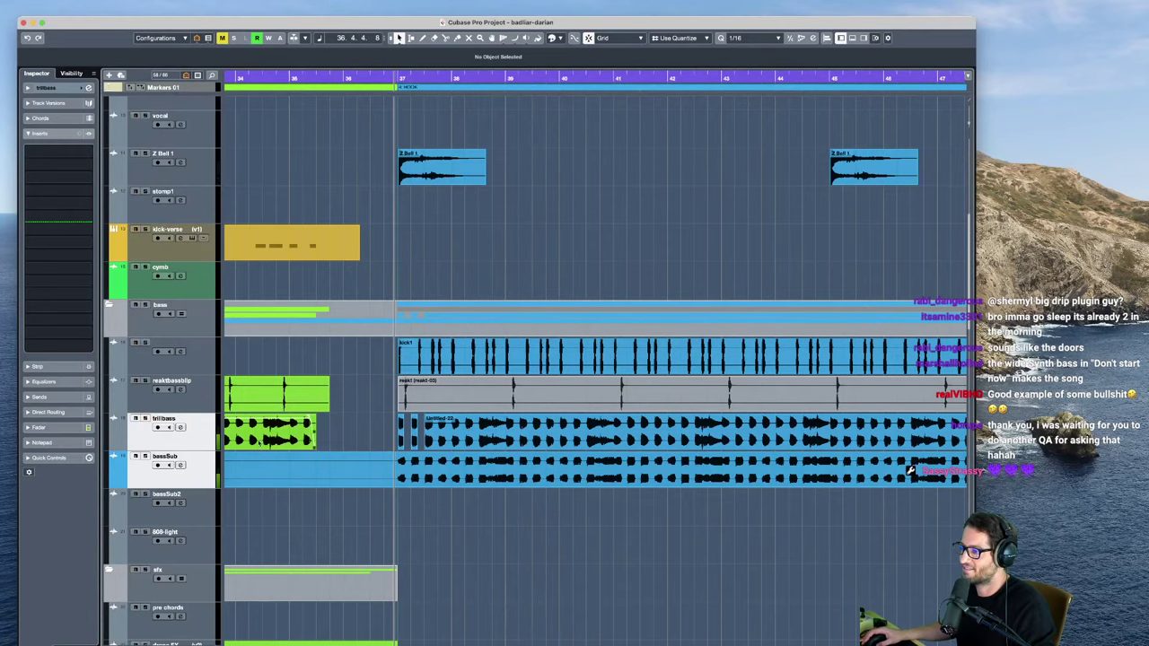
key(space)
Step: Solo the VOC folder without the lead V track and play the backing vocals from bar 37 in the first hook
key(g)
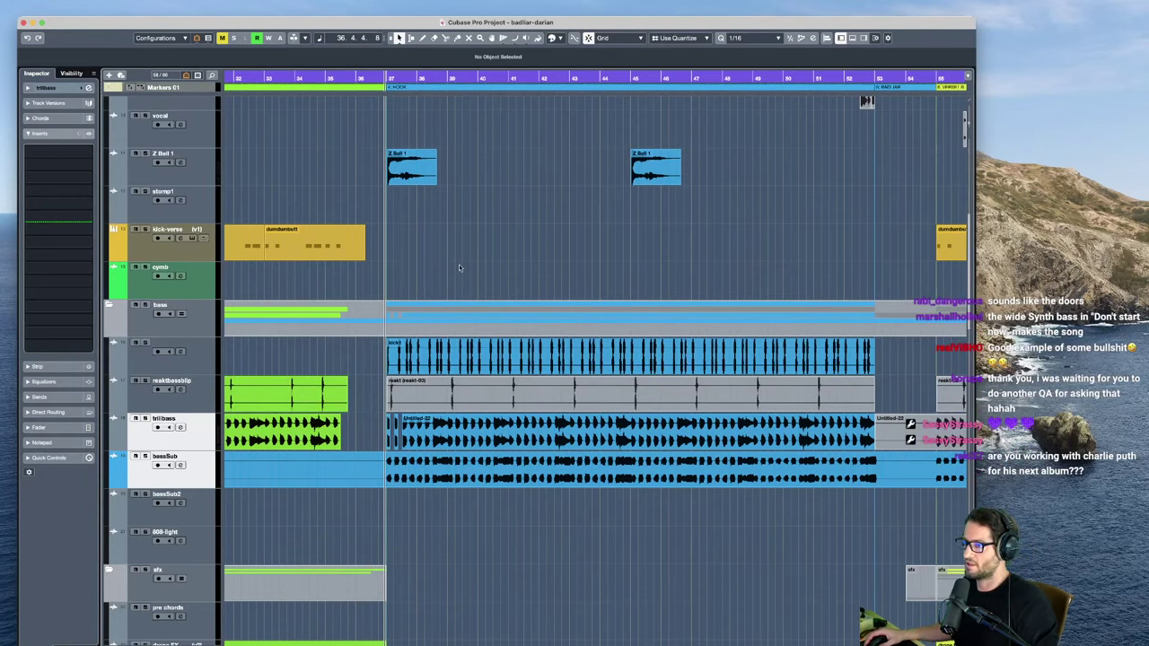
key(g)
scroll(461, 284, down, 15)
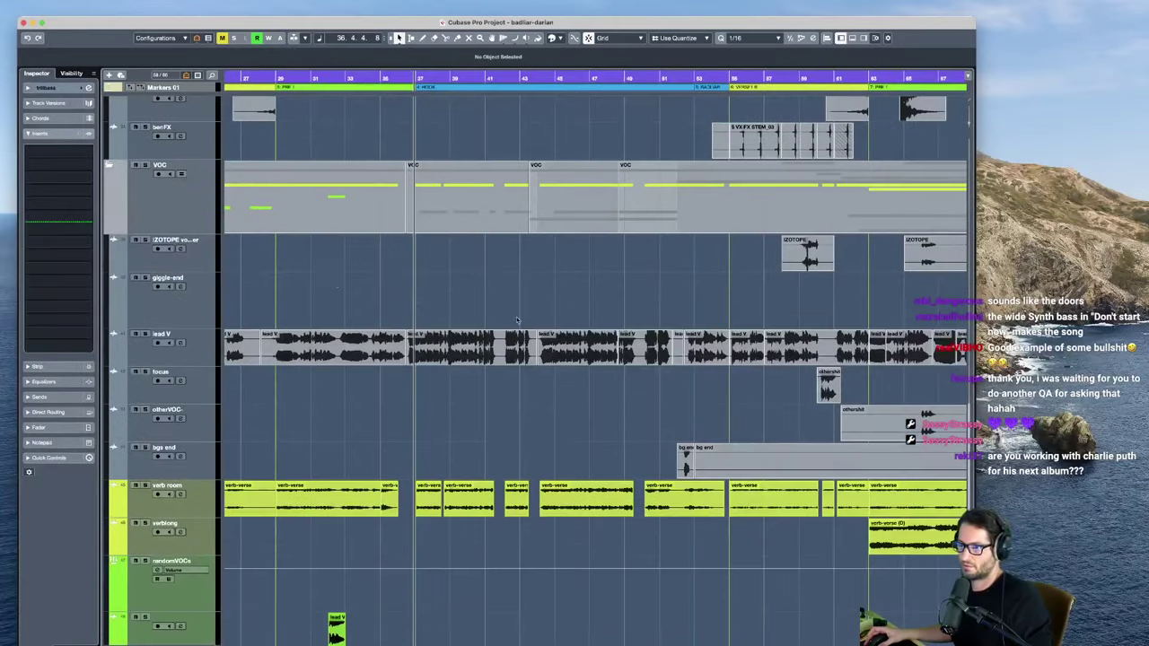
click(203, 219)
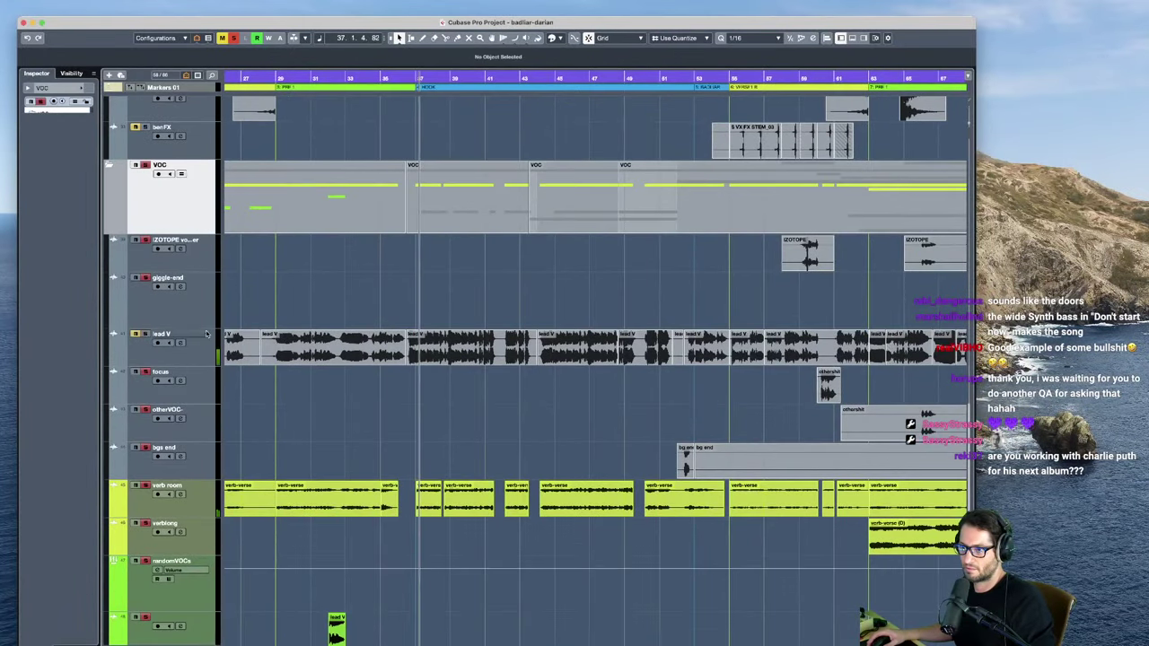
Step: Play the second hook from bar 71 with the lead V track muted
key(g)
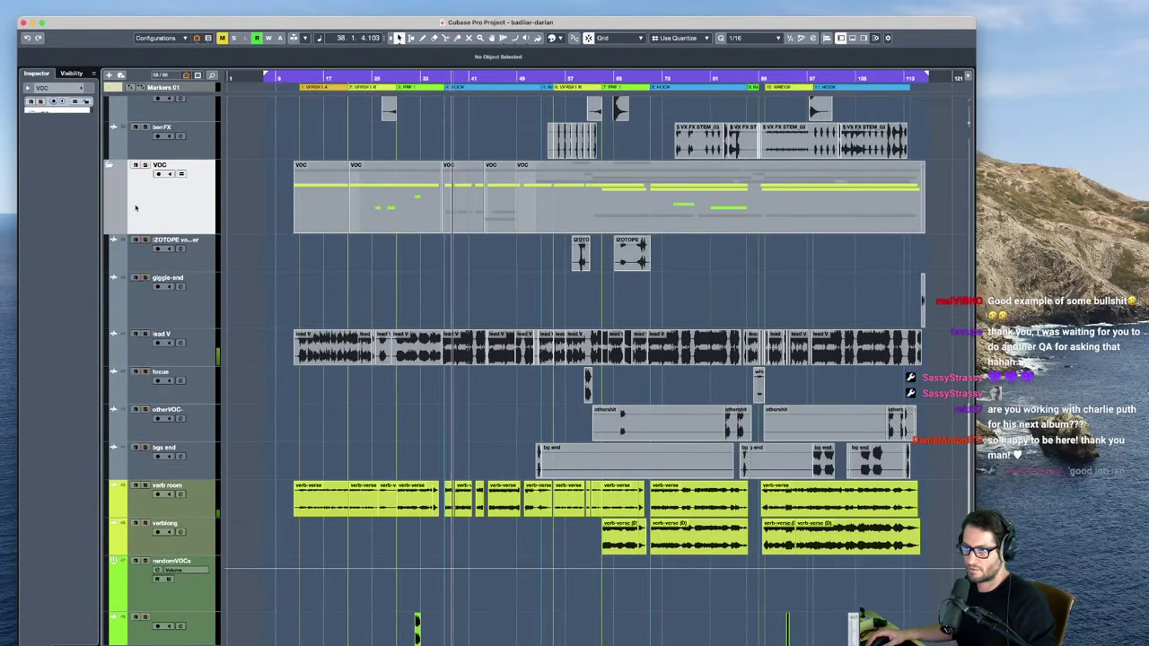
click(130, 341)
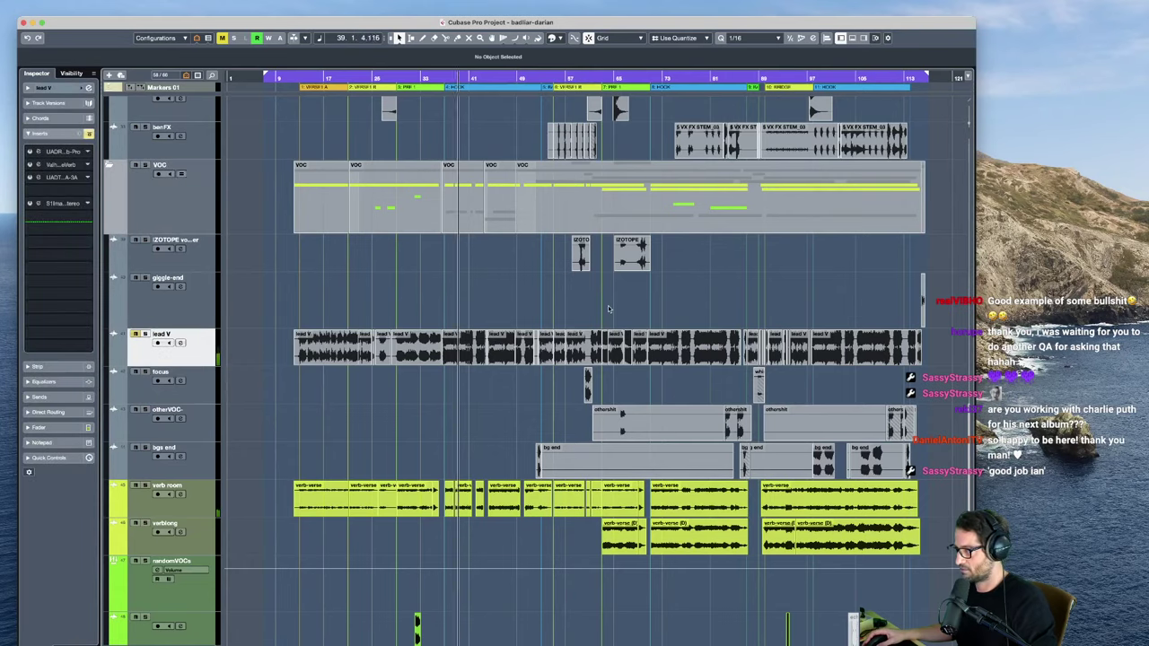
key(h)
key(h)
key(h)
scroll(597, 359, up, 3)
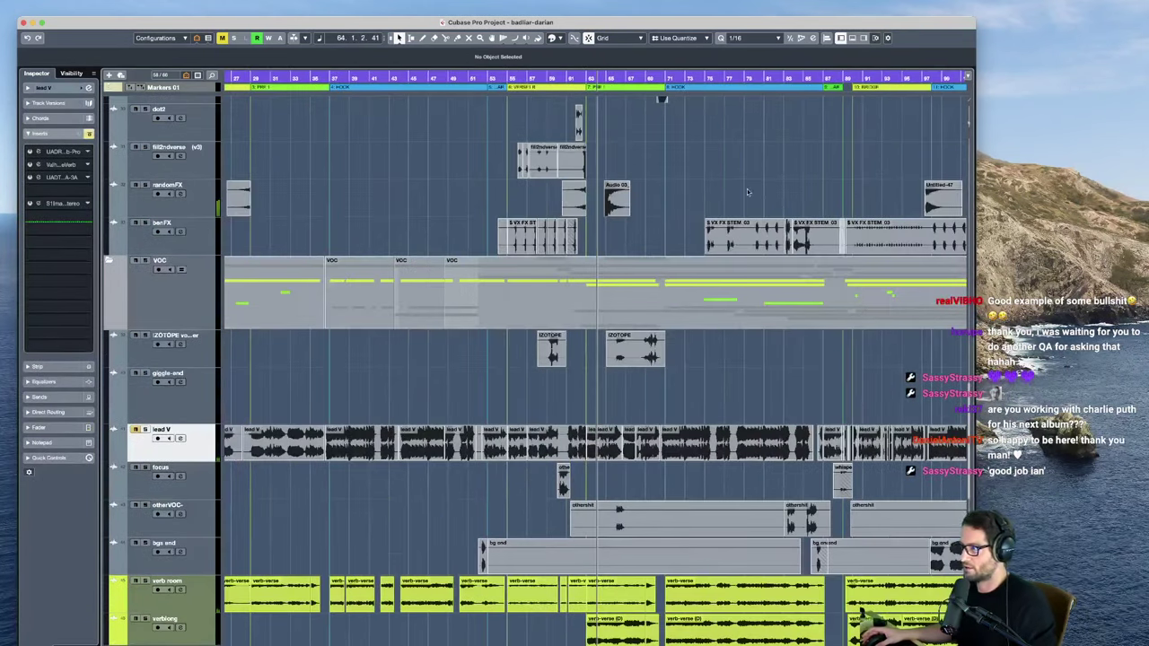
click(672, 77)
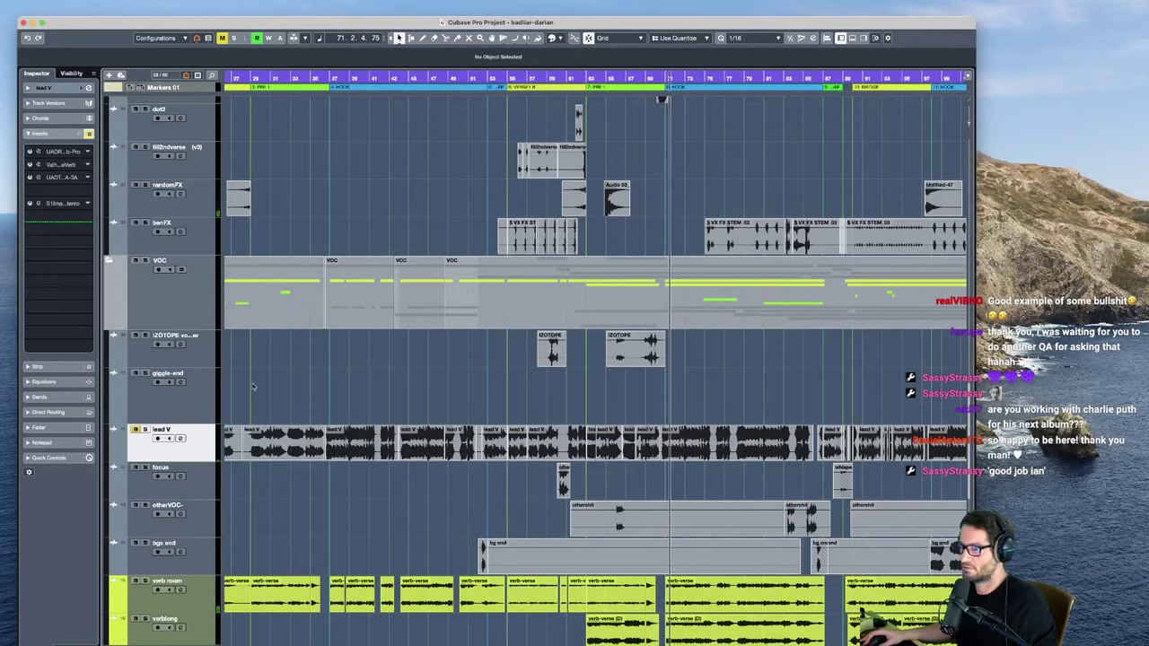
Step: Solo the VOC folder without the lead vocal and listen to the dubs tracks through the second hook
click(195, 314)
scroll(675, 493, down, 6)
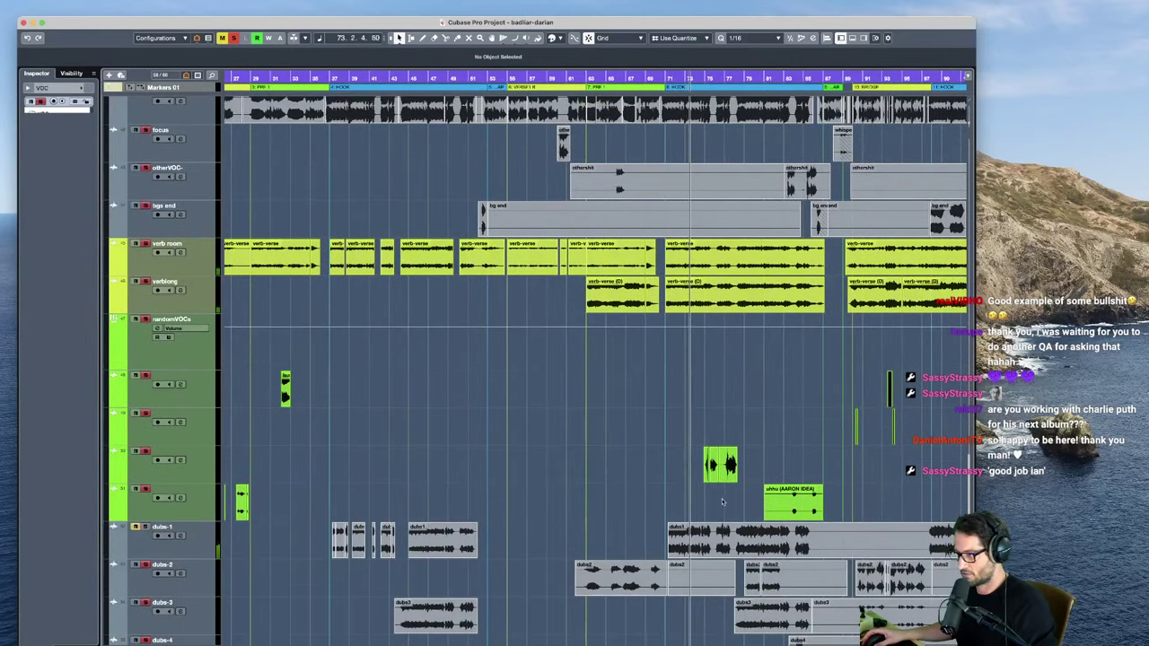
scroll(656, 478, down, 2)
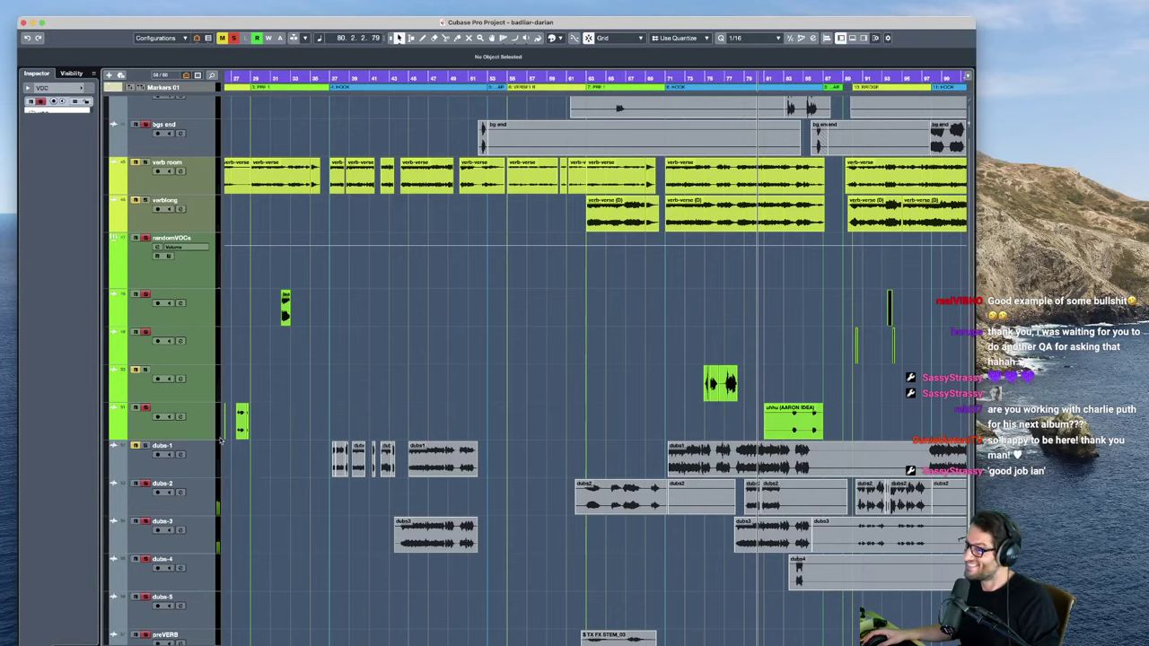
key(h)
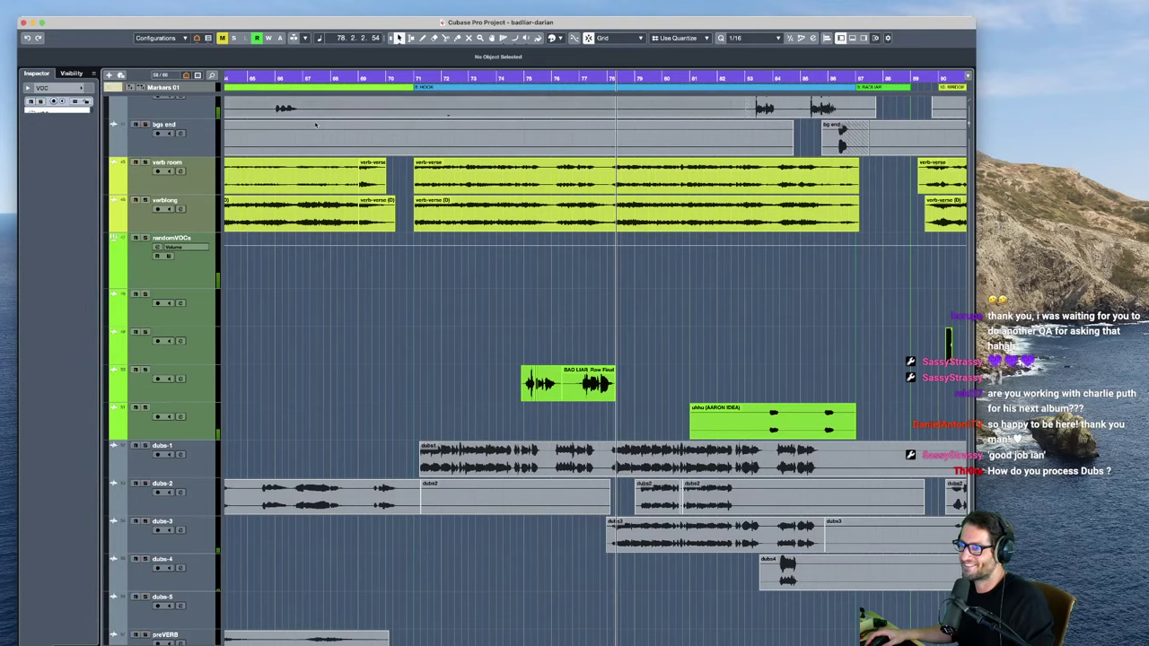
Step: Bring the lead V track back in, play the soloed VOC folder from bar 78, and stop playback
scroll(524, 231, up, 6)
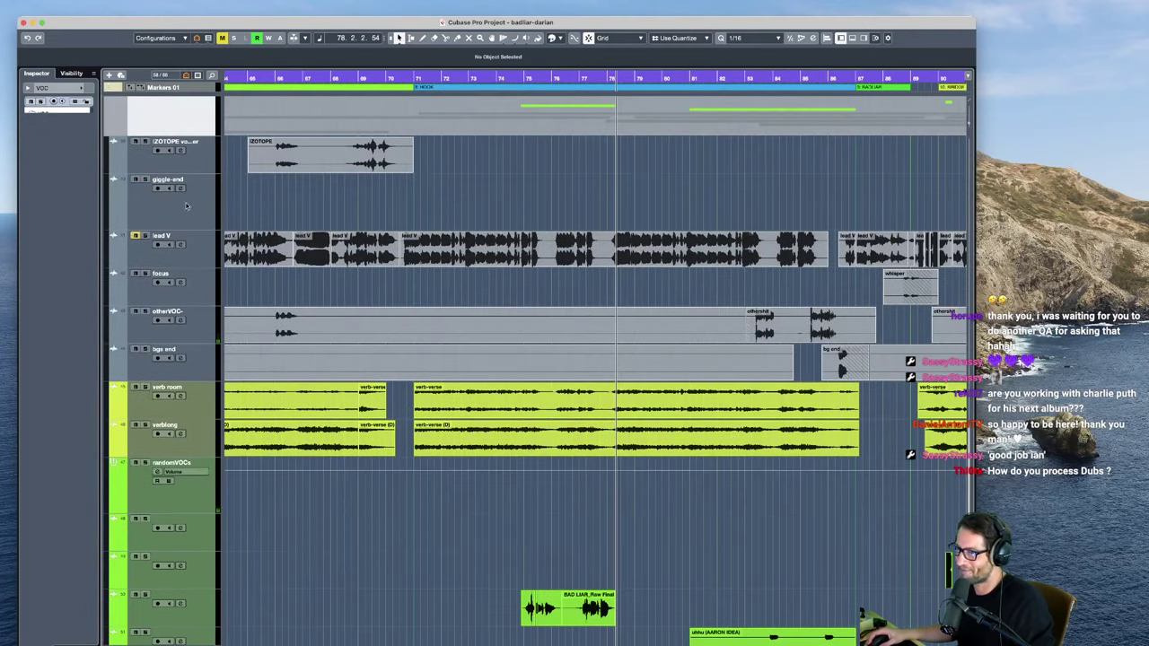
scroll(135, 286, up, 1)
key(space)
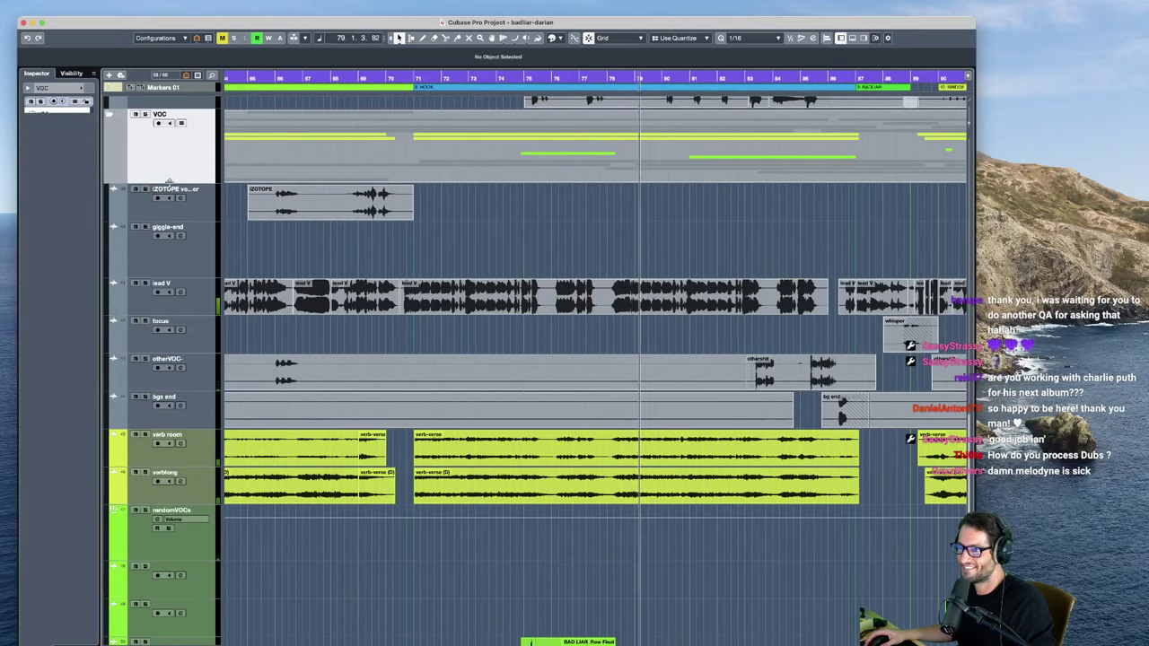
scroll(719, 414, down, 1)
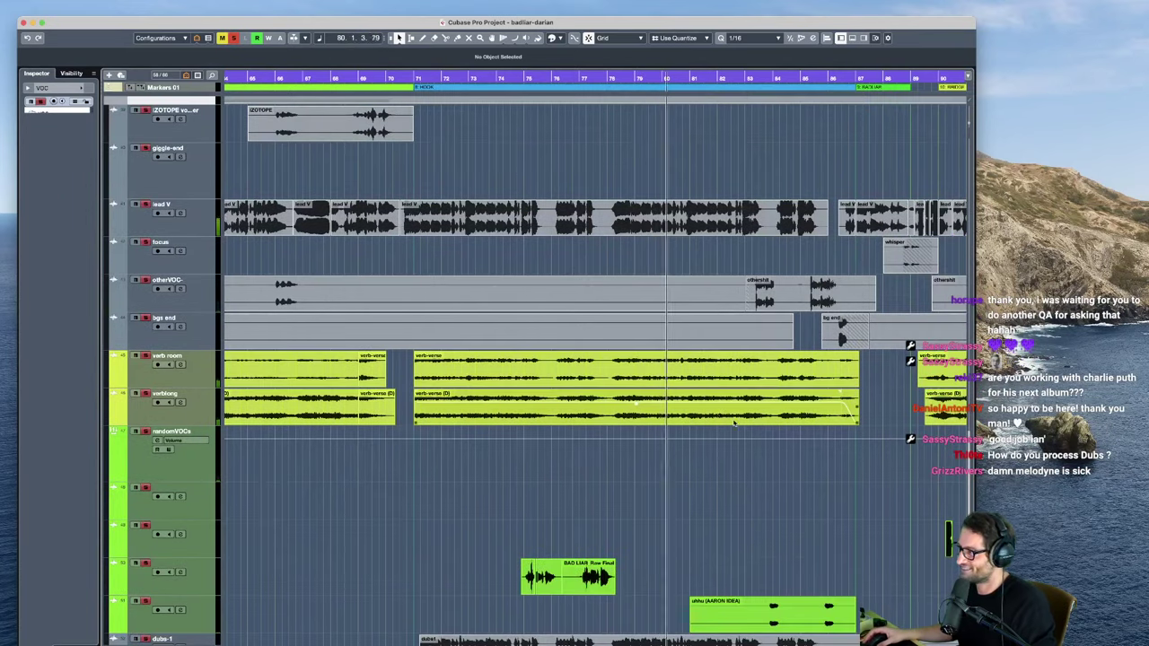
key(space)
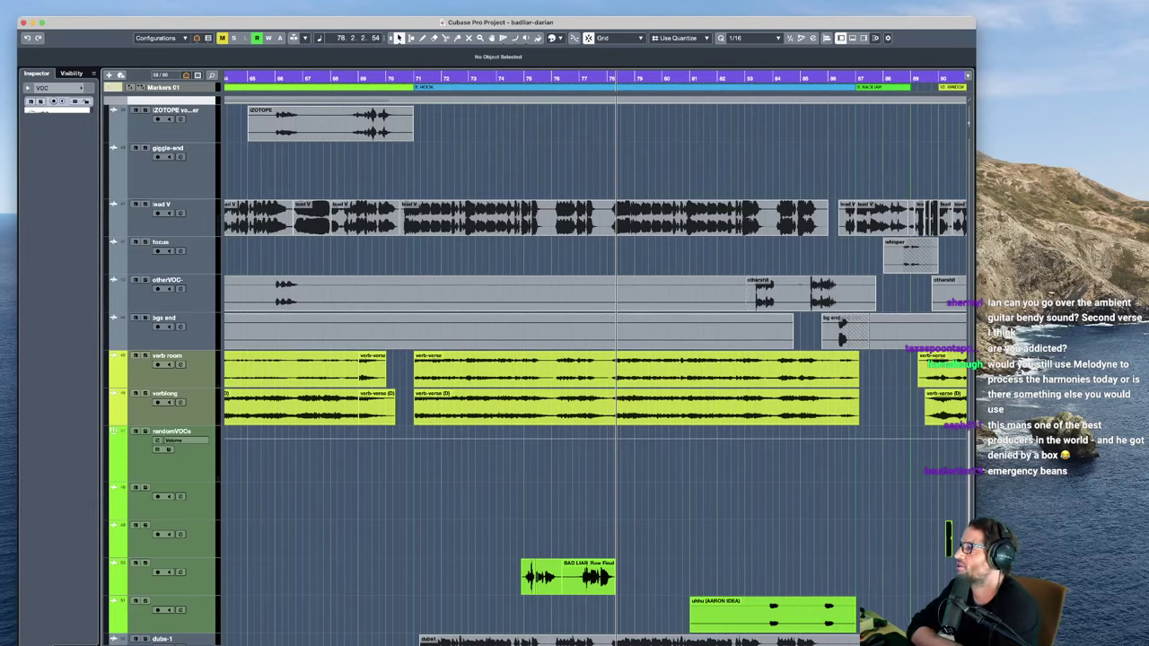
Step: Bring the effects tracks above the VOC folder into view across the second verse and second hook
key(g)
key(g)
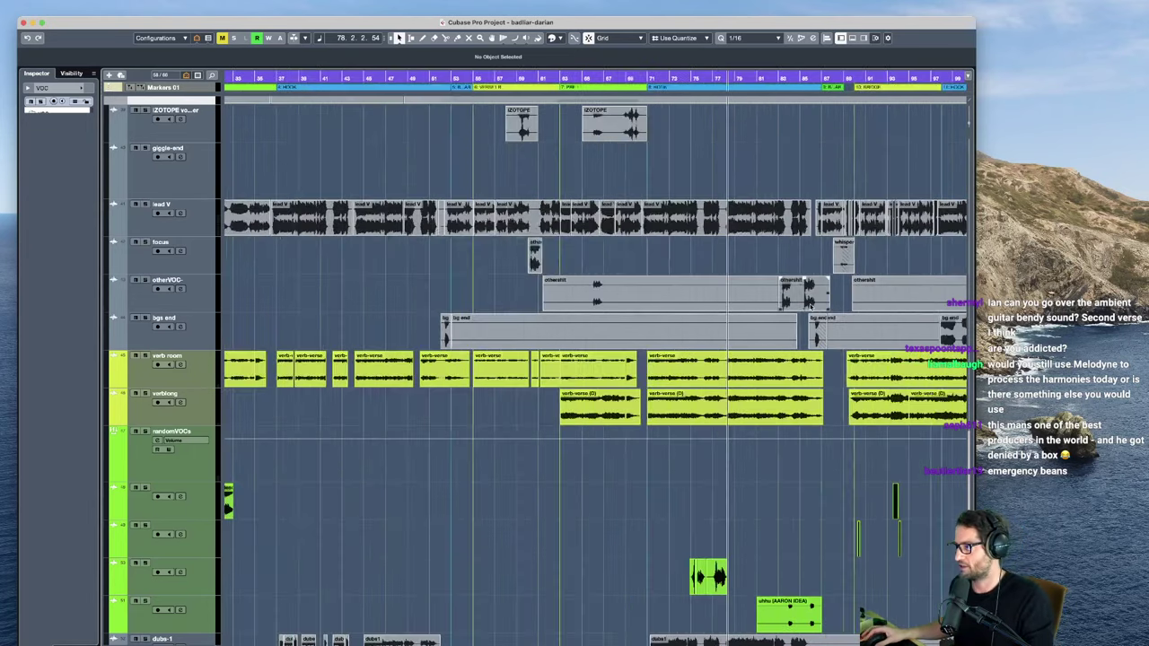
scroll(714, 308, up, 3)
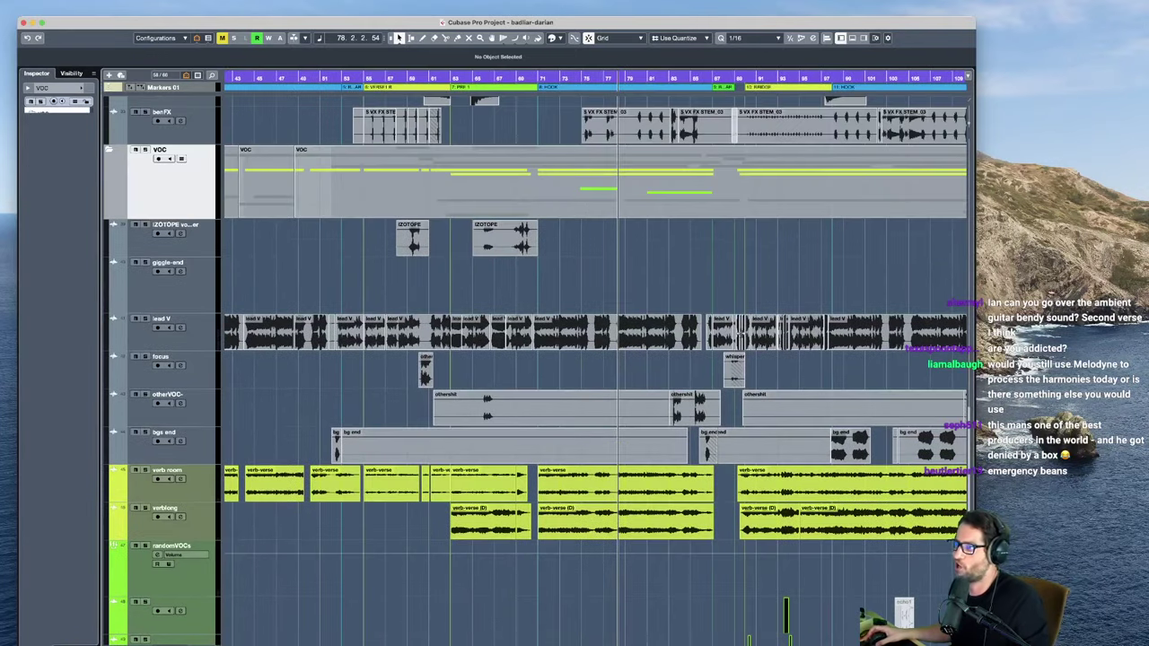
scroll(582, 356, right, 2)
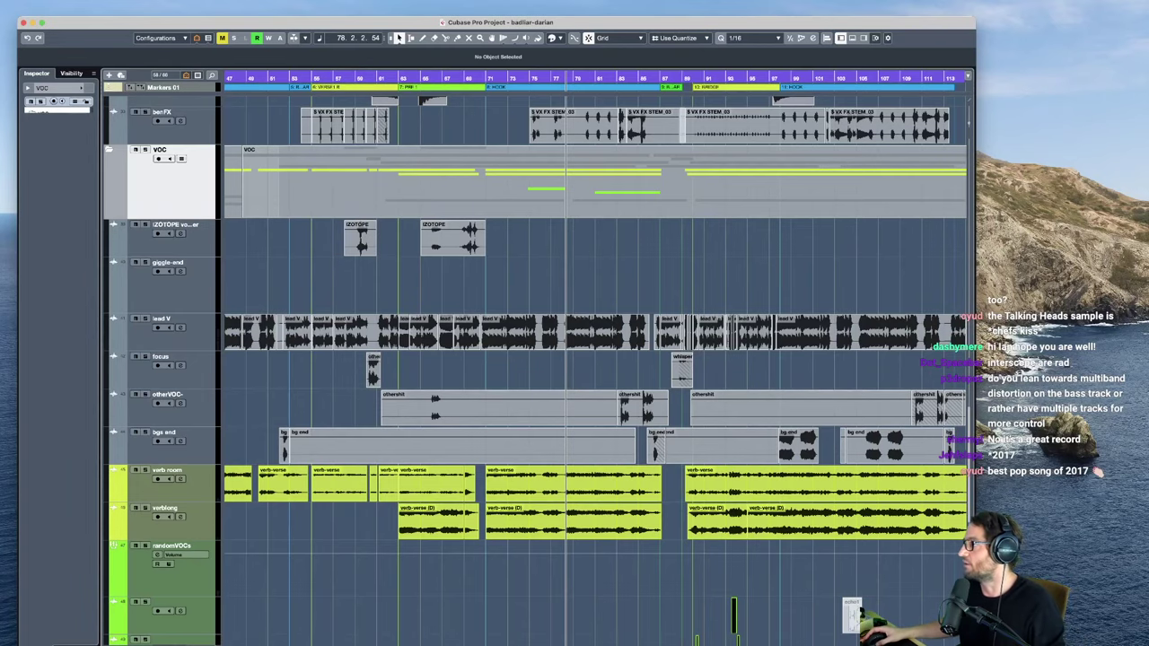
scroll(584, 258, up, 10)
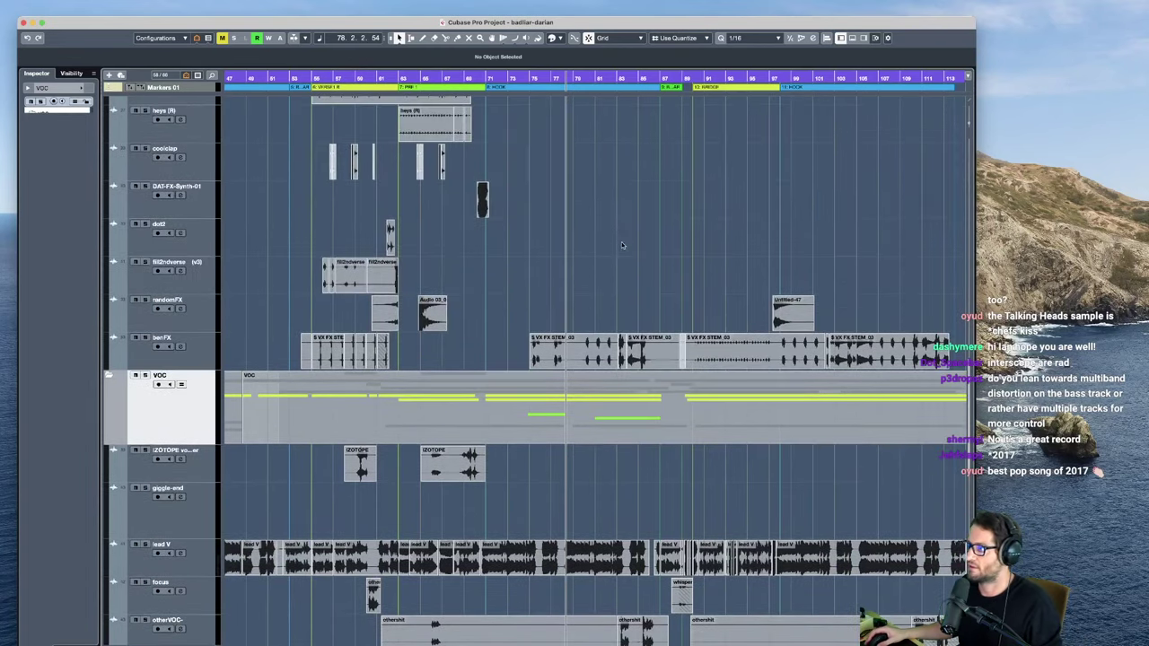
Step: Play the song from the start of the bridge at about bar 90 and look over the bass, effects and vocal tracks
scroll(690, 240, up, 10)
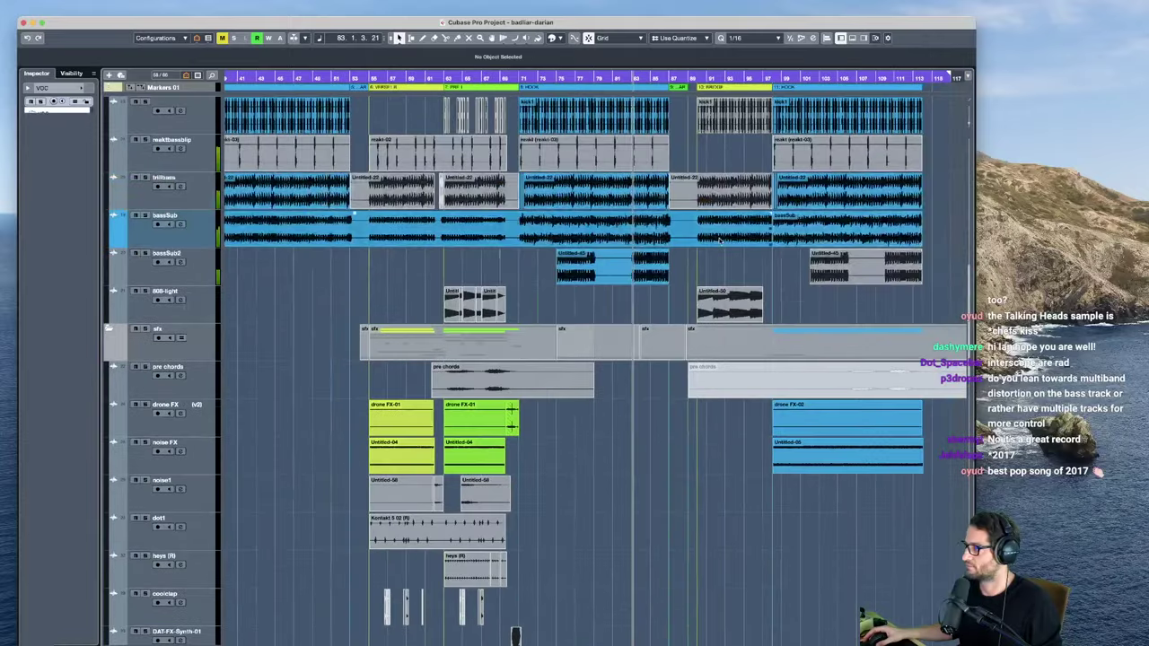
scroll(662, 119, up, 5)
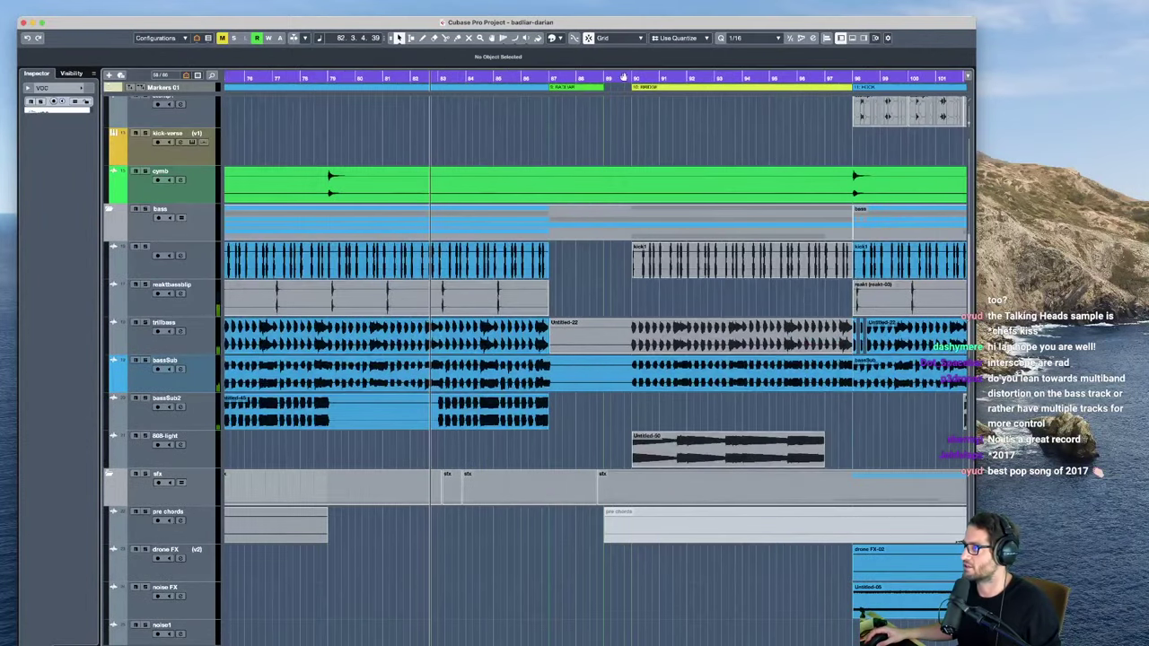
click(628, 78)
scroll(725, 247, down, 5)
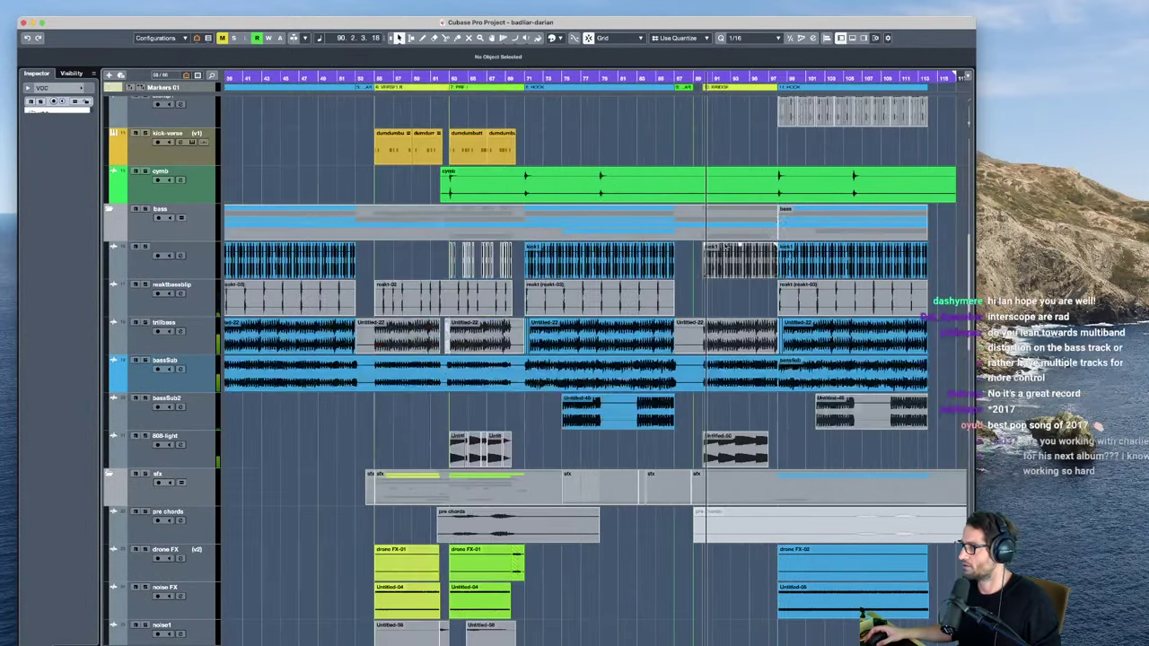
scroll(726, 246, down, 20)
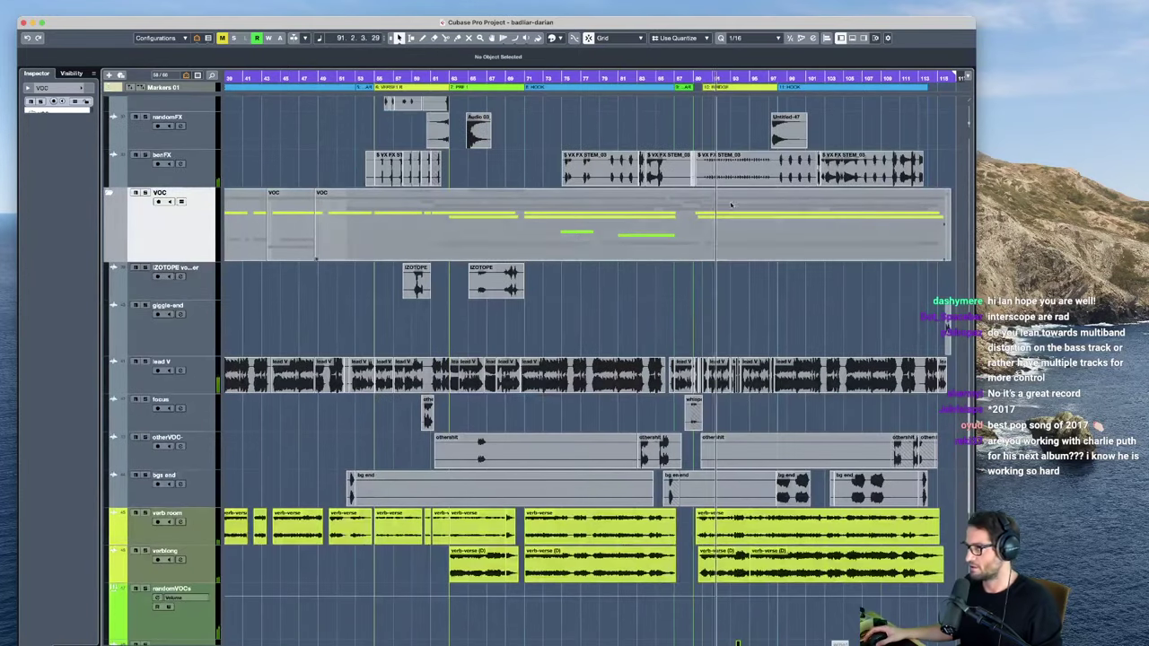
key(space)
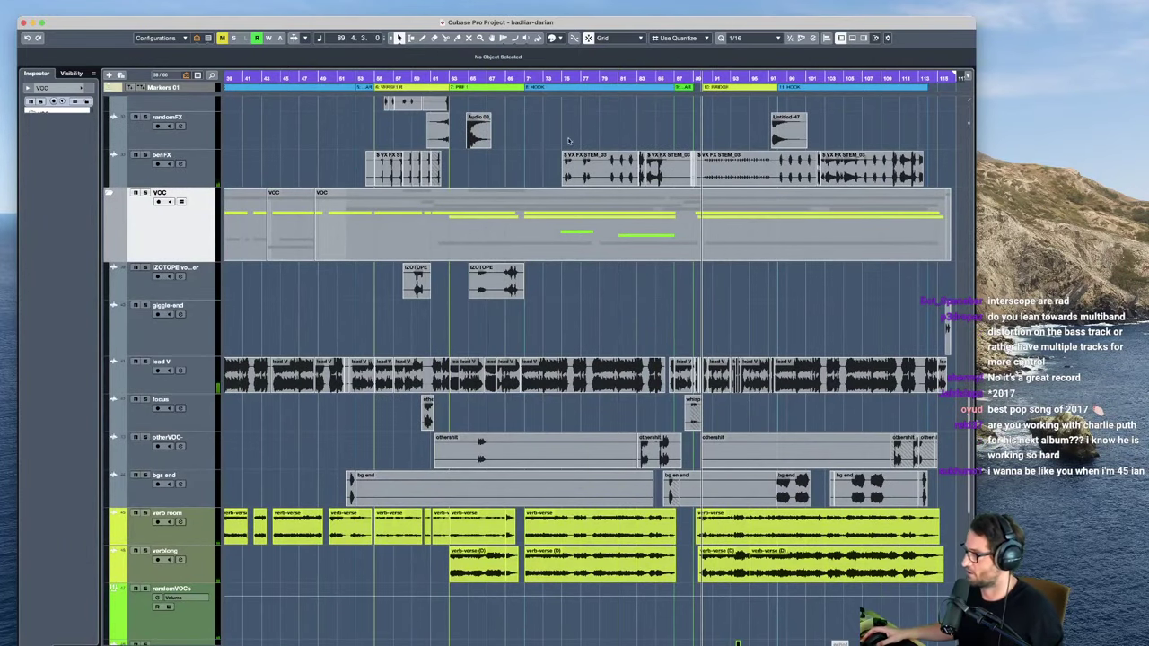
Step: Place the playhead at bar 75 in the second hook and solo the benFX track
click(565, 78)
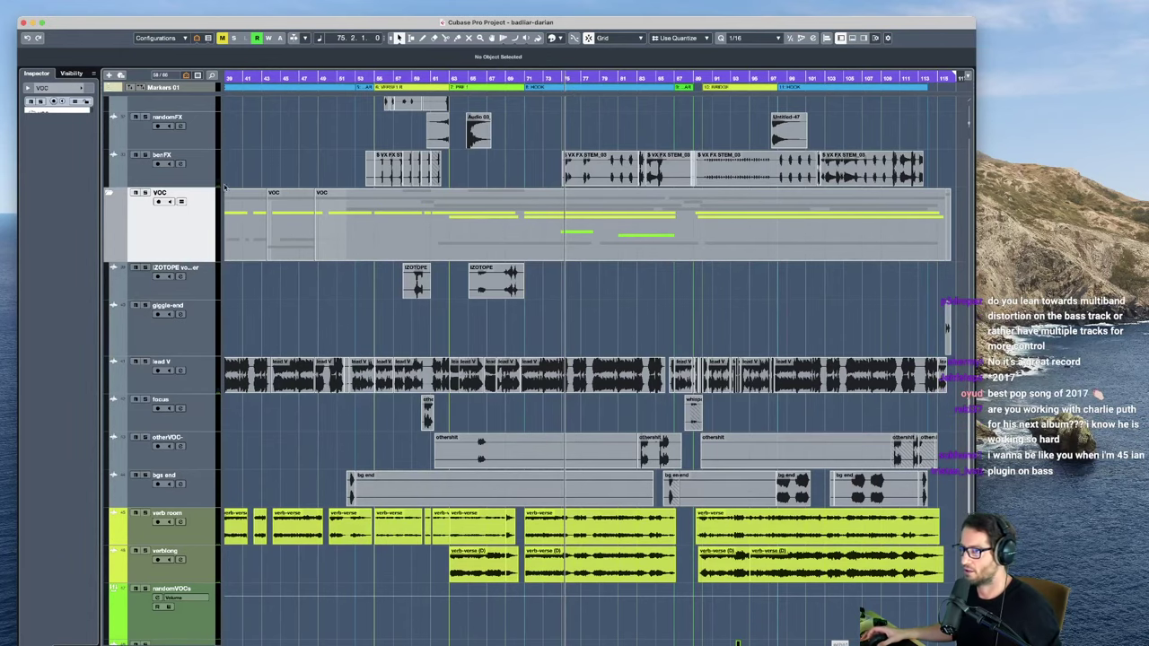
key(h)
key(h)
key(h)
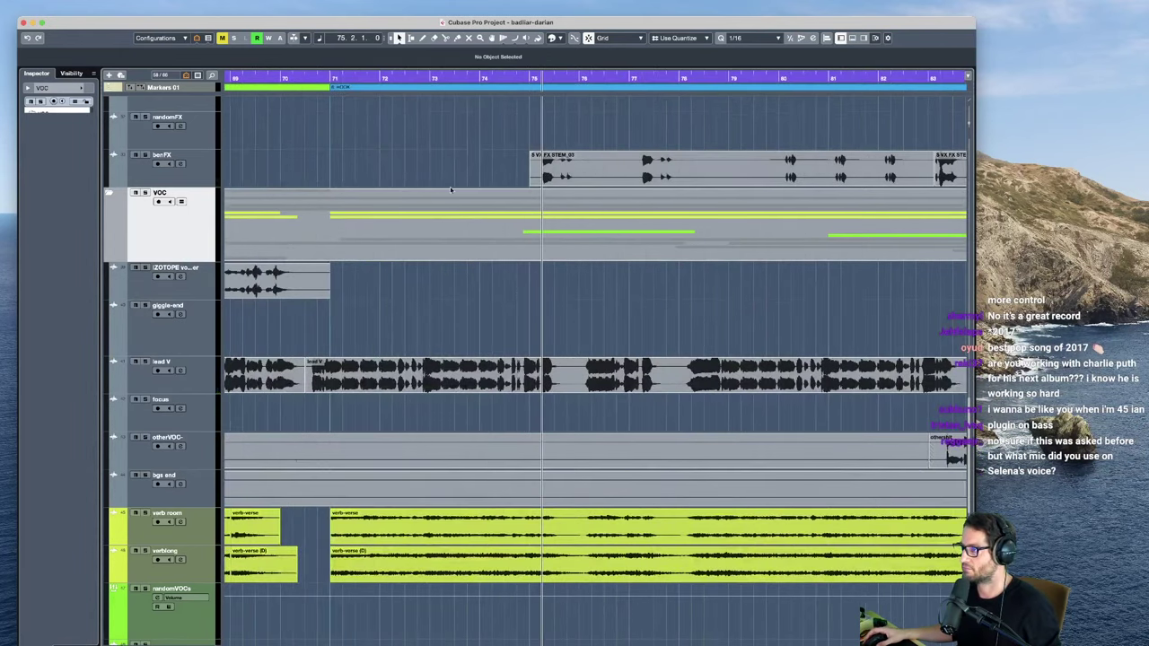
click(195, 184)
key(h)
key(s)
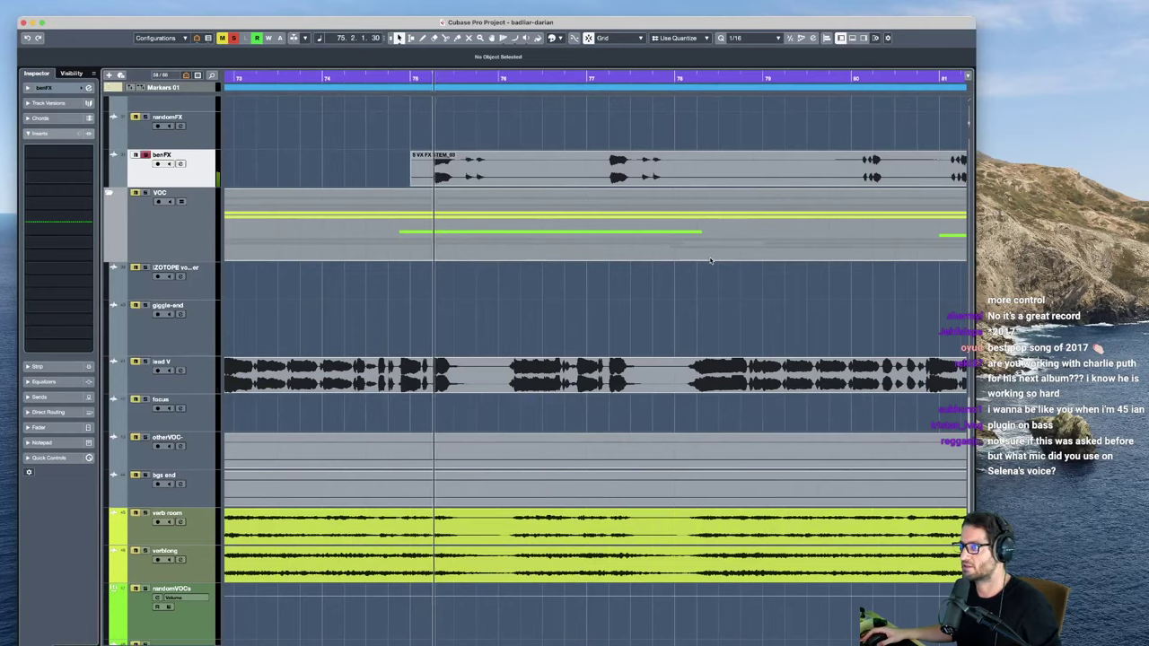
Step: Audition the benFX clips in the second hook from bar 75, both soloed and within the full mix
key(space)
key(g)
key(g)
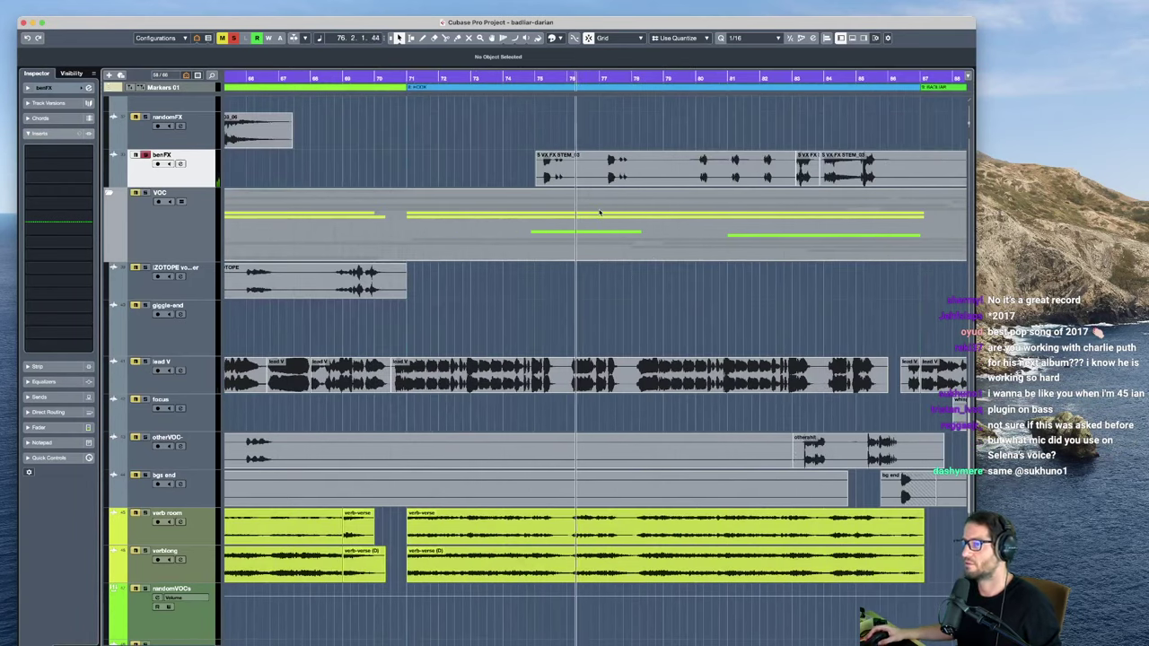
key(space)
click(794, 121)
scroll(780, 176, right, 6)
key(space)
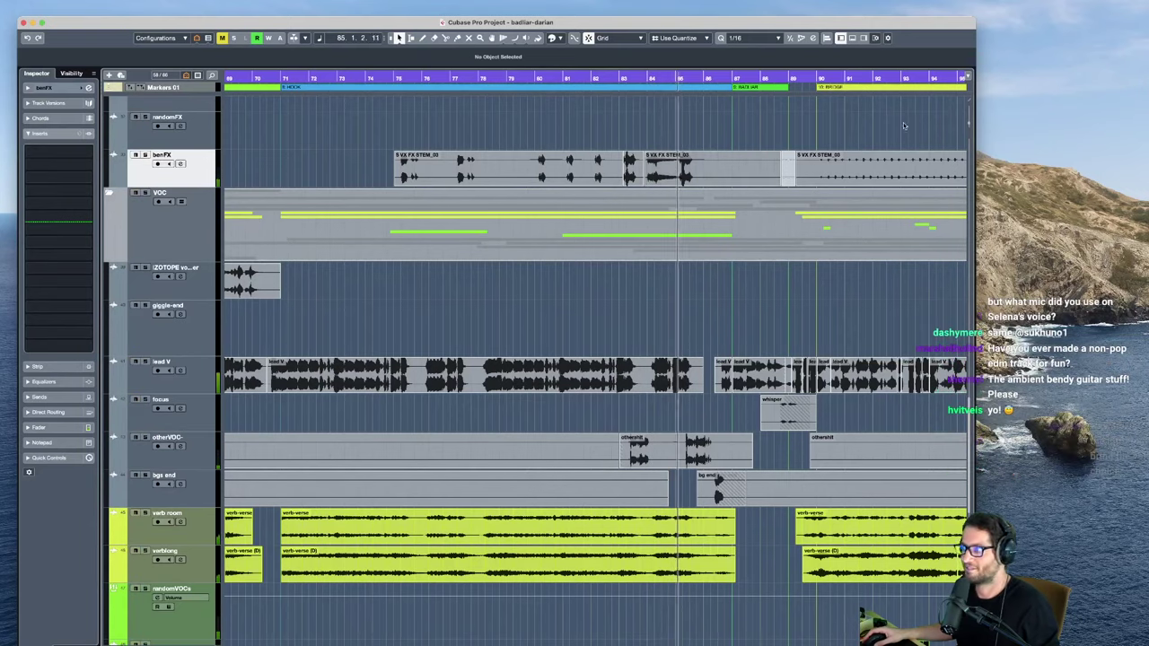
Step: Audition the soloed benFX track through the bridge section
scroll(775, 139, right, 2)
key(space)
click(760, 133)
key(space)
scroll(706, 208, right, 2)
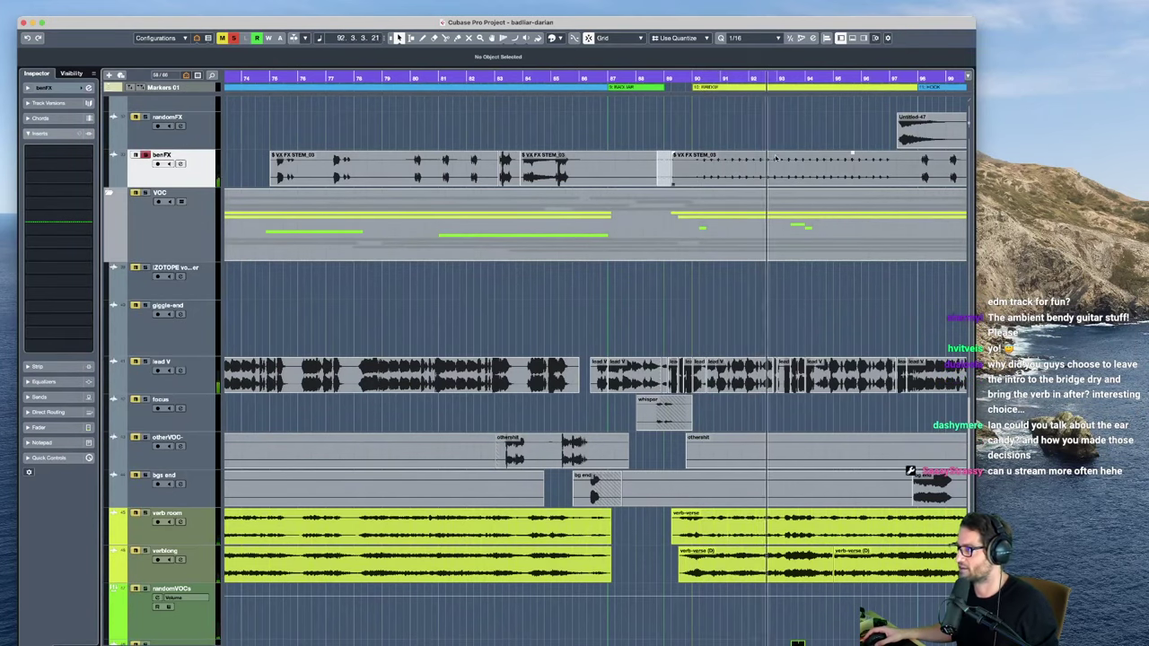
scroll(718, 197, right, 3)
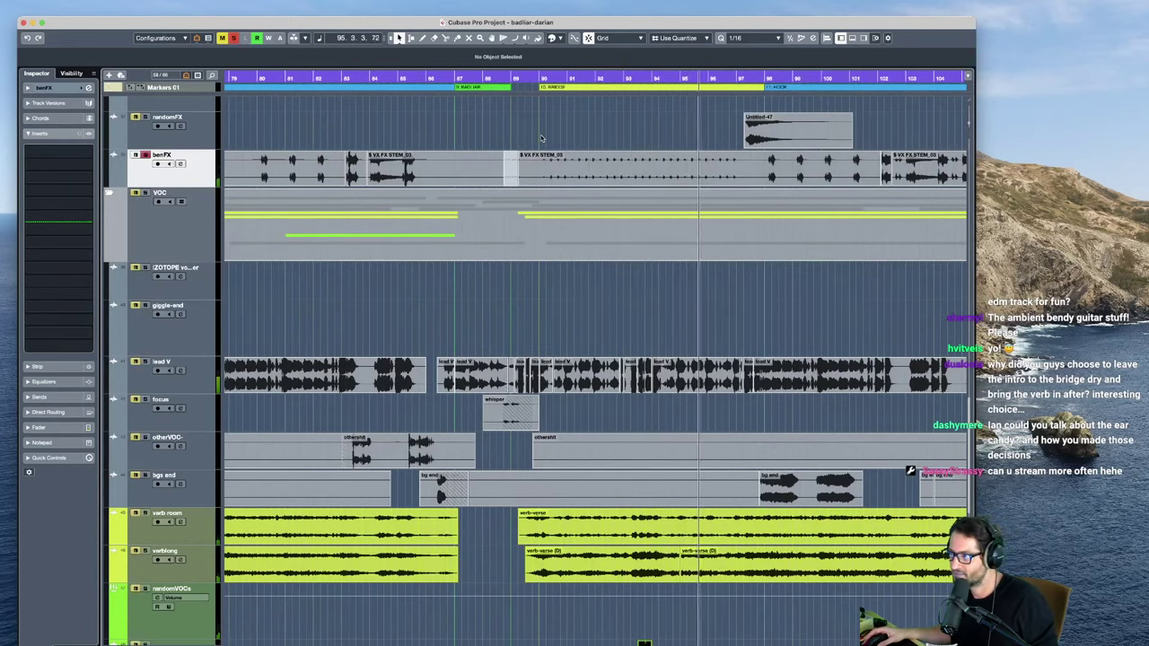
Step: Turn off the benFX solo and solo the randomFX track where the final hook begins
key(g)
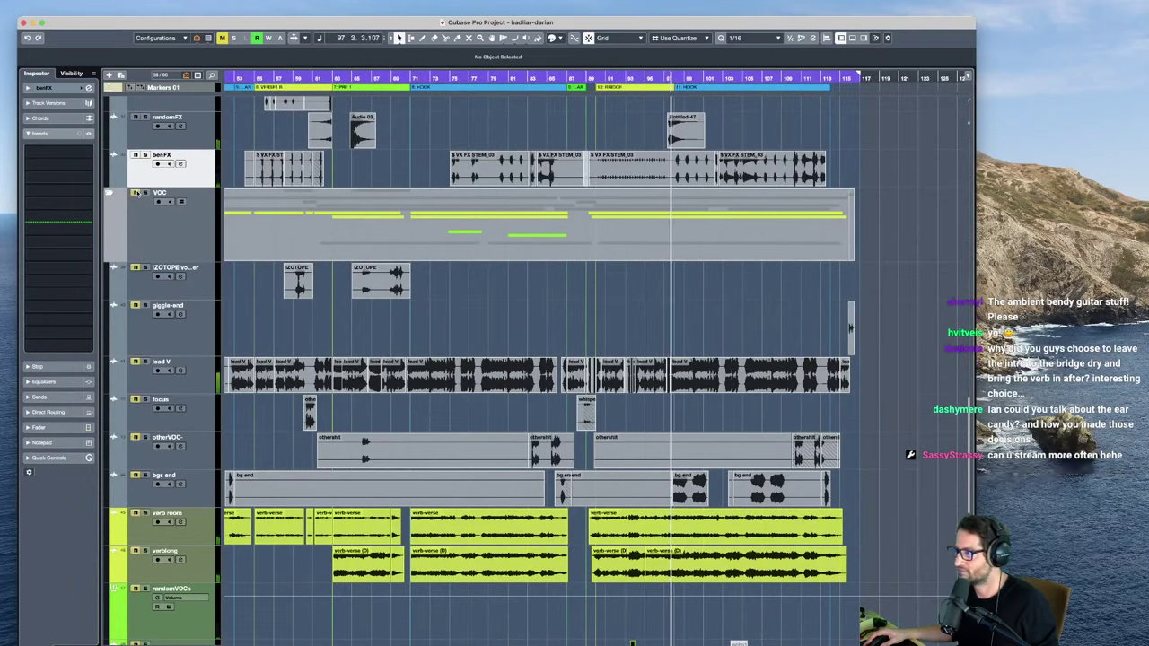
scroll(664, 176, up, 3)
key(h)
scroll(664, 176, up, 3)
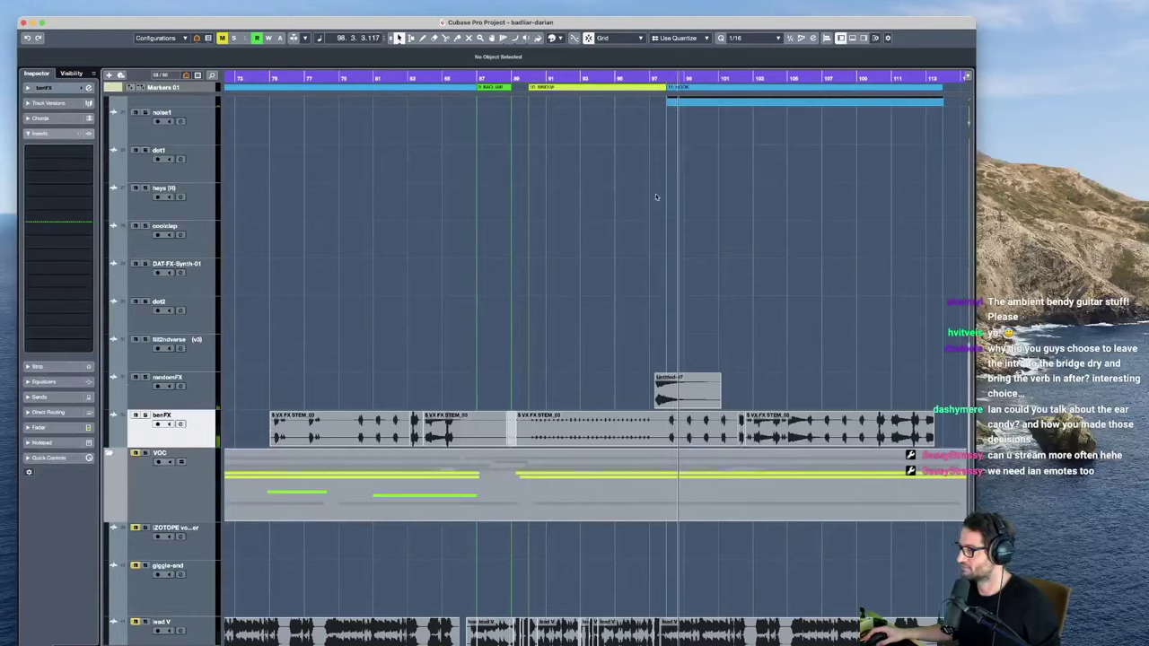
click(195, 406)
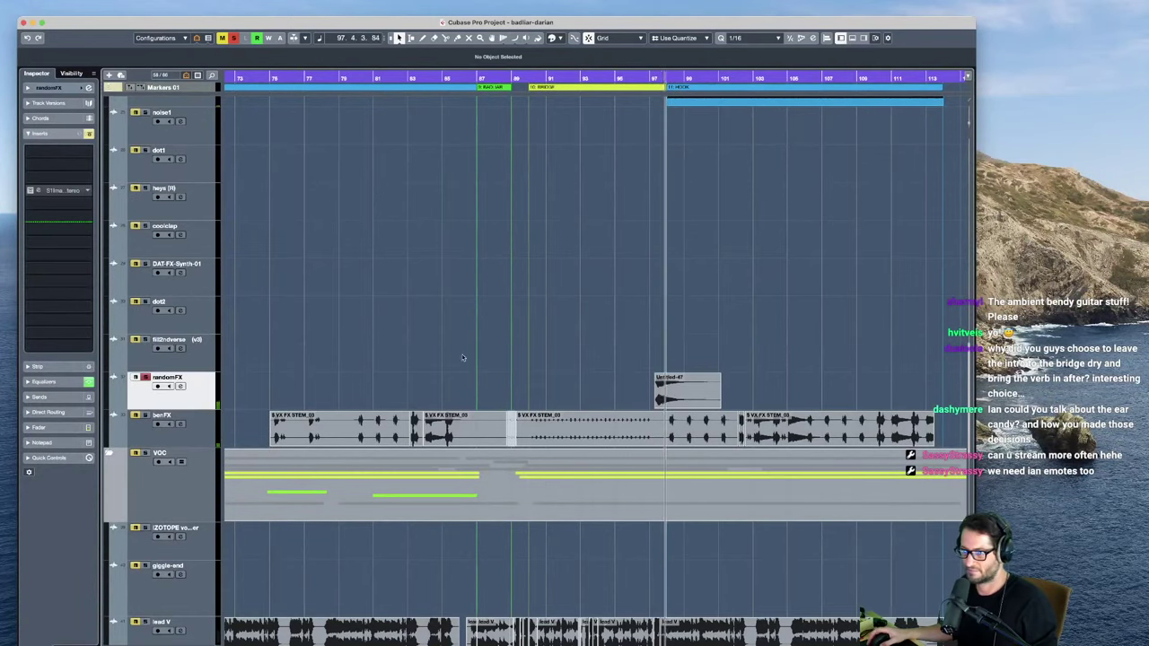
Step: Audition the noise FX track soloed in the final hook, select its clip there and stop playback
scroll(628, 269, up, 5)
key(g)
key(g)
key(g)
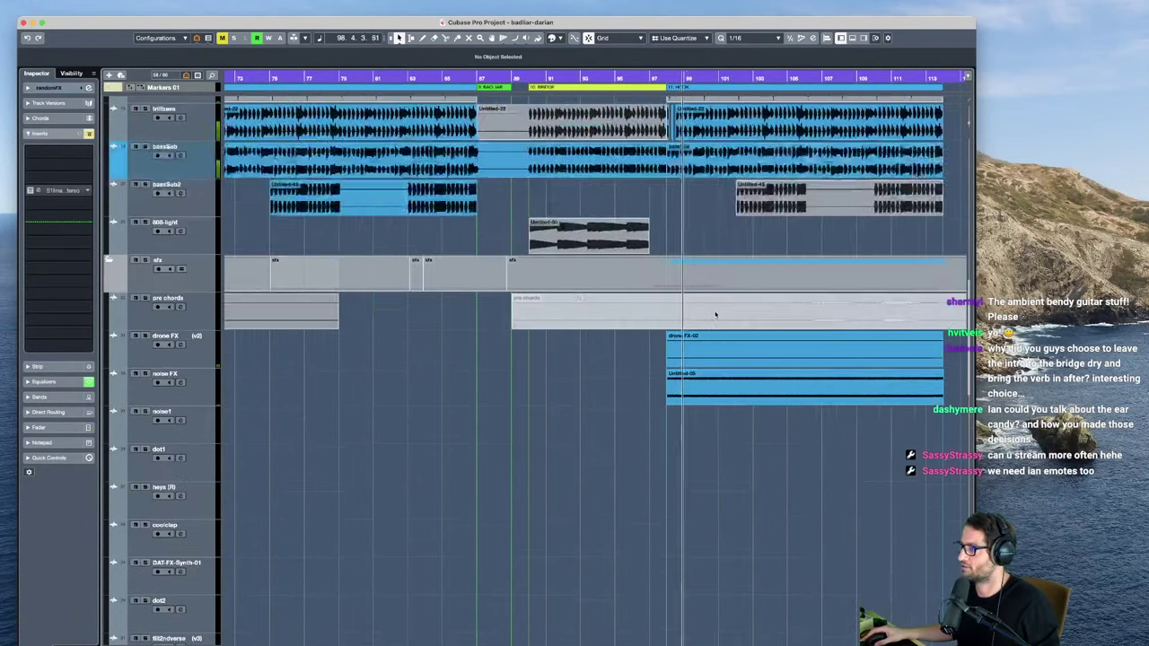
click(455, 402)
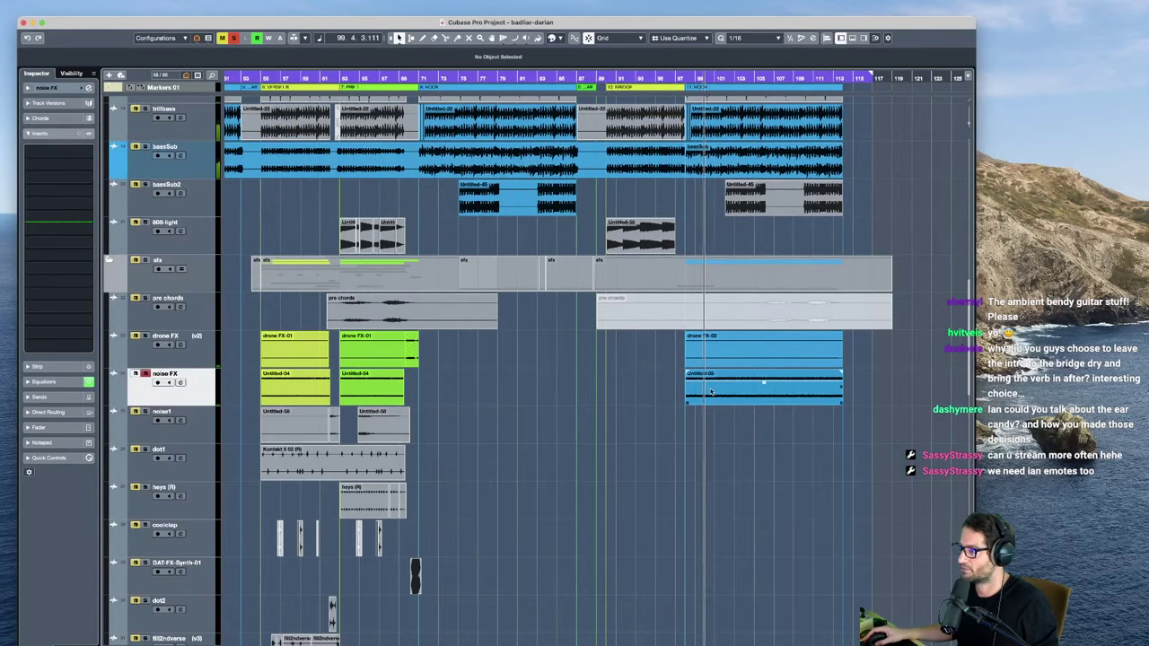
scroll(798, 386, left, 3)
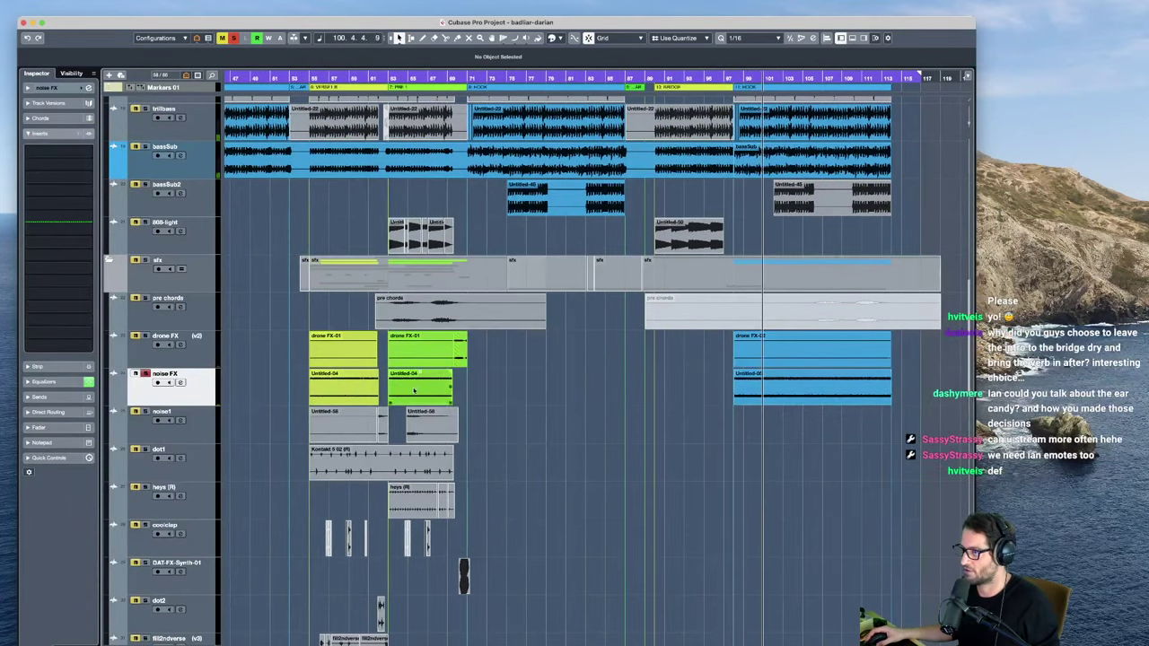
click(821, 386)
key(space)
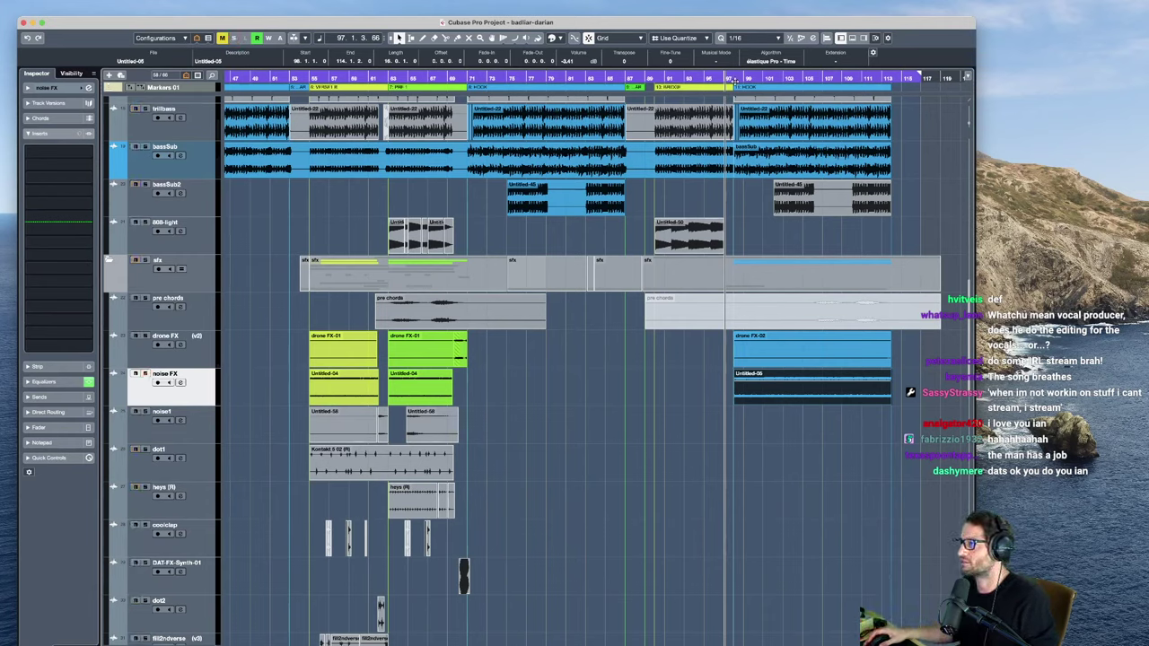
Step: Play the full mix from the first hook at bar 37 and from the second pre-chorus at about bar 63
click(734, 81)
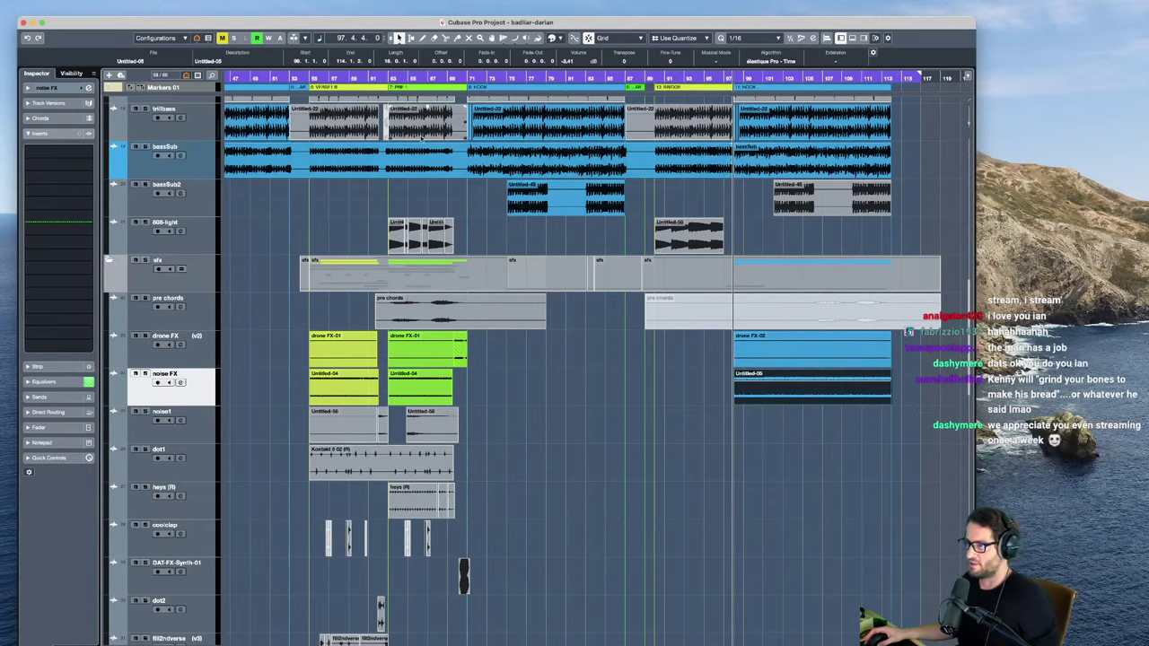
scroll(596, 368, left, 6)
scroll(489, 88, left, 6)
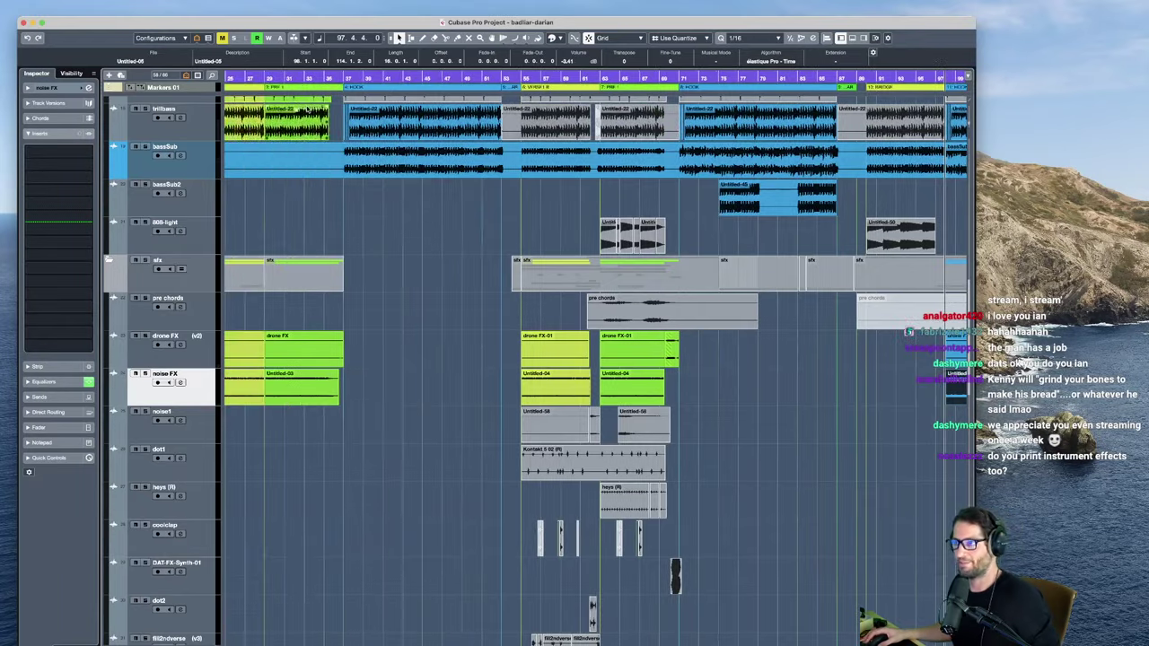
click(514, 79)
click(738, 226)
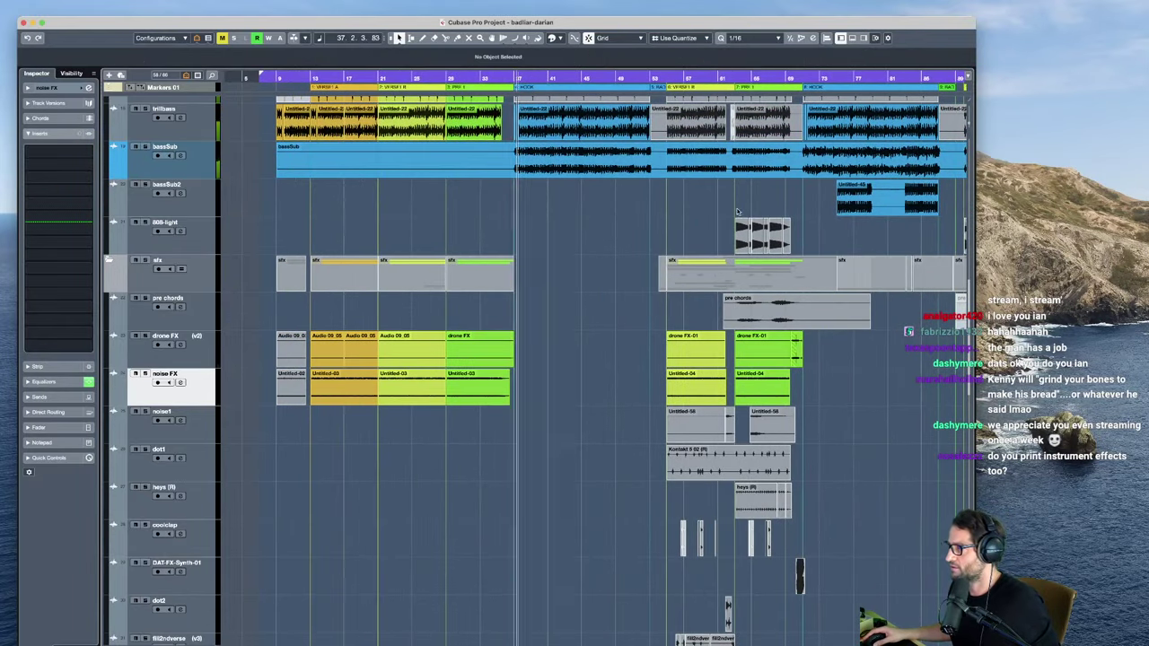
Step: Collapse the sfx and bass folder tracks
click(190, 278)
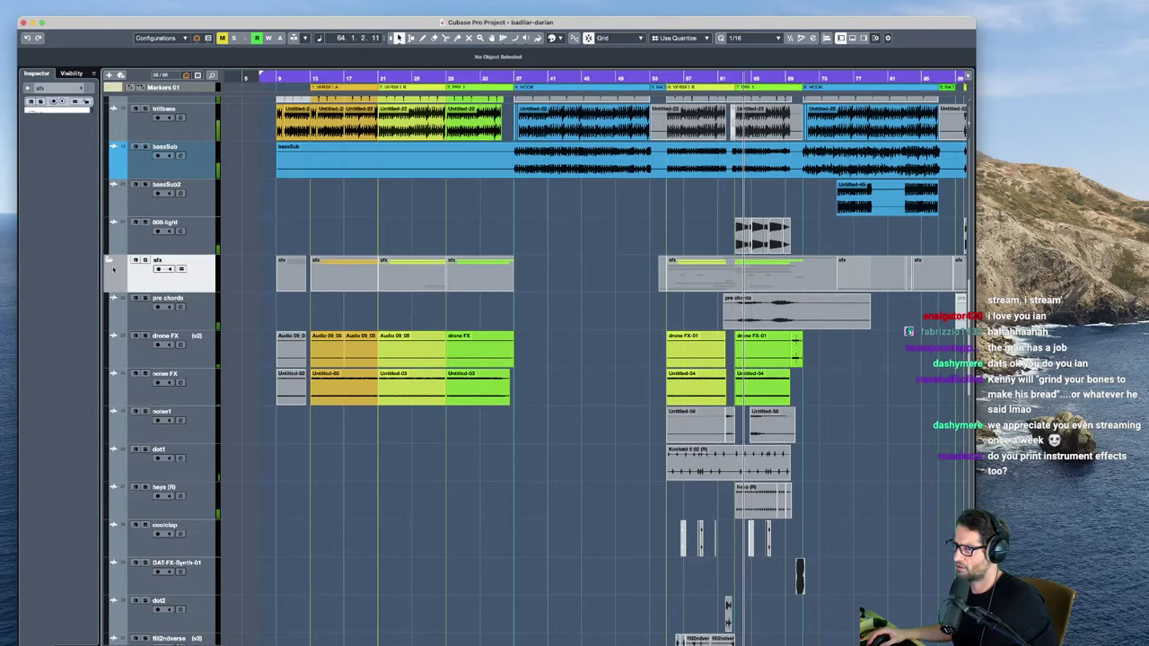
click(109, 261)
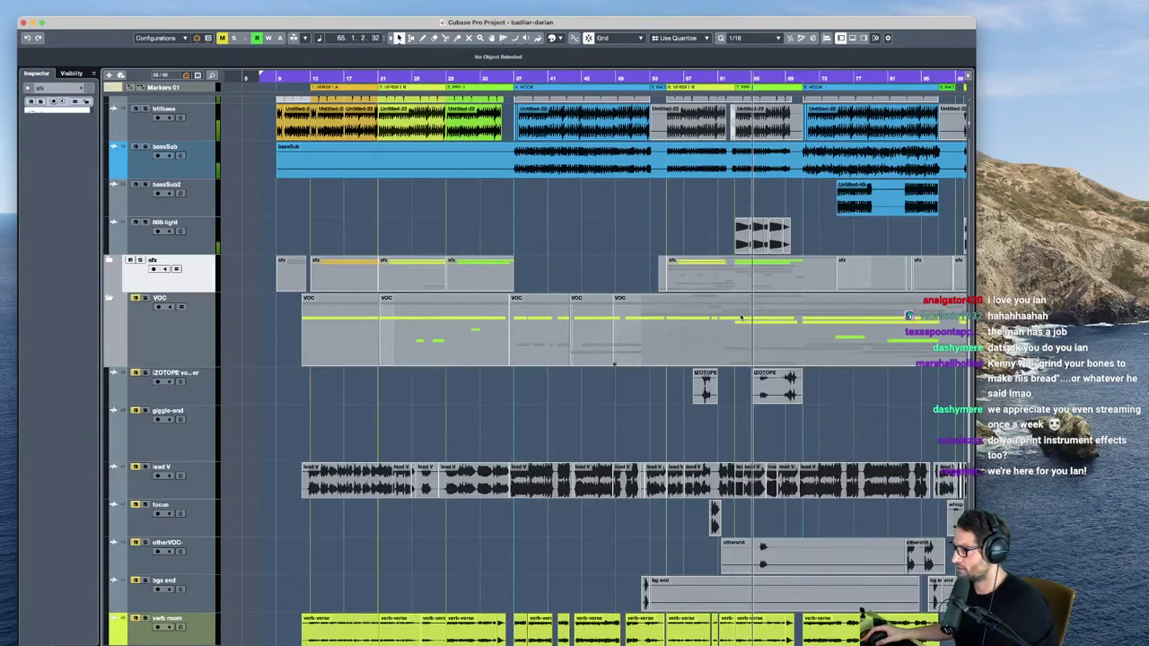
scroll(691, 260, right, 3)
scroll(718, 296, up, 2)
scroll(723, 302, up, 4)
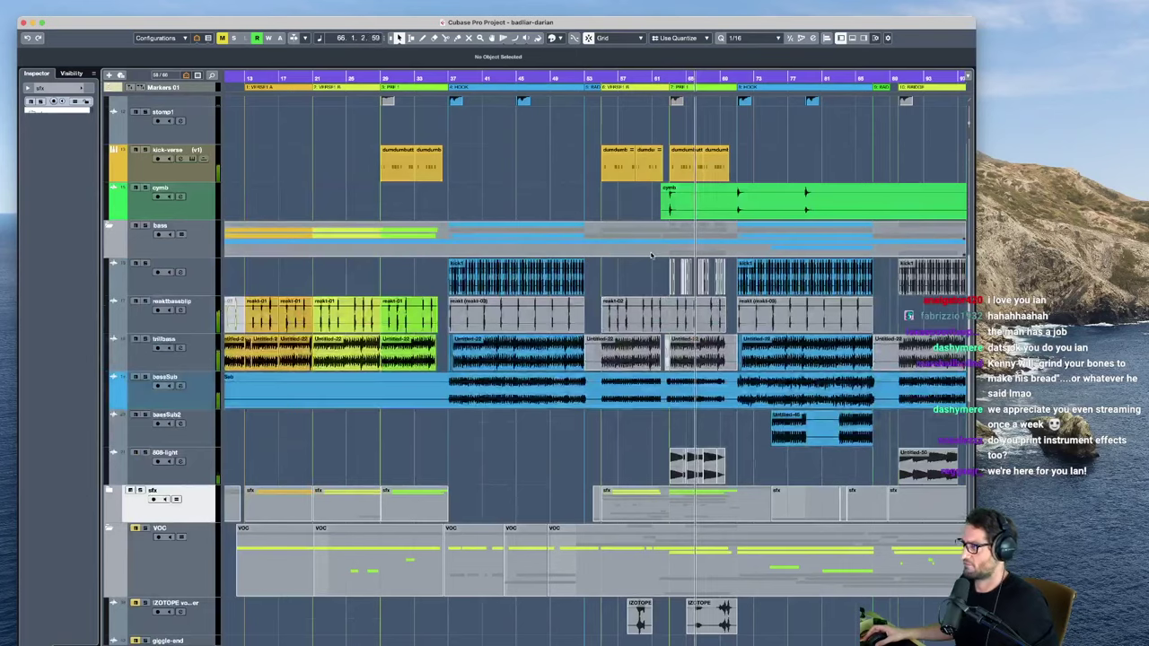
click(109, 226)
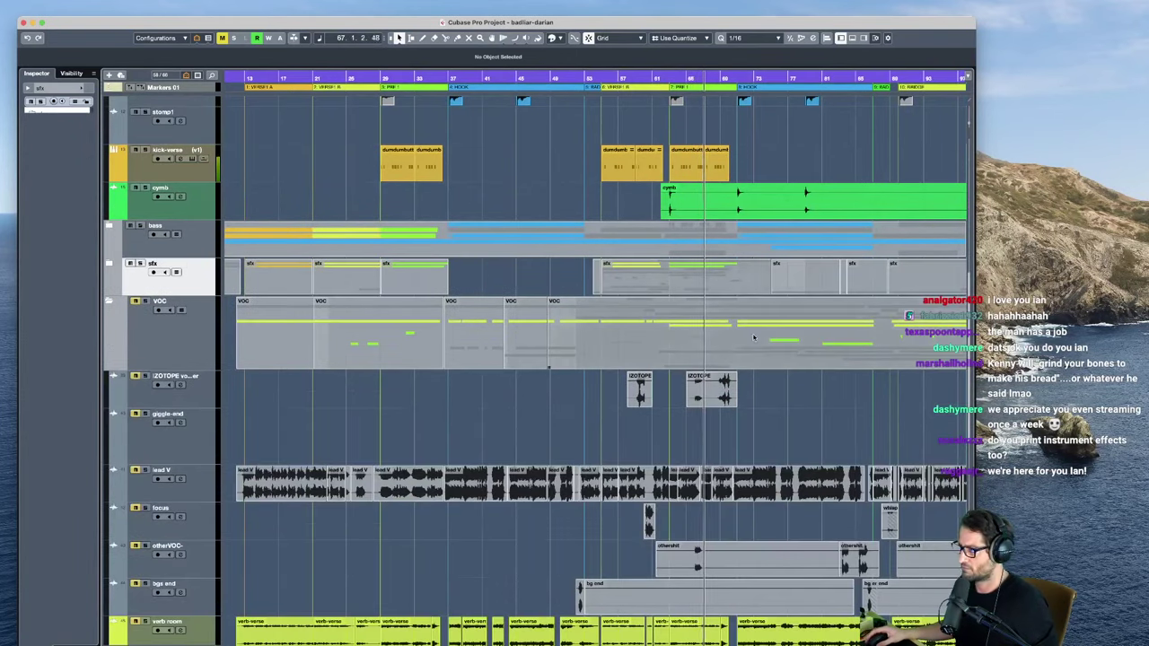
Step: Solo the sfx folder track and expand it to show its effects tracks
scroll(699, 453, down, 10)
scroll(698, 453, up, 3)
scroll(691, 438, down, 3)
scroll(326, 440, up, 10)
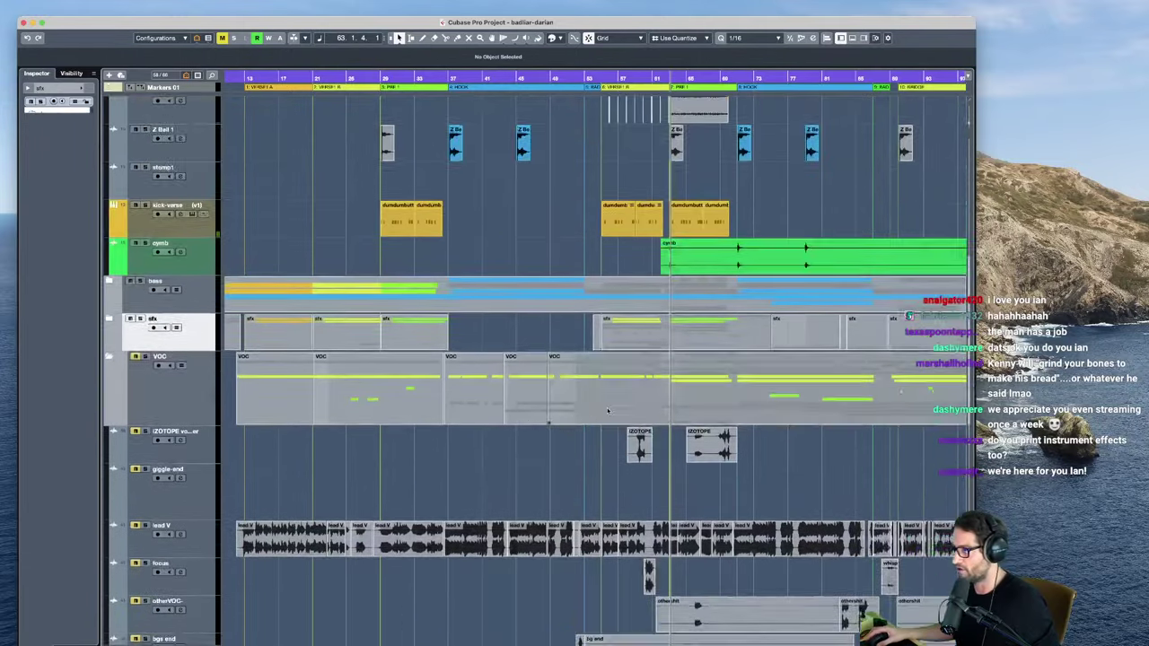
key(s)
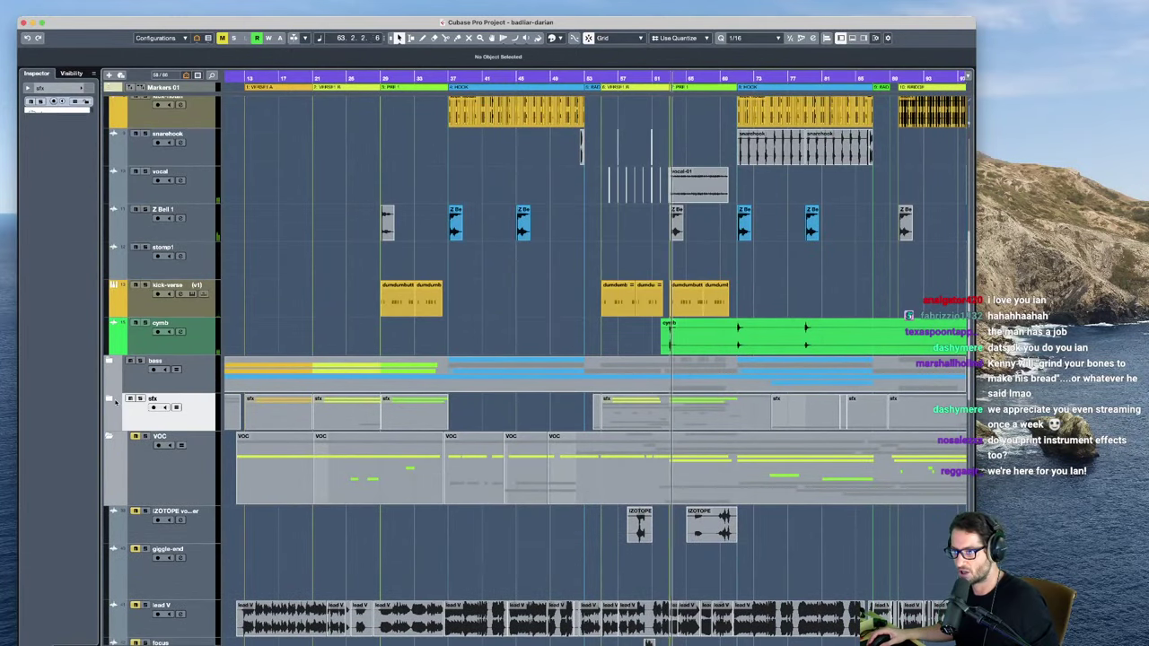
click(107, 400)
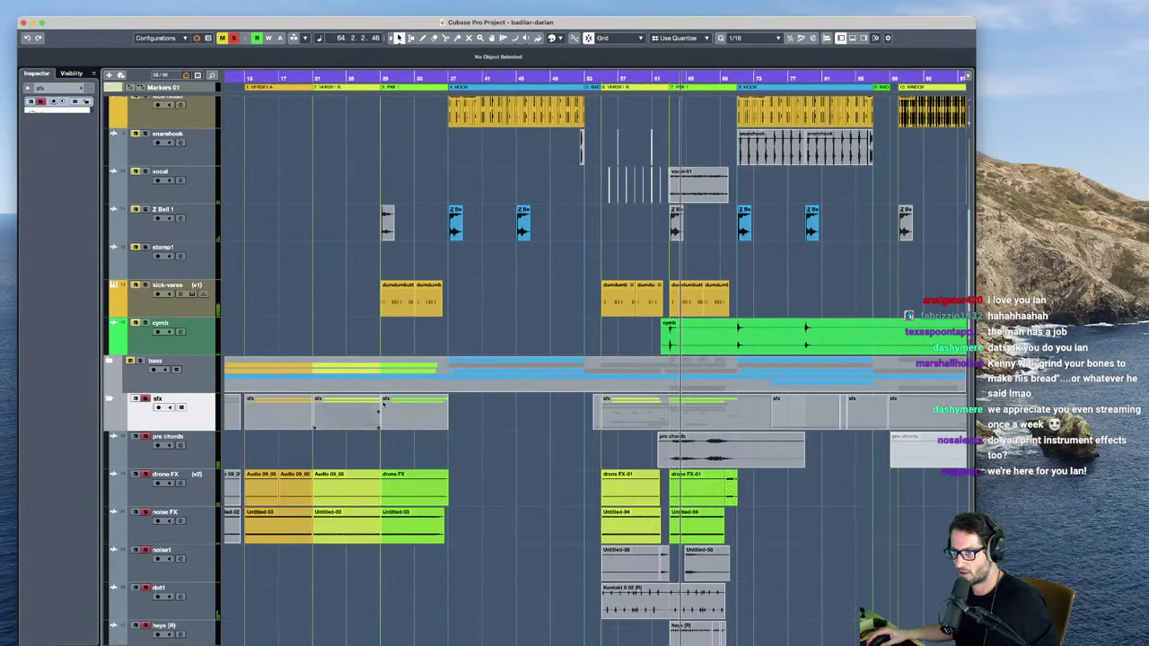
Step: Audition the sfx folder from about bar 61 into the second pre-chorus, soloed and in the mix, and select the pre chords track
scroll(644, 136, down, 2)
key(h)
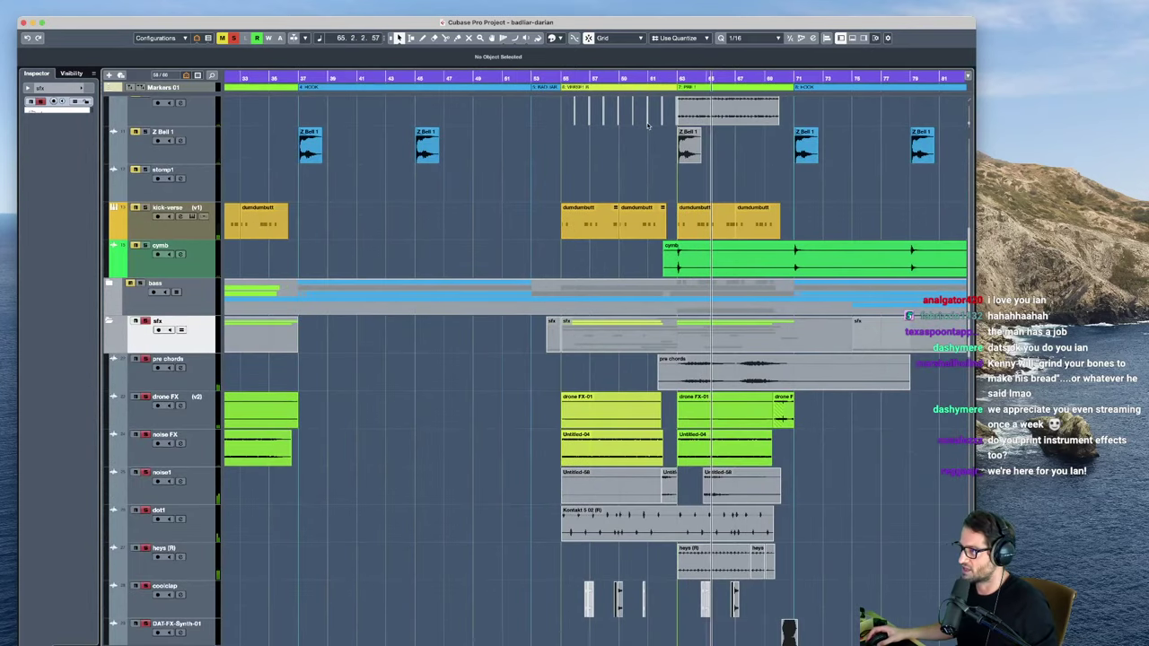
key(space)
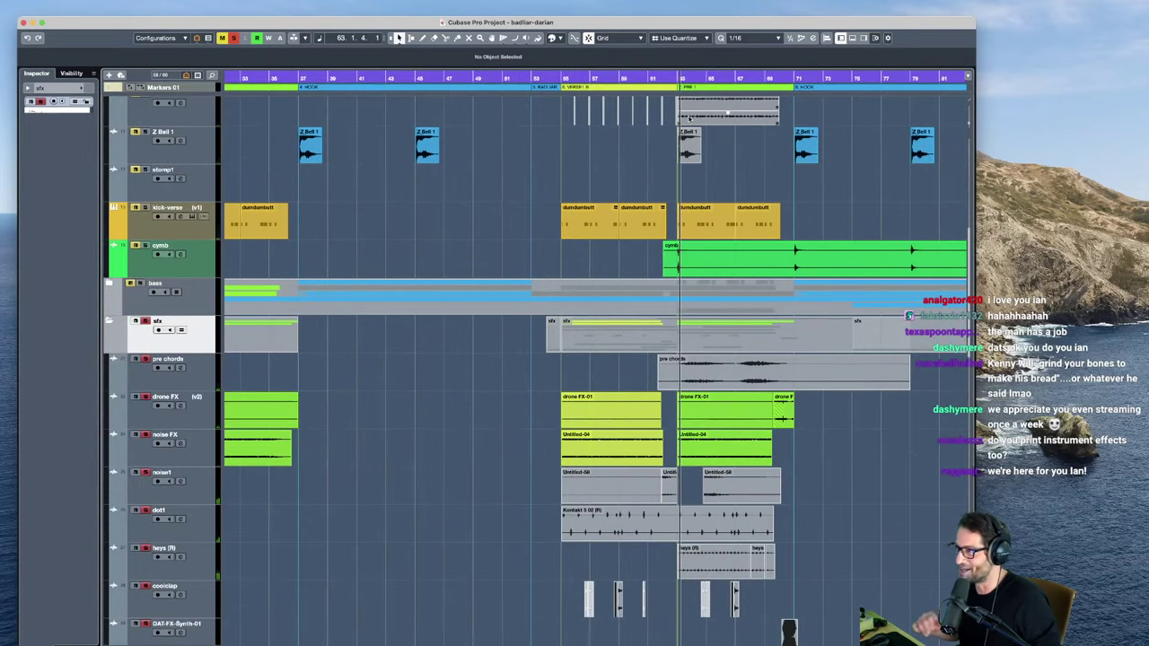
click(659, 81)
key(space)
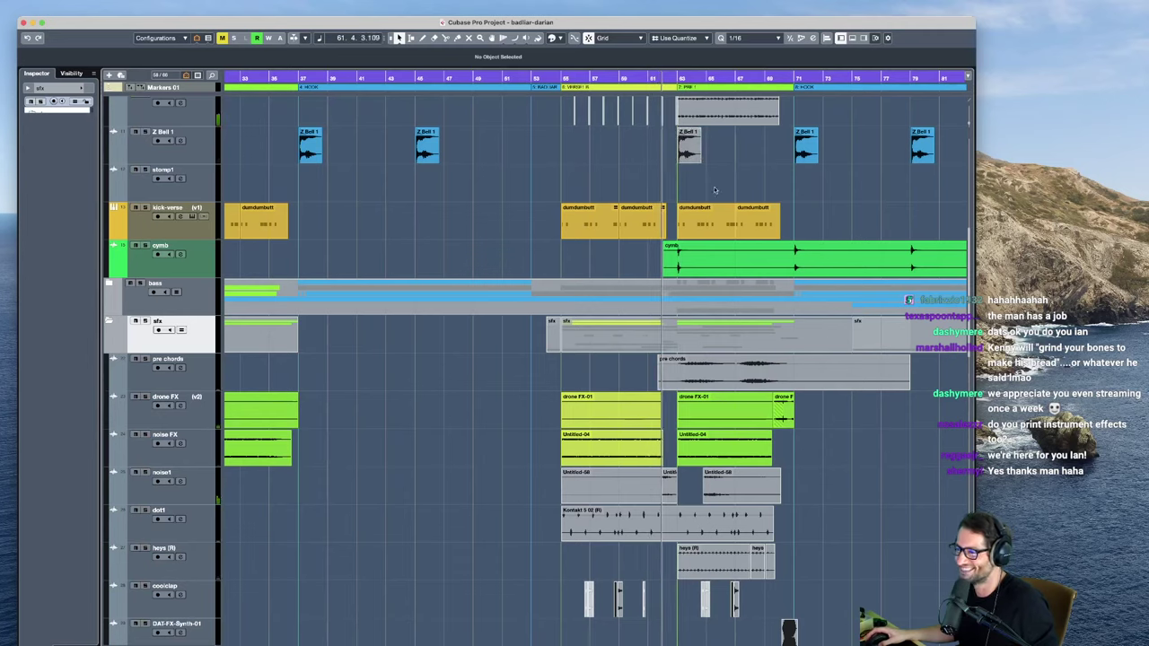
key(s)
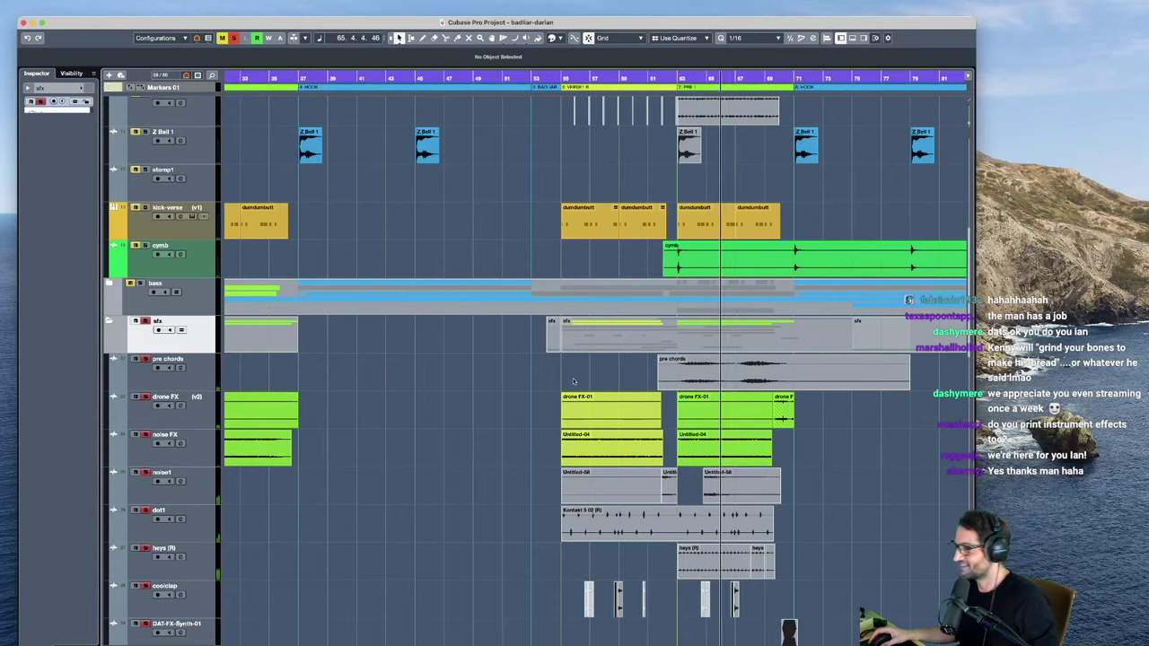
click(193, 385)
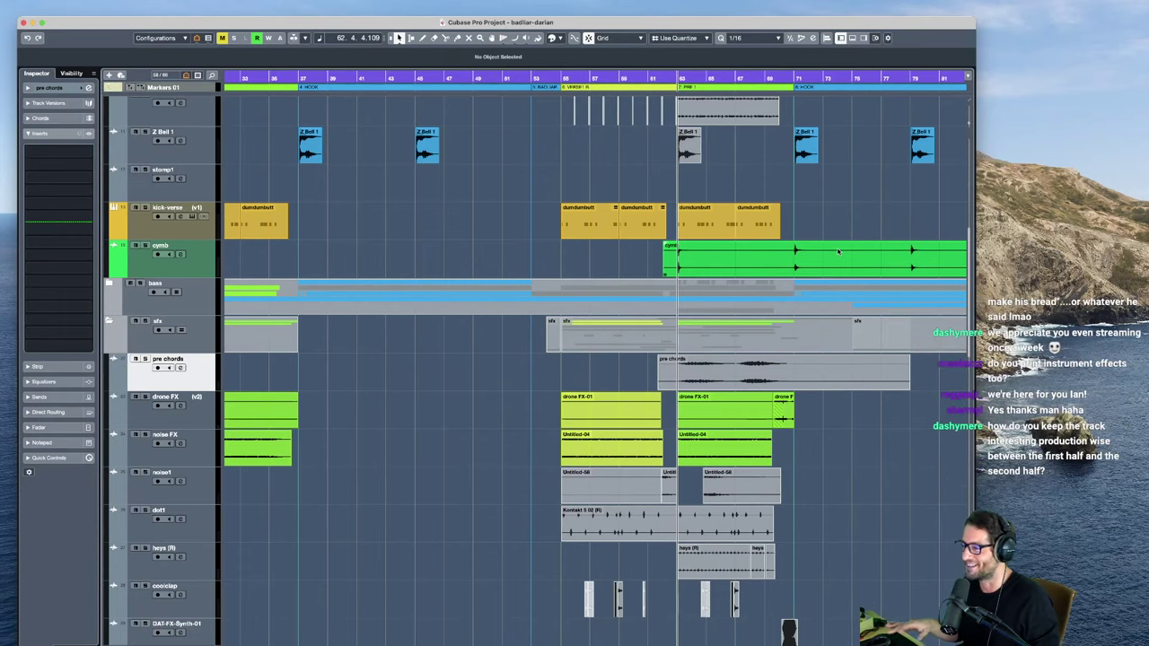
key(g)
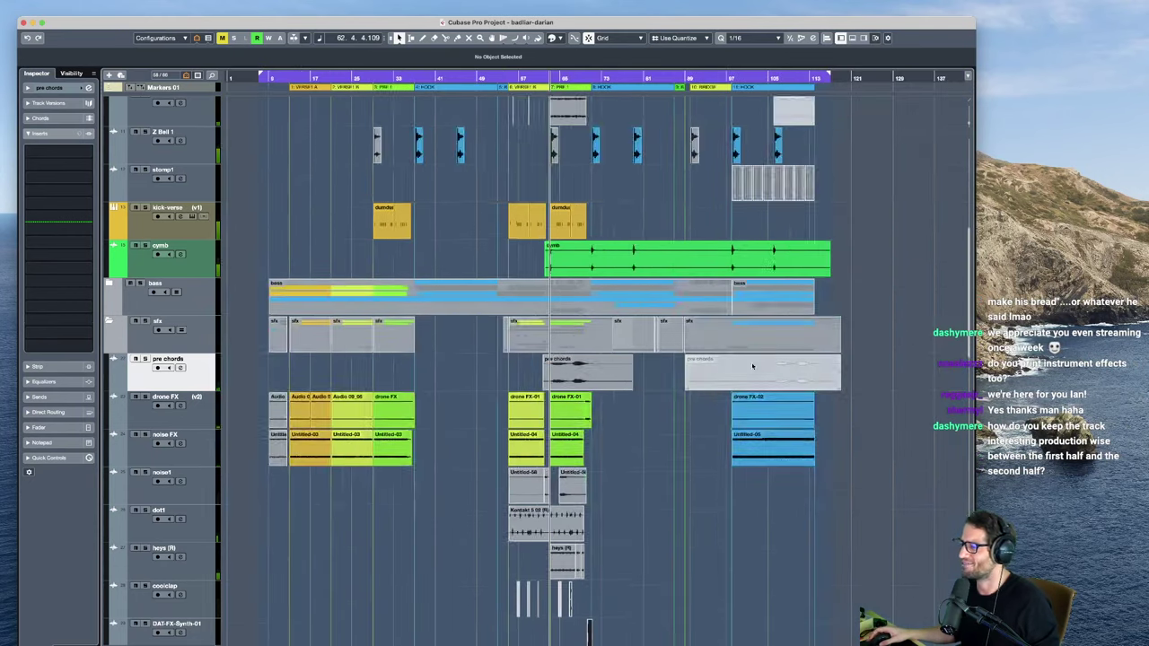
Step: Audition the pre chords track in the second pre-chorus, soloed and within the full mix
scroll(519, 382, down, 3)
scroll(615, 351, down, 6)
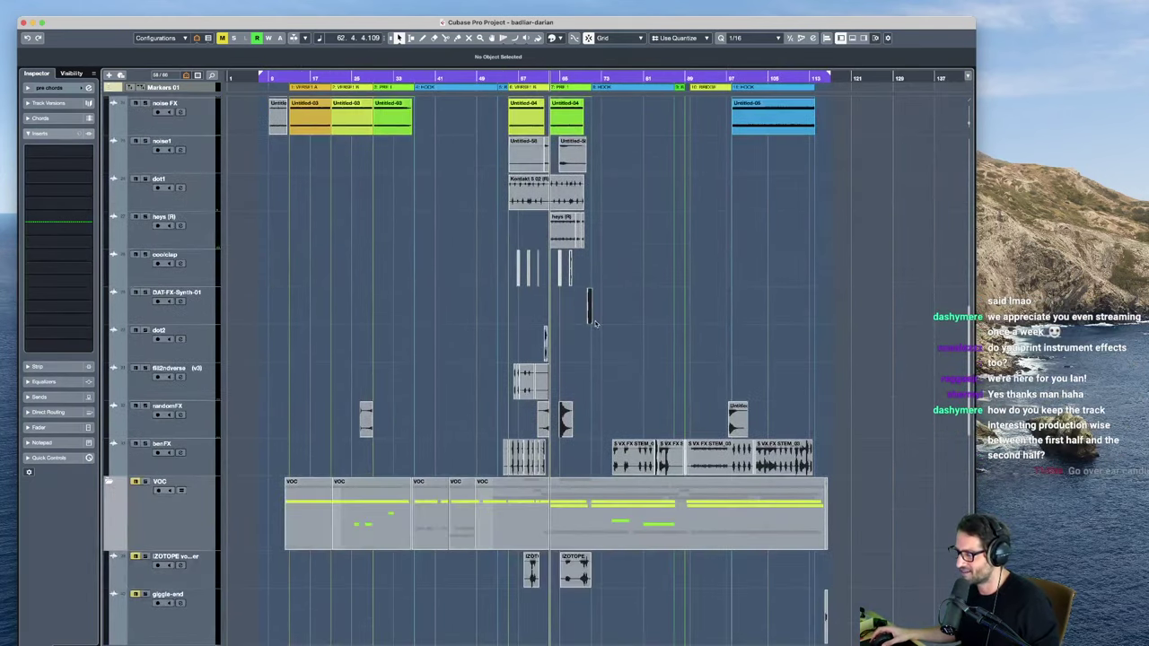
scroll(575, 324, up, 10)
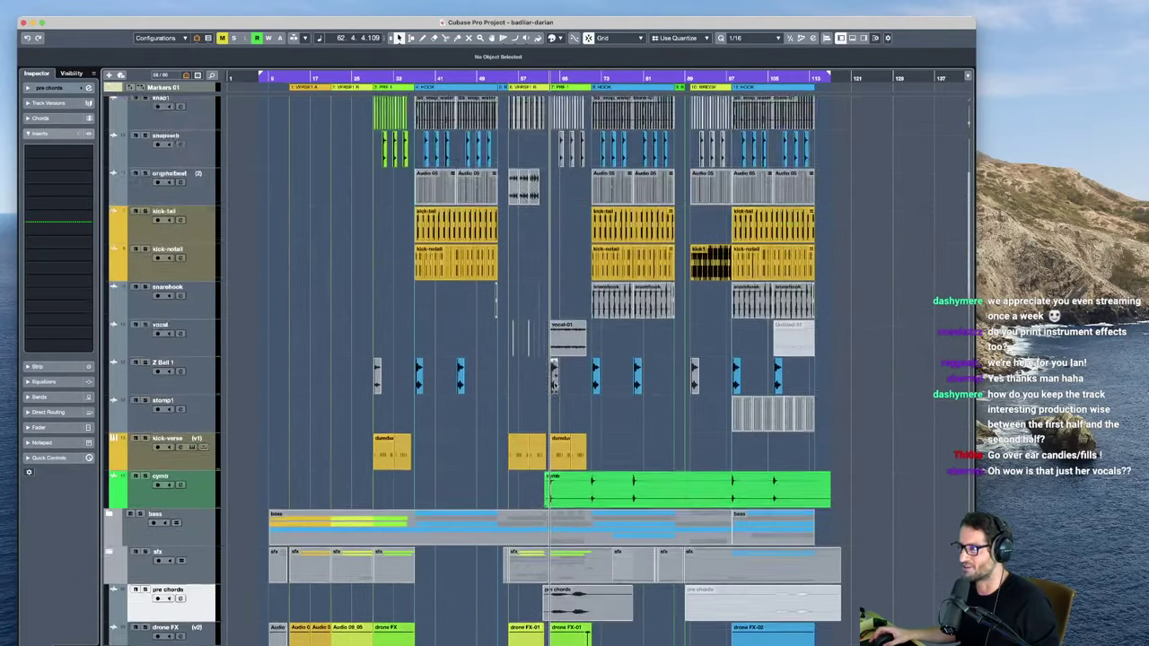
scroll(272, 275, down, 8)
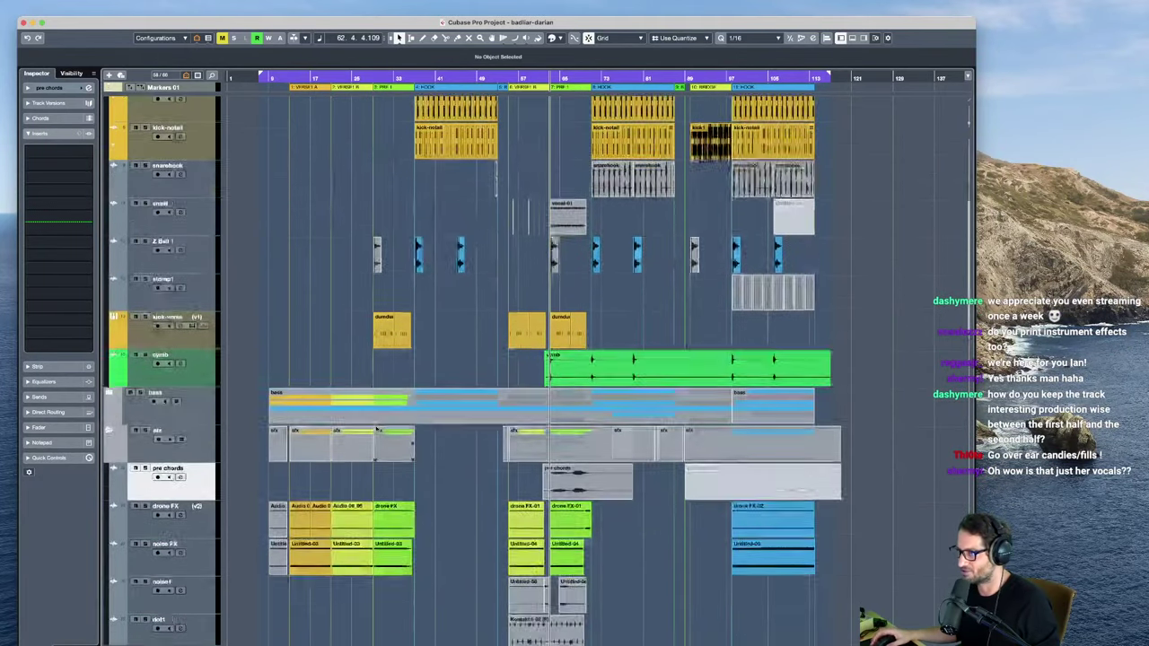
scroll(108, 366, down, 12)
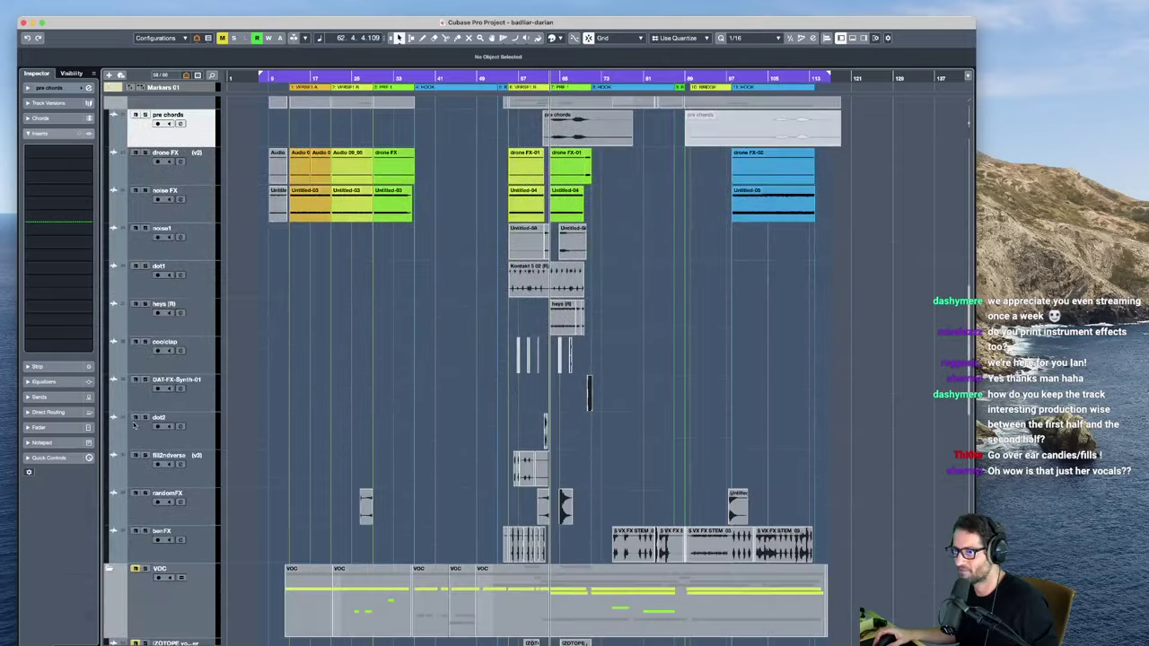
scroll(161, 544, down, 15)
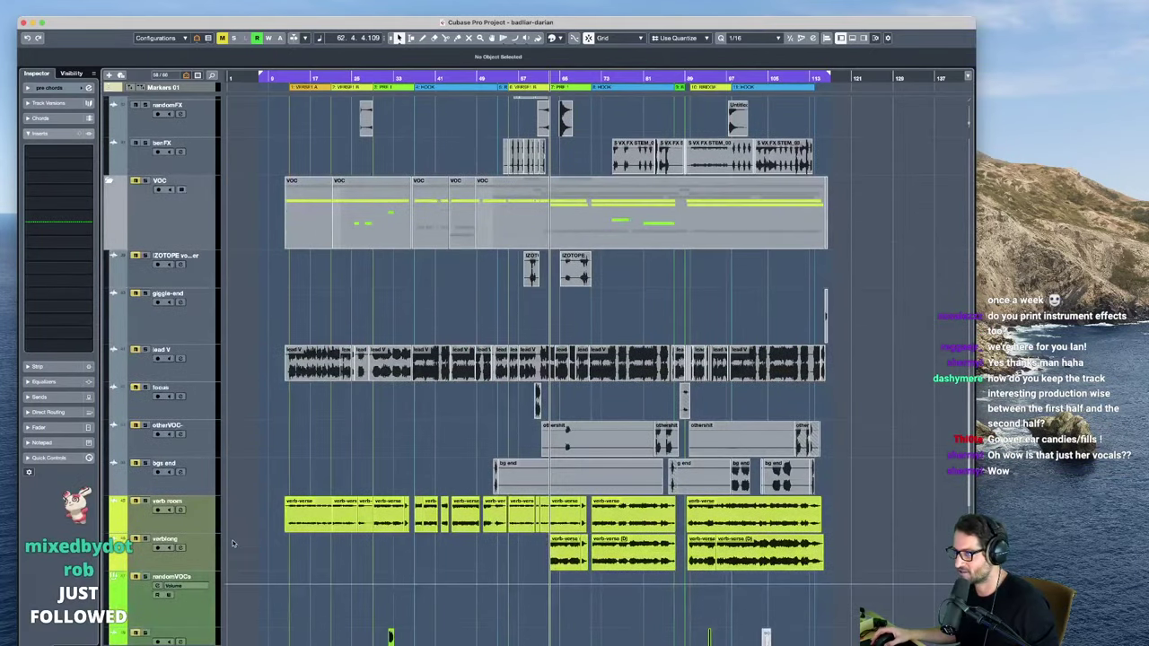
scroll(323, 522, up, 20)
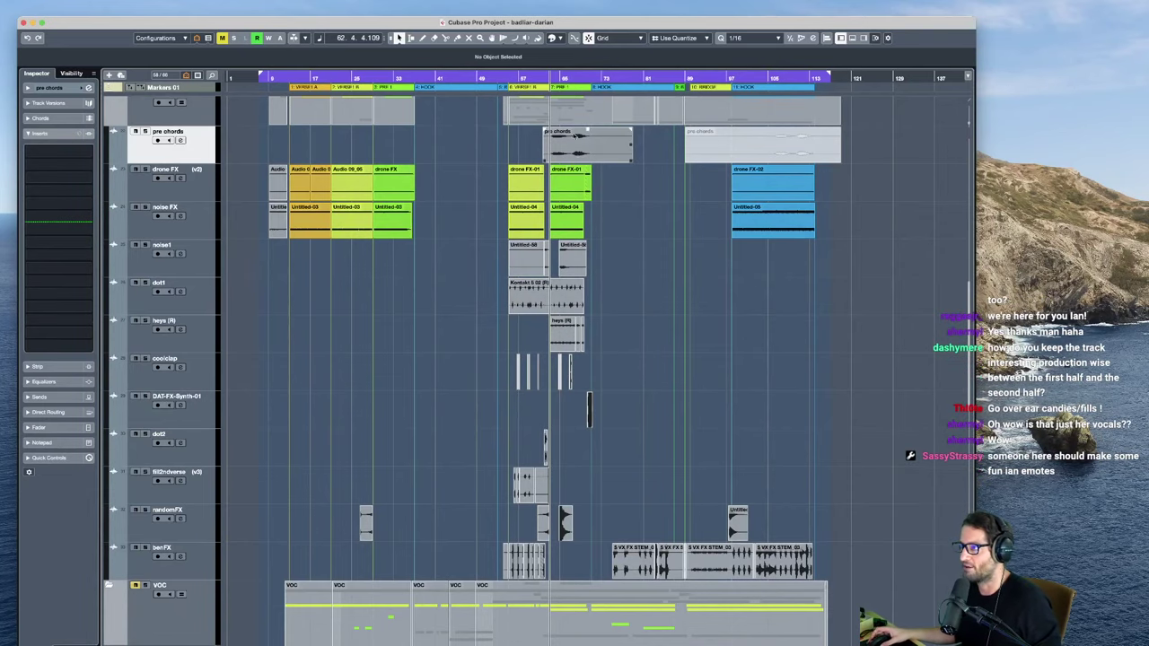
scroll(428, 294, up, 2)
key(s)
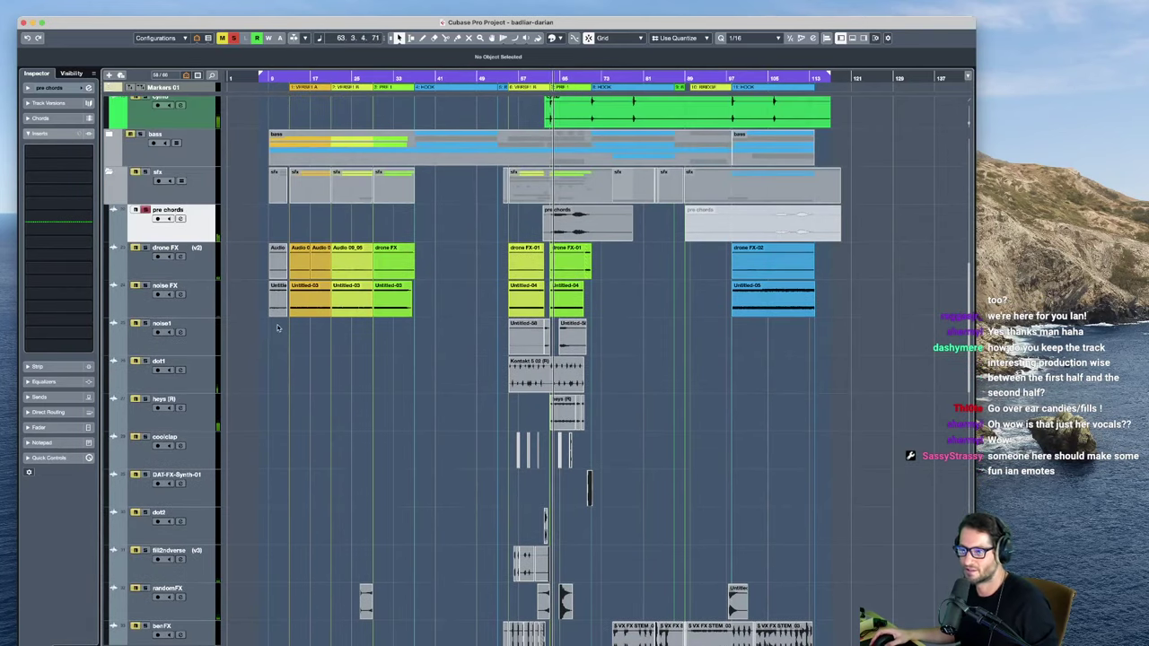
key(s)
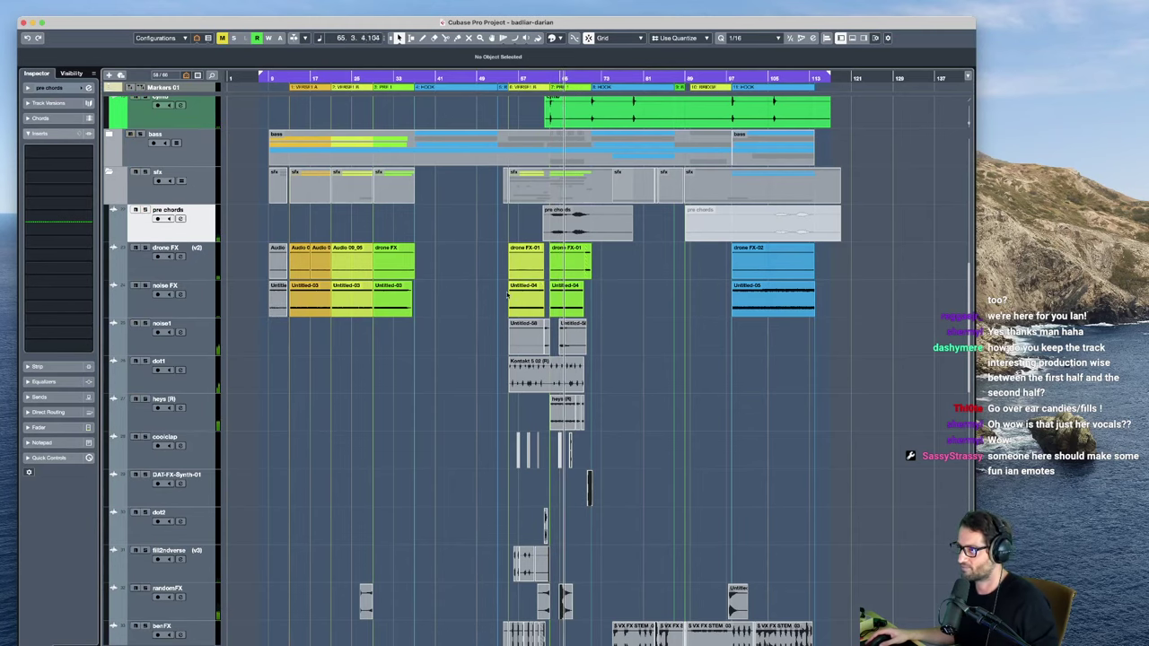
Step: Solo the noise1 track and play it through the second pre-chorus from about bar 65
key(Down)
key(Down)
key(Down)
key(h)
key(h)
key(h)
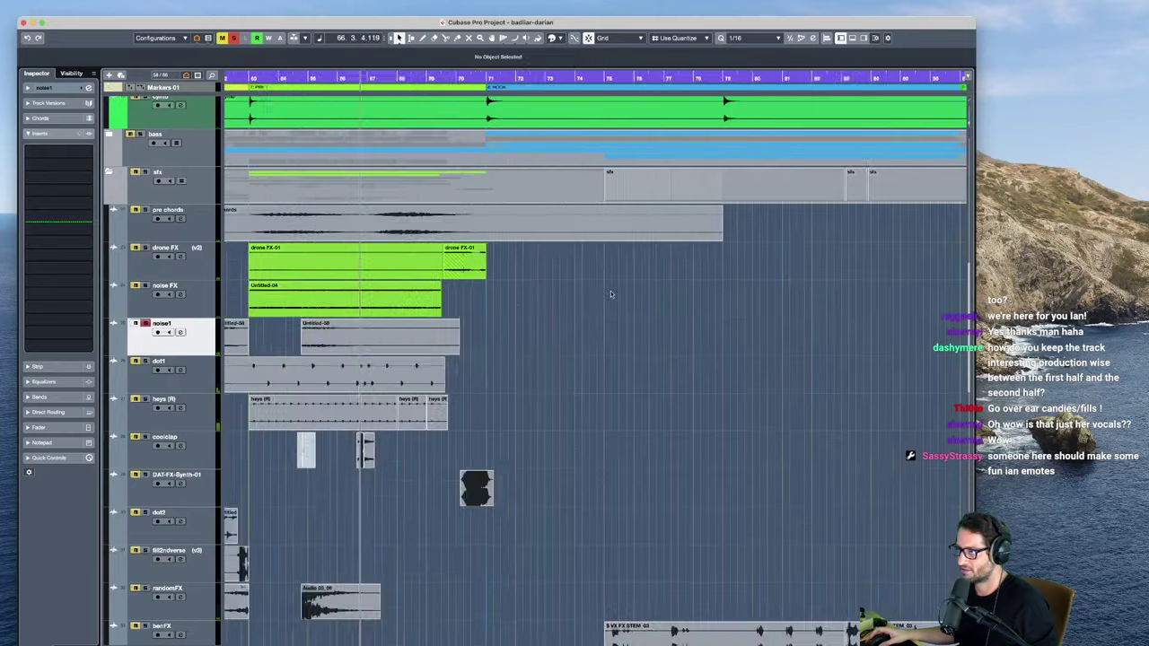
key(space)
key(space)
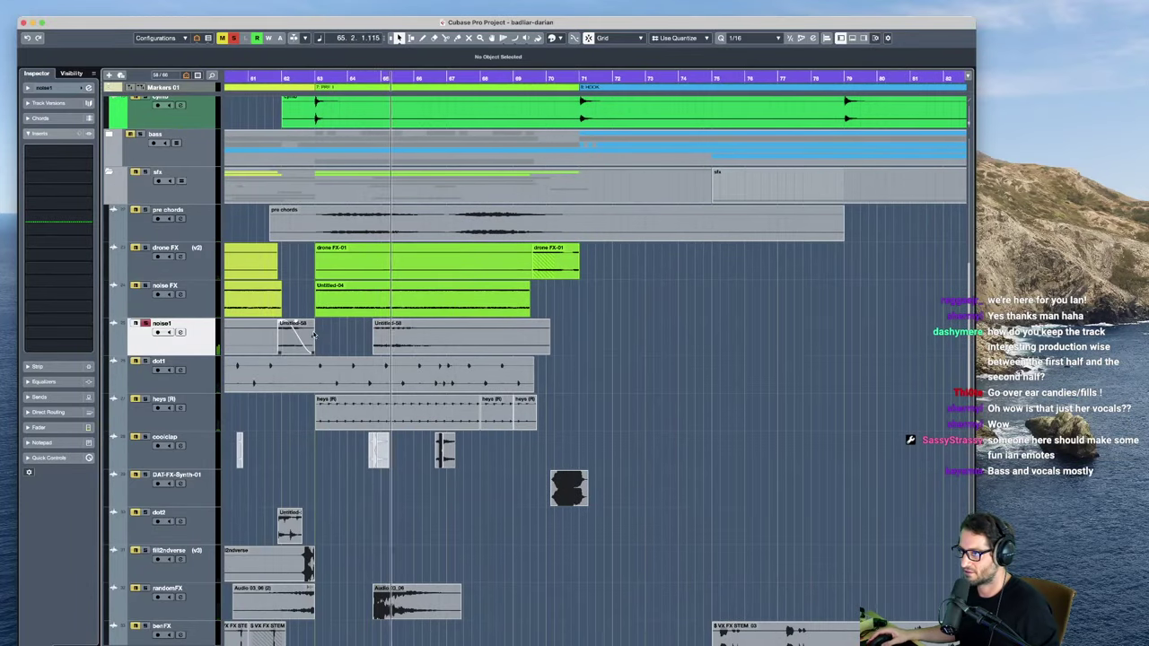
Step: Try a volume of 14.33 dB on the noise1 event near bar 64, play it, and undo the change
click(458, 323)
key(space)
key(space)
drag(458, 323, 322, 350)
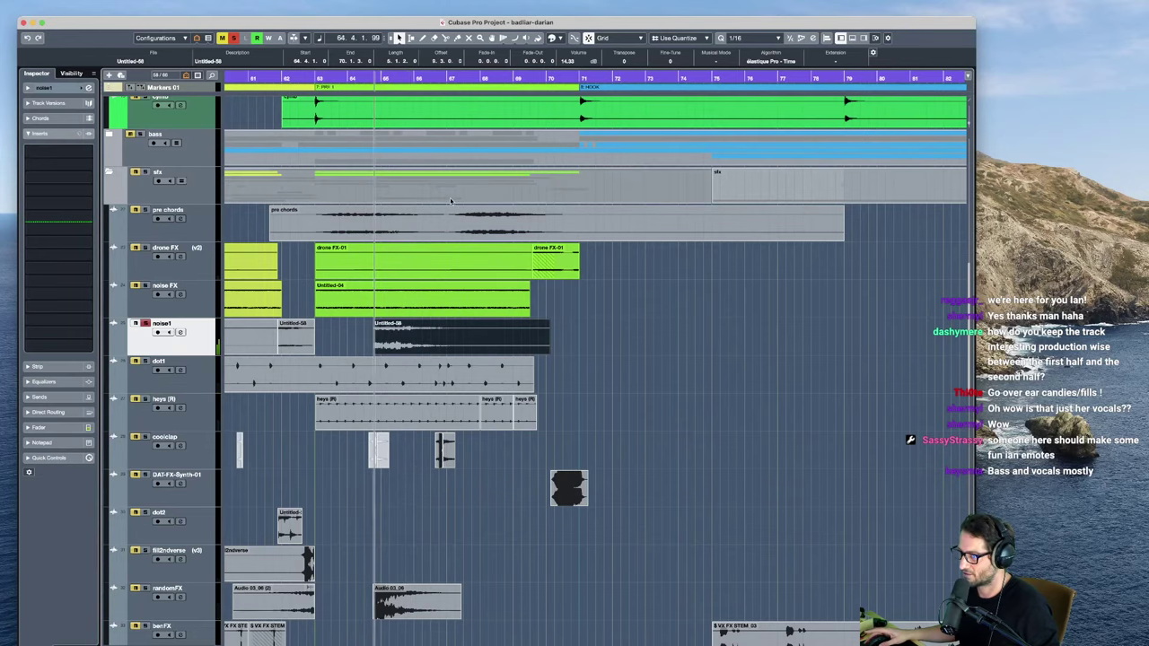
key(space)
key(space)
key(ctrl+z)
Step: Audition the dot1 and heys (R) tracks soloed in the second pre-chorus and play them back within the full mix
scroll(359, 386, down, 3)
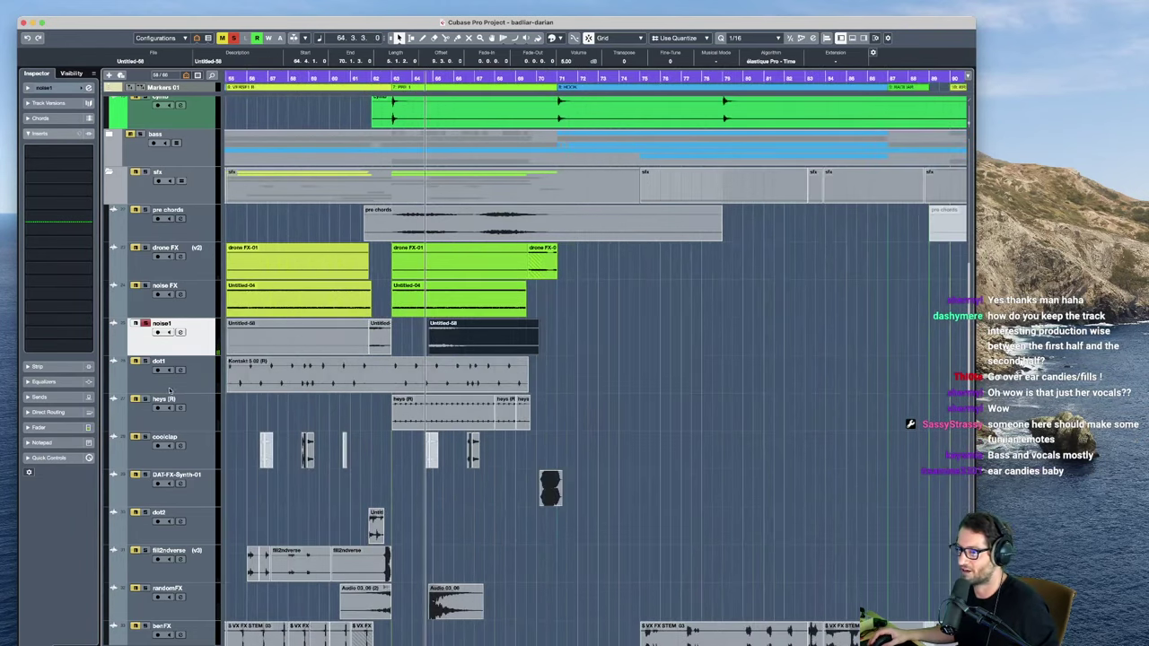
click(386, 379)
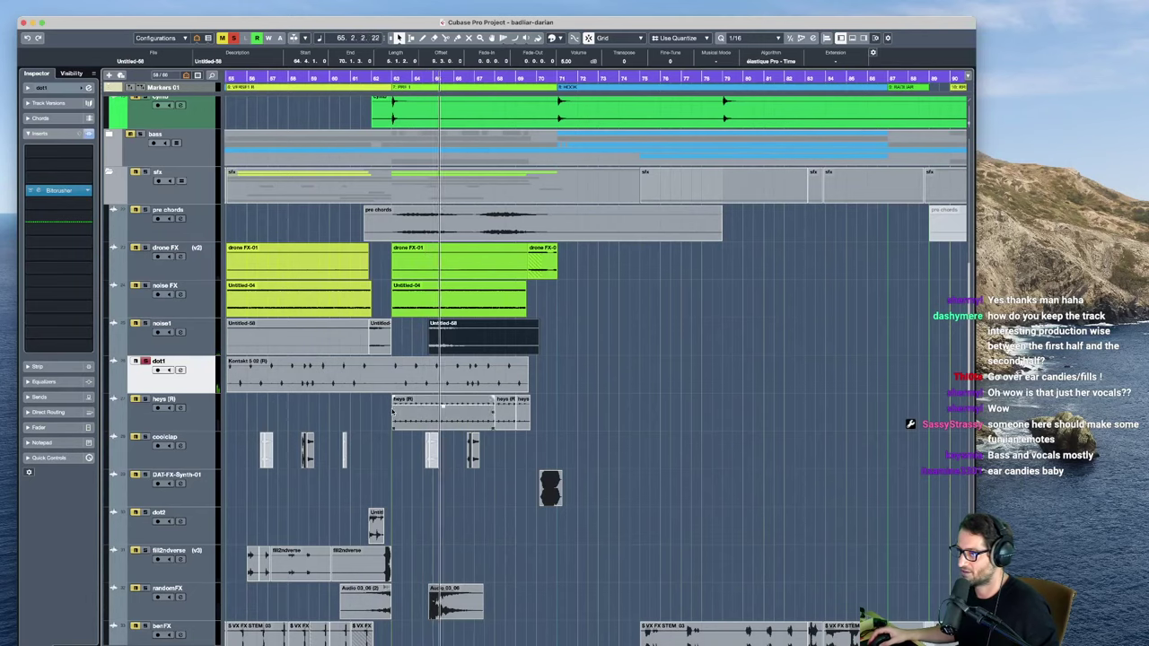
key(space)
click(212, 429)
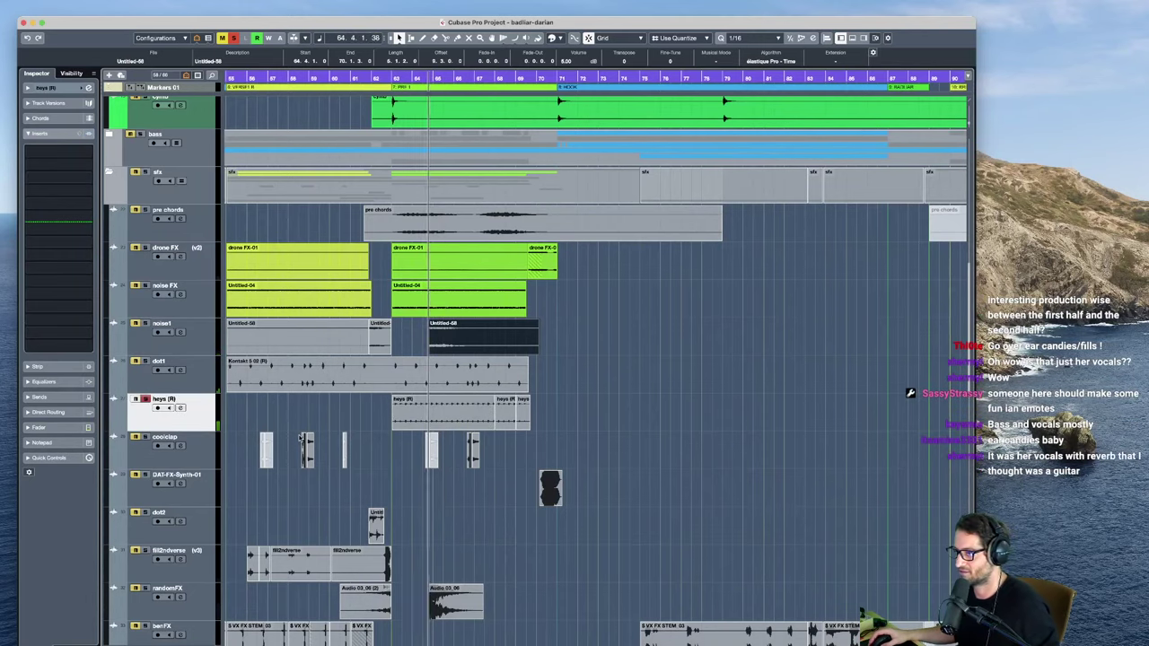
click(446, 407)
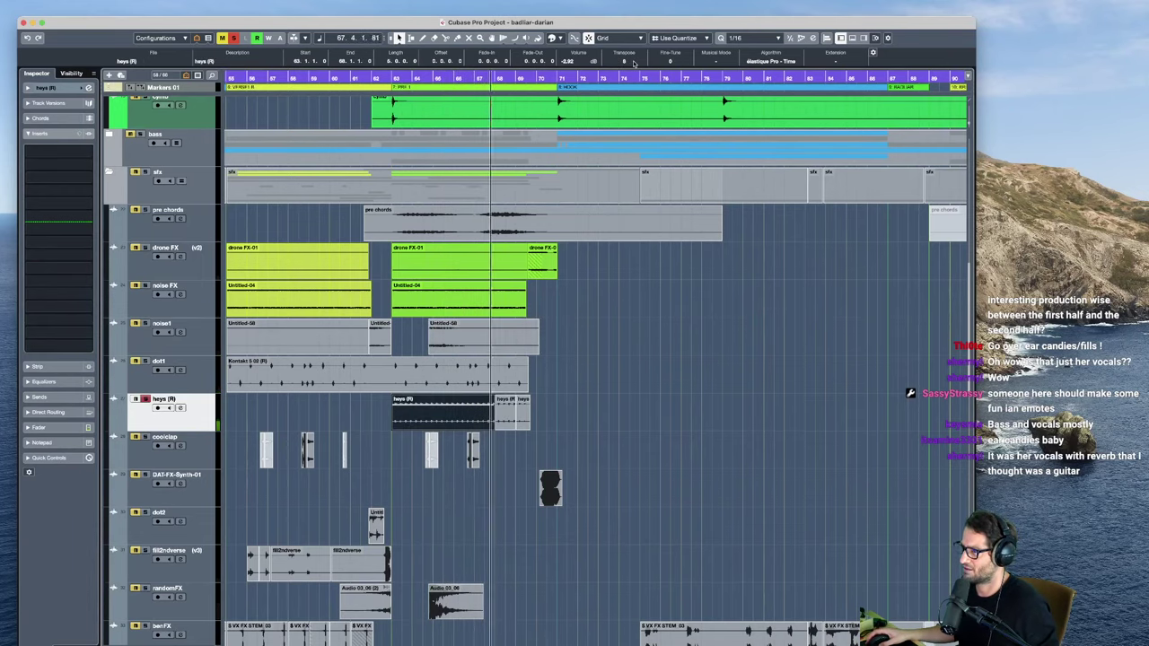
key(space)
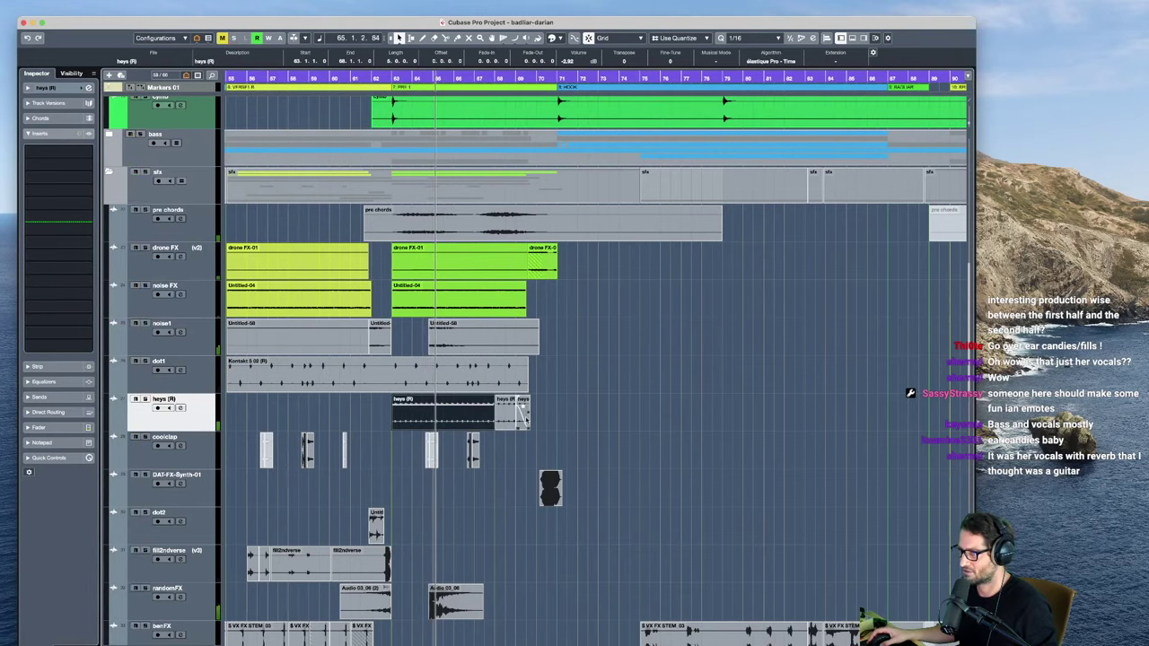
key(s)
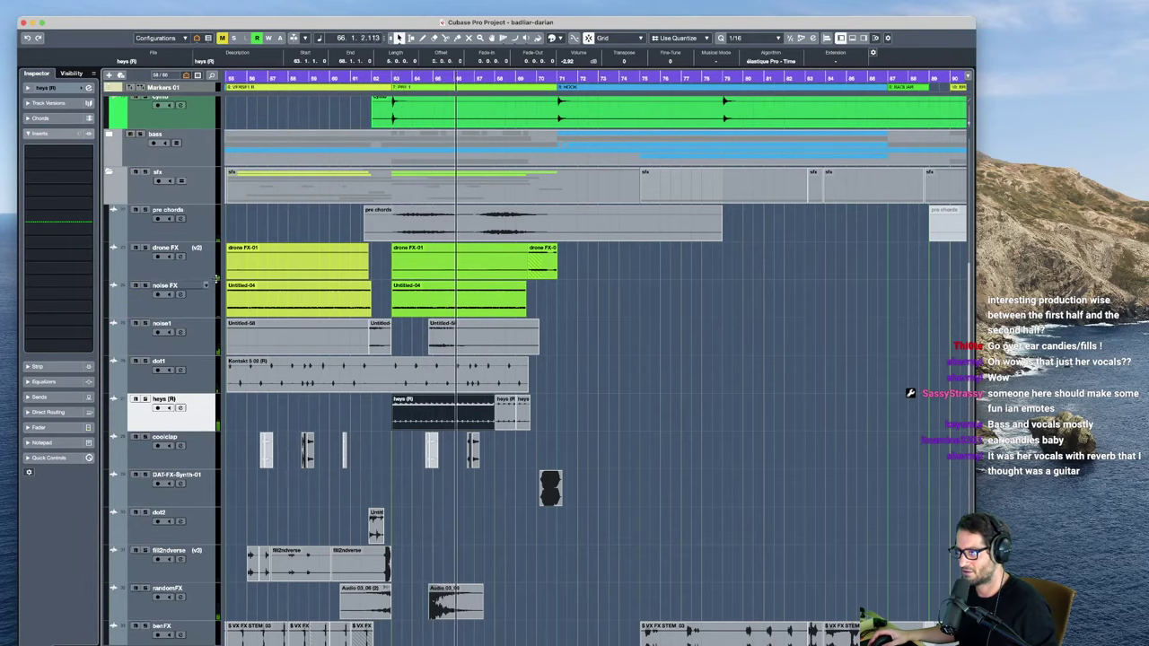
Step: Play the second pre-chorus with all tracks from about bar 64 while reviewing the effects and drum tracks
click(142, 201)
key(g)
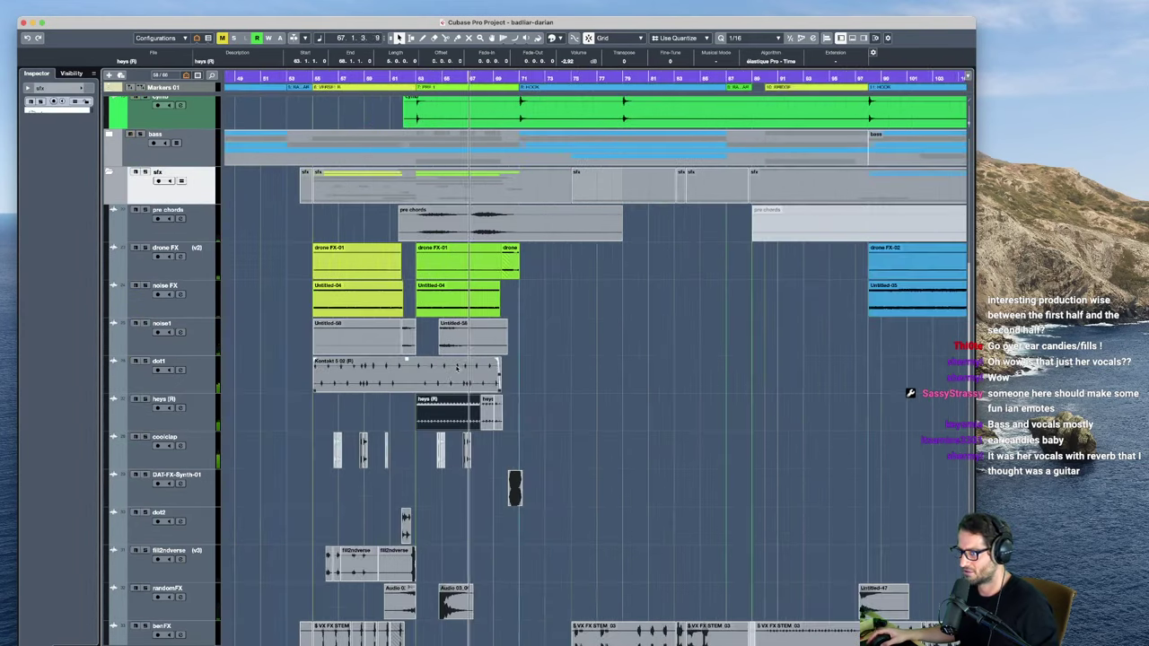
scroll(432, 406, down, 3)
scroll(432, 405, down, 3)
scroll(441, 373, up, 10)
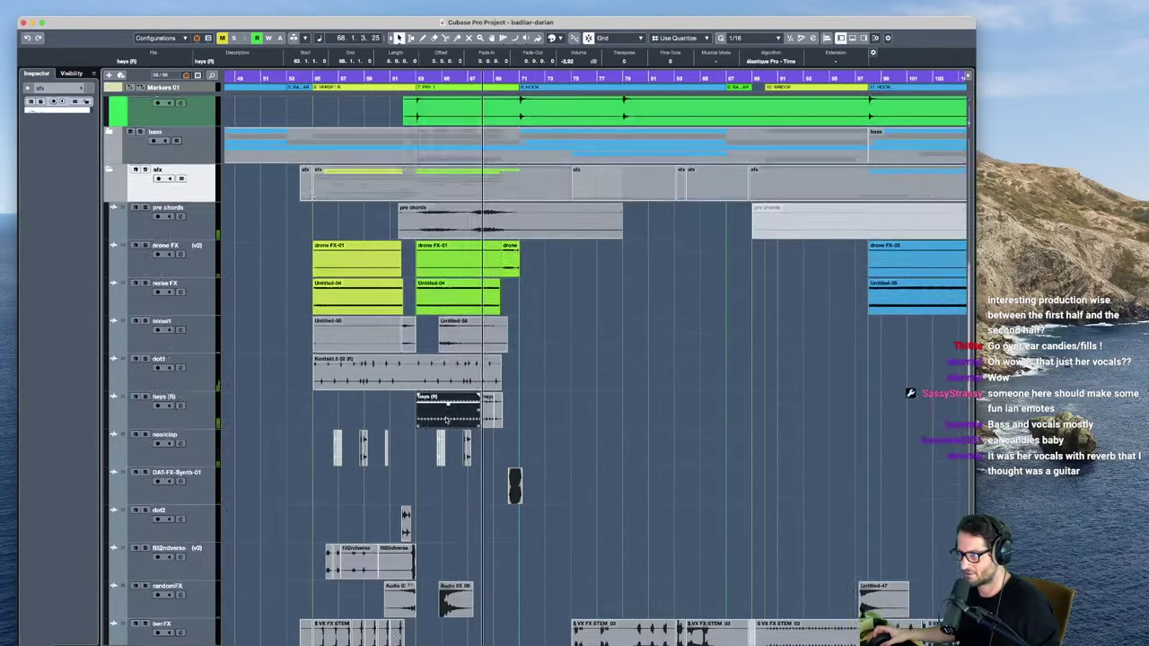
scroll(440, 373, up, 6)
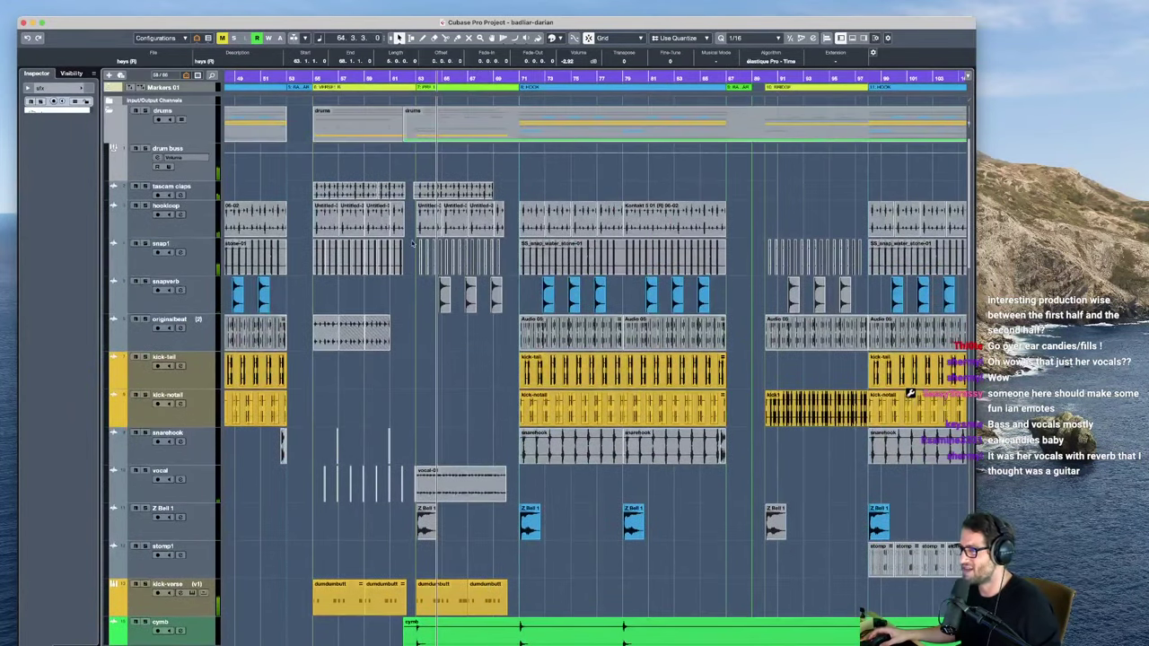
scroll(422, 253, down, 8)
click(410, 242)
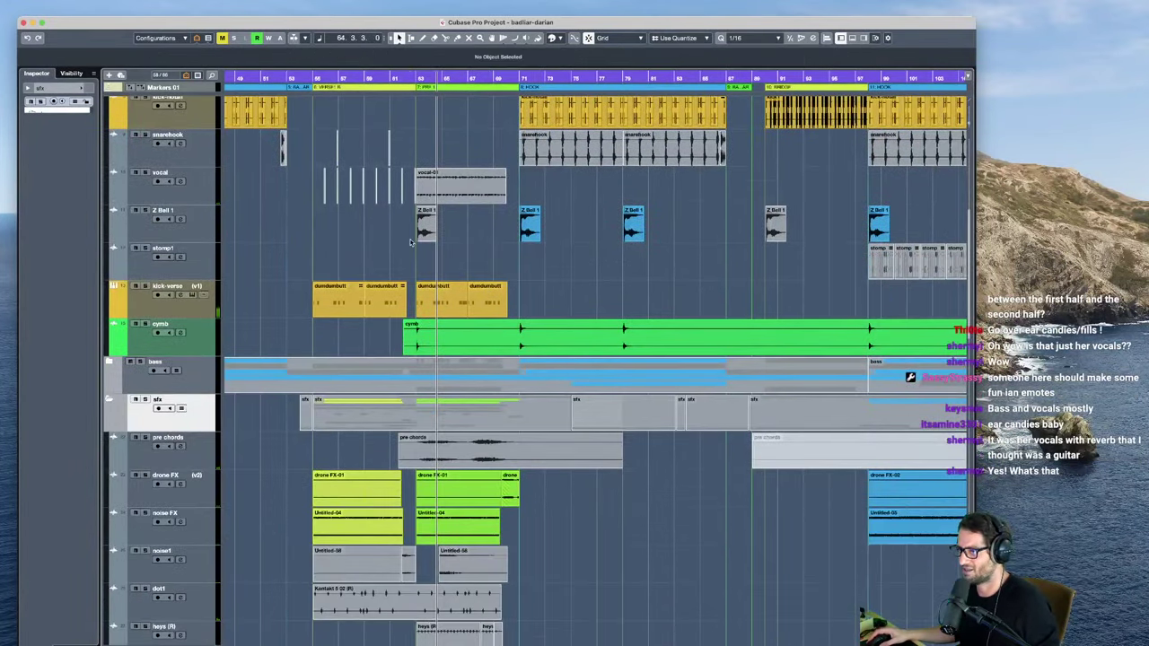
Step: Expand the bass folder track and solo its 808-light track around the second pre-chorus at bar 63
click(108, 362)
click(180, 597)
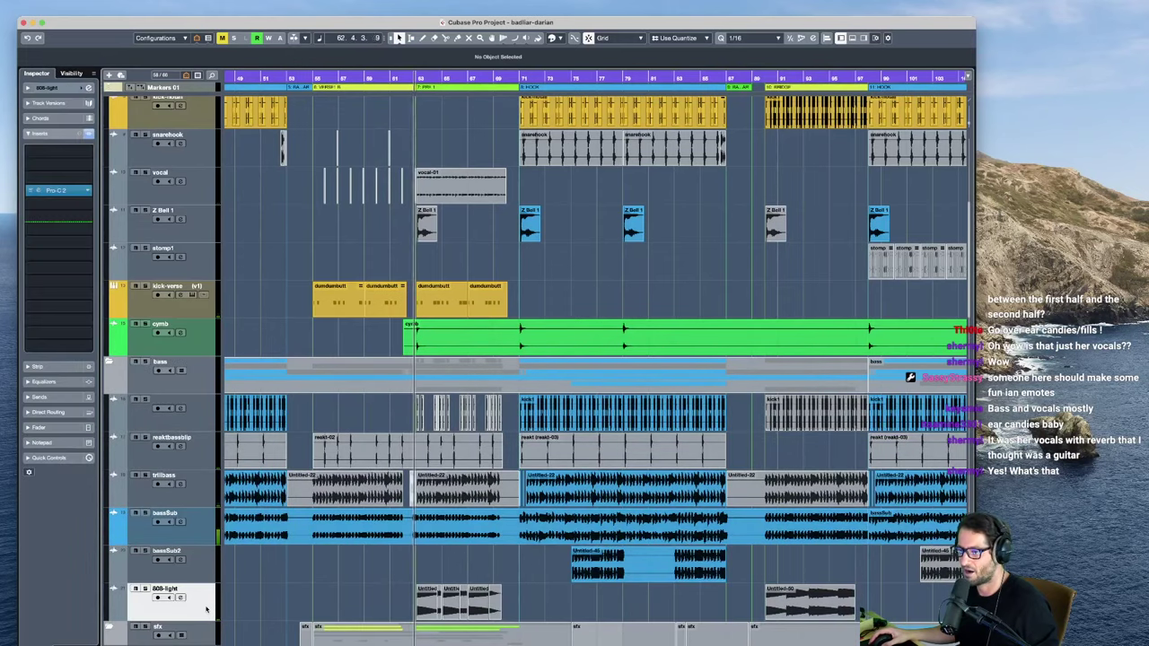
scroll(411, 516, up, 3)
scroll(411, 516, down, 3)
scroll(411, 516, up, 1)
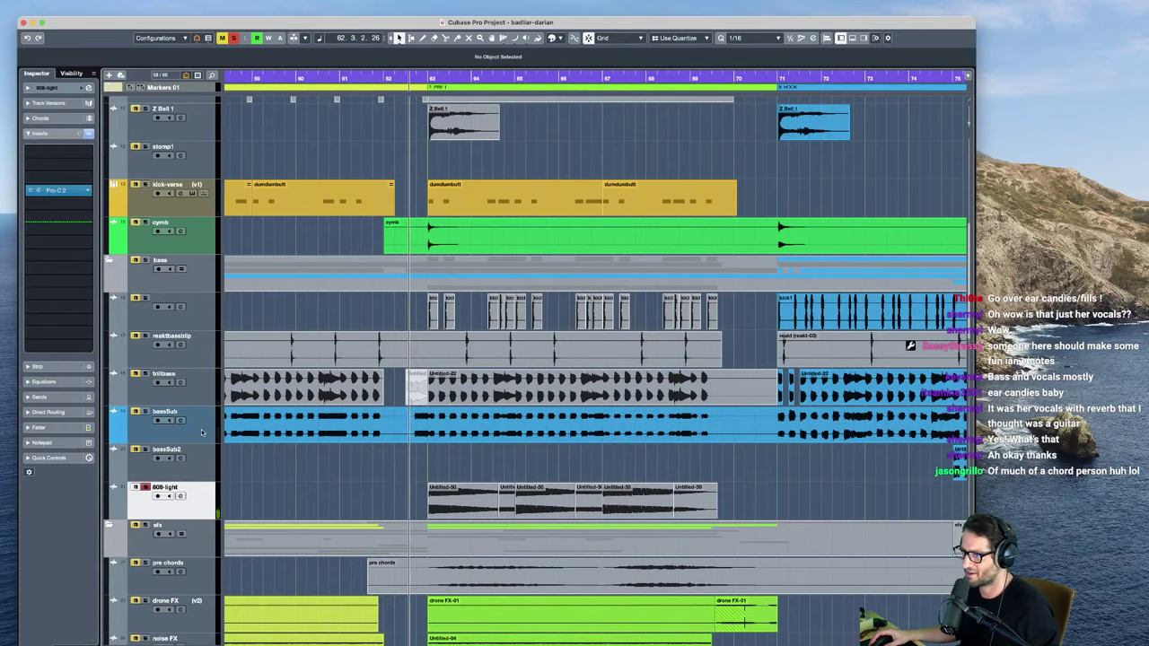
Step: Open the Pro-C 2 insert of 808-light and audition the bass tracks from trillbass to 808-light, soloed and in the mix
click(69, 194)
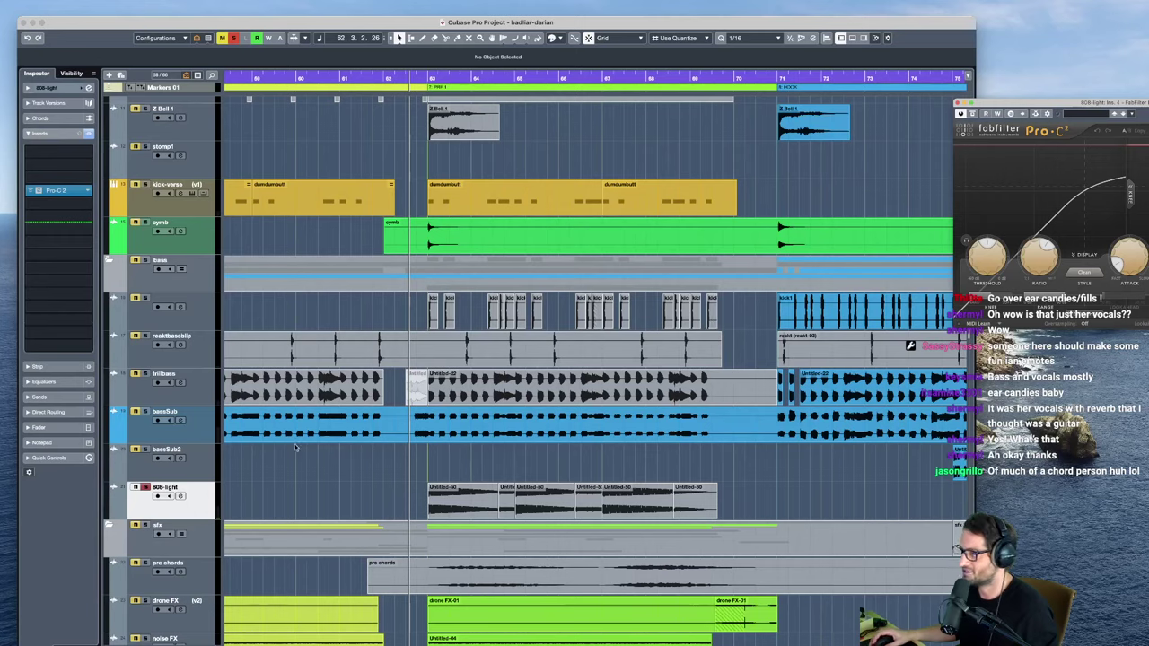
click(190, 427)
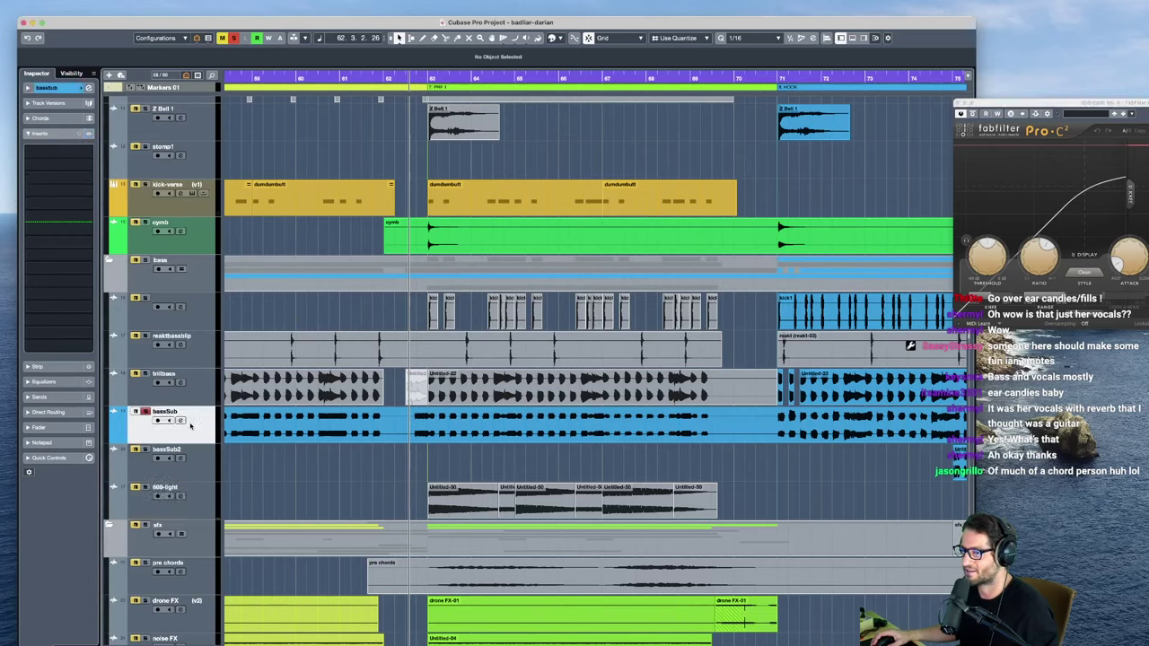
click(197, 504)
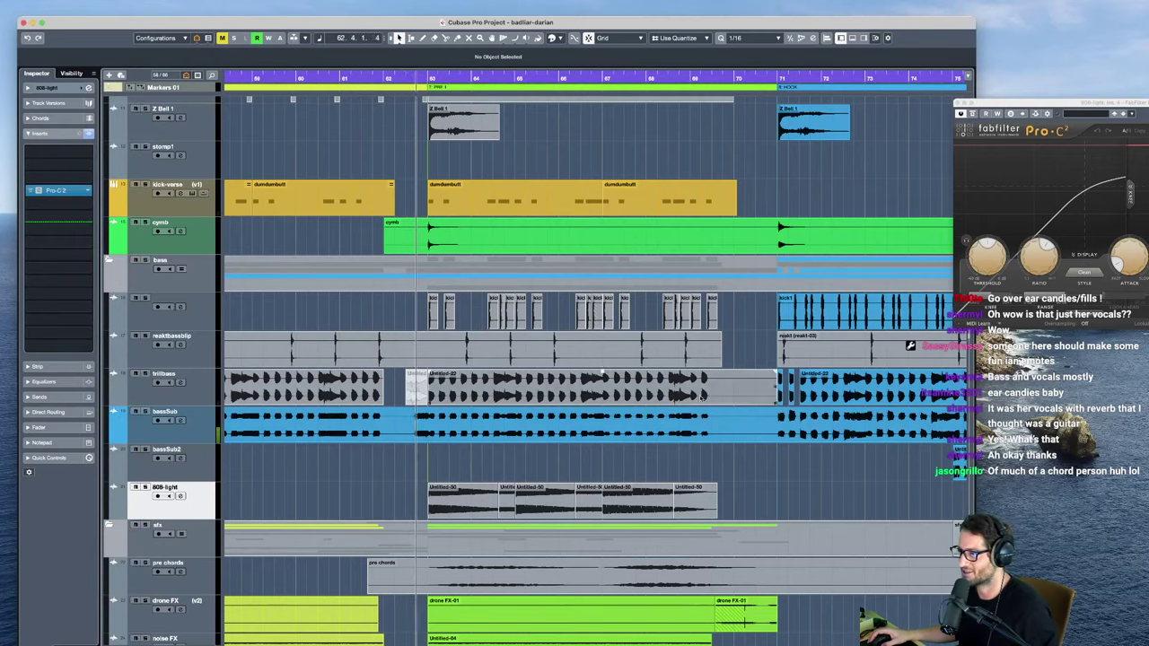
shift+click(187, 390)
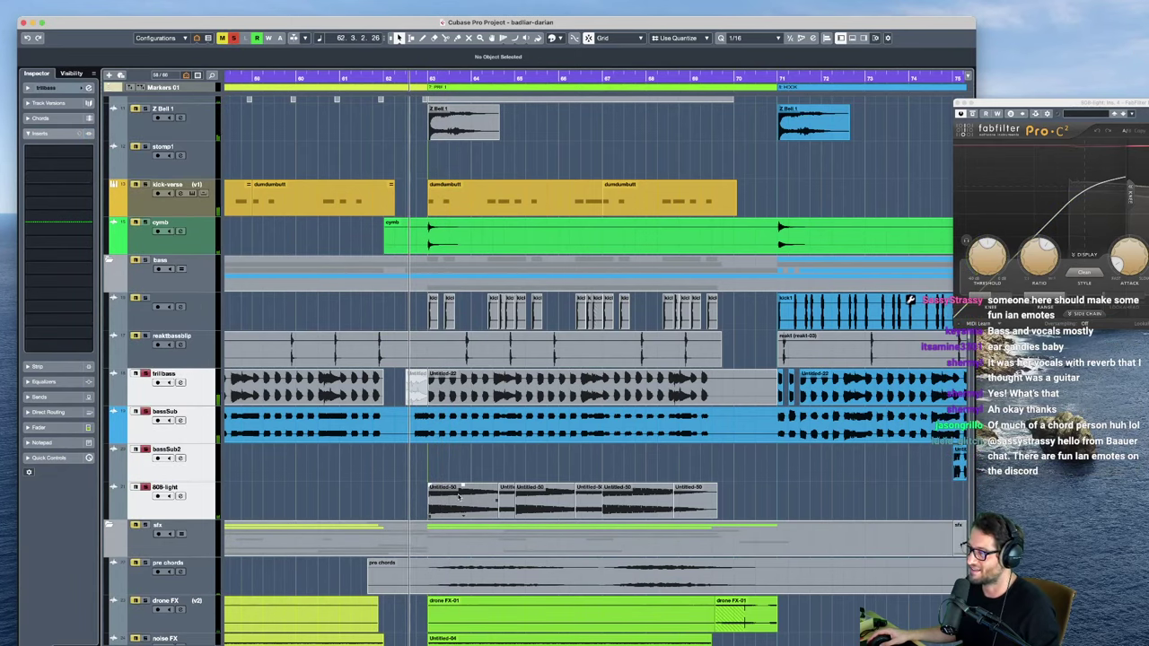
Step: Insert a second Pro-C 2 compressor on the 808-light track after the existing one
click(179, 505)
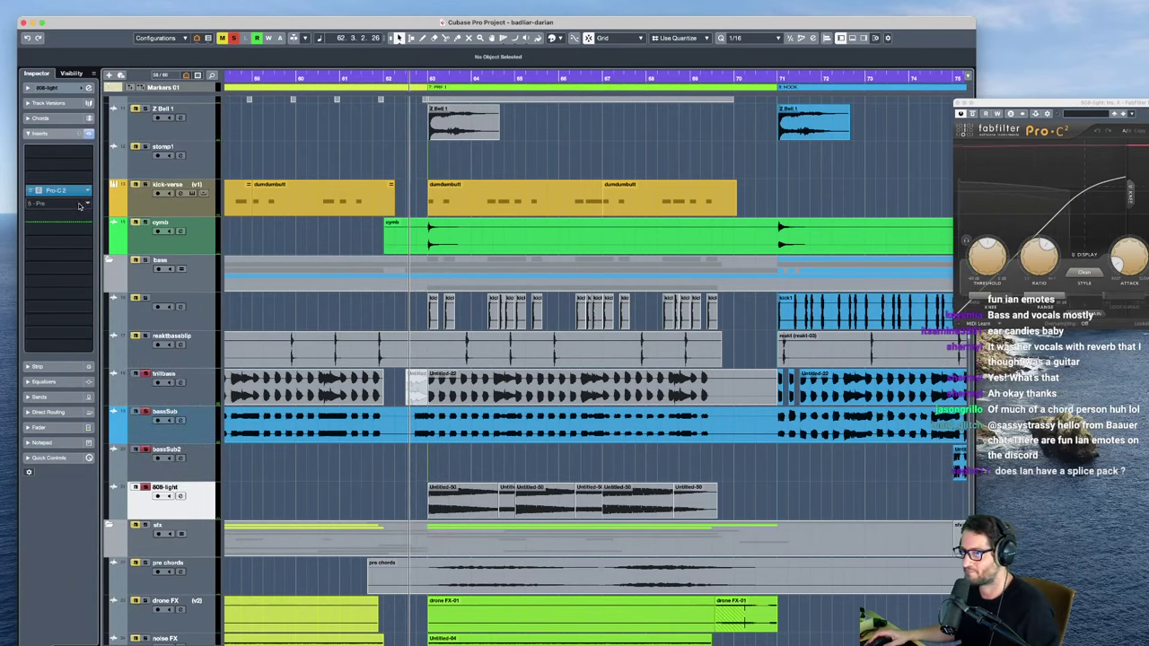
click(69, 203)
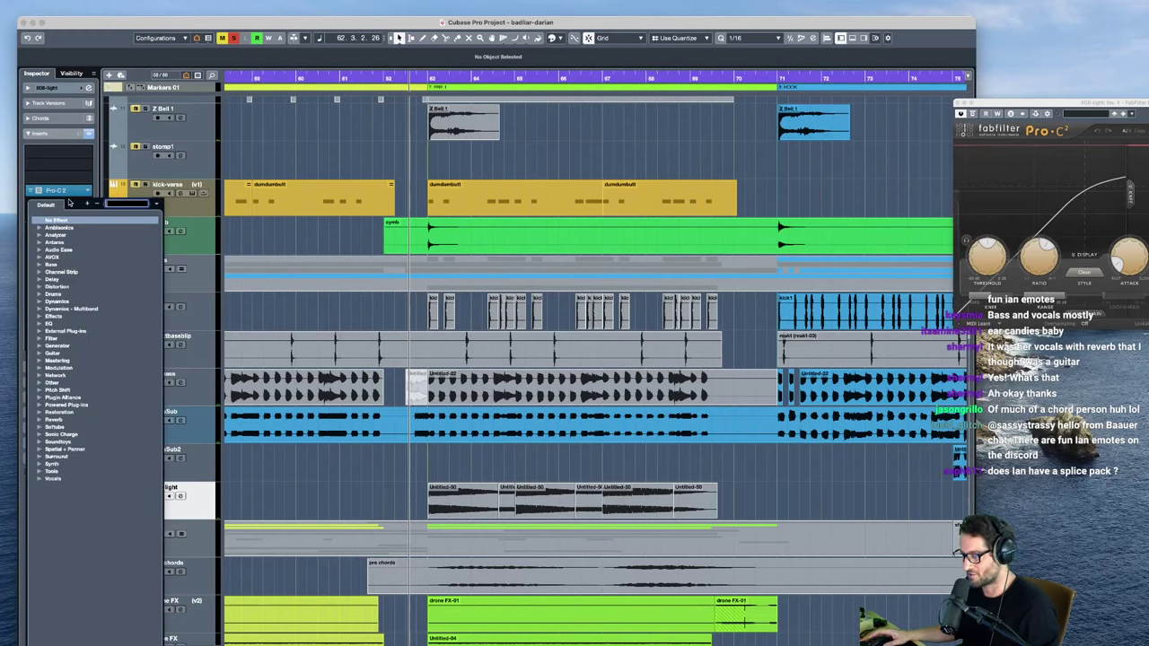
text(c 2)
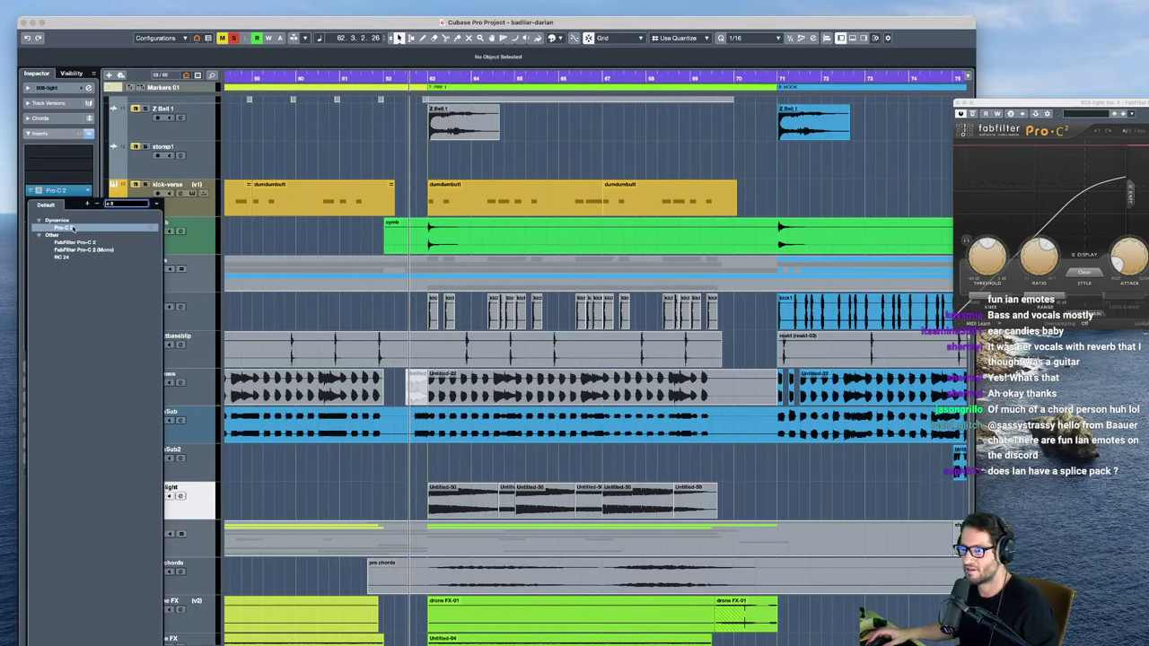
click(71, 228)
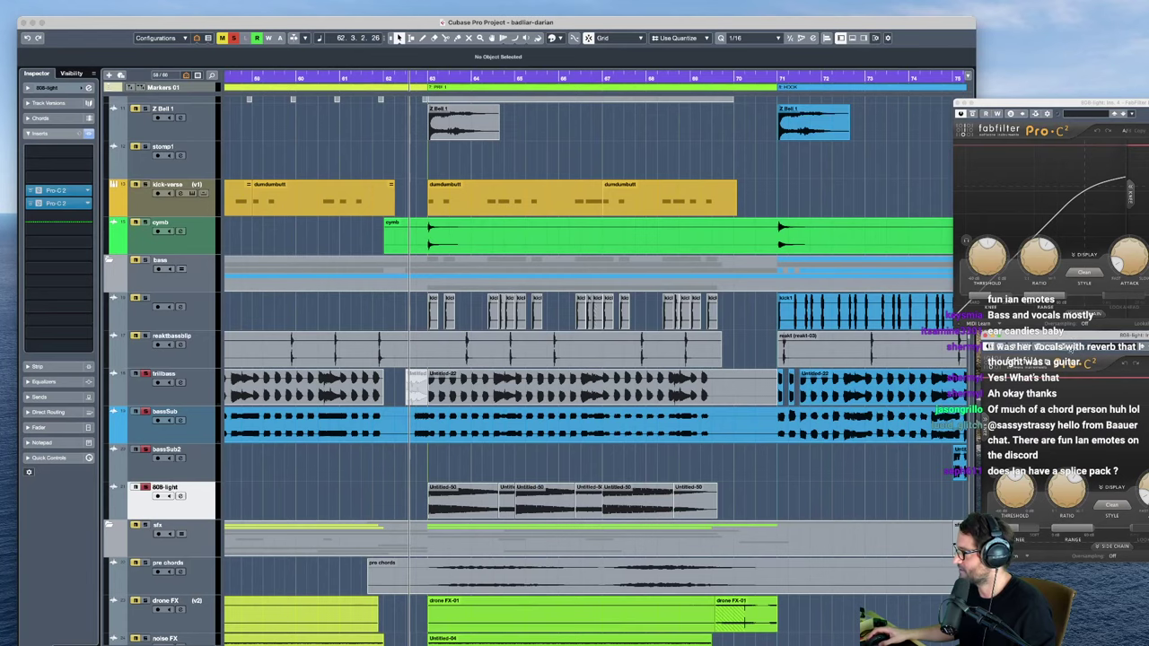
Step: Review the second Pro-C 2's side-chain input with bassSub as source and turn on its side-chain section
click(1092, 349)
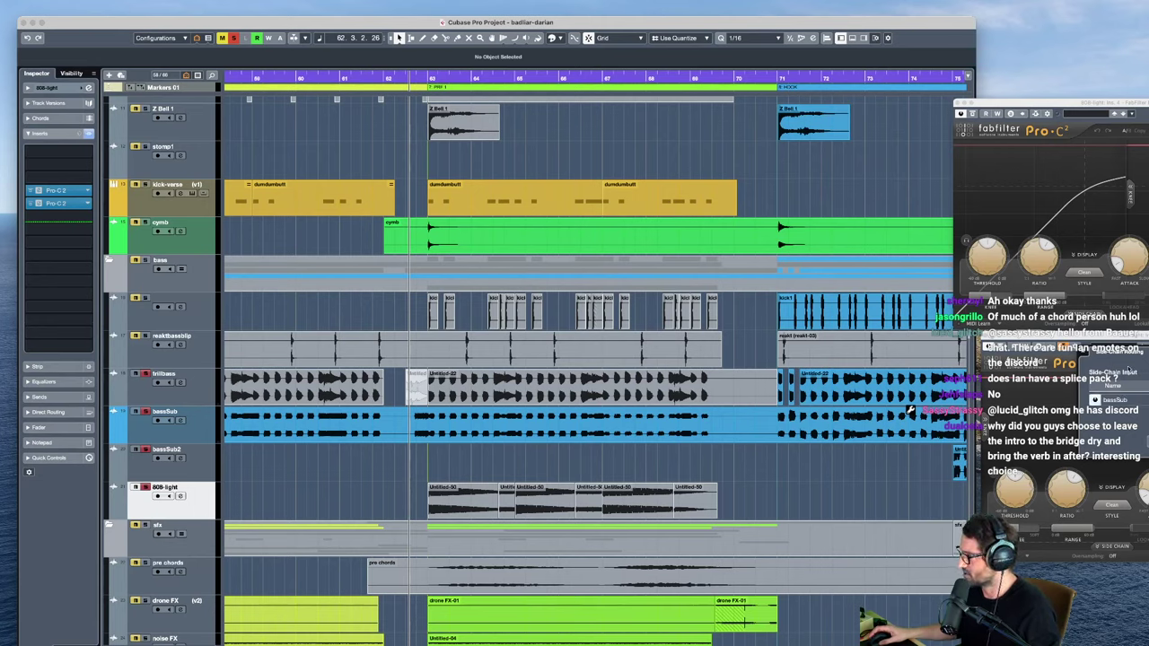
click(1081, 361)
click(1124, 548)
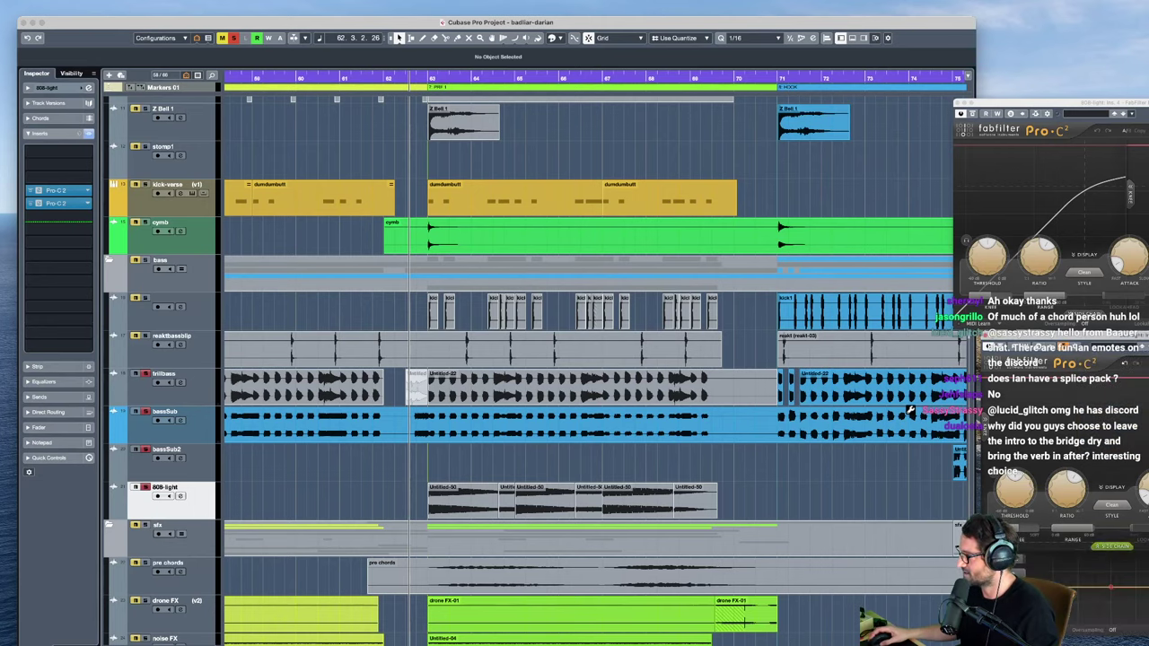
Step: Play the soloed bass tracks through the second pre-chorus with the side-chained Pro-C 2 in view and select the bassSub track
drag(1140, 330, 1144, 256)
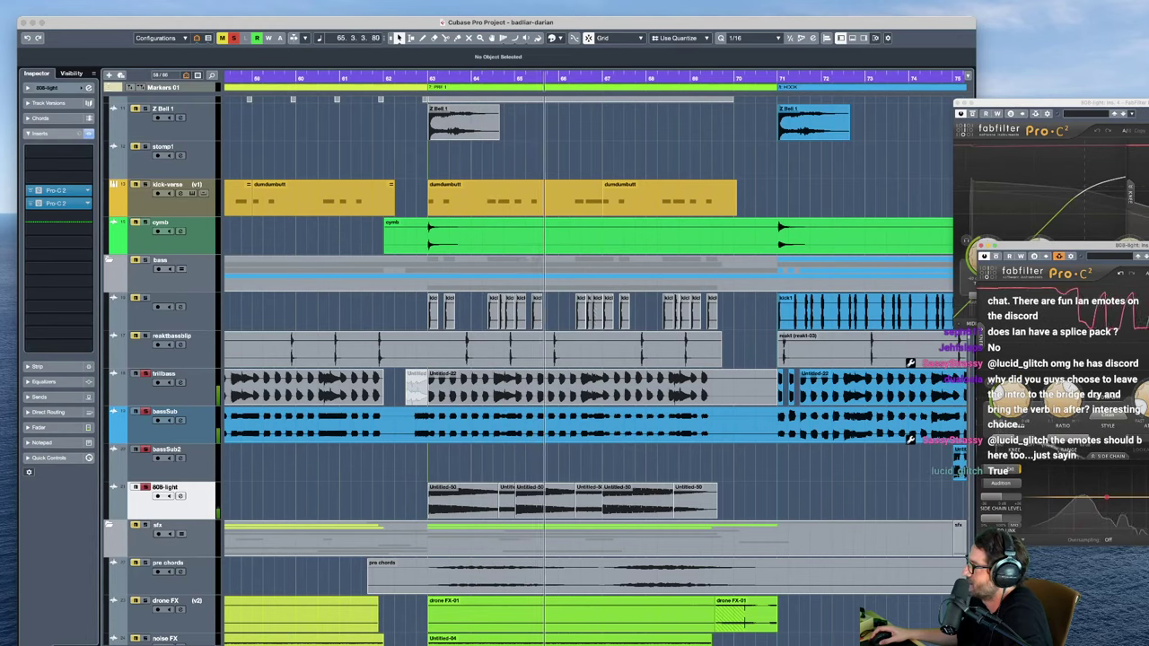
click(144, 412)
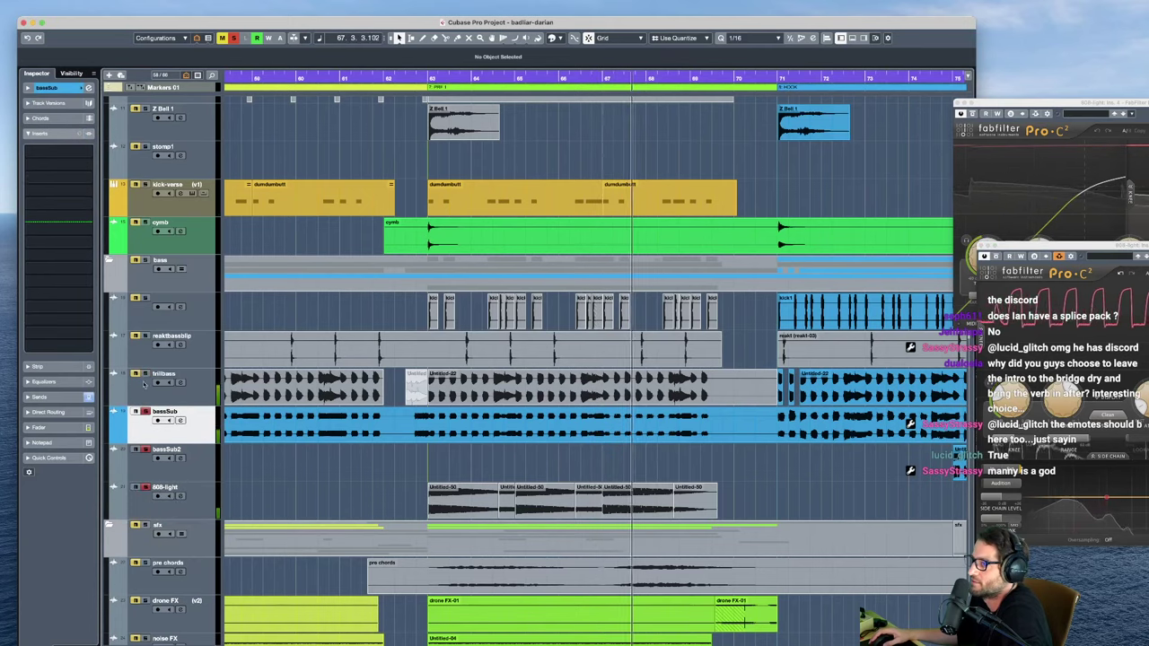
Step: Play the soloed 808-light with bassSub's channel volume pulled fully down, and close the second Pro-C 2 window
key(space)
click(59, 87)
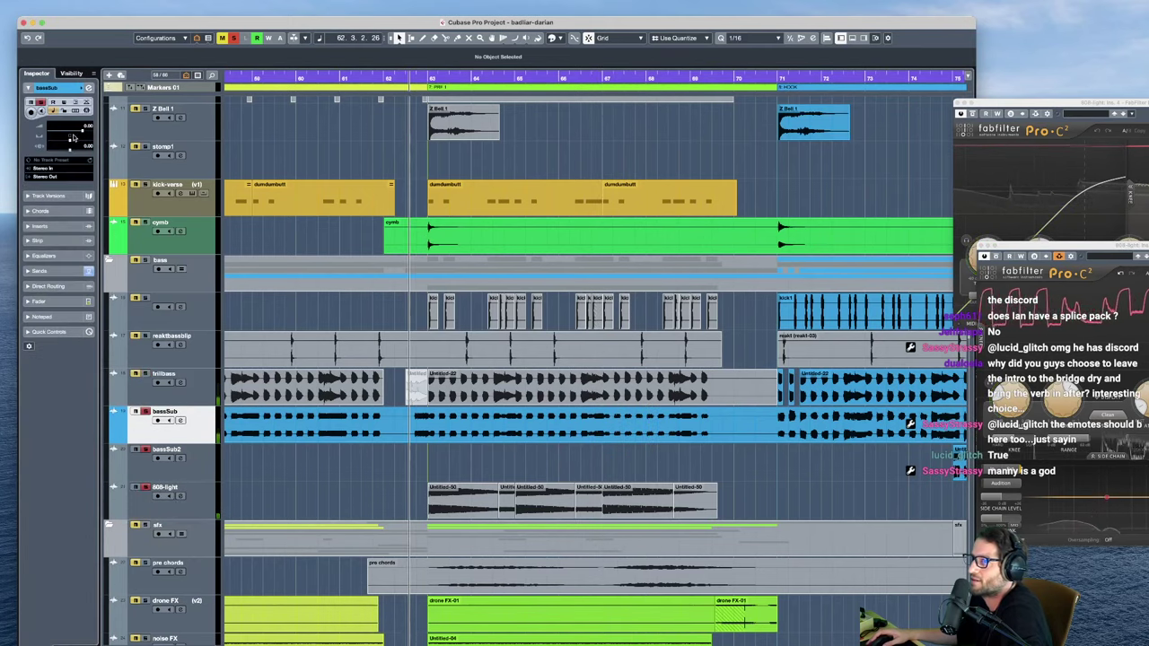
key(space)
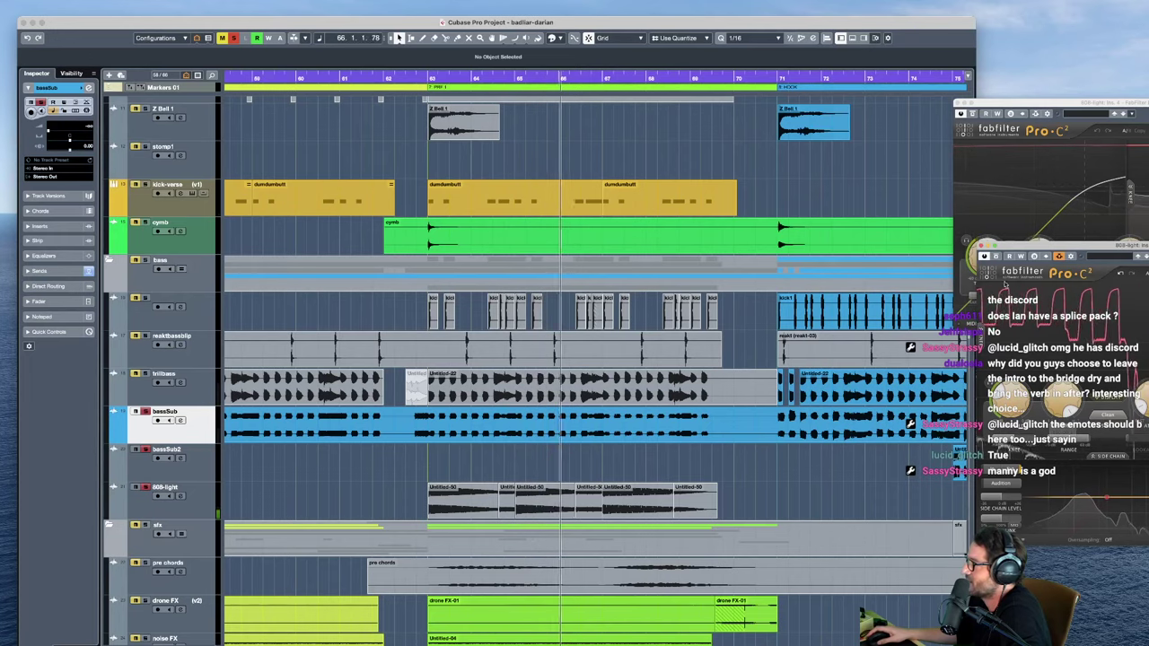
click(982, 256)
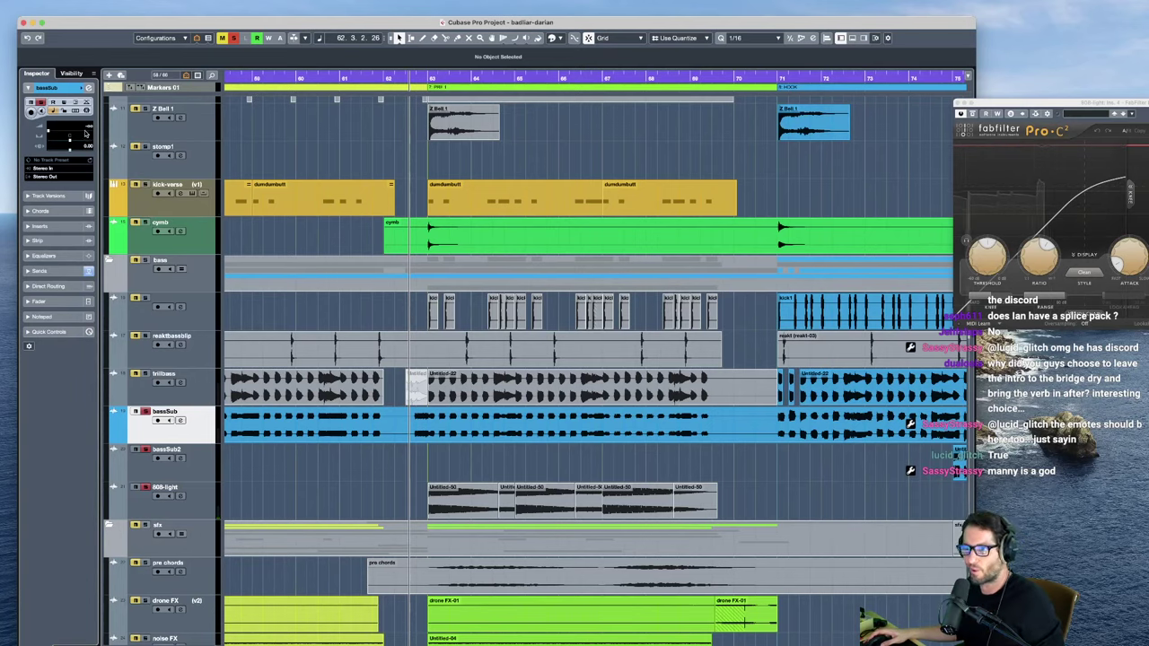
Step: Select the bassSub2 and 808-light tracks, play the pre-chorus in the full mix without solo, and close the remaining Pro-C 2
click(180, 462)
shift+click(179, 503)
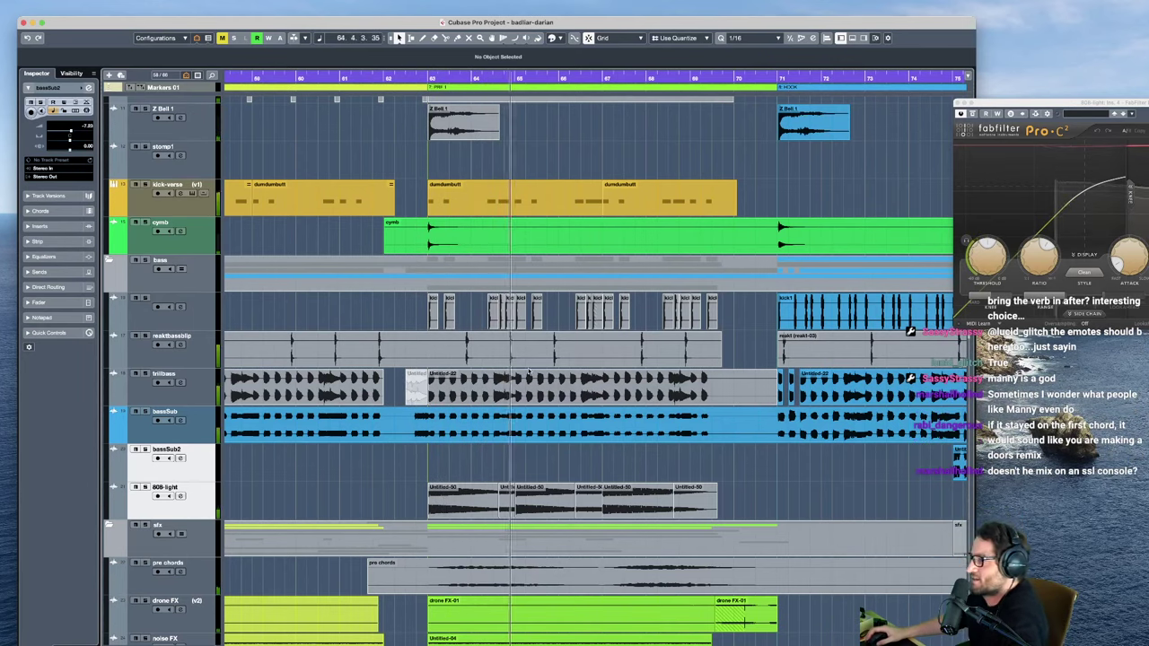
scroll(203, 252, down, 1)
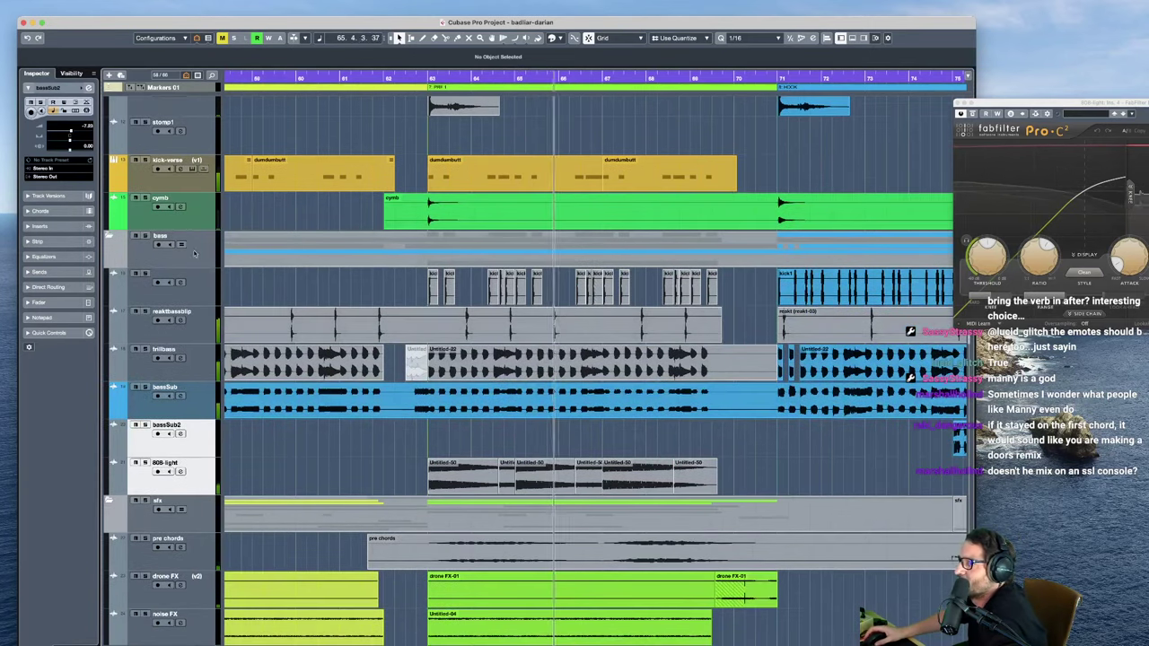
key(super+w)
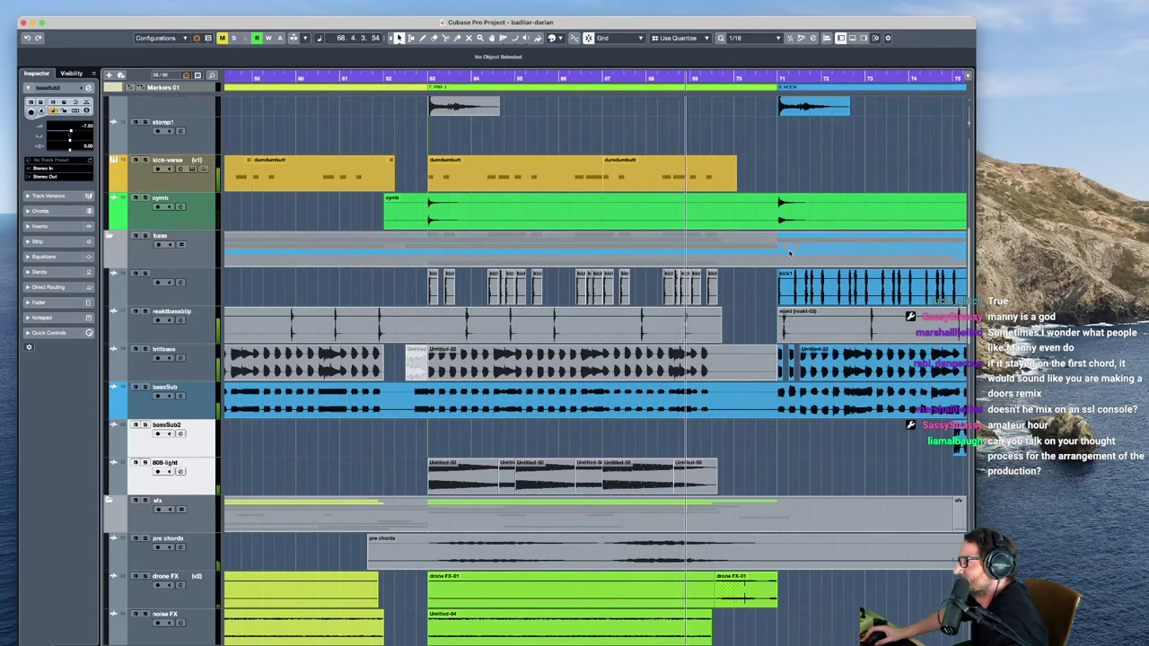
Step: Search the sound effect, vocal and drum tracks for the vocal percussion track, and play it soloed in the pre-chorus
scroll(907, 392, down, 10)
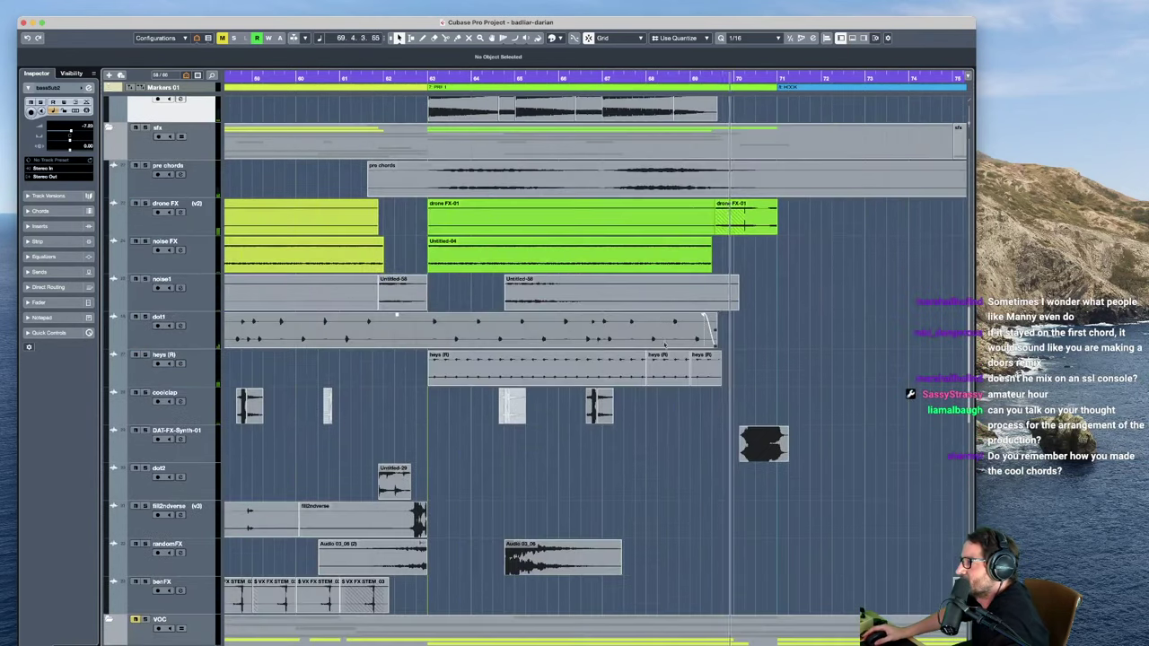
scroll(660, 362, down, 6)
click(572, 78)
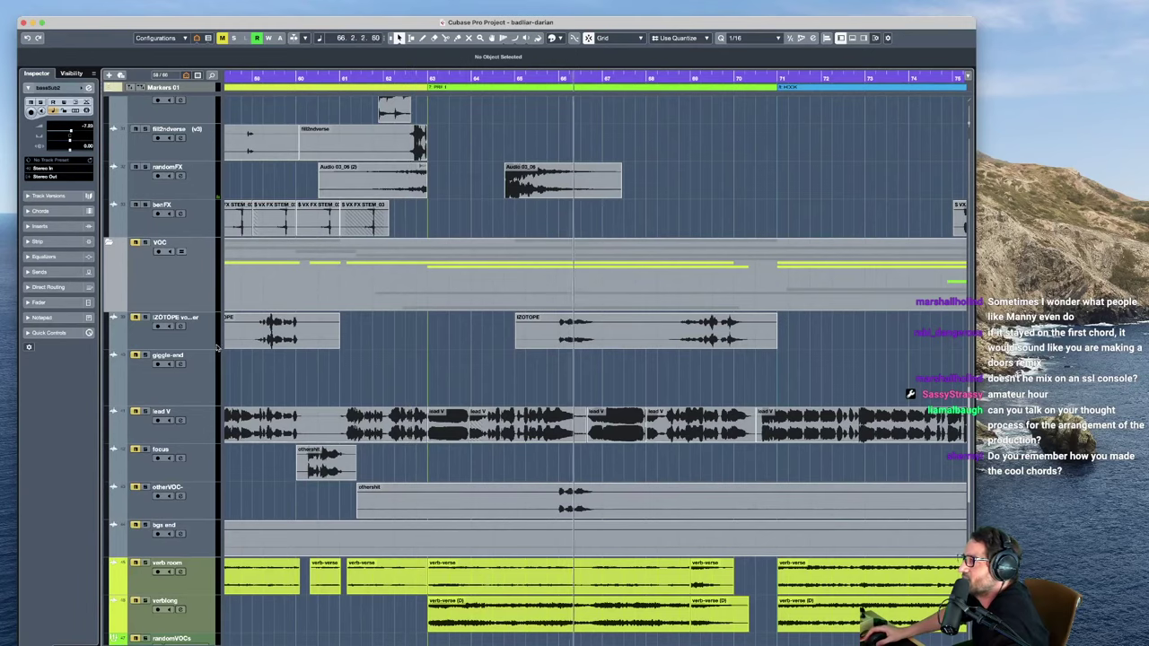
scroll(910, 389, up, 12)
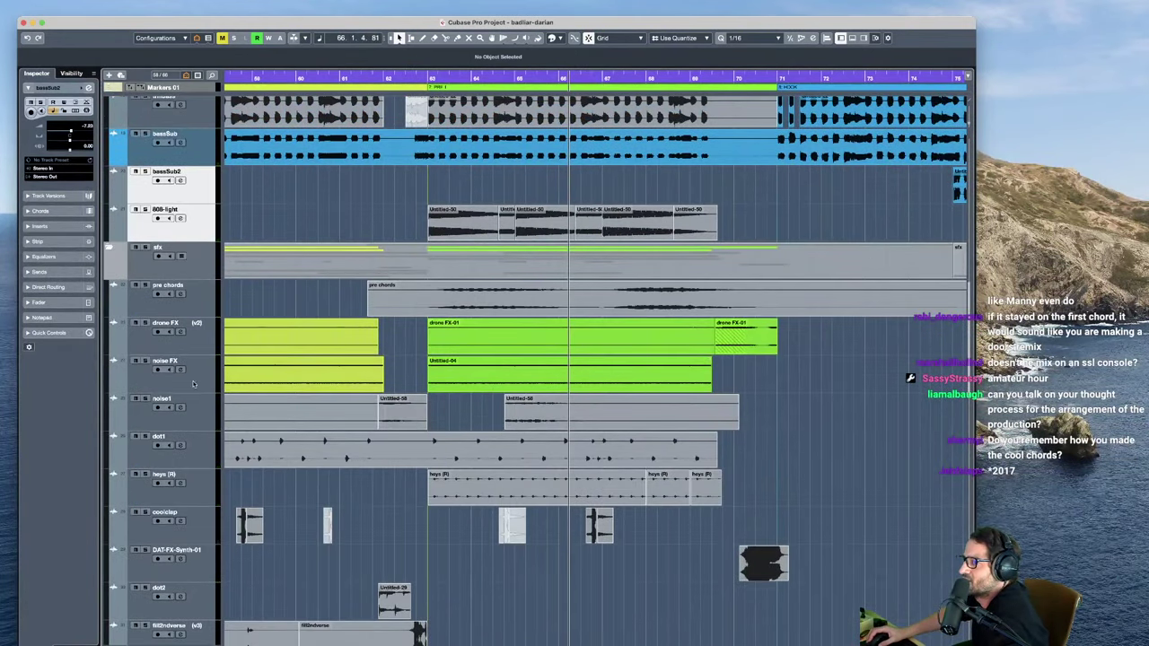
scroll(911, 377, down, 12)
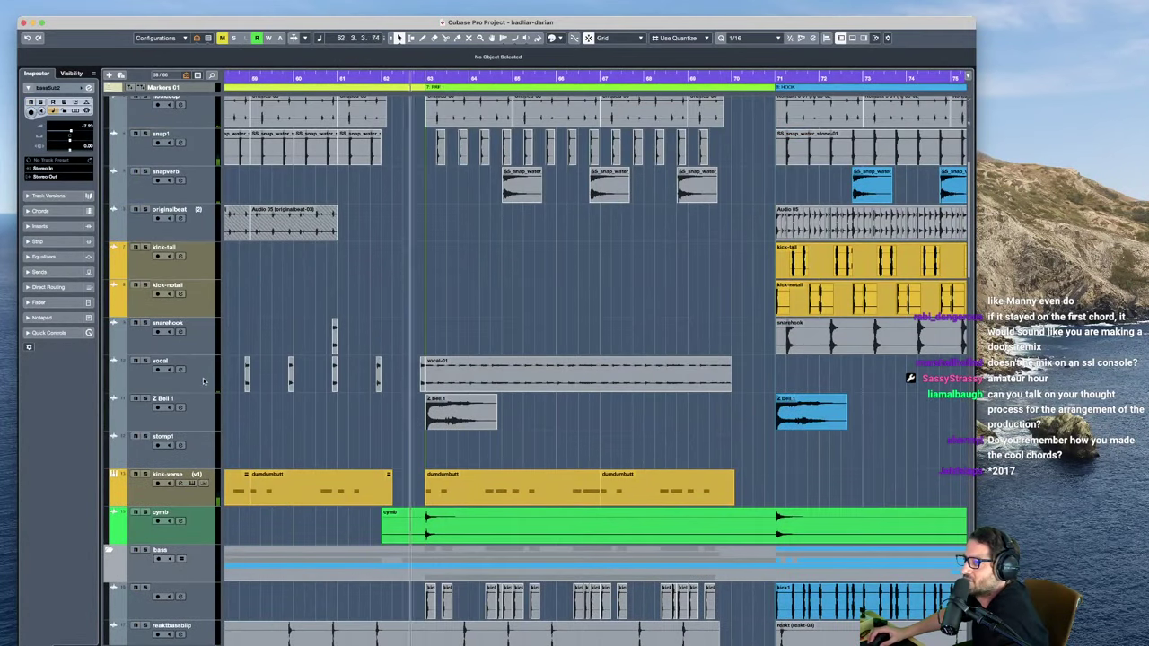
click(147, 361)
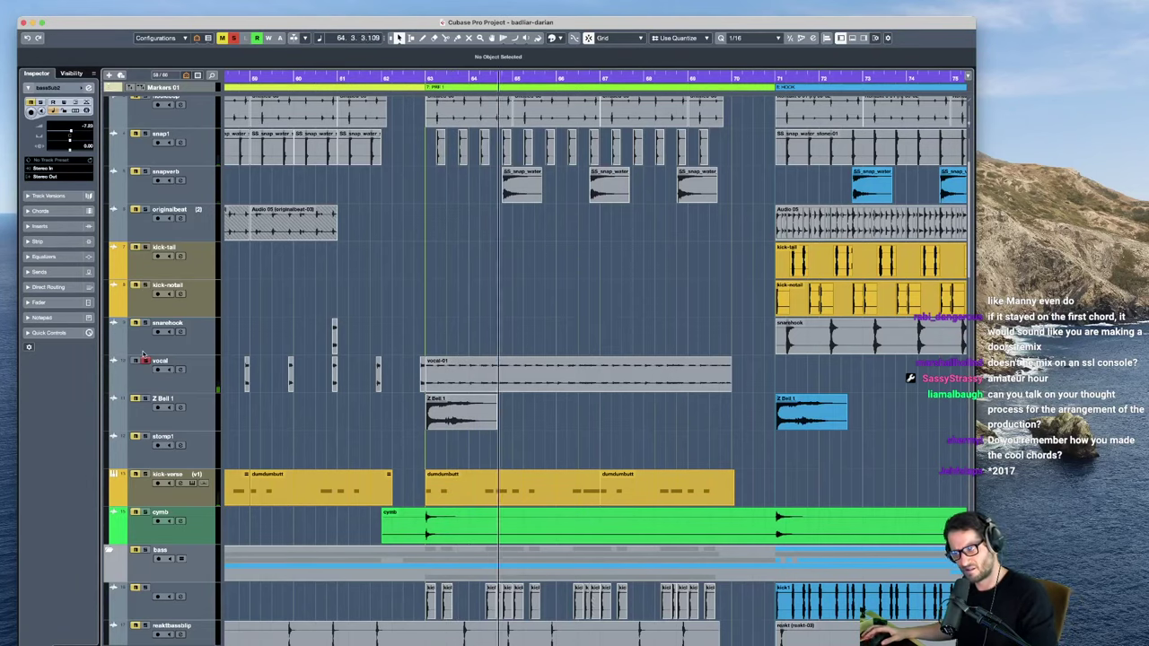
scroll(403, 328, left, 5)
scroll(463, 426, up, 3)
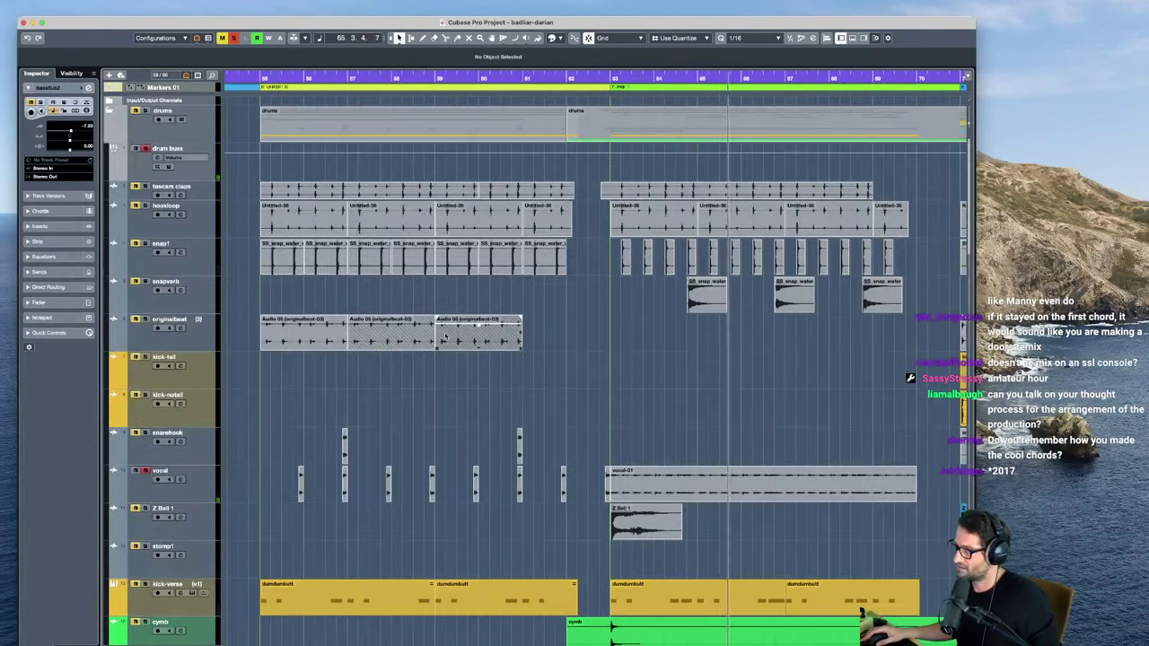
Step: Select the vocal track's short clip just before bar 57 and extend its start about one beat earlier
click(197, 491)
click(352, 473)
click(350, 472)
key(h)
key(h)
key(h)
key(h)
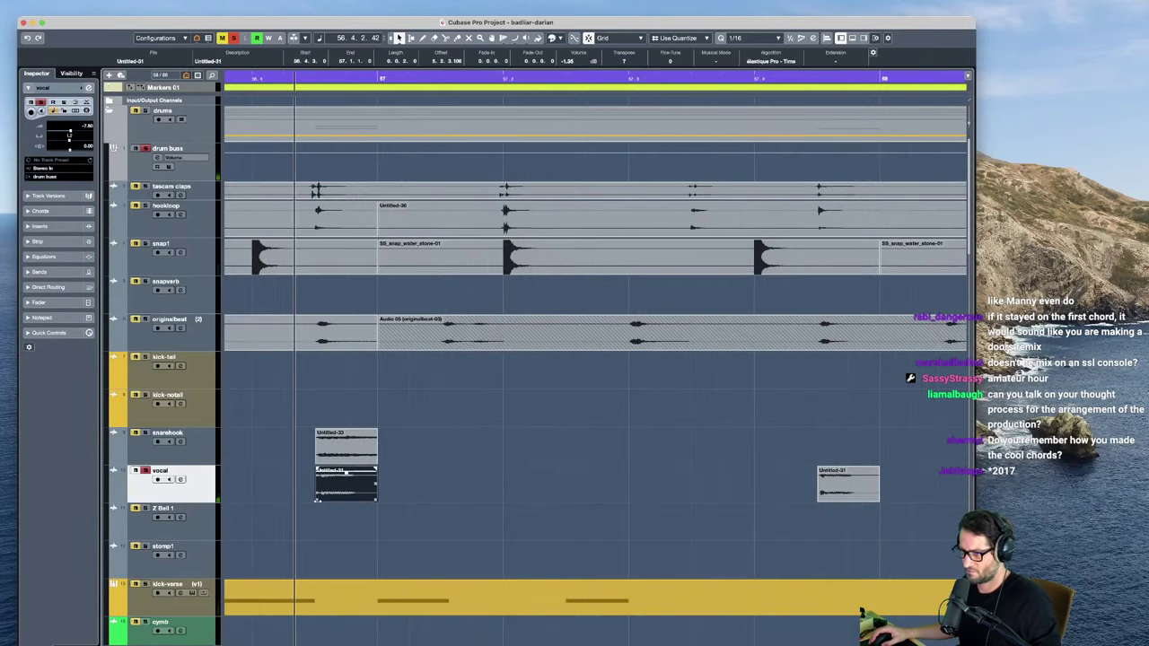
key(g)
key(g)
key(g)
key(g)
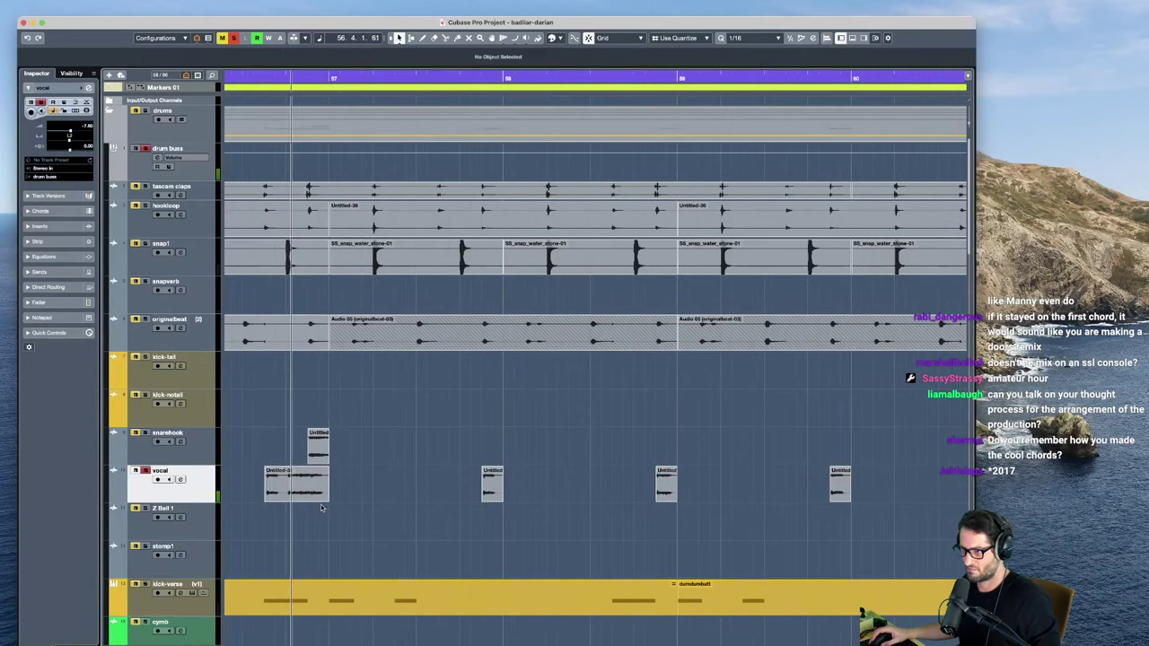
Step: Try extending the vocal clip's start back to just before bar 56, play it soloed, and undo that extension
click(331, 502)
scroll(331, 502, left, 1)
drag(345, 489, 230, 489)
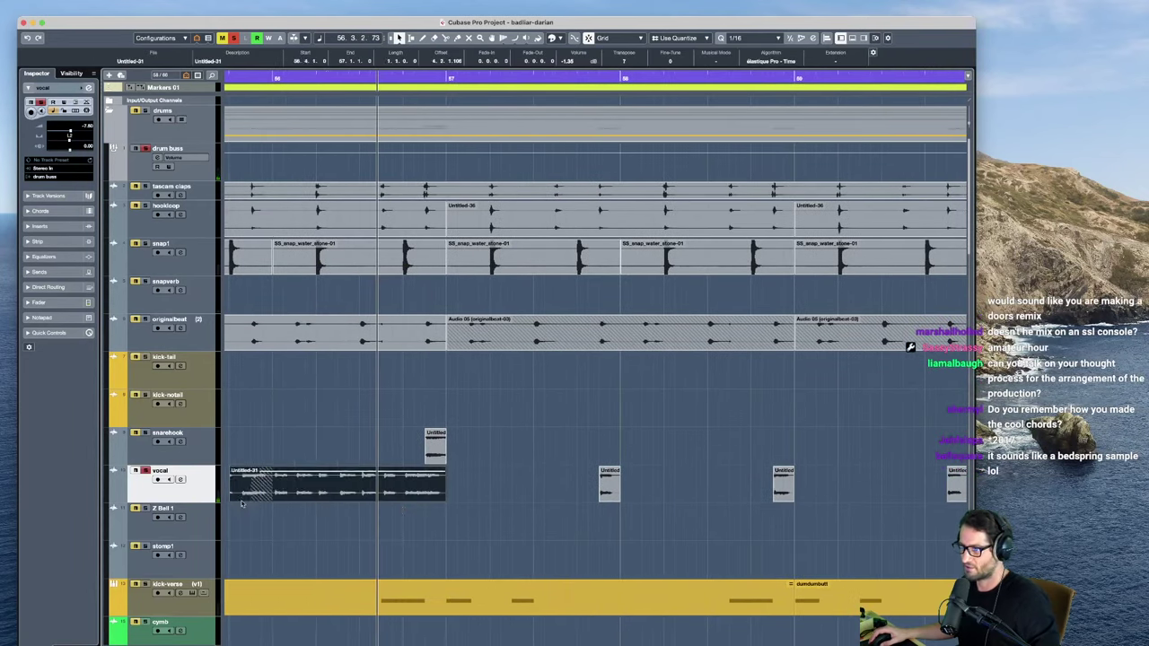
key(space)
scroll(490, 504, left, 4)
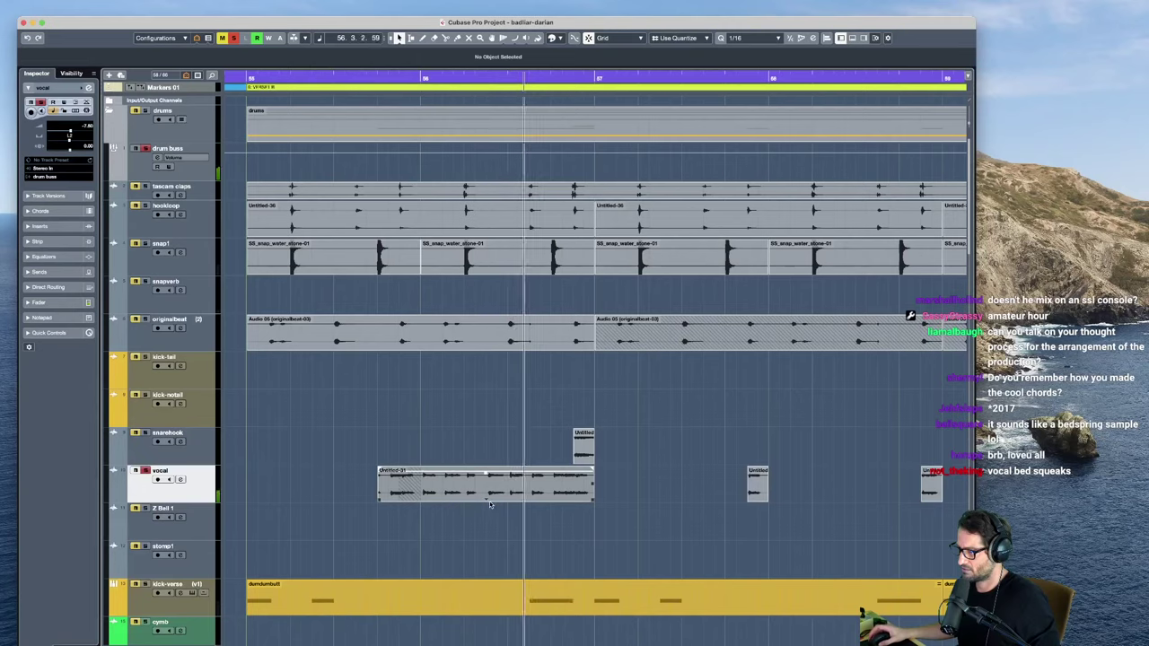
key(space)
key(ctrl+z)
key(space)
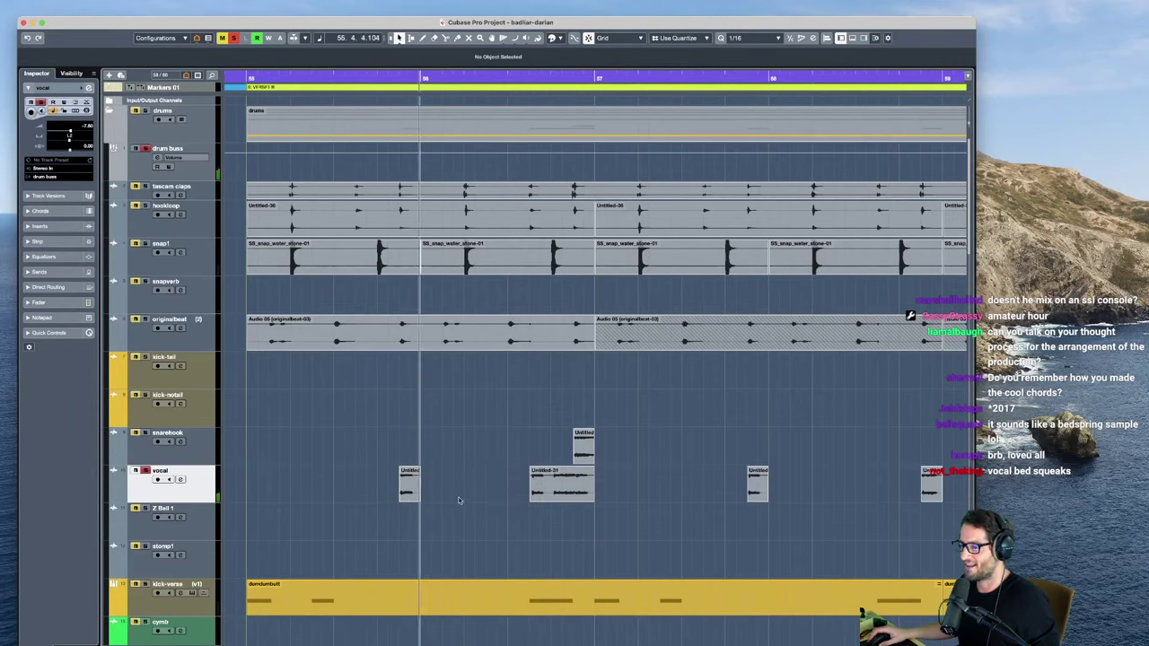
Step: Play the soloed vocal track from the start of the second pre-chorus and stop playback
key(g)
key(g)
key(g)
click(670, 422)
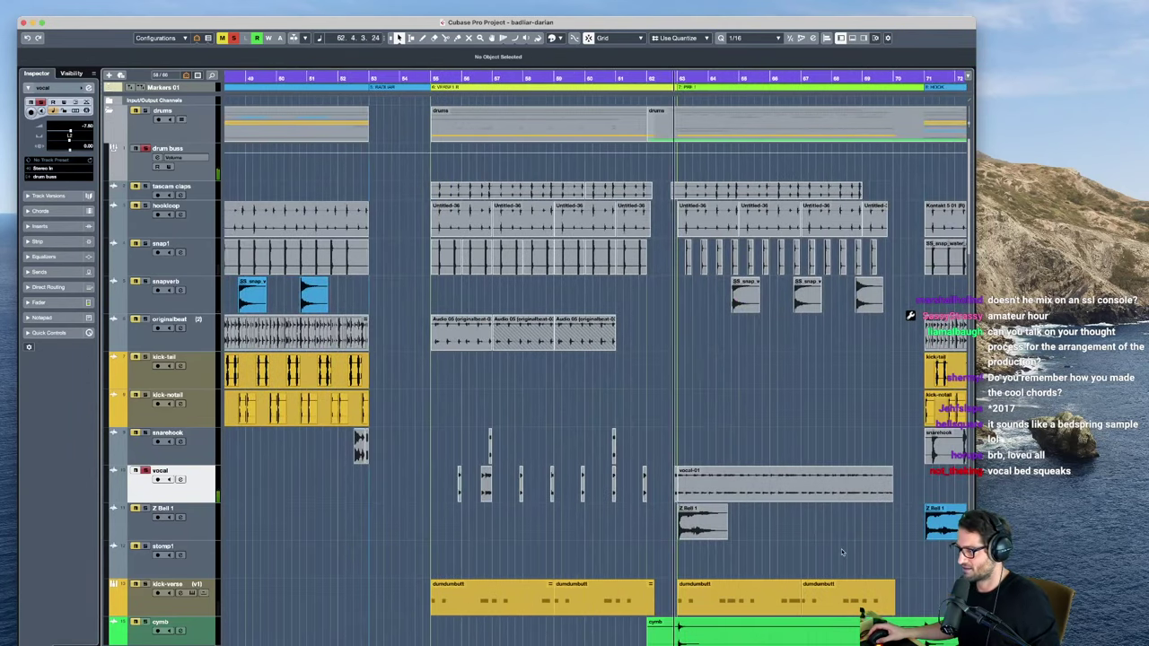
key(space)
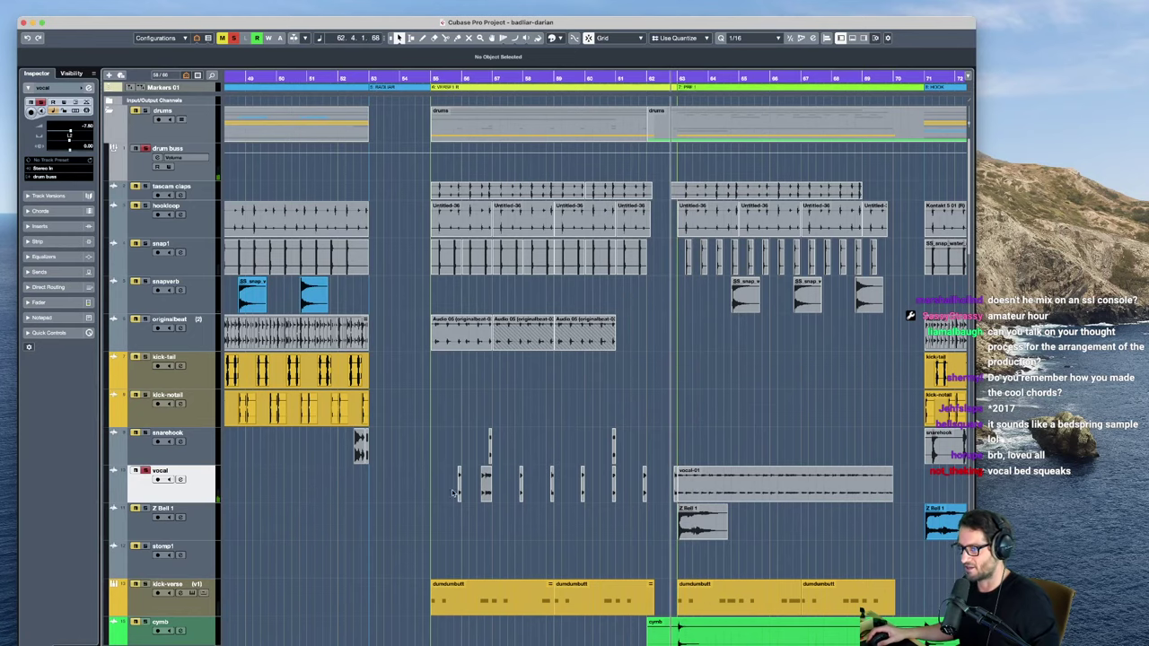
Step: Unsolo the vocal track and add one instrument track with Reason Rack Plugin below it, routed to Stereo Out
right_click(174, 497)
mouse_move(296, 495)
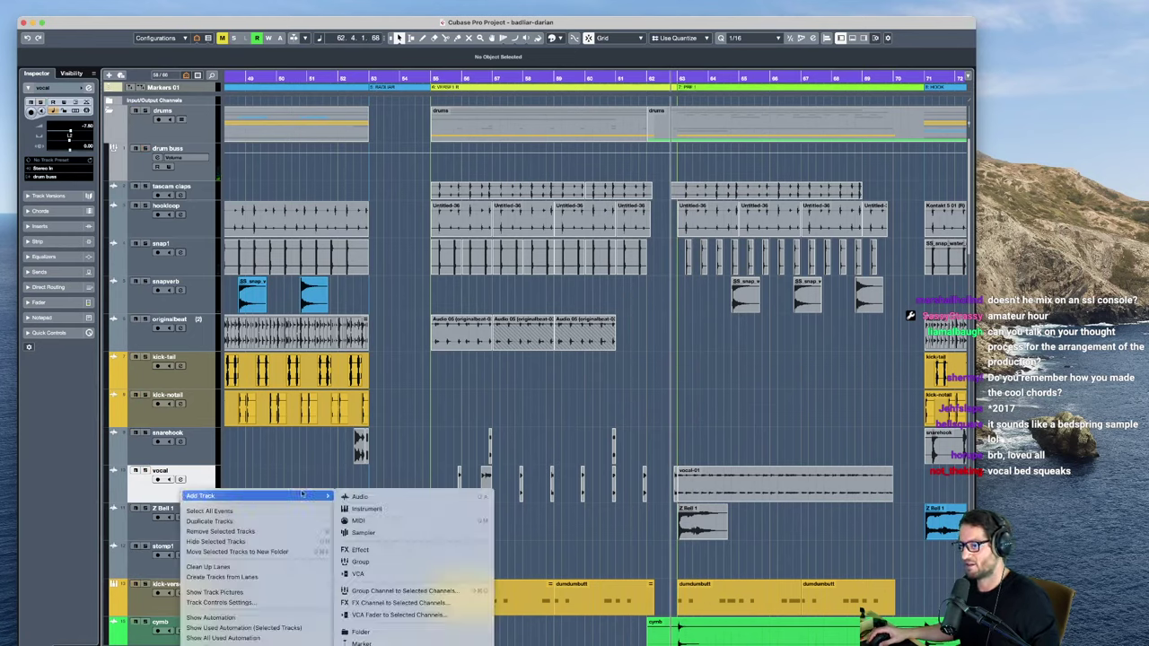
click(413, 510)
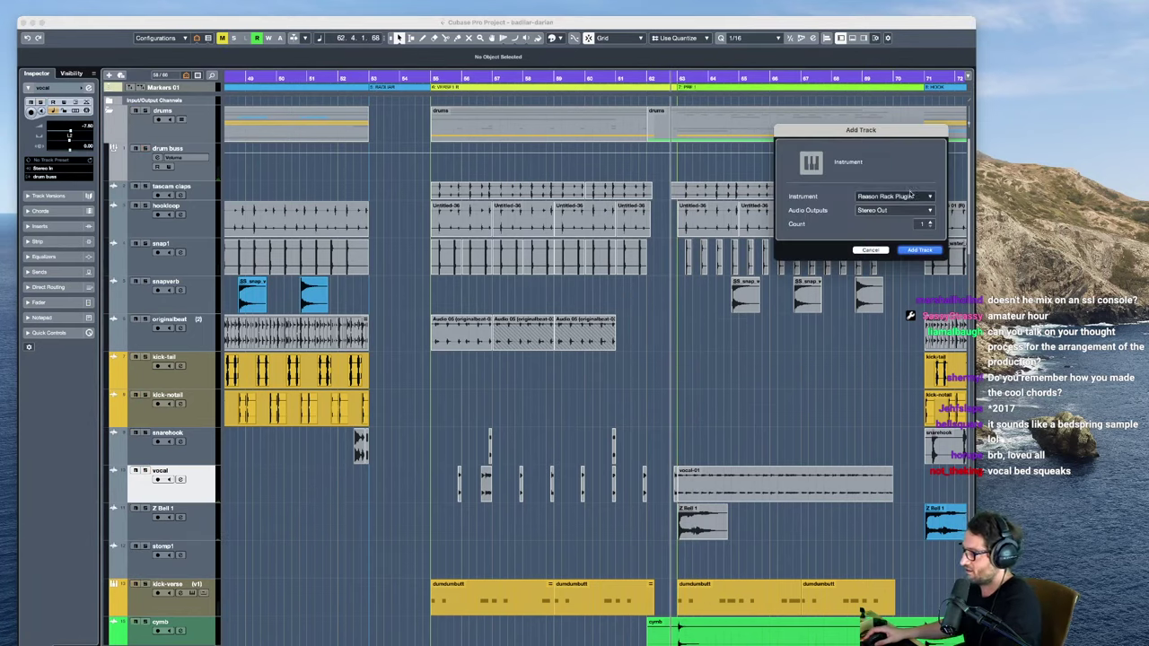
click(931, 252)
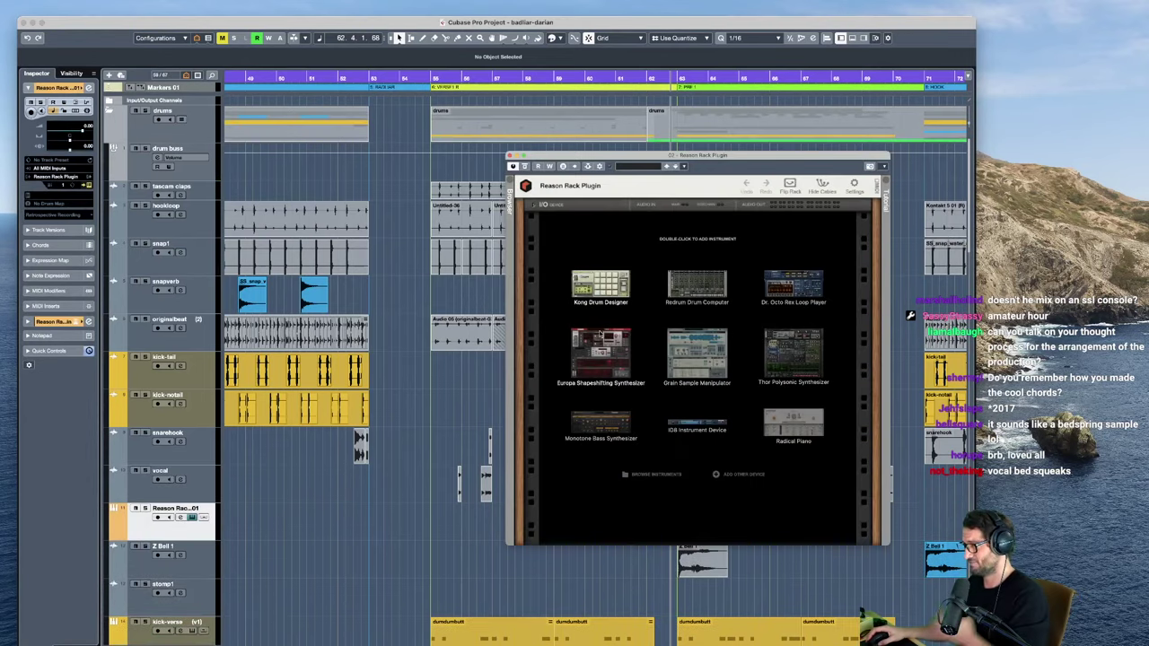
Step: Add a Combinator to the Reason rack and load the bigtome.cmb patch from the combin folder
click(509, 180)
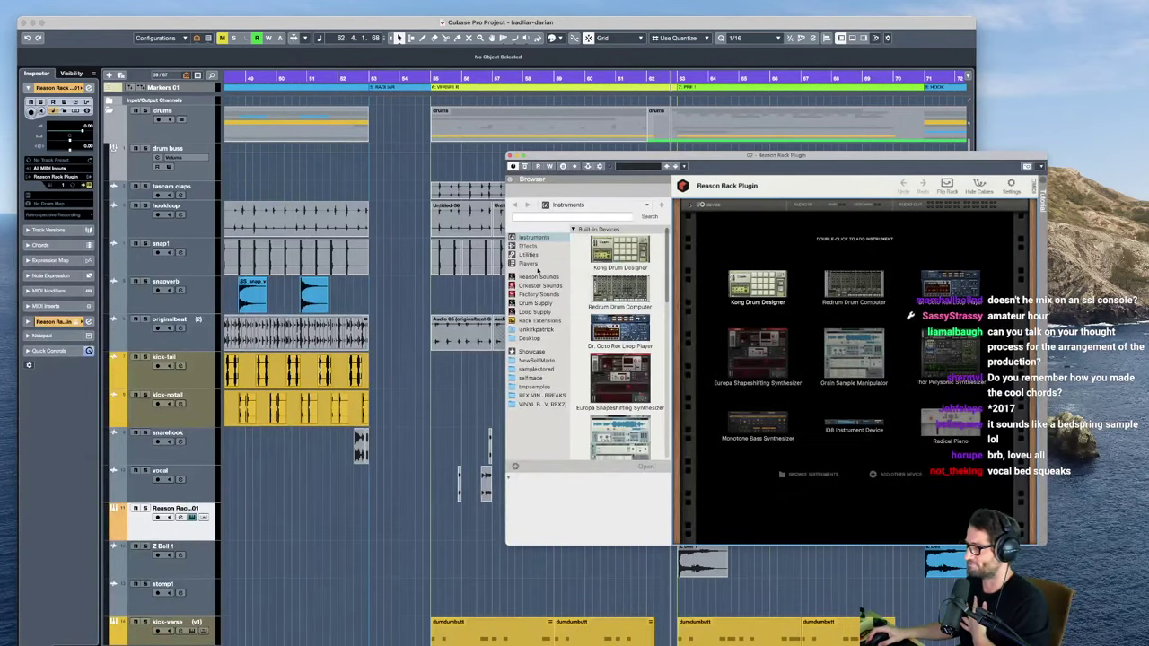
scroll(620, 341, down, 5)
drag(620, 377, 685, 301)
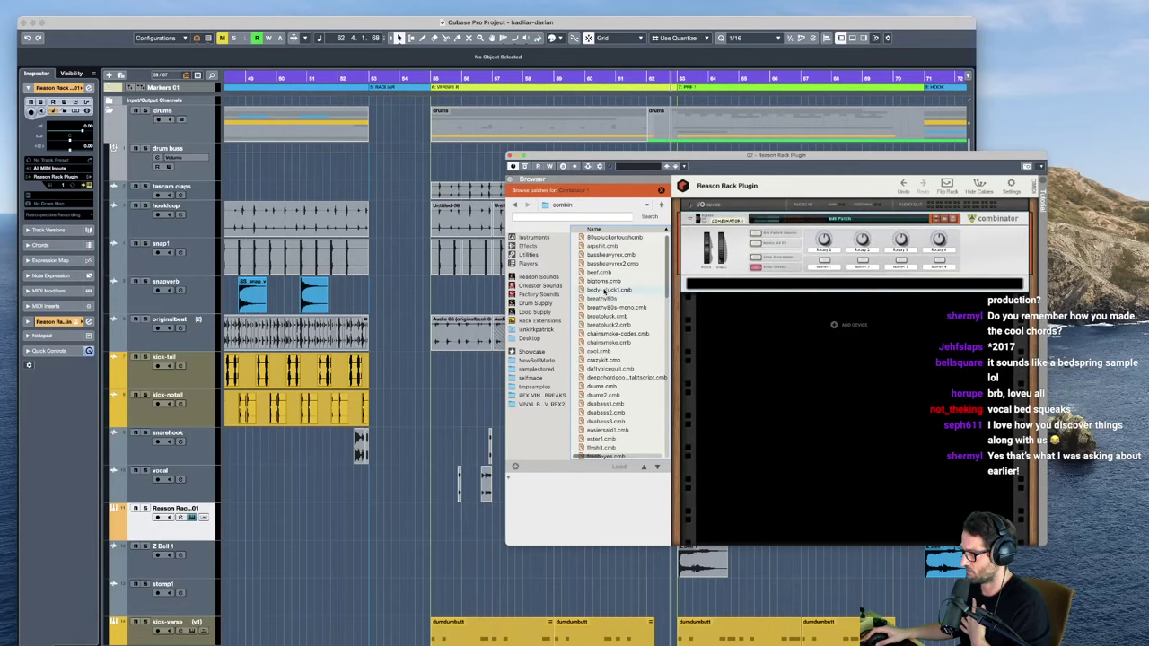
click(603, 282)
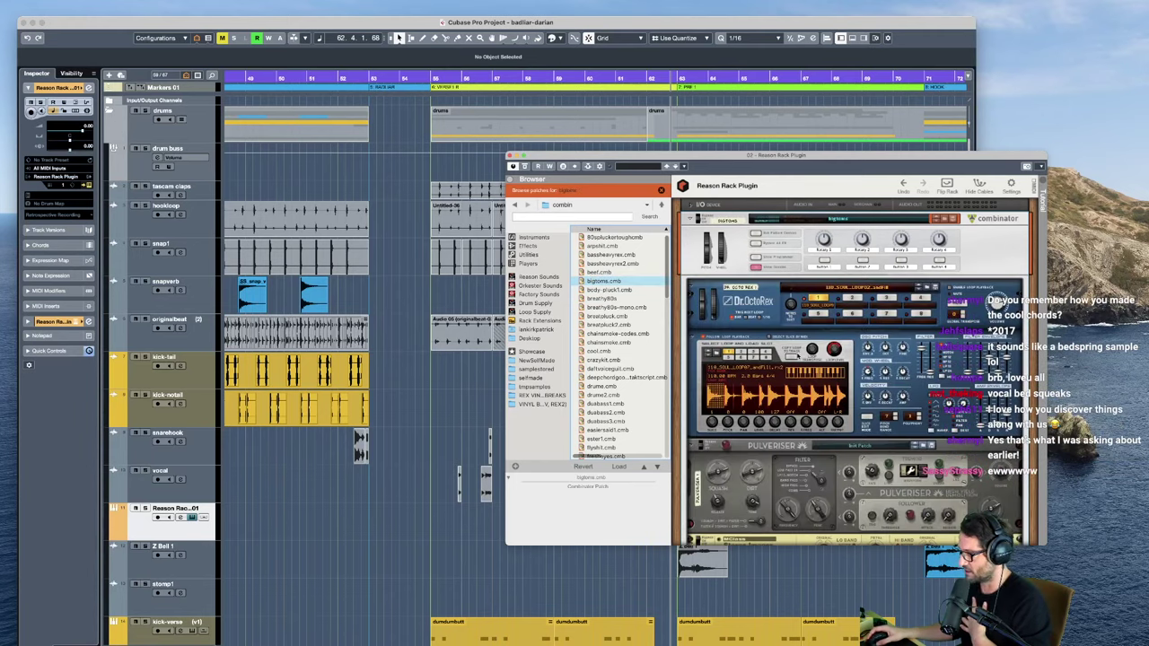
Step: Browse the selfmade and NewSelfMade folders for Dr. OctoRex loops, audition sel1.rx2, and load sel-adlibstorex.rx2
click(718, 356)
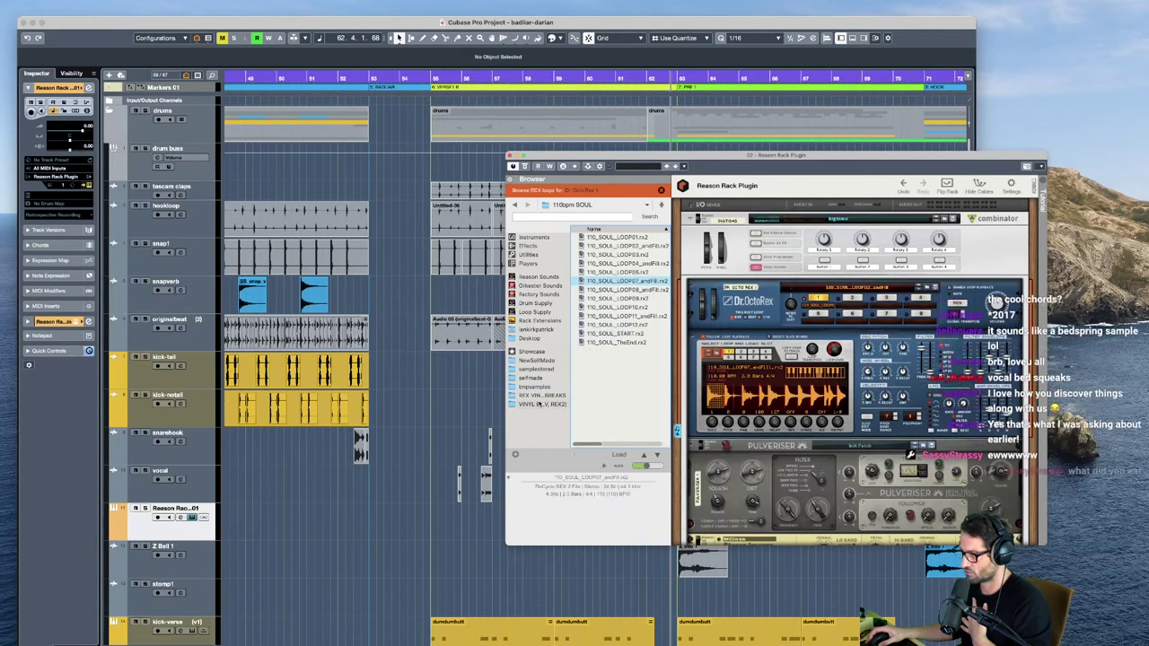
click(531, 377)
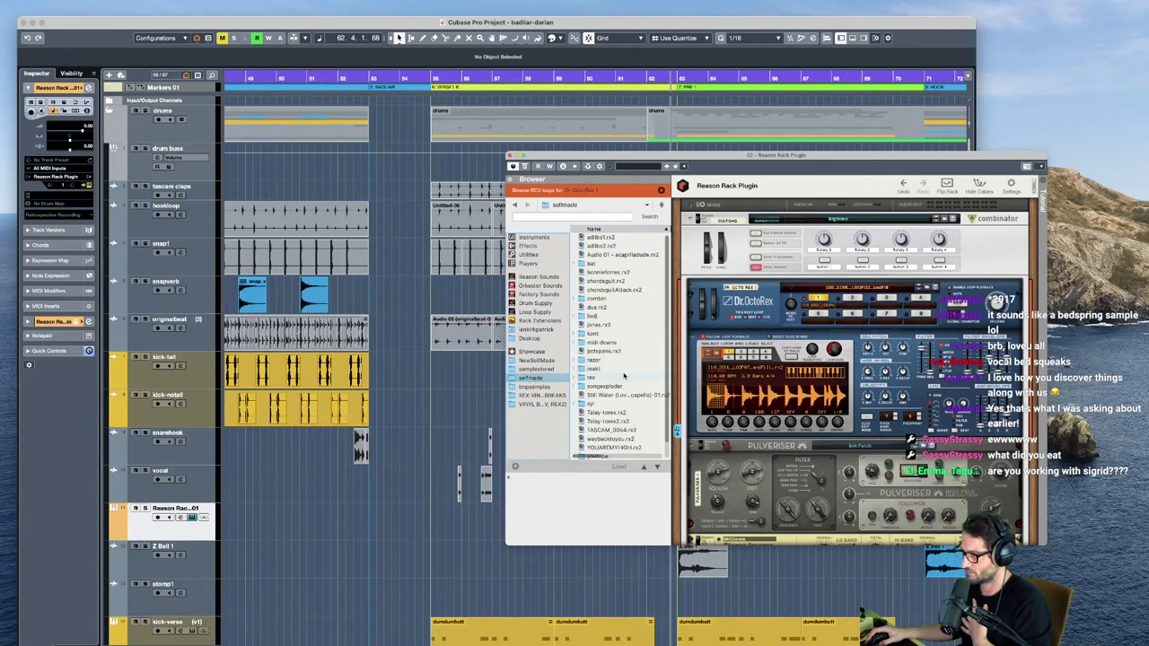
scroll(606, 368, down, 2)
click(535, 360)
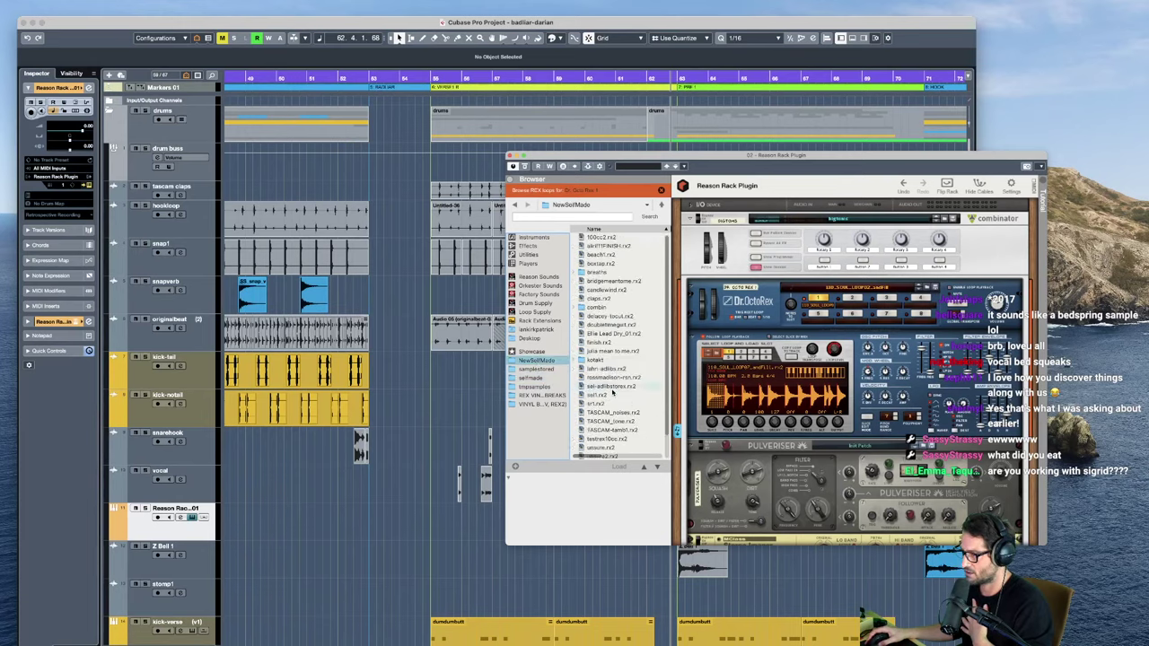
click(600, 395)
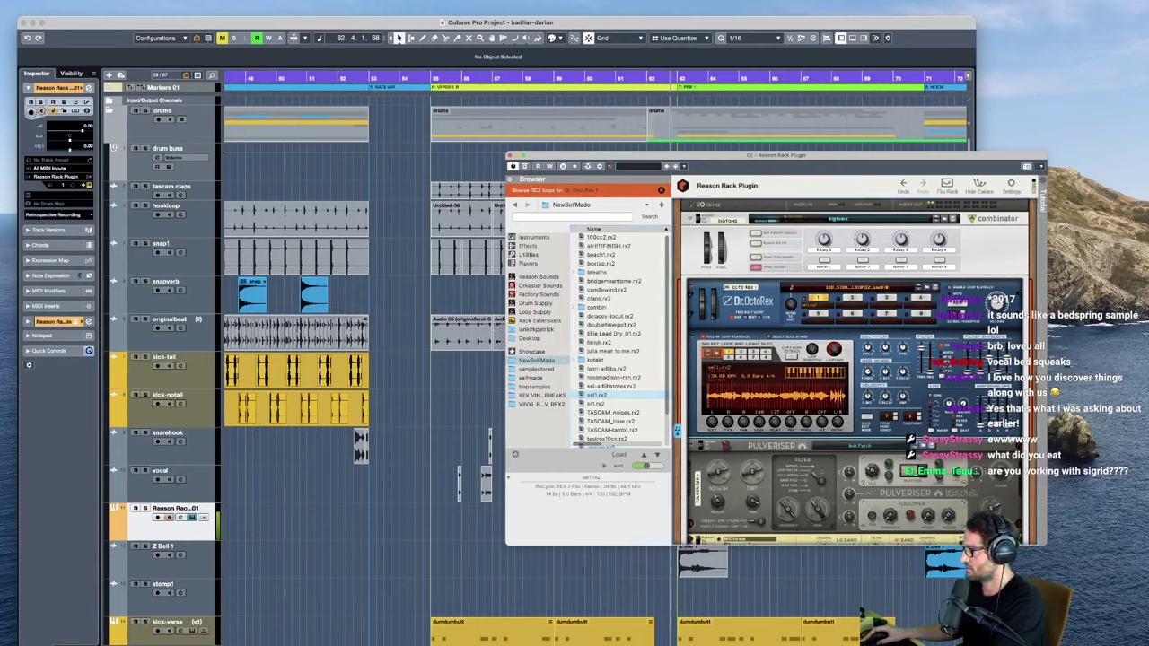
mouse_move(951, 409)
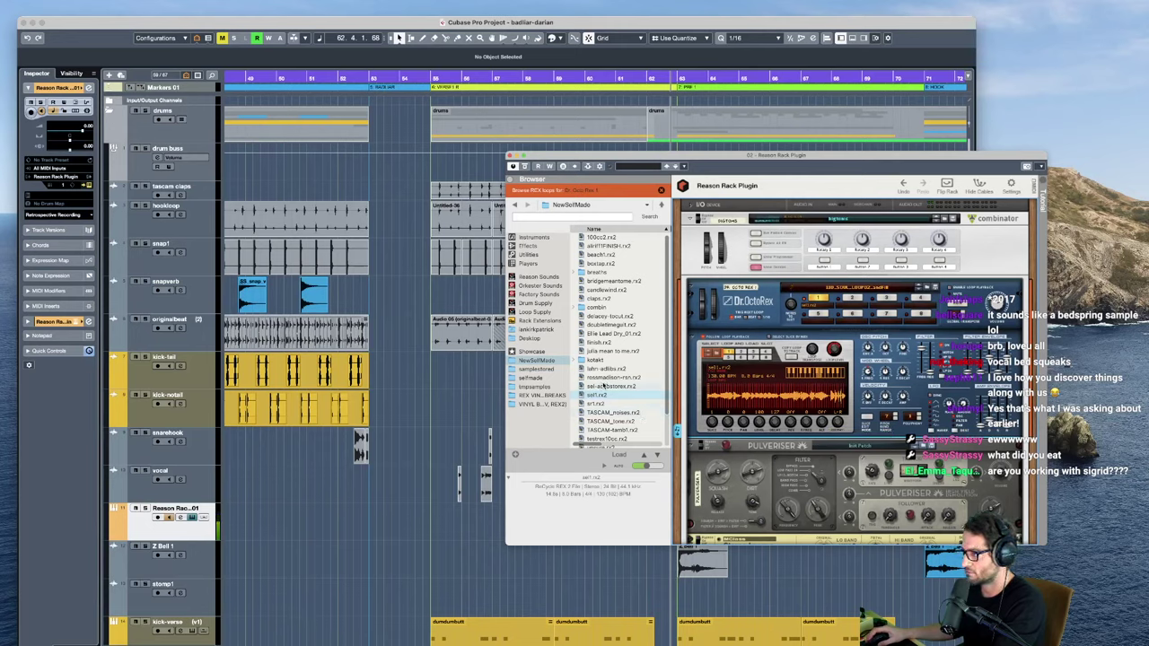
click(606, 386)
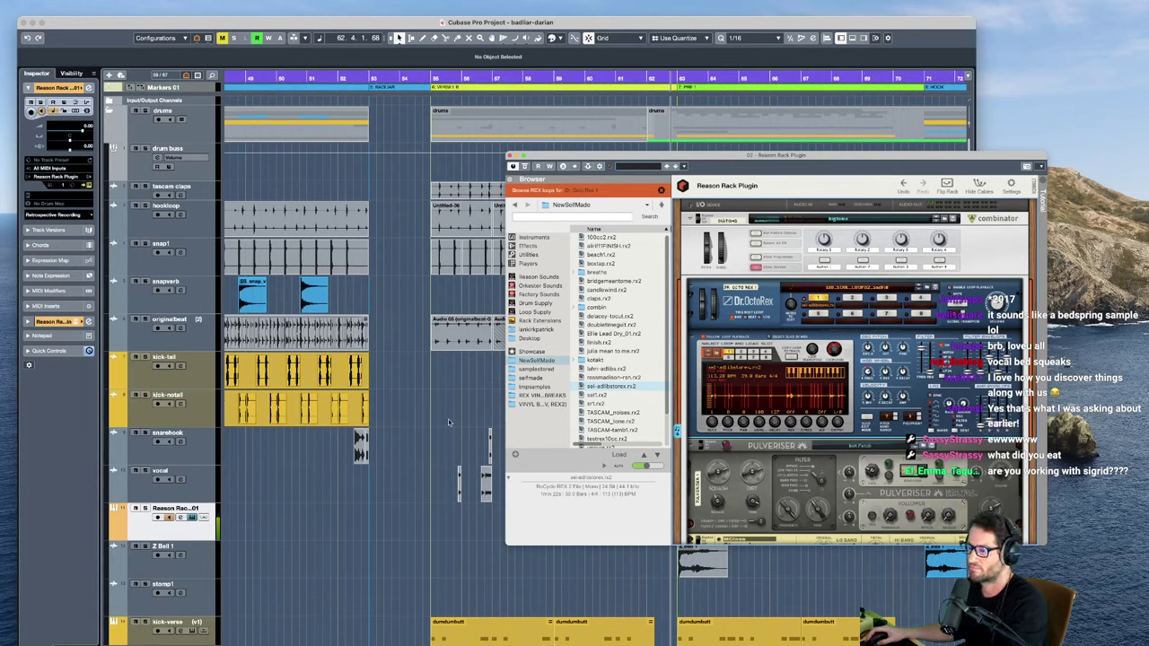
Step: Solo the vocal track, play it through the second verse, and close the Reason Rack Plugin window
click(263, 460)
click(268, 474)
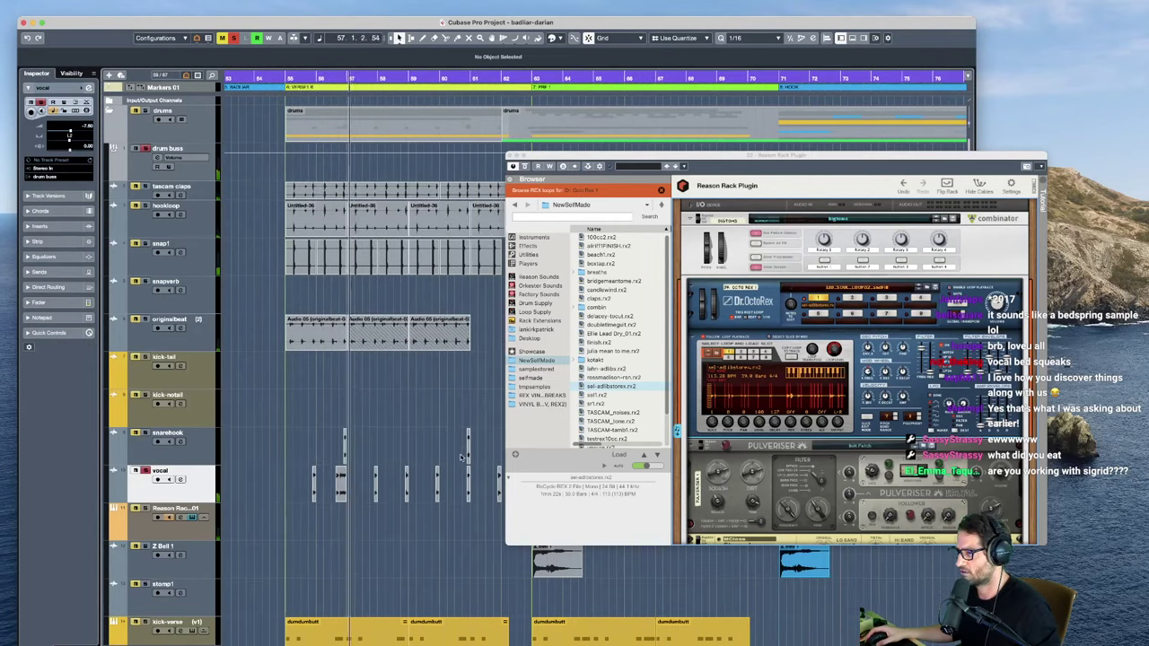
click(465, 409)
click(512, 155)
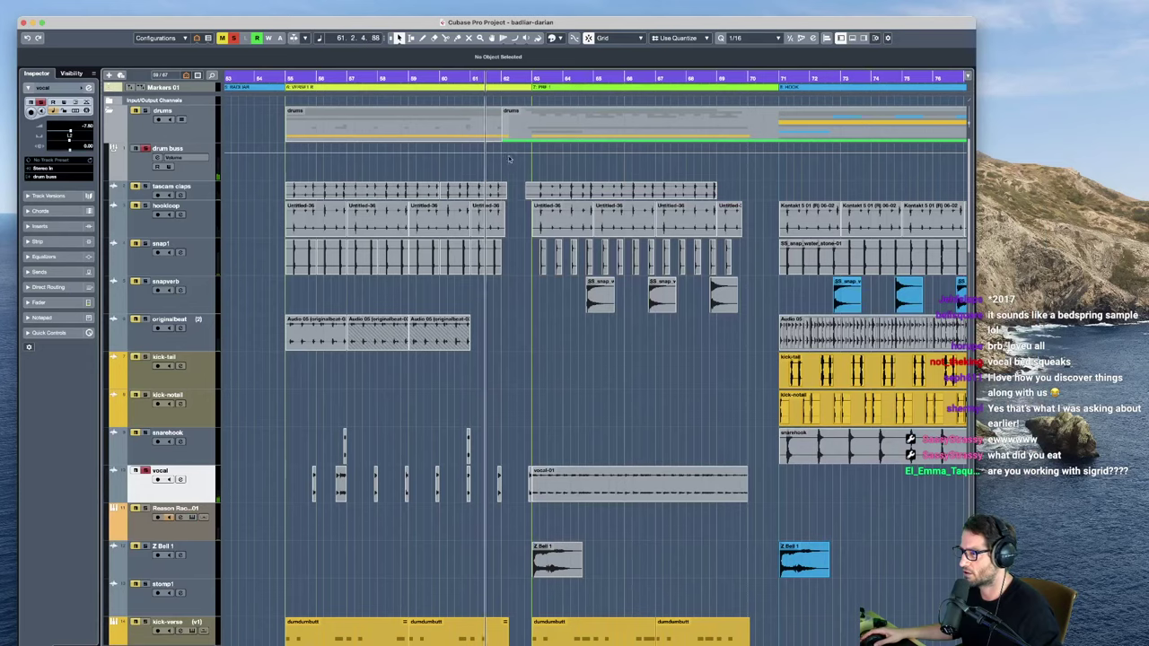
Step: Select the vocal-01 clip in the second pre-chorus, play it, and stop playback with the solo cleared
click(580, 482)
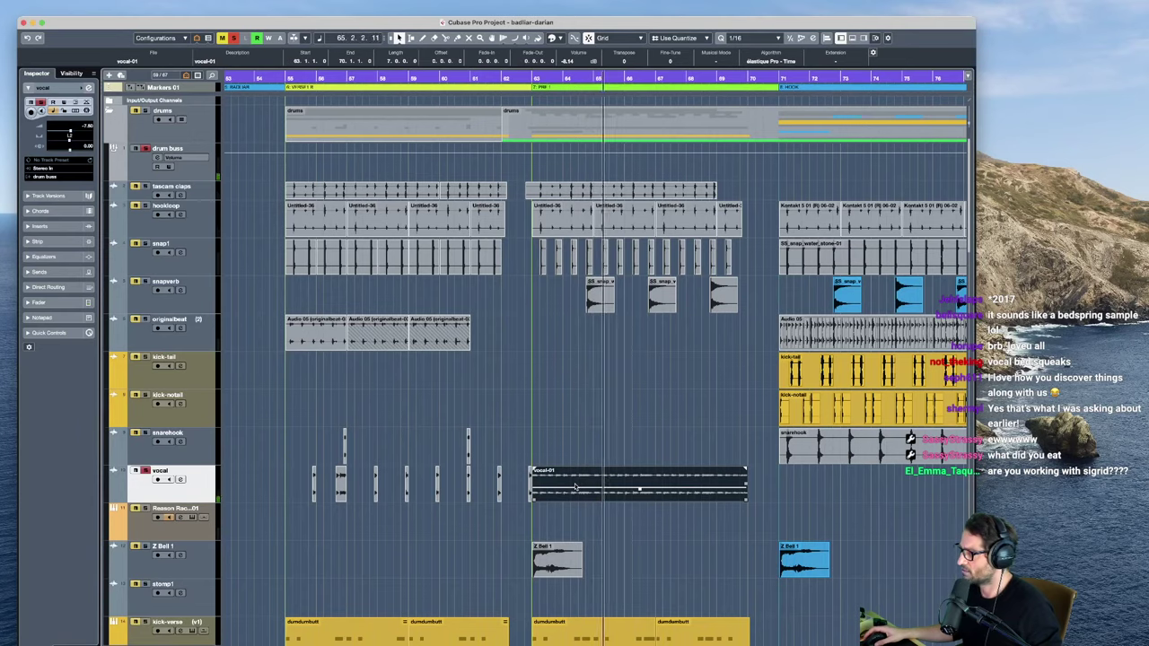
key(g)
key(space)
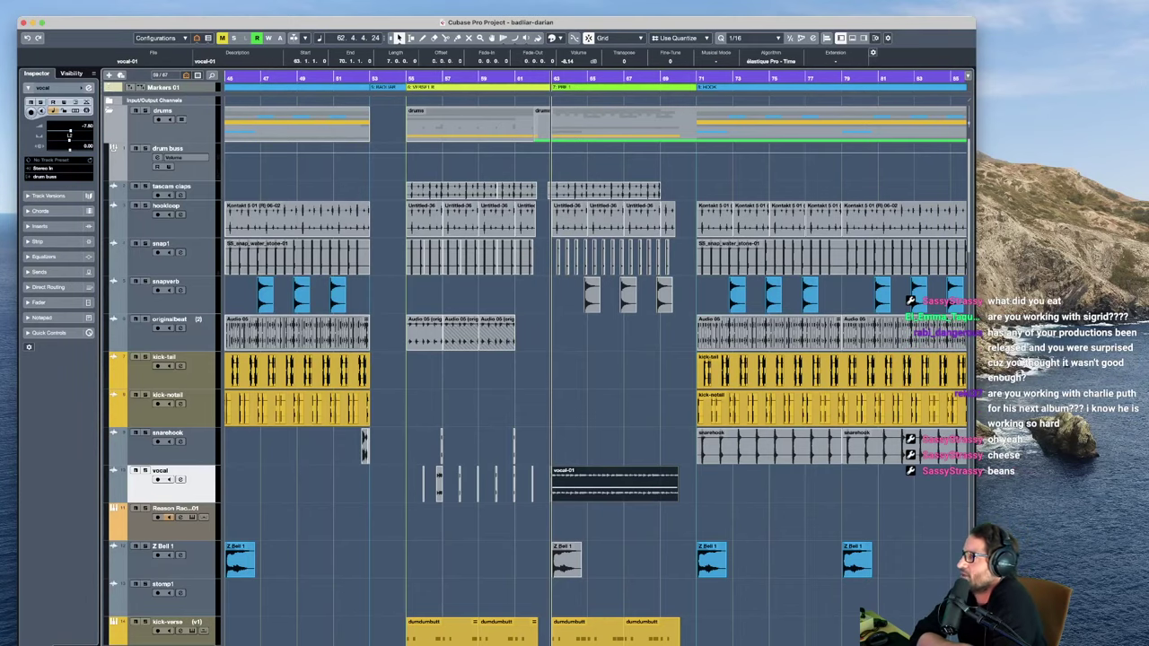
Step: Look over the whole badliar-darian arrangement, from the drums through the bass, sfx and VOC tracks, at different track heights
key(g)
key(g)
key(g)
key(g)
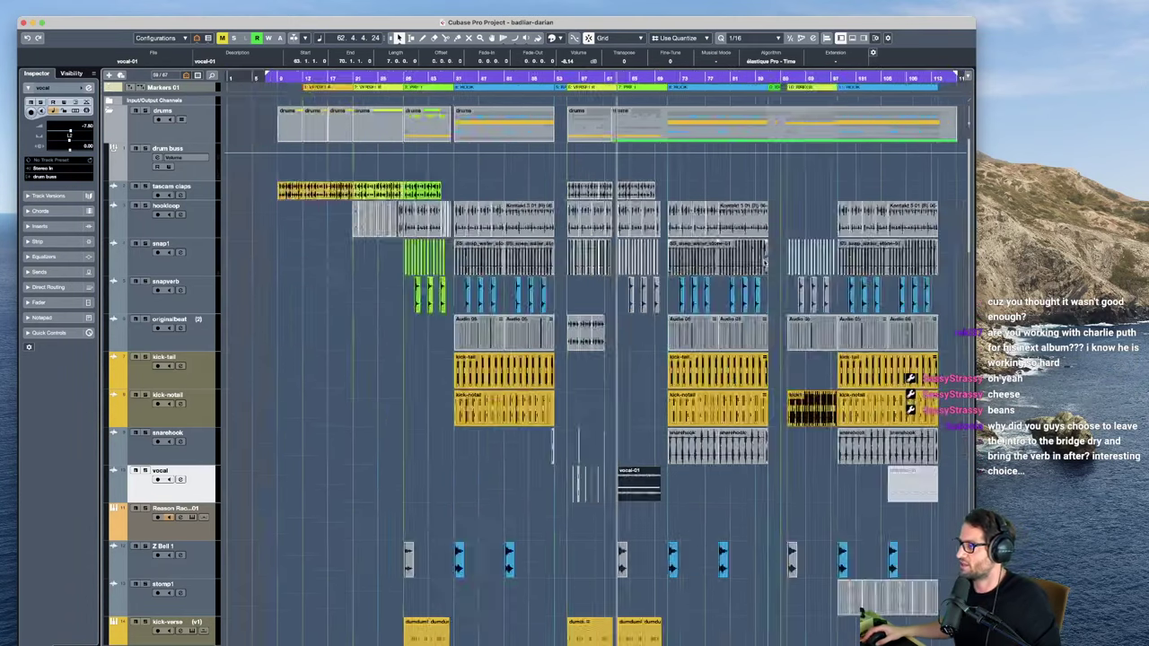
scroll(181, 376, down, 8)
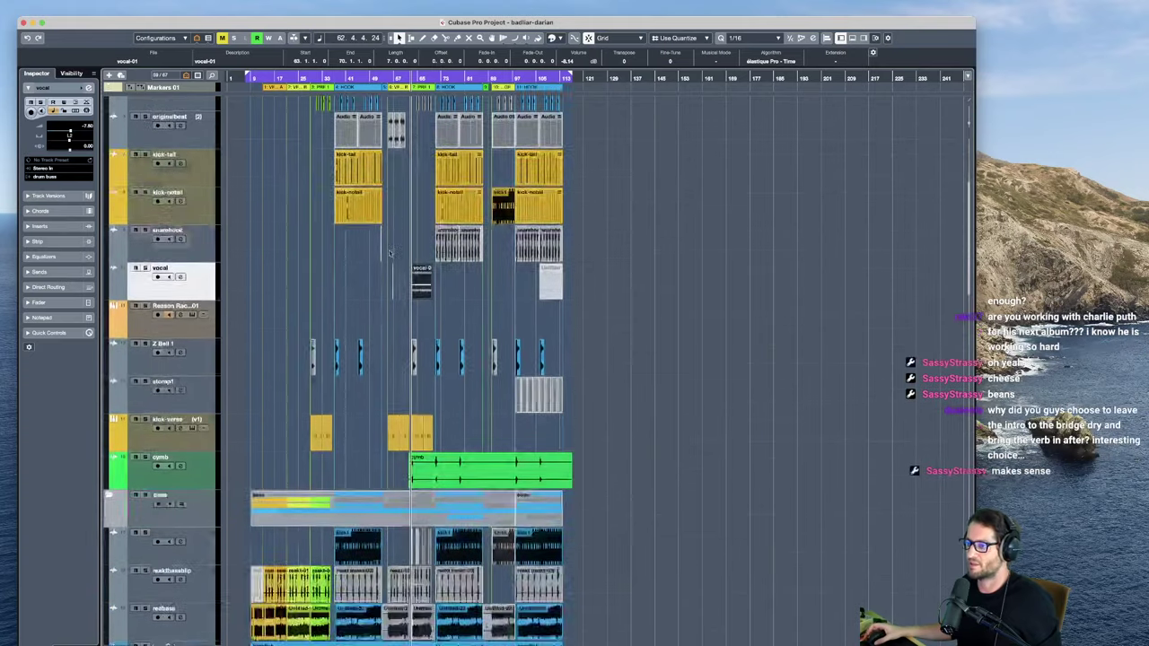
scroll(293, 315, up, 7)
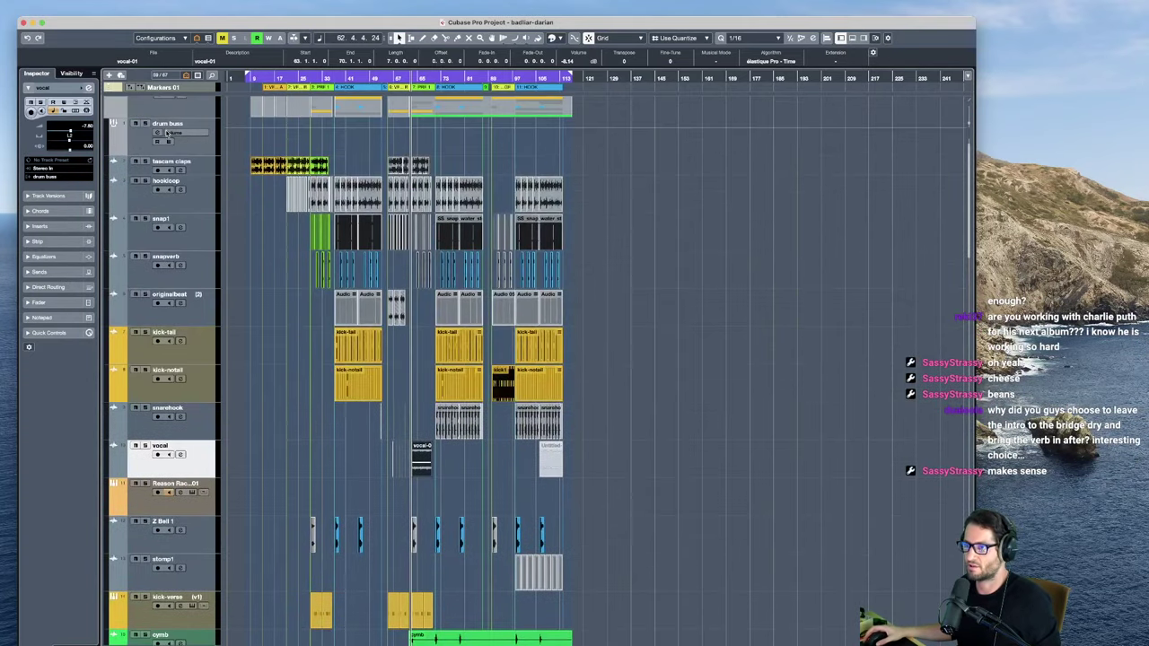
click(189, 148)
key(shift+g)
key(shift+g)
key(shift+g)
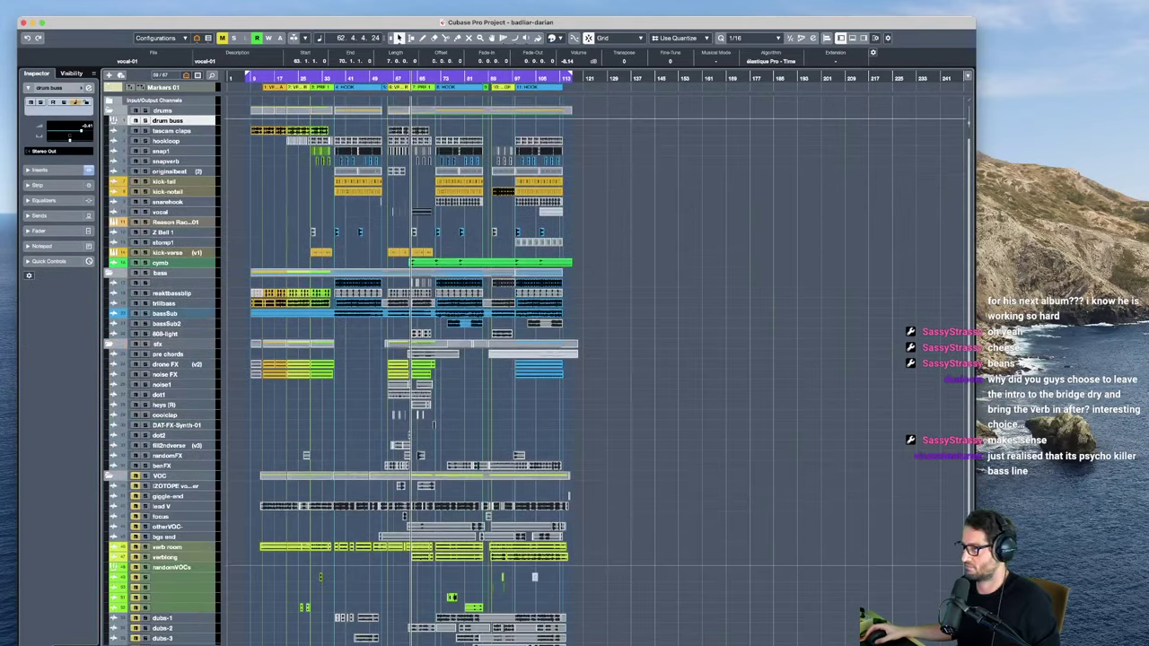
key(shift+h)
key(shift+h)
key(shift+h)
key(shift+h)
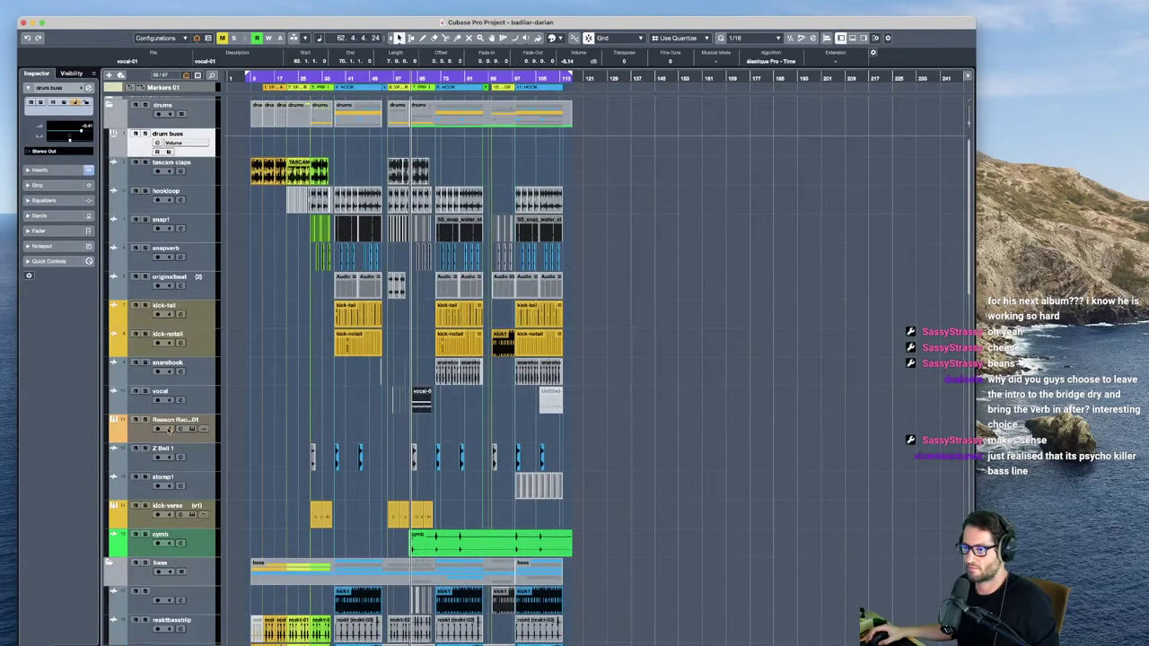
Step: Solo the drums folder, play it in the final hook, and select all the clips on the drum tracks
click(279, 129)
click(529, 162)
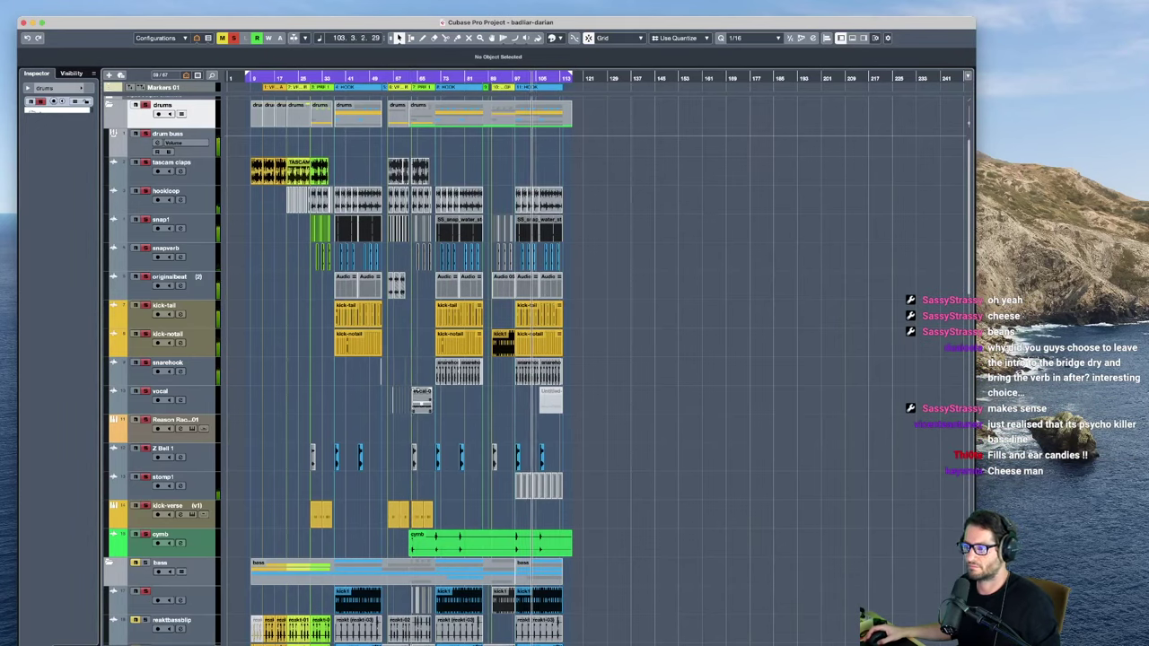
drag(642, 509, 348, 287)
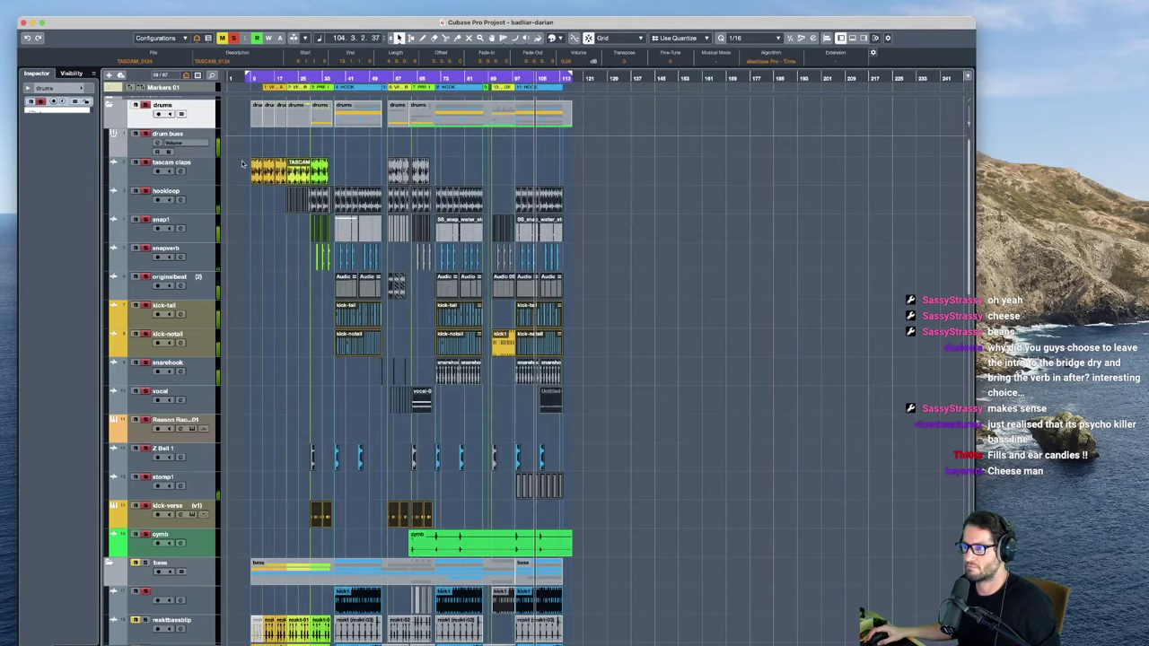
Step: Solo the bass folder and listen to its tracks as the final hook continues playing
scroll(203, 556, down, 1)
click(203, 557)
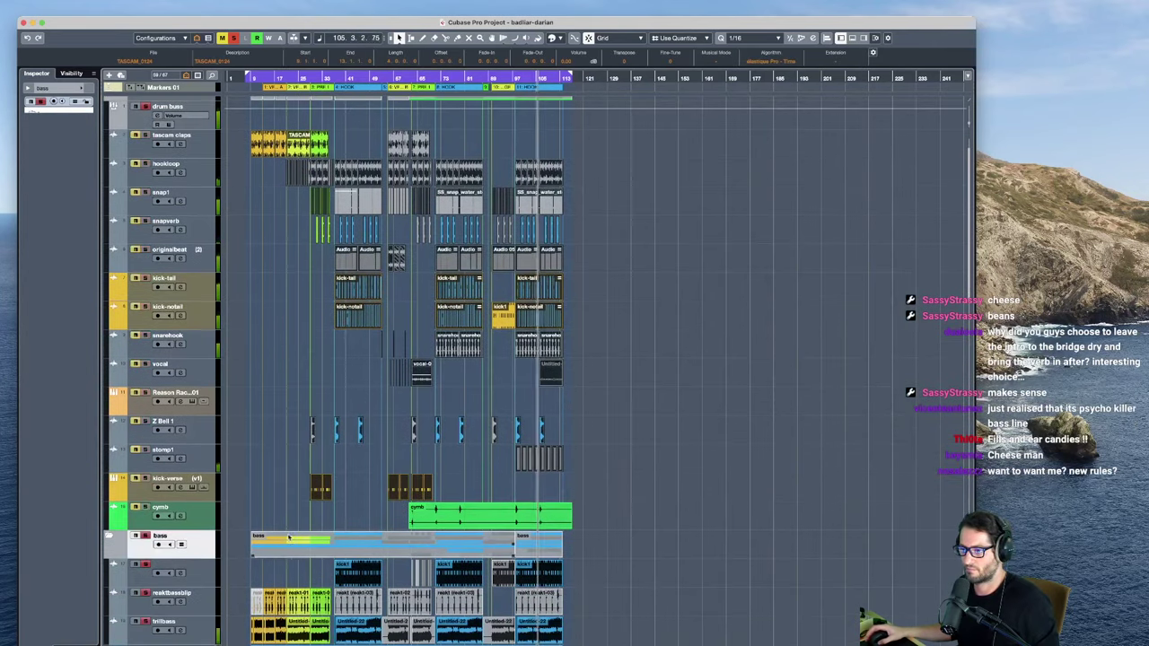
scroll(269, 530, down, 5)
scroll(334, 509, up, 2)
scroll(334, 509, left, 2)
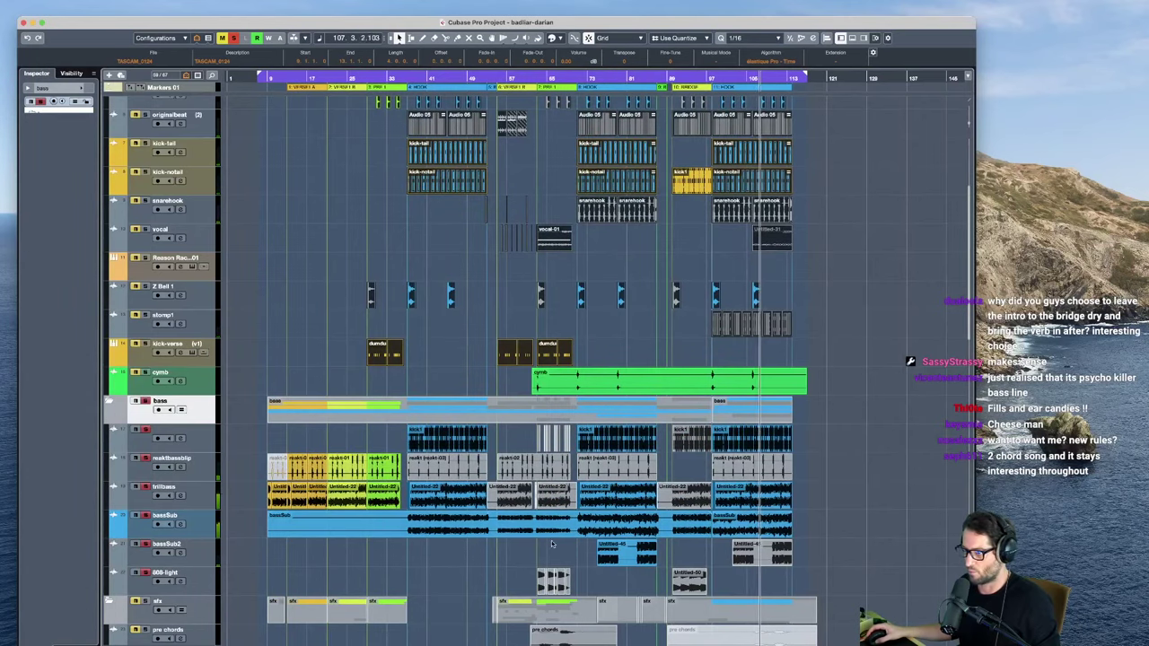
click(199, 444)
key(Up)
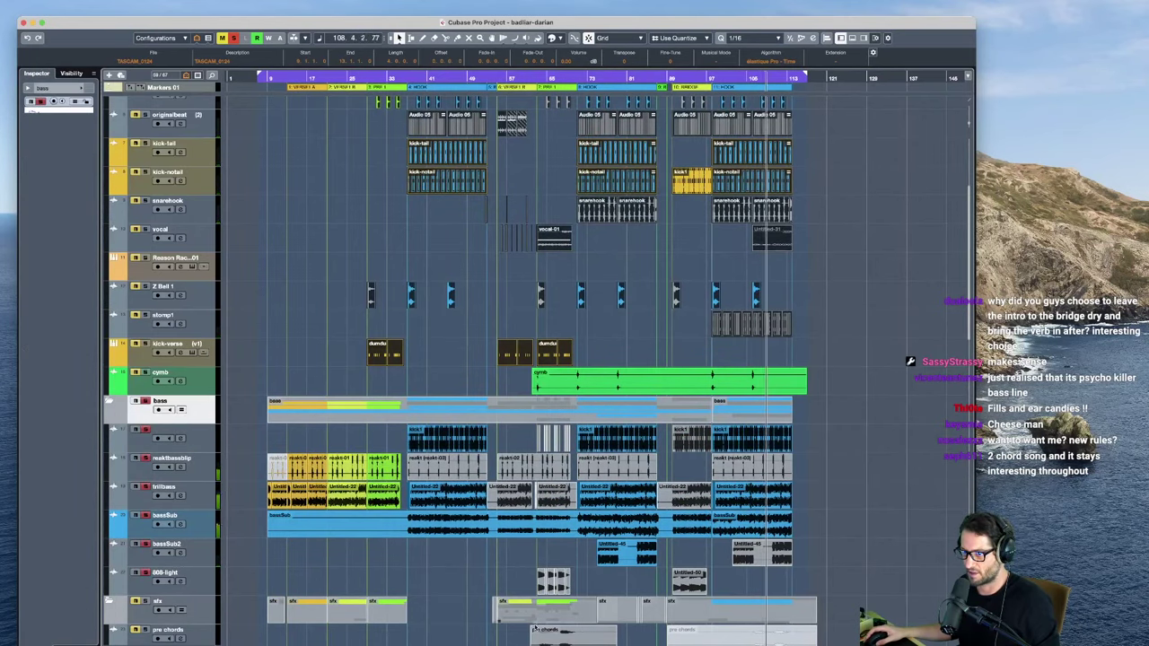
Step: Solo the bassSub2 track, listen to it at the end of the final hook, and stop playback
click(206, 544)
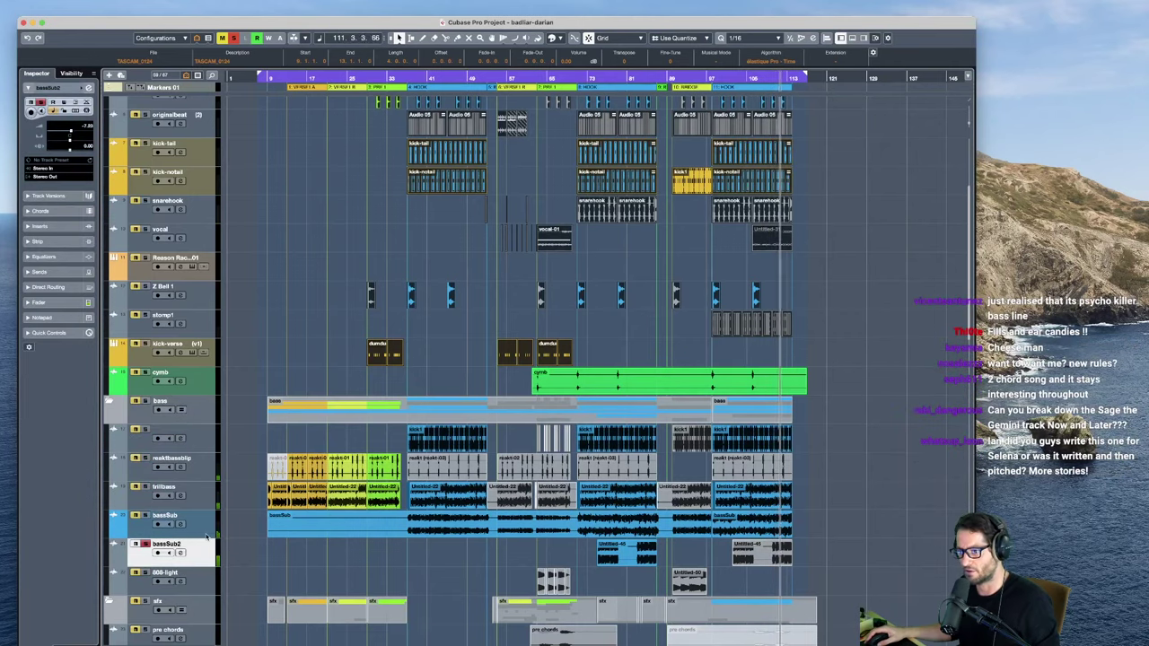
key(Up)
click(205, 556)
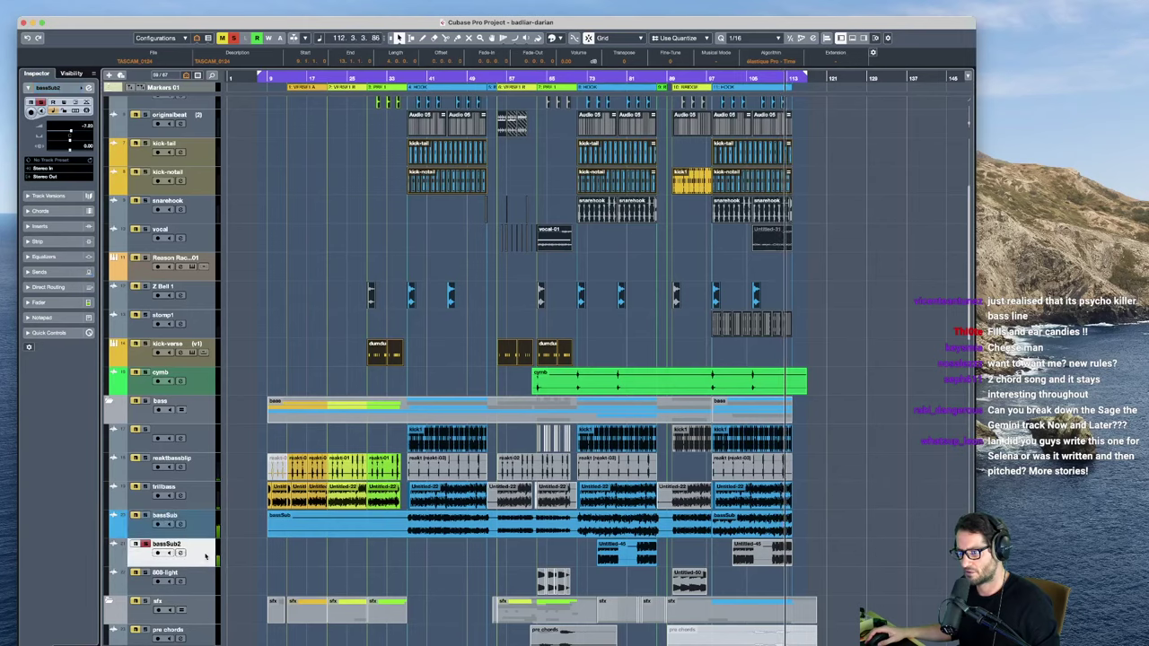
key(space)
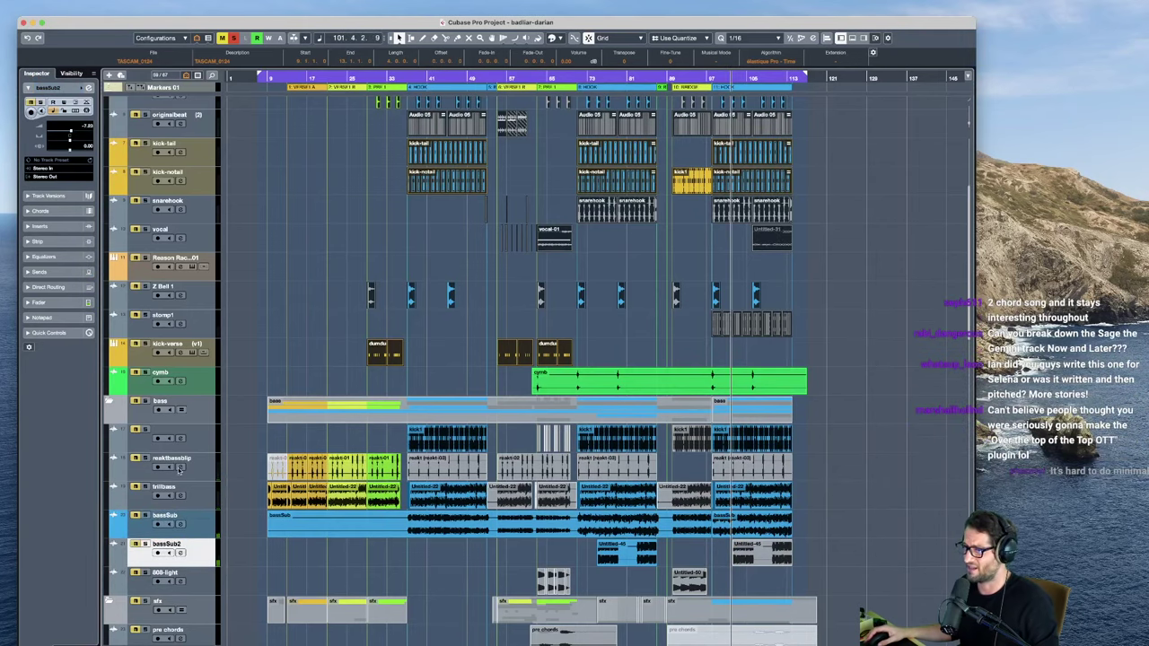
Step: Solo the whole bass folder again and replay its part in the final hook
click(191, 417)
key(space)
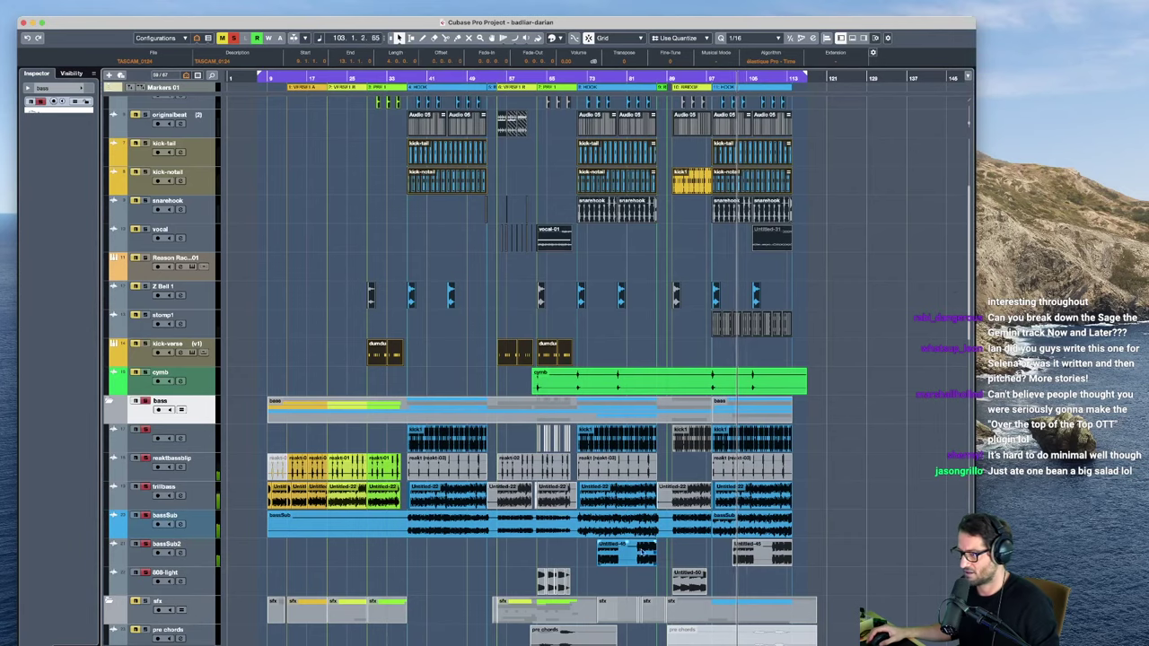
key(space)
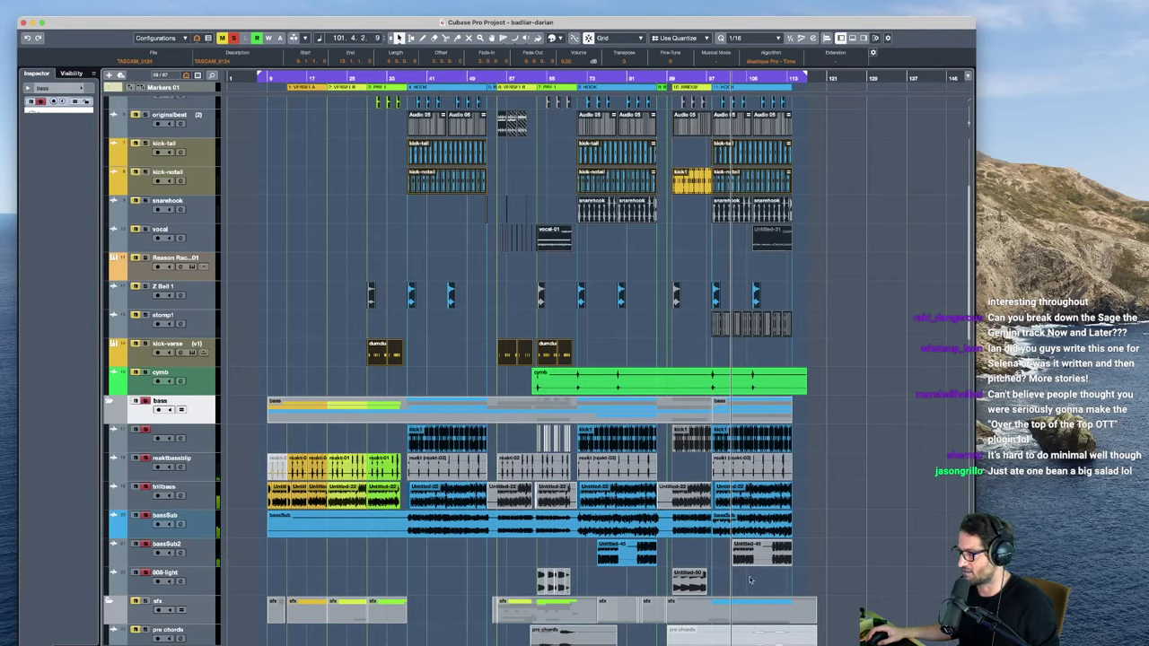
key(space)
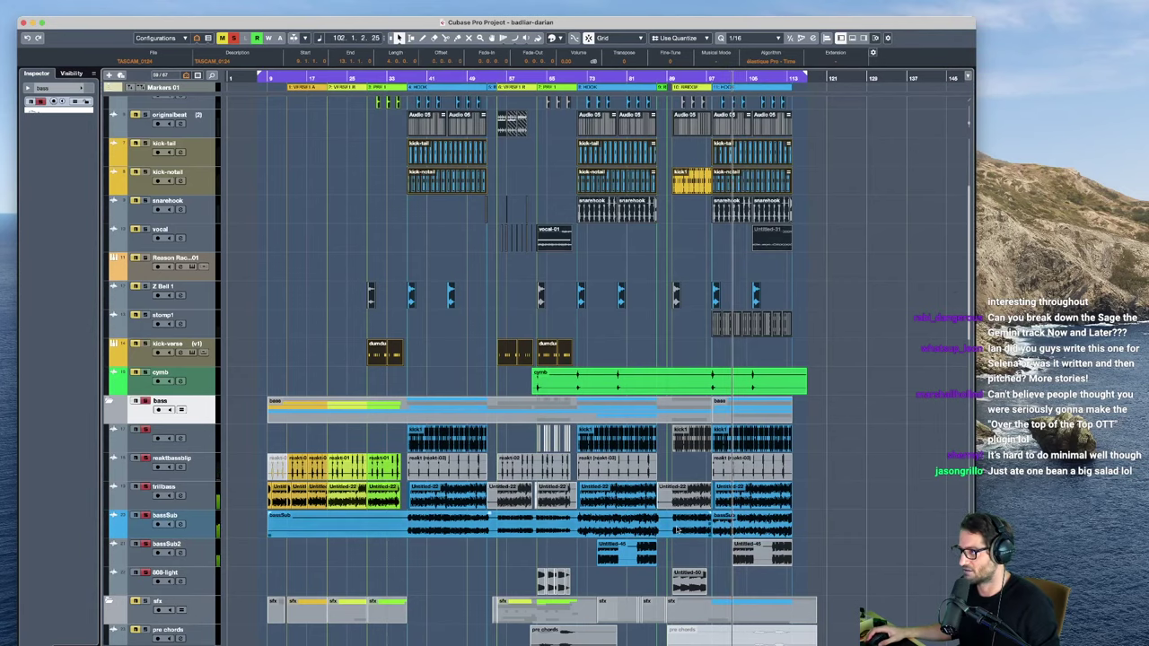
Step: Solo the sfx folder and play it from the start of the second pre-chorus
scroll(554, 526, down, 3)
scroll(554, 526, down, 3)
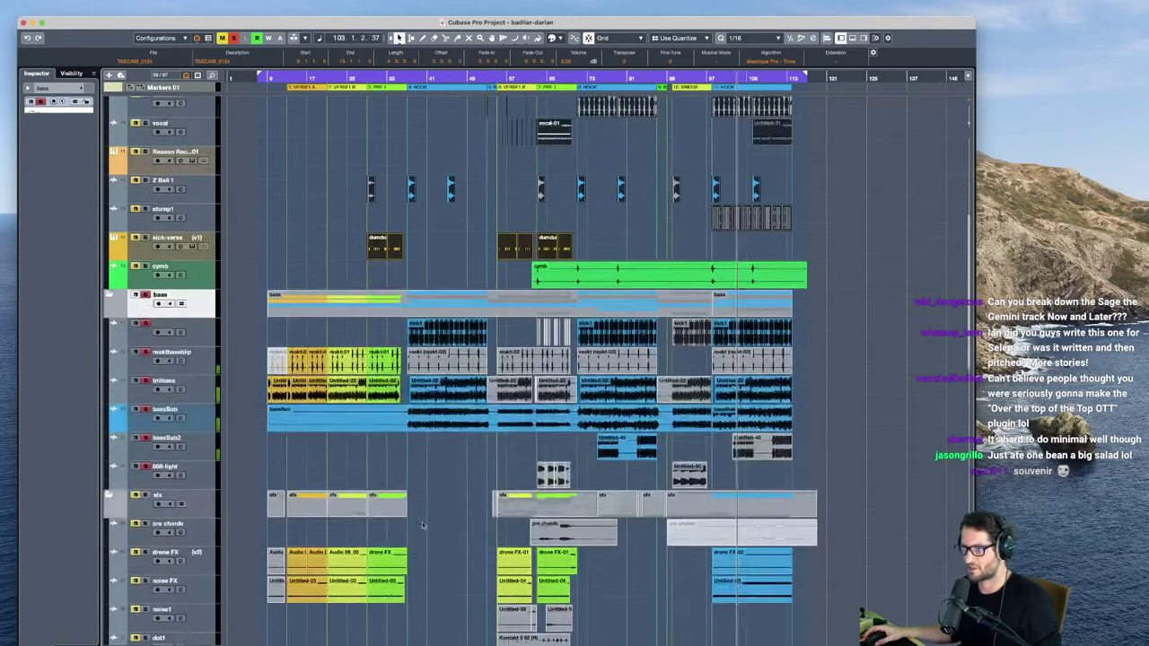
key(space)
click(574, 468)
scroll(599, 504, down, 2)
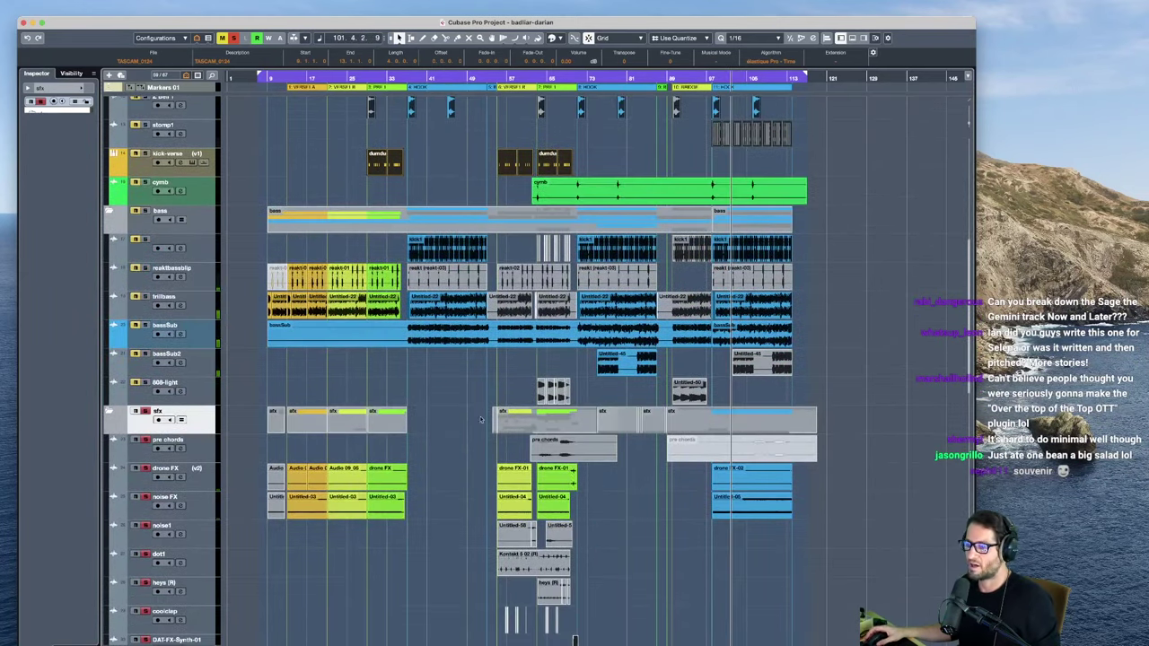
click(525, 382)
scroll(525, 382, up, 3)
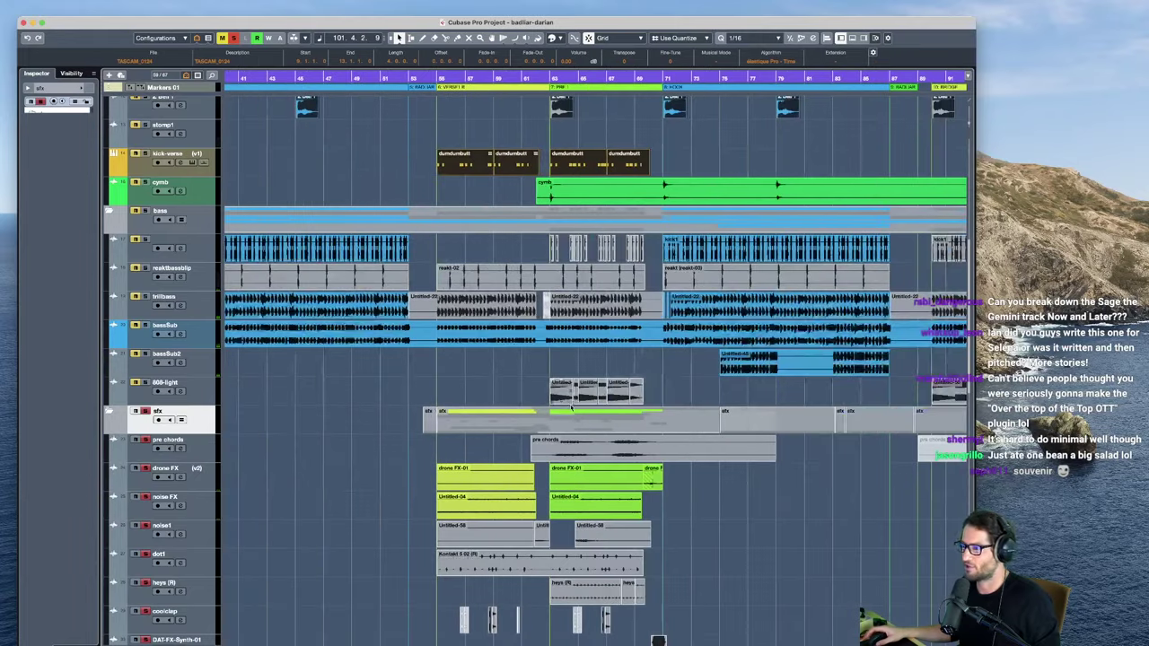
click(548, 369)
scroll(548, 369, down, 2)
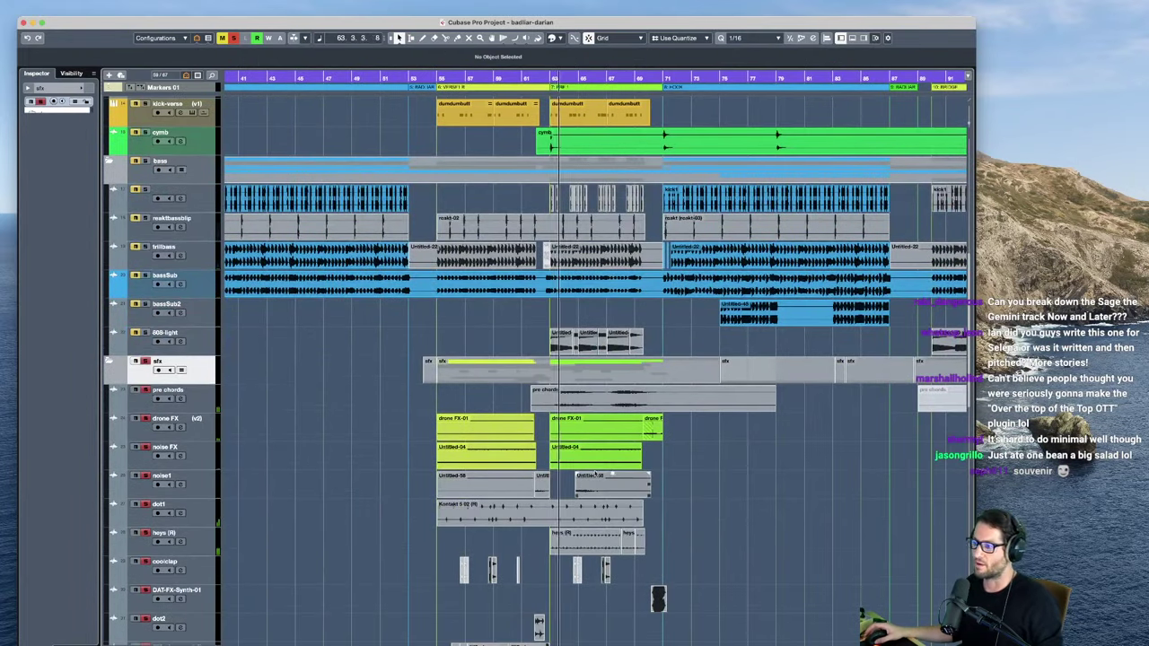
Step: Examine the effects tracks from pre chords to benFX during the second pre-chorus, and stop playback
scroll(629, 478, down, 3)
scroll(511, 476, down, 3)
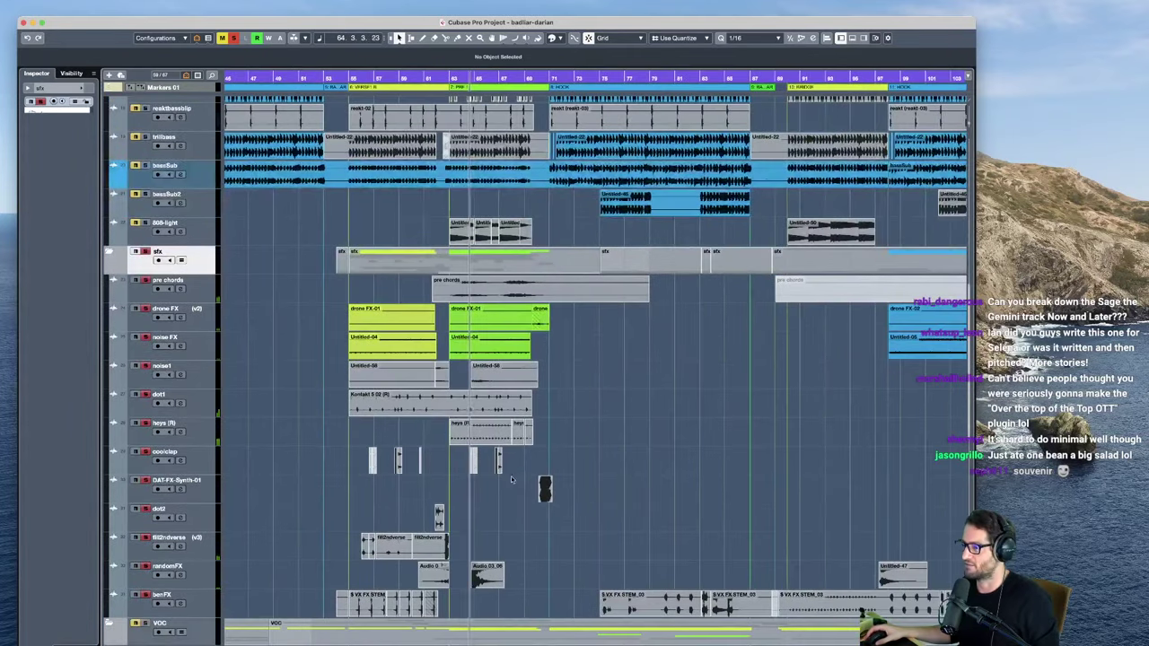
scroll(481, 452, left, 3)
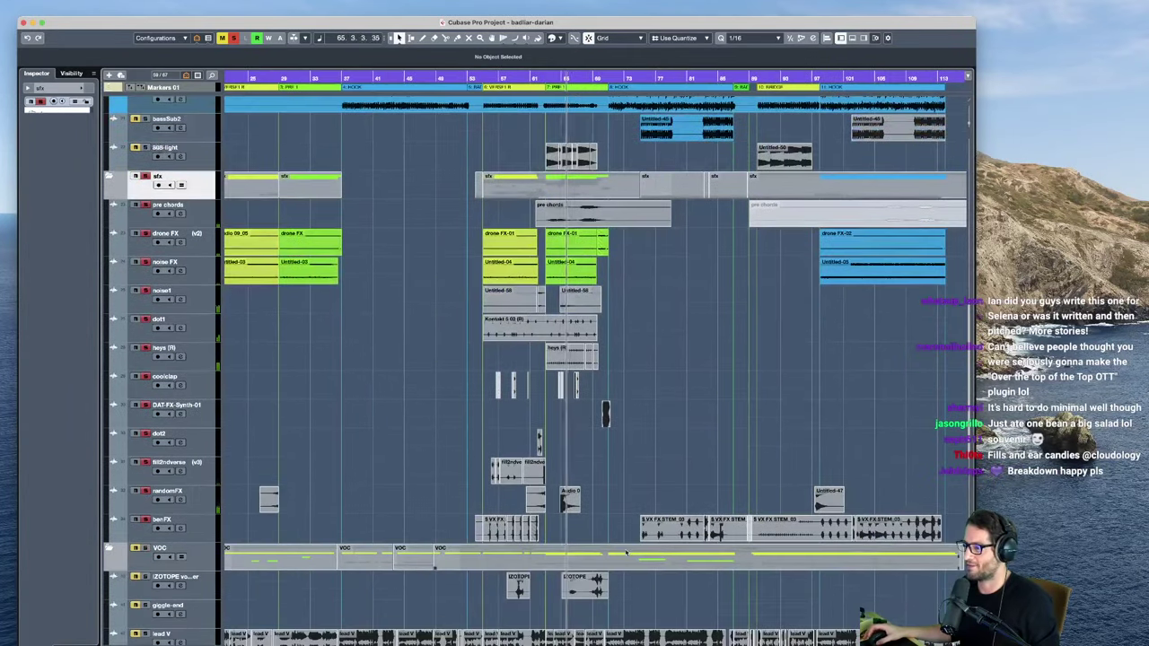
scroll(323, 357, down, 3)
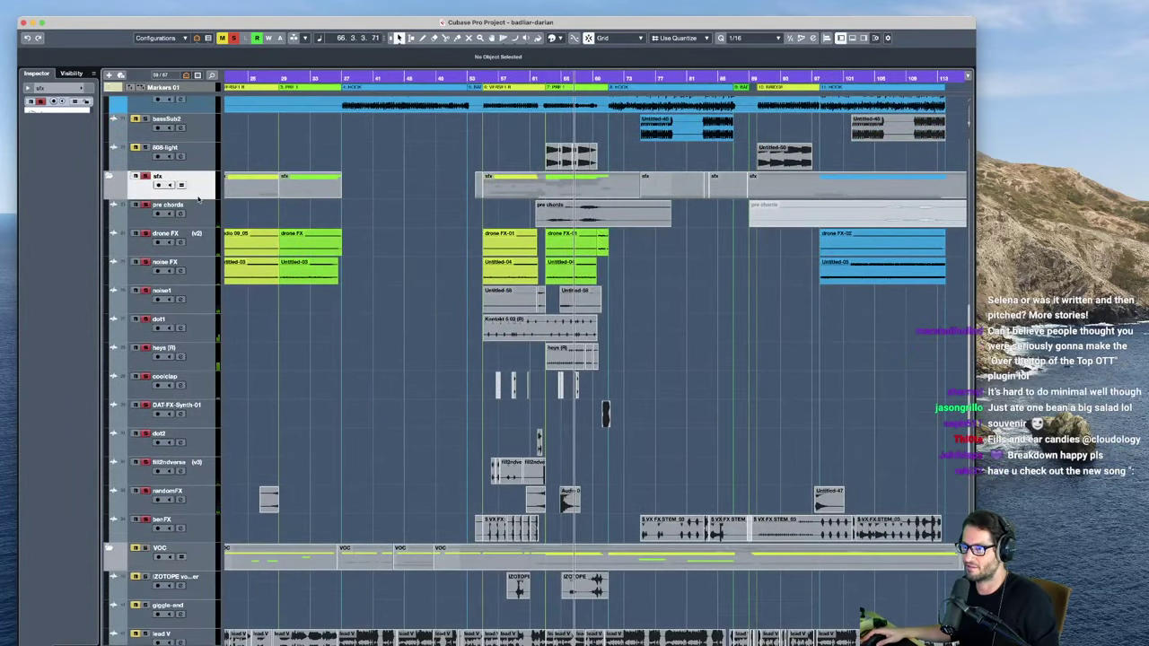
key(space)
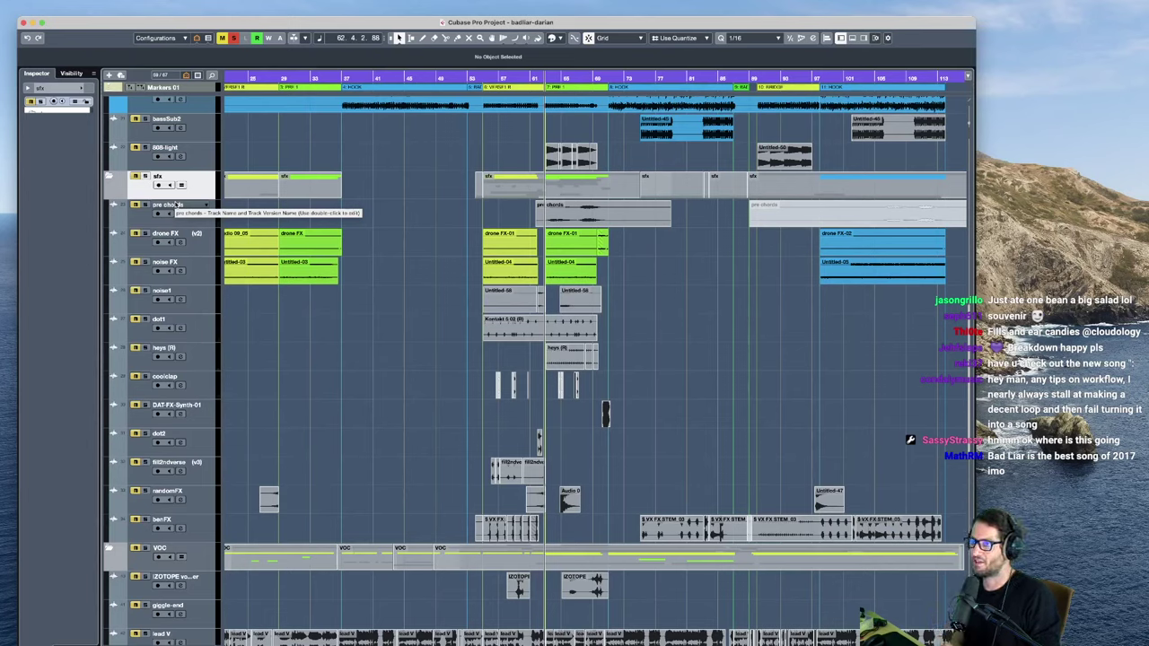
Step: Clear all active solos and unmute the VOC folder with its vocal tracks
click(141, 178)
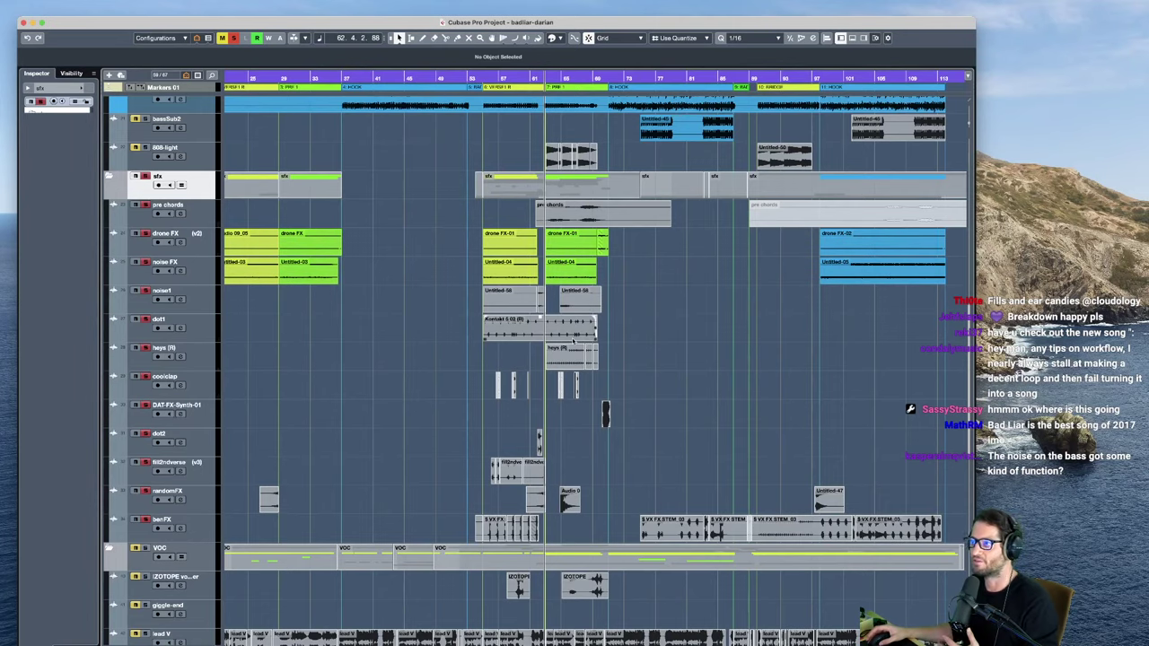
scroll(962, 395, down, 7)
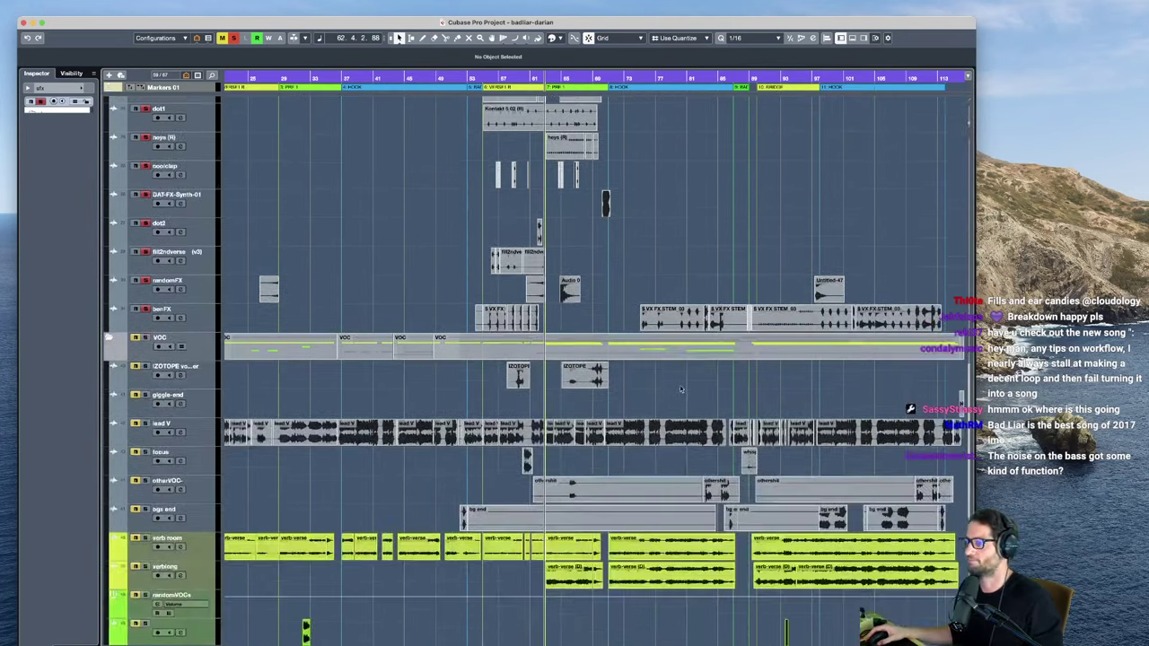
scroll(223, 364, up, 9)
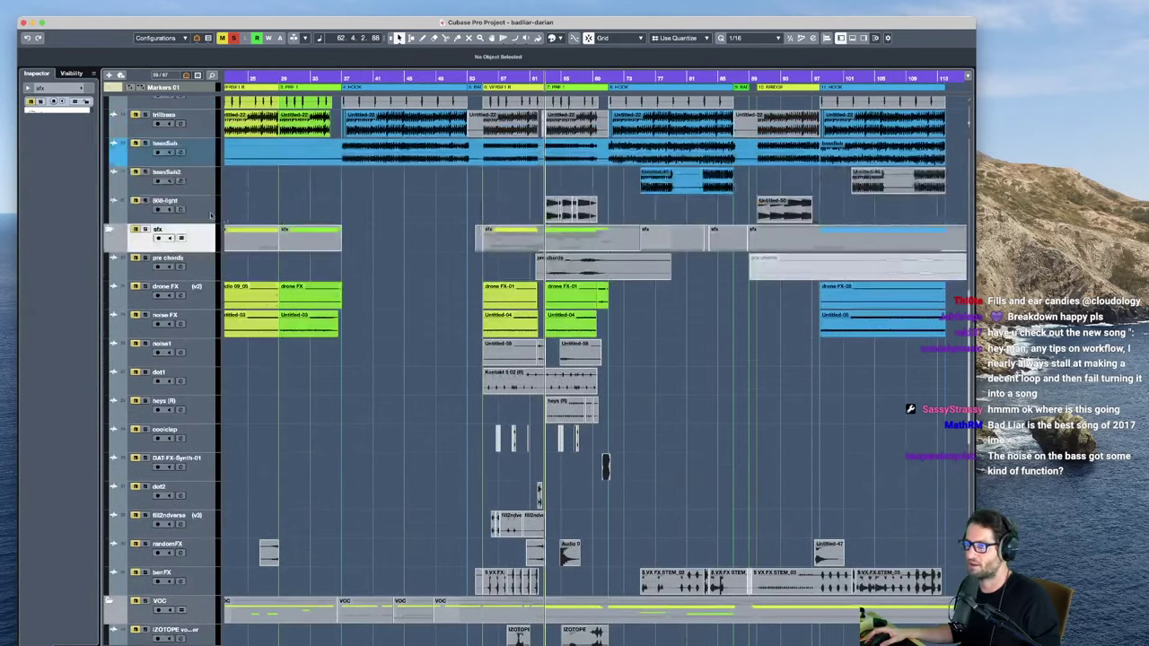
click(234, 39)
scroll(232, 313, down, 10)
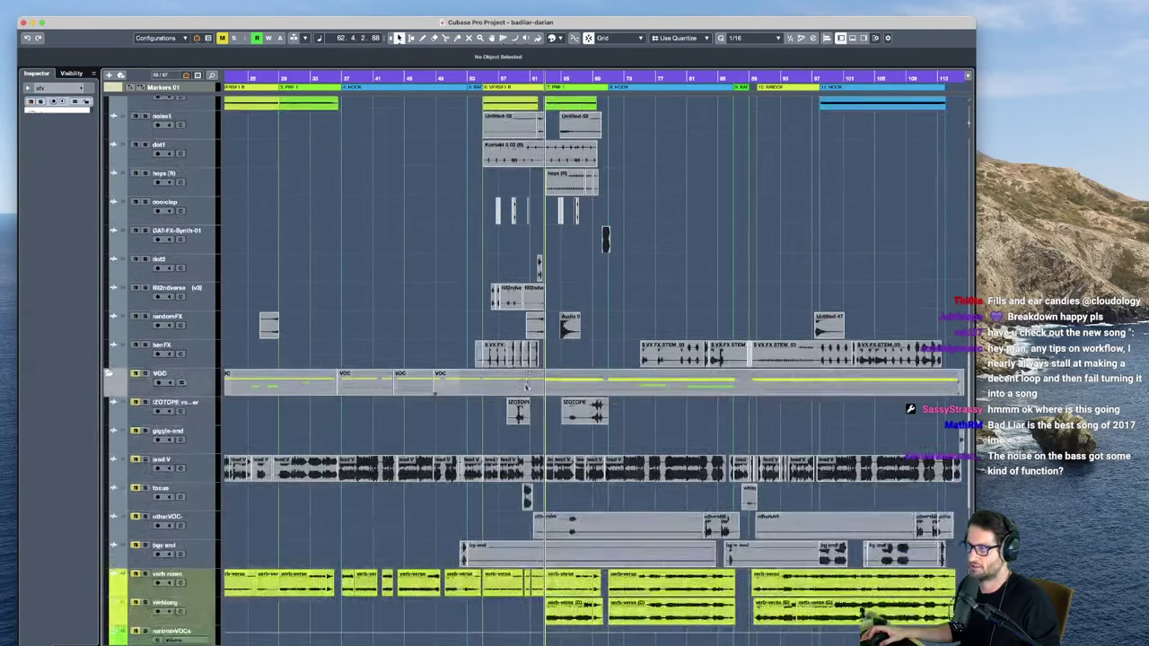
click(204, 311)
scroll(204, 310, down, 5)
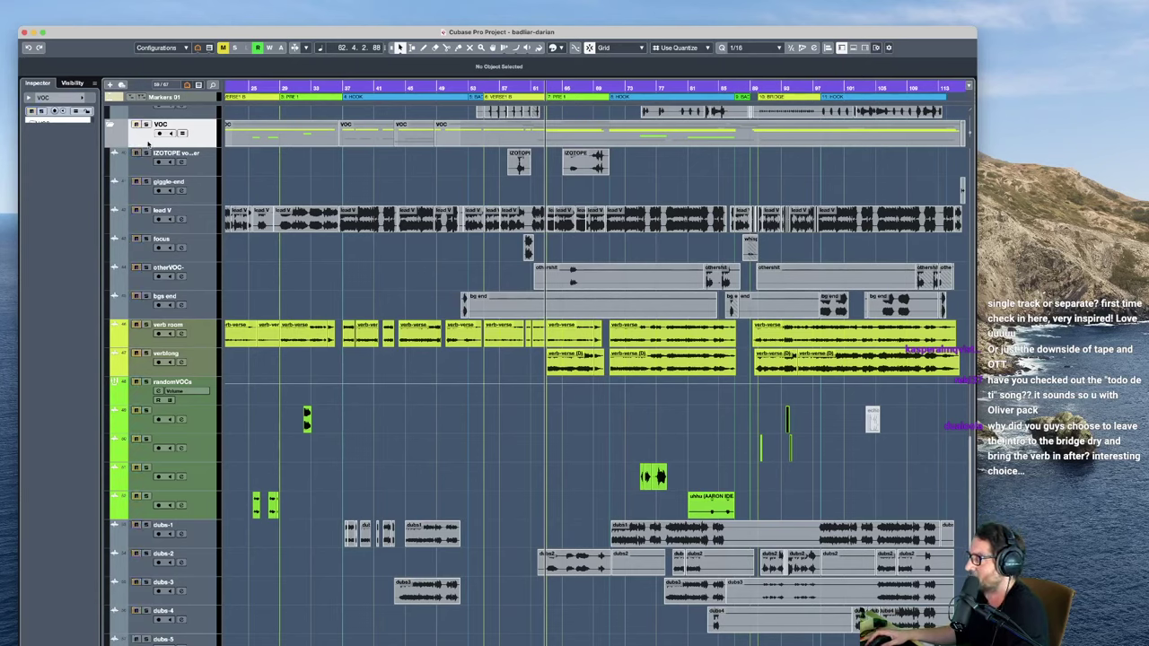
Step: Play the vocals from the start of the final hook and move the project window slightly up
click(834, 238)
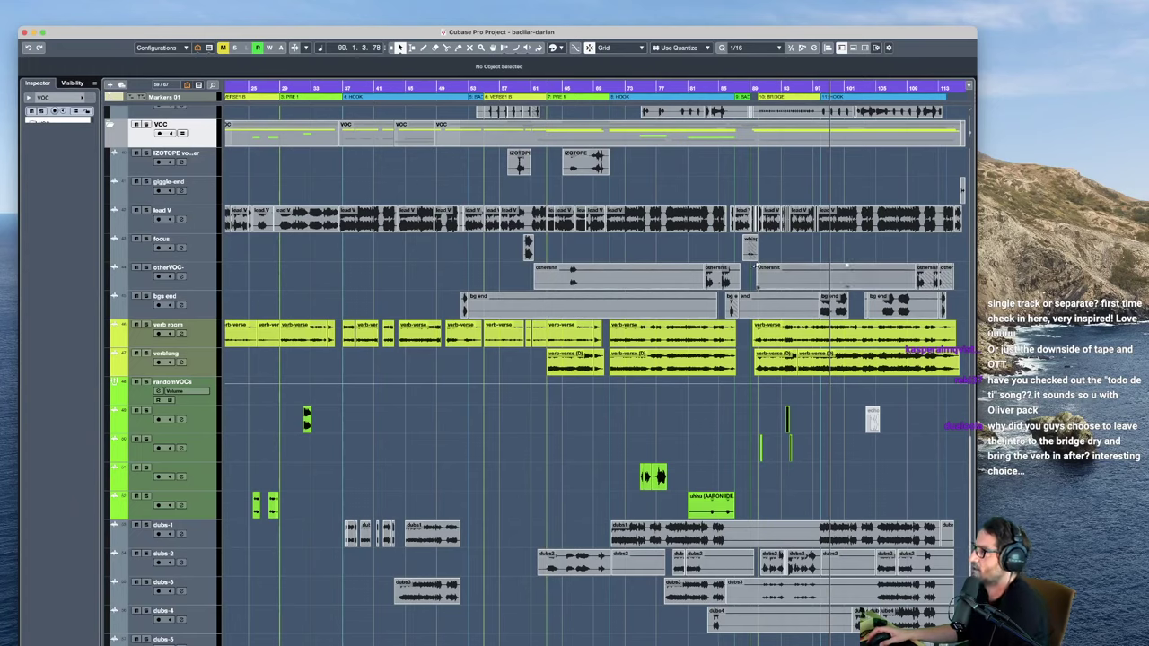
click(747, 181)
scroll(811, 273, down, 2)
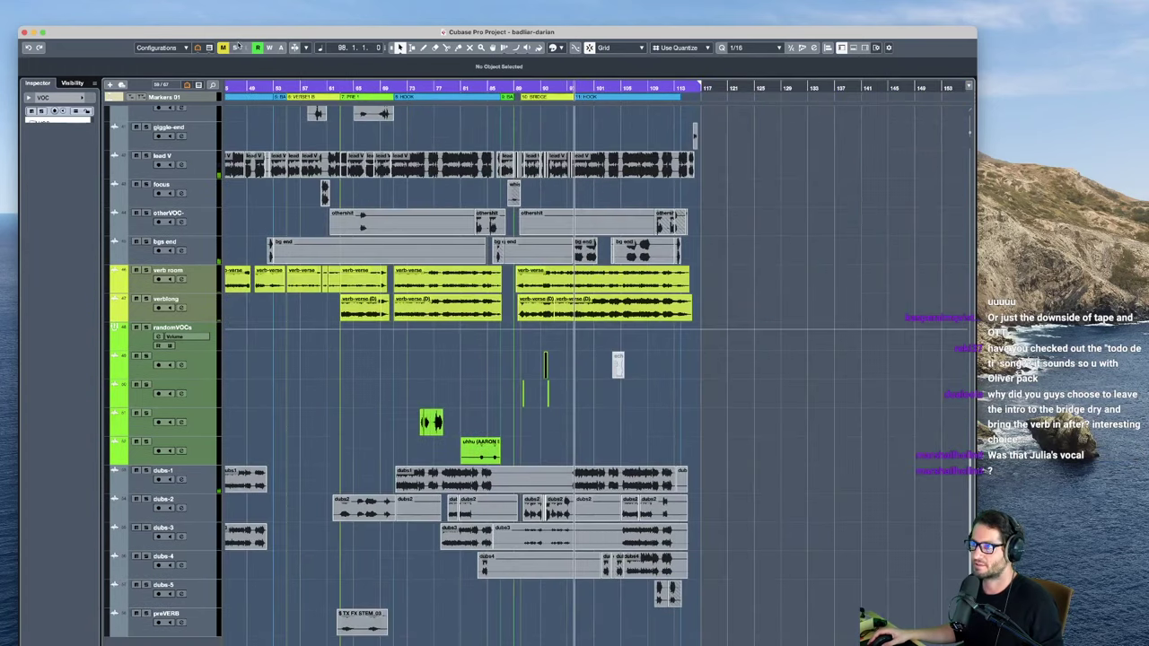
drag(234, 41, 243, 23)
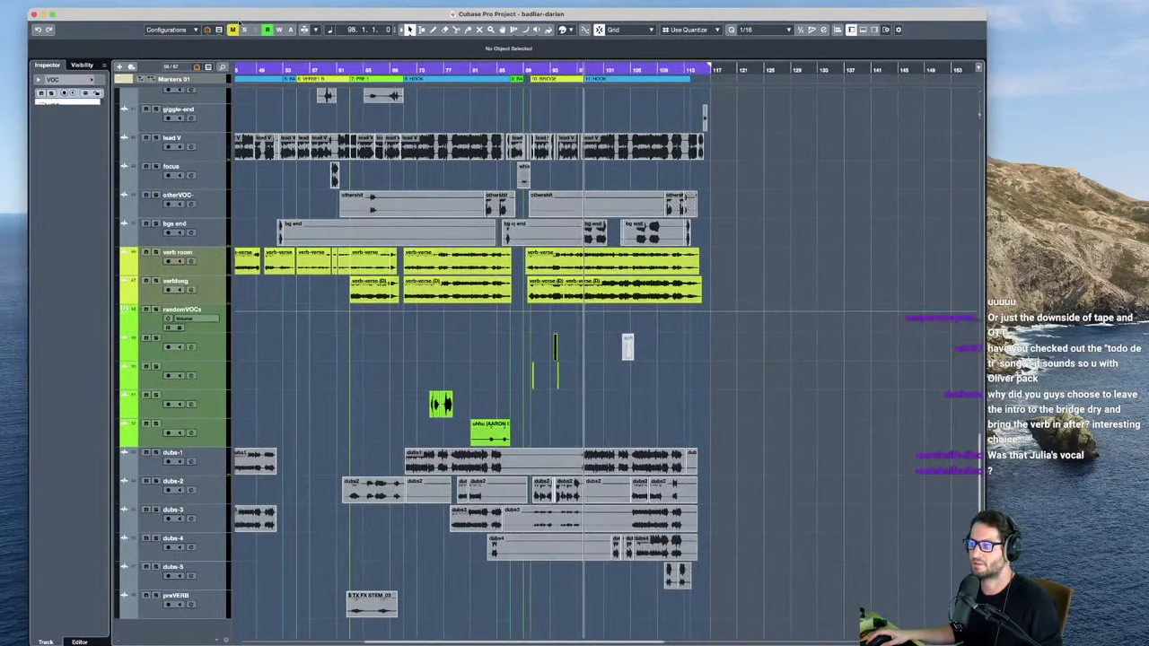
scroll(660, 367, left, 3)
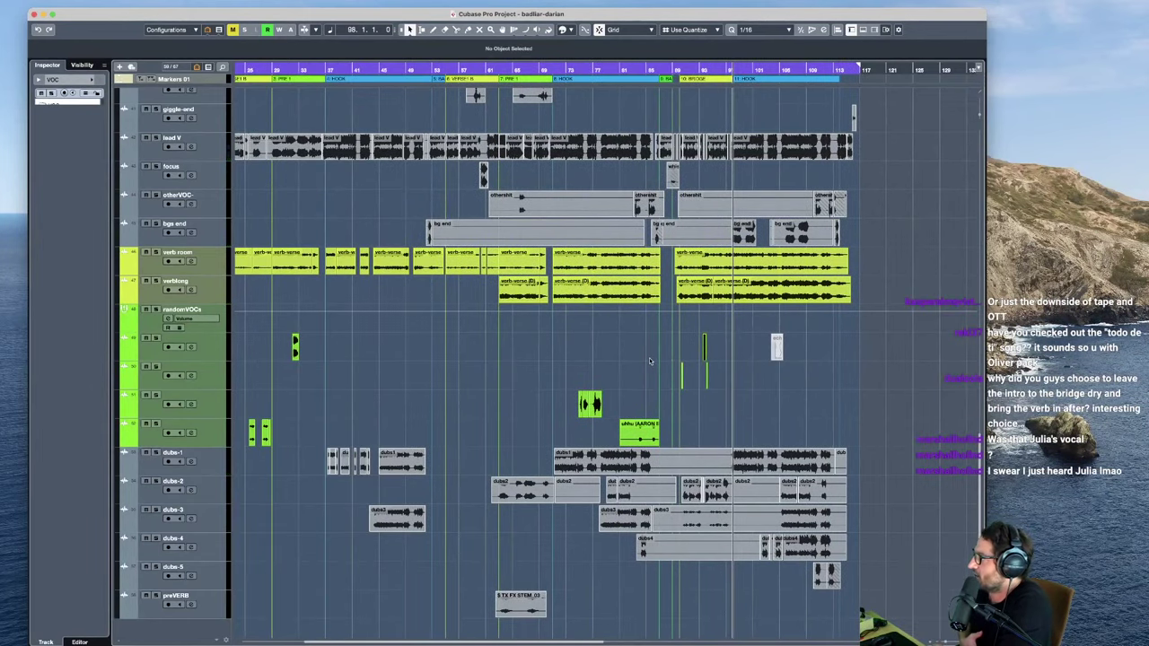
Step: Play the final hook from bar 98 and solo the bgs end track
key(h)
key(h)
key(space)
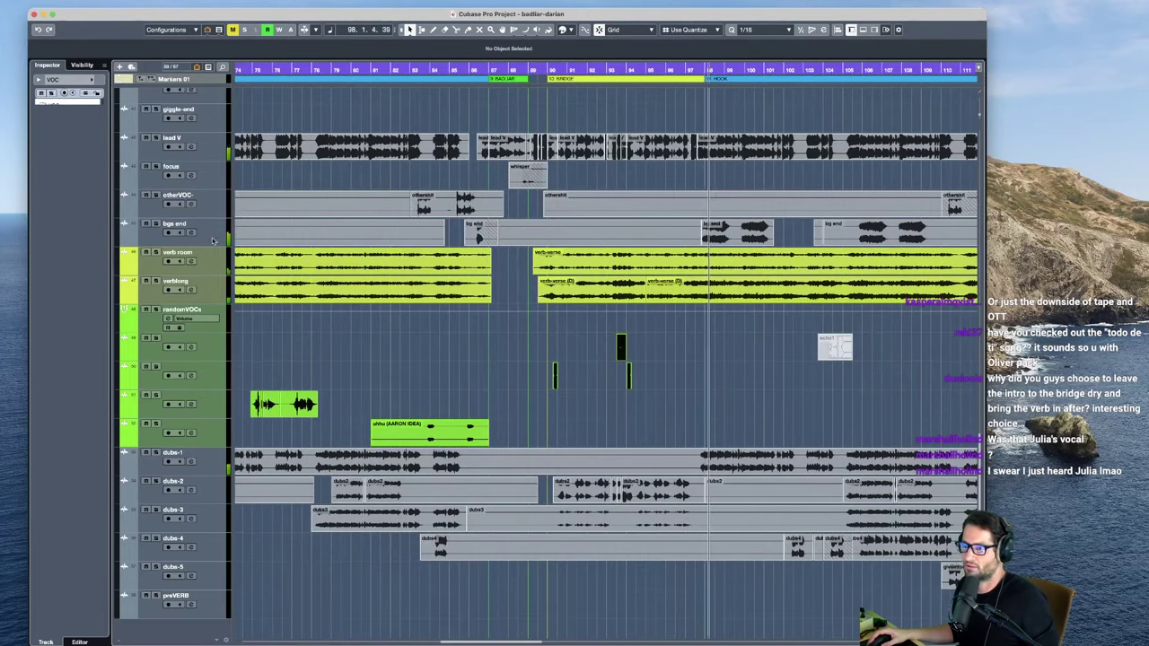
click(155, 224)
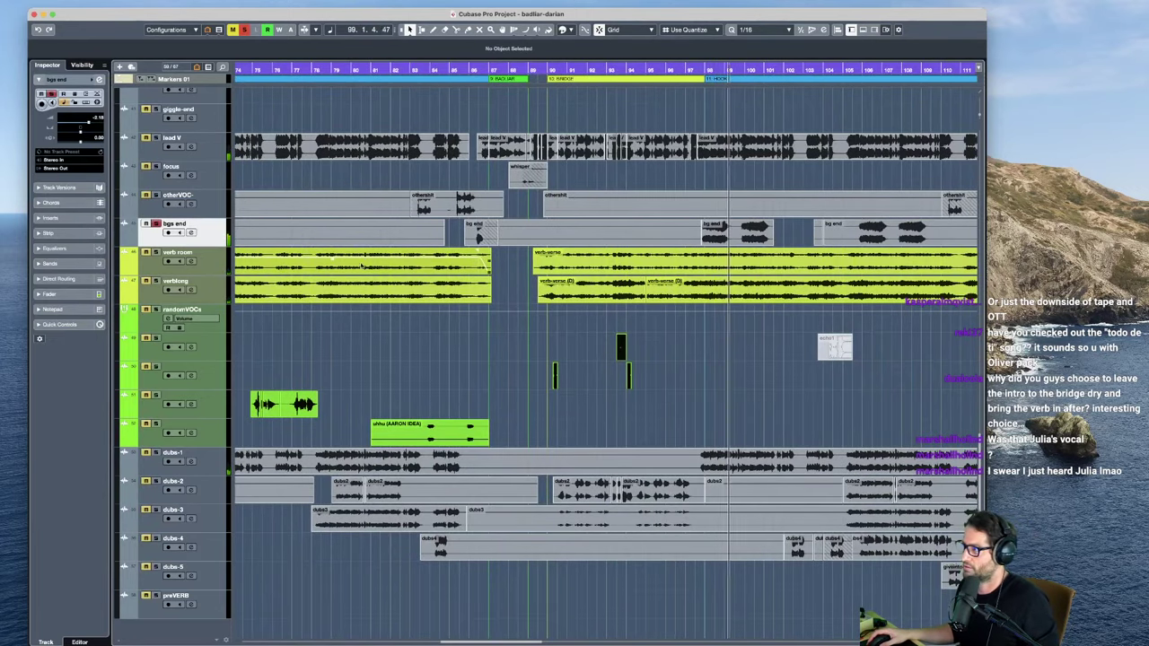
Step: Play all the vocals near the end of the final hook around bar 110
scroll(761, 170, right, 2)
key(space)
click(833, 176)
key(space)
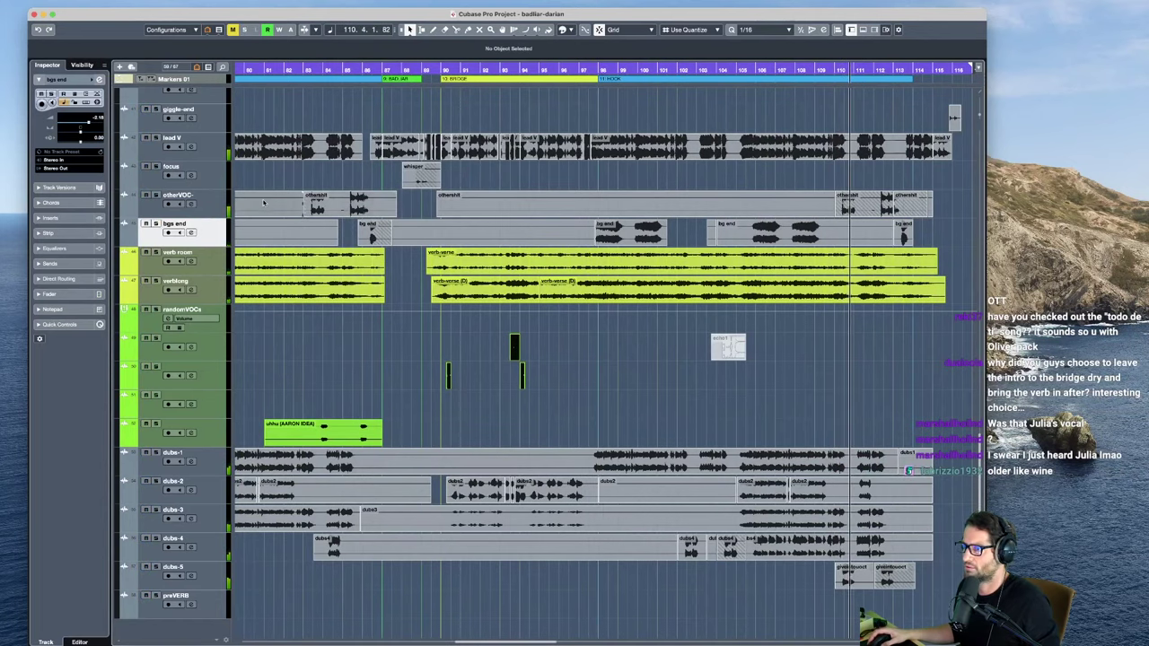
key(space)
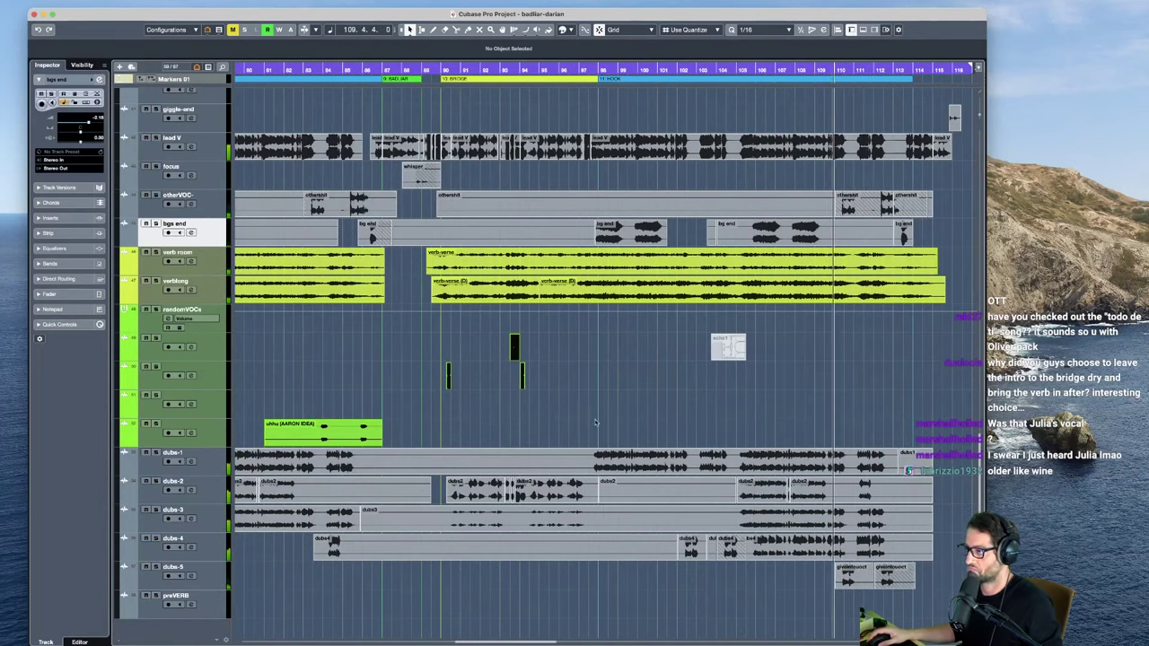
Step: Play from bar 107 of the final hook and listen to dubs-4, dubs-3 and dubs-2 one at a time
click(776, 426)
key(space)
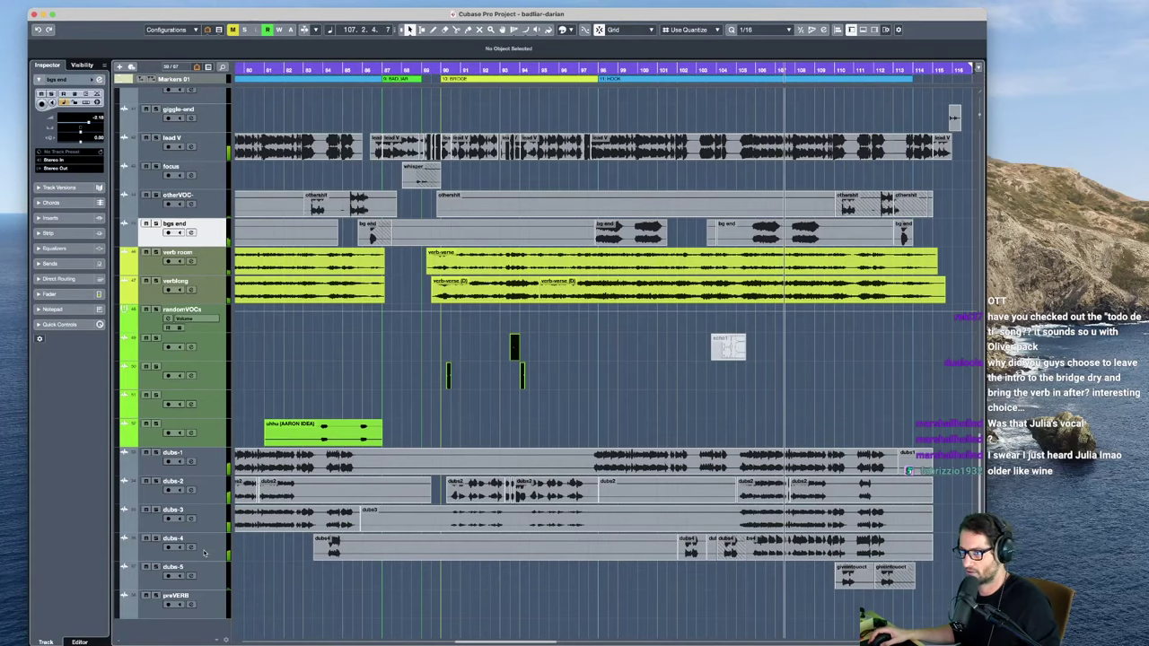
click(213, 543)
click(217, 513)
click(216, 489)
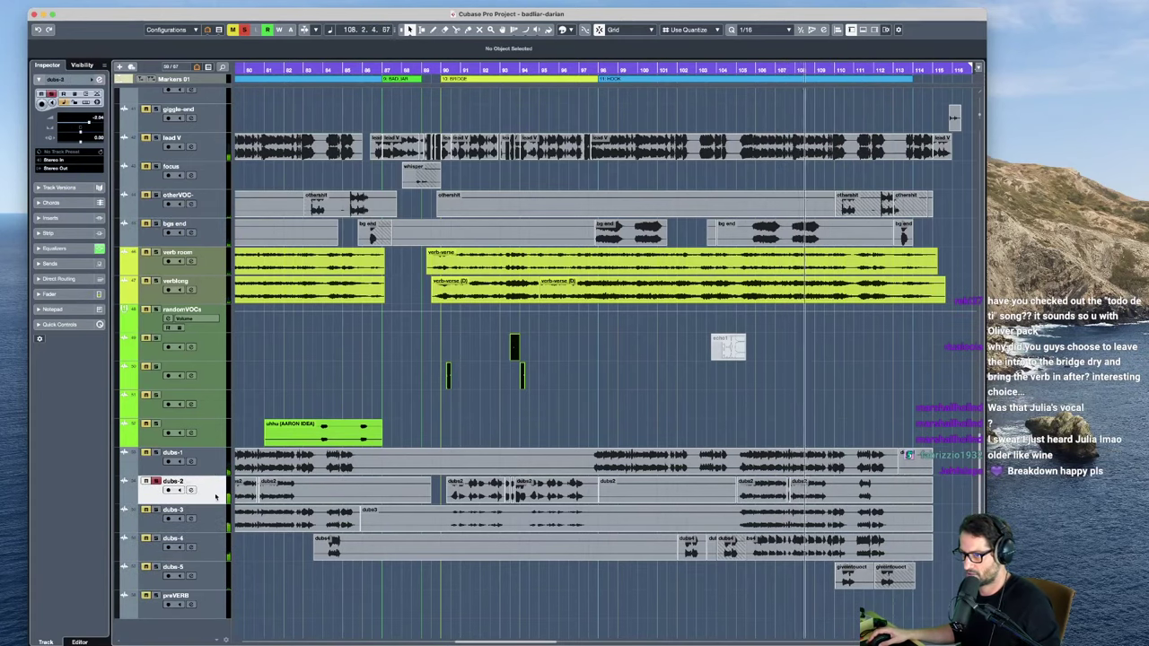
Step: Solo the four tracks dubs-1 through dubs-4 together and play them around bar 107
key(space)
click(485, 459)
click(216, 459)
shift+click(215, 543)
key(space)
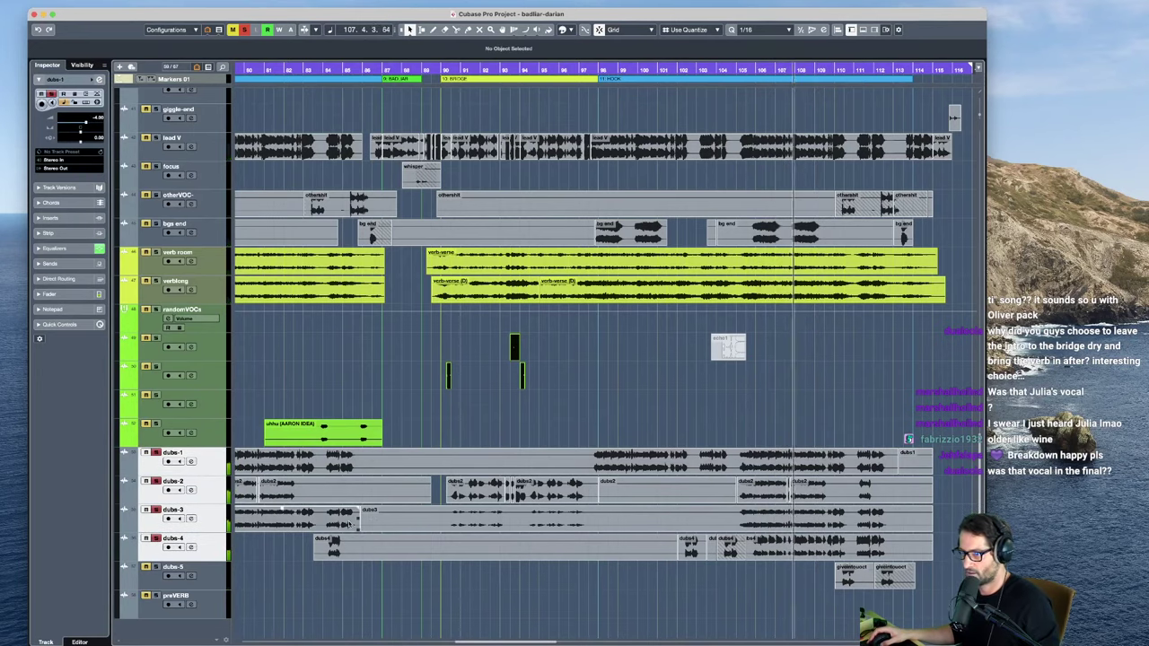
Step: Clear the solos and play the full vocal stack around bar 107 in a closer view
key(h)
key(h)
key(h)
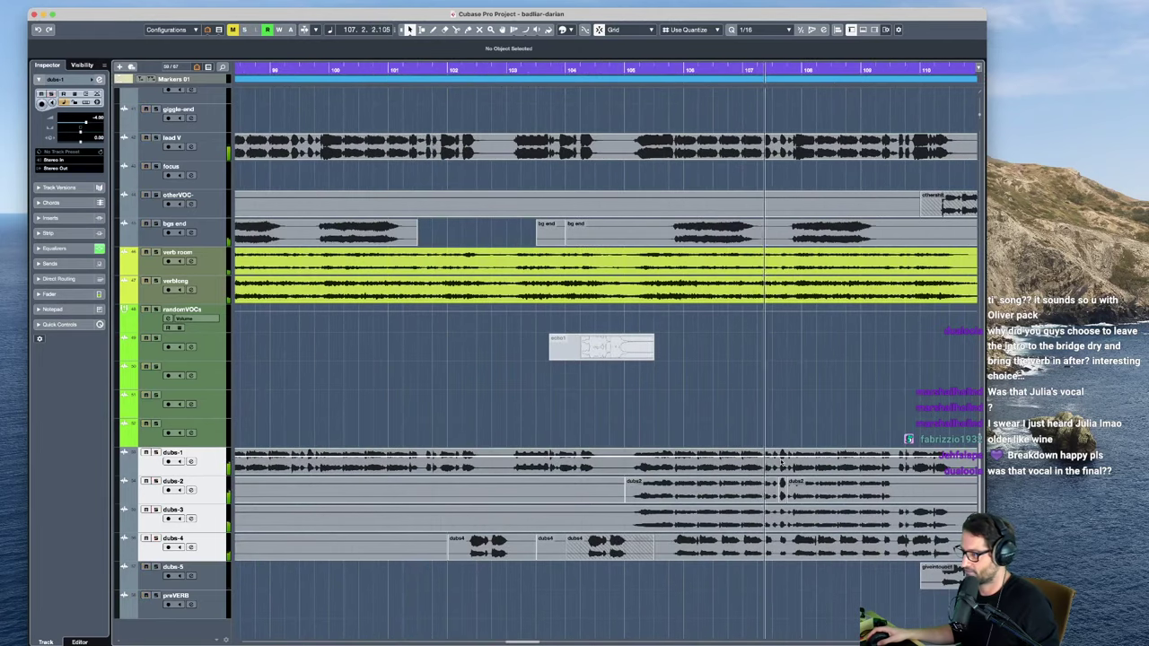
key(space)
key(space)
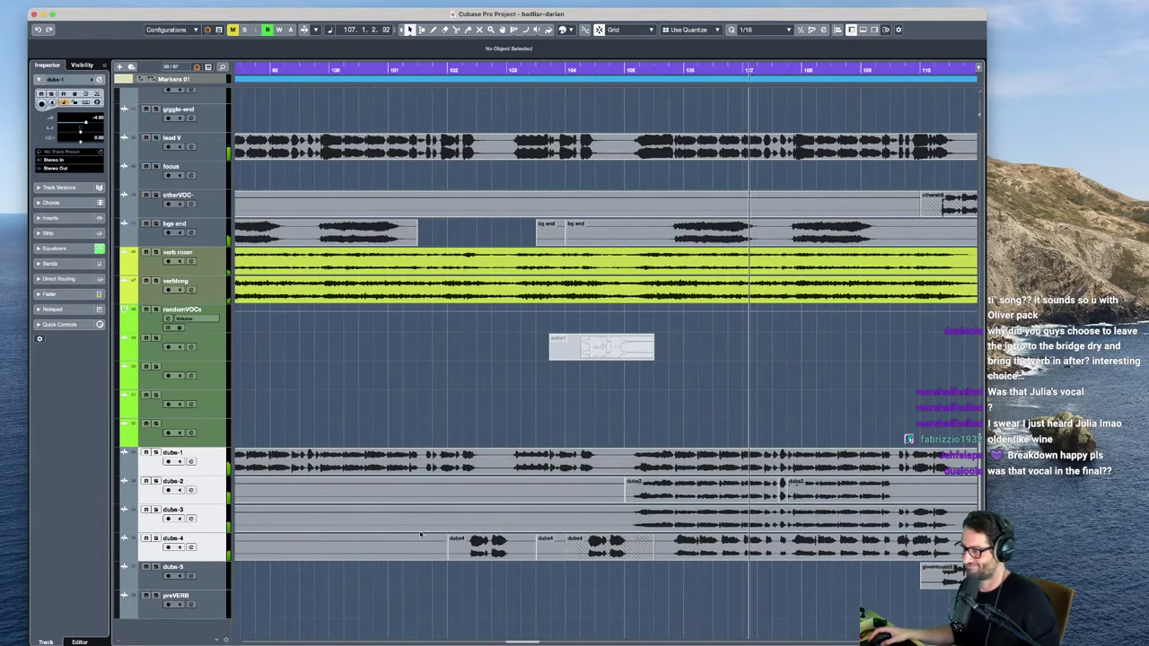
Step: Inspect the dubs-2 track up close and select its short clip in bar 107
click(215, 499)
key(space)
key(h)
key(h)
key(h)
key(h)
click(718, 499)
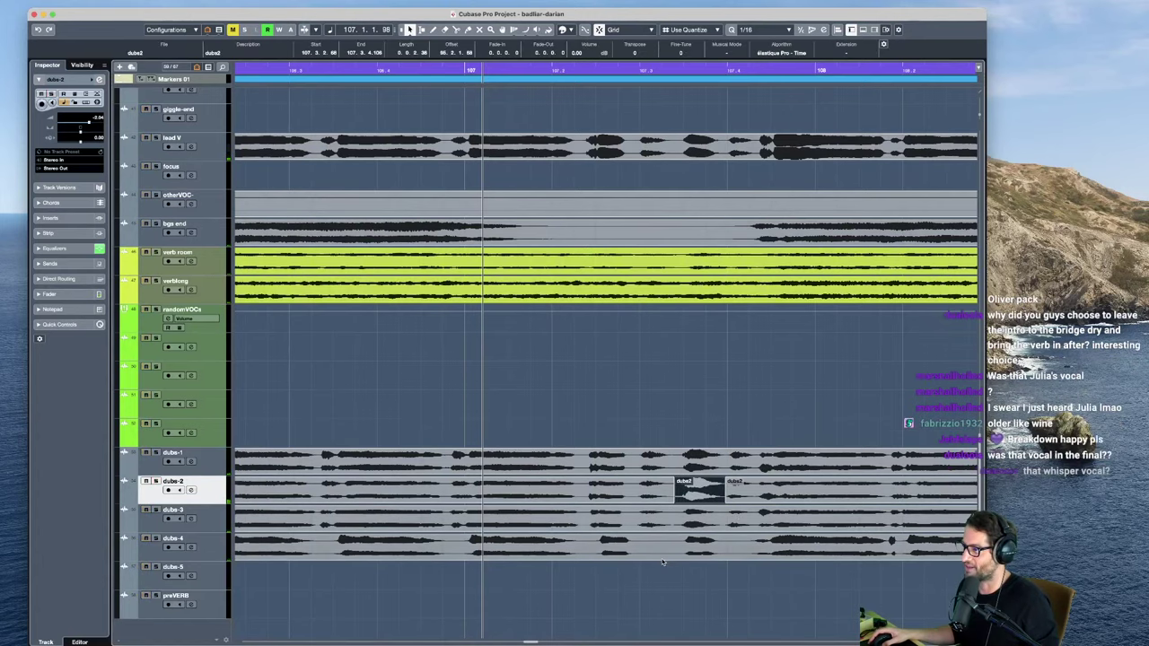
Step: Play dubs-1 through dubs-4 in solo from bar 106 and point out the short dubs-2 clip in bar 107
key(g)
key(g)
key(g)
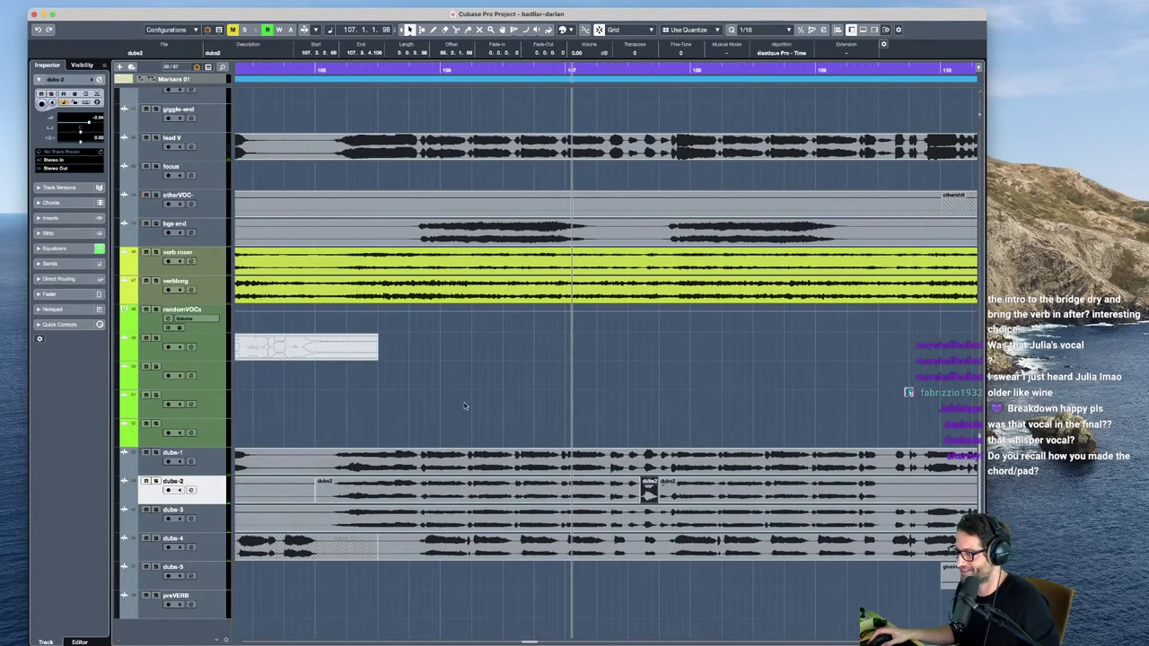
click(464, 69)
key(space)
key(Down)
key(Down)
shift+click(213, 464)
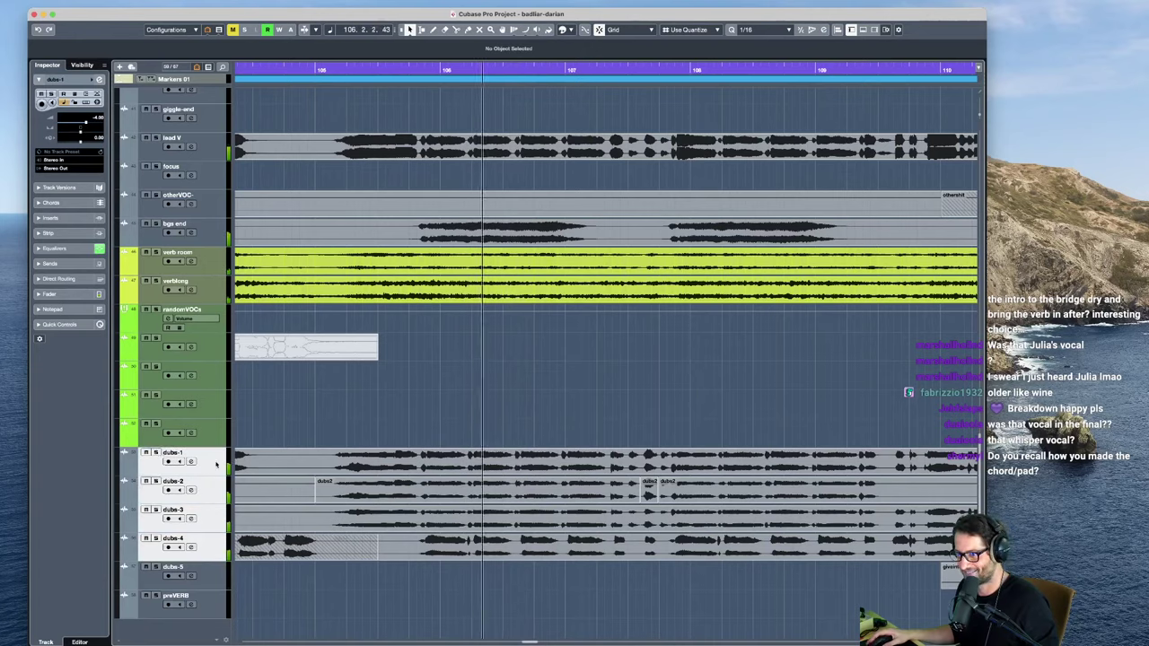
key(r)
key(h)
click(651, 489)
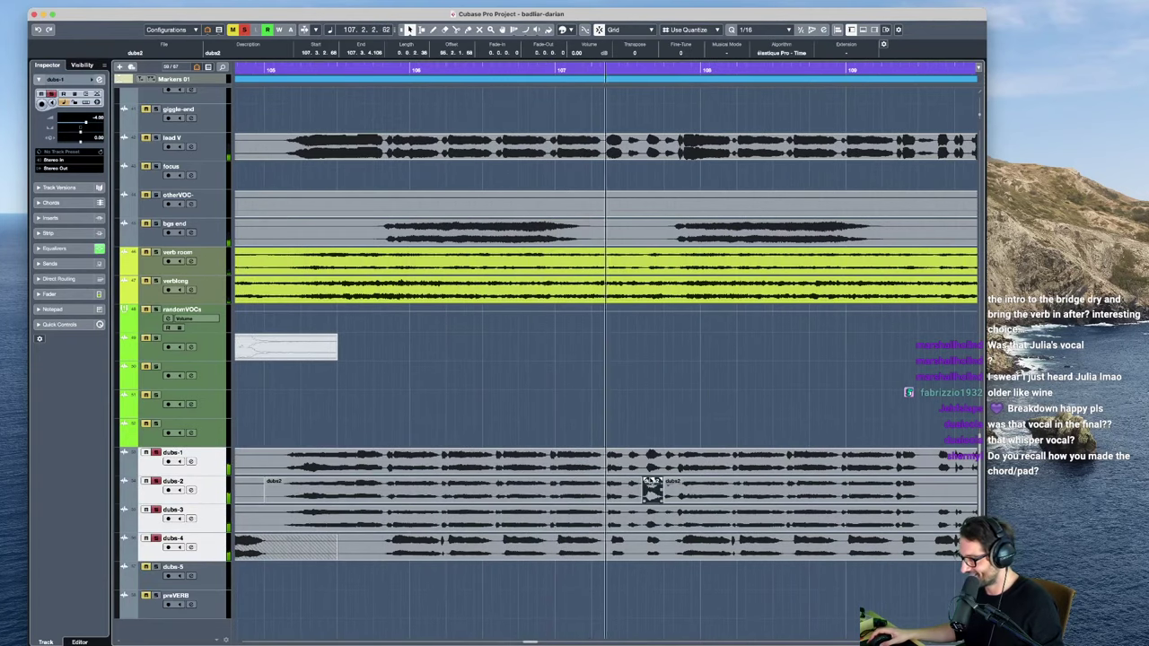
key(space)
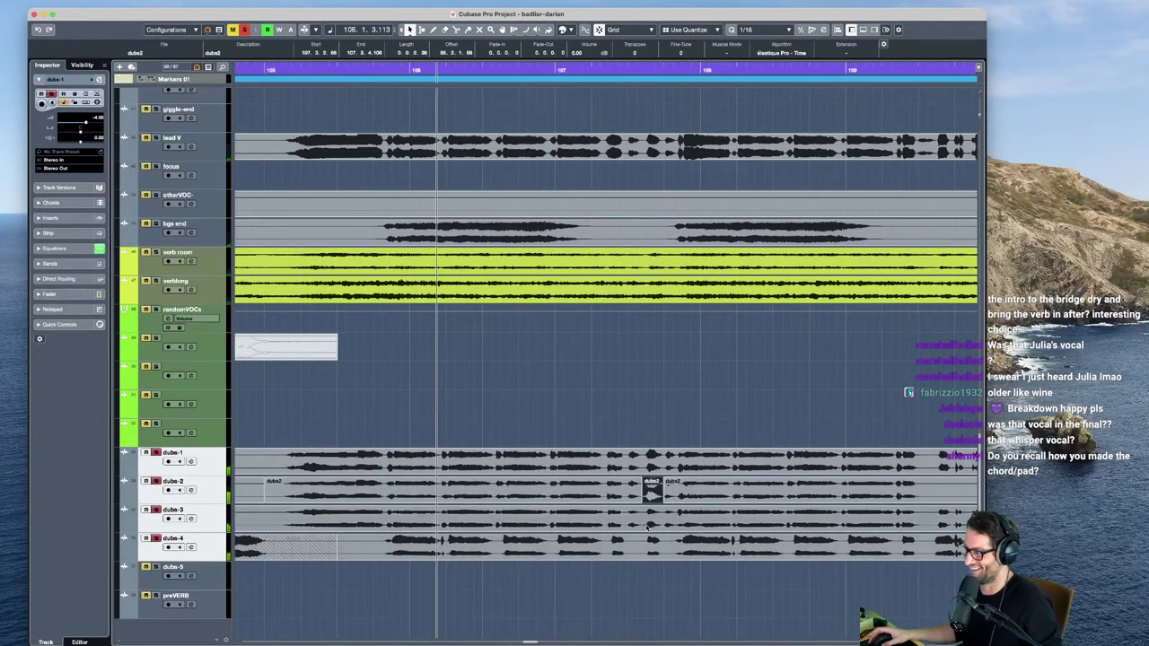
Step: Play the final hook vocals without solos and with lead V muted, and show the whole project
key(g)
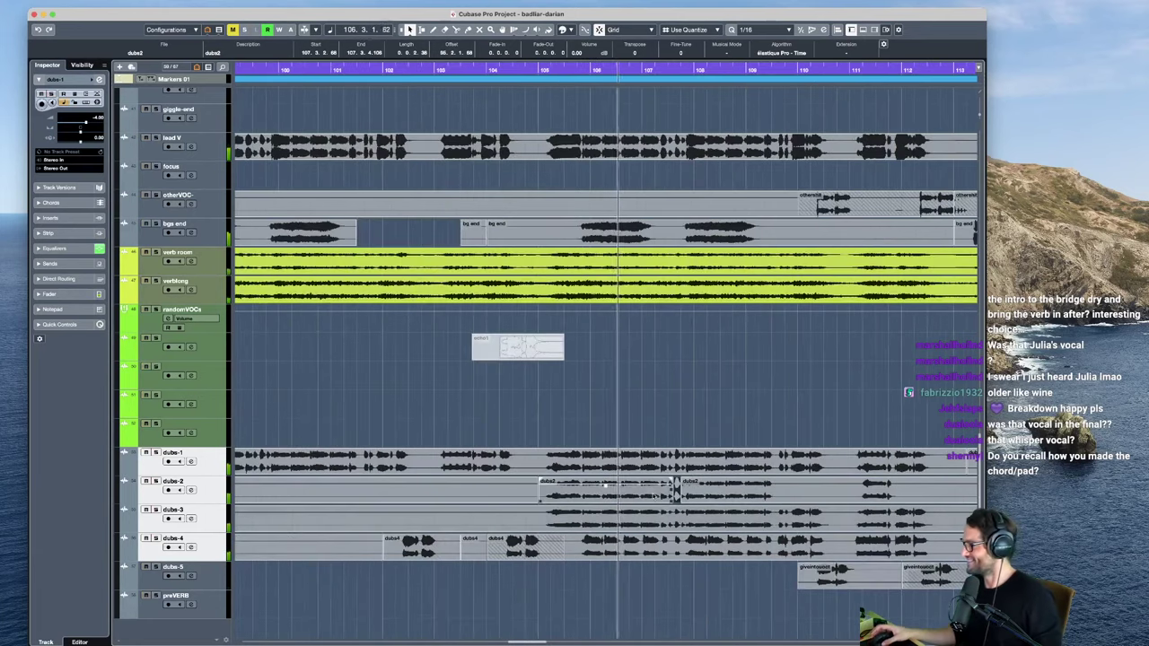
click(146, 138)
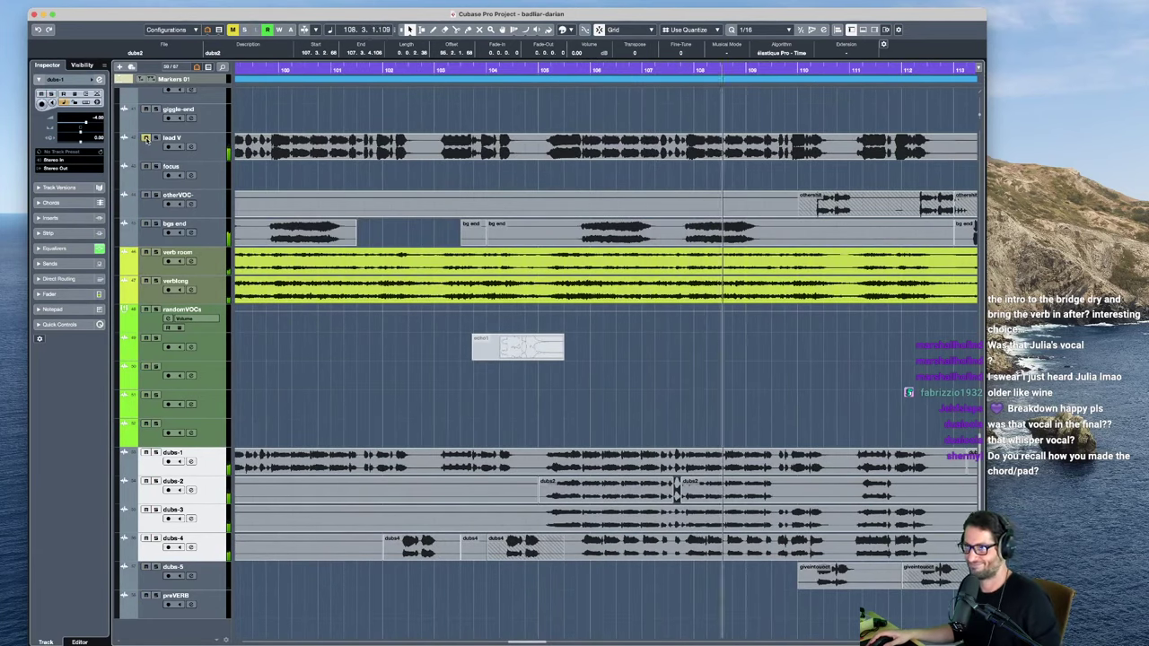
key(shift+f)
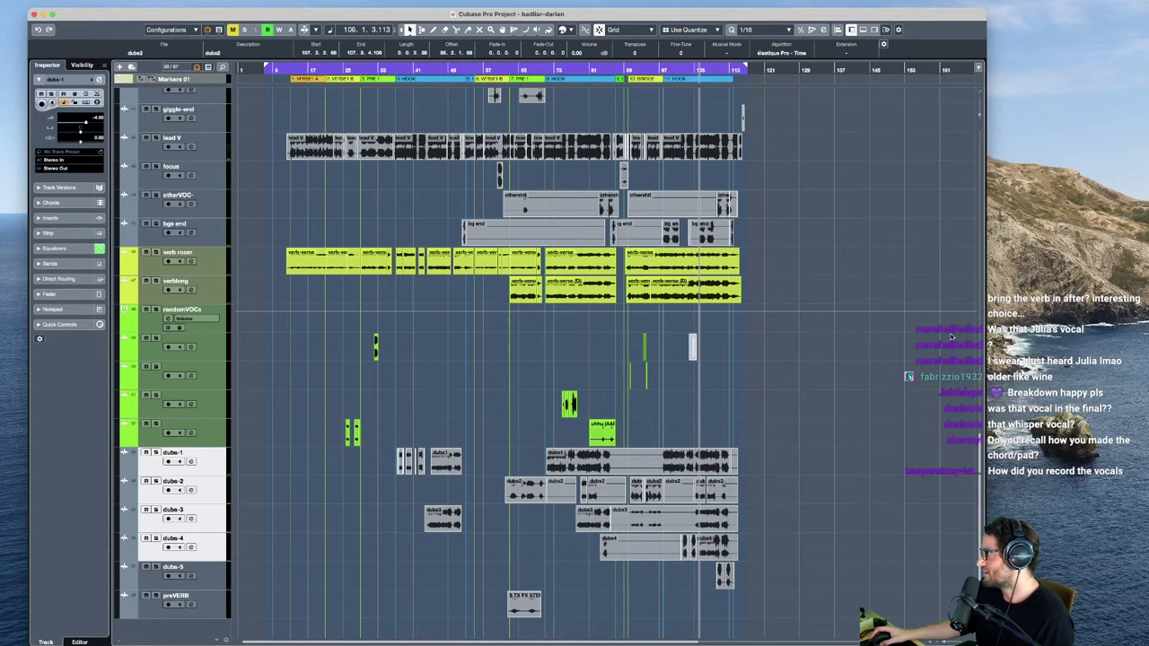
Step: Solo the pre chords track and listen to it in the second pre-chorus
scroll(507, 278, up, 10)
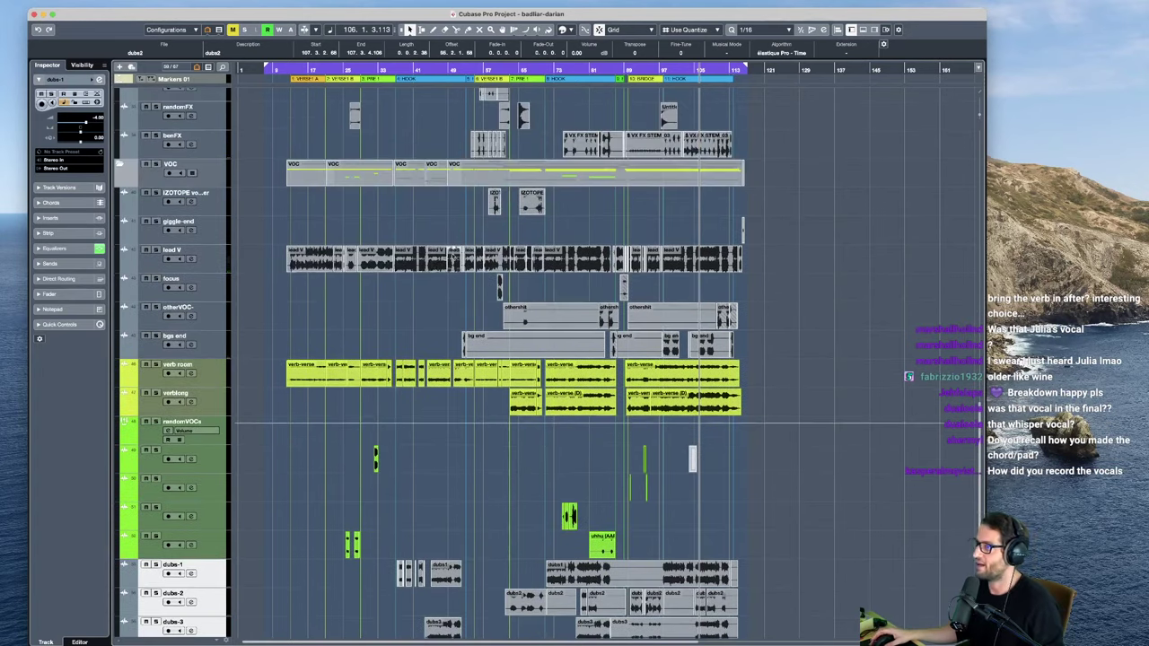
scroll(507, 278, up, 5)
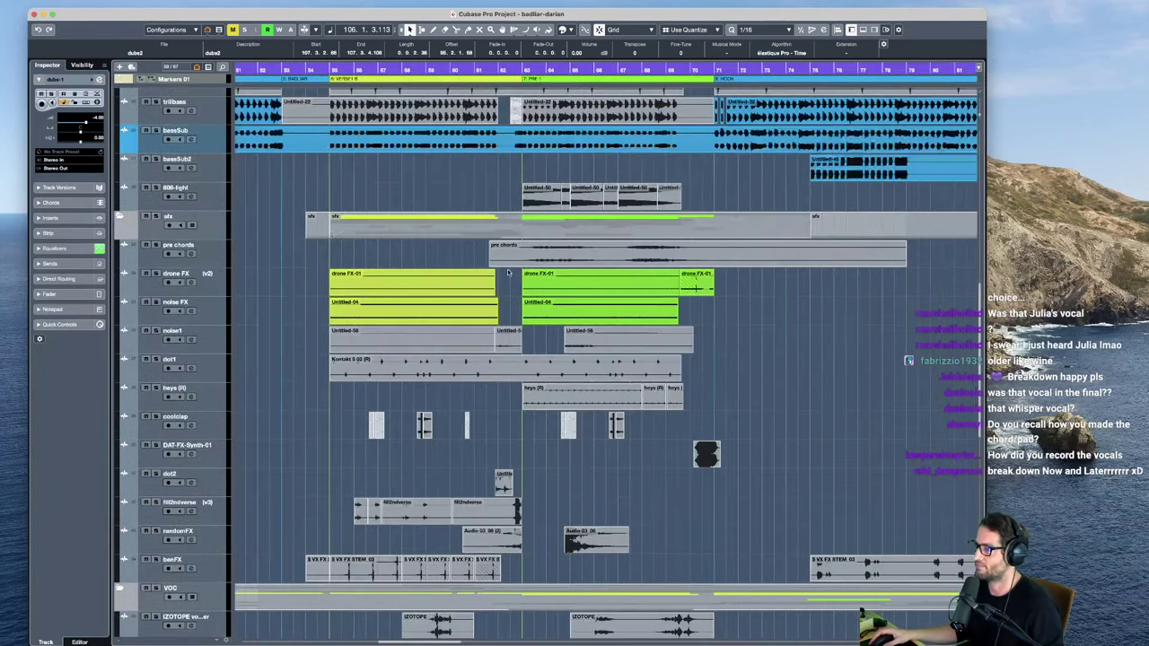
click(224, 262)
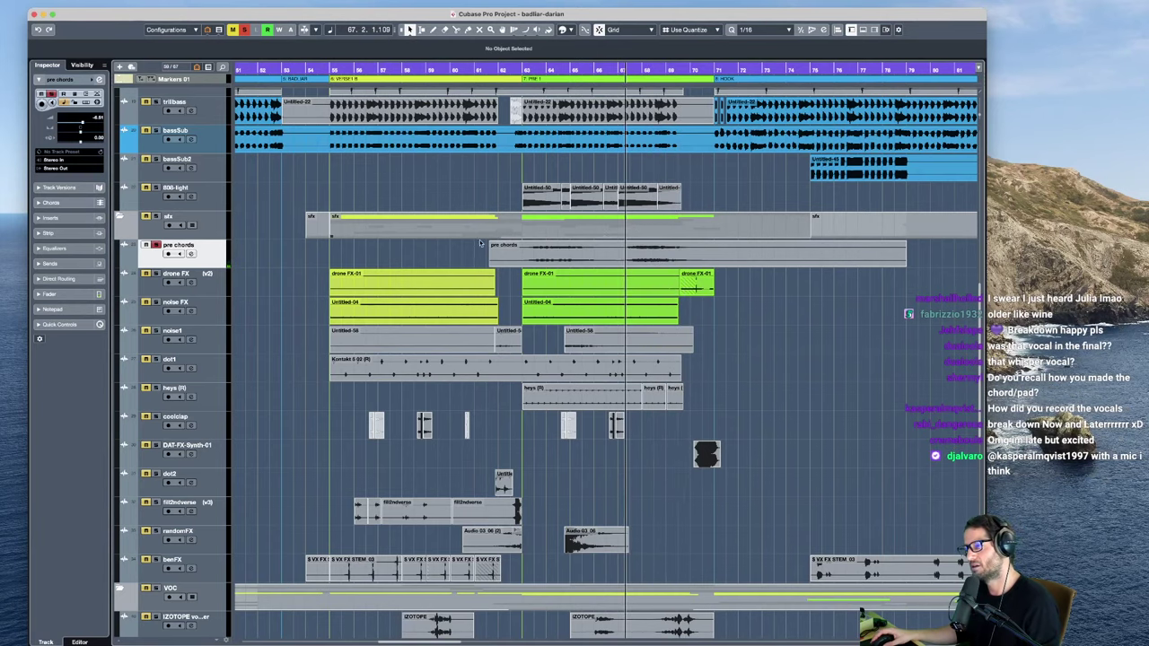
Step: Clear the solo and add a Reason Rack Plugin instrument track below pre chords
right_click(221, 260)
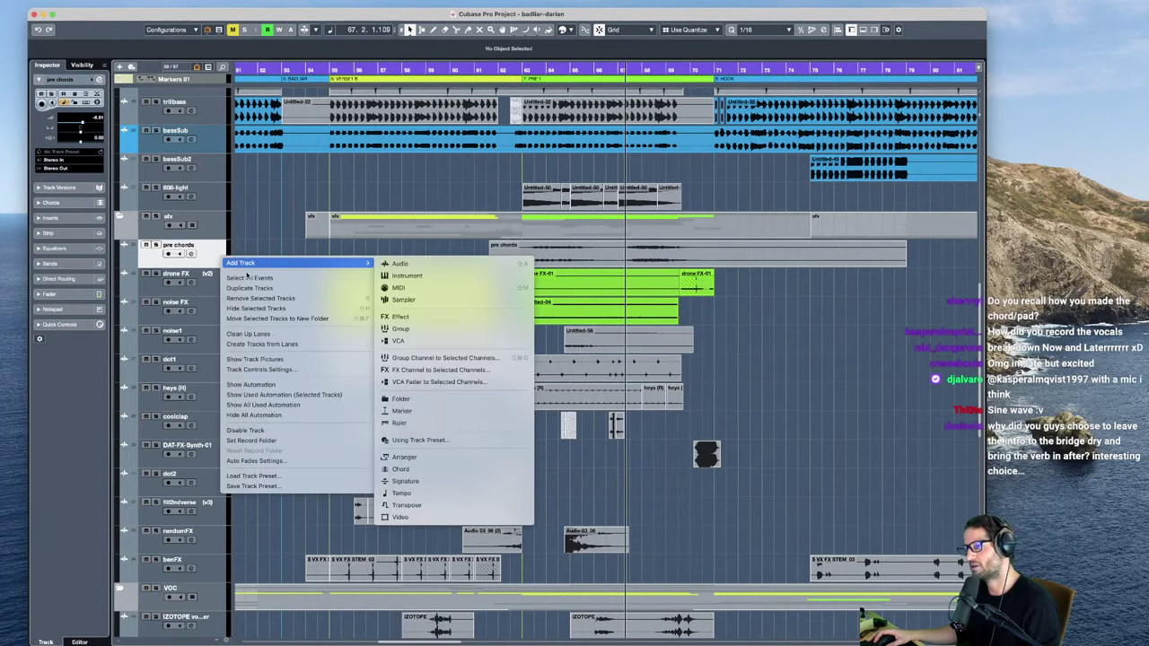
click(406, 275)
key(Return)
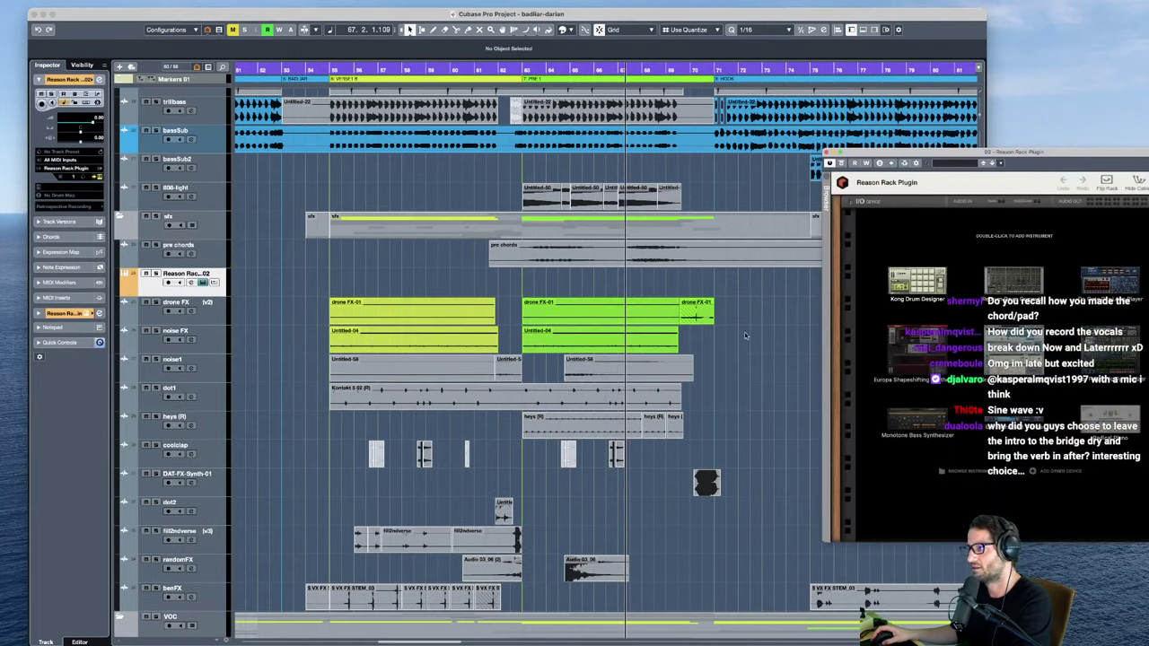
Step: Add a Combinator to the rack, load the patch fuckedupsin.cmb and record-enable the instrument track
click(851, 251)
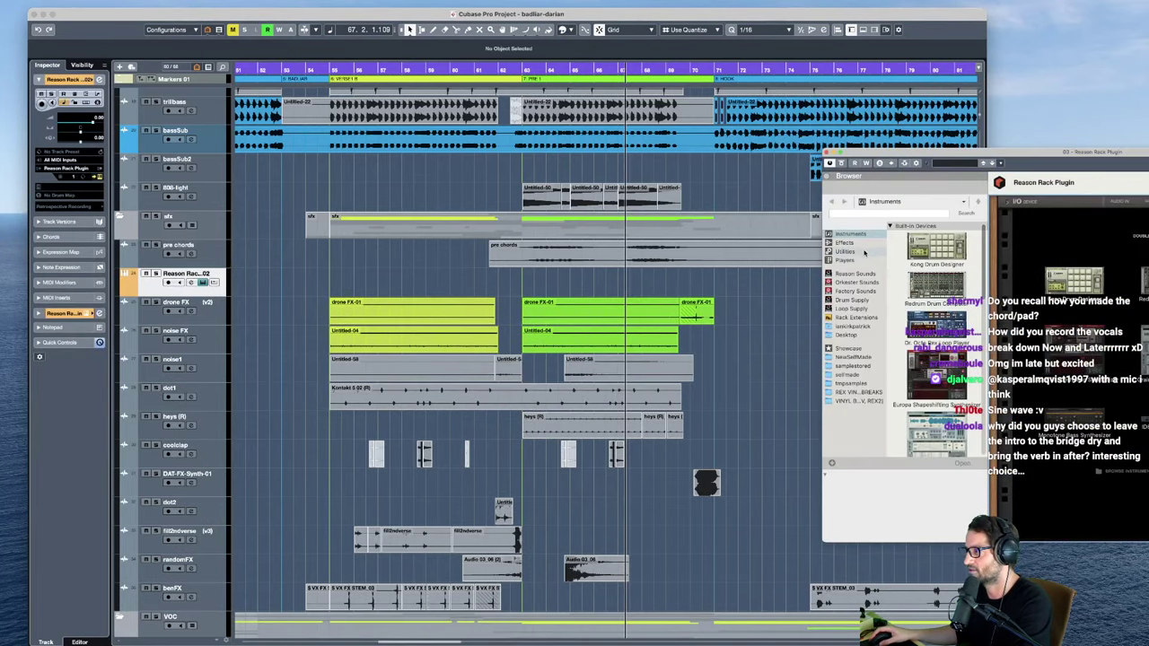
drag(1084, 258, 1084, 260)
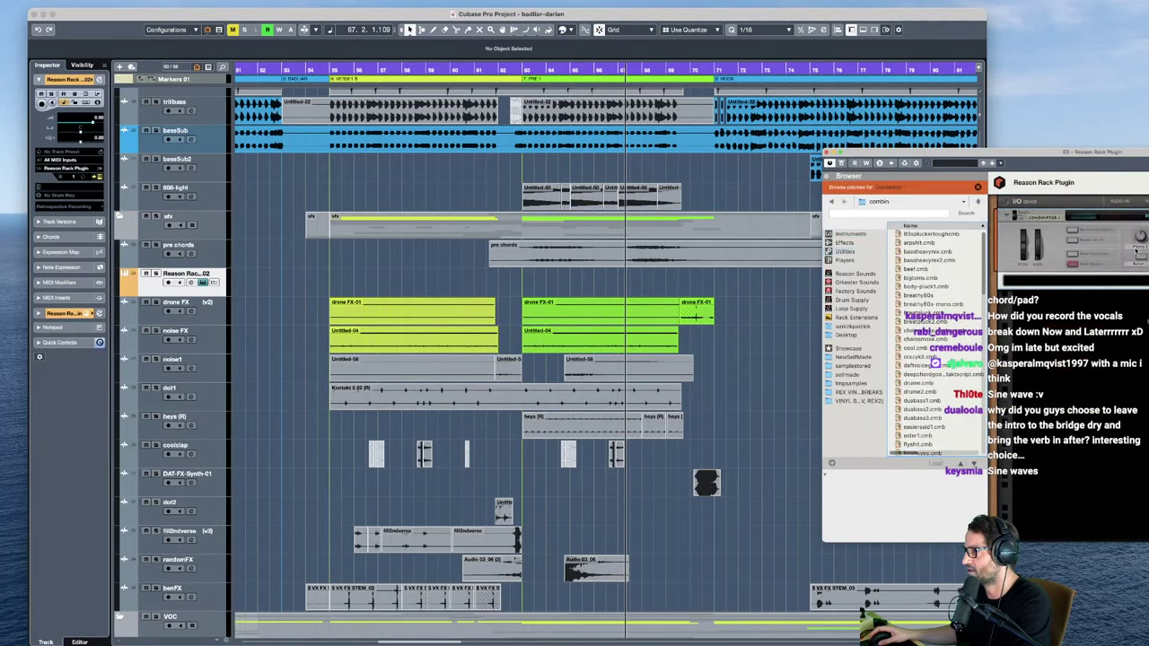
scroll(938, 341, down, 3)
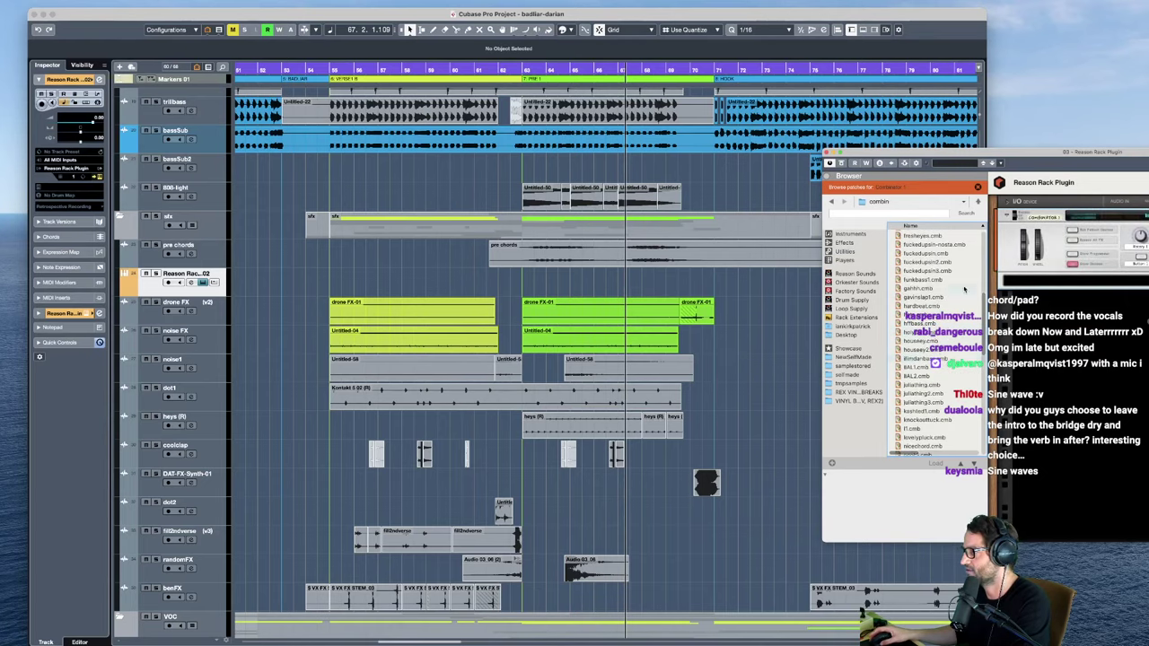
double_click(933, 255)
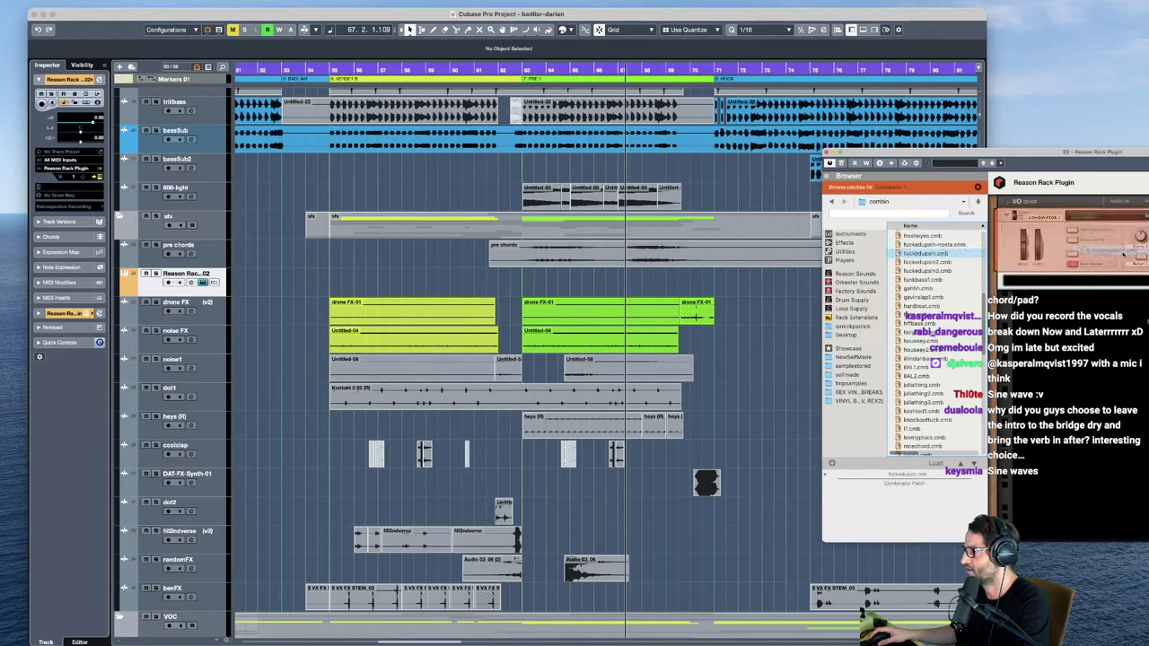
click(175, 289)
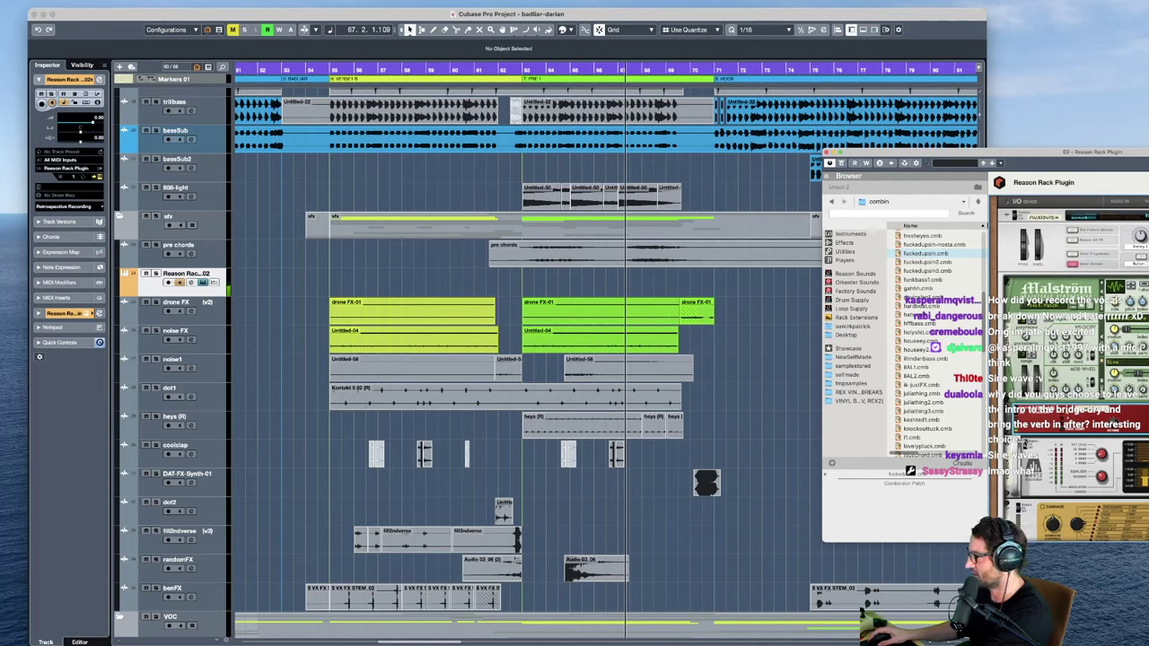
Step: Move the rack window over the project and experiment with the bands of the patch's BV512 vocoder
drag(931, 160, 294, 115)
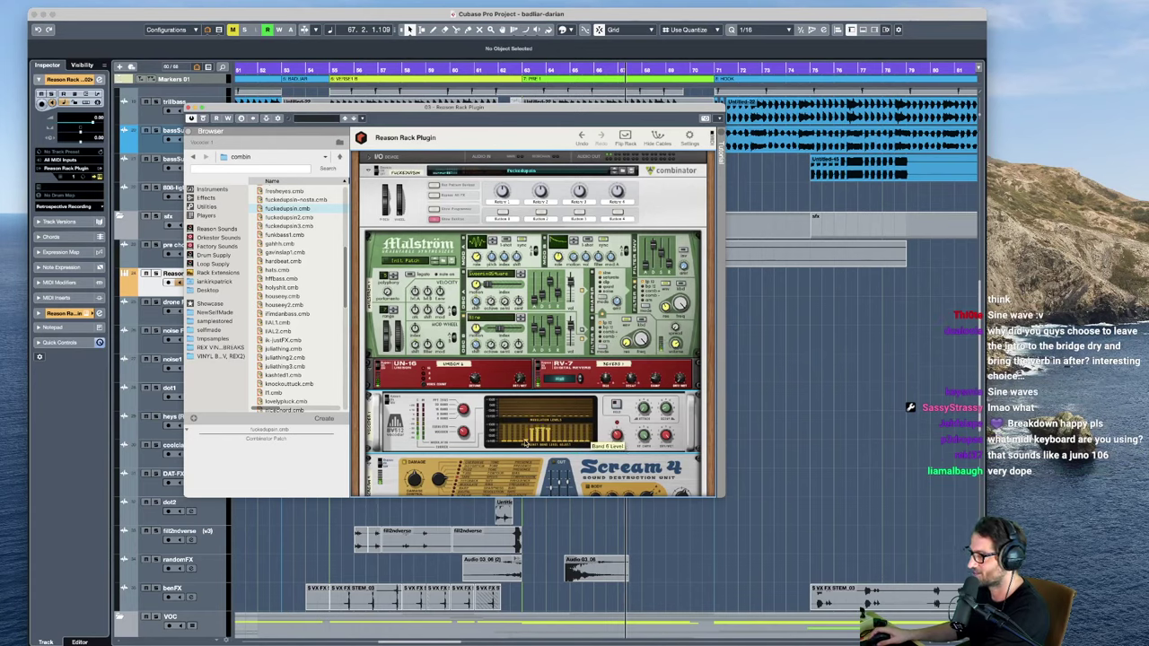
mouse_move(552, 434)
mouse_down()
mouse_move(568, 436)
mouse_move(471, 422)
mouse_up()
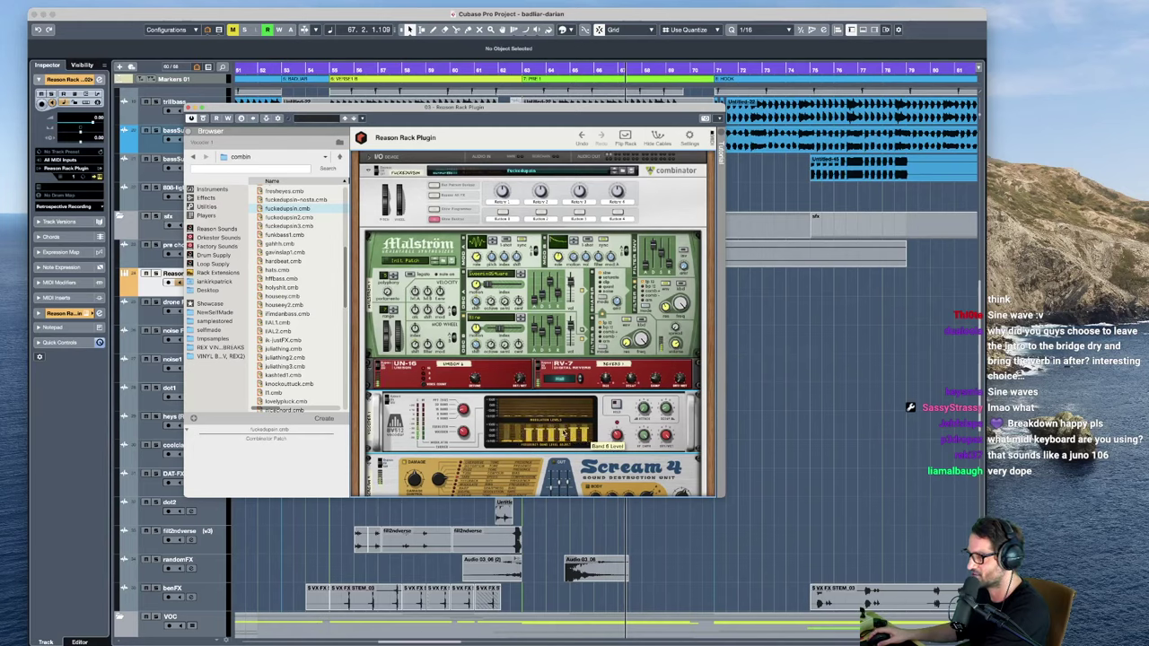
mouse_move(540, 436)
mouse_down()
mouse_move(583, 434)
mouse_move(498, 439)
mouse_move(463, 421)
mouse_up()
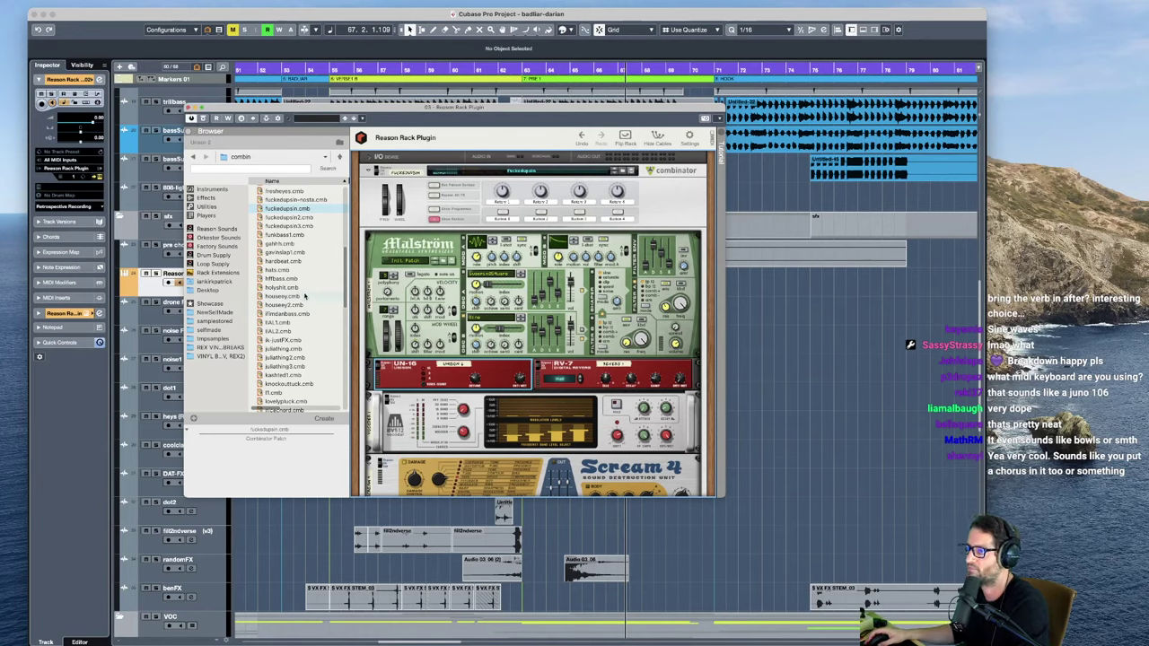
Step: Audition the Combinator patches houseey2.cmb and knockouttuck.cmb
drag(284, 307, 537, 191)
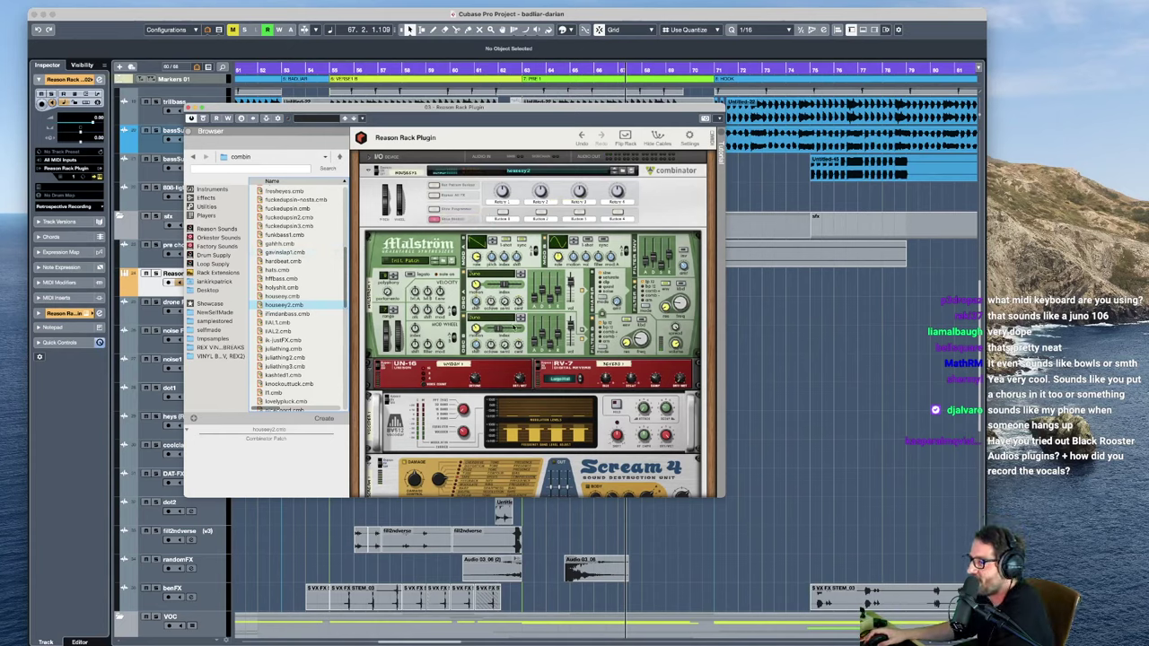
scroll(292, 281, down, 3)
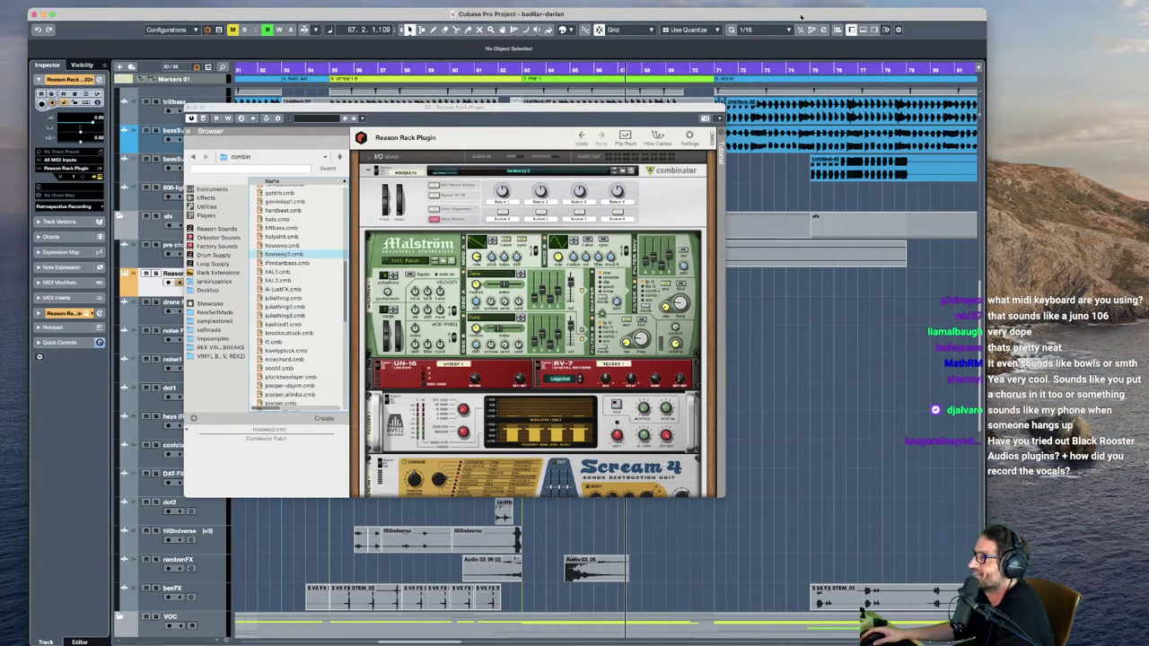
click(289, 333)
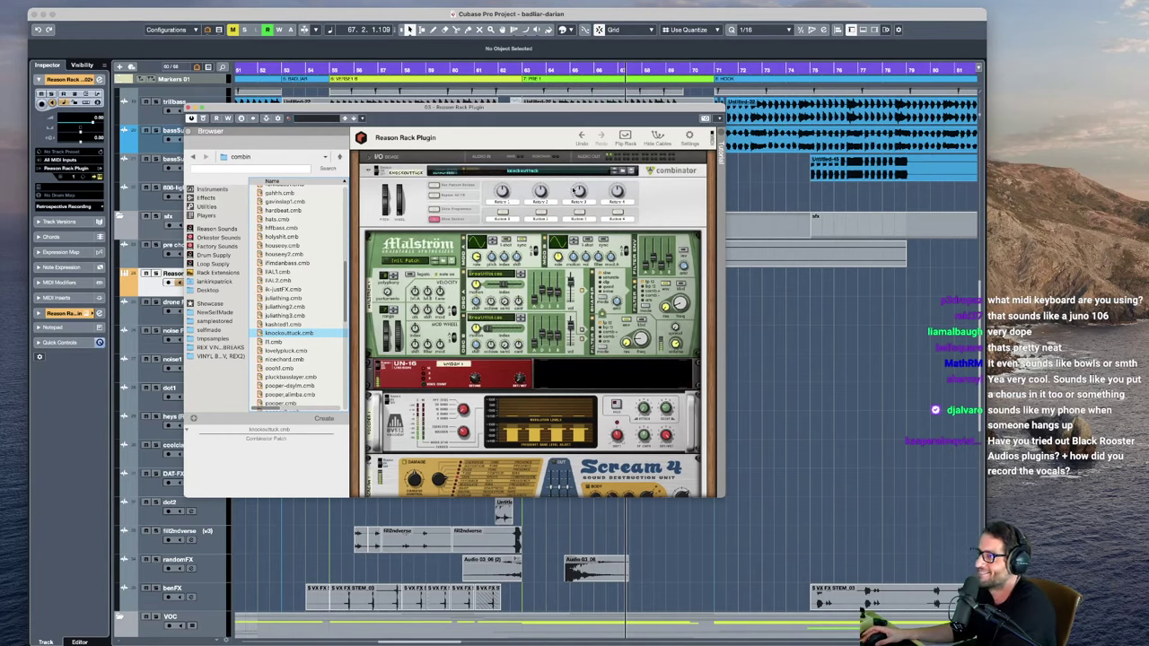
Step: Enlarge the rack window to show the whole Combinator device chain and load the patch nicechord.cmb
mouse_move(574, 191)
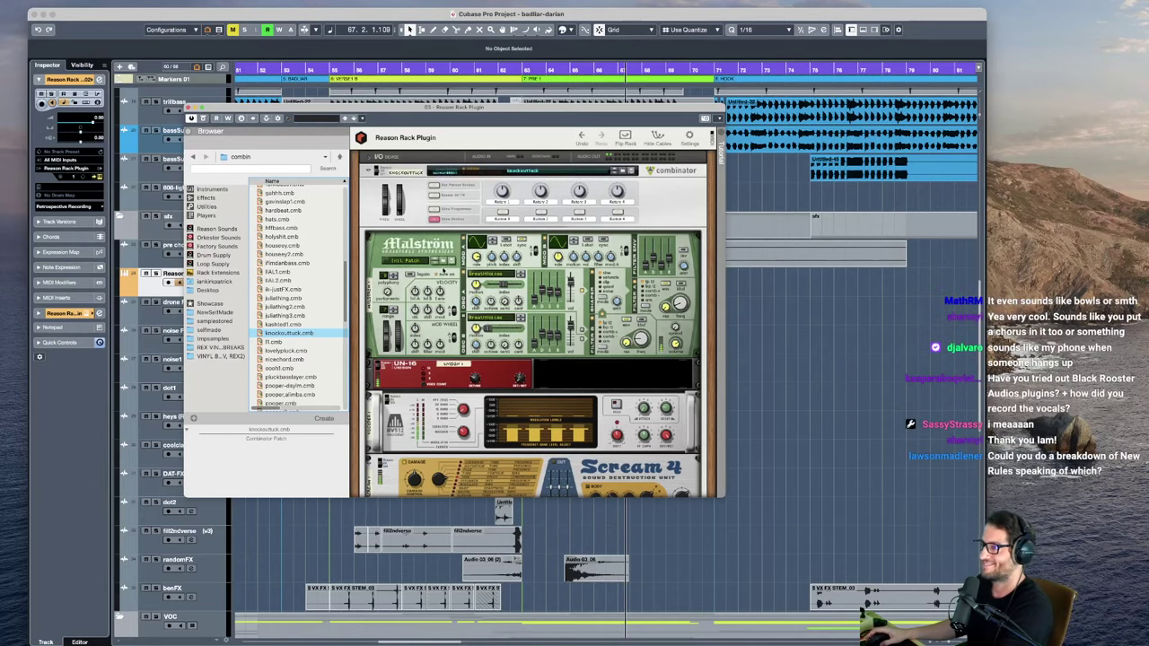
drag(726, 497, 742, 634)
drag(502, 107, 539, 34)
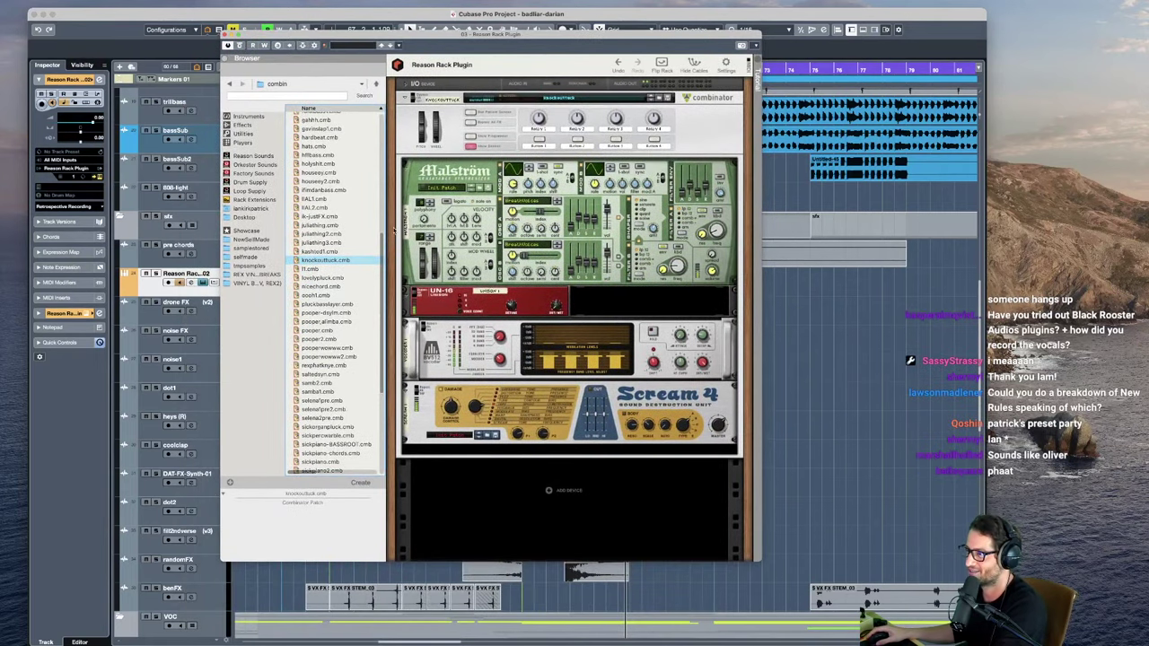
drag(318, 285, 568, 458)
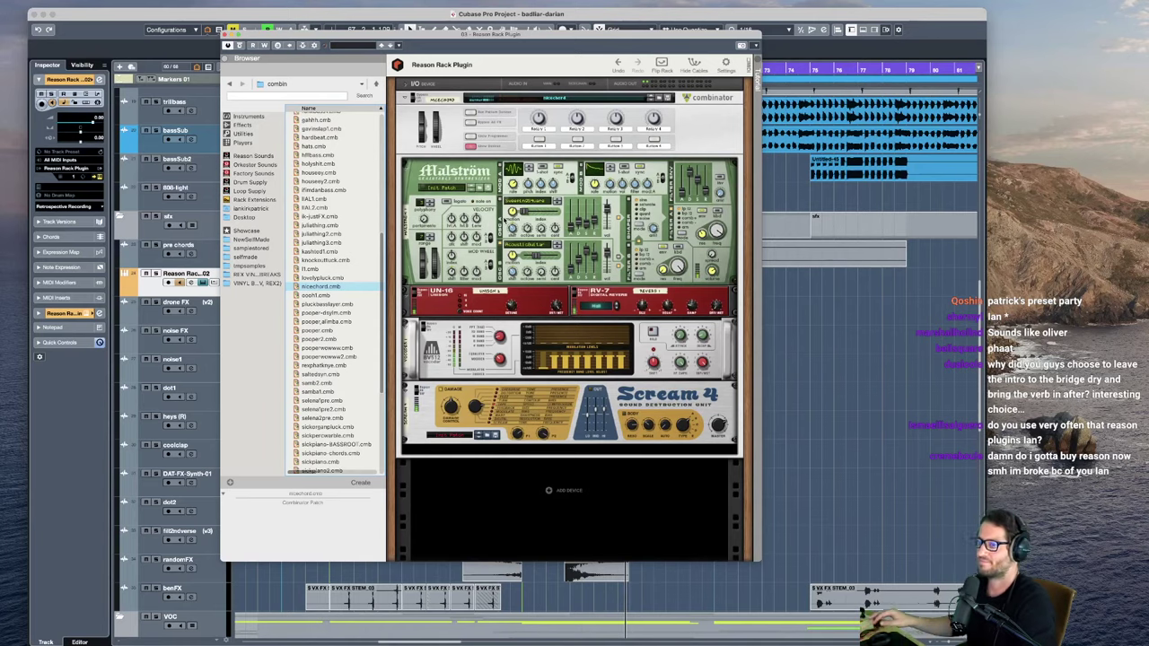
click(168, 17)
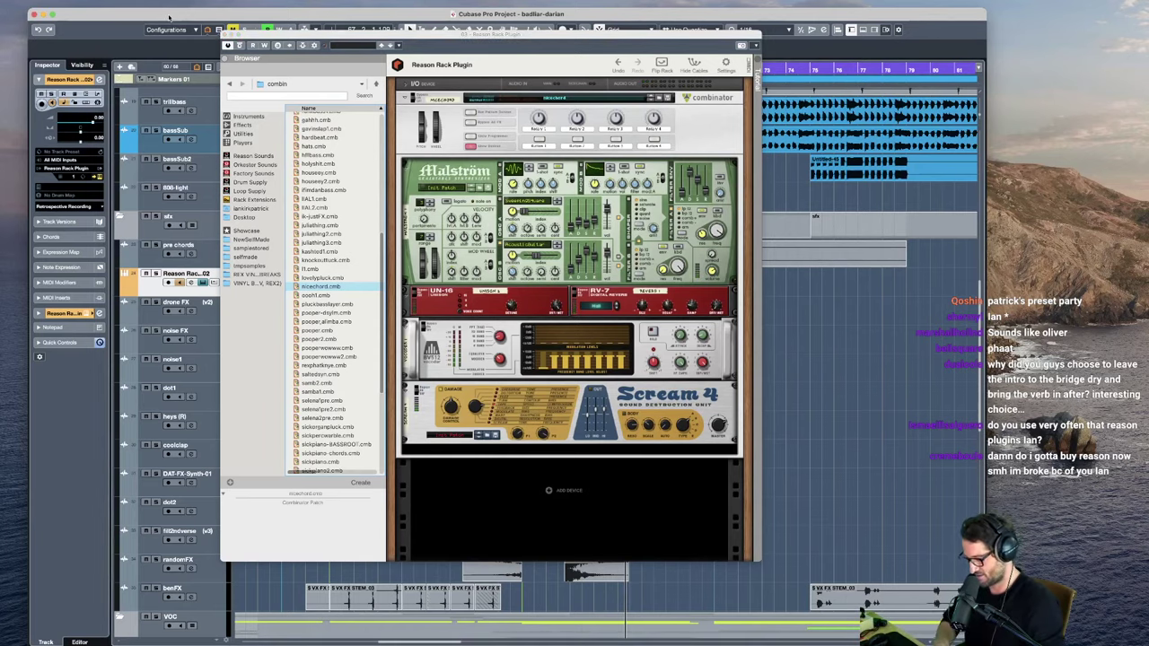
Step: Create a new empty project and close the badliar-darian project
key(super+n)
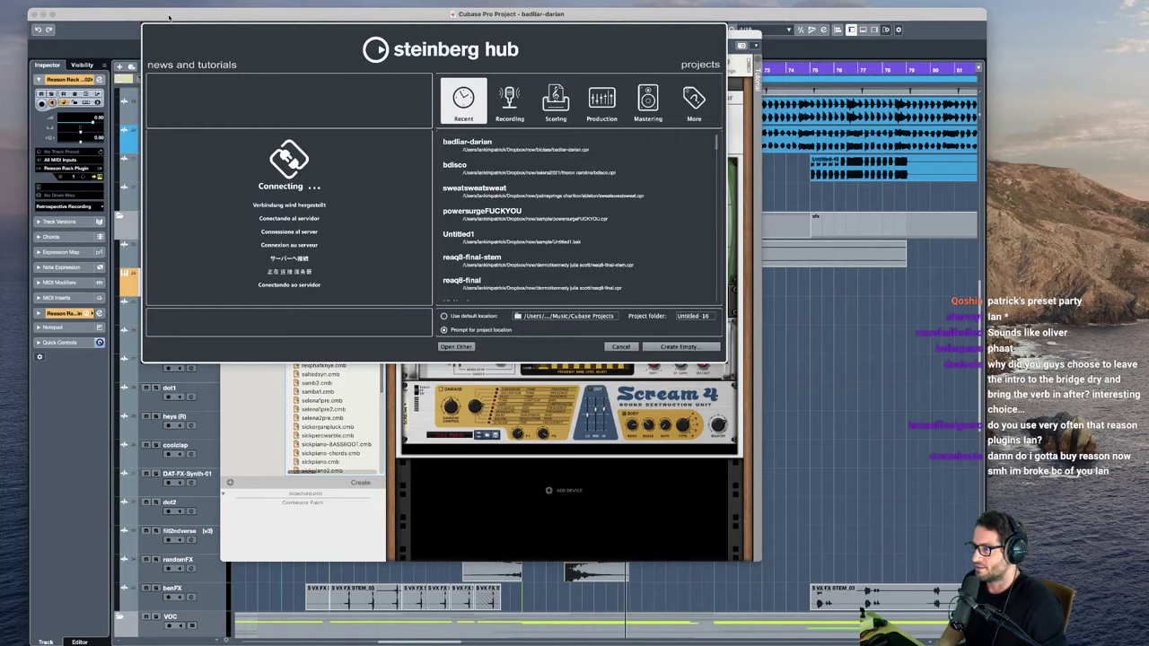
key(super+o)
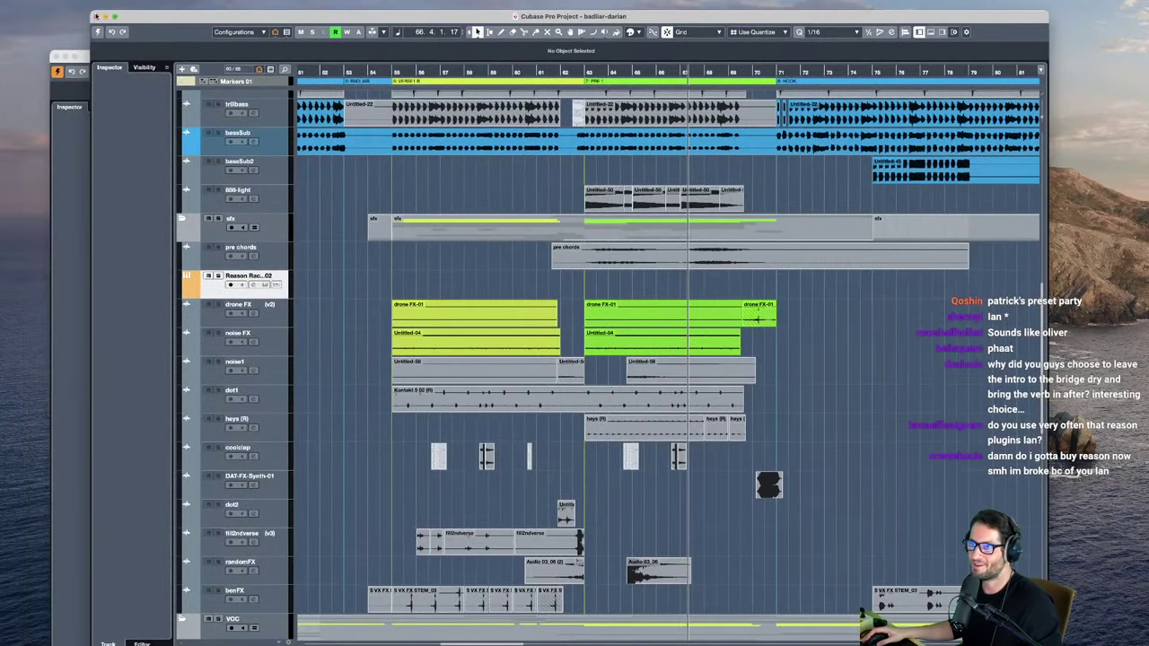
click(96, 16)
click(665, 237)
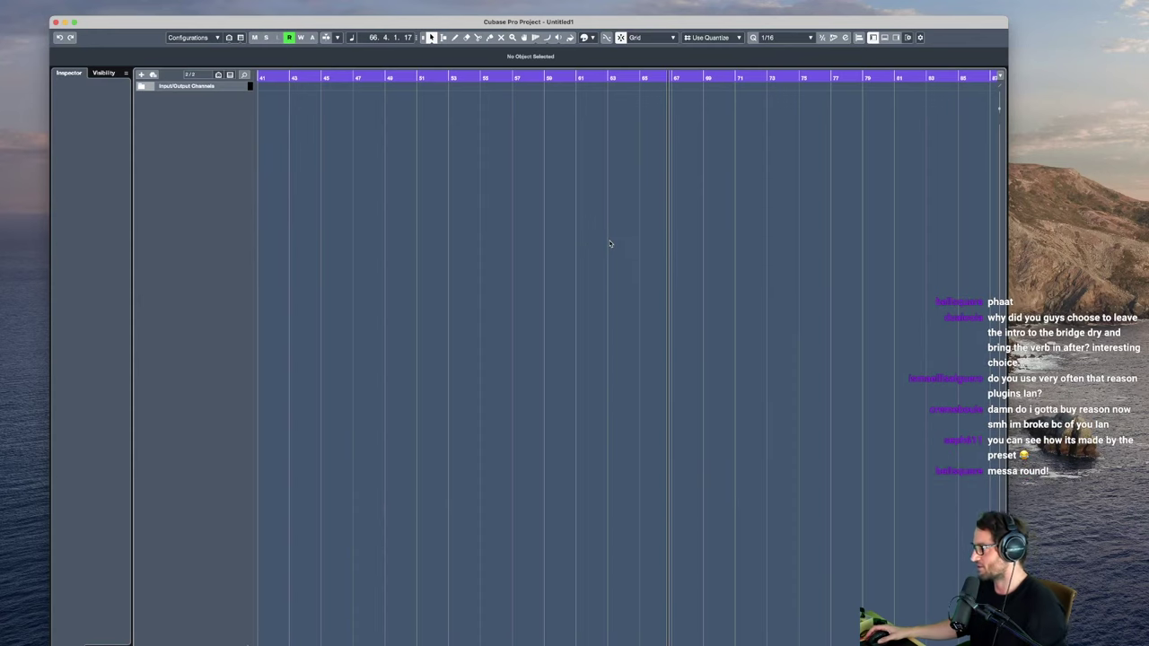
Step: Add one instrument track with the Reason Rack Plugin routed to Stereo Out
right_click(210, 154)
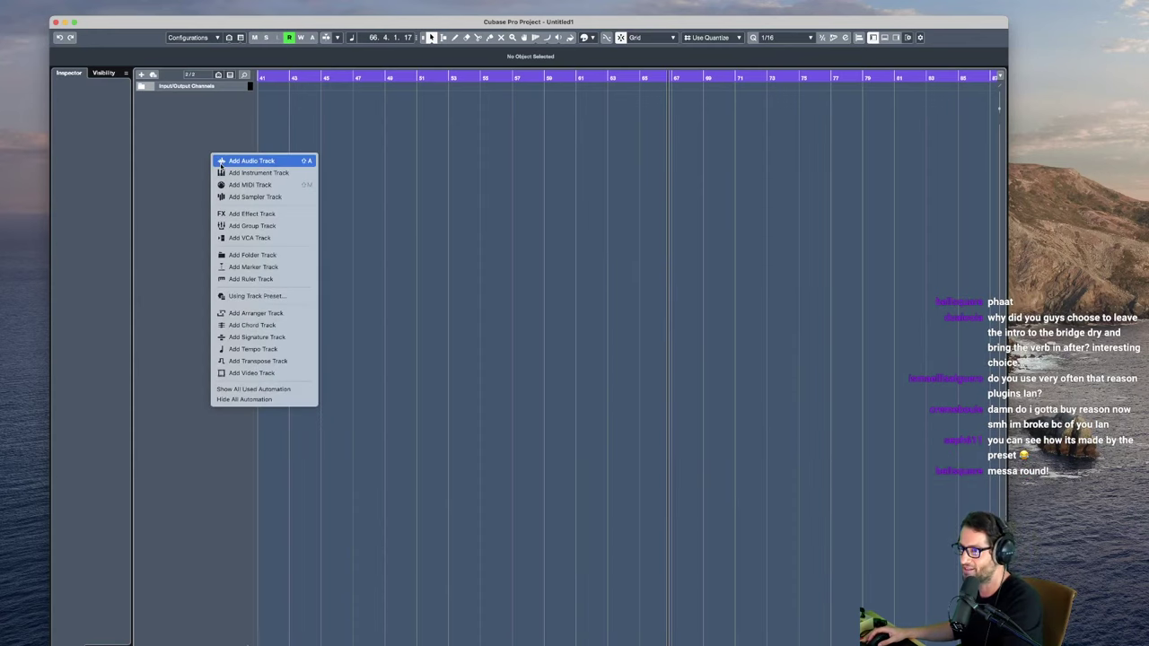
click(221, 171)
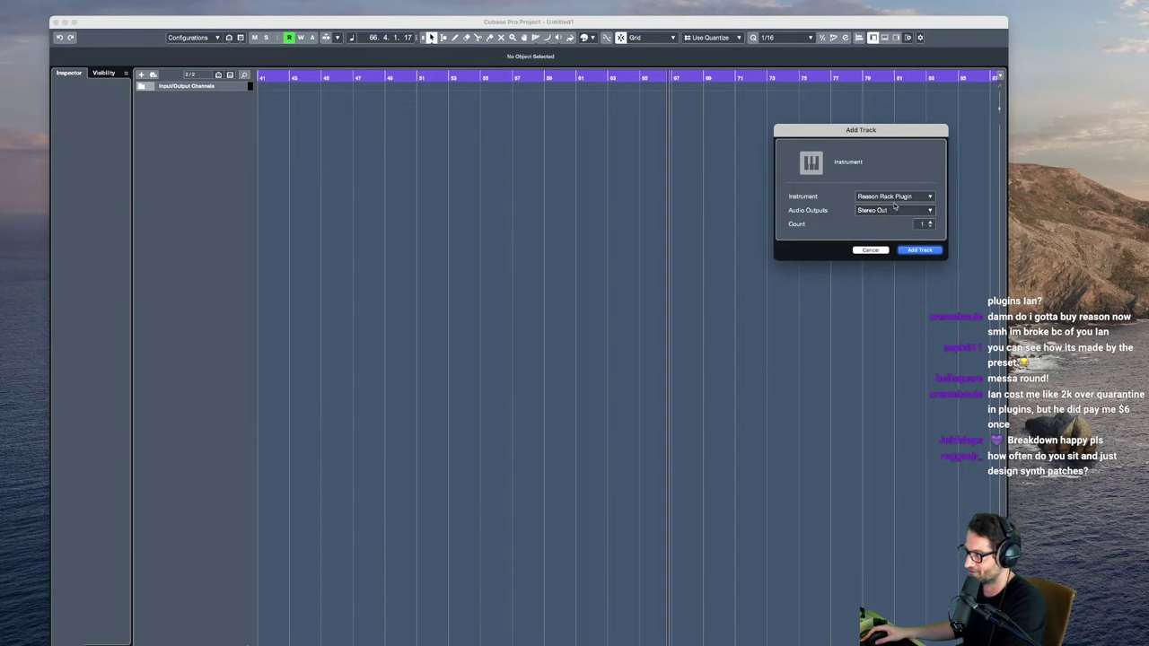
click(919, 250)
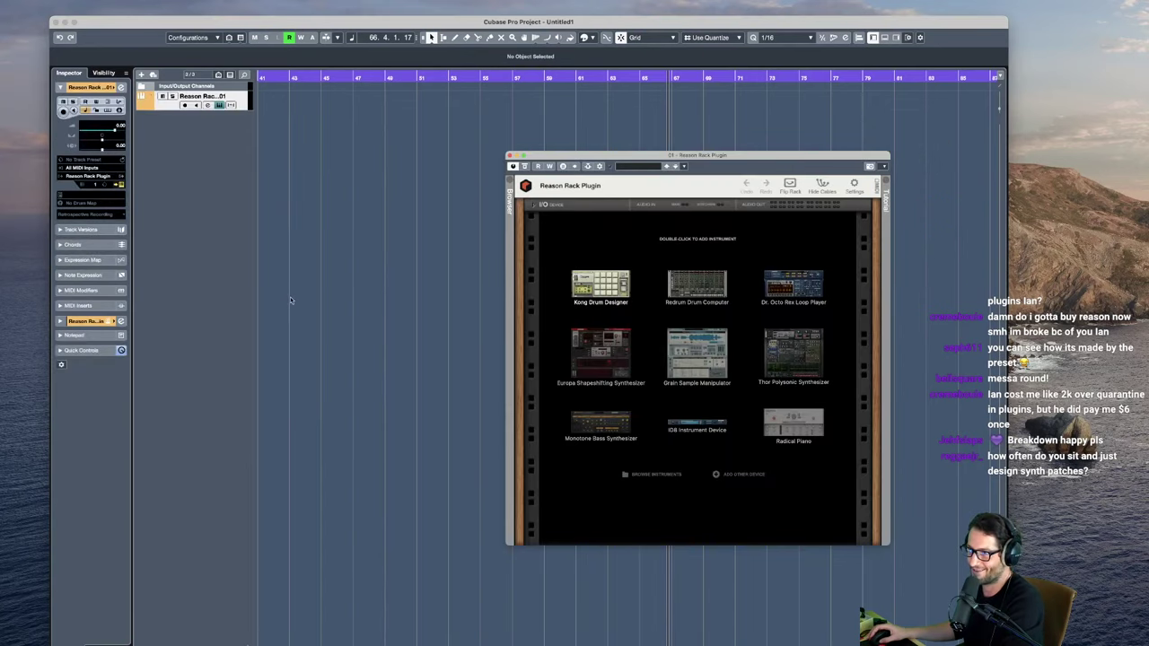
drag(279, 60, 273, 64)
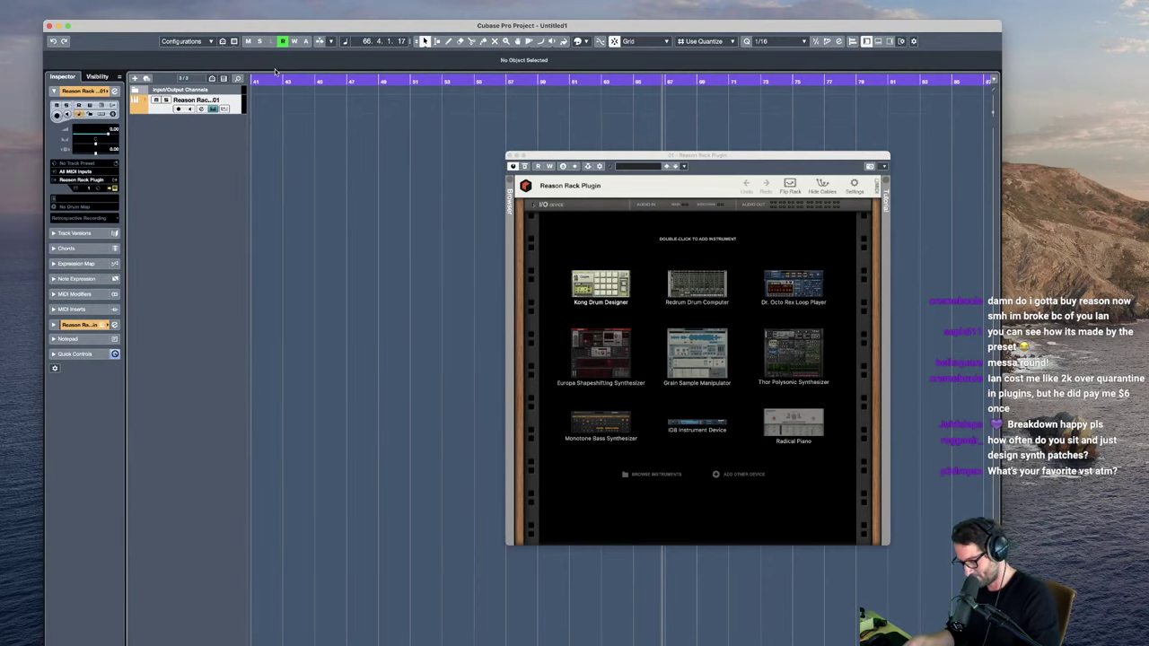
Step: Show the MixConsole, move the rack window clear of it and select the Stereo Out channel
key(F3)
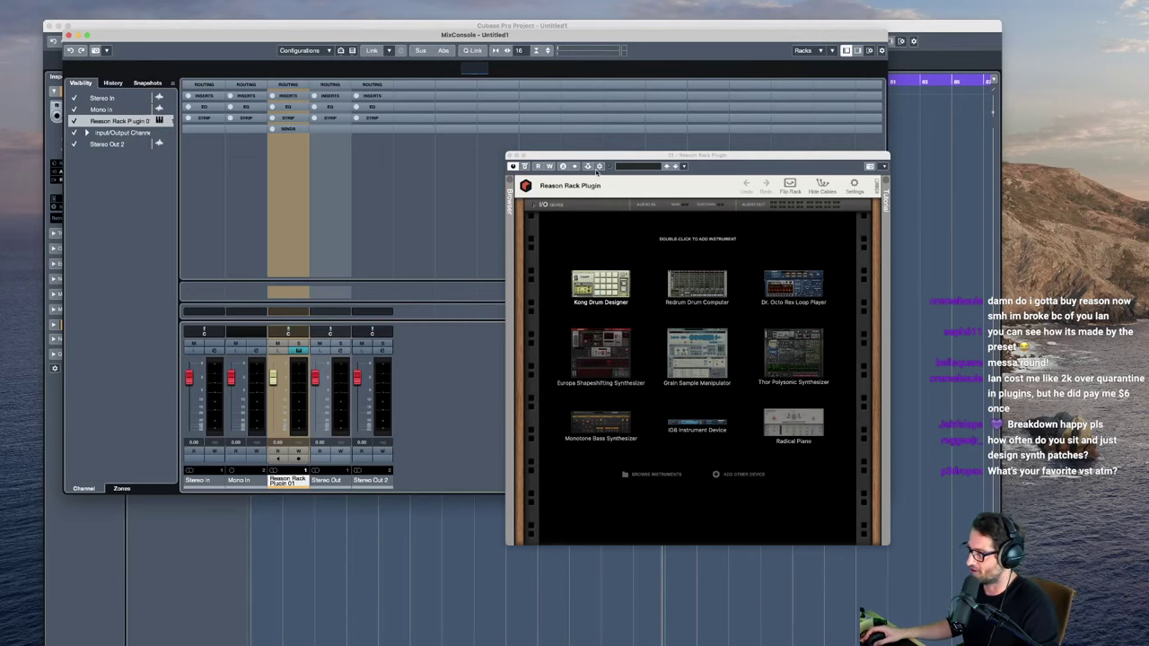
drag(621, 162, 622, 503)
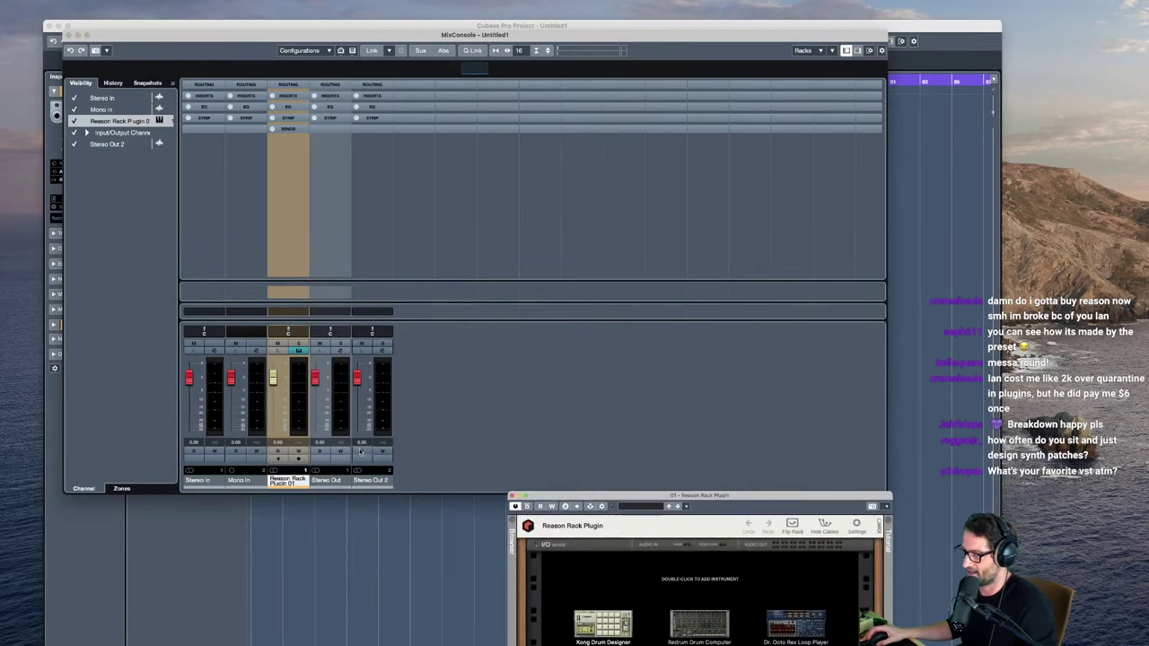
click(343, 482)
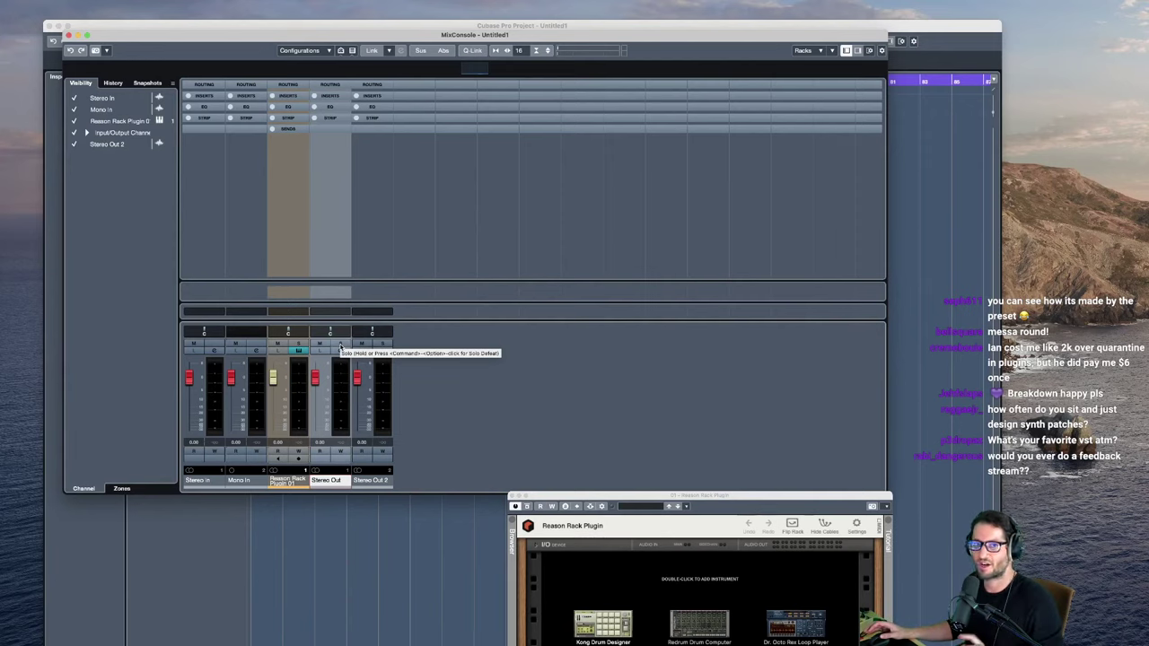
Step: Show the rack's browser, add a Combinator and load the patch bigtoms.cmb
click(513, 525)
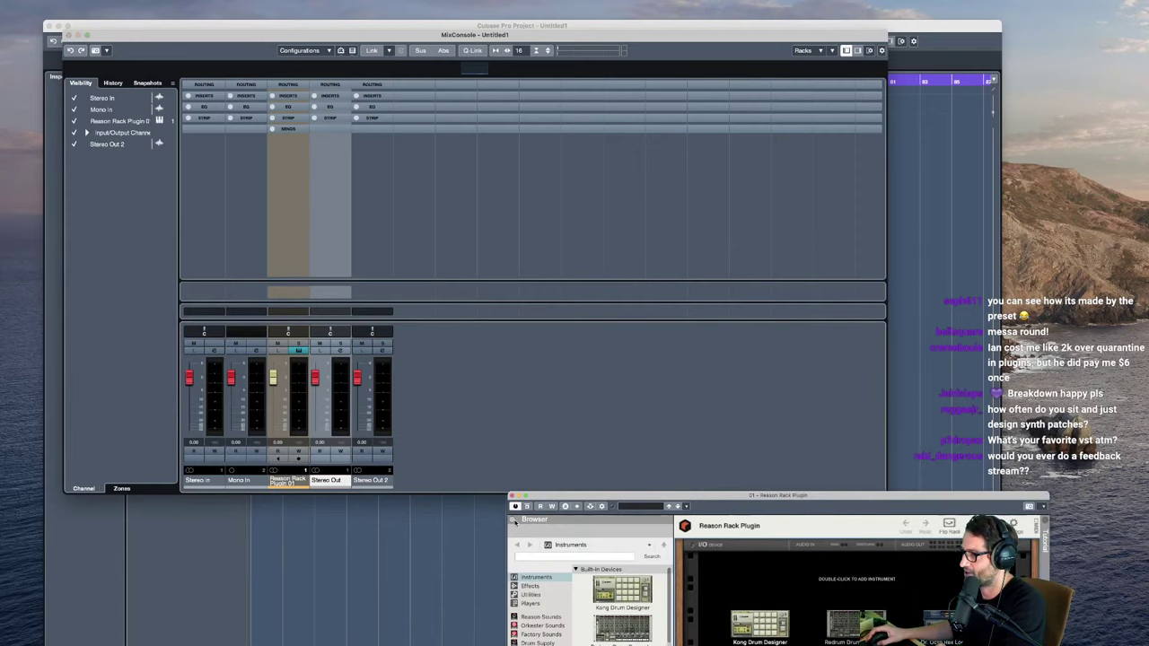
drag(622, 498, 638, 190)
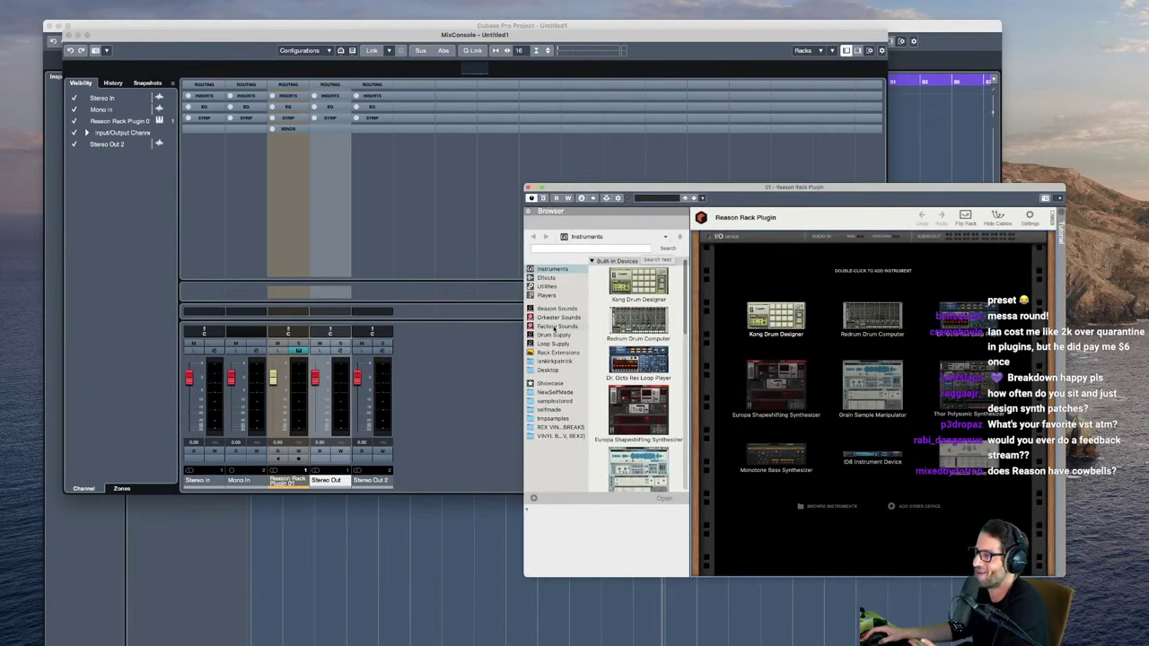
click(544, 286)
double_click(648, 272)
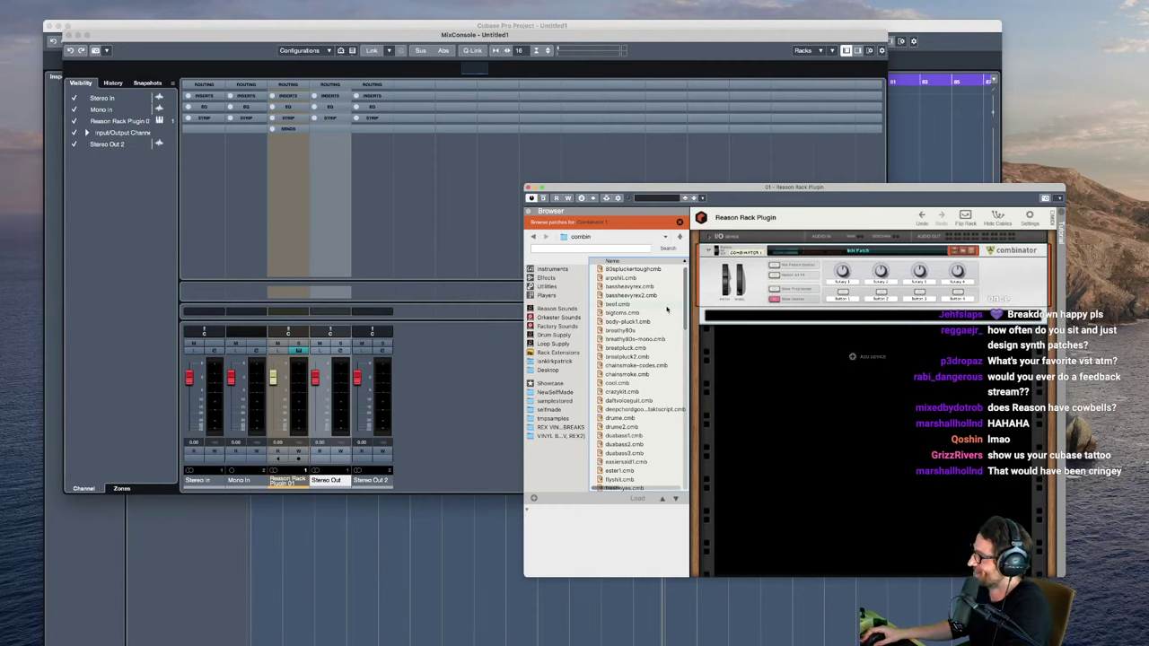
click(633, 312)
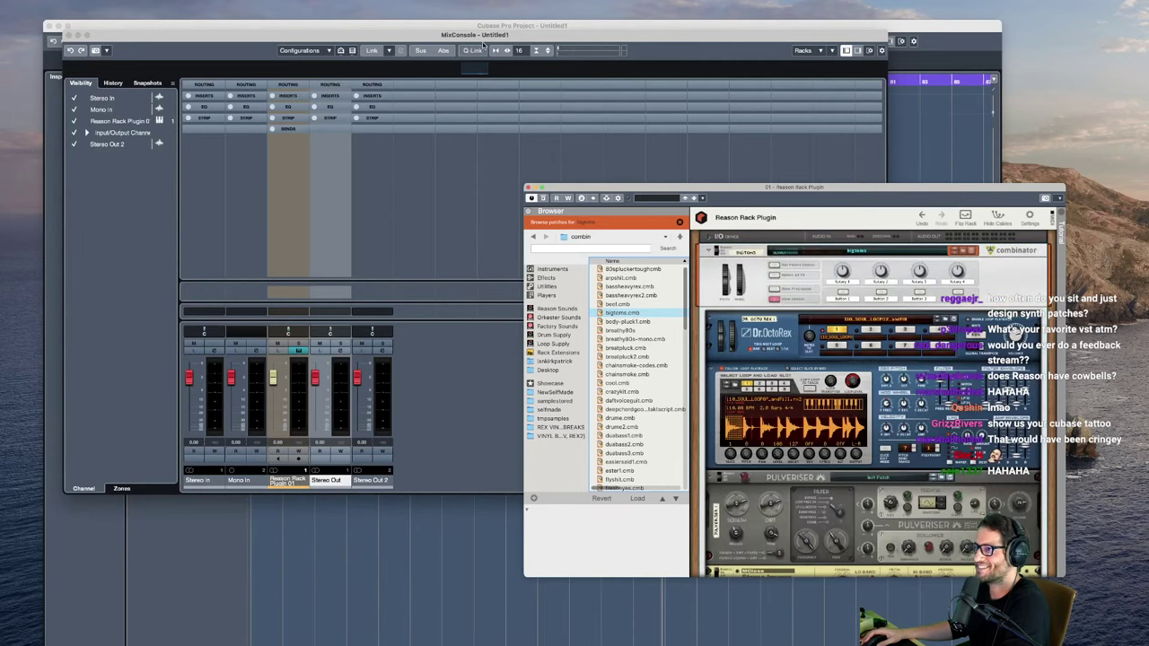
Step: Load the FX chain preset ik-bml-master into the inserts of the Stereo Out channel
click(340, 343)
click(342, 350)
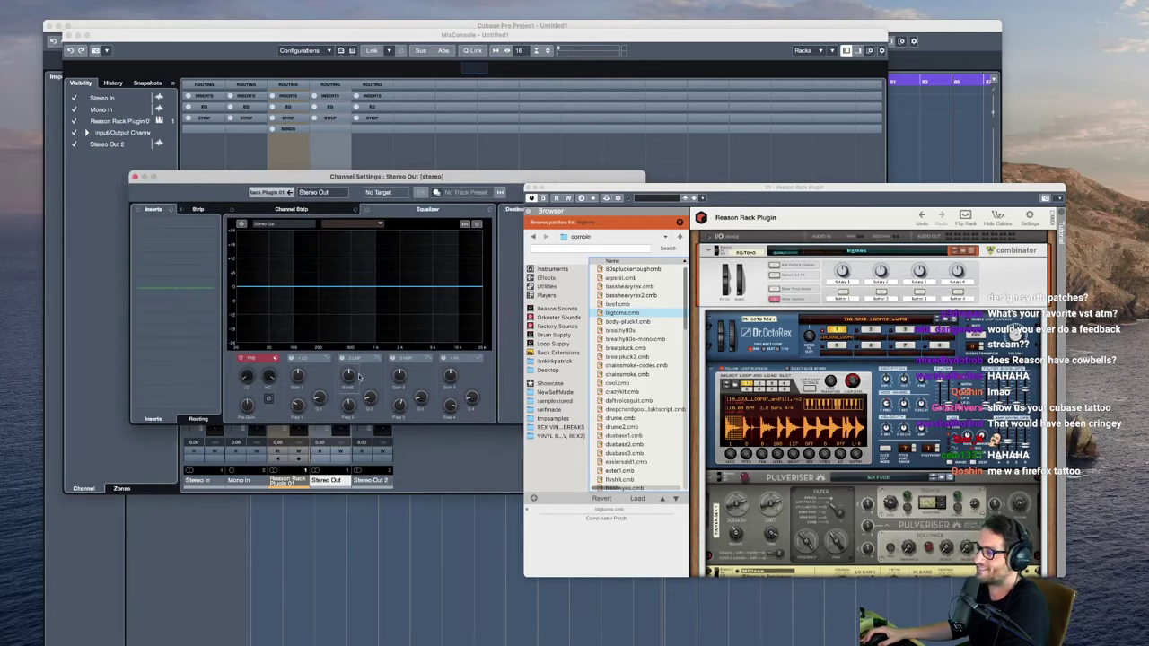
click(171, 210)
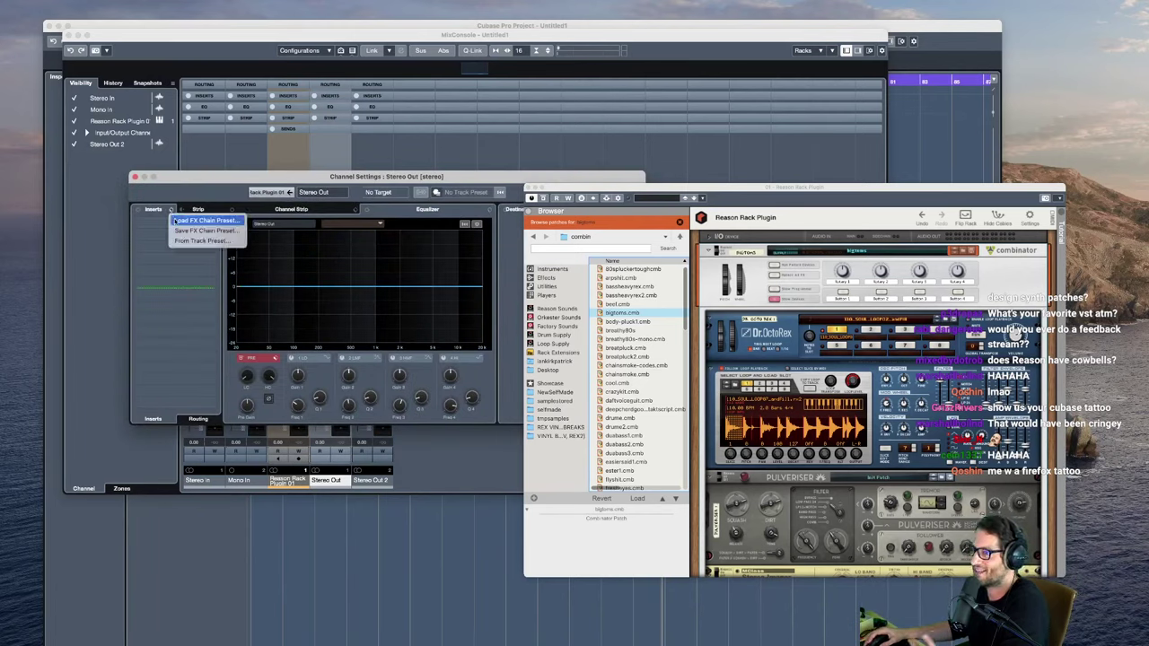
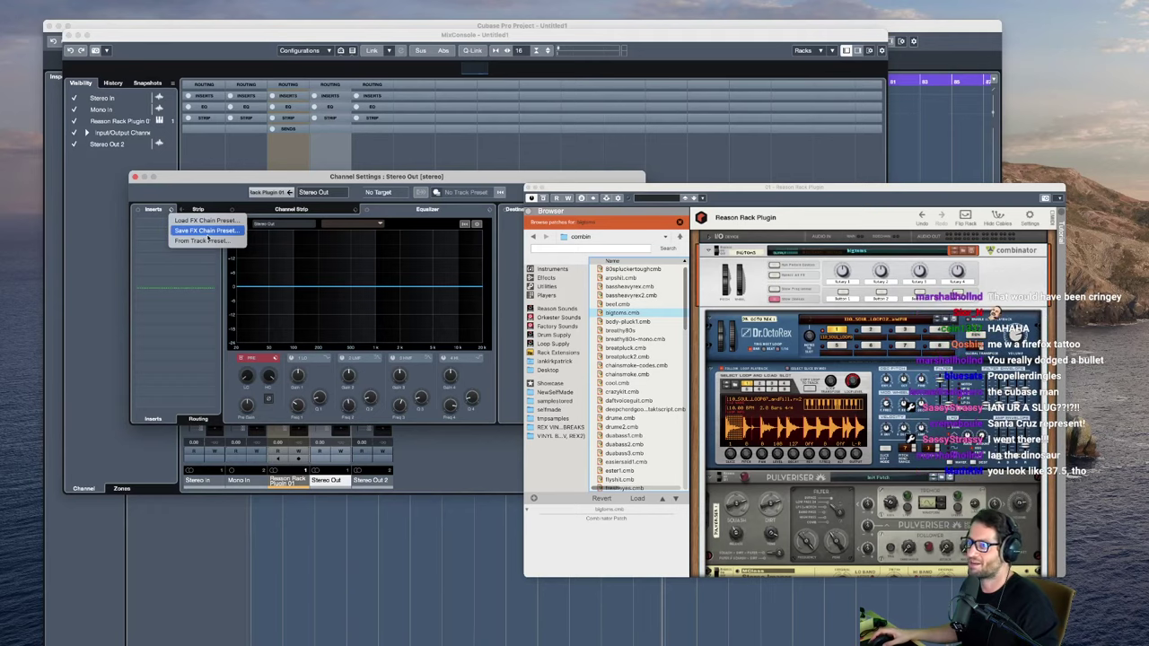
click(205, 220)
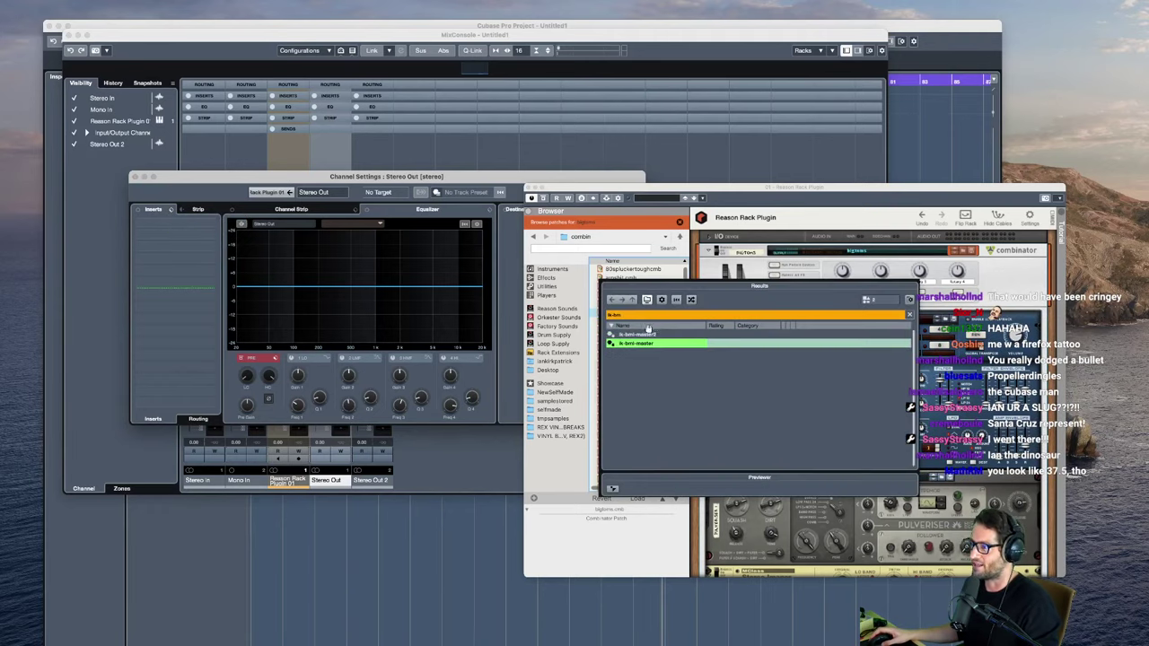
double_click(631, 345)
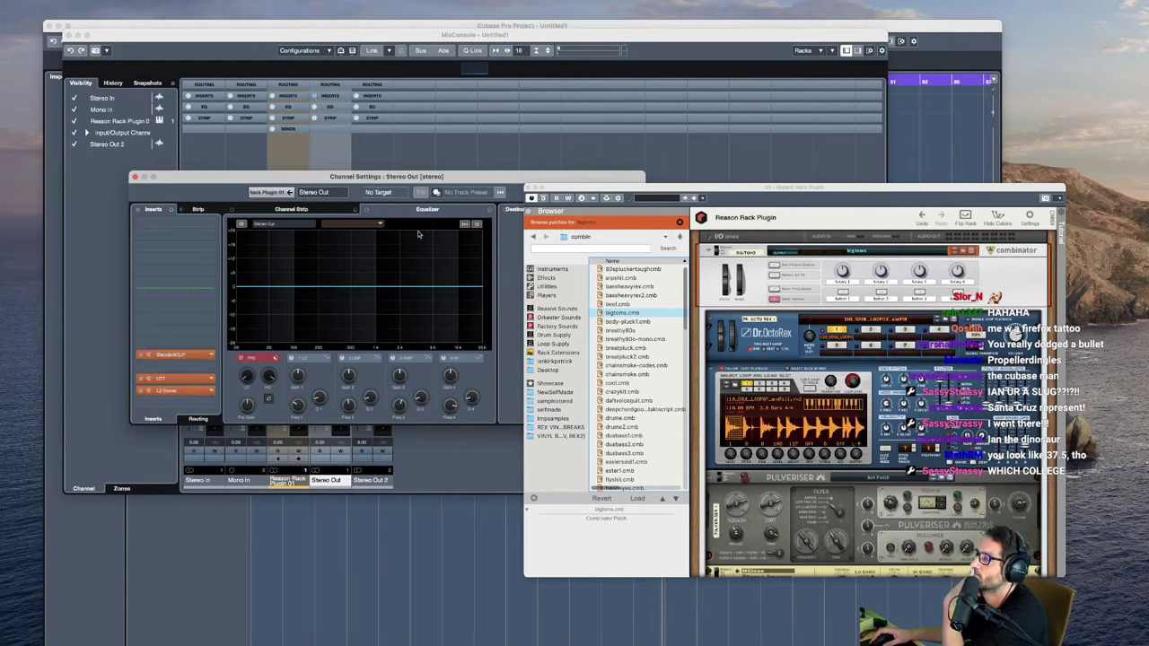
Step: Deactivate the StandardCLIP and OTT inserts on the Stereo Out channel and return to the project window
drag(201, 340, 158, 362)
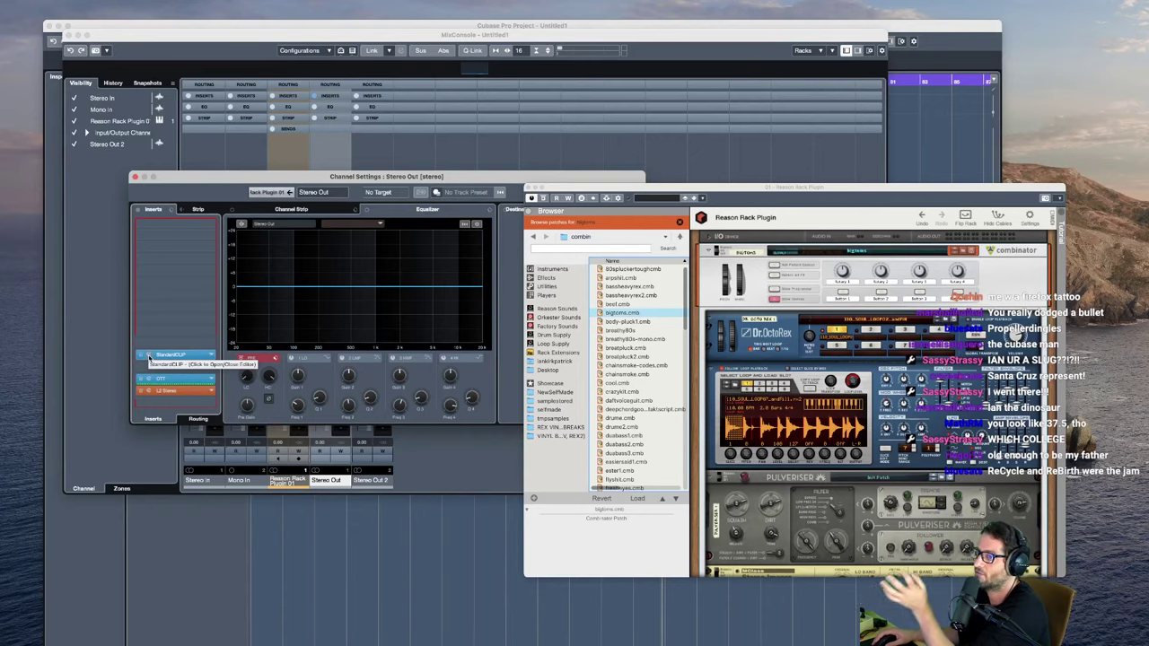
click(142, 355)
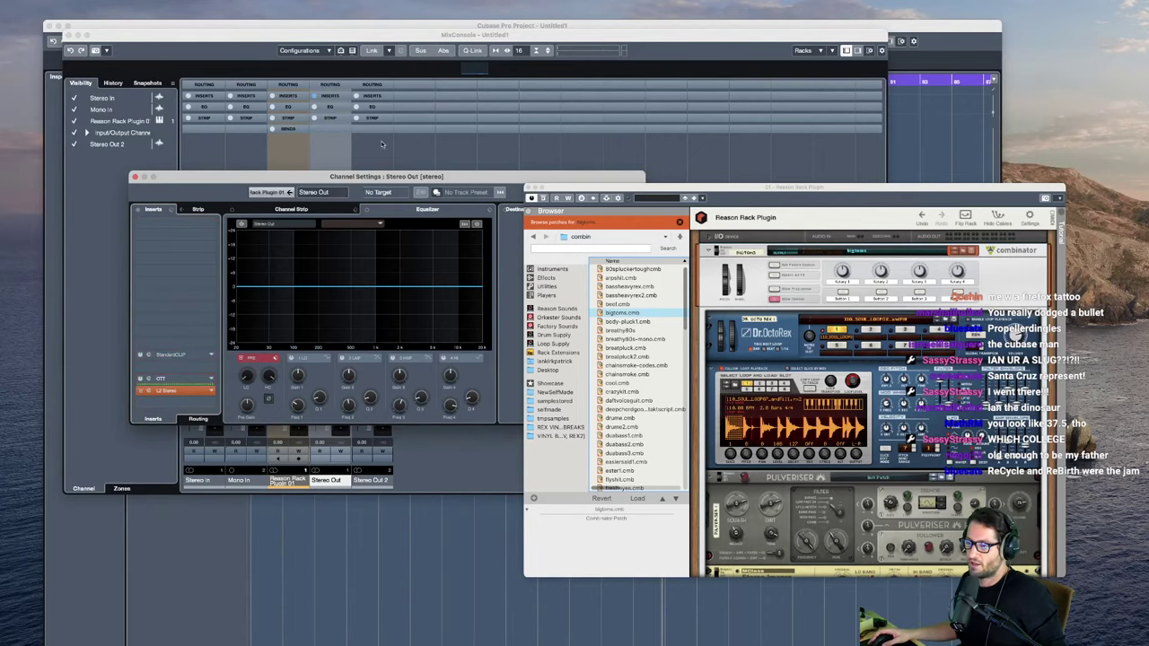
click(200, 522)
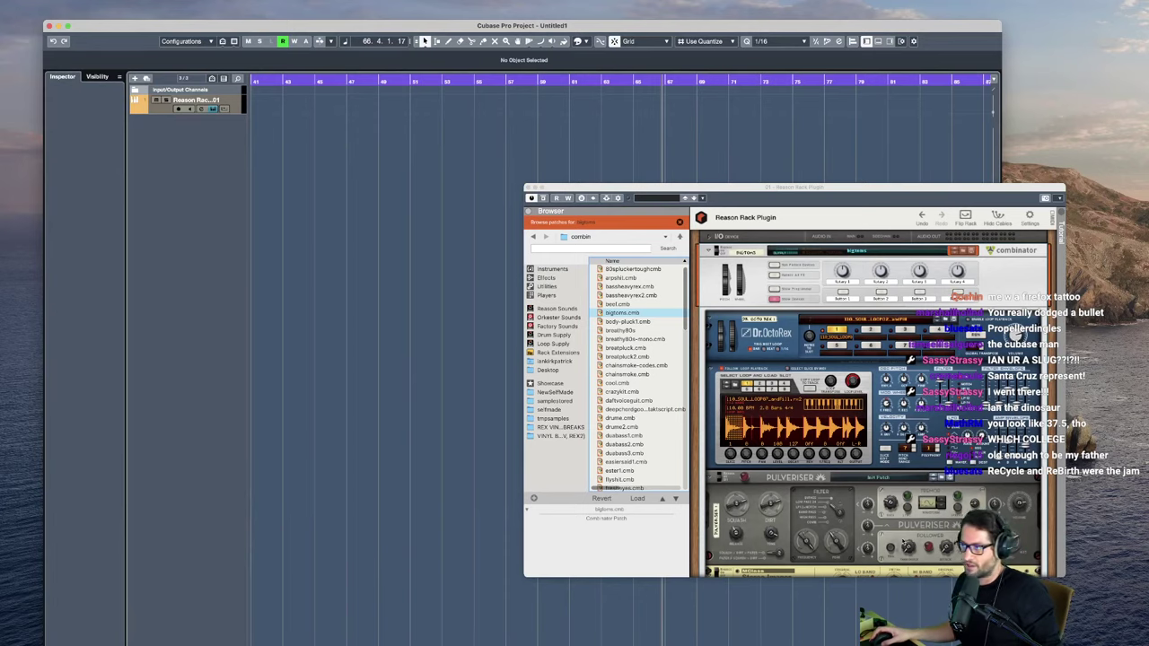
Step: Move the rack window over the project, make the Reason Rack track taller and turn on its monitoring
drag(718, 189, 660, 104)
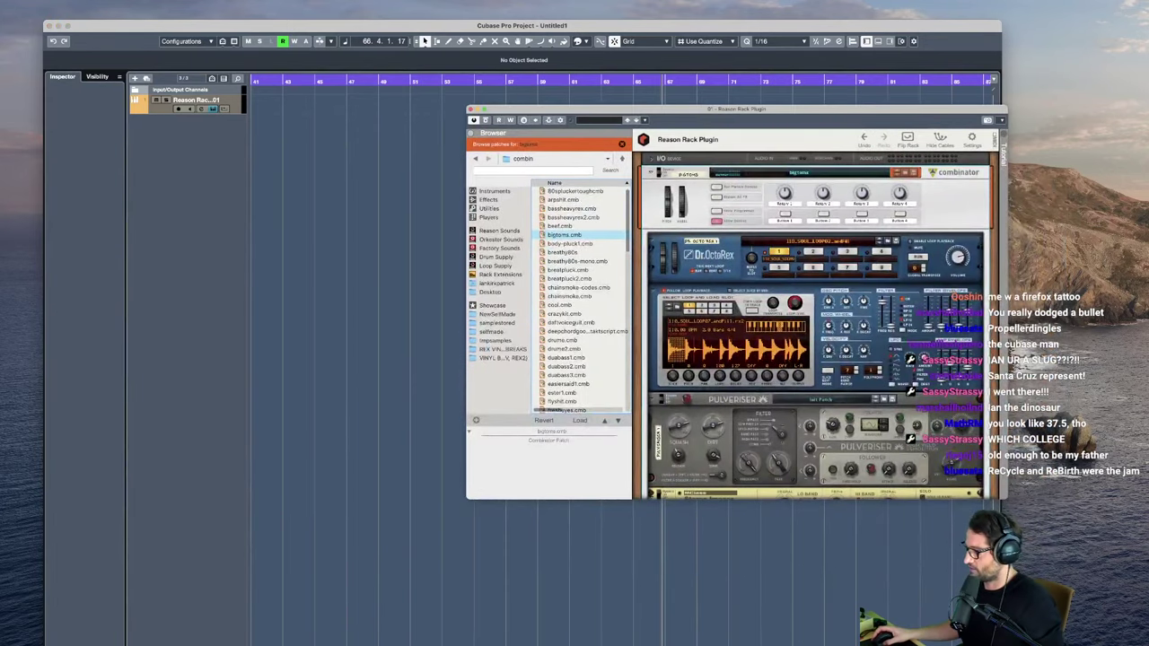
drag(189, 114, 188, 188)
scroll(298, 149, up, 4)
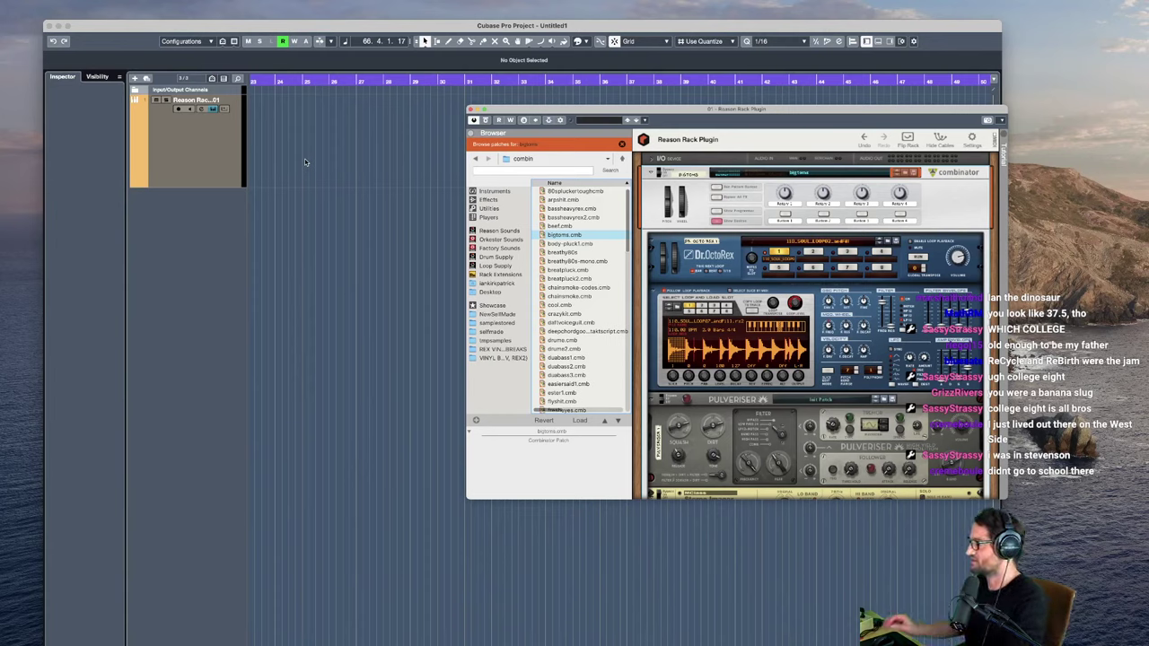
click(199, 101)
click(189, 108)
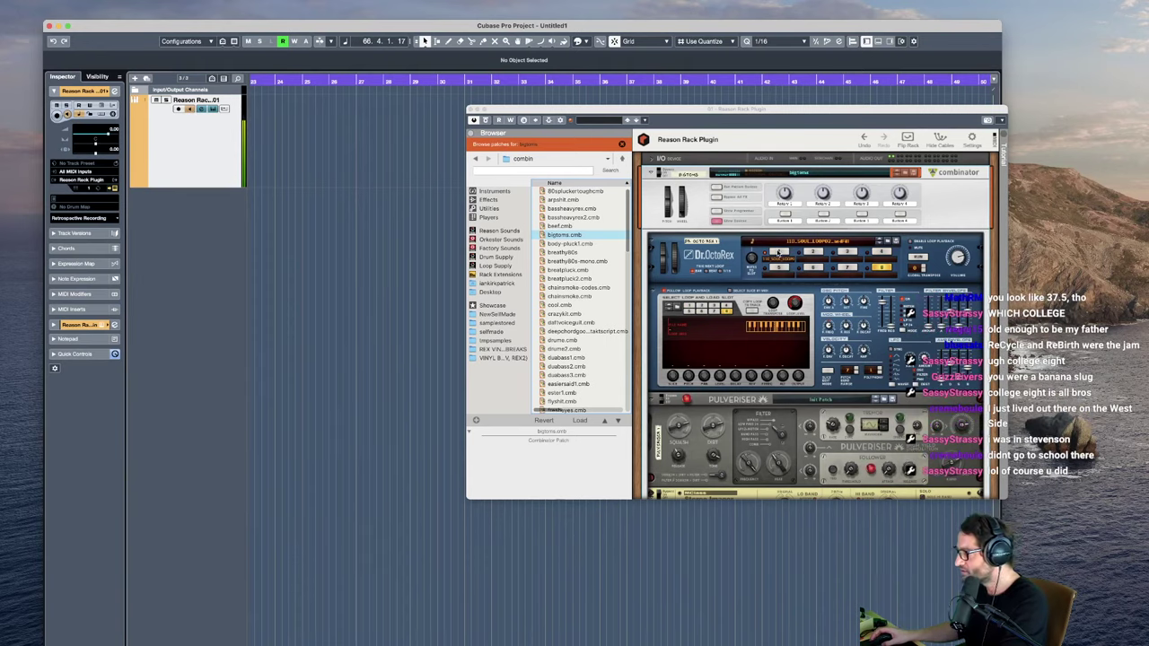
Step: Load the Combinator patch breathy80s-mono.cmb and enlarge the rack window to show its whole device chain
click(637, 384)
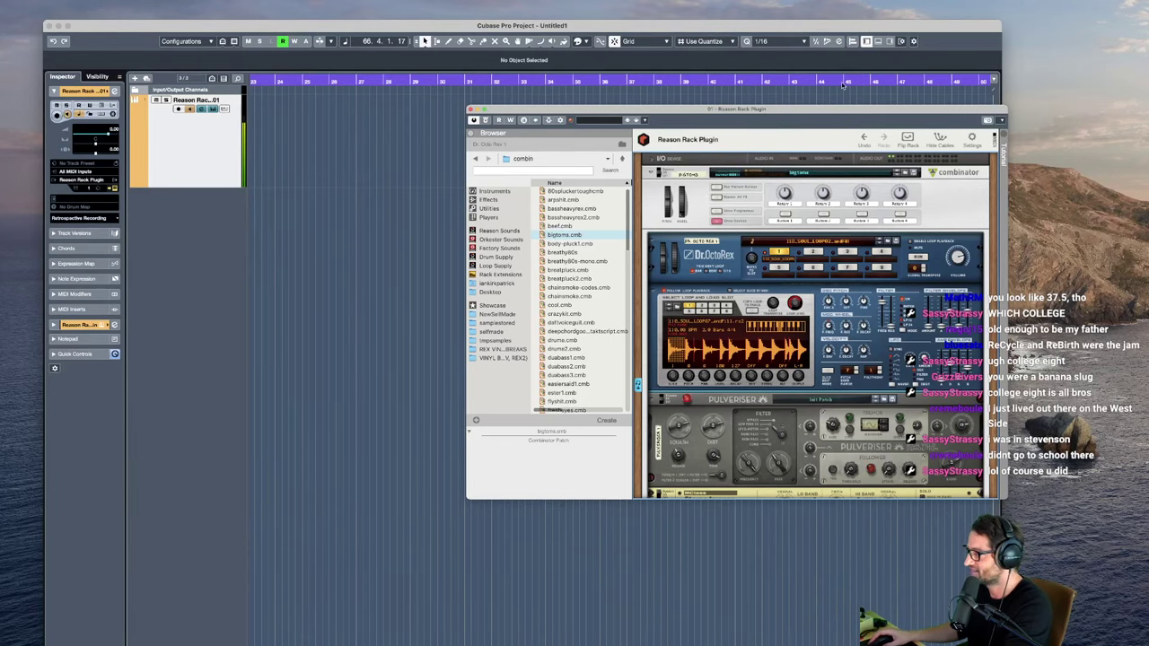
drag(748, 109, 608, 116)
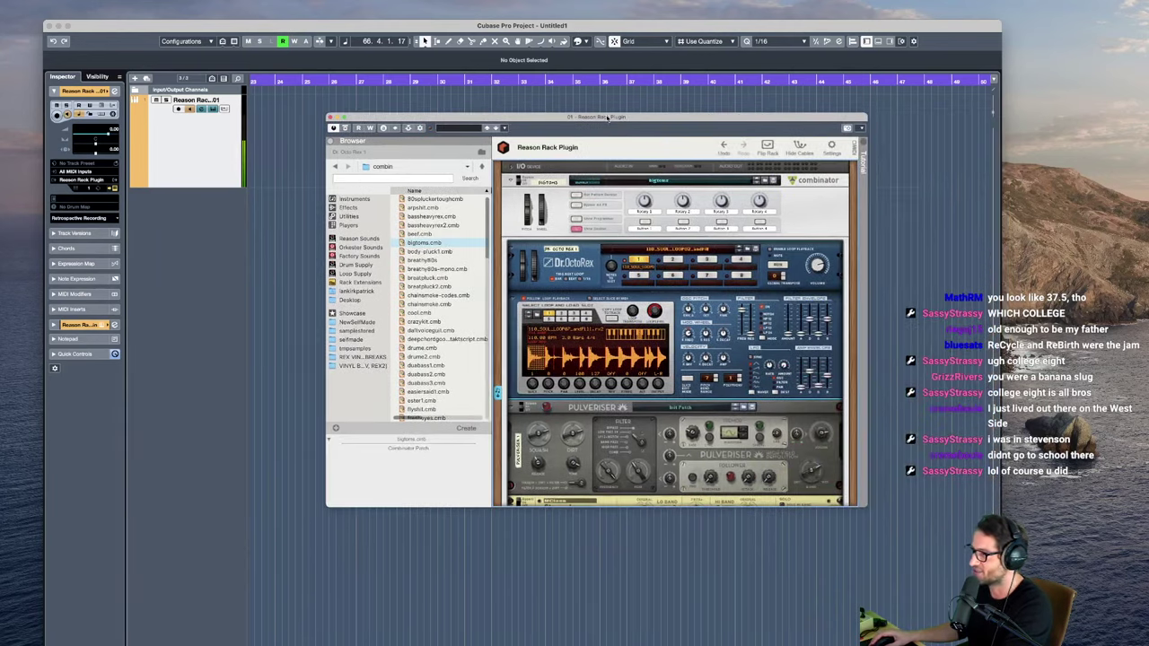
double_click(434, 269)
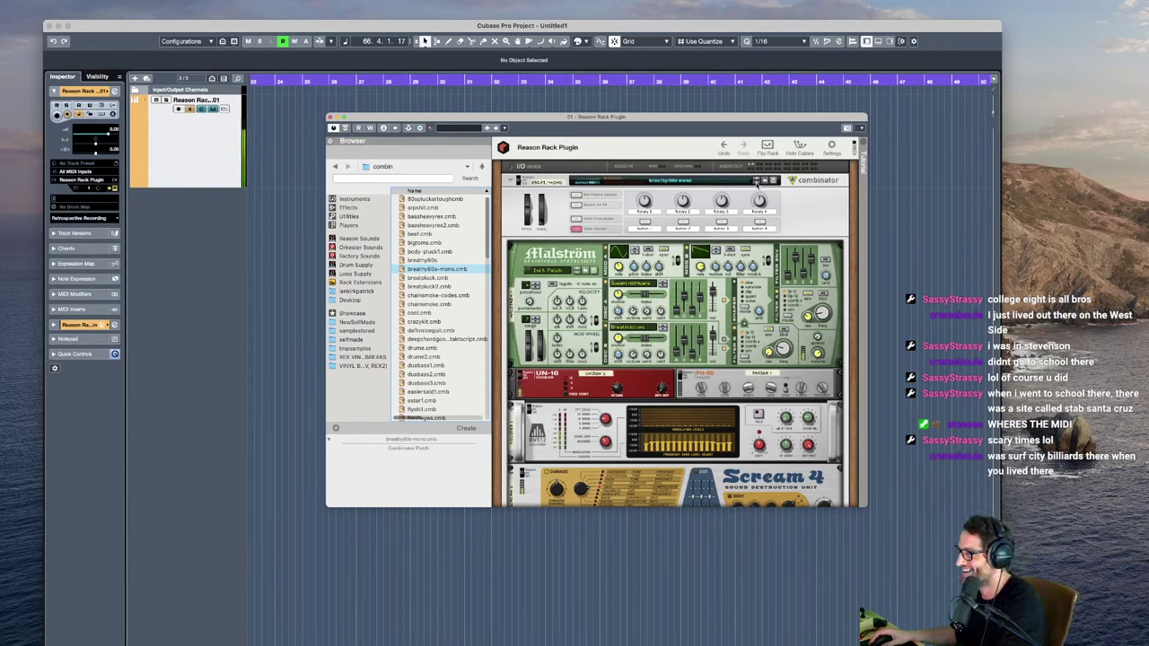
scroll(673, 375, down, 4)
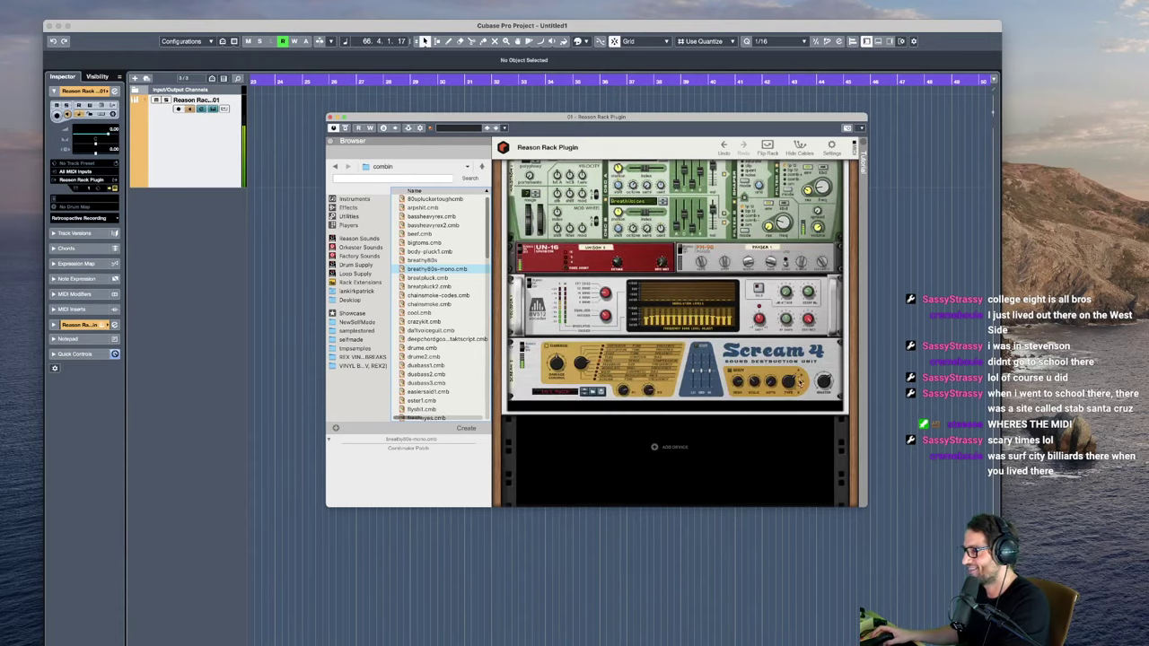
scroll(673, 375, up, 2)
mouse_move(660, 339)
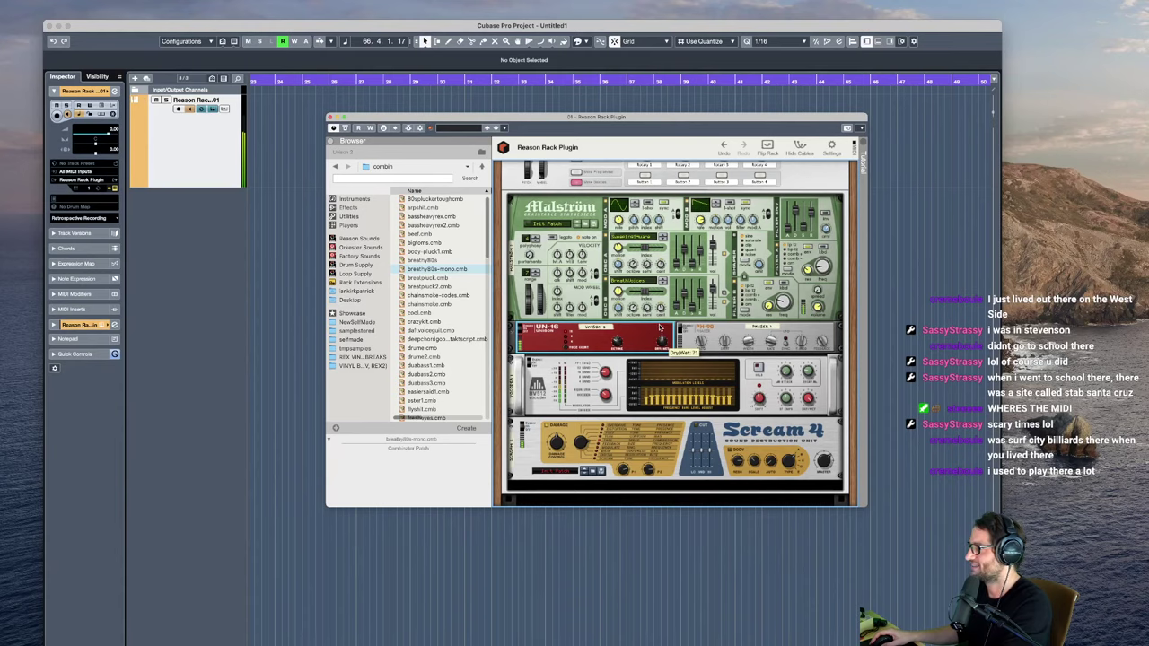
scroll(658, 332, up, 2)
drag(863, 509, 867, 564)
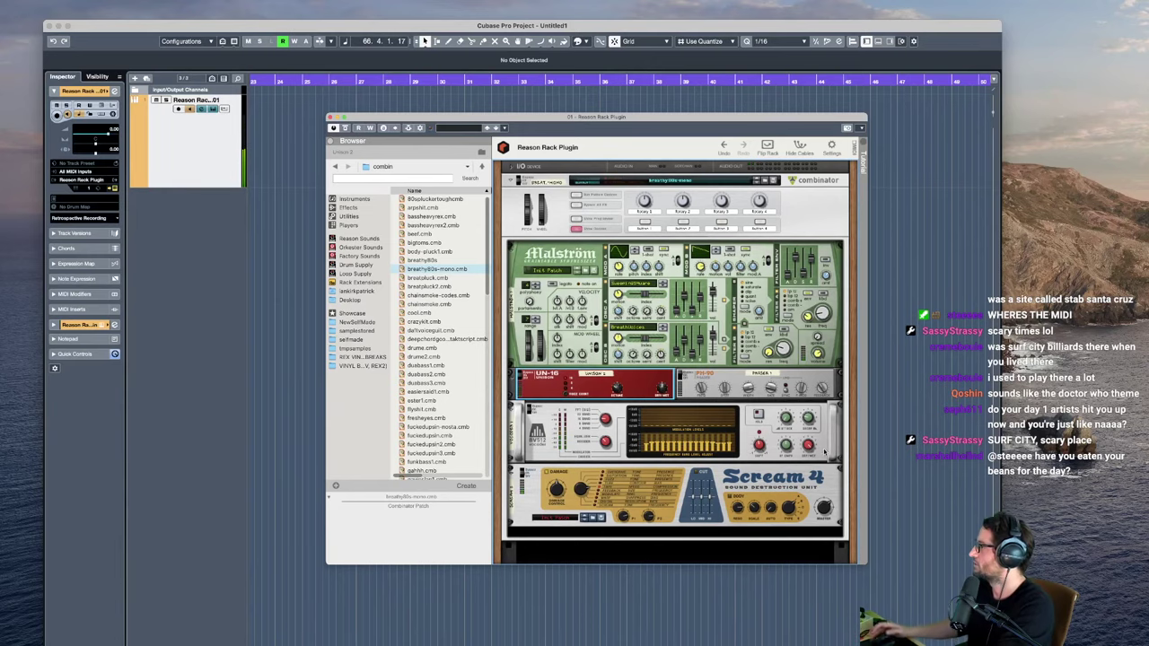
Step: Step back to the Combinator patch body-pluck1 and look through its device chain down to the Scream 4
click(757, 182)
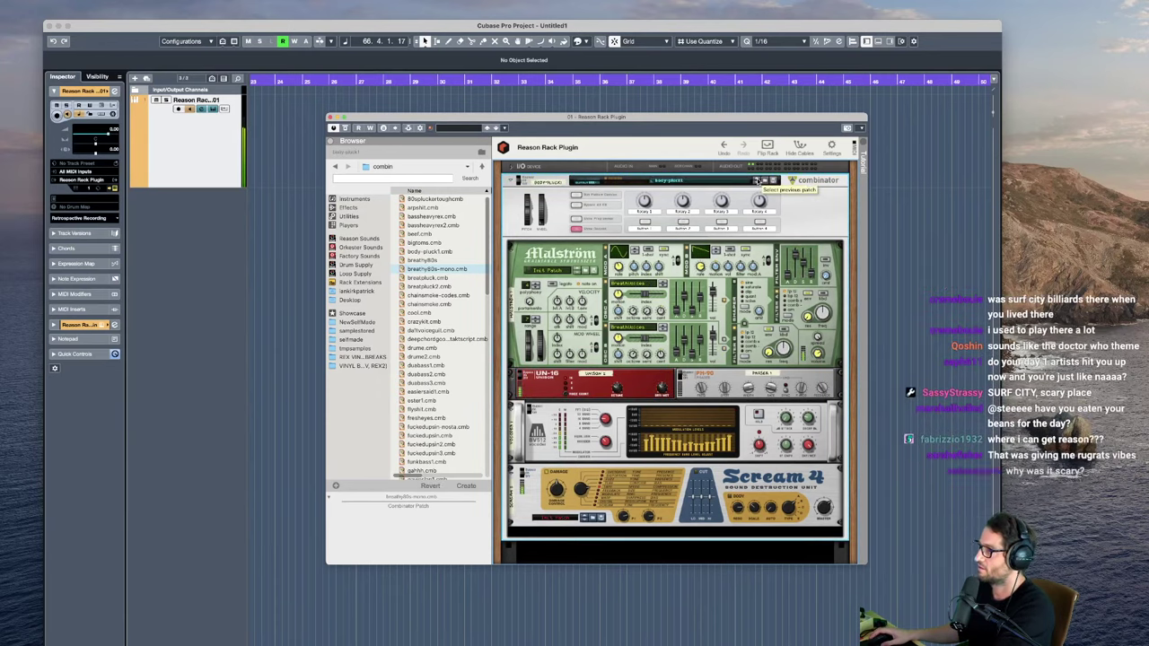
click(757, 183)
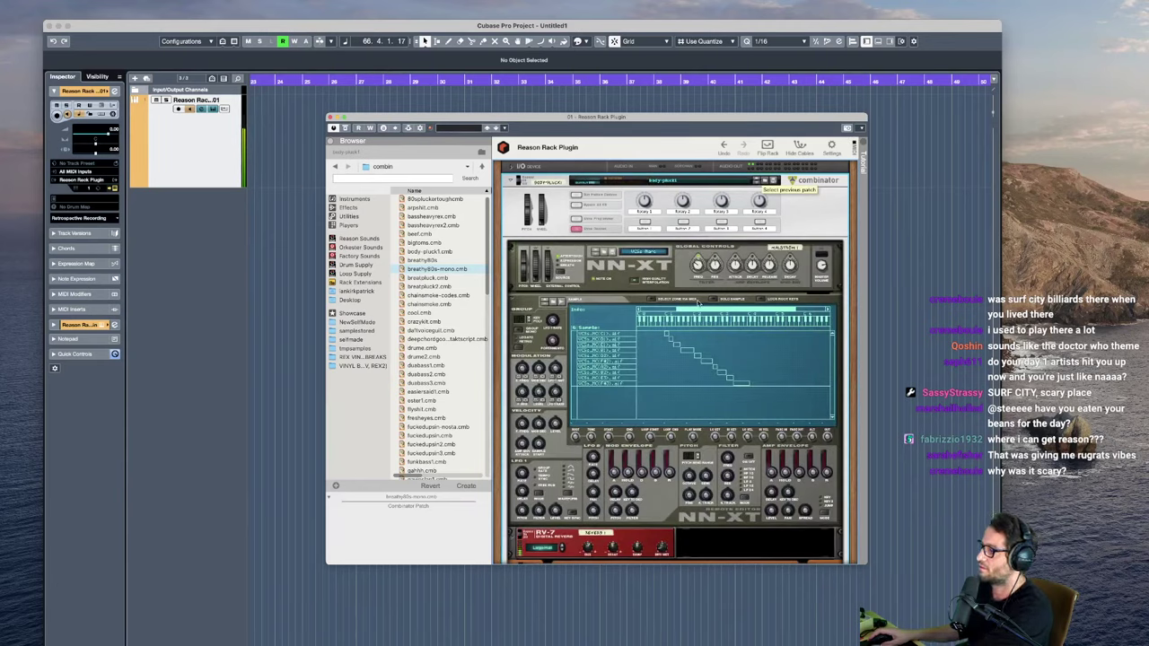
scroll(652, 412, down, 3)
scroll(651, 413, down, 2)
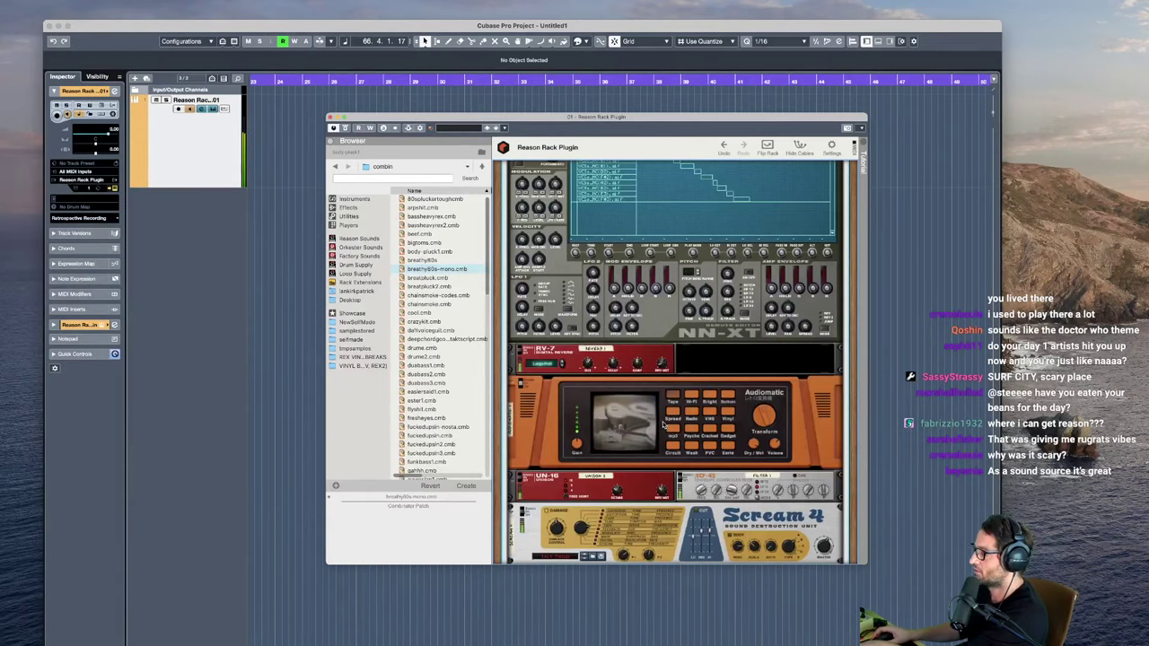
scroll(664, 434, down, 1)
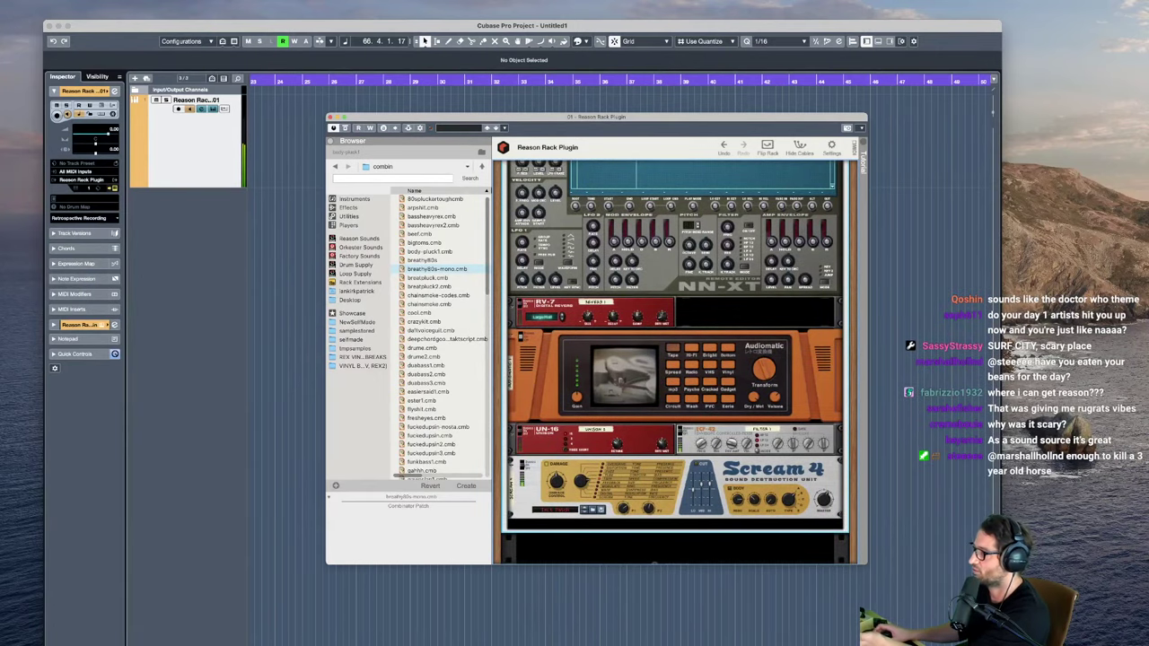
Step: Make the rack window taller and move it up to show the whole body-pluck1 device chain
drag(862, 565, 863, 643)
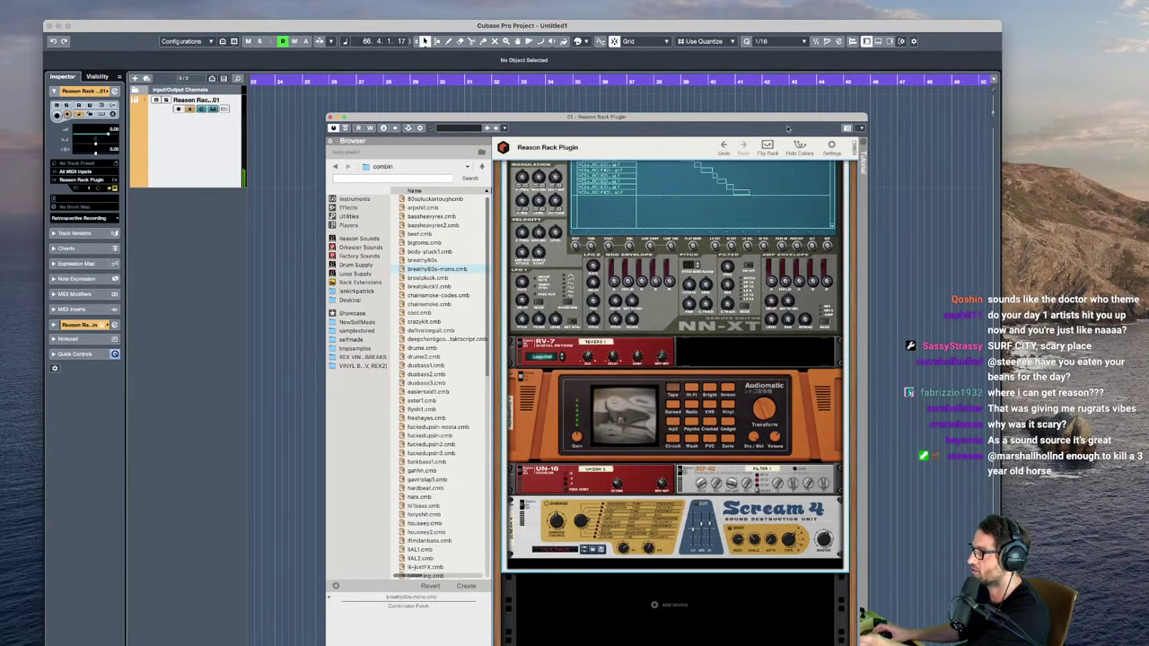
drag(791, 128, 776, 47)
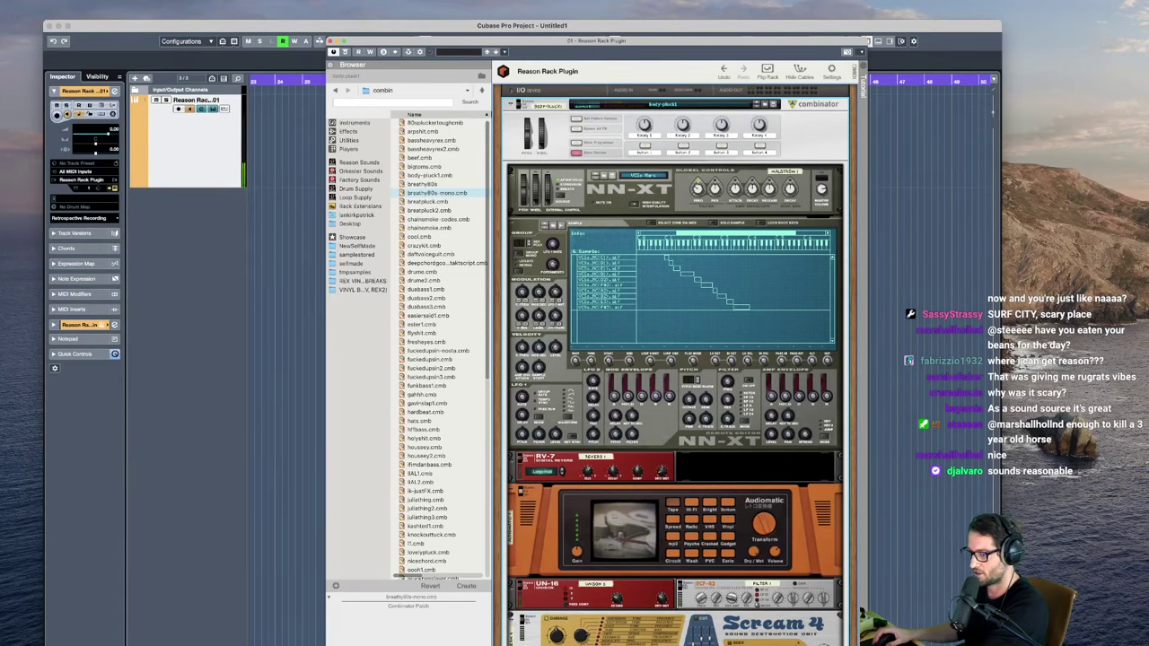
Step: Switch to the Twitch Stream Manager in the browser, move its window fully into view and minimize it
key(super+Tab)
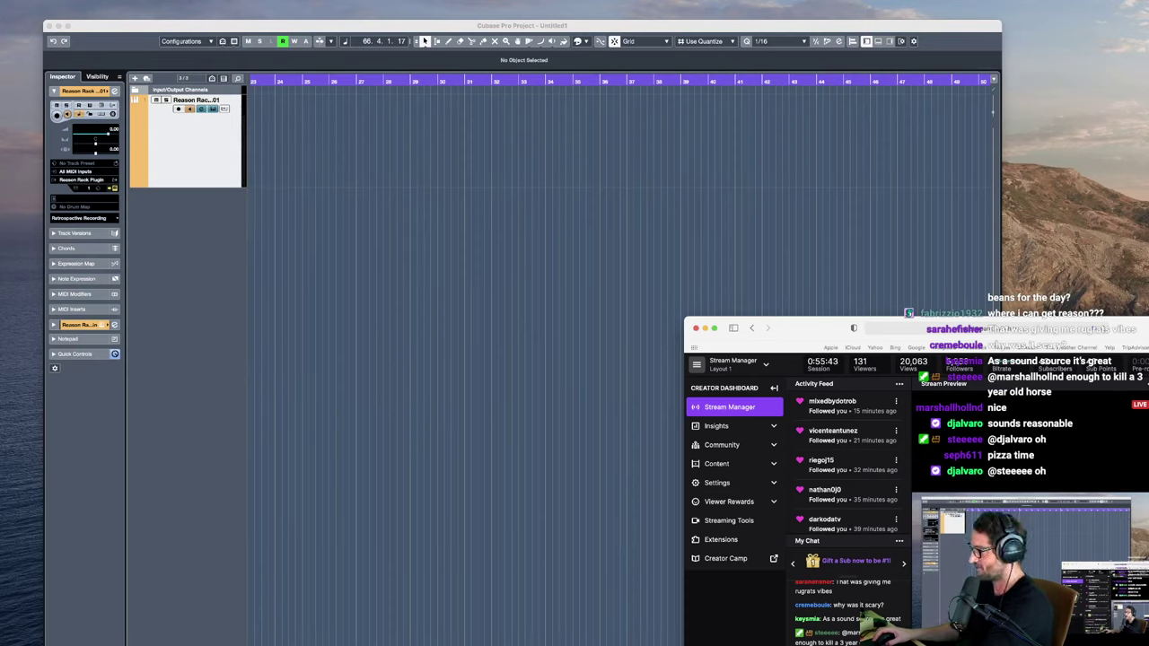
drag(775, 333, 554, 94)
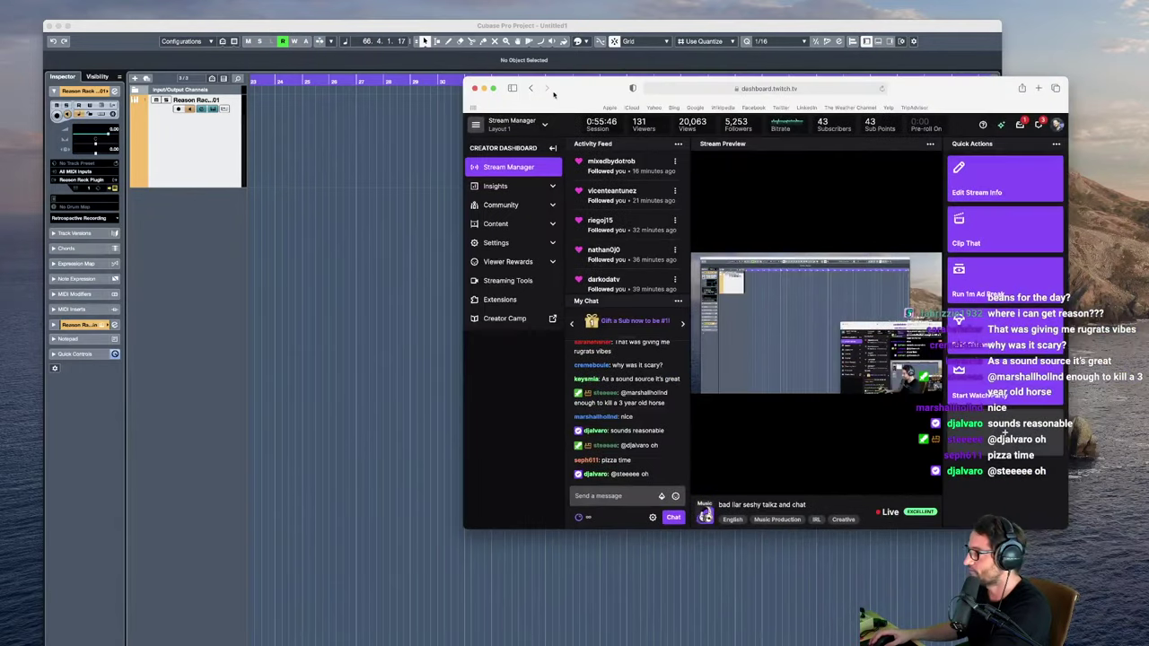
click(484, 87)
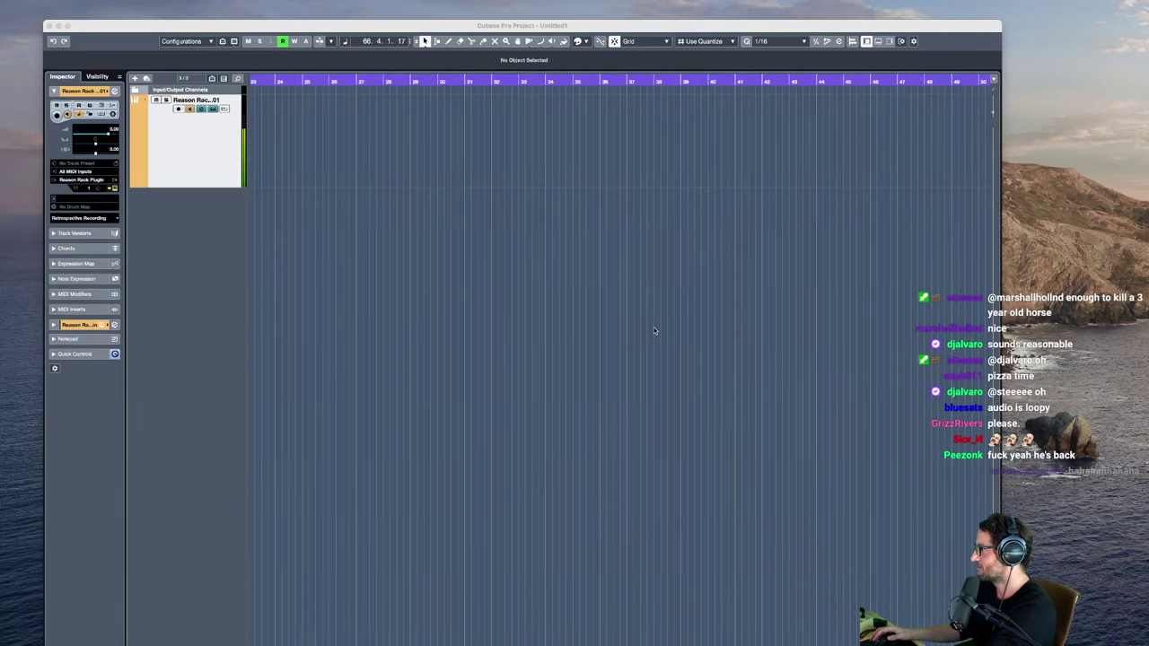
Step: Reopen the rack window and extend the lowest sample zone in the NN-XT key map down to lower keys
key(e)
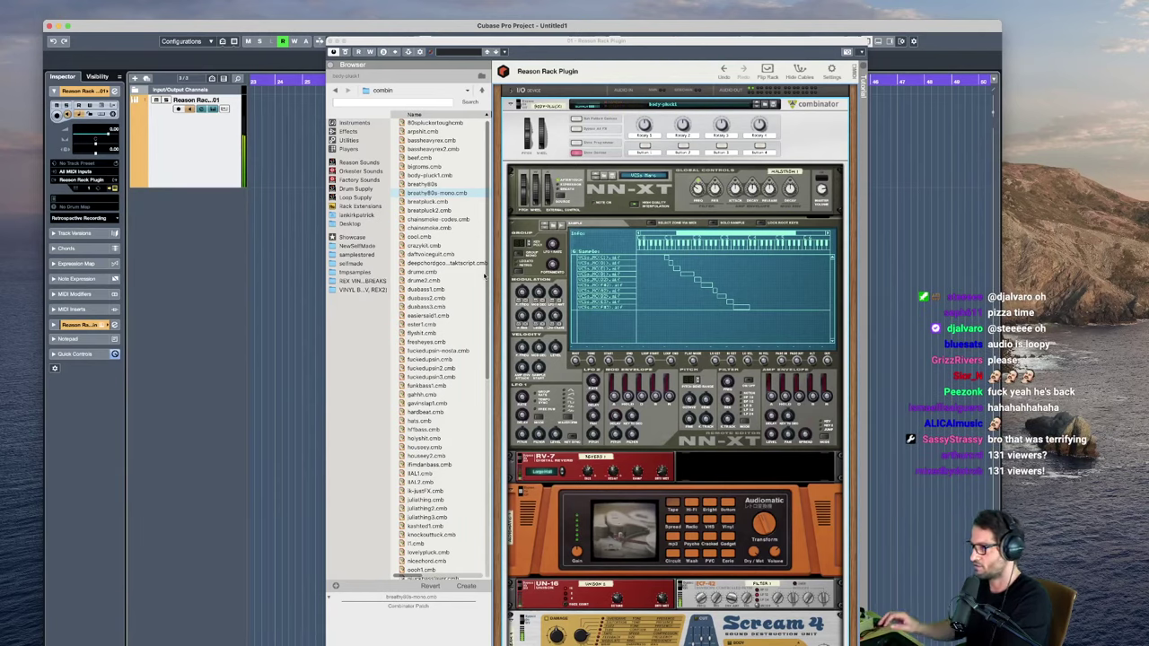
click(666, 259)
drag(666, 258, 642, 261)
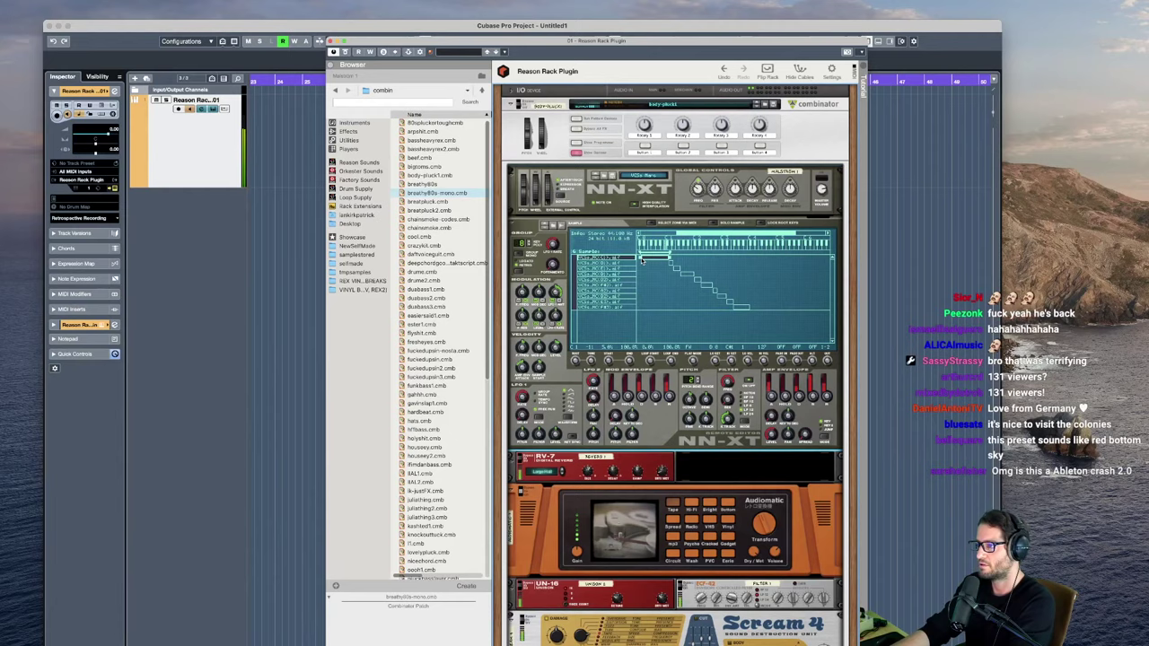
Step: Load the Combinator patch crazykit.cmb and select loop slot 1 in its Dr. OctoRex
click(423, 245)
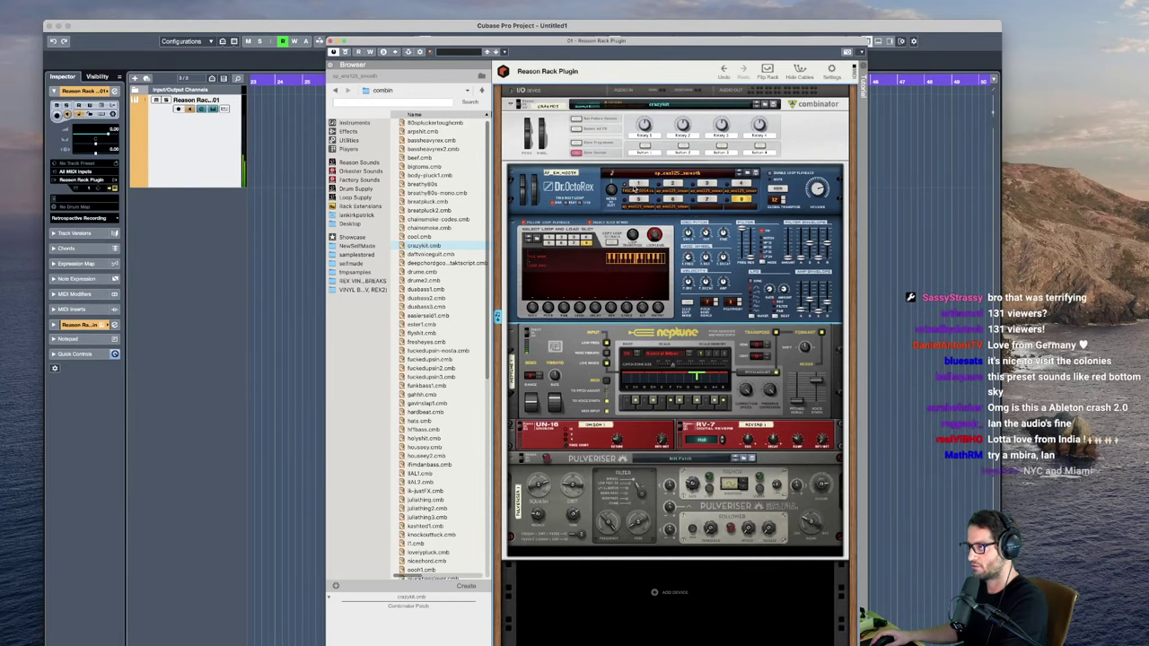
click(635, 184)
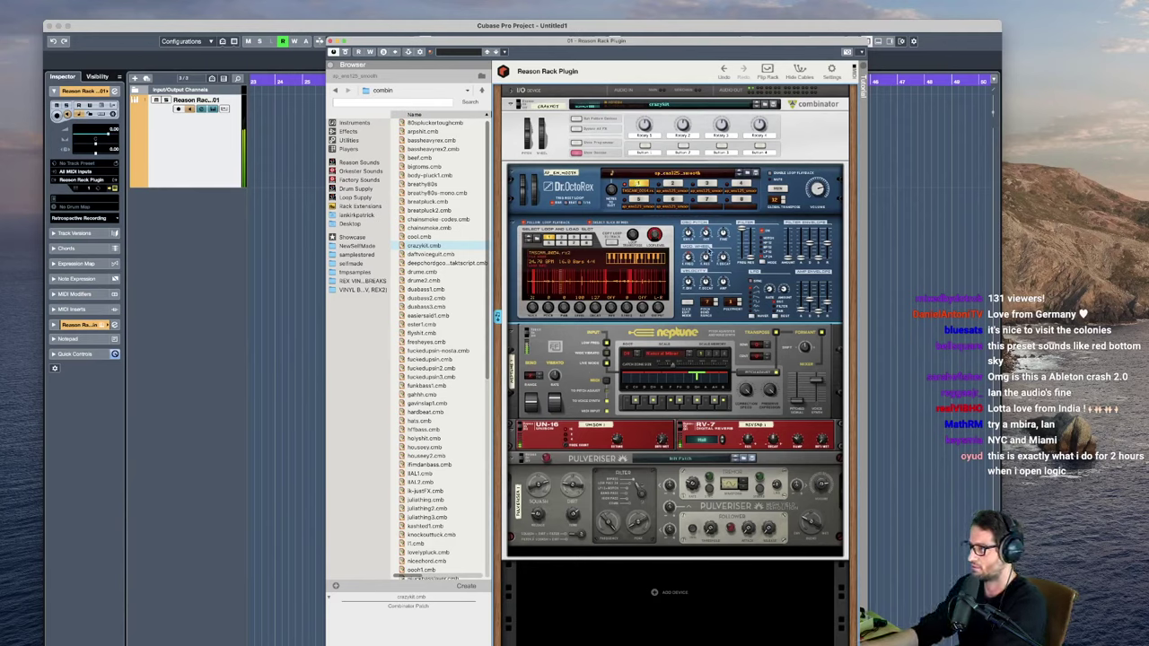
drag(400, 245, 613, 146)
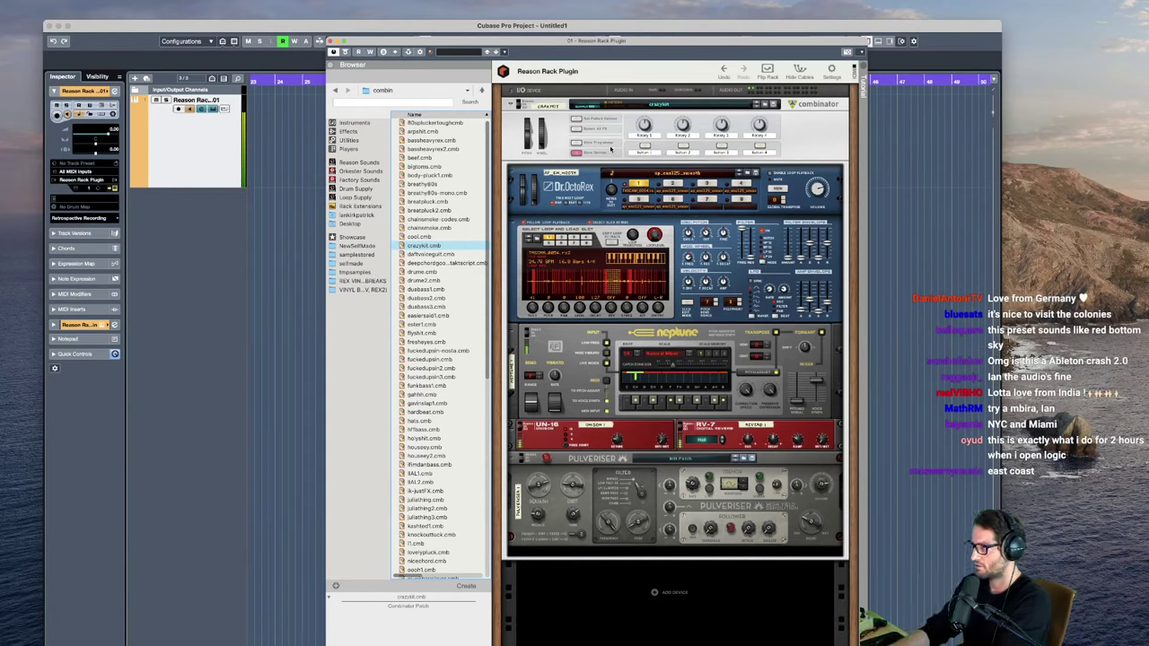
Step: Audition the Combinator patches cool.cmb, beef.cmb and fresheyes.cmb one after another
click(419, 237)
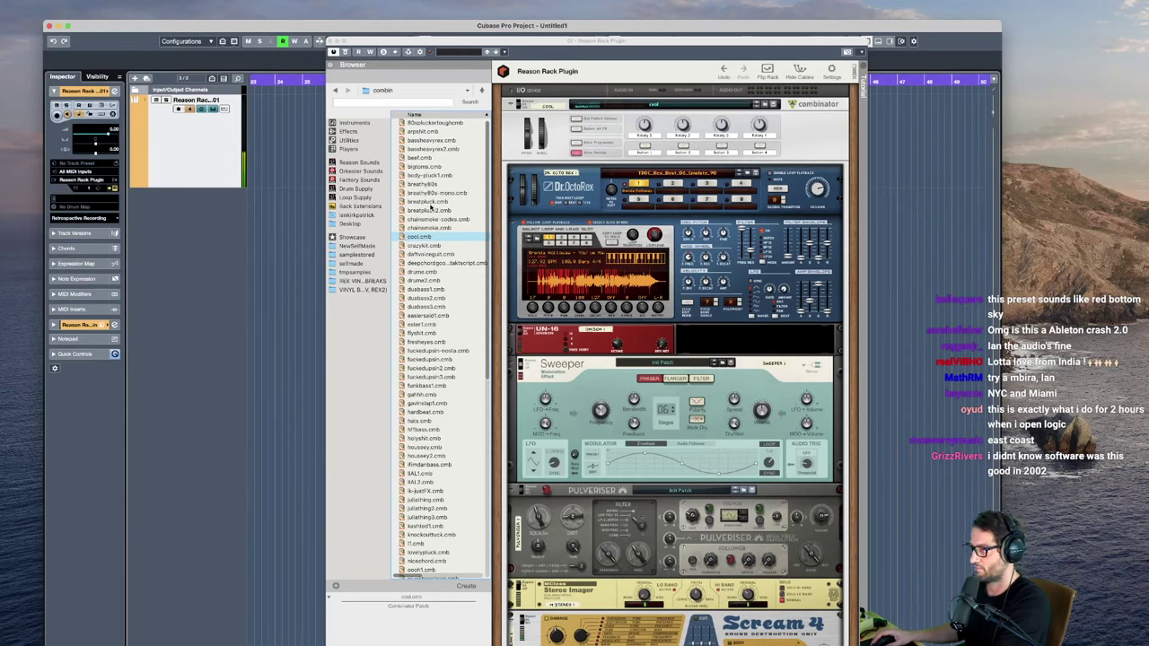
click(419, 158)
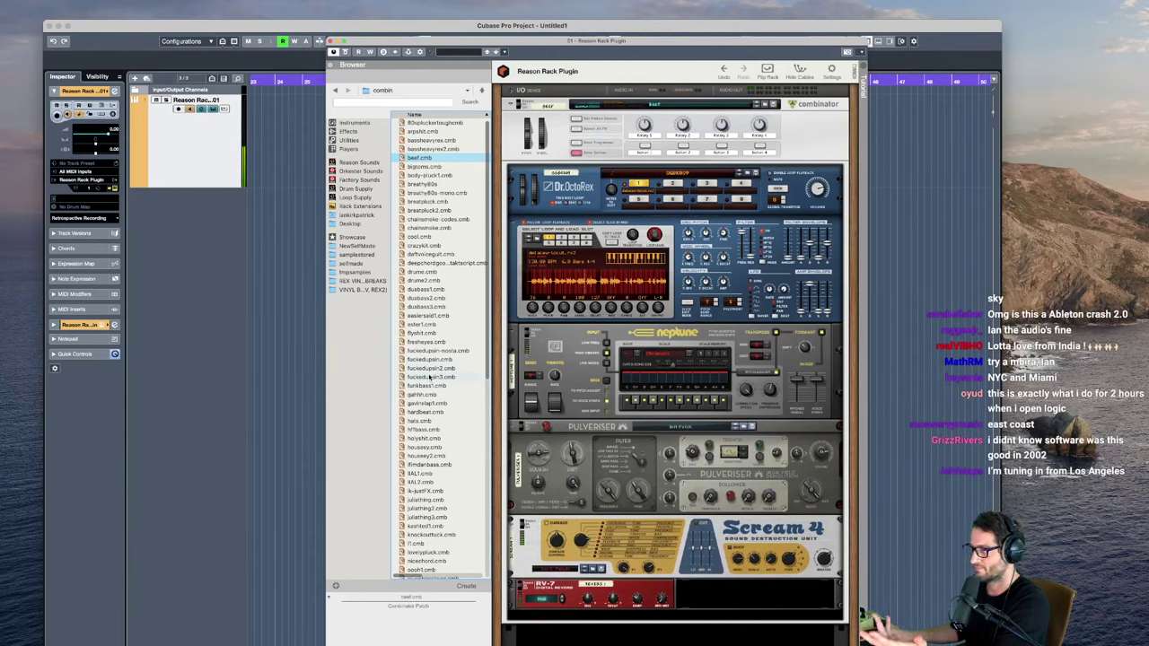
click(429, 342)
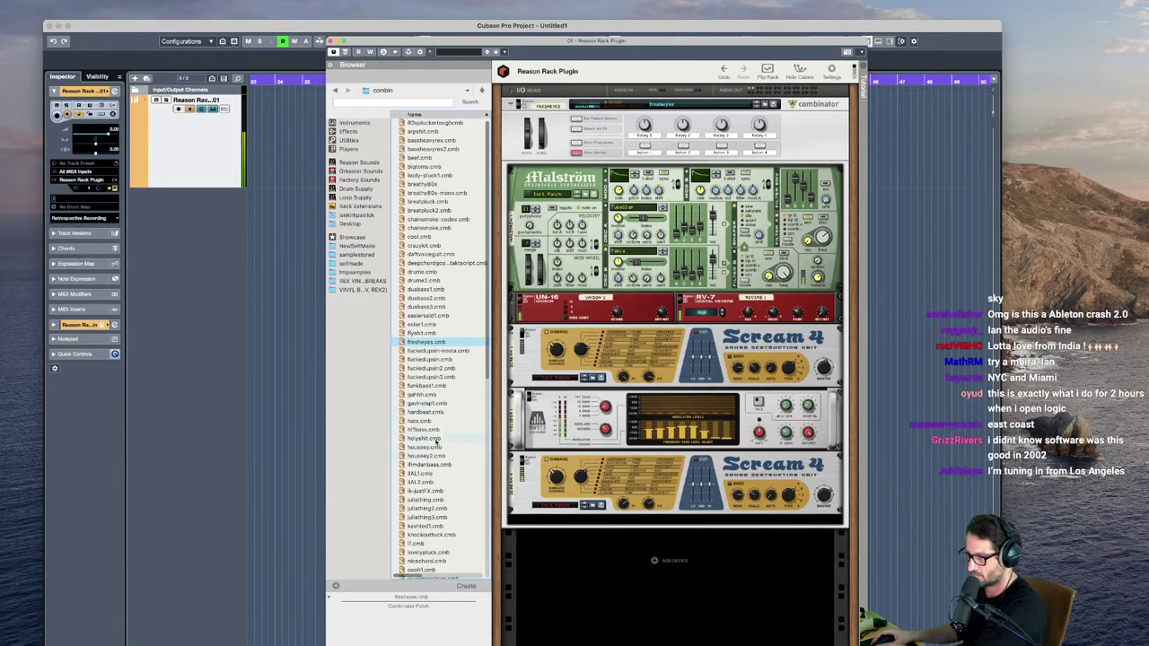
Step: Audition the Combinator patches hardbeat.cmb and holyshit.cmb and look over the devices of the second one
scroll(431, 422, down, 5)
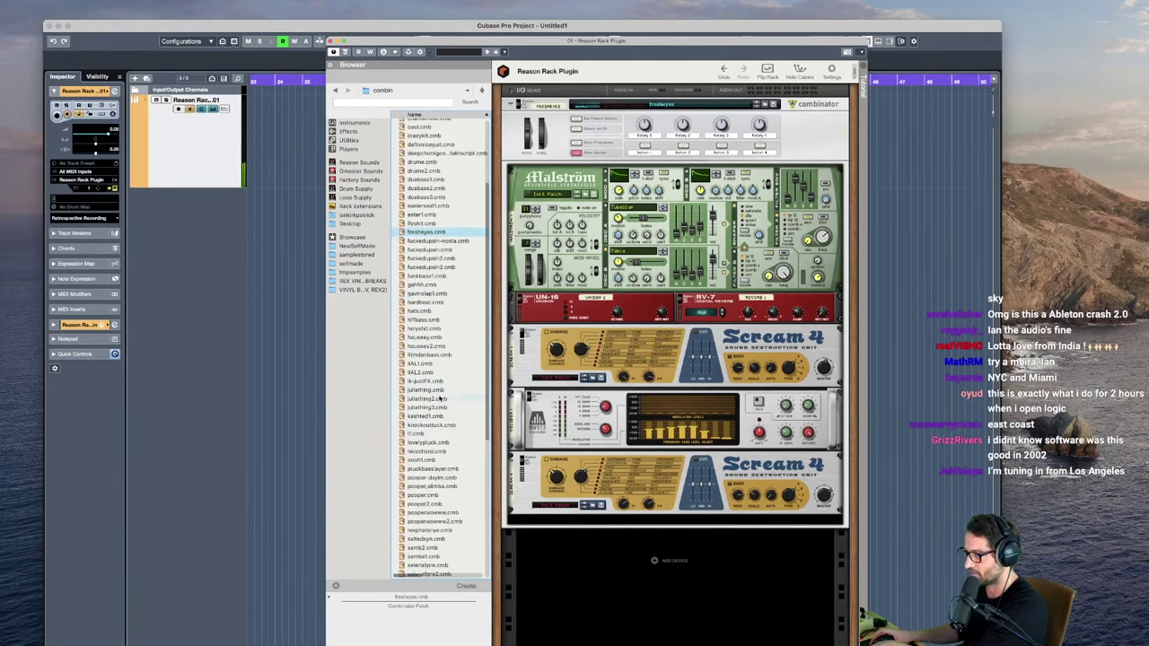
double_click(427, 302)
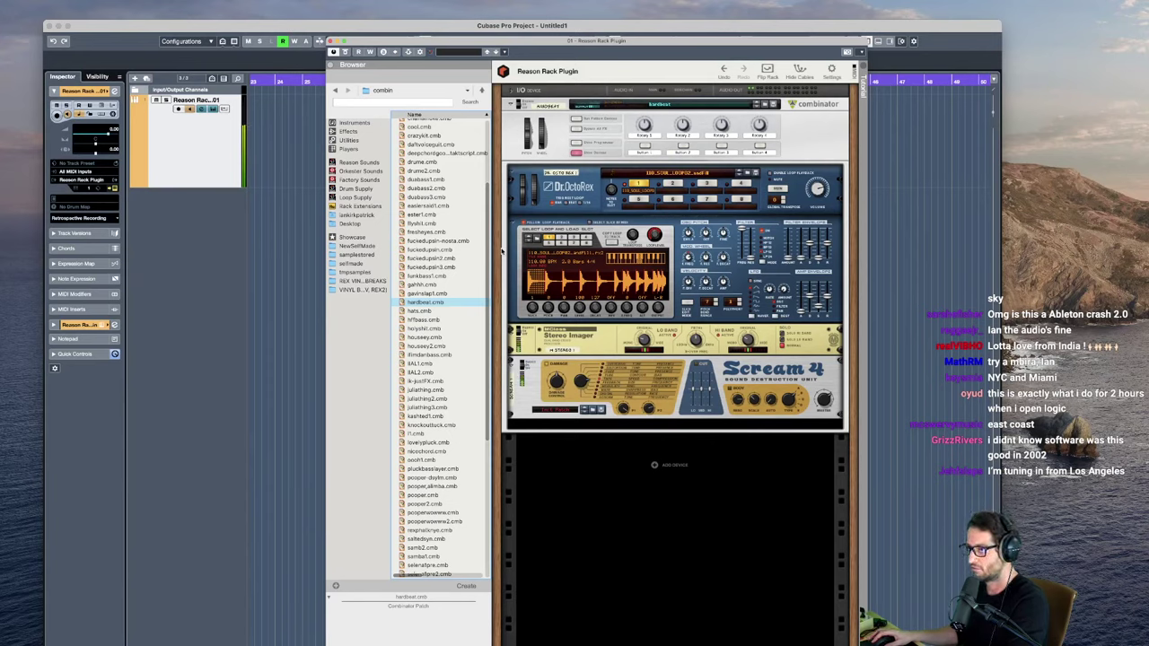
double_click(428, 329)
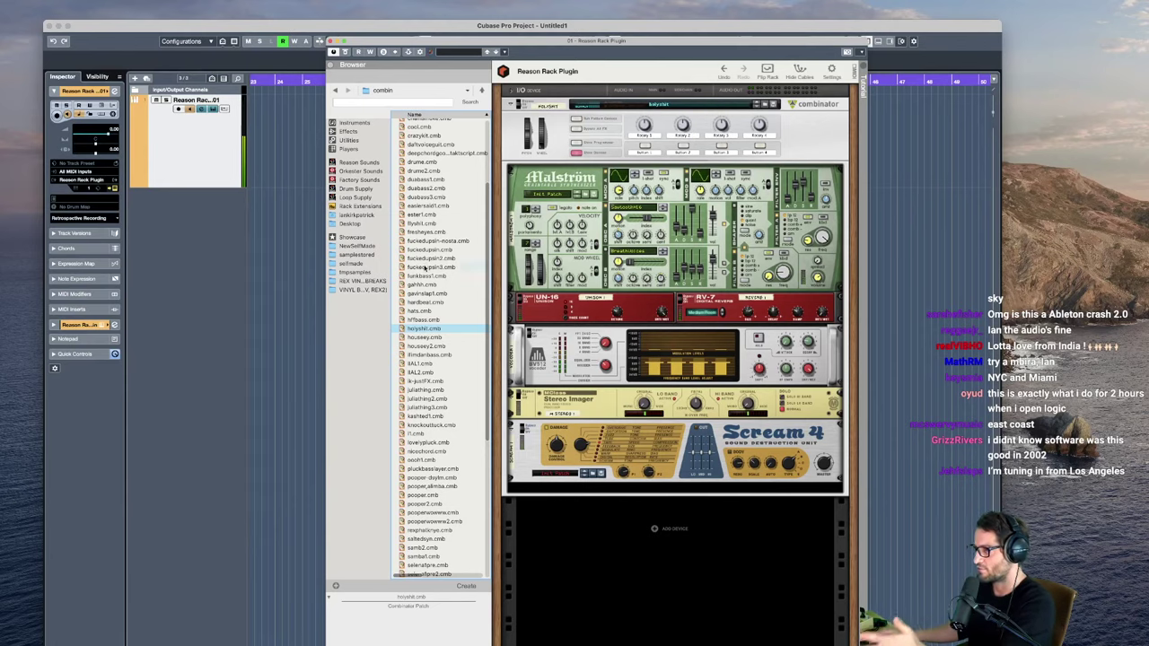
scroll(409, 409, down, 5)
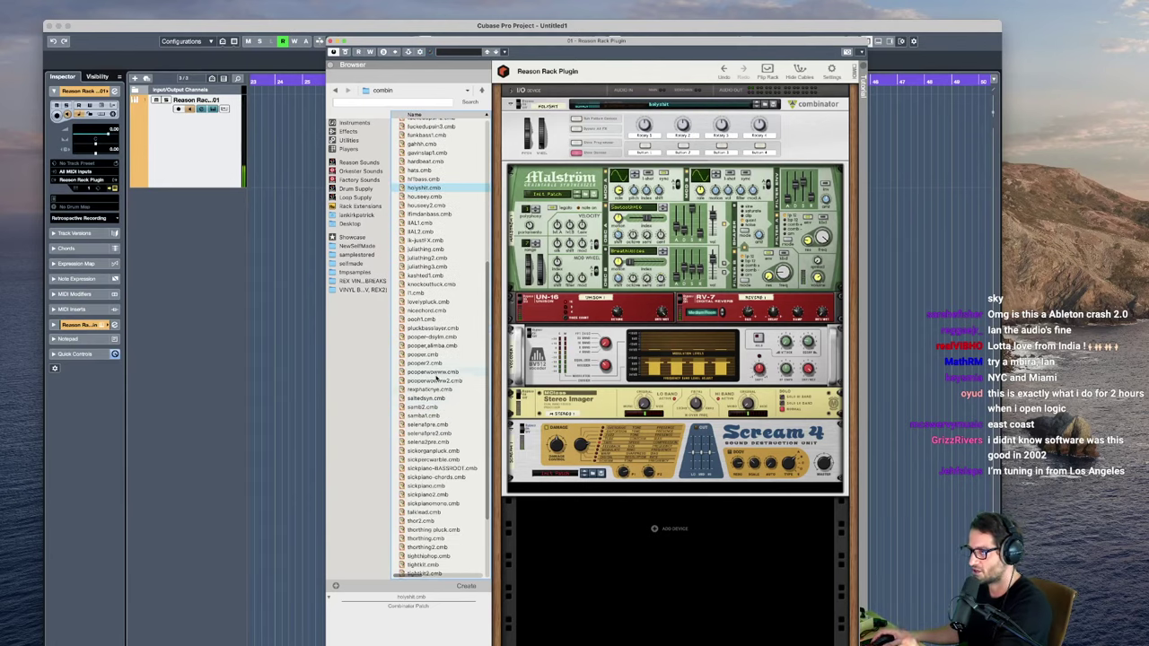
click(141, 31)
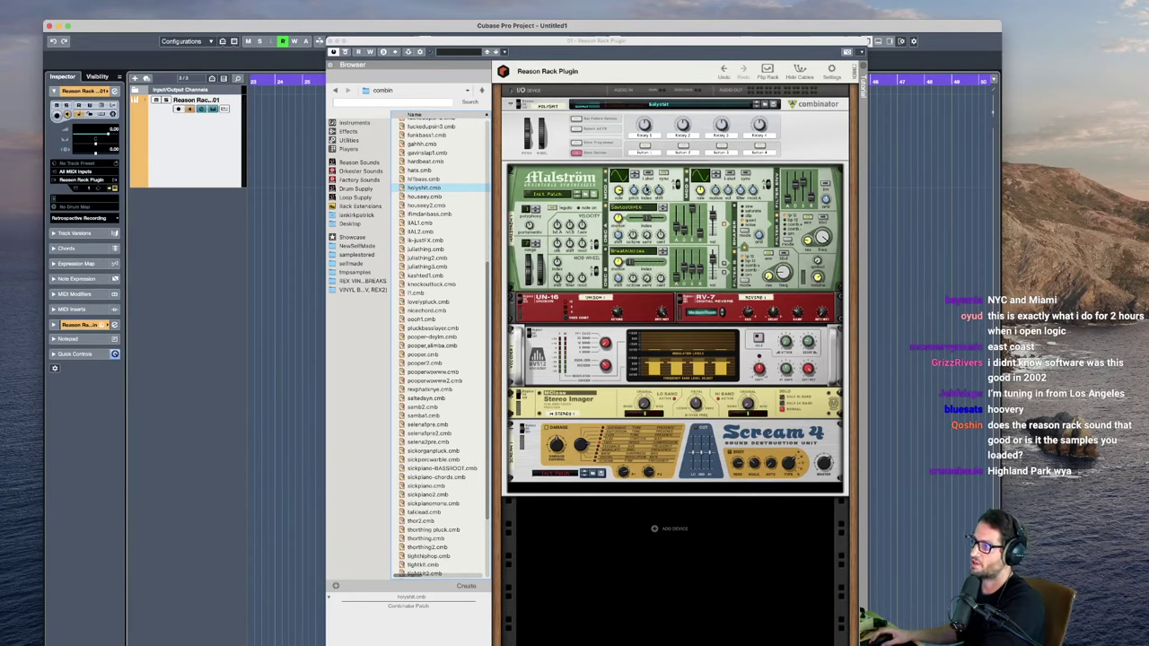
click(548, 187)
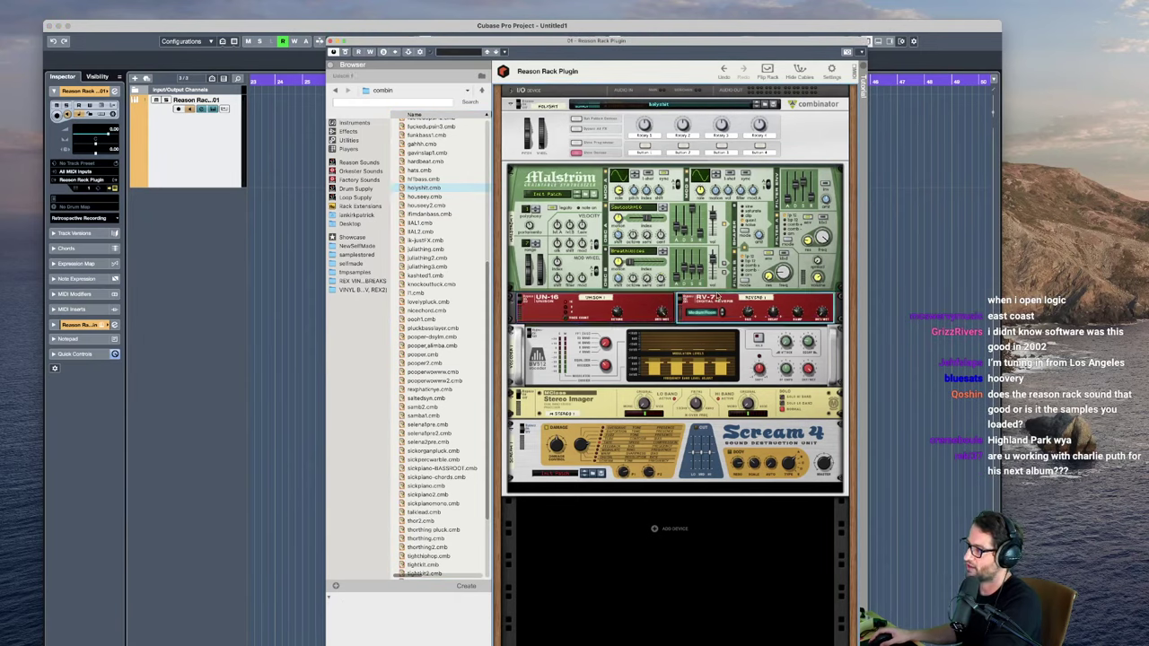
Step: Load the Combinator patch juliething.cmb and bypass the effects below its Dr. OctoRex
click(430, 249)
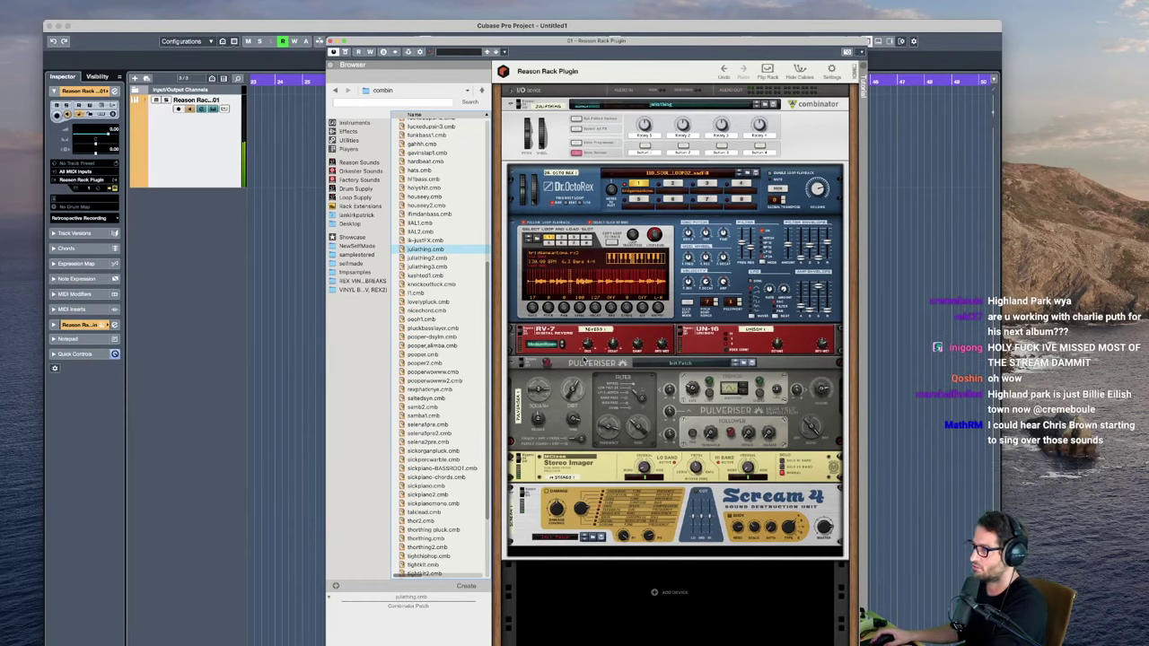
click(539, 340)
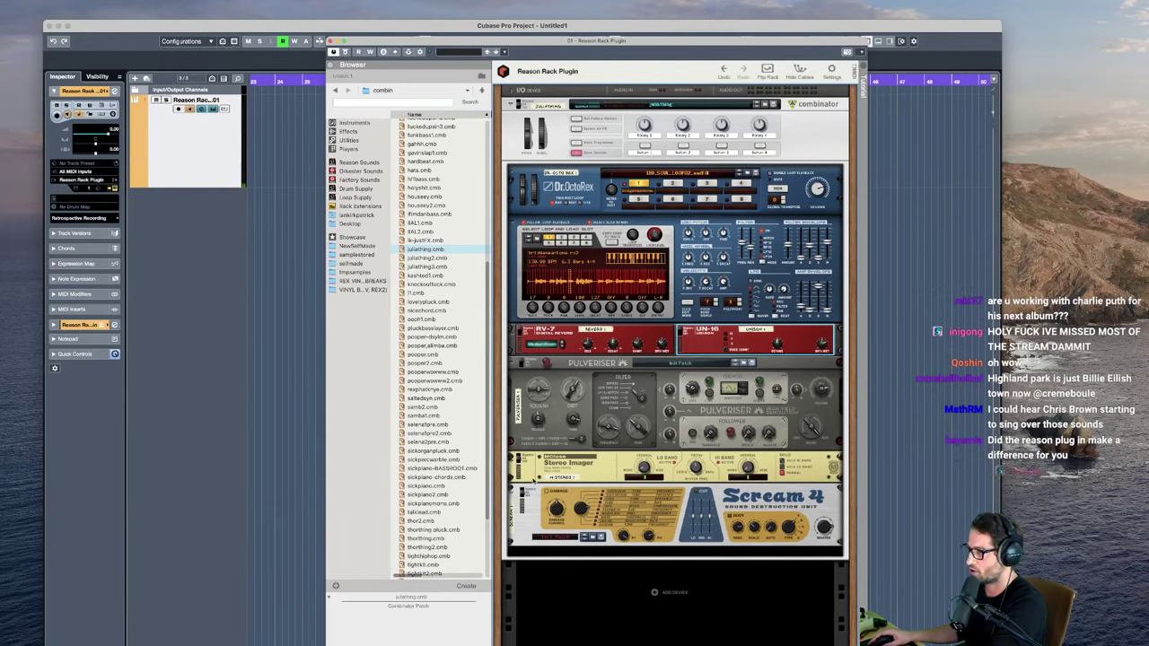
click(531, 506)
click(526, 472)
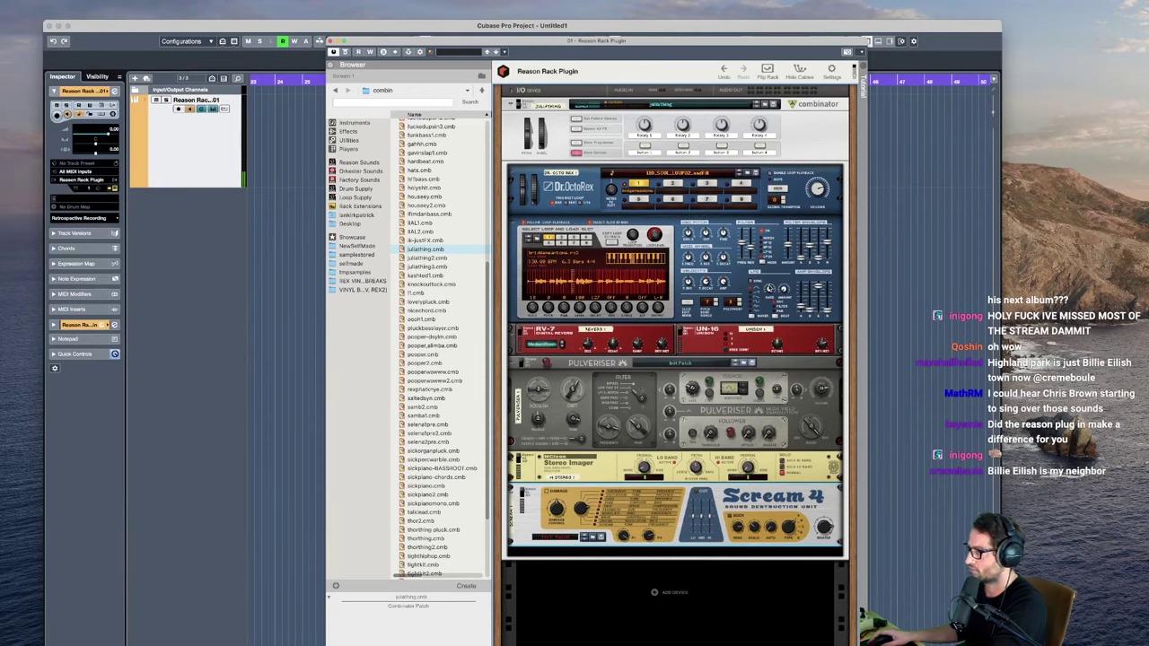
Step: Turn the RV-7, UN-16, Pulveriser, Stereo Imager and Scream 4 back on one by one along the chain
click(801, 204)
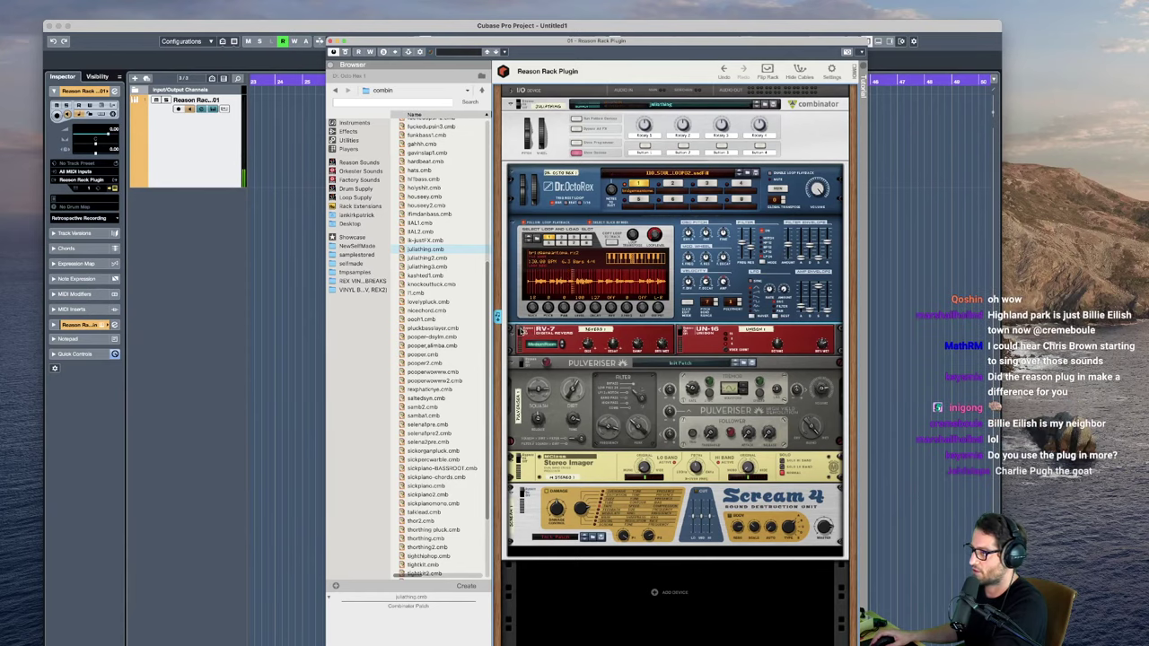
click(523, 334)
click(682, 332)
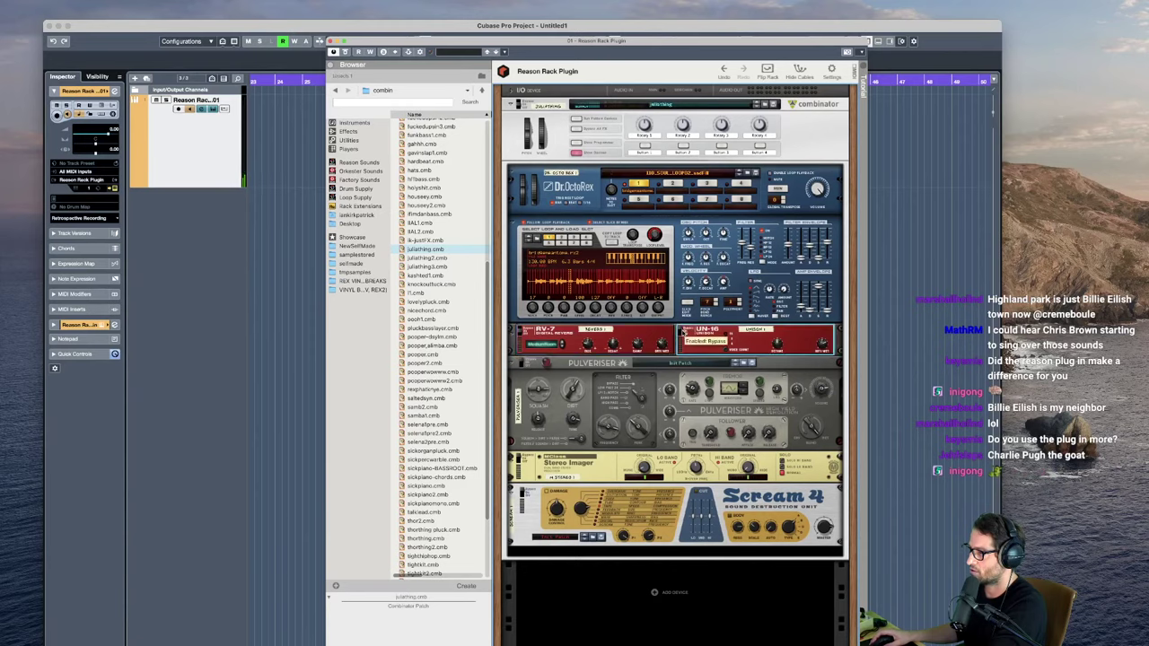
click(523, 363)
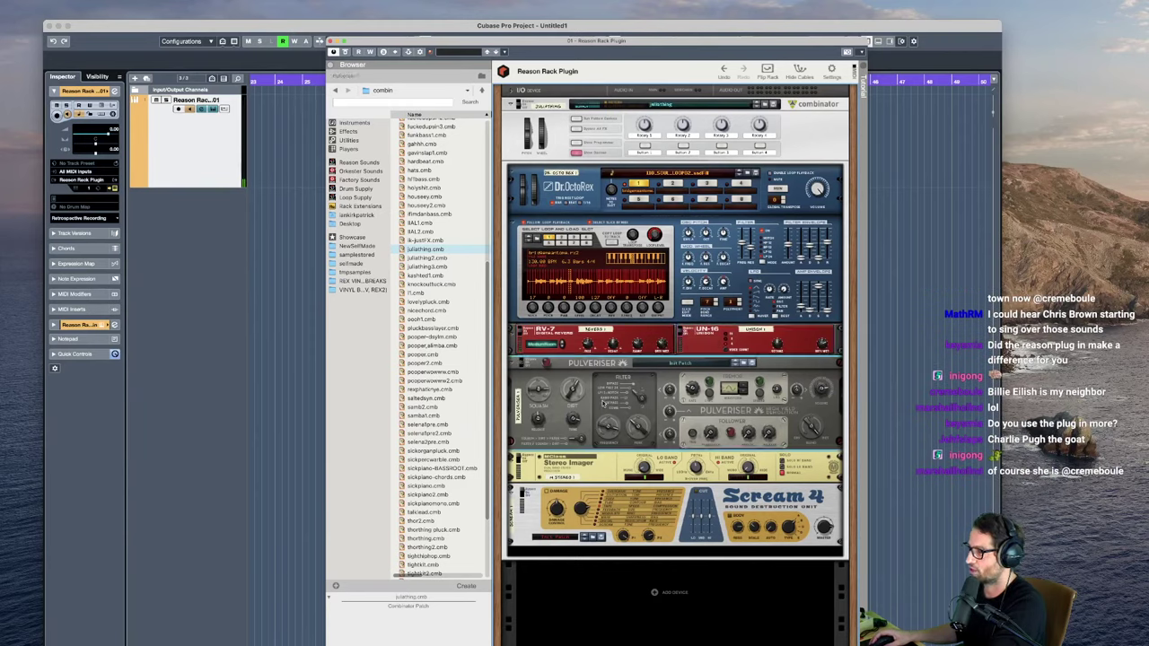
mouse_move(568, 384)
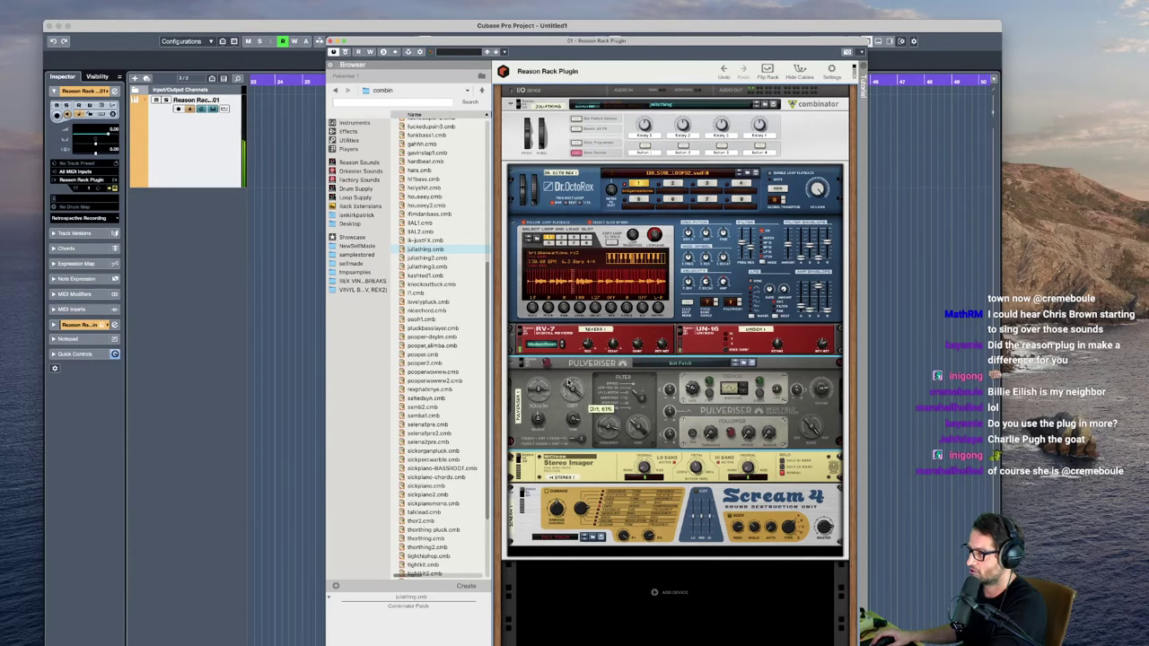
click(519, 460)
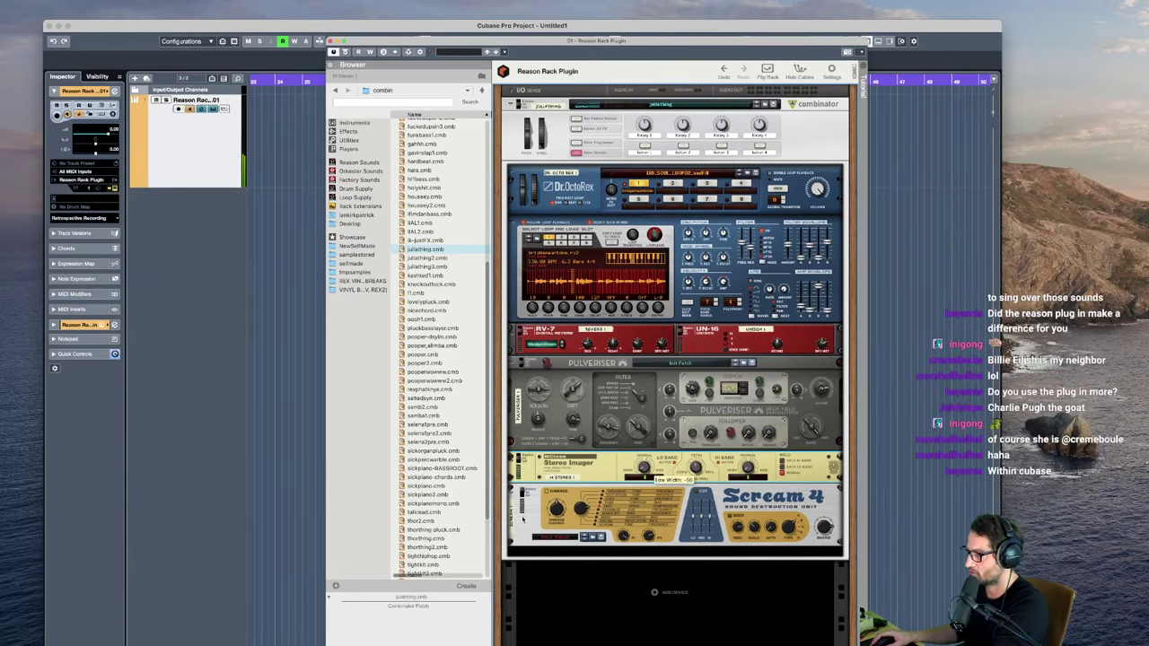
click(520, 491)
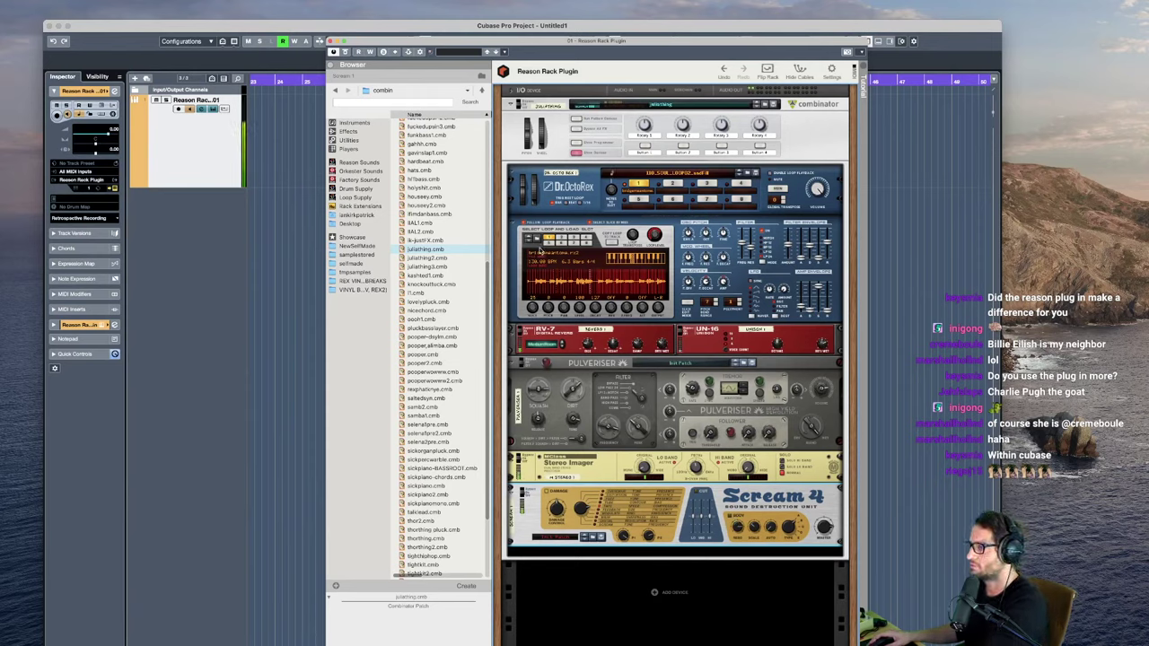
Step: Load the REX loop boxtap.rx2 from the NewSelfMade folder into the Dr. OctoRex's loop slot 1
click(534, 244)
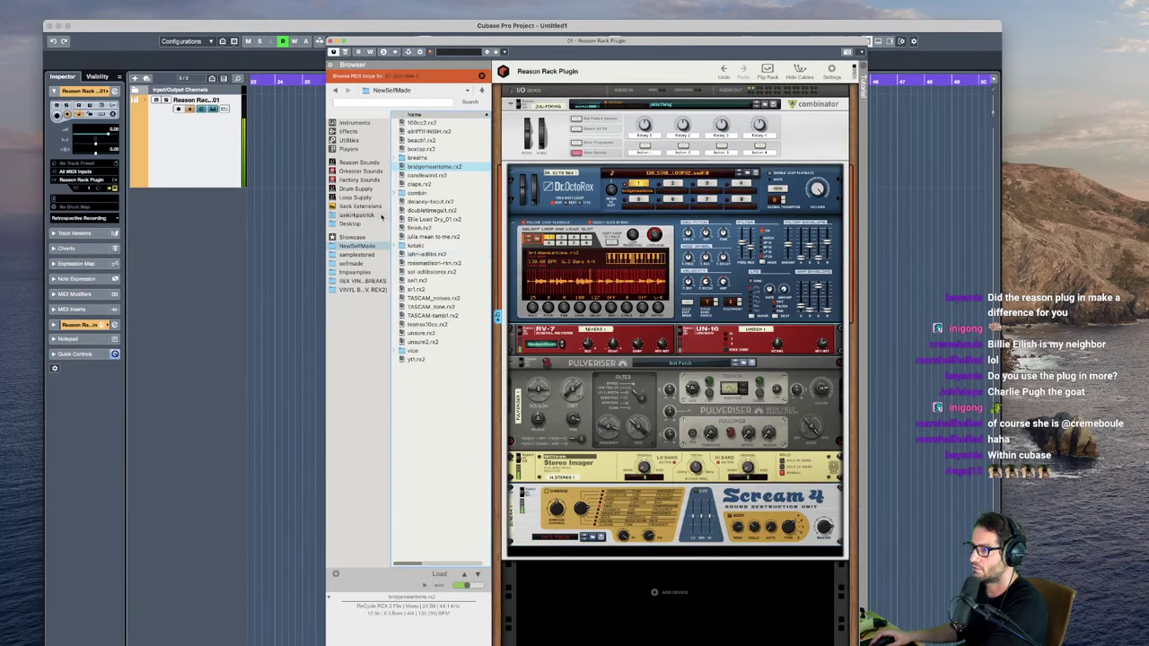
click(420, 149)
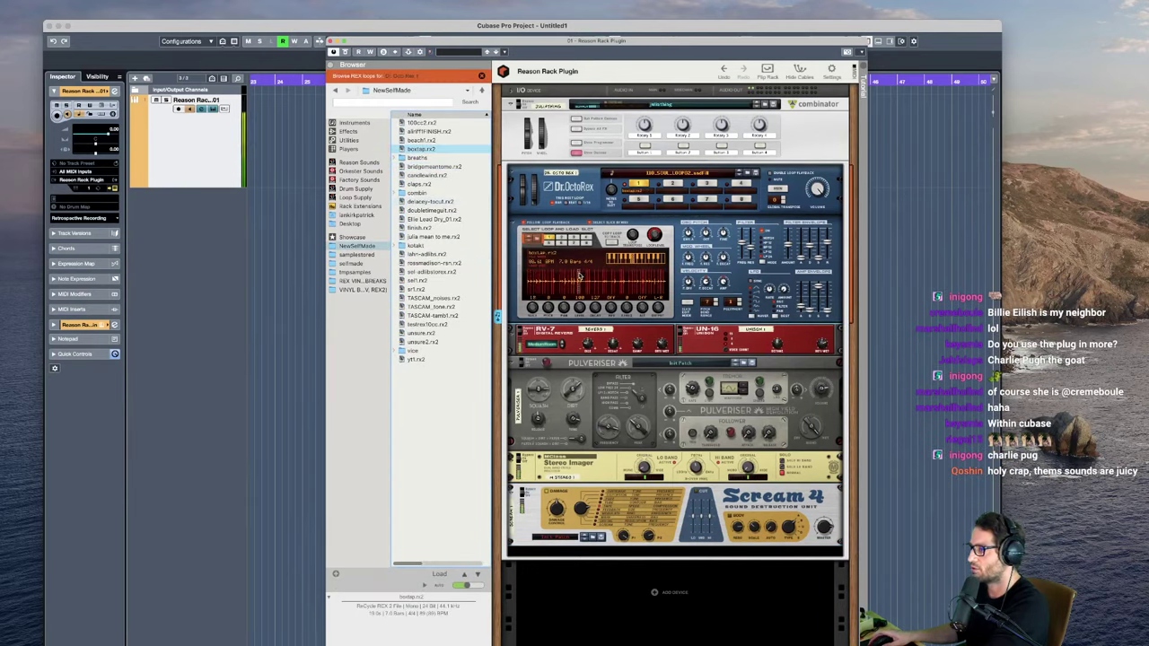
click(653, 345)
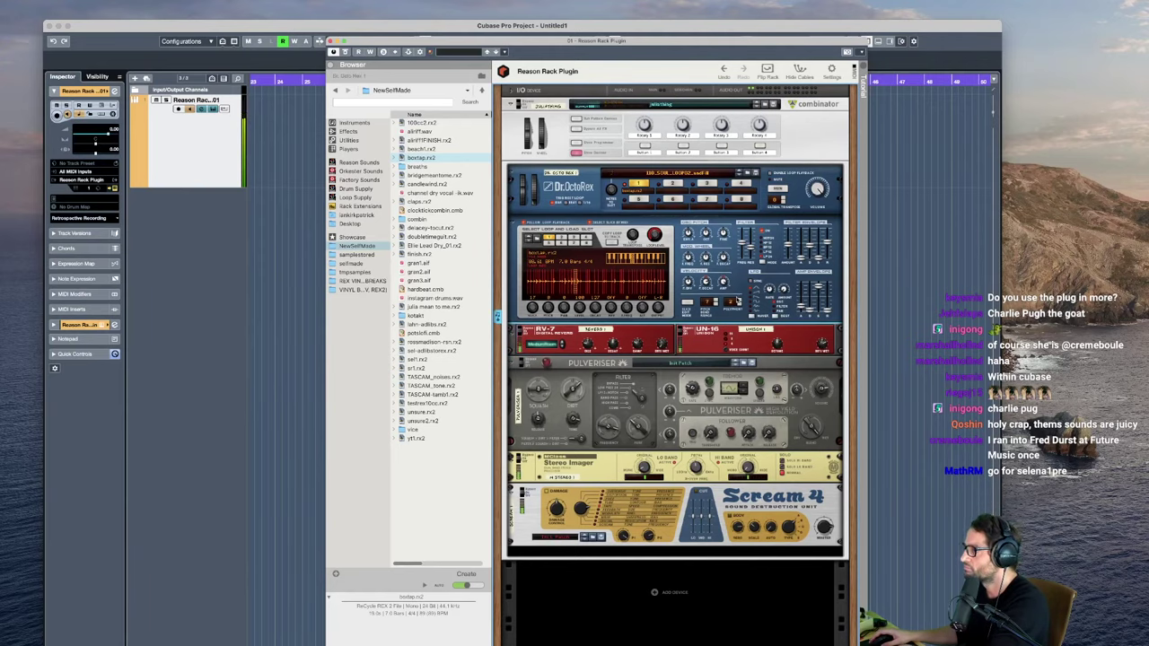
Step: Move the rack window off the timeline and start project playback from about bar 5
click(412, 107)
drag(412, 41, 690, 4)
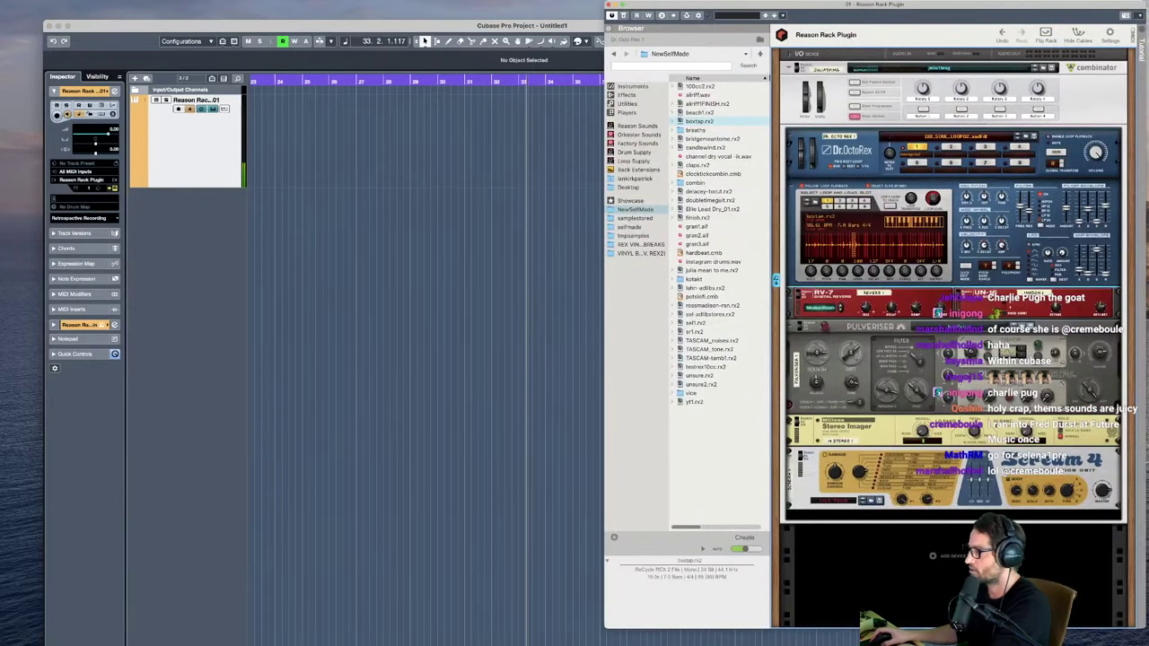
click(310, 137)
key(g)
key(g)
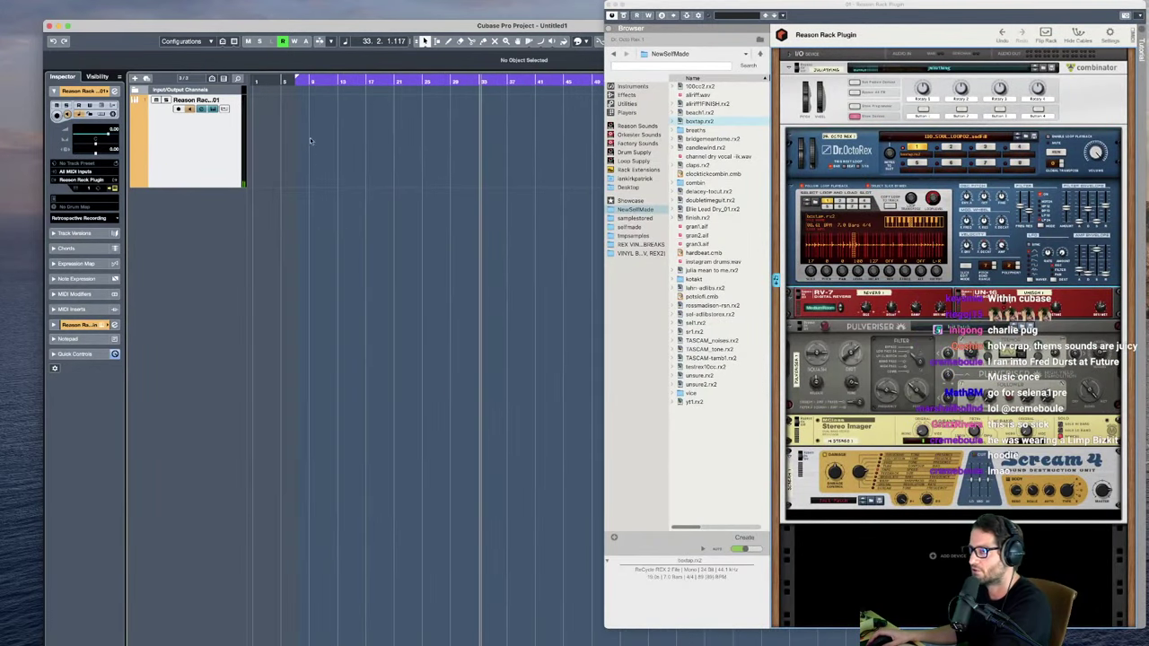
click(282, 80)
key(space)
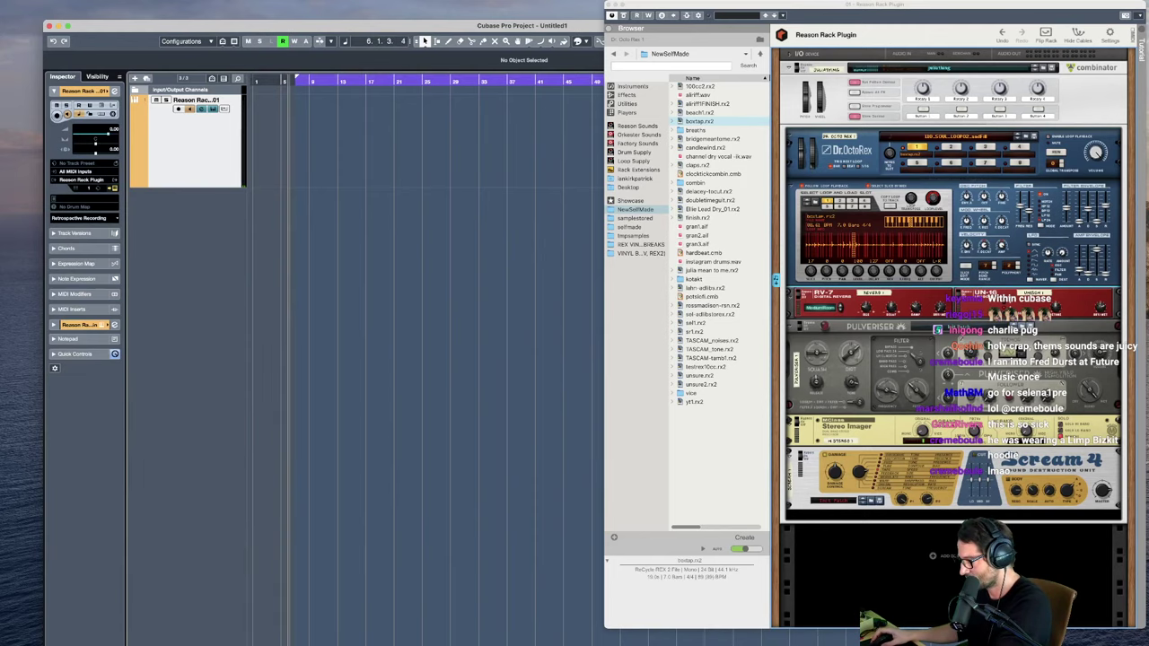
key(h)
key(h)
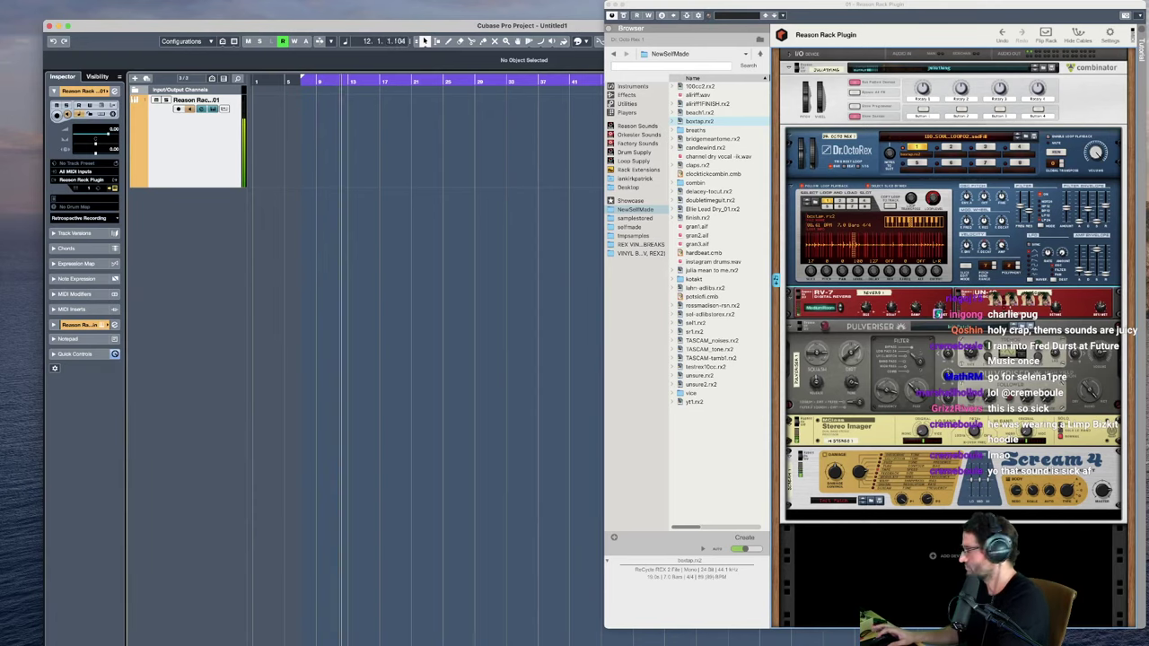
Step: Insert the retrospective MIDI recording as a part on the Reason Rack track, spanning bars 7 to 12
click(91, 218)
click(98, 219)
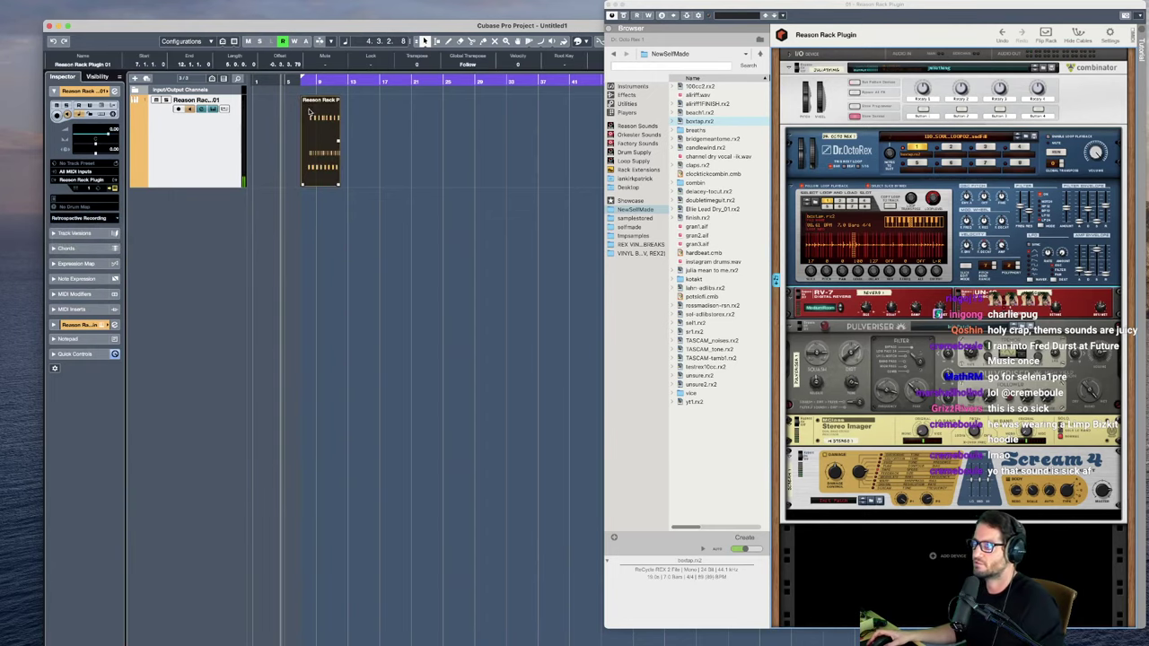
scroll(310, 111, up, 5)
scroll(323, 134, up, 3)
drag(316, 164, 347, 161)
click(347, 159)
scroll(470, 153, down, 3)
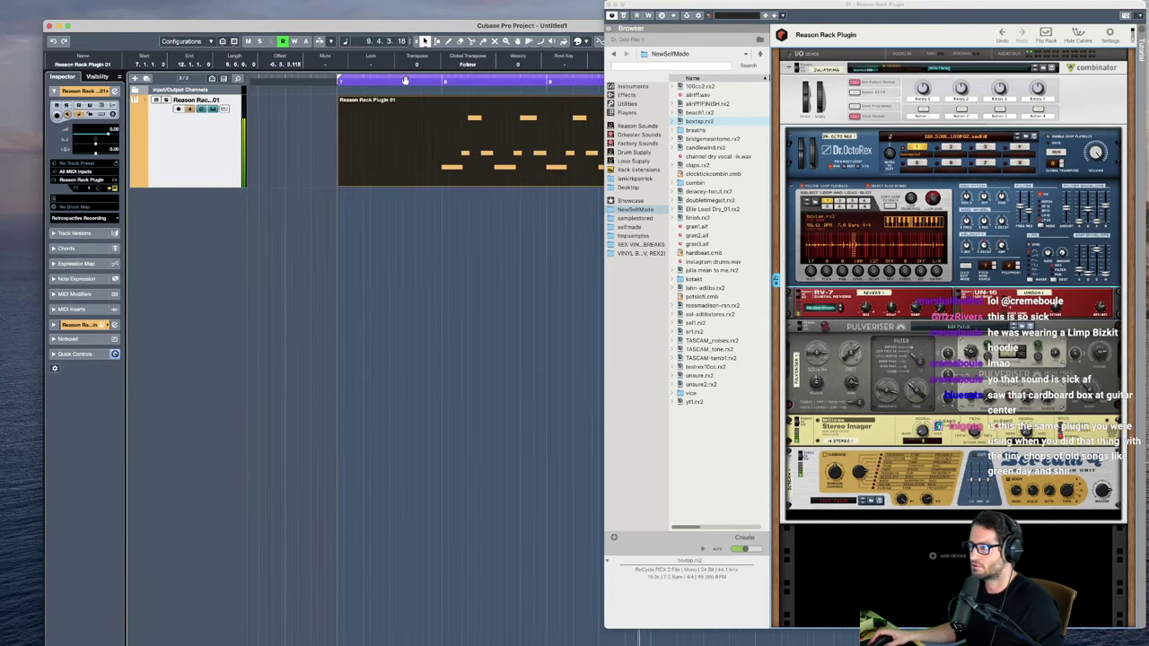
Step: Set the left locator at bar 8 and the right locator at bar 12
scroll(441, 81, up, 2)
click(441, 81)
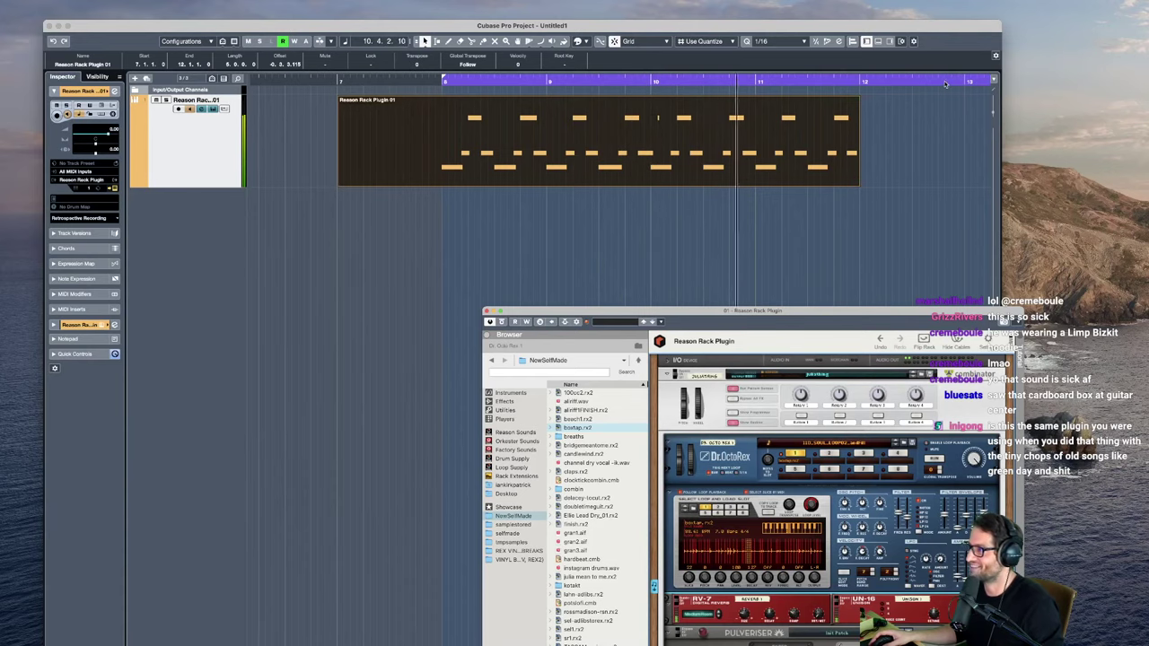
alt+click(865, 82)
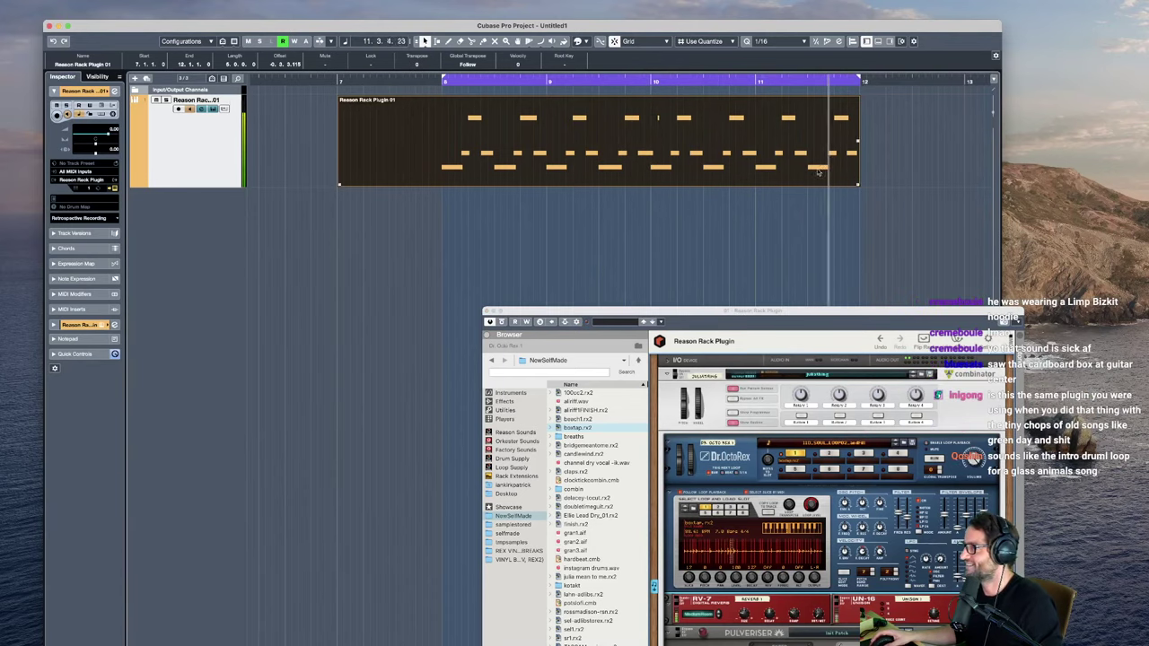
Step: Split the recorded MIDI part at bar 8 and delete its empty first bar
alt+click(443, 165)
click(431, 165)
key(Delete)
click(544, 222)
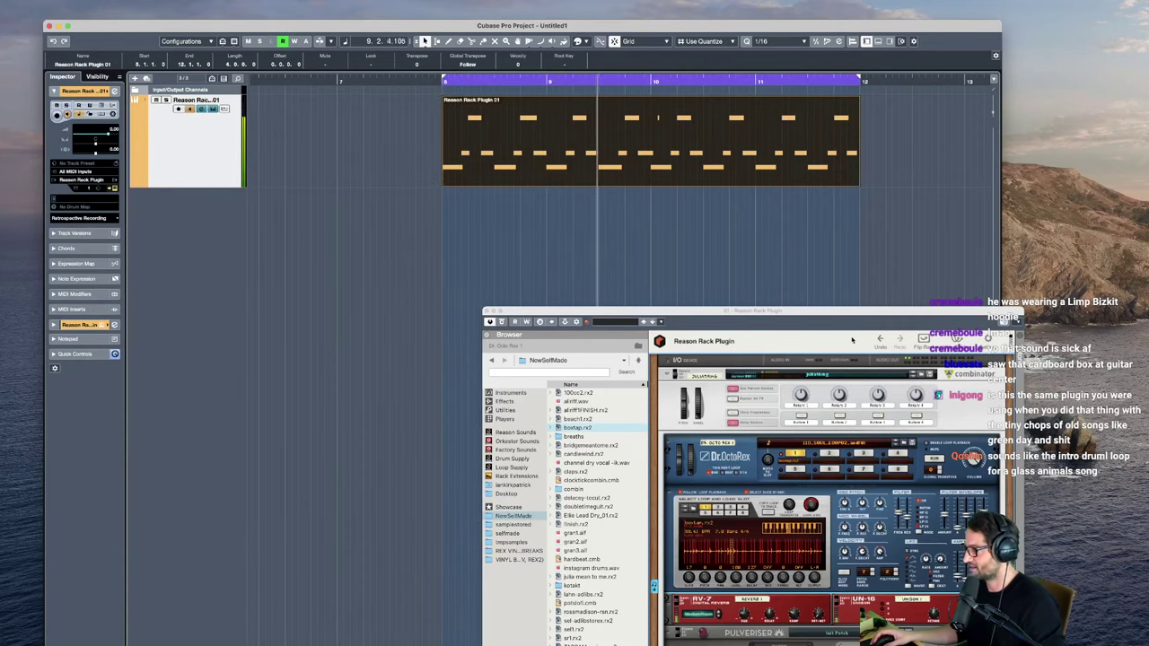
Step: Open the trimmed MIDI part in the Key Editor and select the very short A2 note at 10.1.2
drag(843, 311, 754, 191)
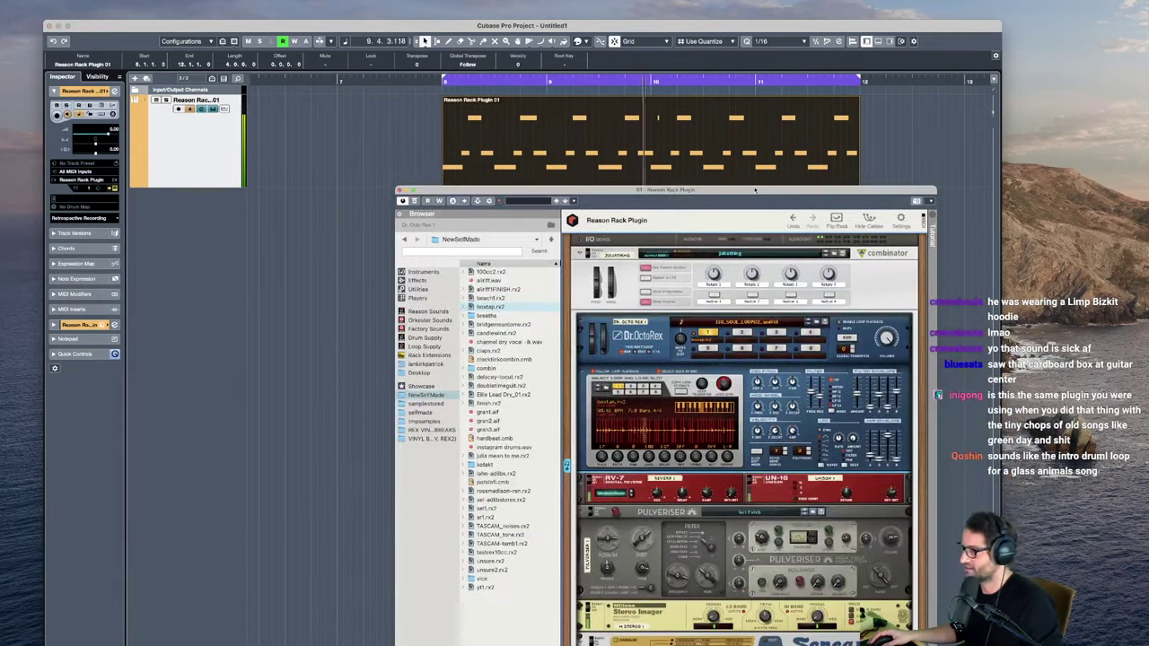
double_click(646, 136)
drag(600, 195, 619, 529)
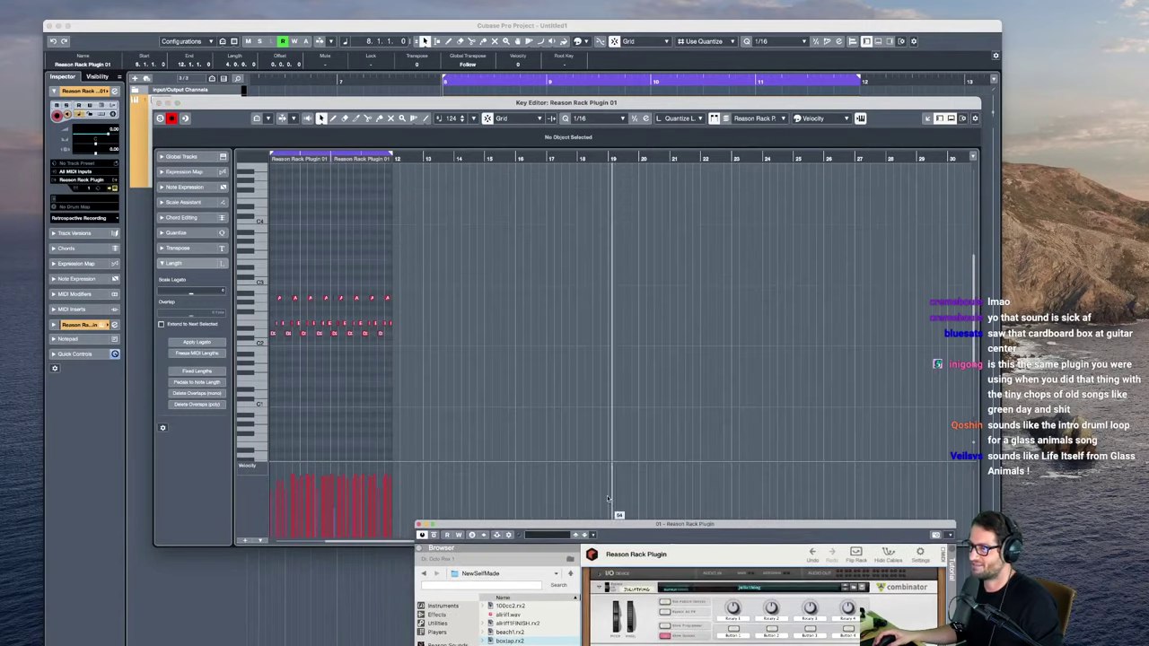
key(h)
key(h)
key(h)
key(h)
key(h)
key(h)
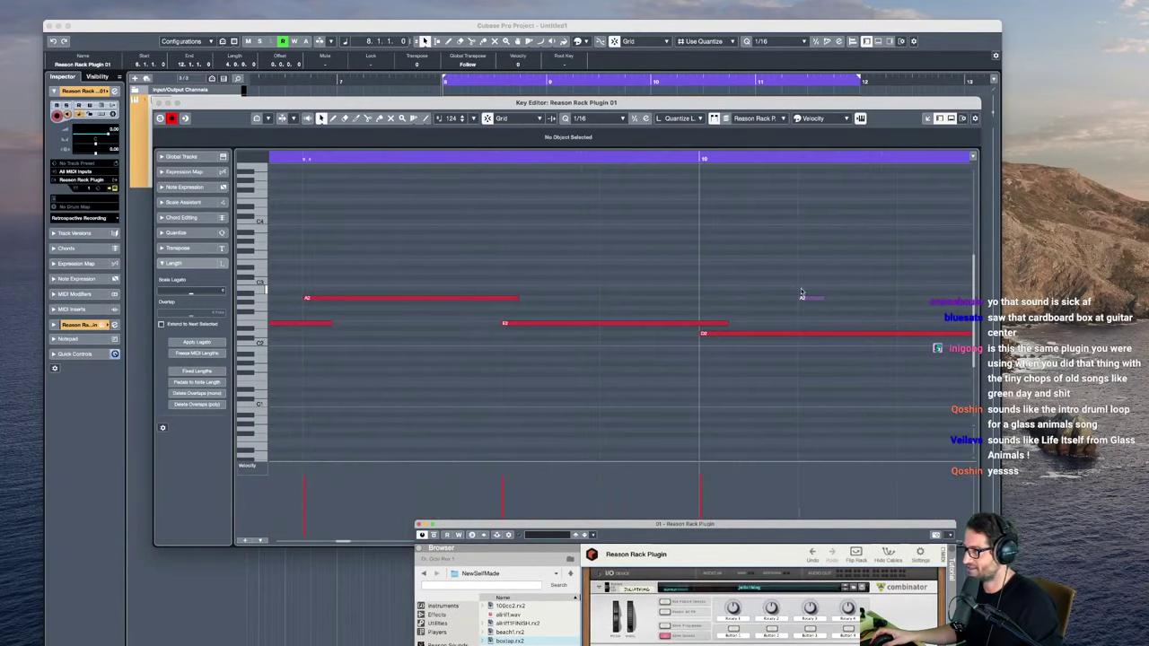
click(806, 298)
Step: Show the whole part in the Key Editor, bring the rack window back up and close the editor
key(space)
key(g)
key(g)
key(g)
key(g)
key(g)
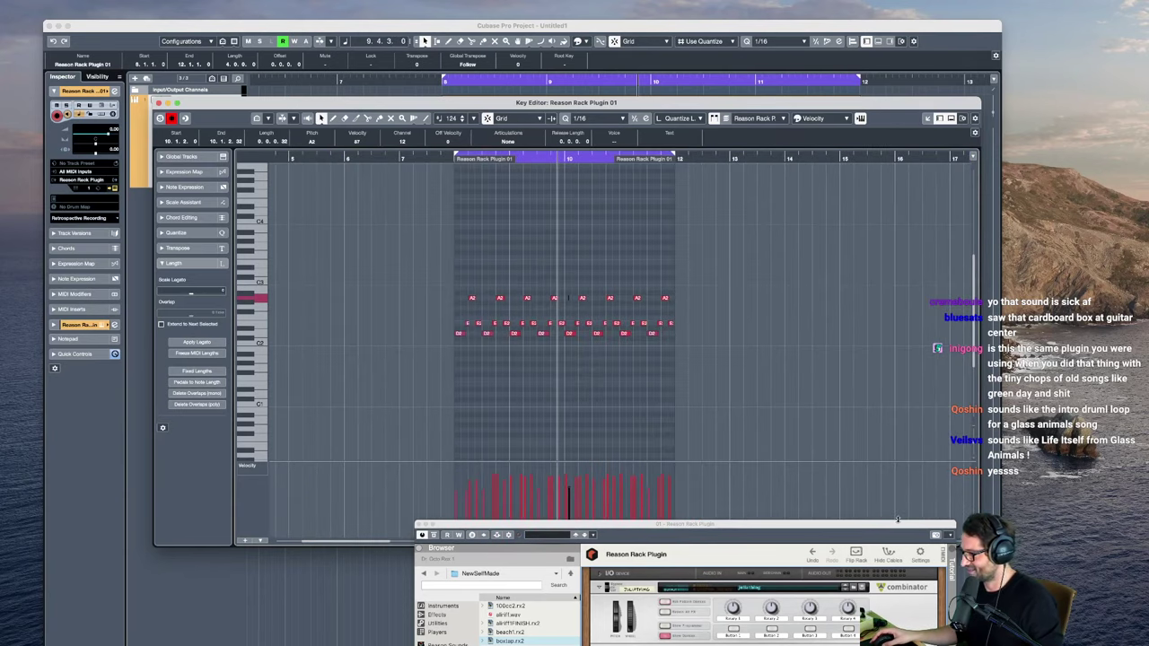
drag(898, 522, 898, 125)
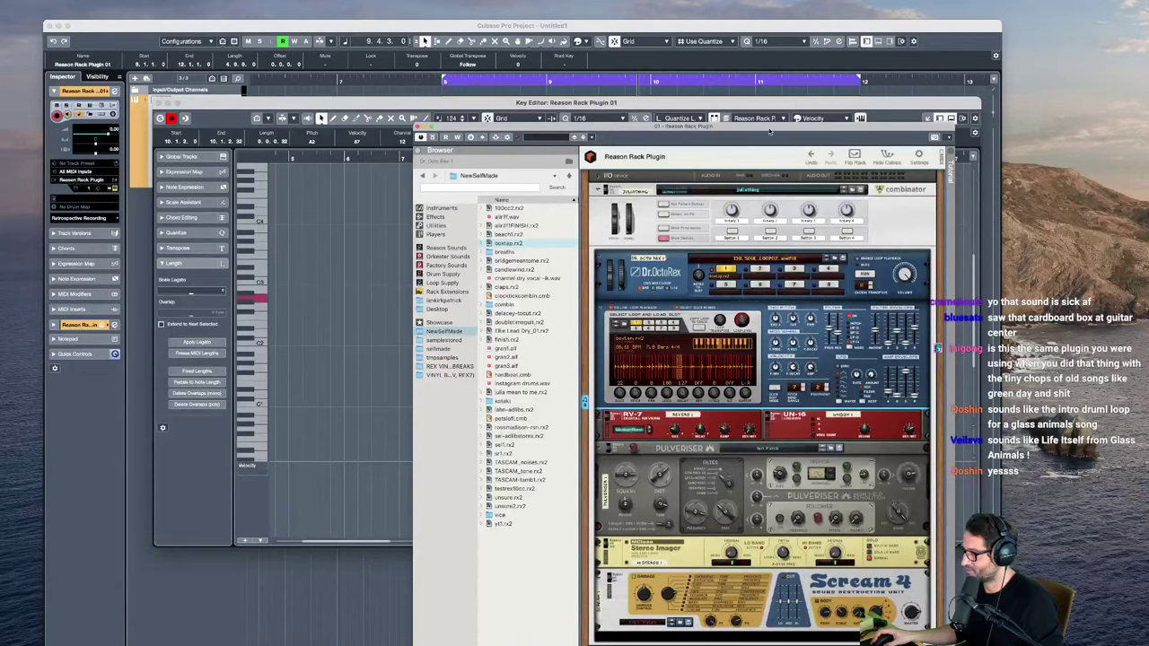
click(486, 99)
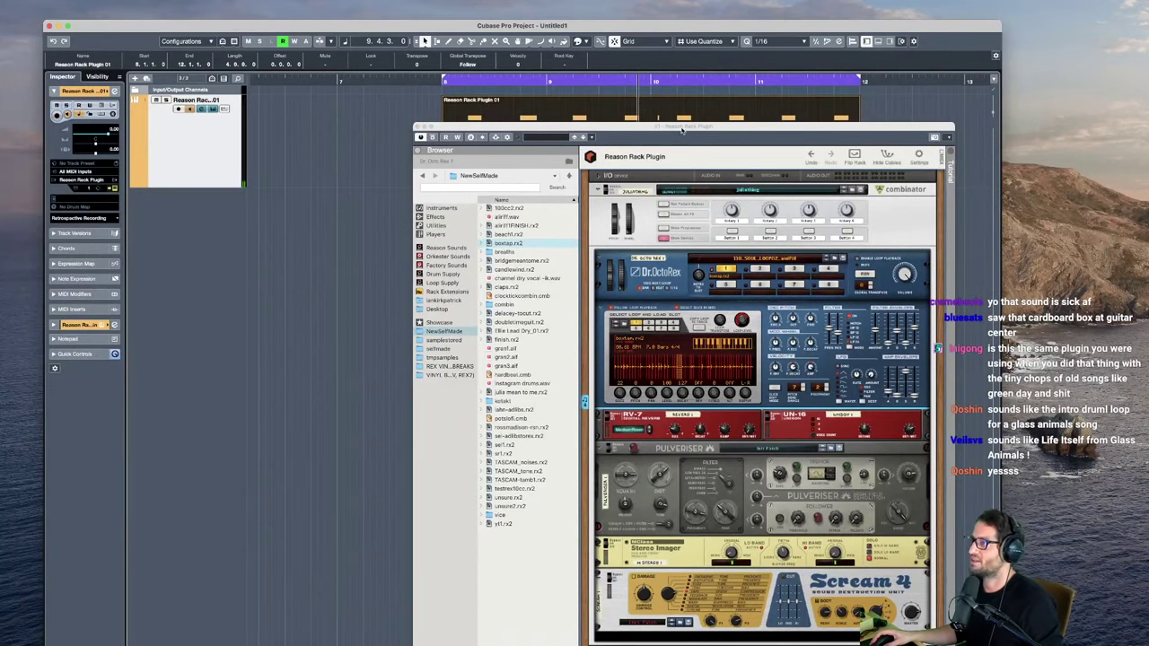
Step: Reopen the part, transpose the short A2 ghost note up a semitone to A#2 and close the Key Editor
drag(682, 131, 635, 264)
key(Return)
click(443, 254)
key(shift+f)
key(Up)
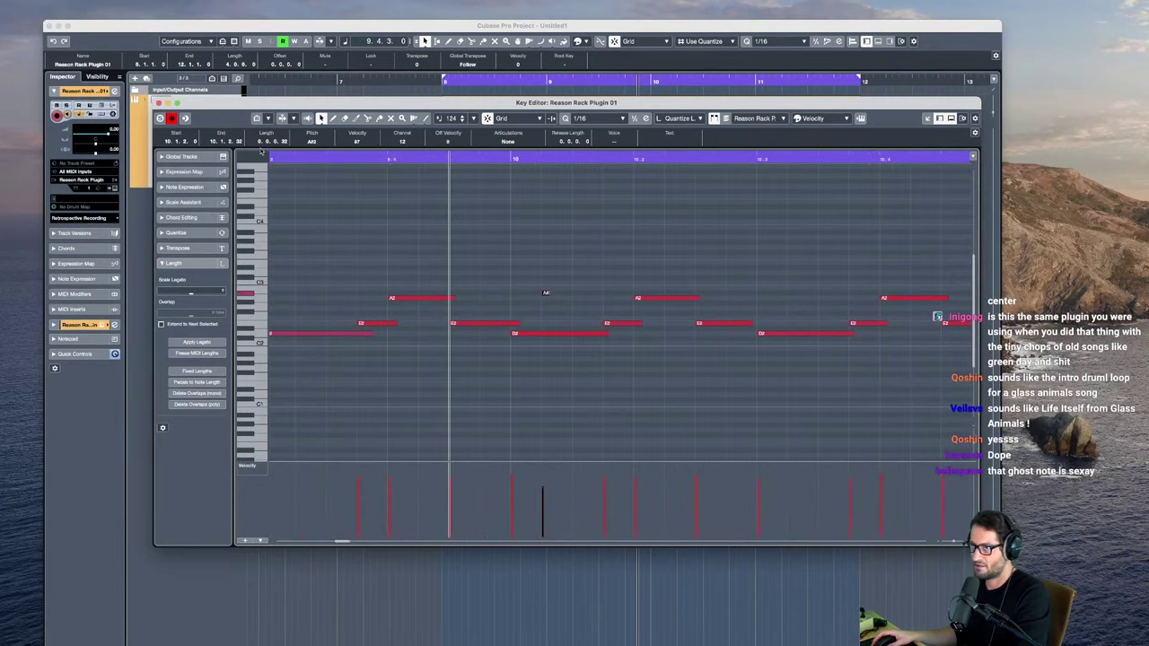
key(Up)
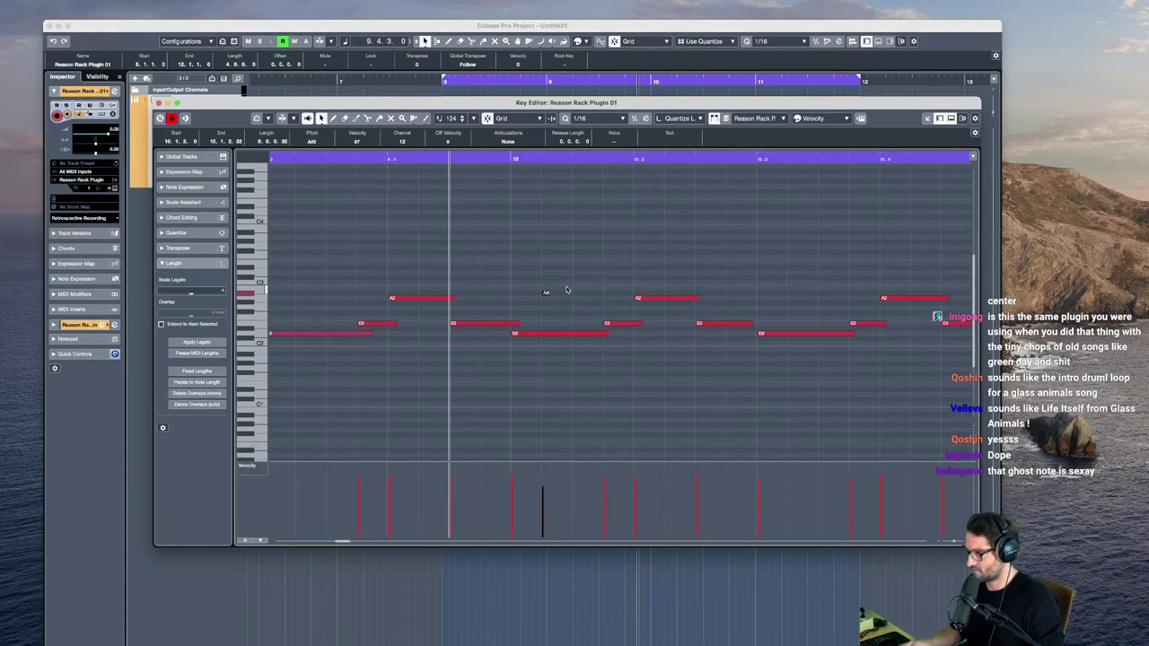
key(shift+f)
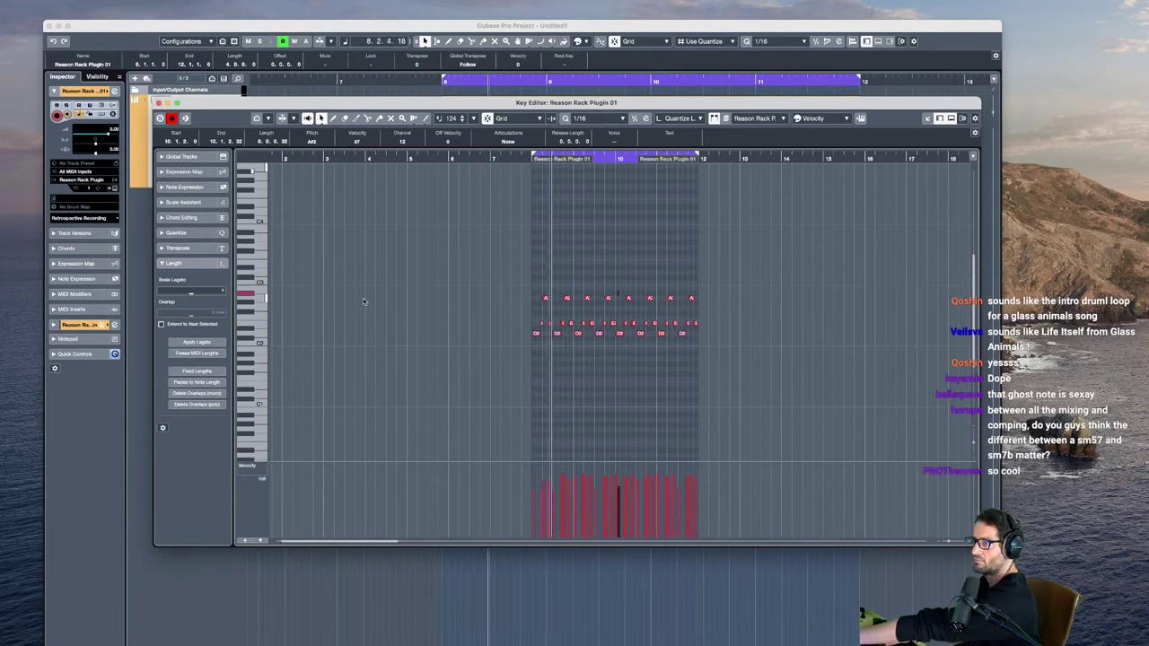
key(Return)
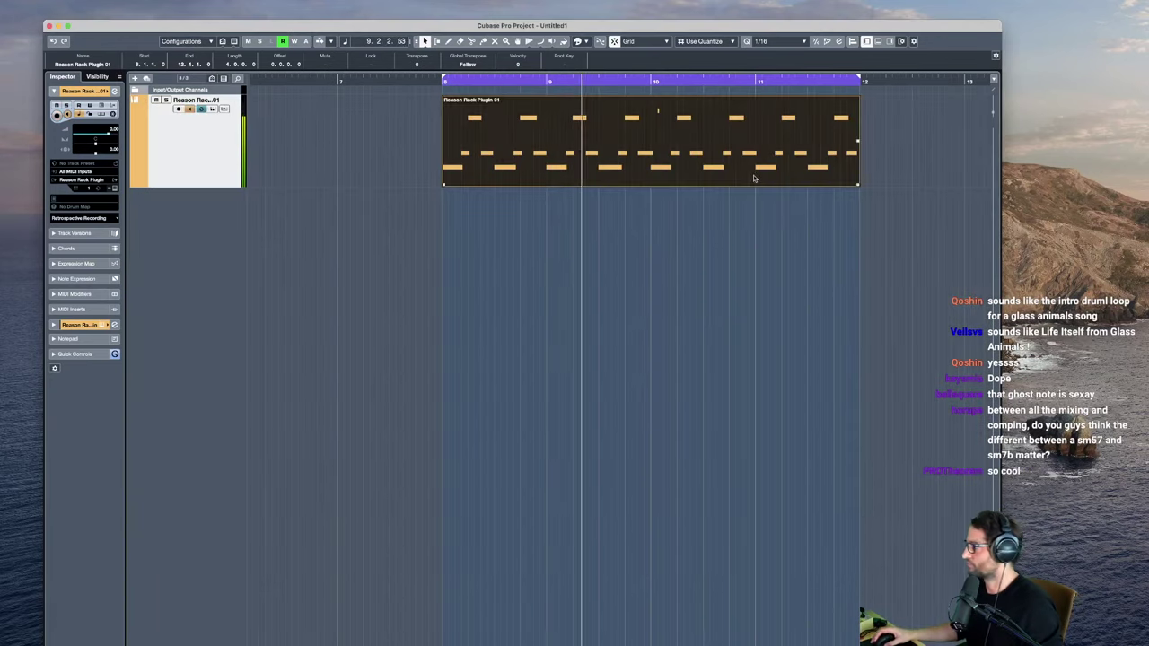
Step: Duplicate the Reason Rack track, delete the MIDI part from the original track and open the original's rack
right_click(214, 162)
click(278, 201)
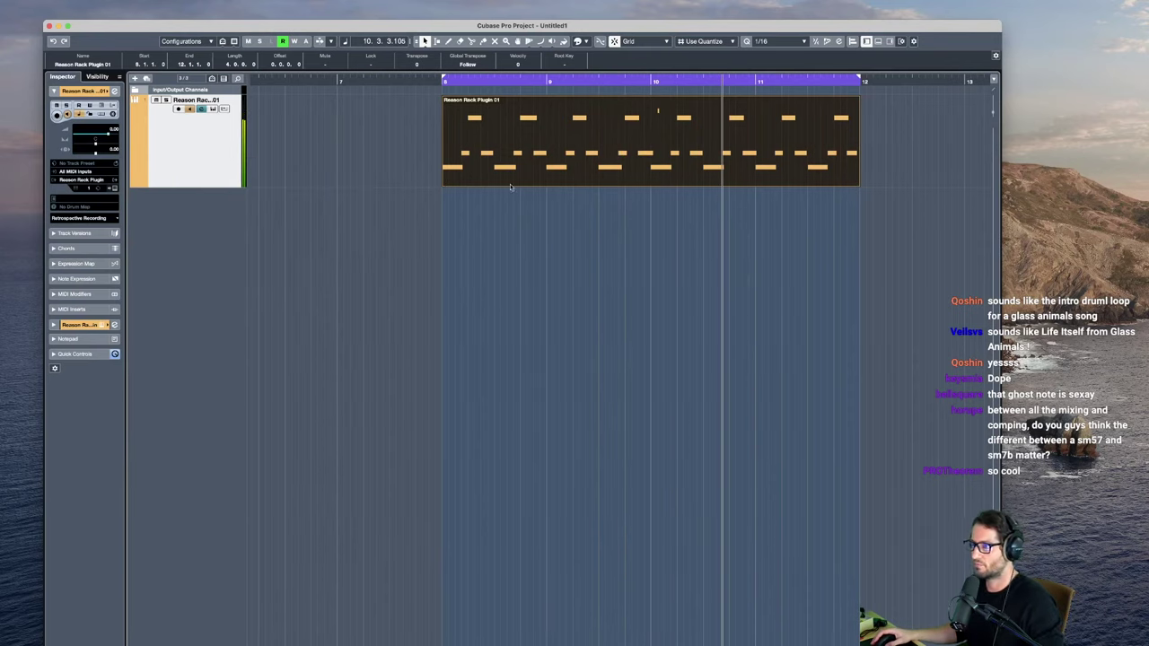
key(Delete)
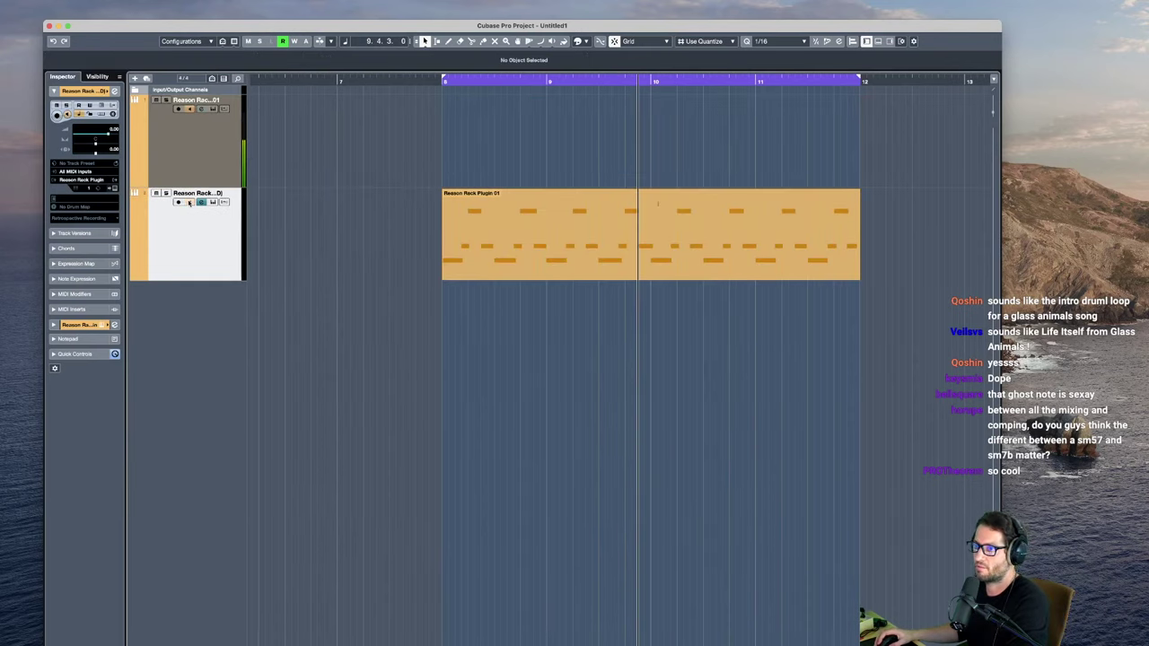
click(204, 112)
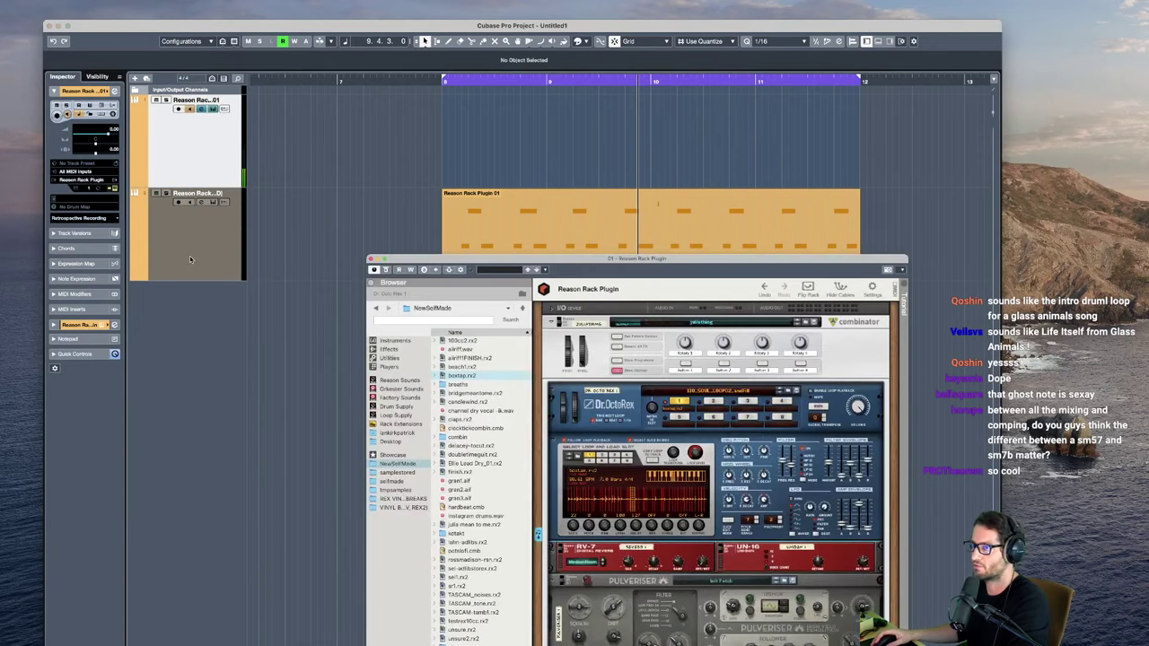
Step: Select both Reason Rack tracks and add a stereo group track named ducky for them
click(578, 213)
click(222, 240)
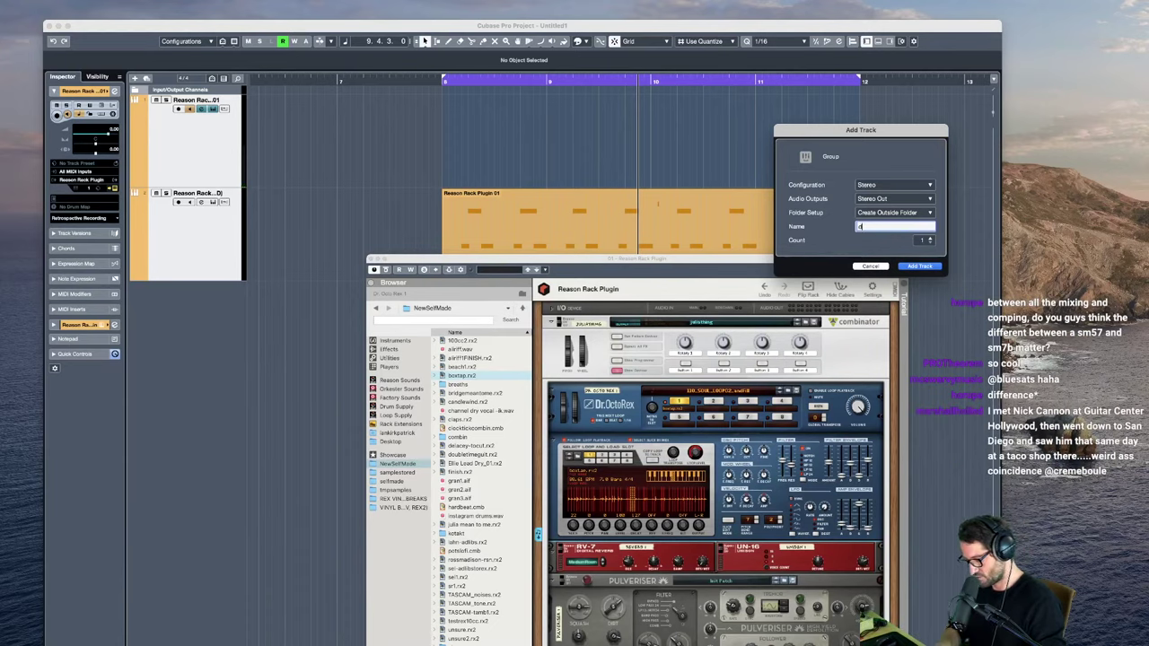
text(ducky)
key(Return)
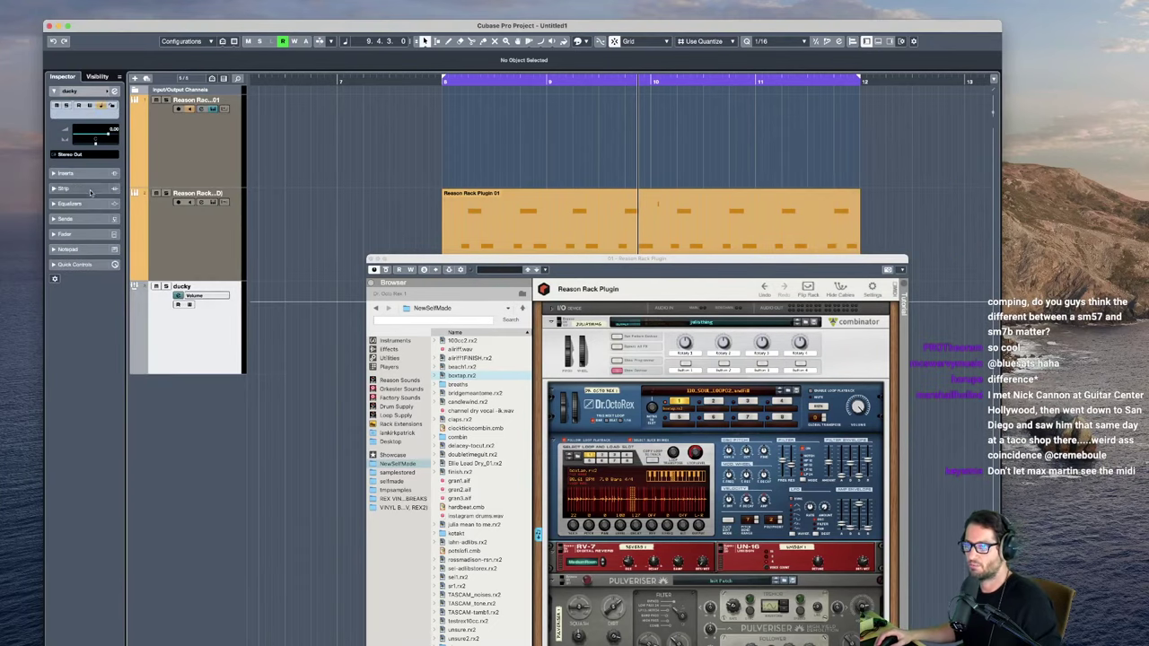
Step: Insert DevilLocDeluxe on the ducky group, audition it with the loop, then switch it off and close its window
click(92, 177)
click(91, 226)
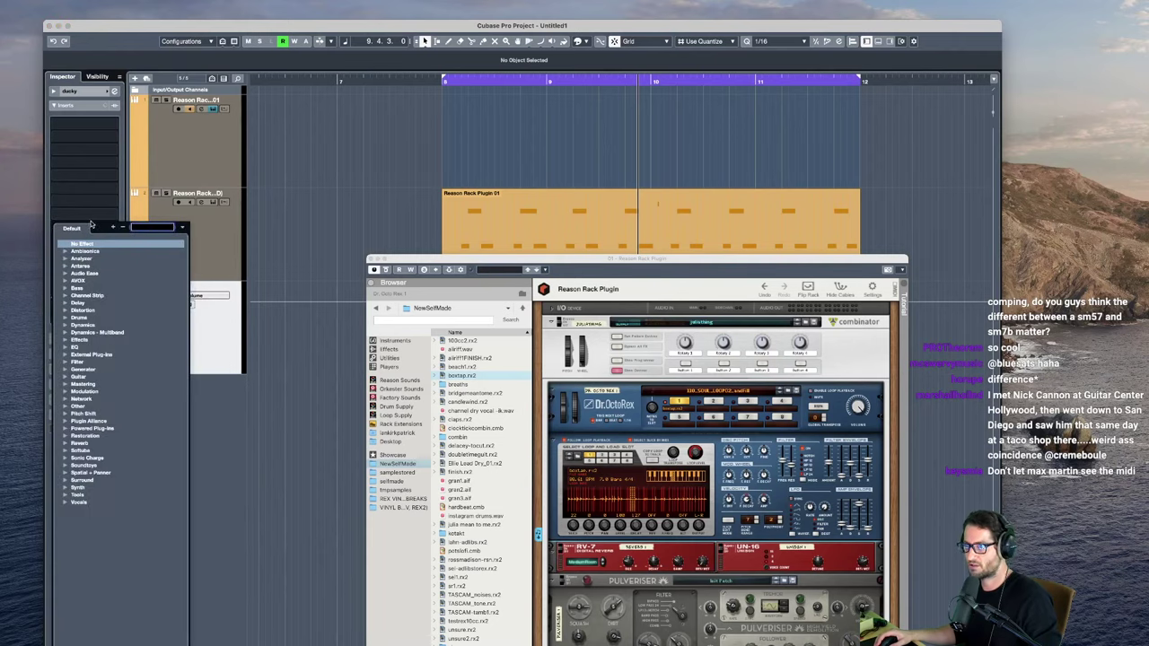
click(90, 223)
click(95, 214)
text(devil)
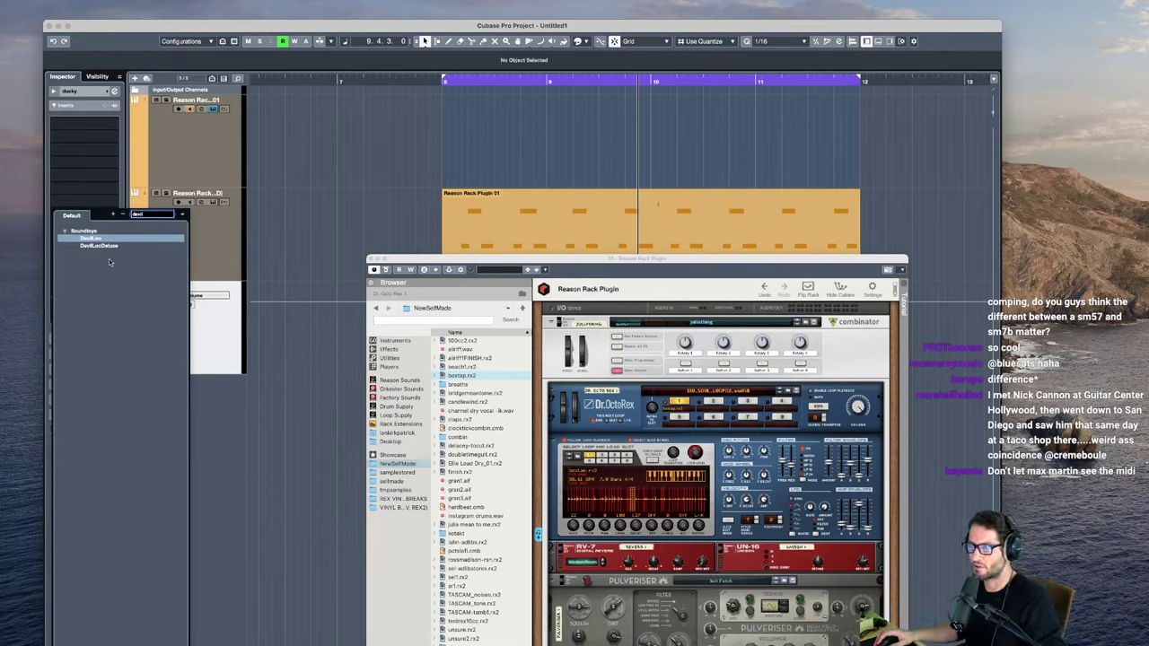
click(114, 247)
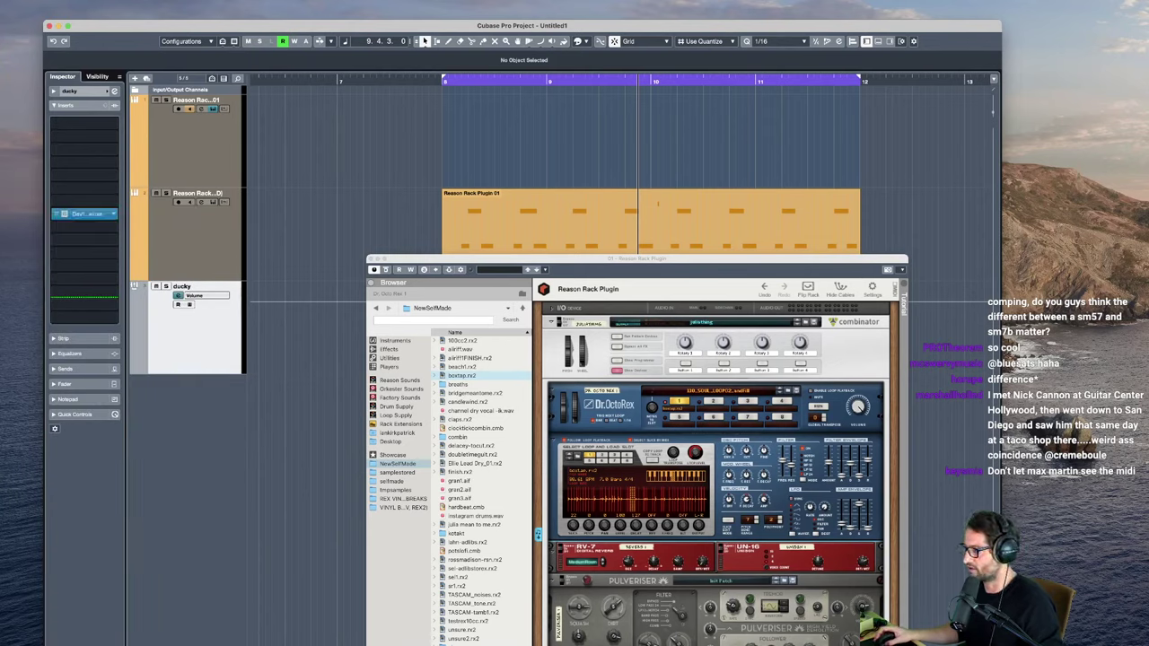
drag(1048, 466, 649, 334)
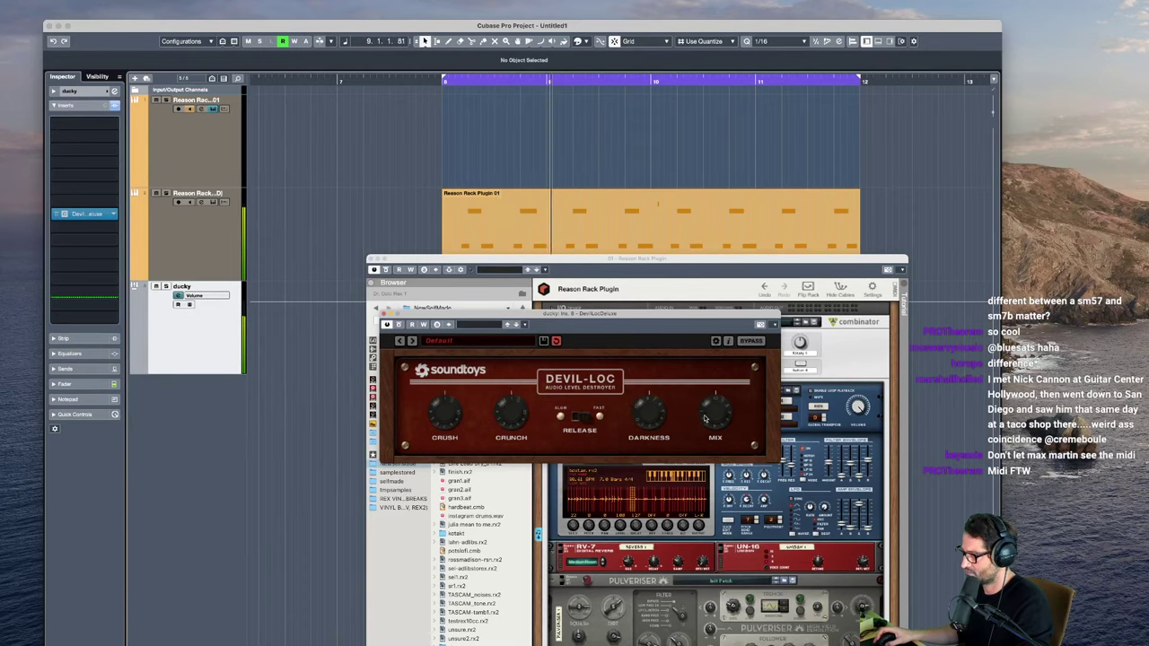
click(381, 314)
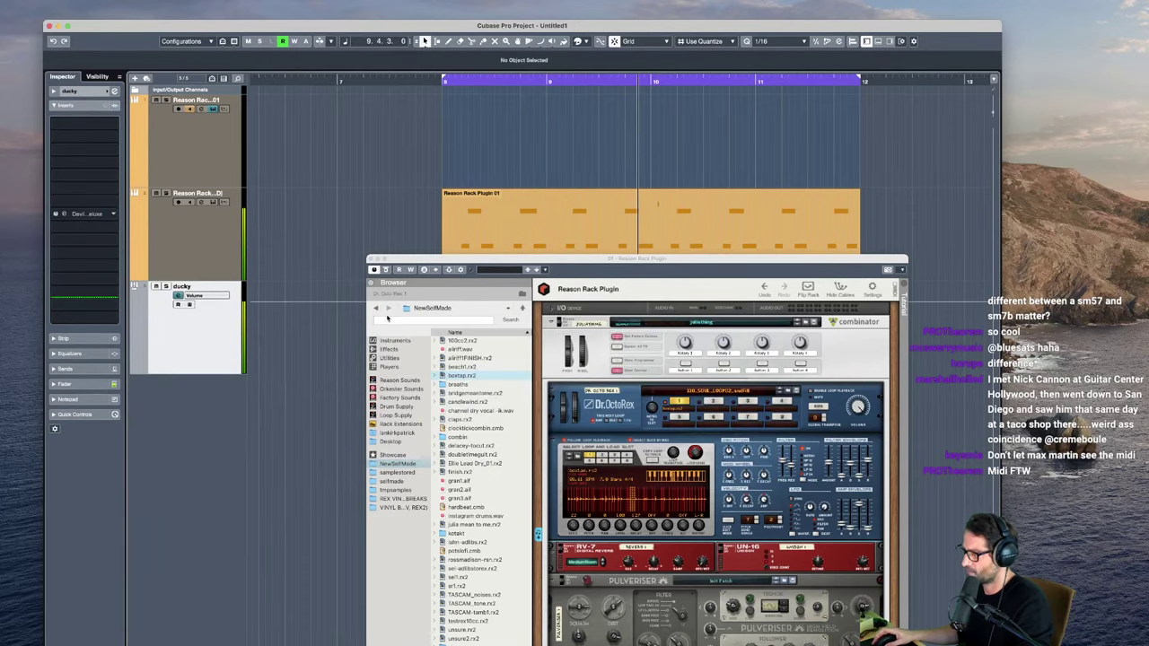
Step: Load TASCAM_noises.rx2 into the Dr. OctoRex's loop slot 1 and adjust its amp envelope and filter frequency while playing
drag(684, 260, 618, 157)
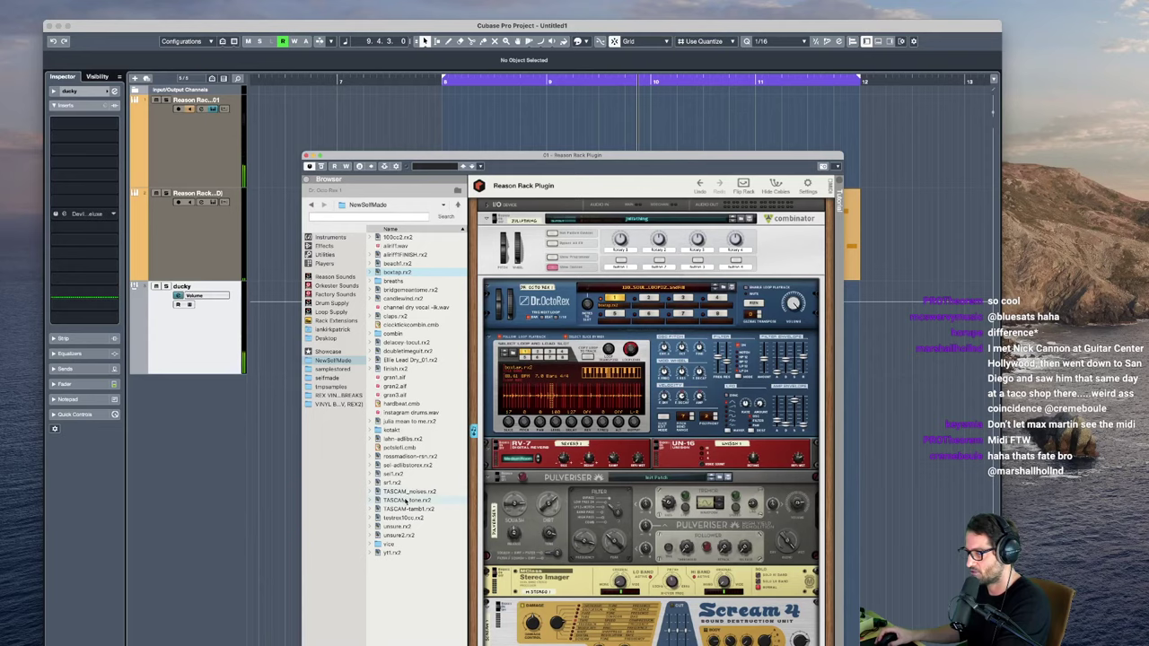
drag(410, 494, 577, 398)
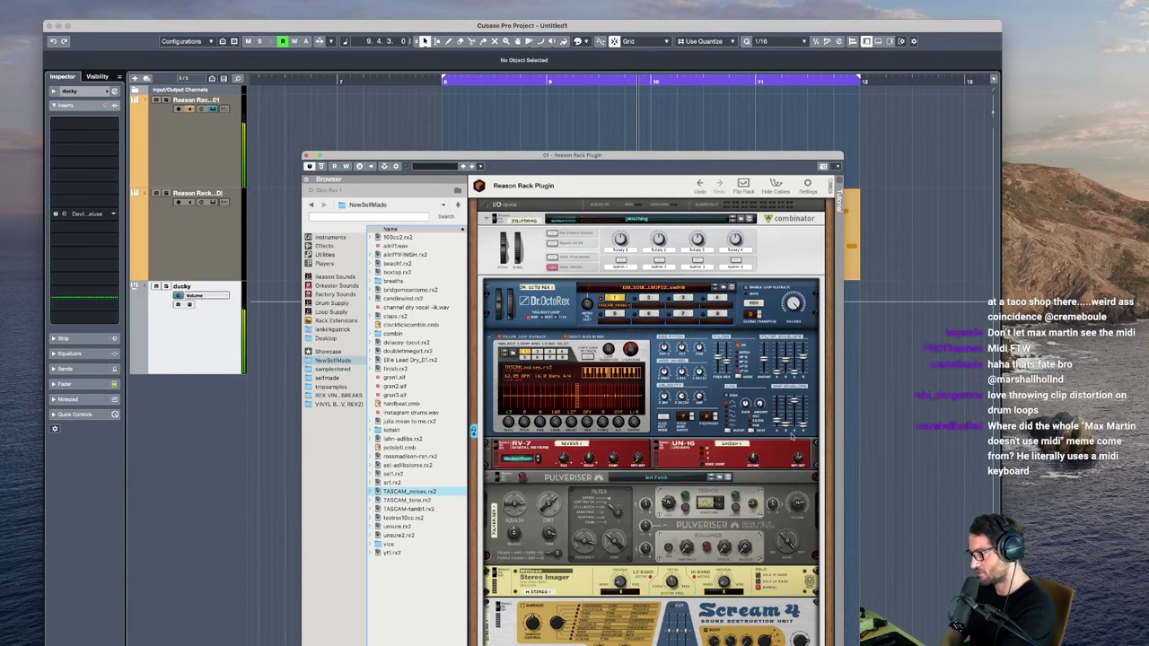
mouse_move(716, 359)
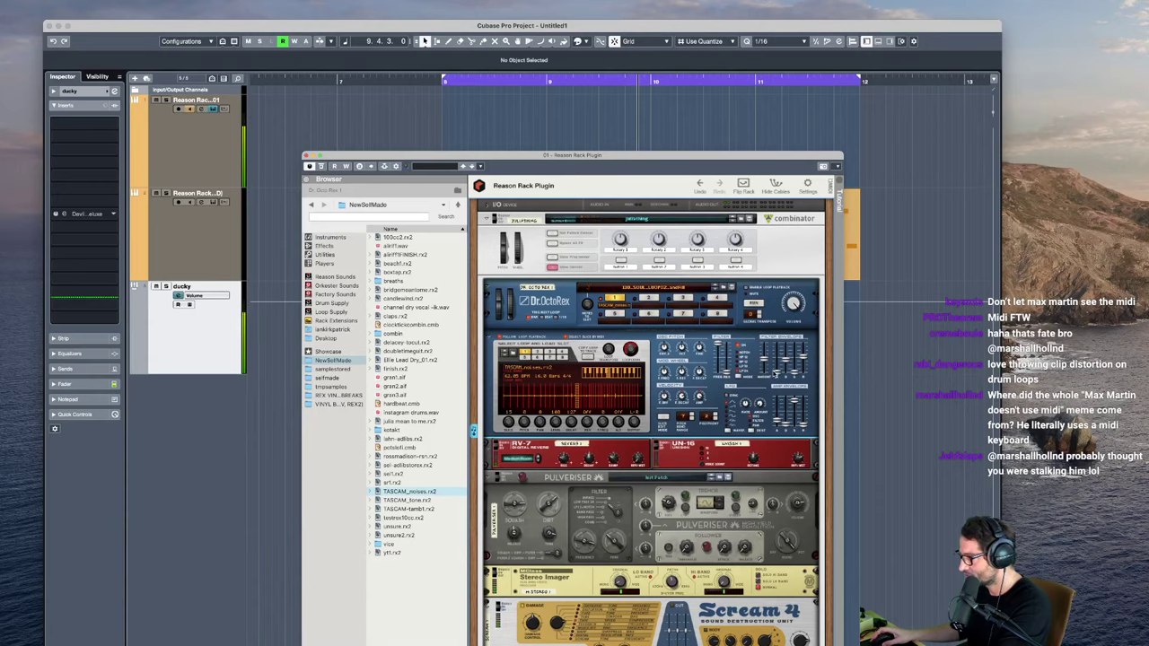
mouse_move(794, 419)
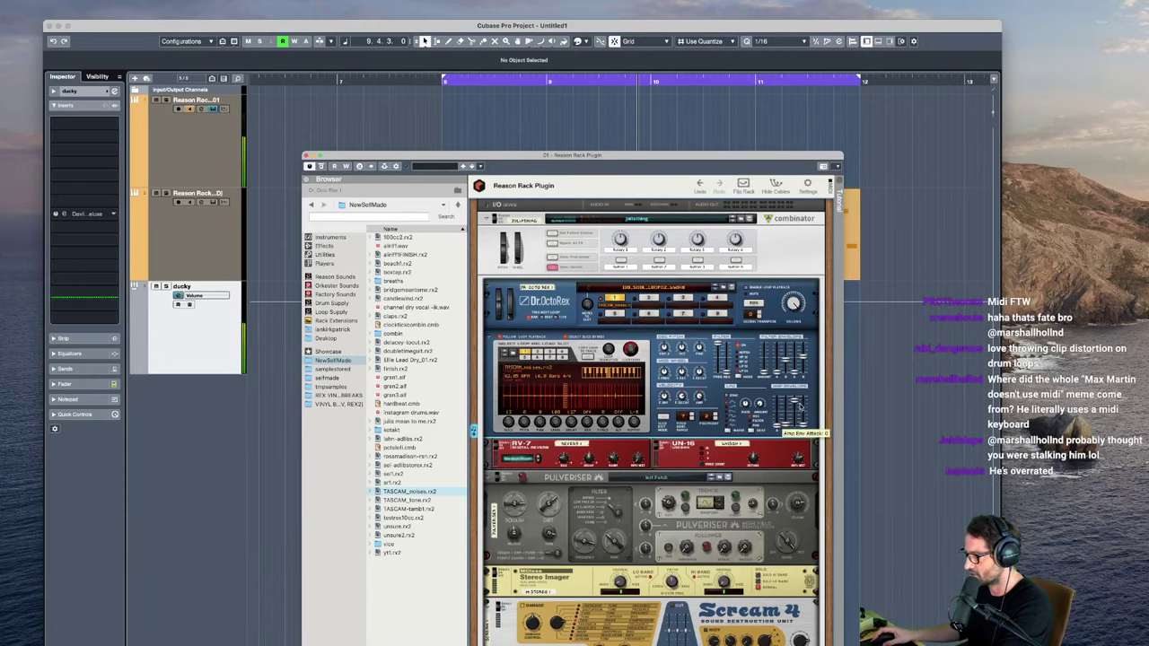
scroll(794, 419, down, 5)
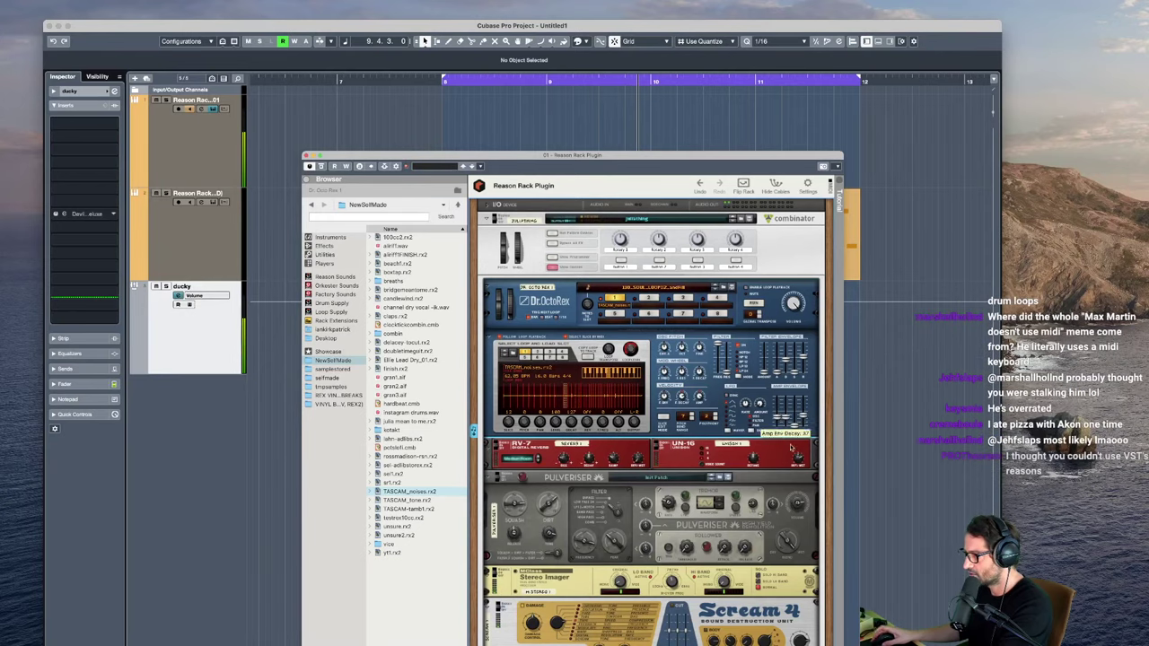
mouse_move(797, 458)
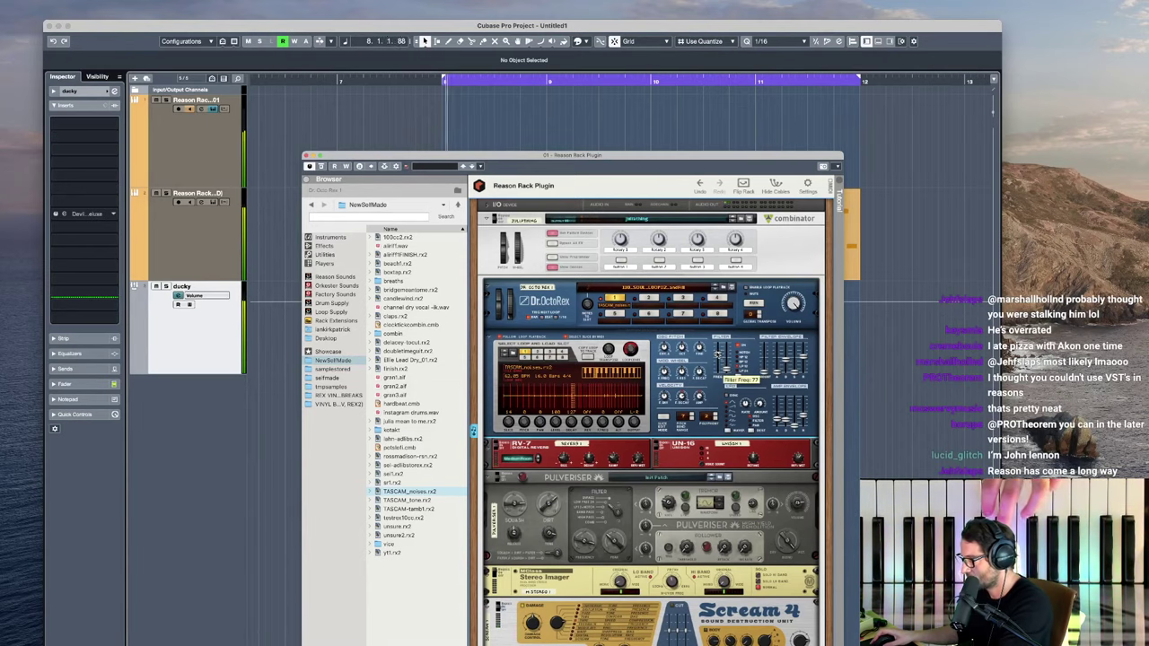
drag(783, 424, 783, 421)
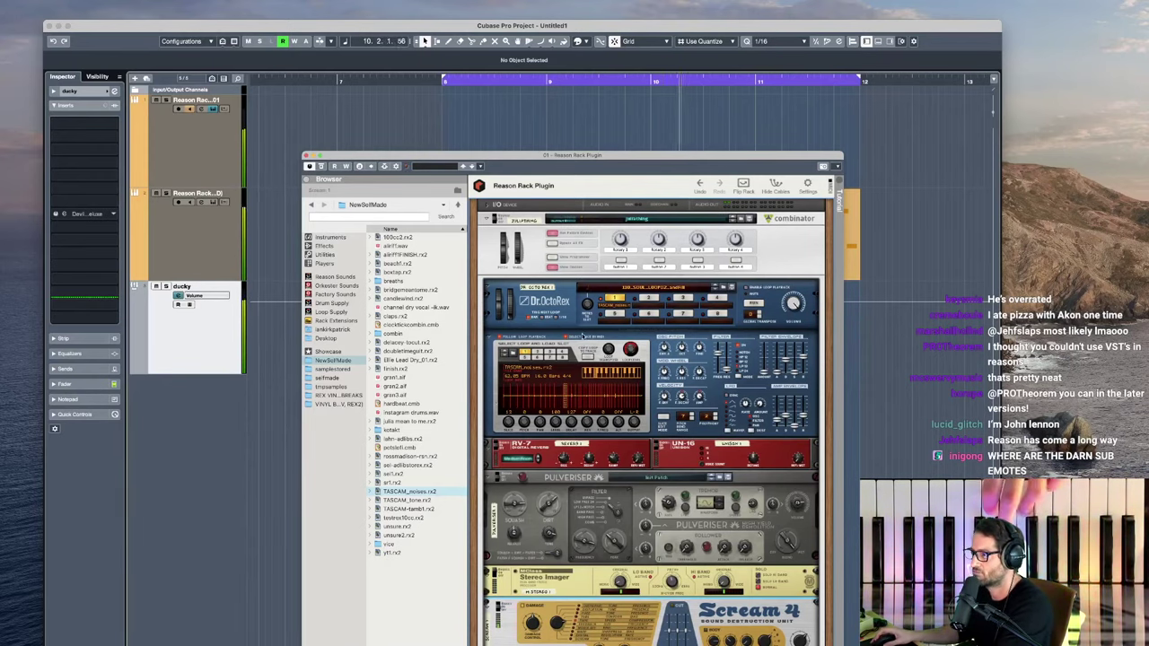
Step: Load doubletimeguit.rx2 into the Dr. OctoRex's loop slot 1, raise its amp envelope slider and adjust the Pulveriser
click(406, 351)
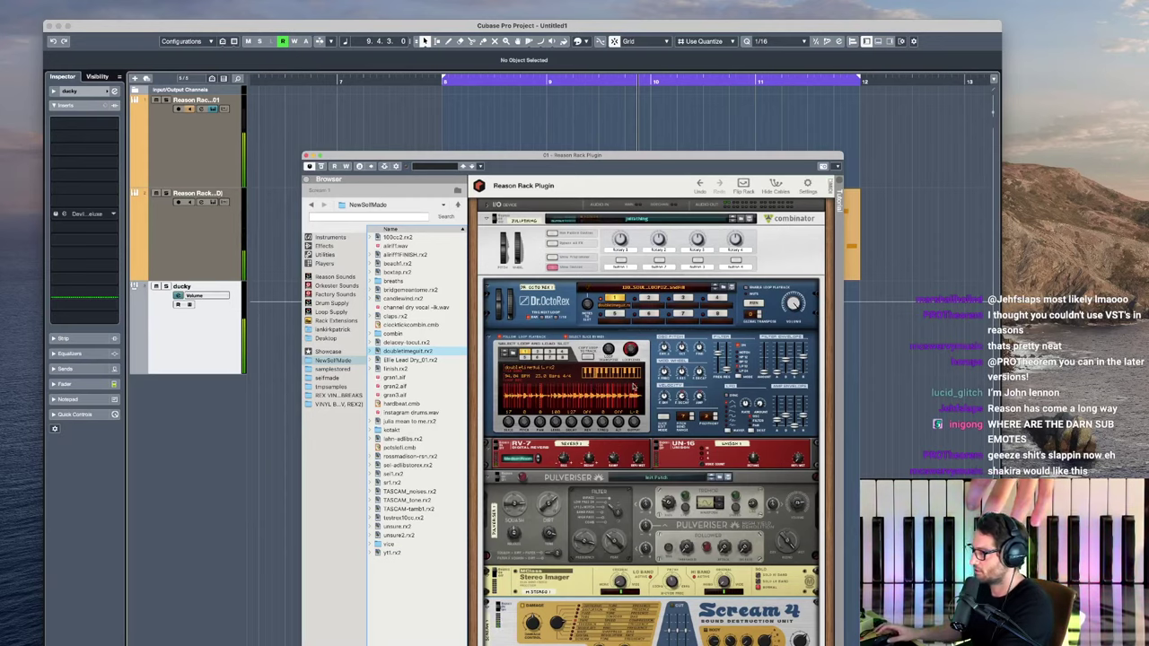
drag(781, 419, 789, 399)
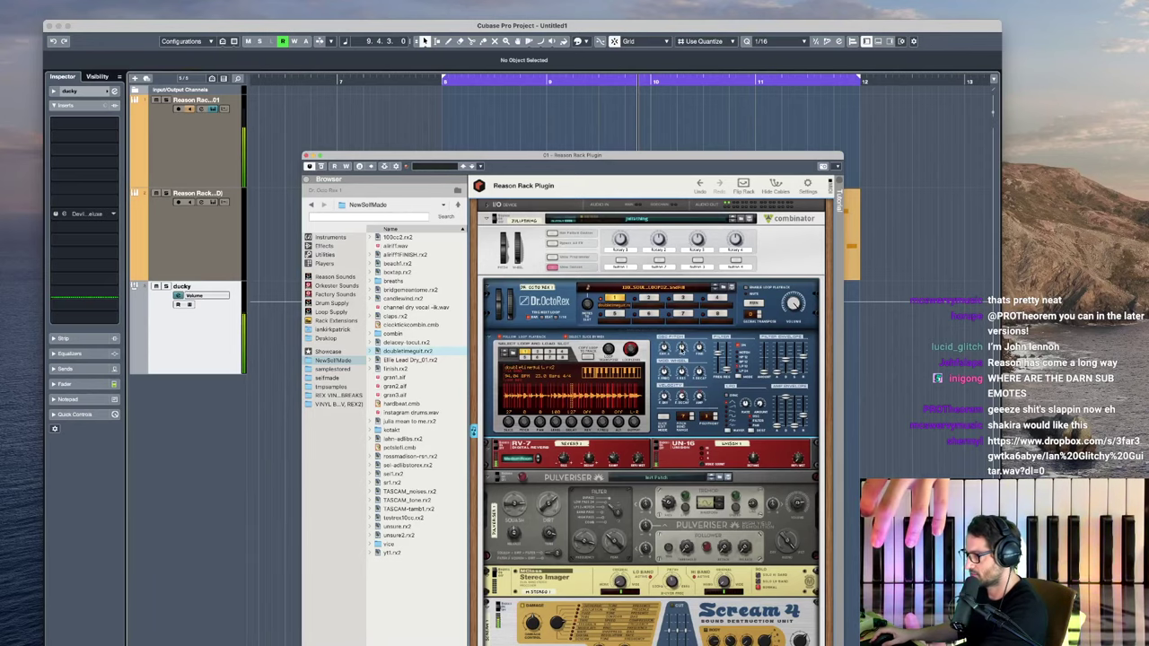
drag(528, 515, 511, 533)
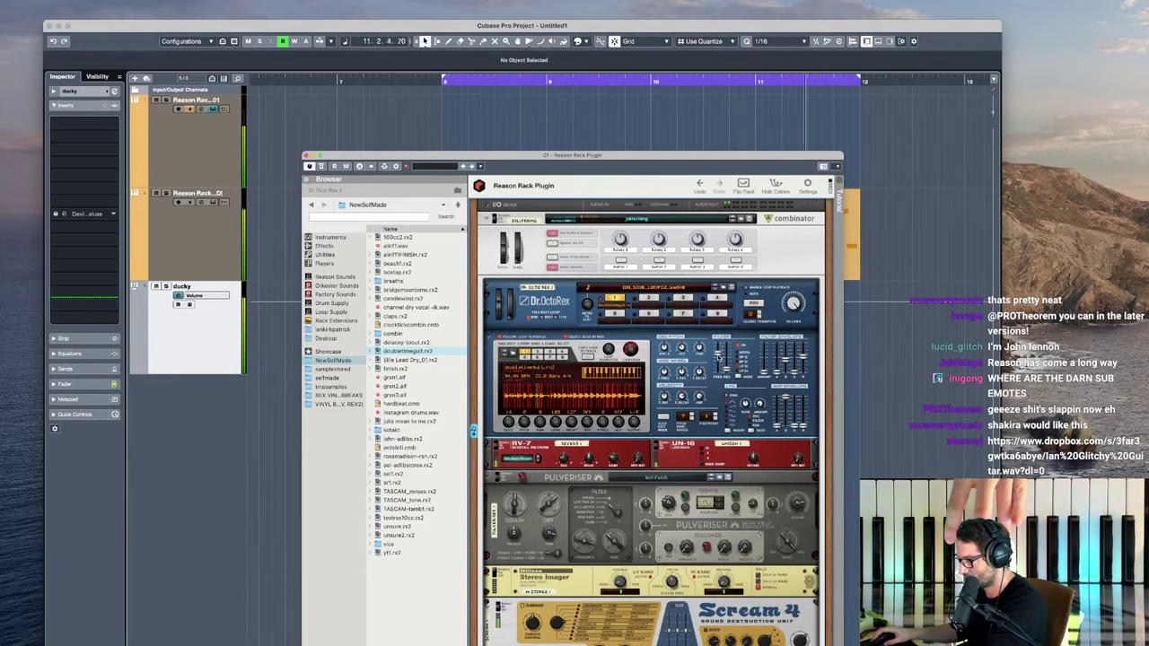
Step: Nudge the Dr. OctoRex's filter frequency slider up and reposition the Reason Rack window so its whole device chain is visible
drag(718, 360, 718, 356)
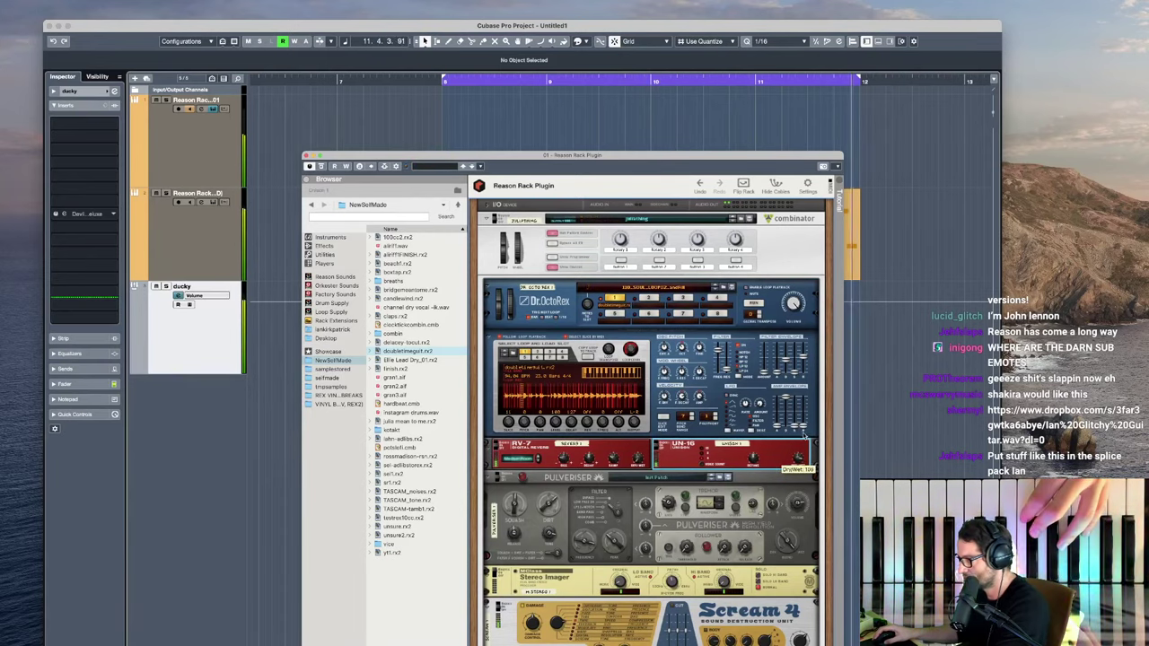
drag(413, 155, 550, 95)
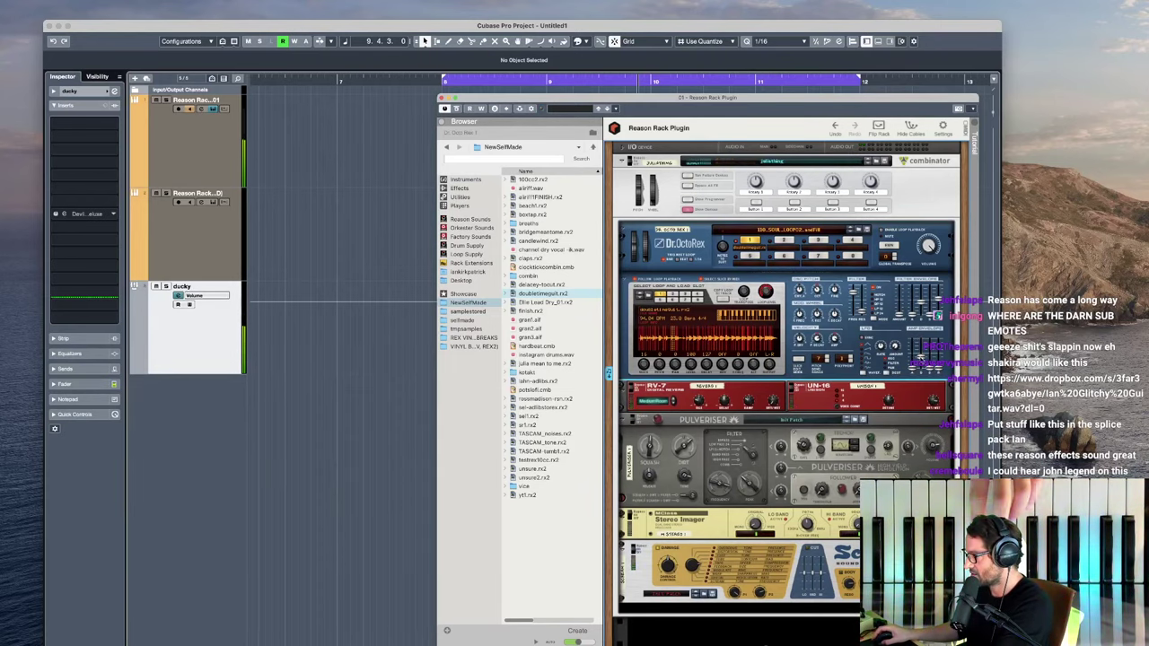
scroll(921, 353, up, 5)
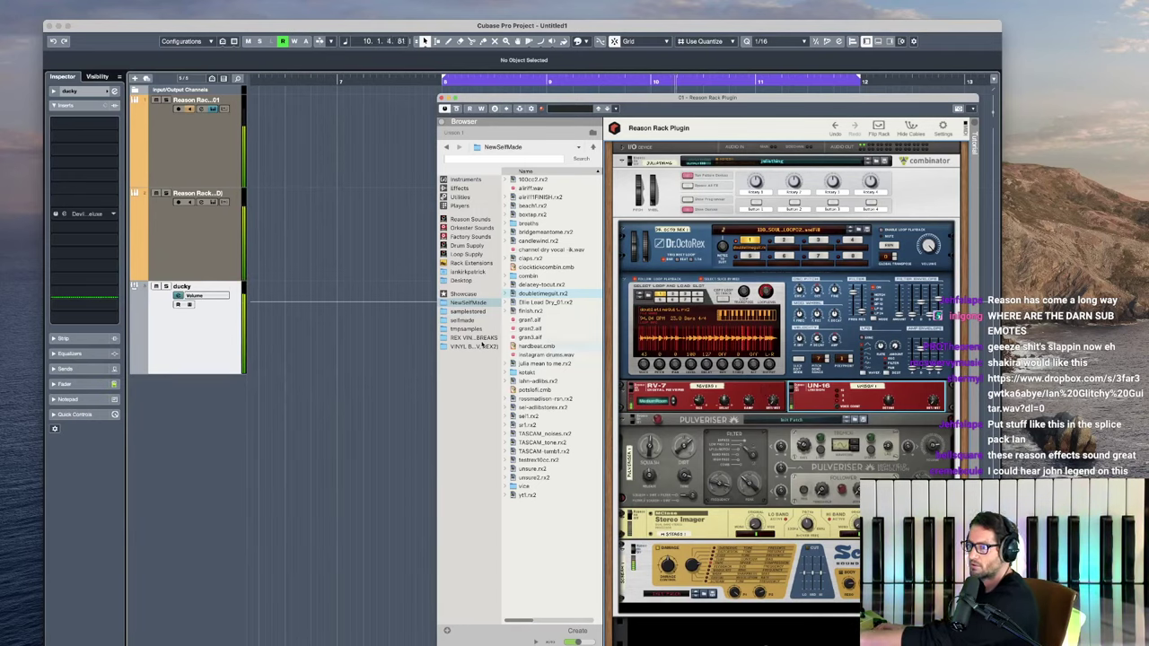
Step: Select the first Reason Rack track and save the project as tyjerytj
click(202, 139)
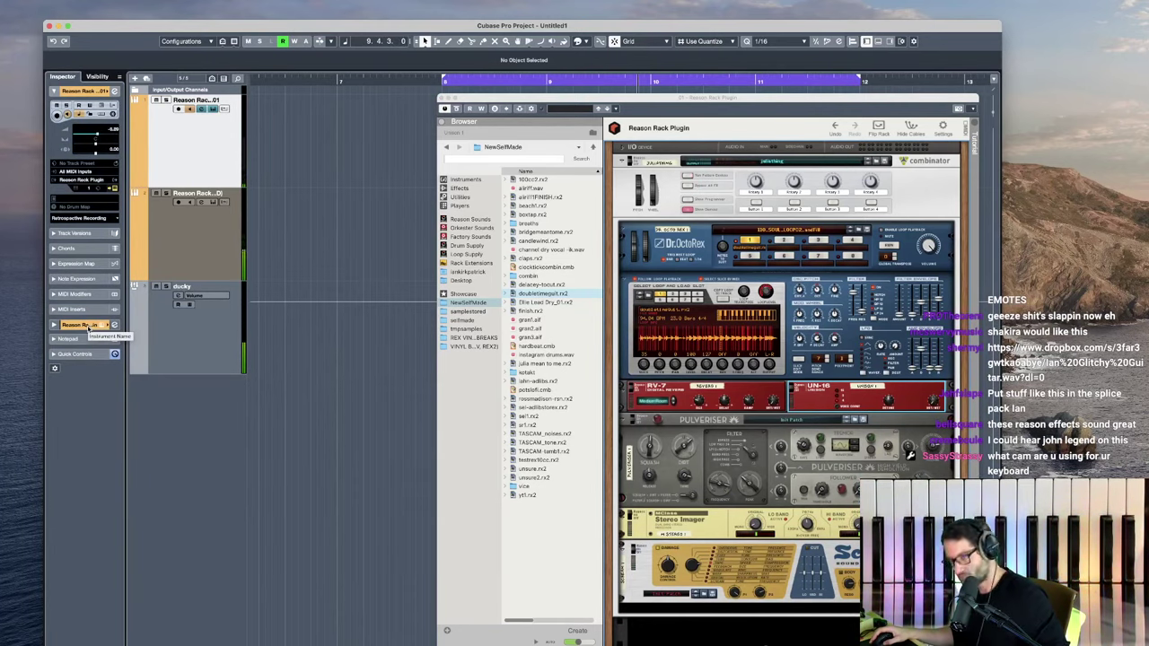
key(super+shift+s)
text(tyjerytj)
key(Return)
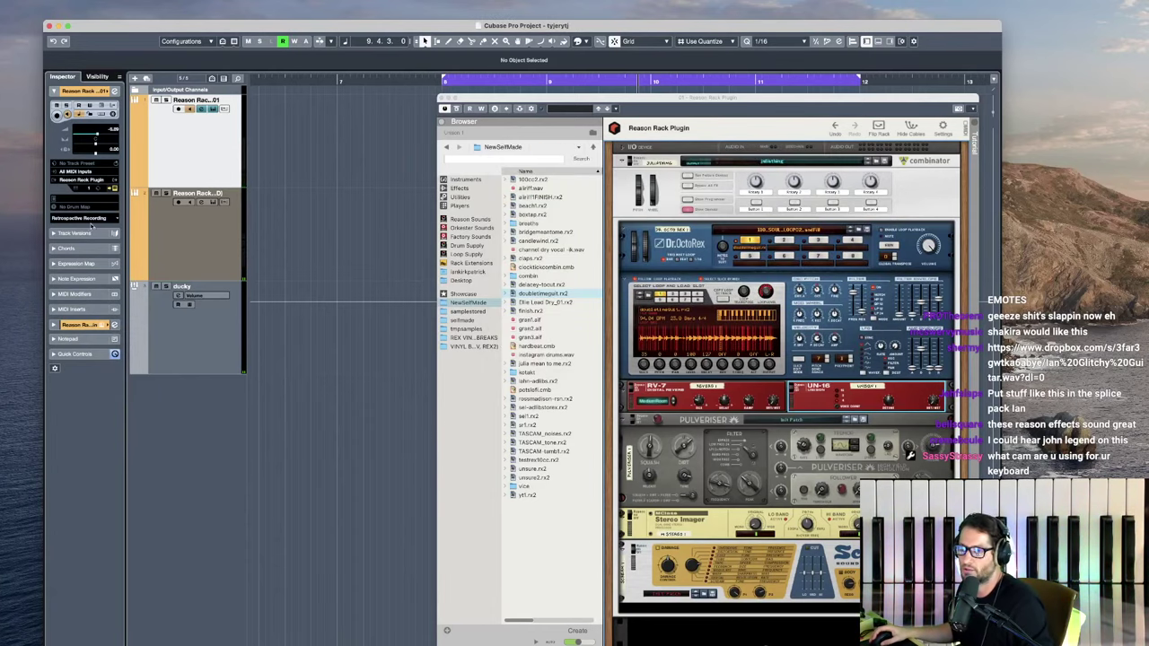
Step: Insert Torque Stereo as an audio insert effect on the first Reason Rack track
click(81, 325)
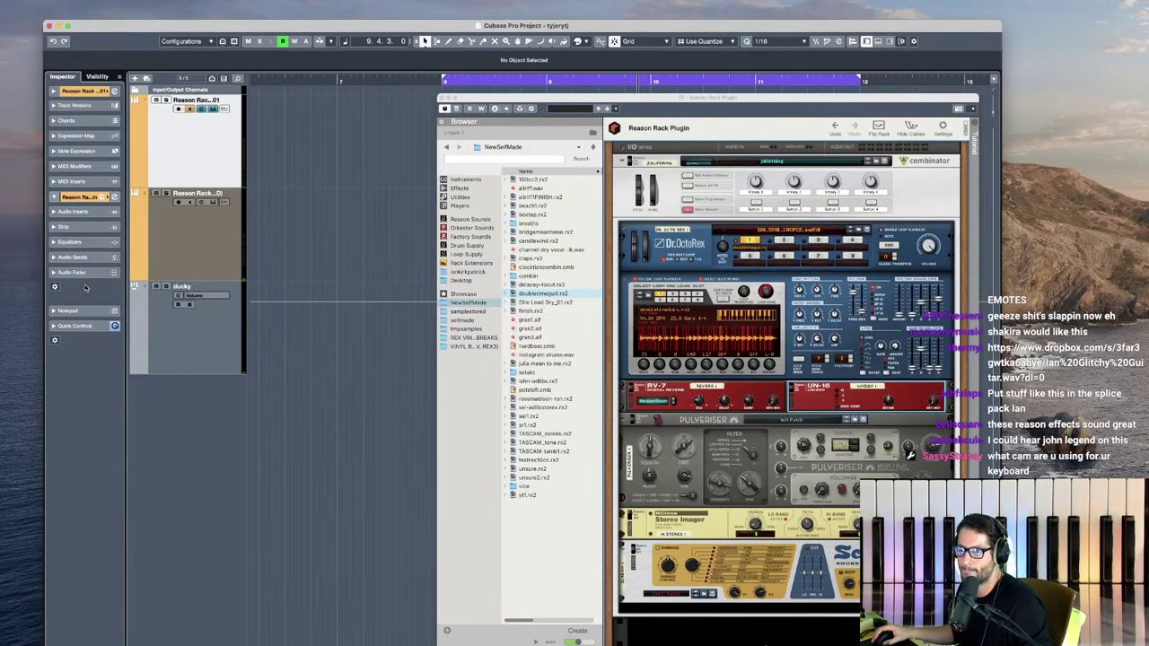
click(90, 213)
click(92, 256)
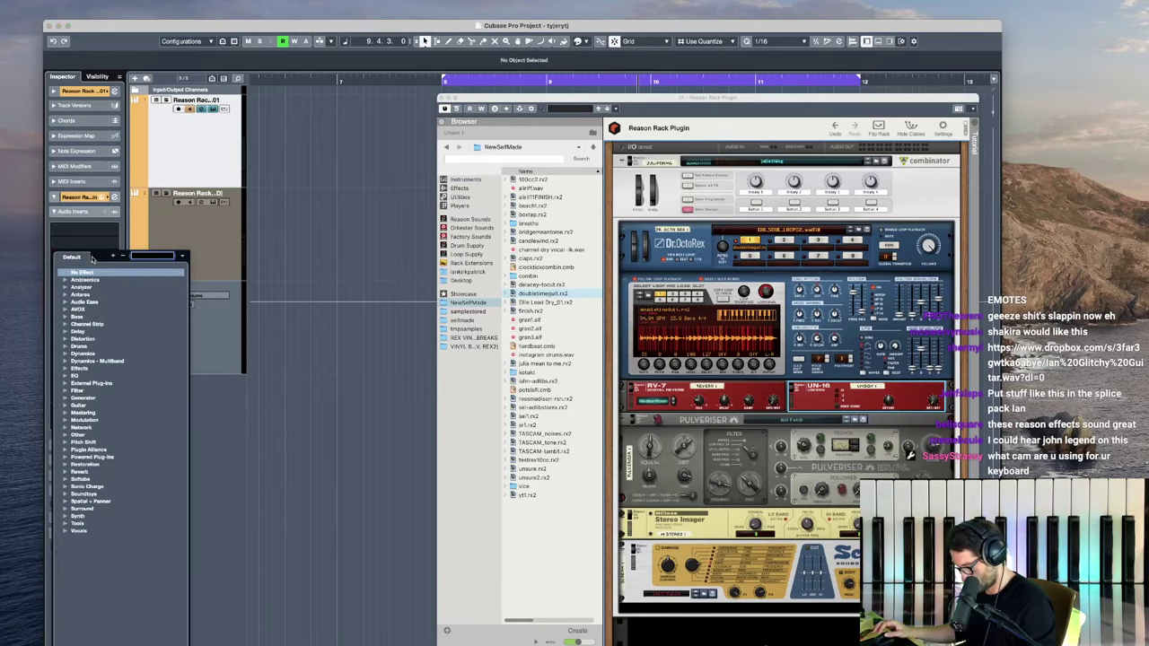
text(torq)
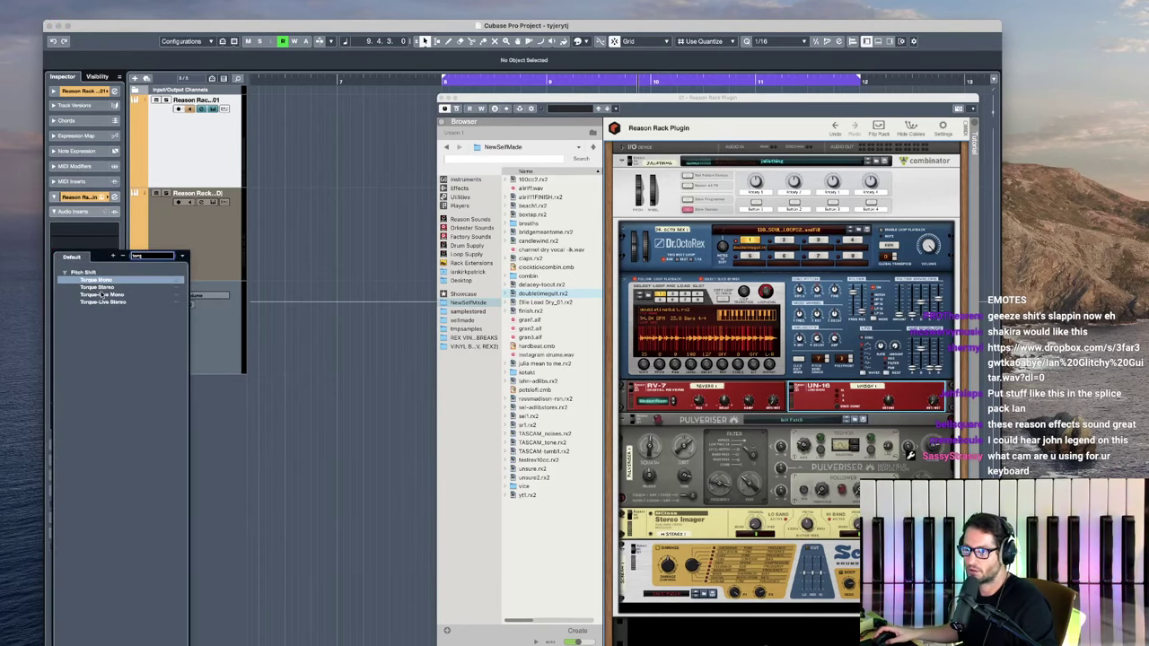
click(97, 287)
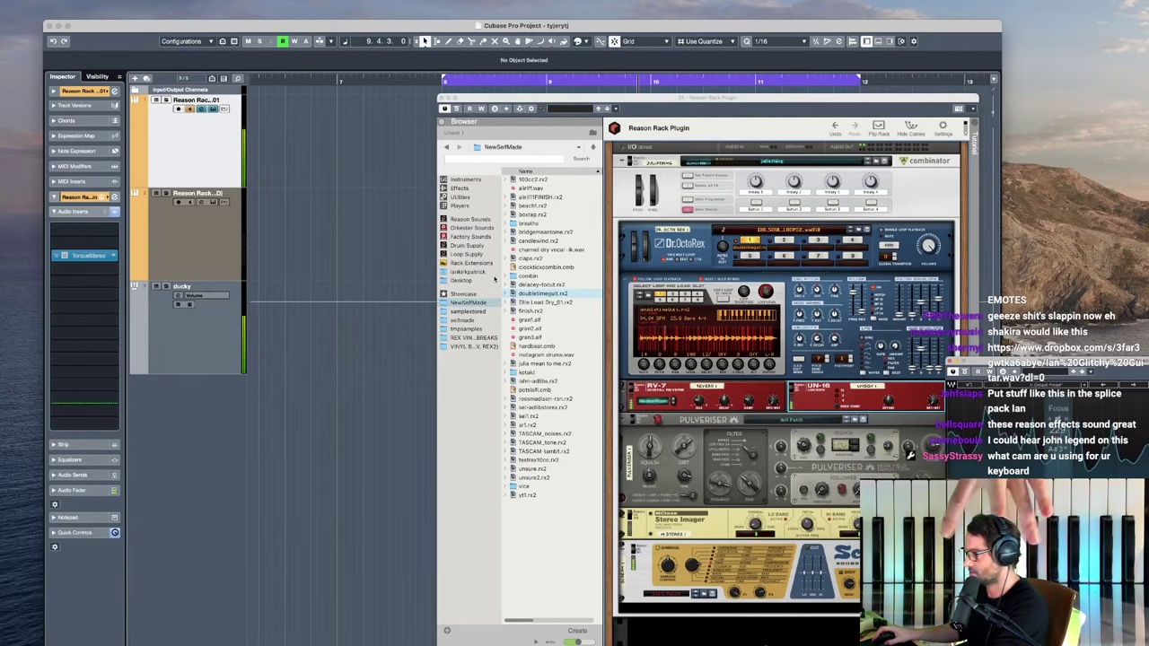
Step: Add Saturn 2 as an audio insert directly after Torque Stereo on the first Reason Rack track
click(85, 271)
text(saturn)
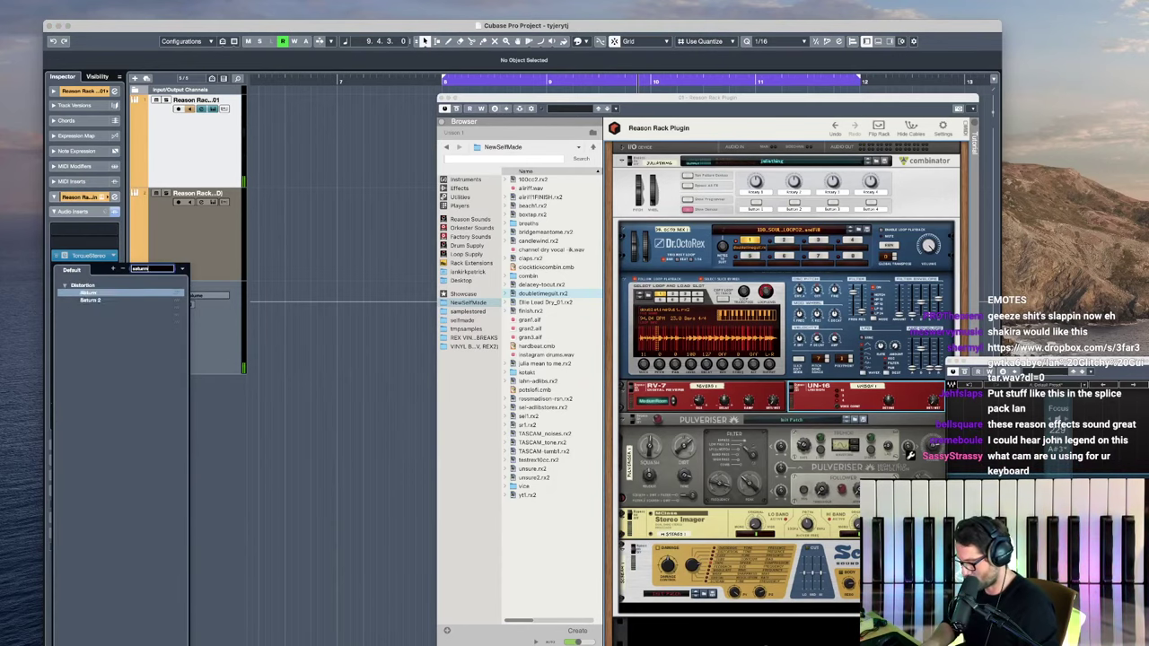
click(113, 302)
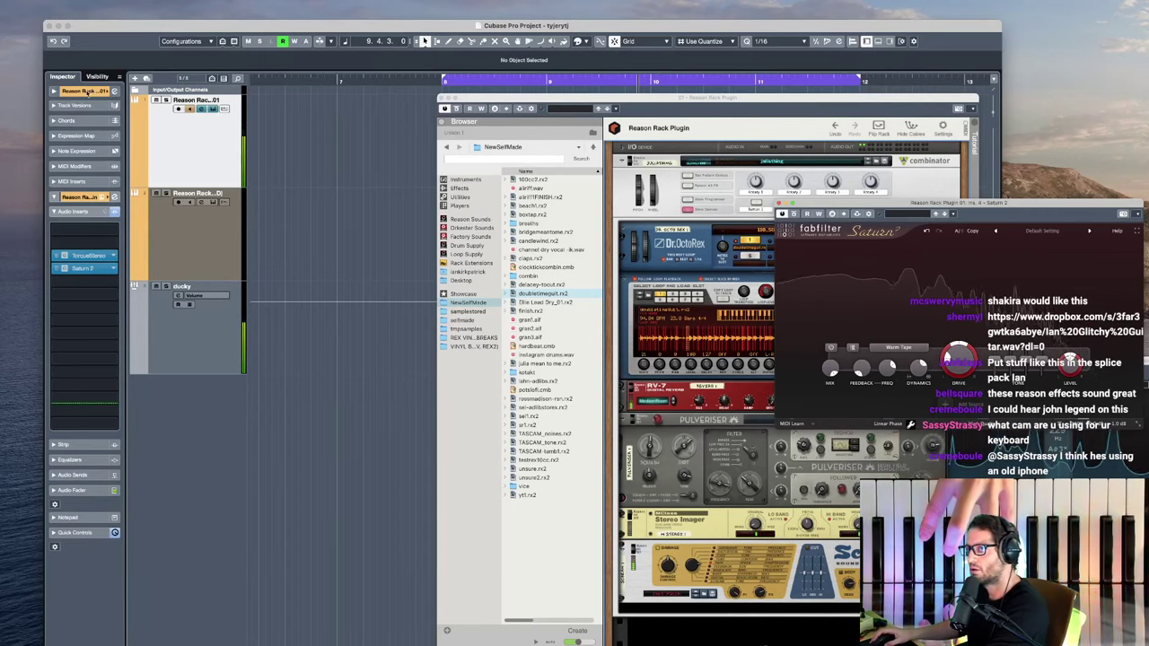
Step: Show the first track's basic settings, bring its Reason Rack window forward and open the second Reason Rack track's instrument window
click(82, 90)
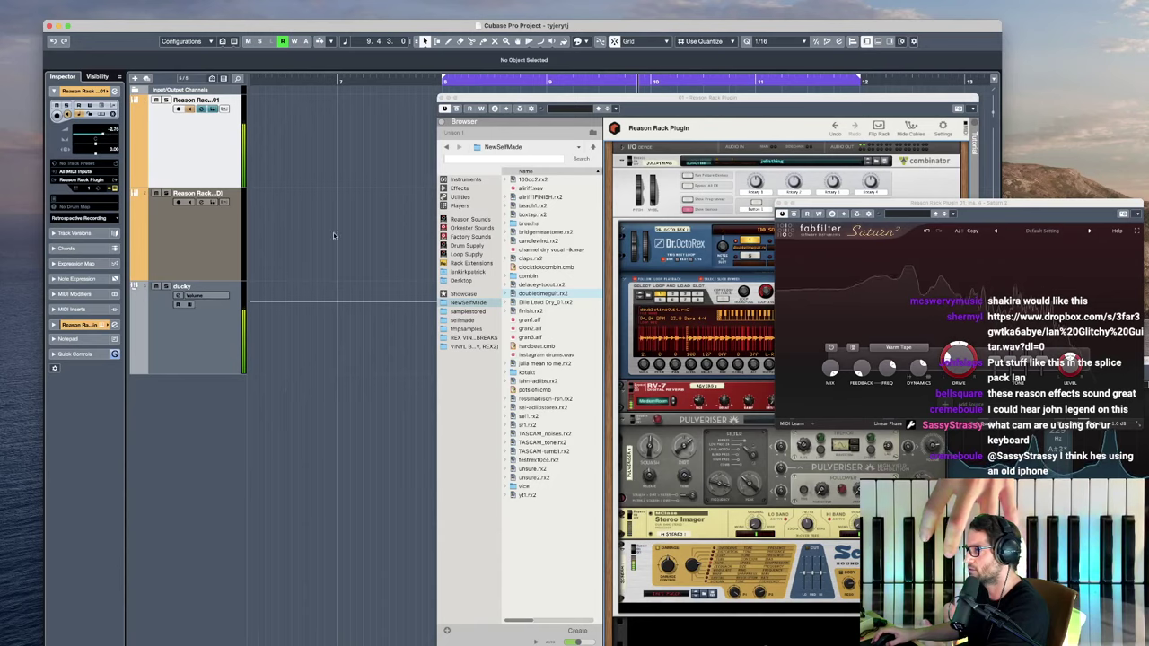
click(742, 320)
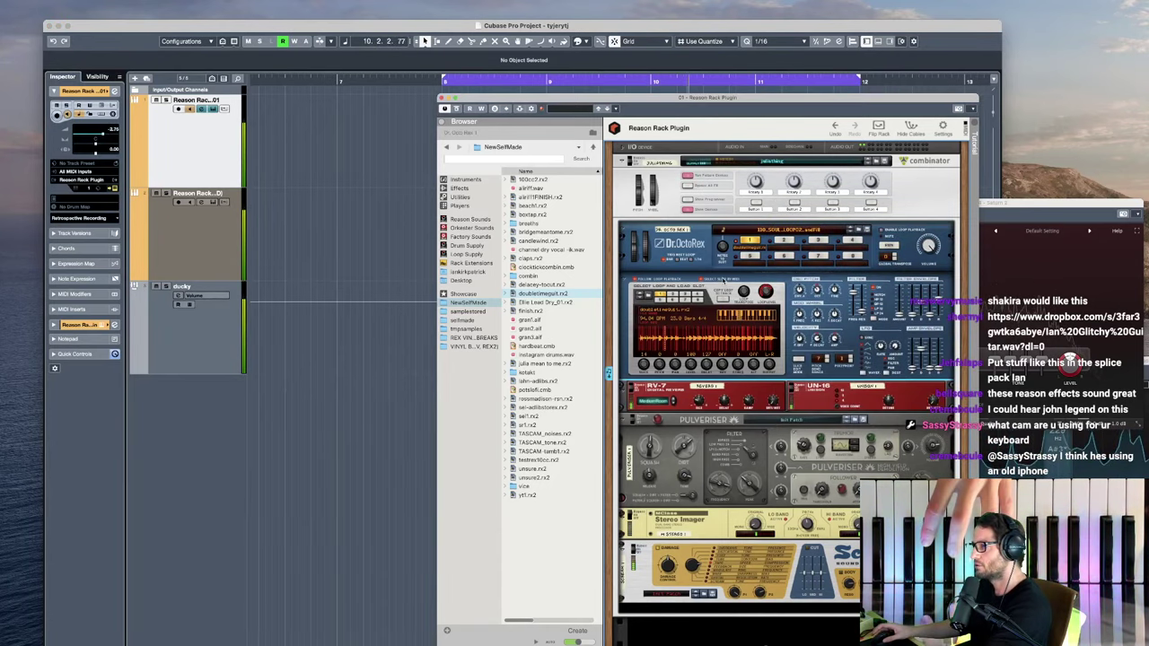
click(212, 201)
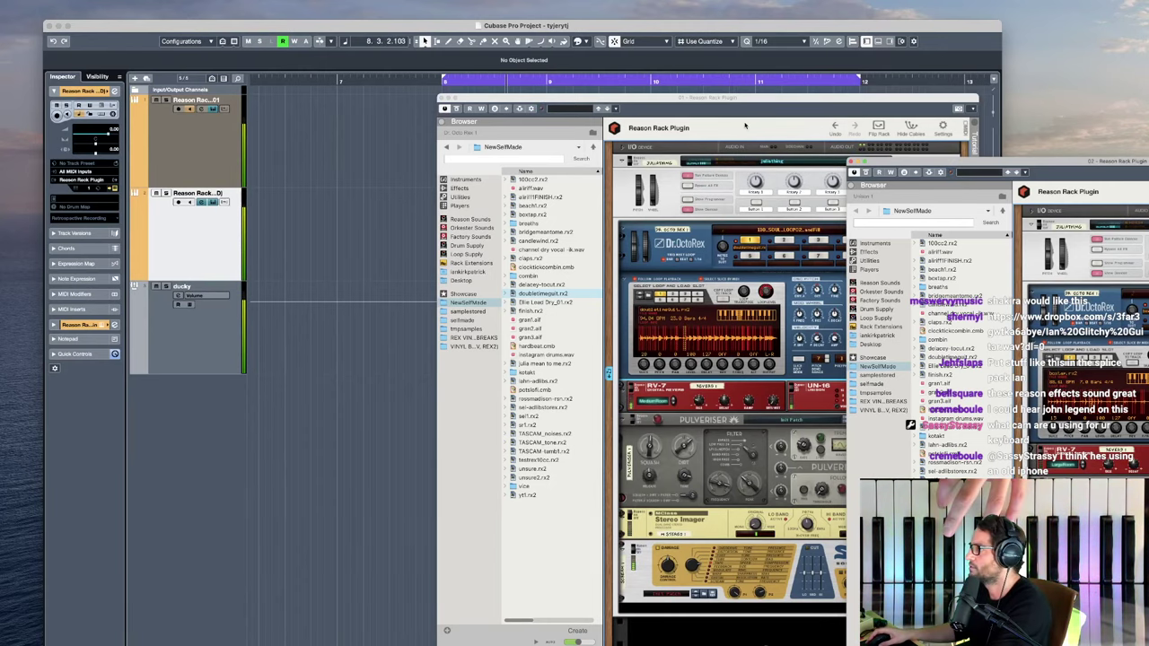
Step: Close the second Reason Rack window and load TASCAM_tone.rx2 into the first rack's Dr. OctoRex
click(853, 166)
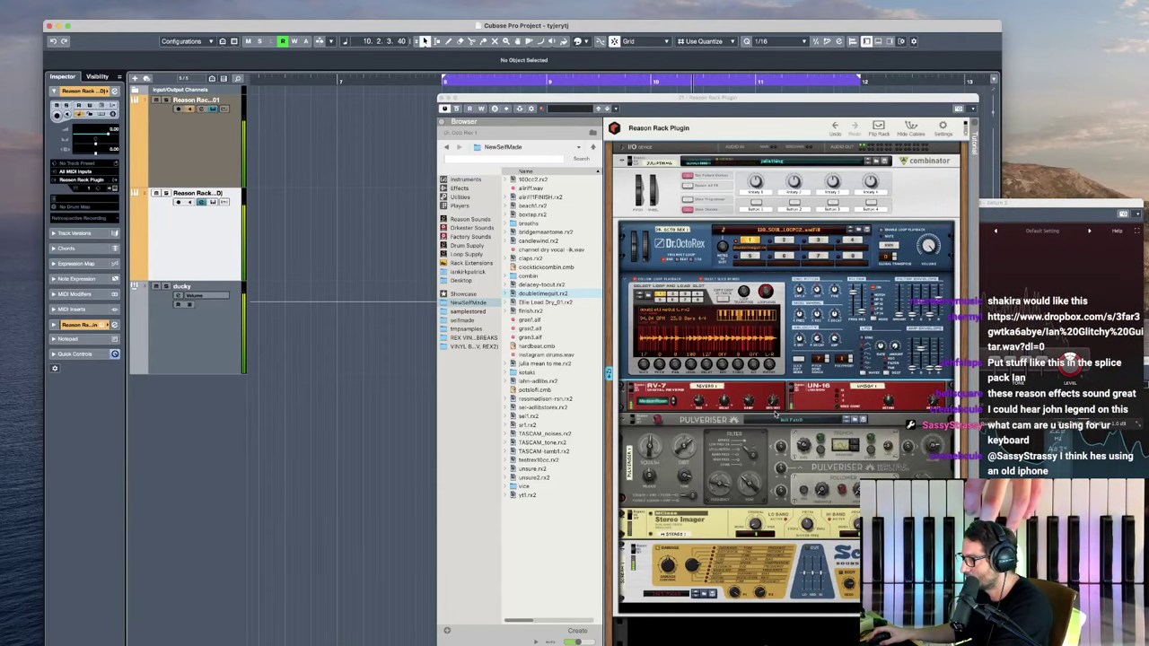
click(932, 395)
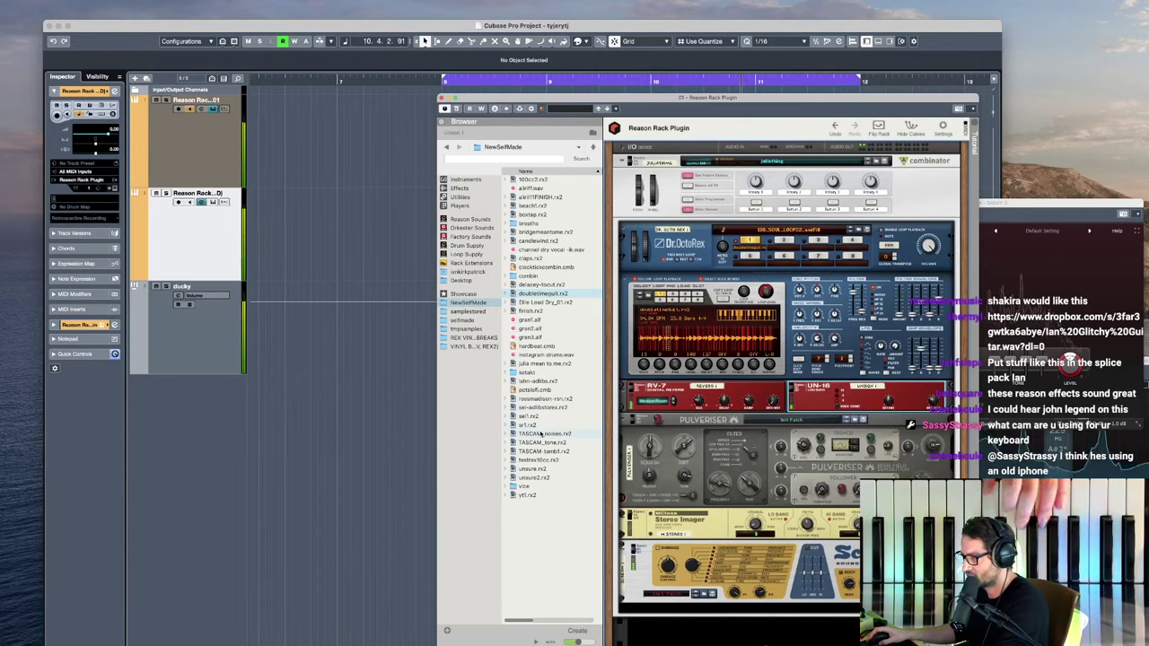
drag(542, 443, 696, 340)
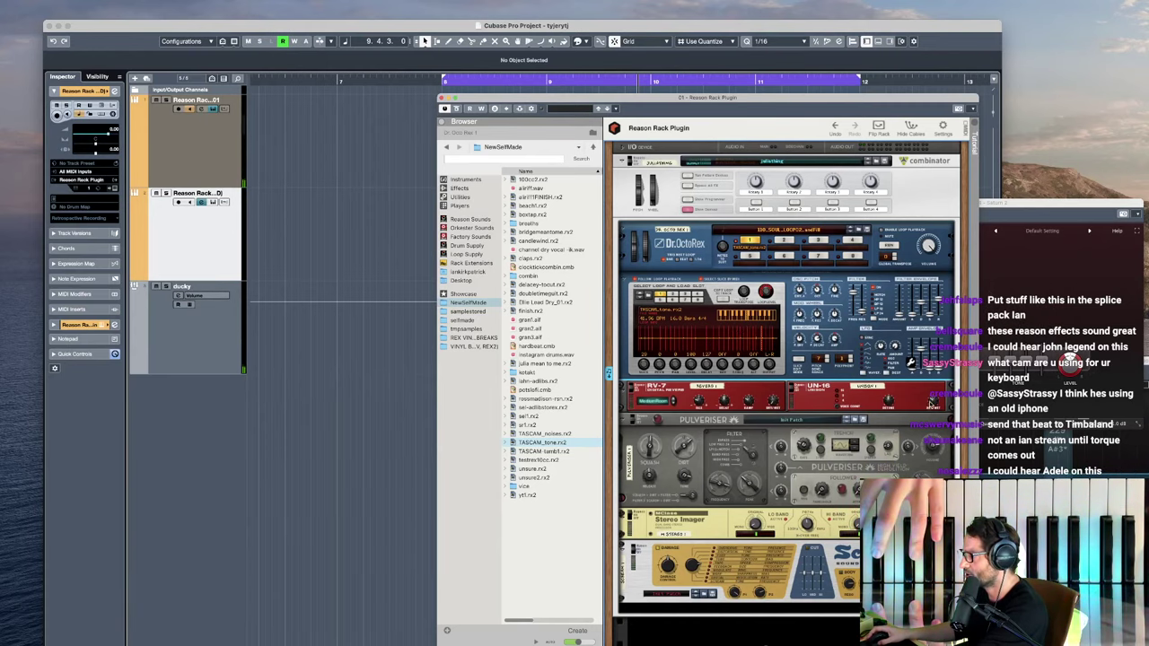
mouse_move(929, 389)
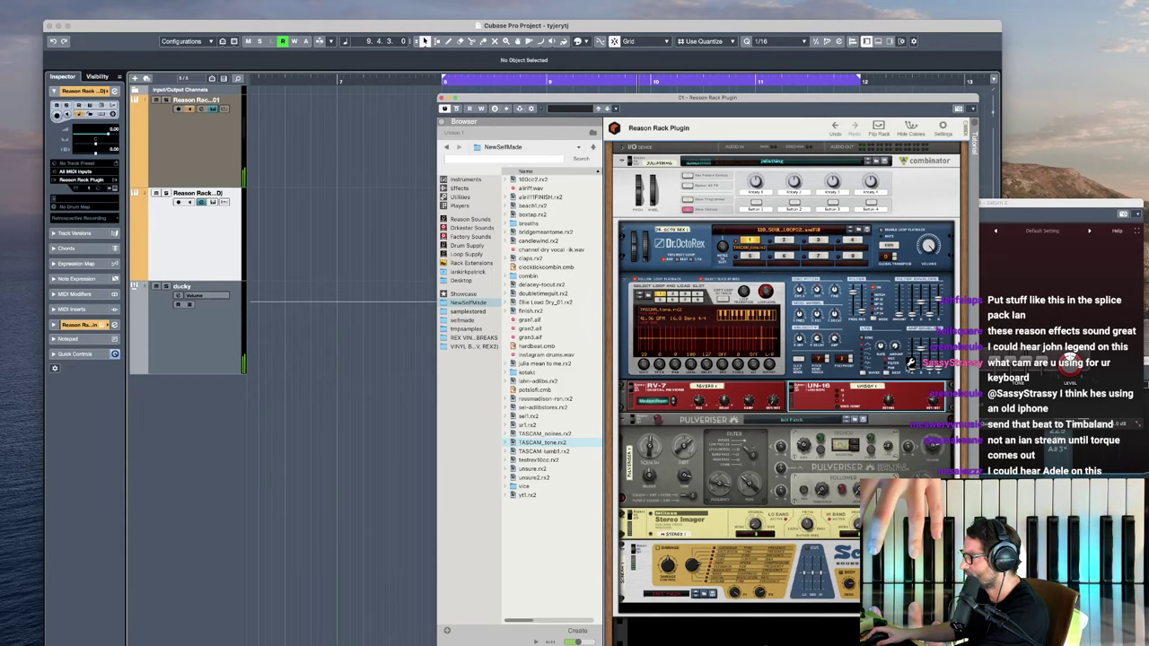
mouse_move(909, 350)
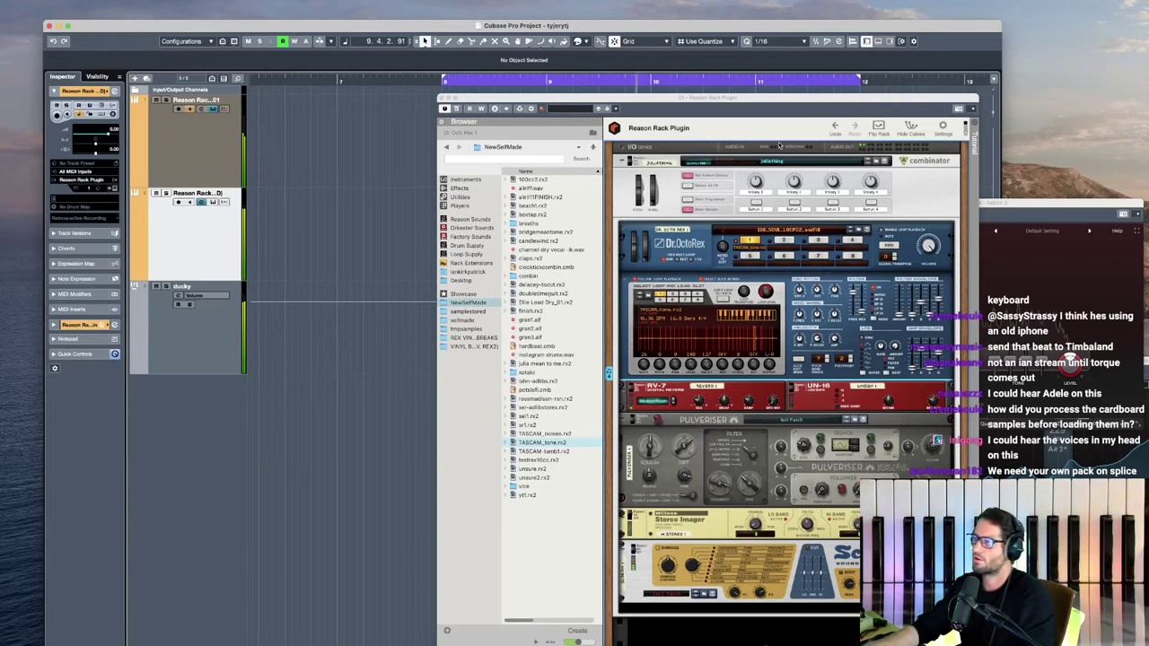
Step: Close the rack window and insert the first Reason Rack track's retrospective MIDI recording across the bar 8–12 cycle
click(229, 166)
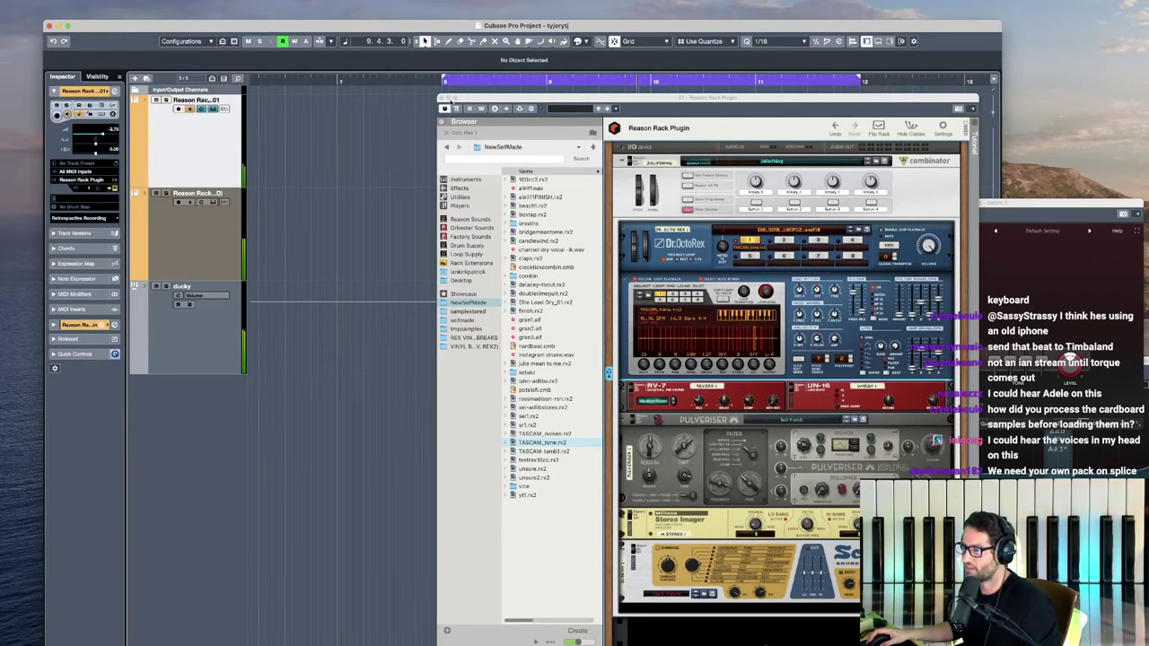
click(441, 97)
click(111, 219)
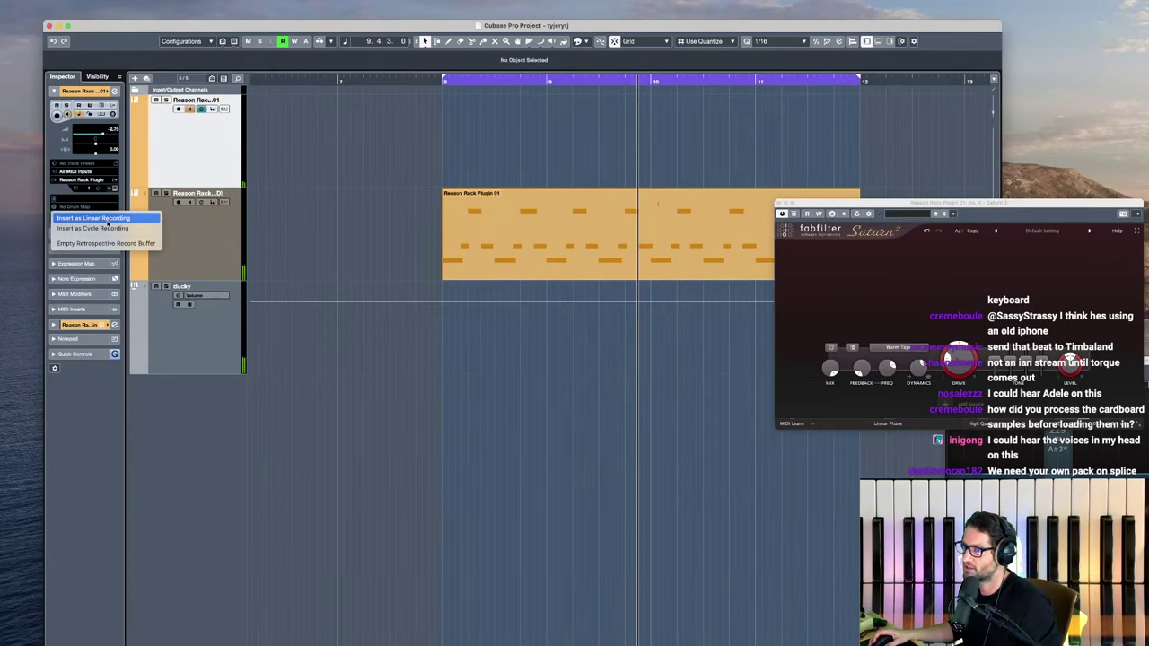
click(98, 224)
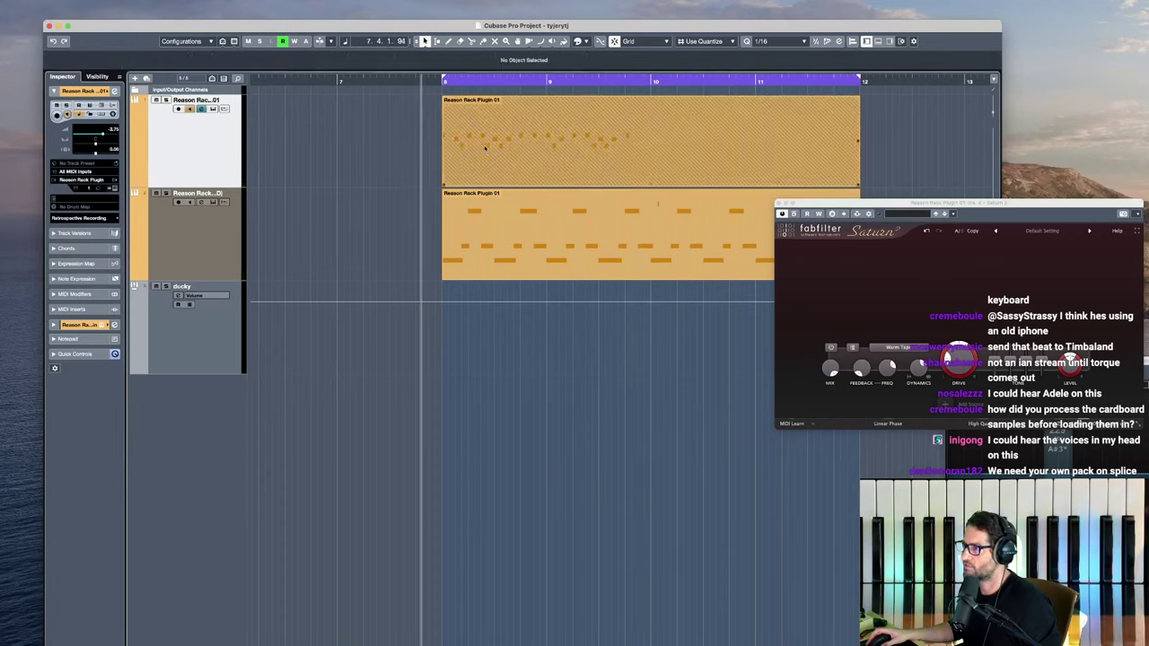
Step: Split the new MIDI part at bar 10 and delete its second half
key(h)
key(h)
key(h)
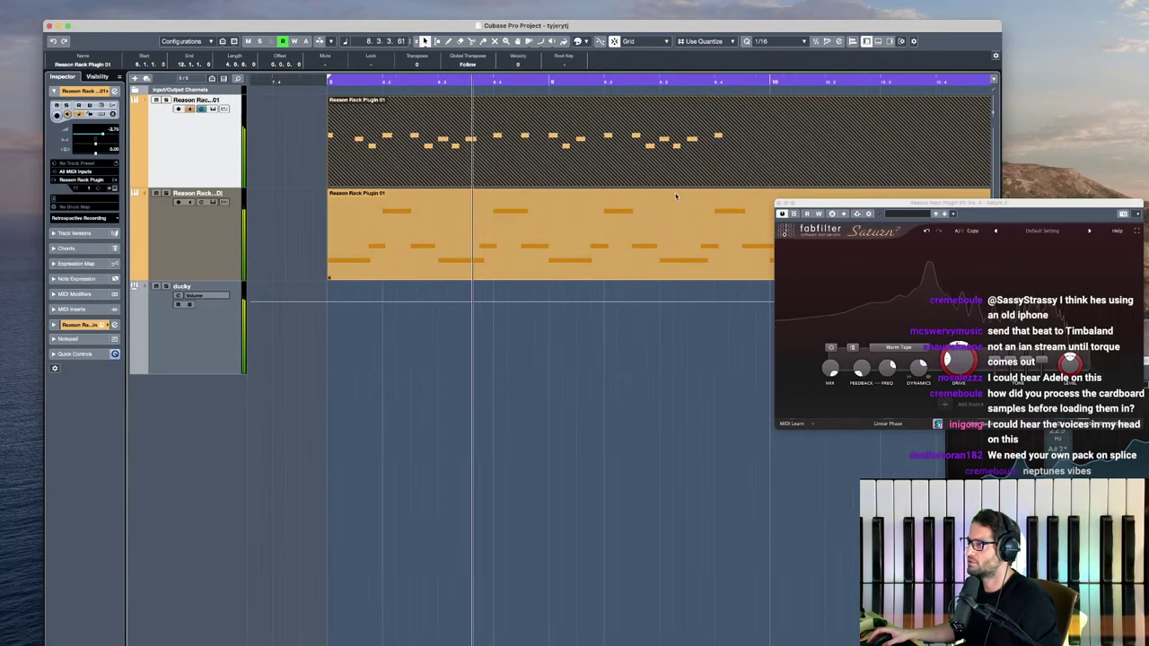
key(g)
click(814, 141)
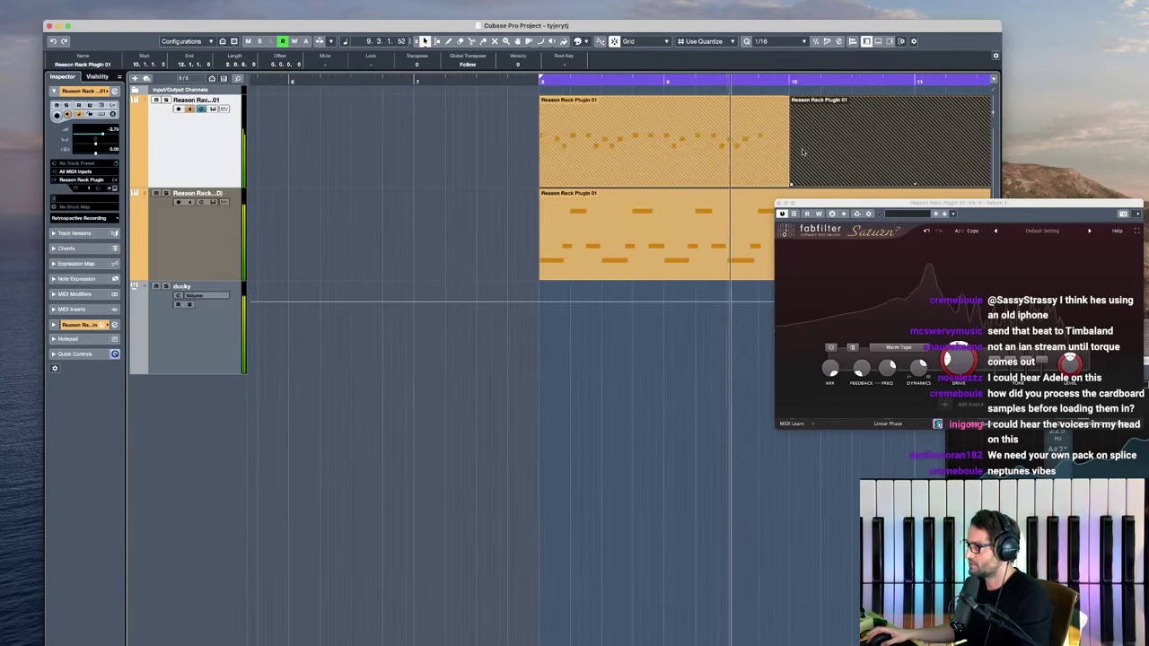
key(shift+m)
key(shift+u)
key(Delete)
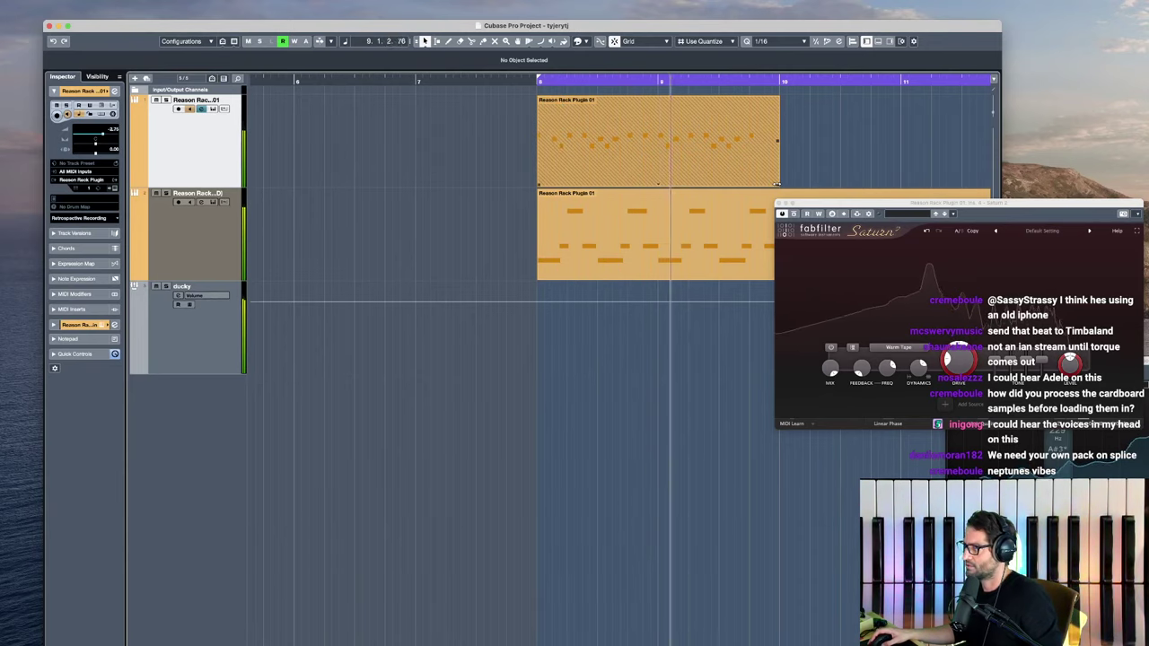
Step: Split the MIDI part at bar 9 and halfway through bar 8, and keep only two half-bar parts filling bar 8
alt+click(660, 148)
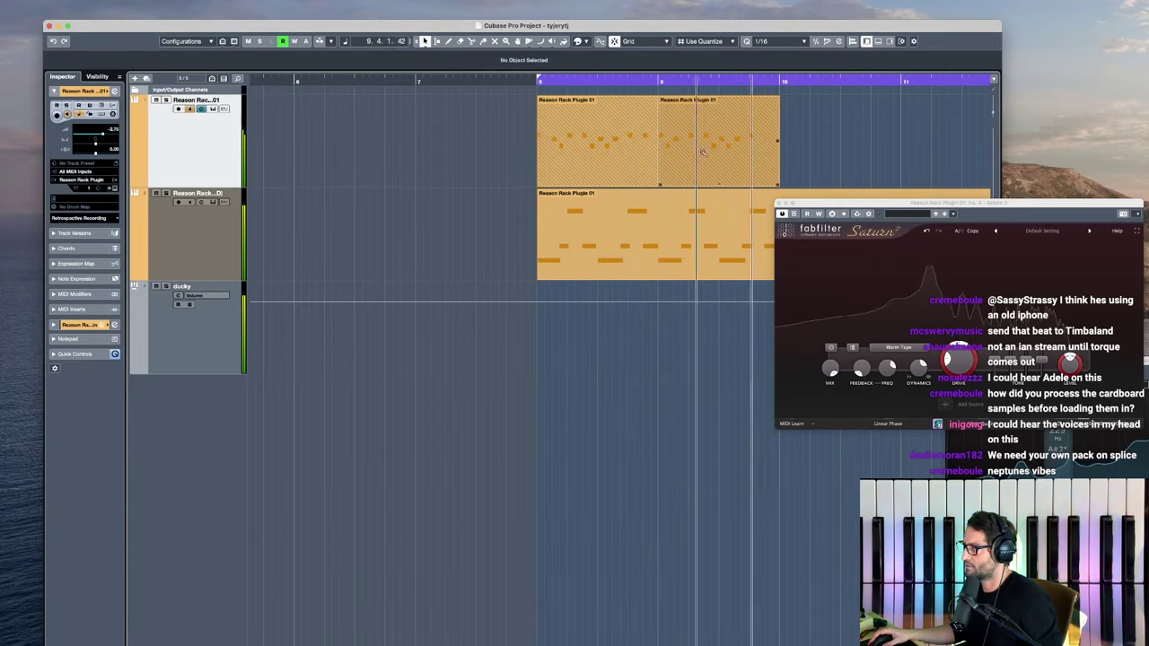
alt+click(596, 148)
drag(452, 128, 418, 167)
click(825, 130)
mouse_move(616, 144)
mouse_down()
mouse_move(402, 142)
mouse_move(561, 148)
mouse_up()
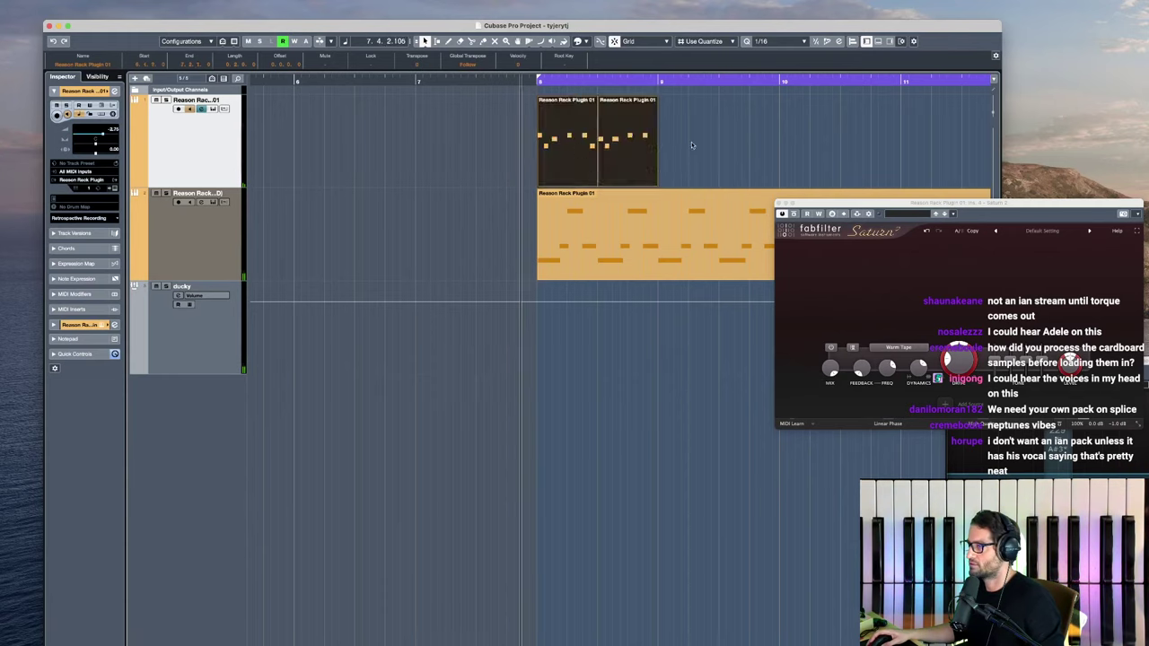
Step: Duplicate the pair of half-bar parts until they fill bars 8 to 12, and select all the parts
key(super+d)
key(g)
key(super+d)
key(super+d)
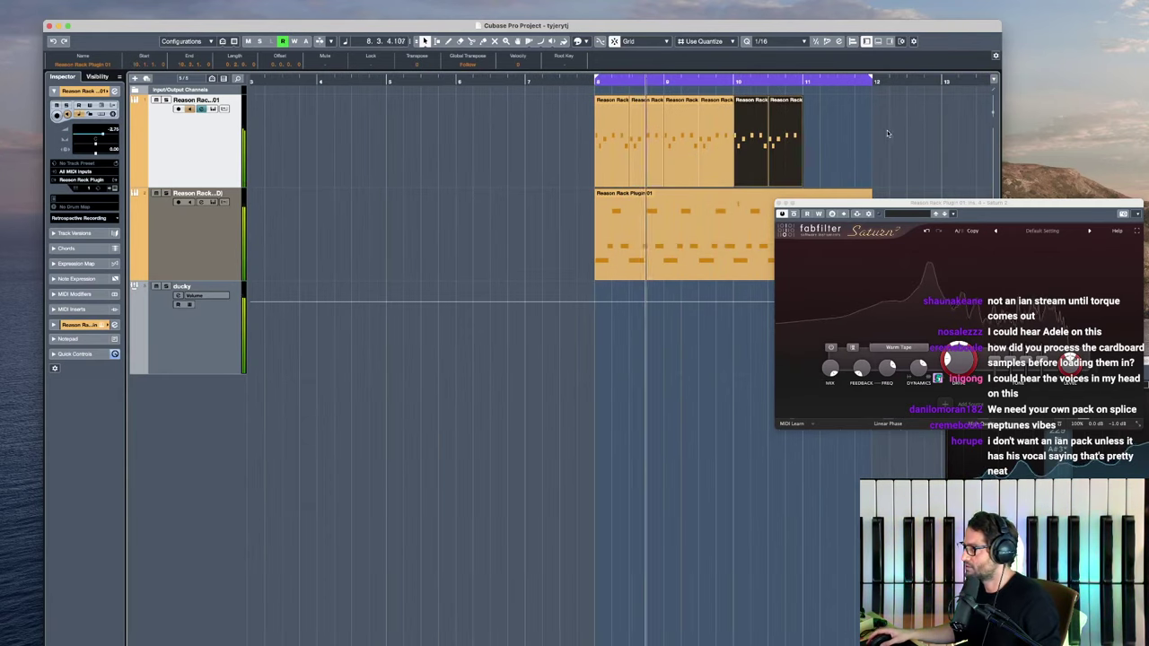
drag(902, 129, 557, 141)
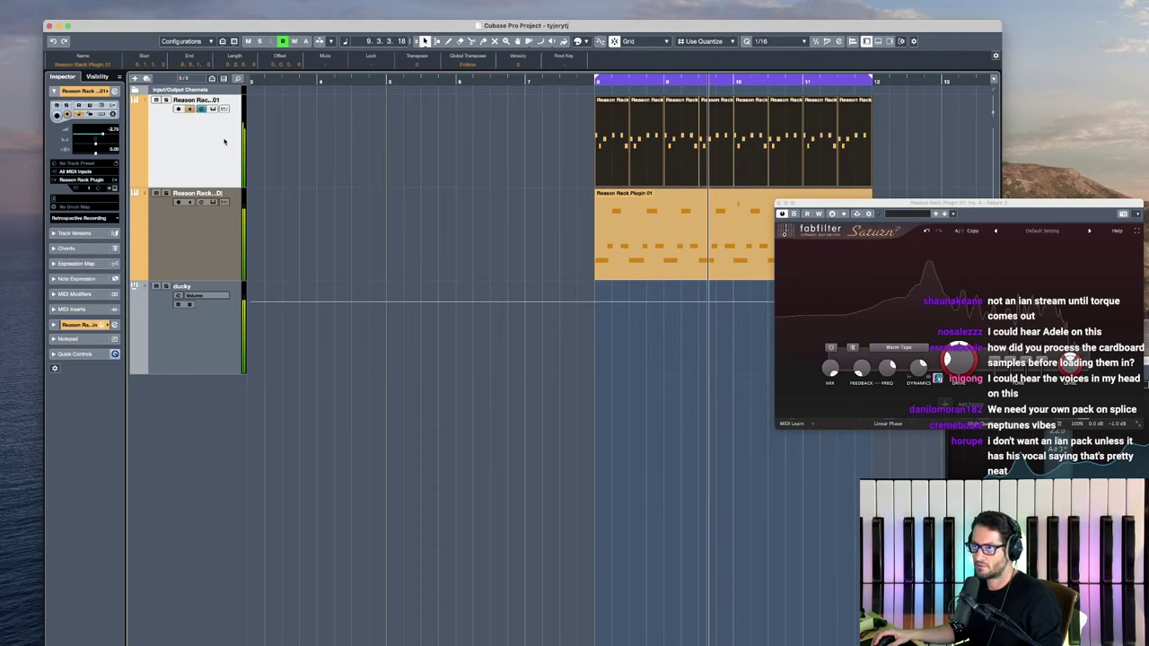
Step: Reopen the first track's Reason Rack and adjust the Dr. OctoRex filter frequency
click(224, 108)
mouse_move(894, 347)
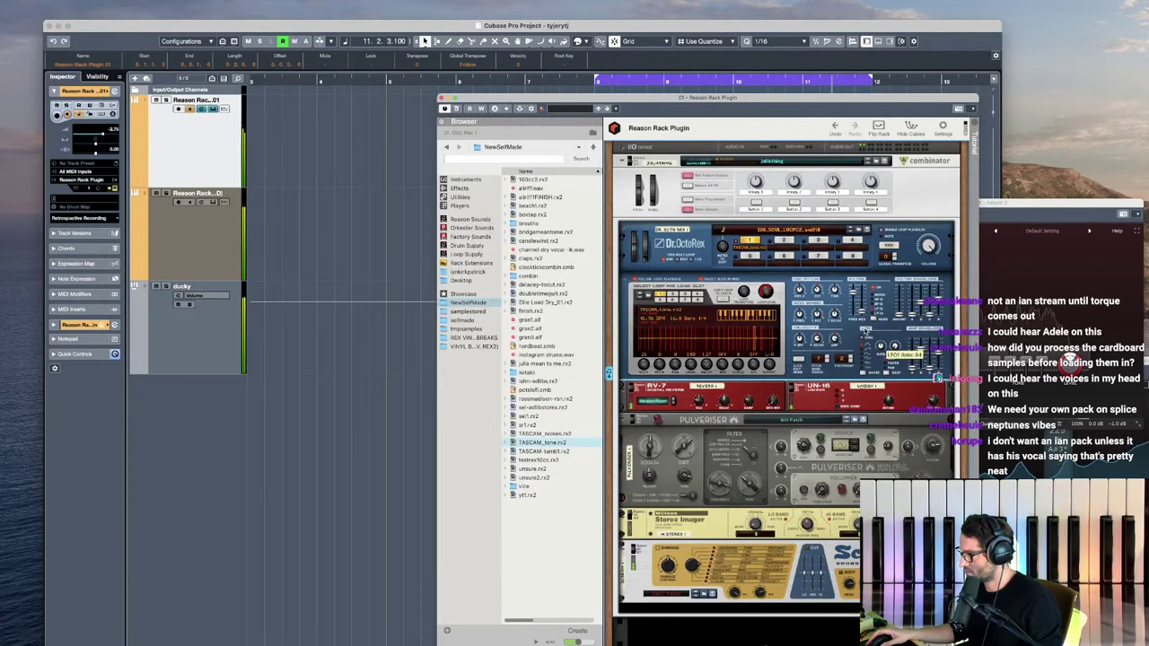
drag(860, 311, 860, 305)
mouse_move(865, 308)
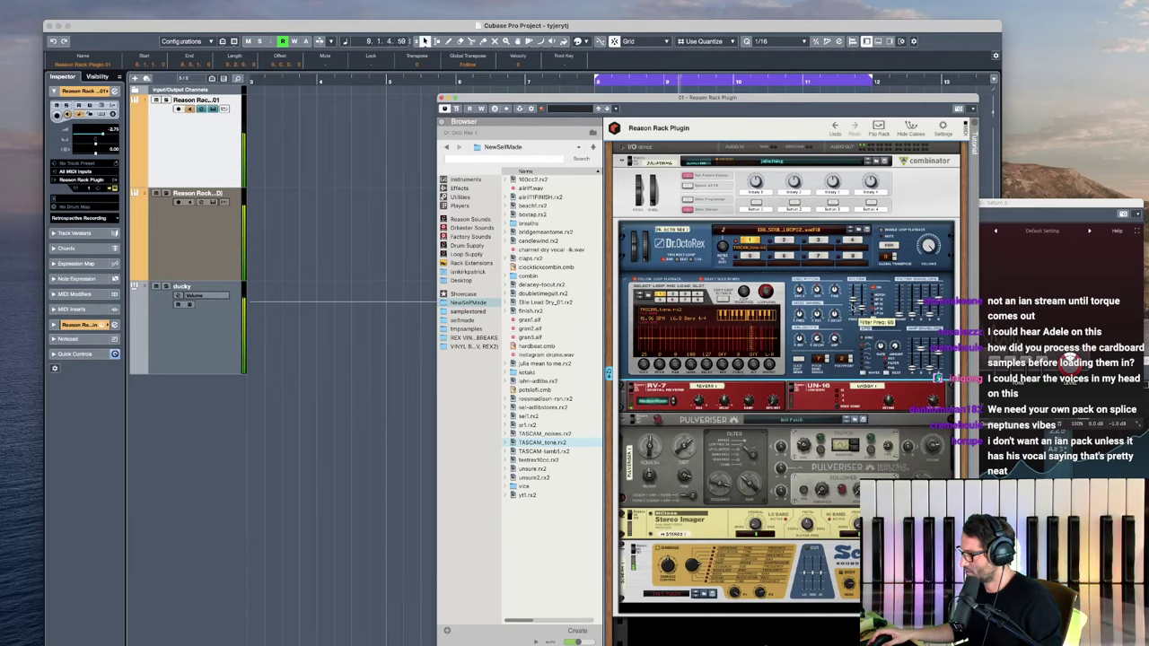
mouse_move(901, 298)
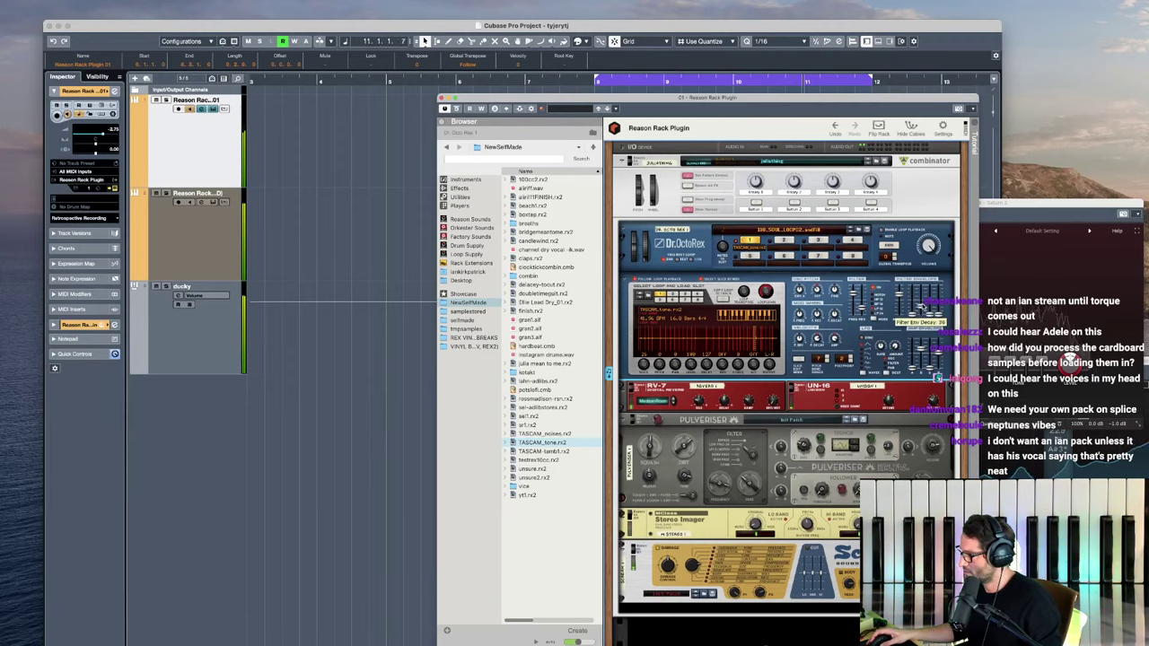
drag(853, 295, 854, 305)
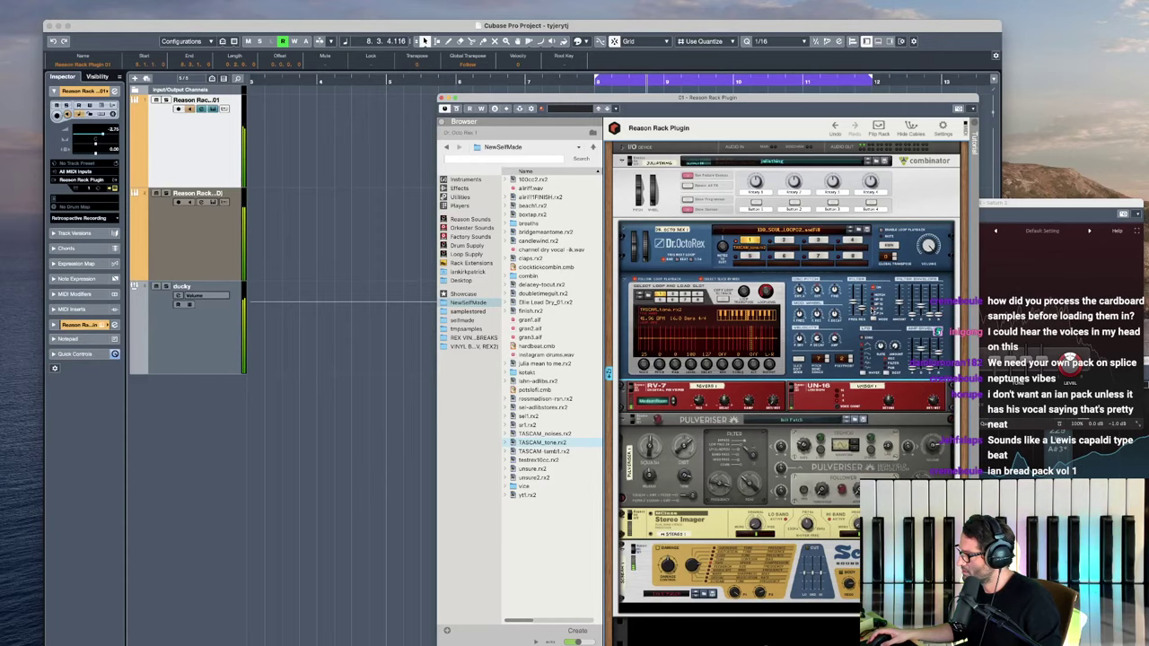
Step: Place the UN-16 Unison ahead of the RV-7 reverb and adjust the Dr. OctoRex amp envelope decay
drag(771, 401, 779, 405)
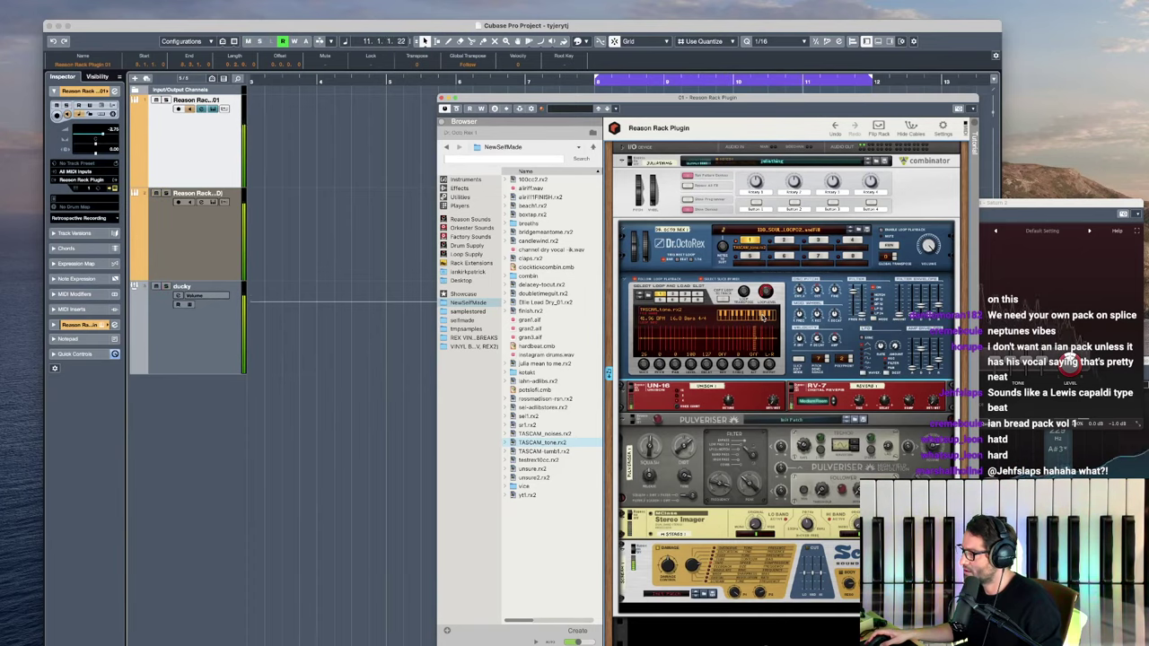
mouse_move(939, 356)
drag(939, 351, 936, 357)
mouse_move(934, 356)
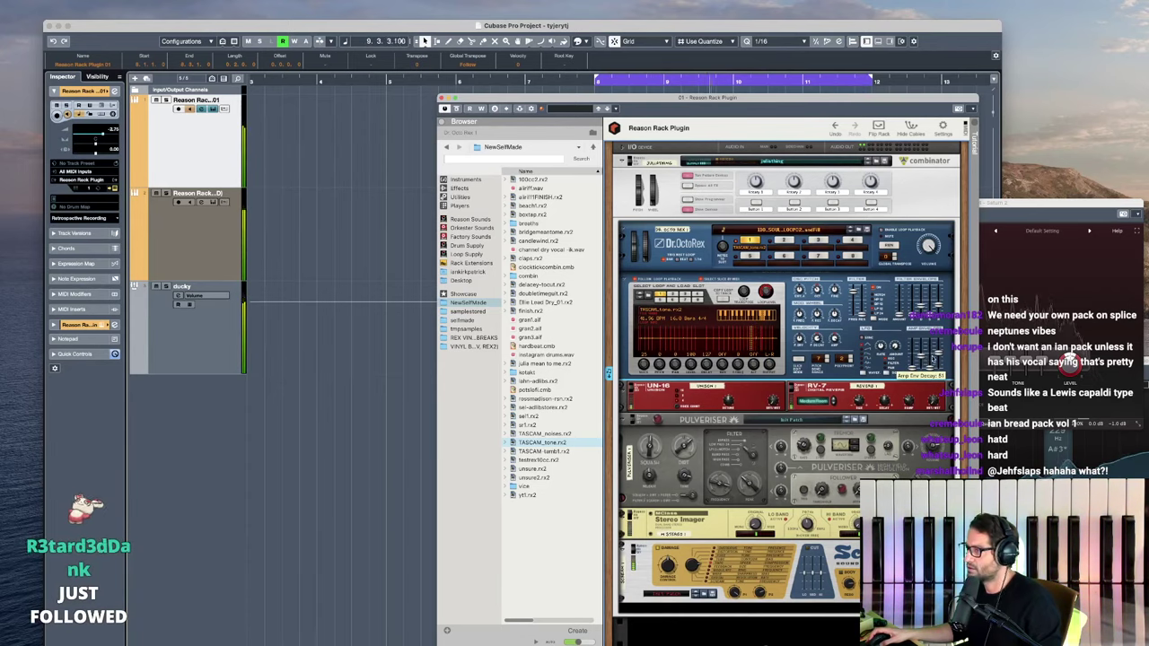
mouse_move(930, 409)
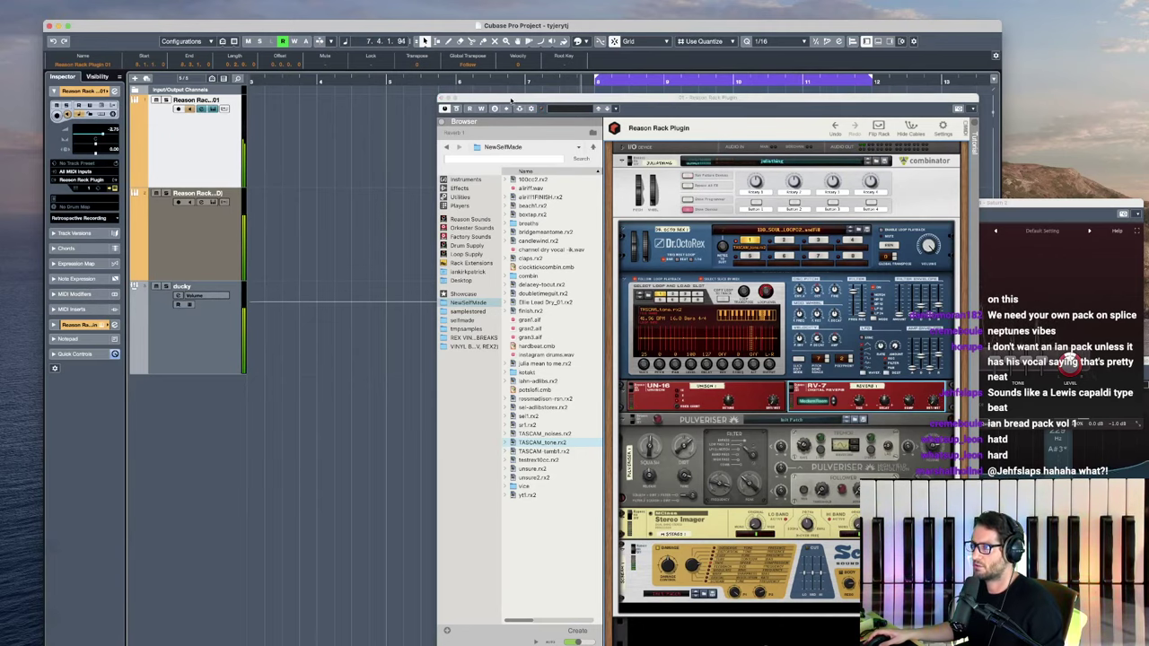
Step: Render the selected MIDI parts in place to an audio track and rename that track "bullshit"
drag(682, 97, 682, 312)
drag(856, 155, 999, 153)
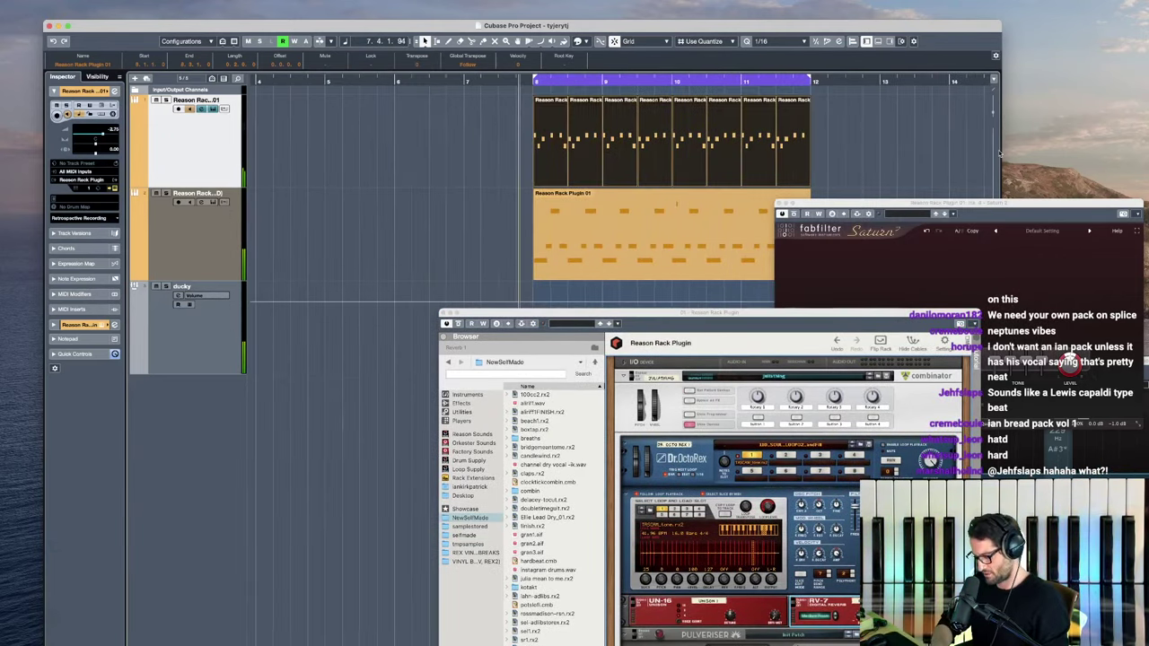
key(super+r)
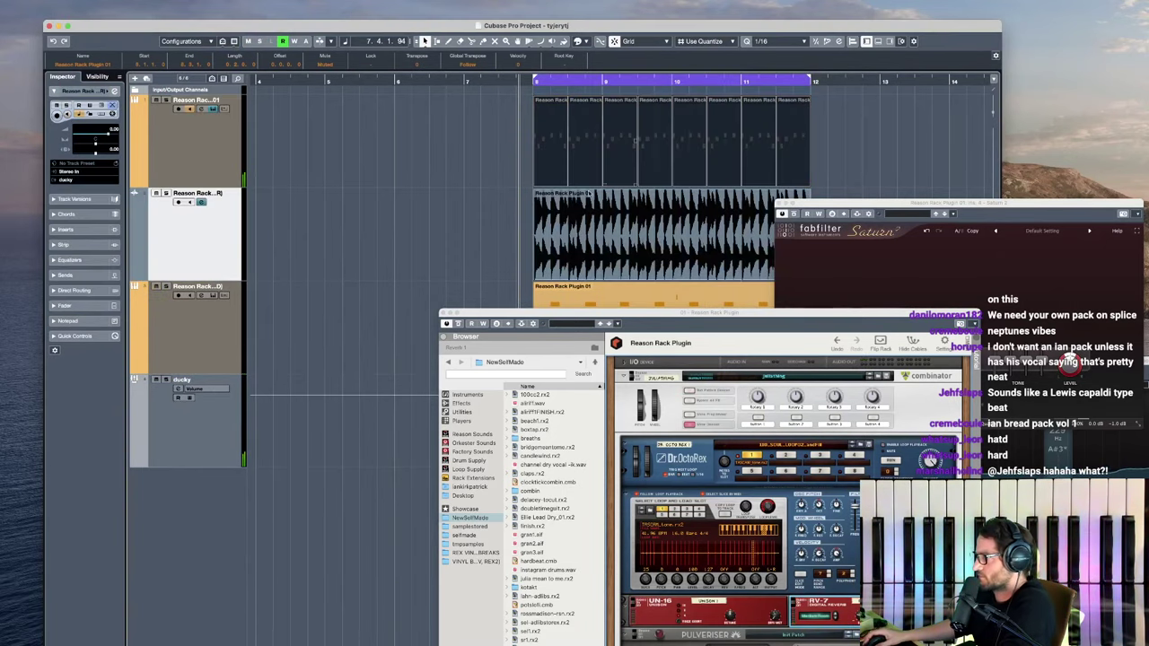
double_click(201, 194)
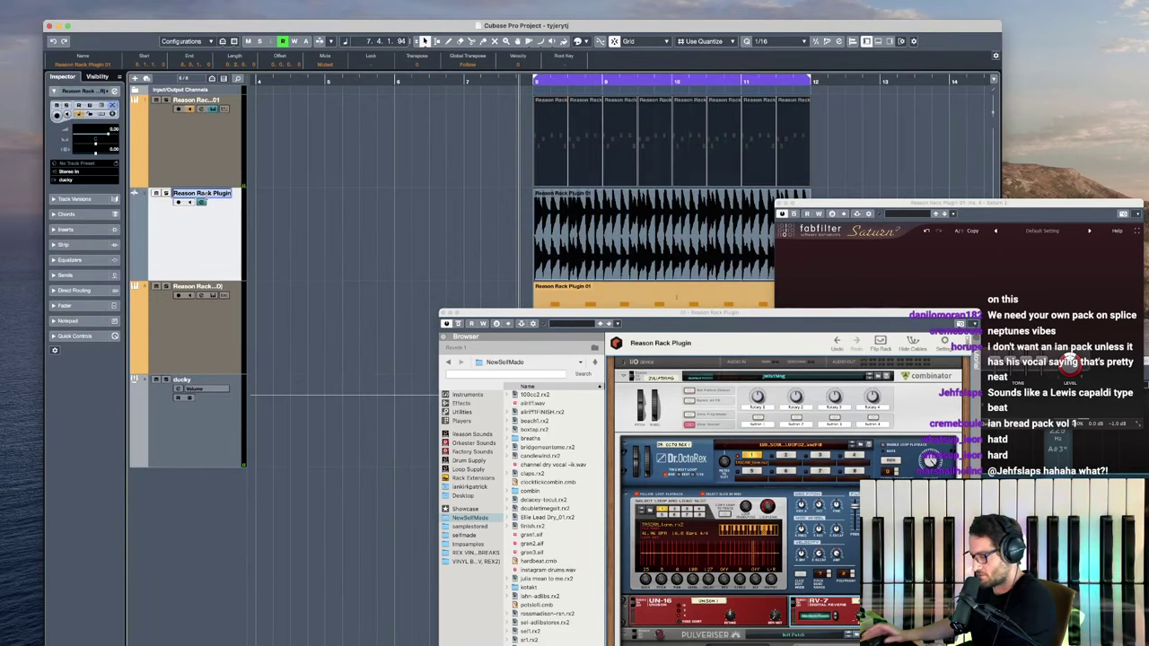
text(bullshit)
key(Return)
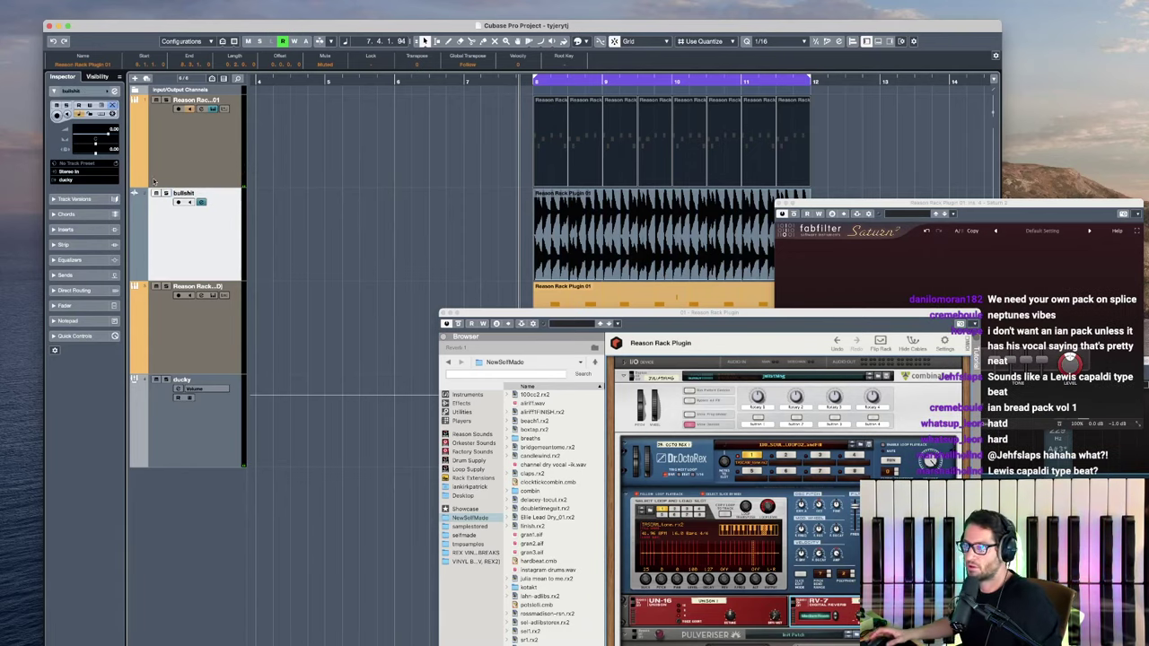
Step: Lower the "bullshit" track's volume to -11.1 and delete the muted source MIDI parts above it
drag(106, 139, 94, 135)
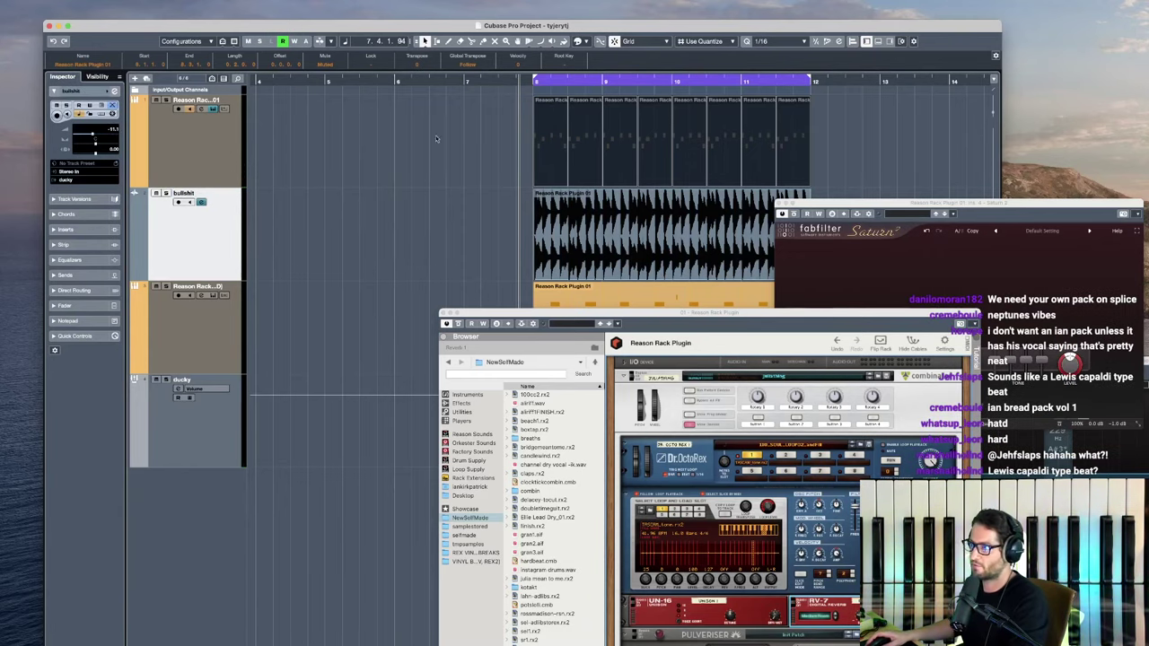
key(BackSpace)
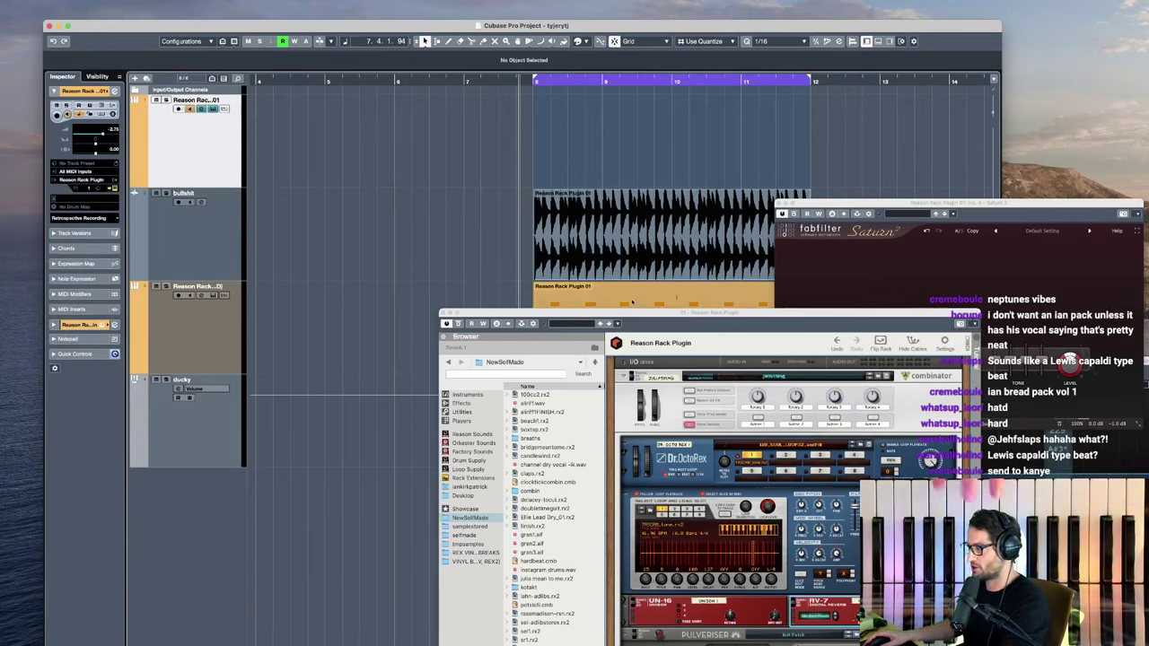
Step: Browse the Combinator patches in the combin folder and load thor2.cmb in the first track's Reason Rack
click(752, 533)
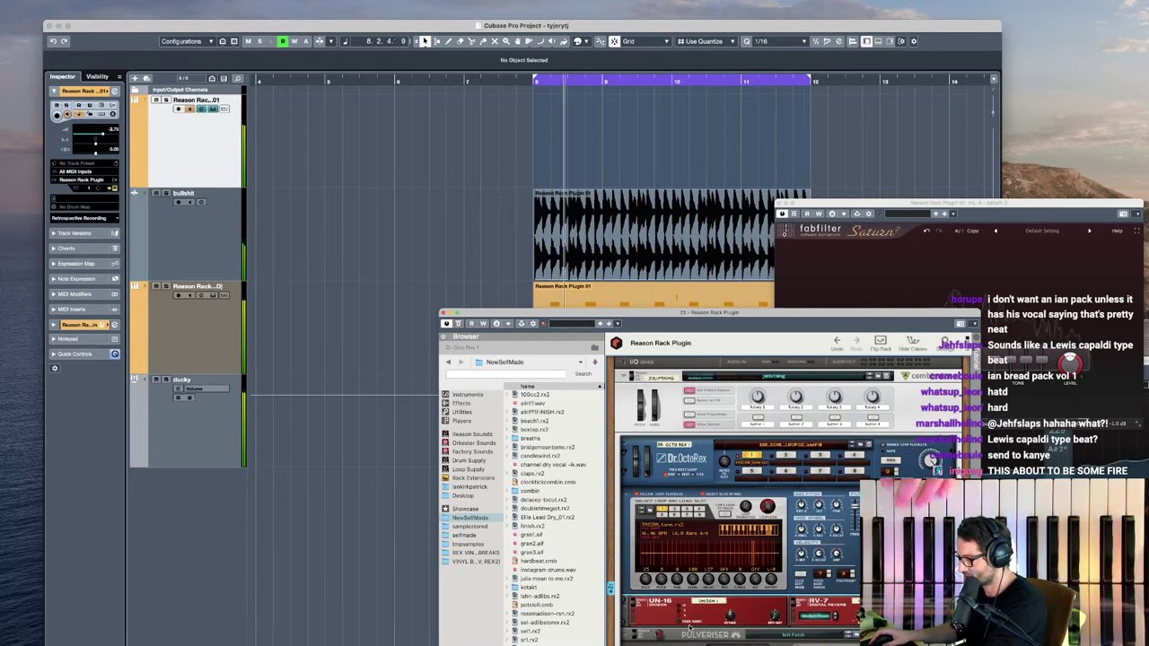
key(space)
drag(694, 322, 815, 29)
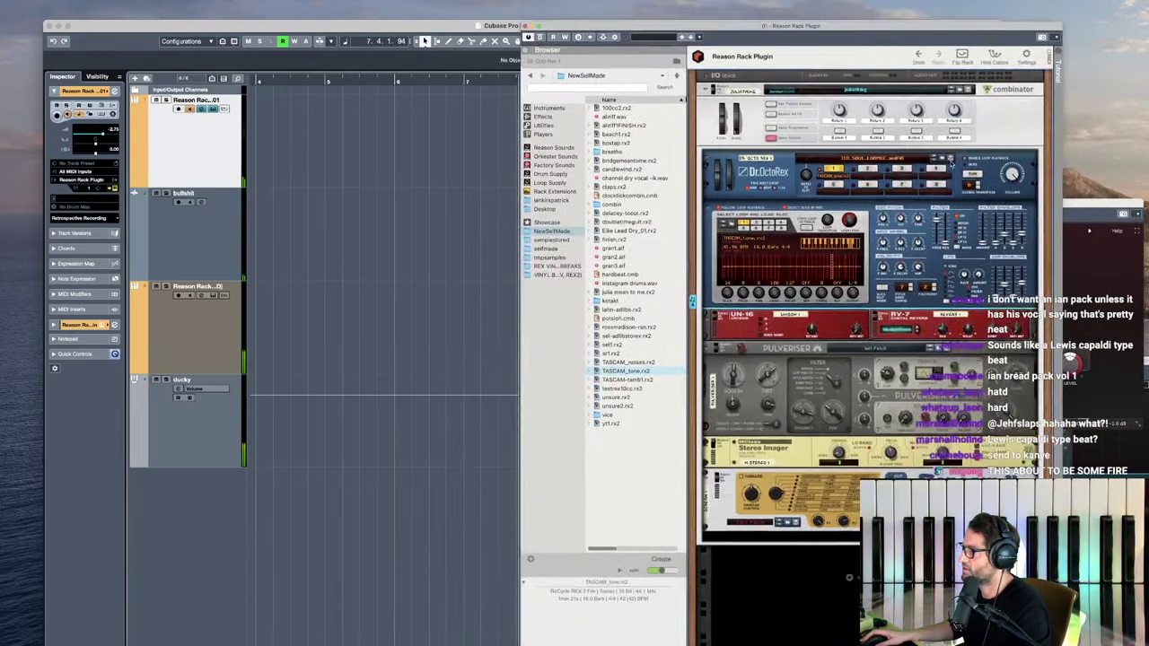
click(991, 102)
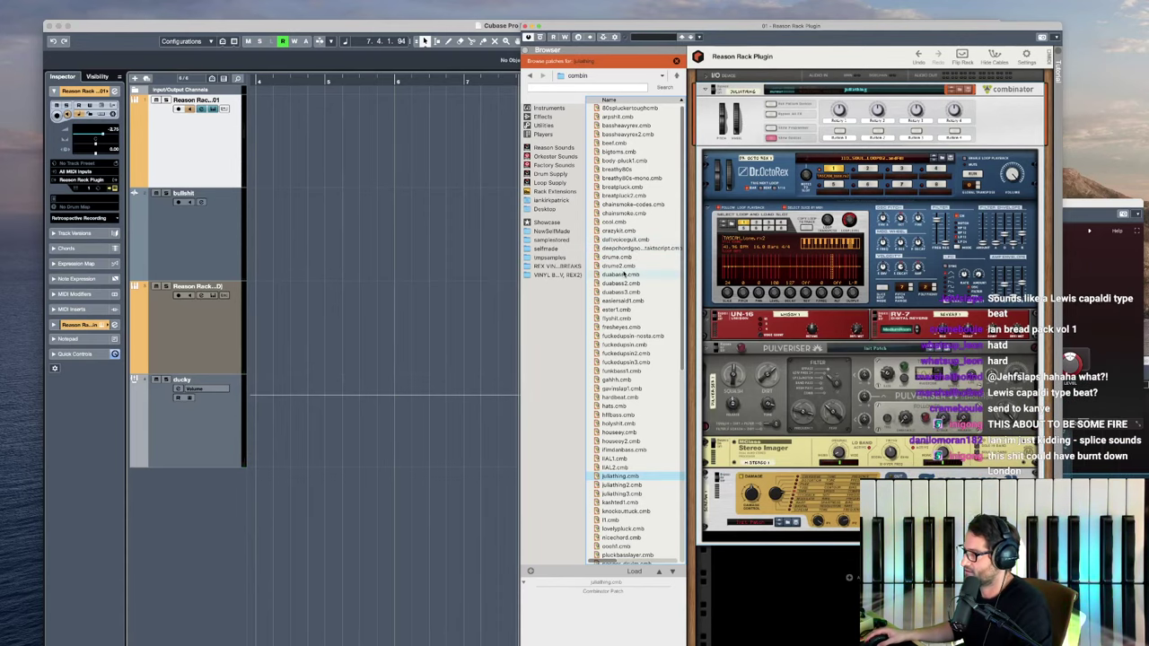
scroll(623, 305, down, 5)
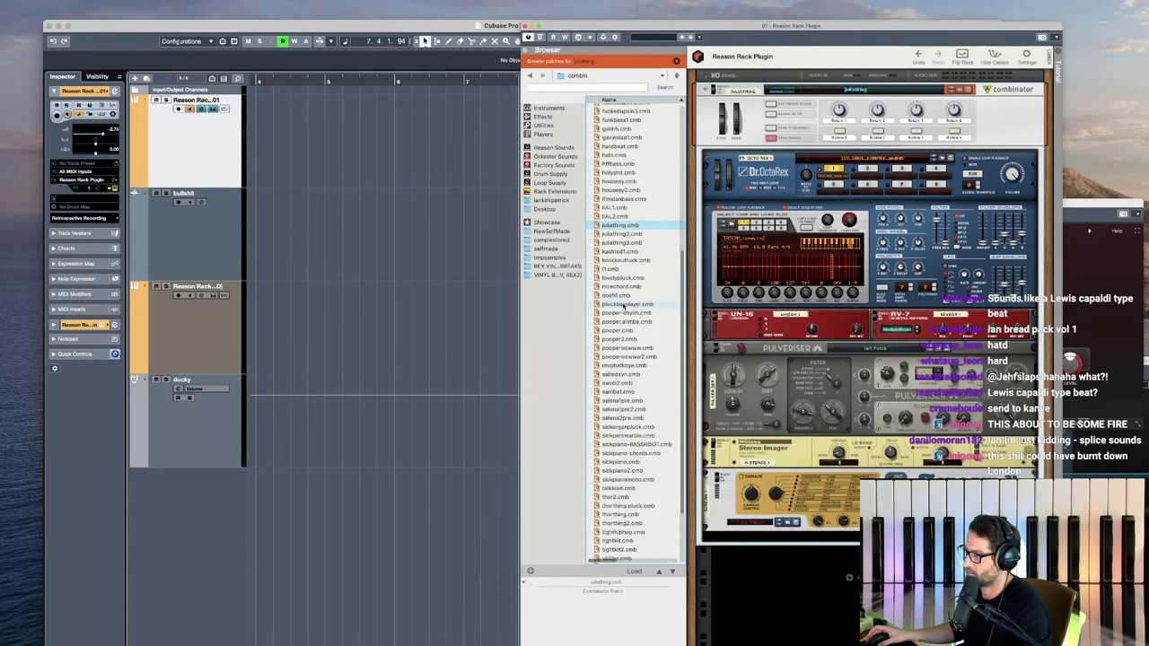
drag(691, 19, 431, 9)
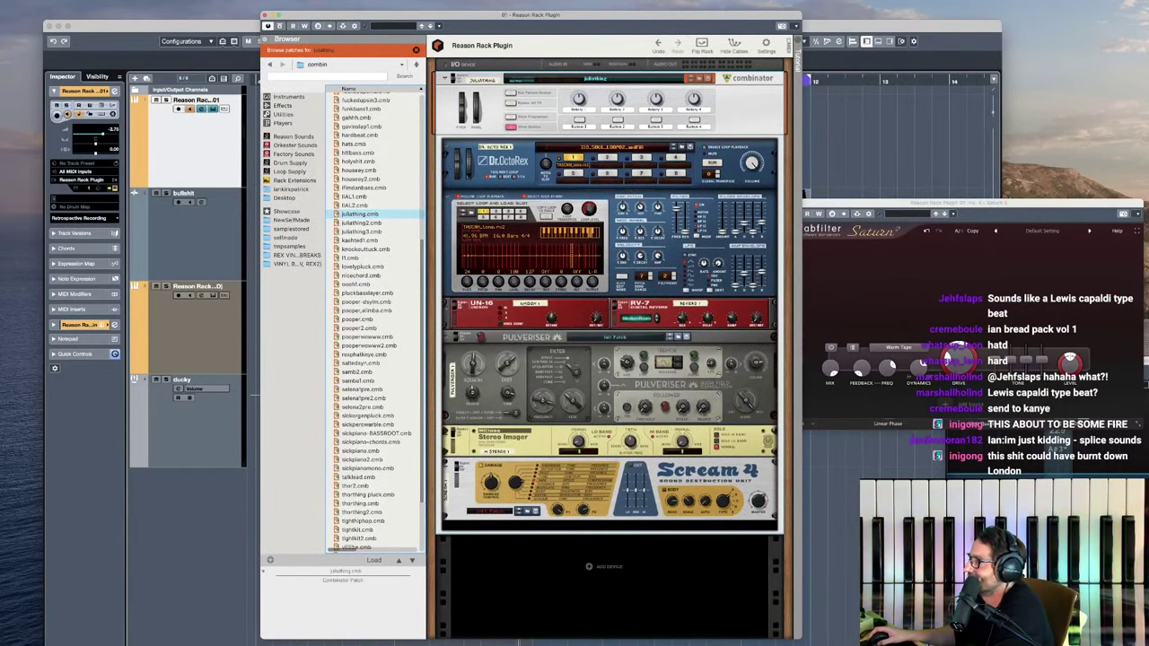
scroll(348, 347, down, 1)
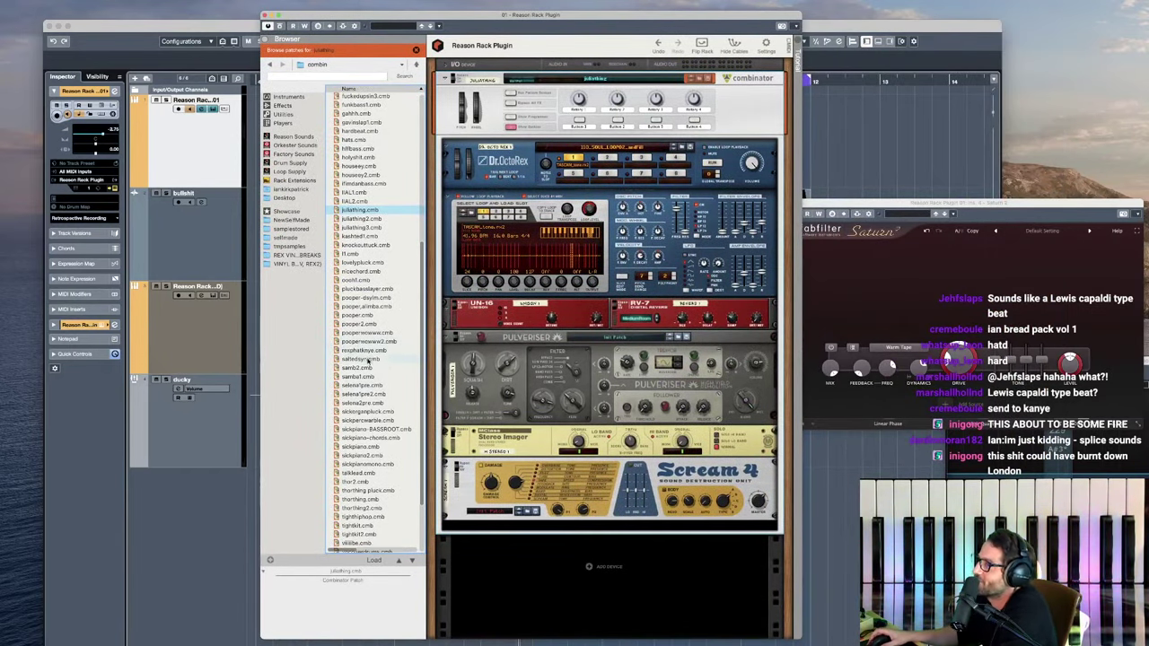
scroll(368, 360, up, 5)
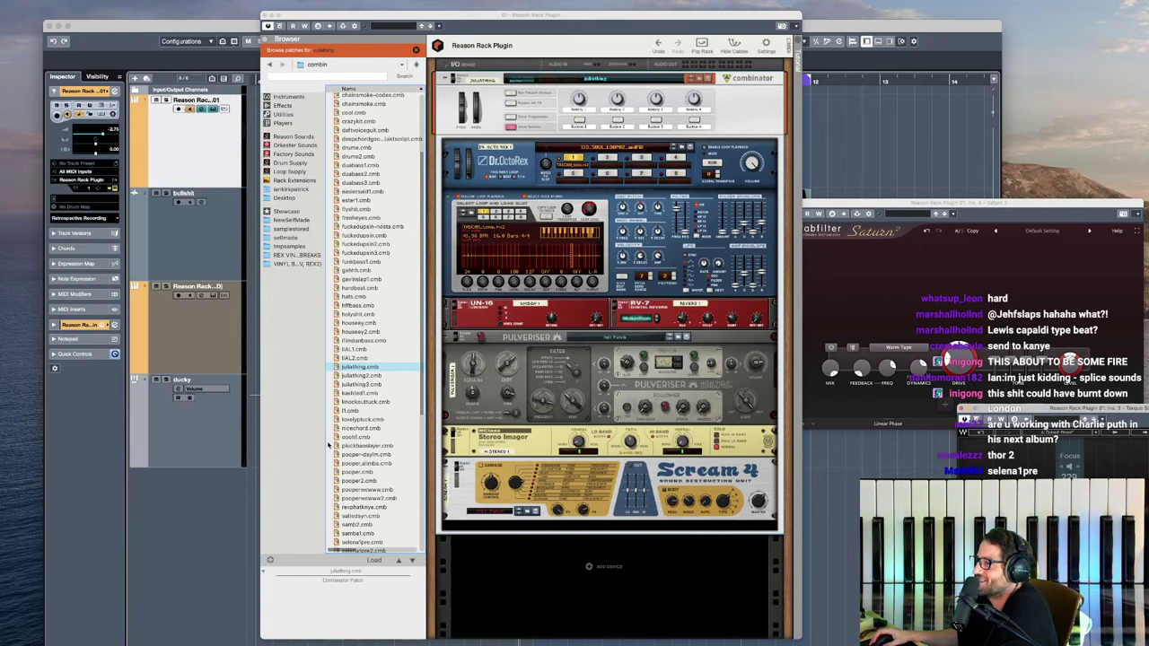
scroll(359, 499, down, 5)
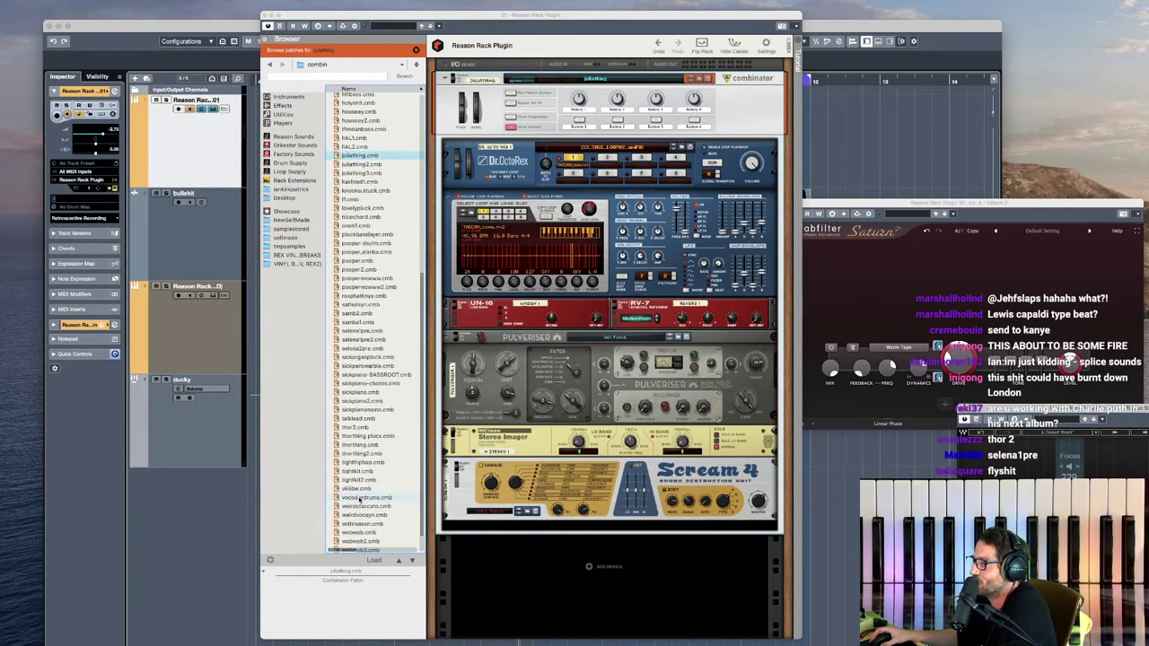
click(354, 428)
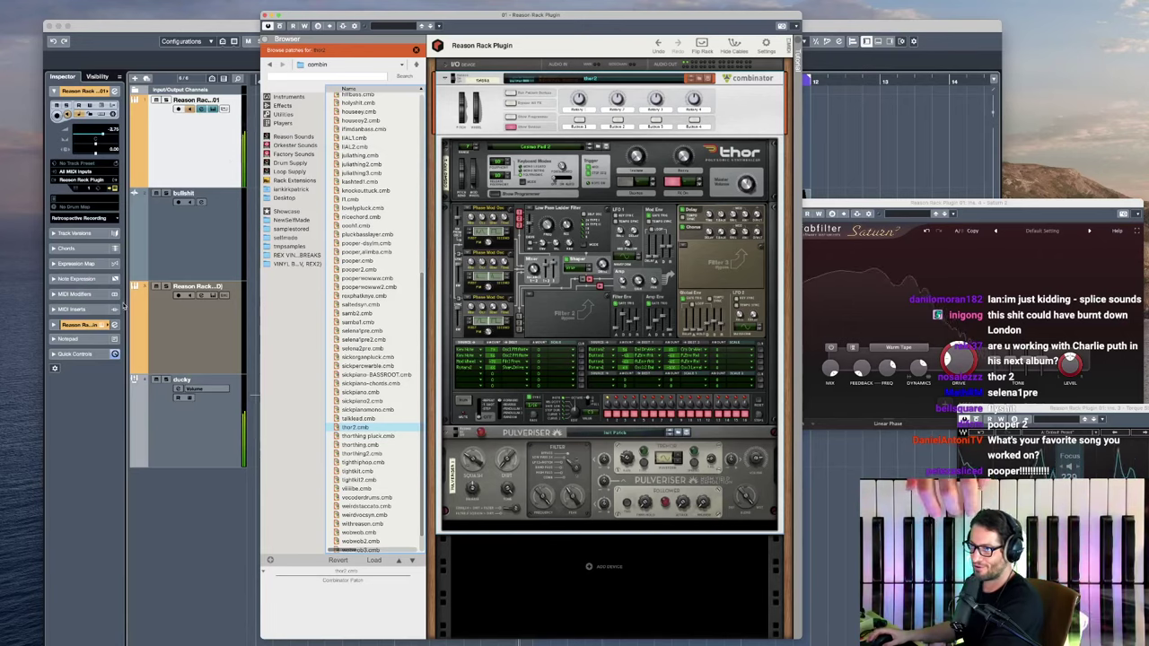
Step: Toggle the first track's Saturn 2 insert off and back on to compare the sound
click(81, 325)
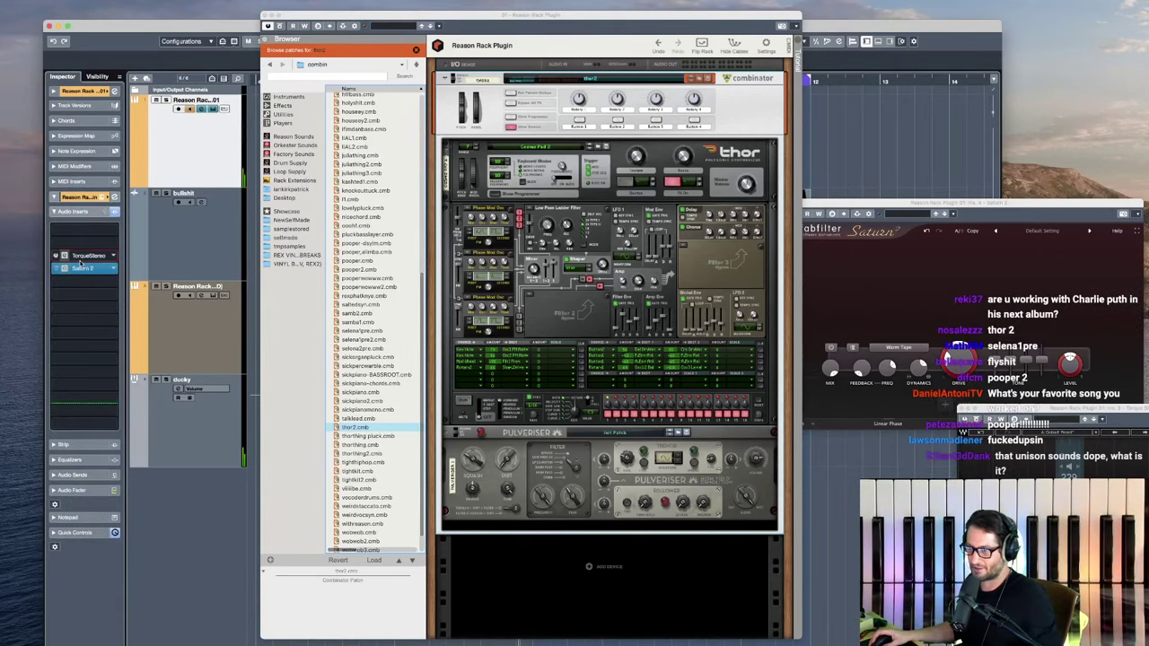
click(56, 268)
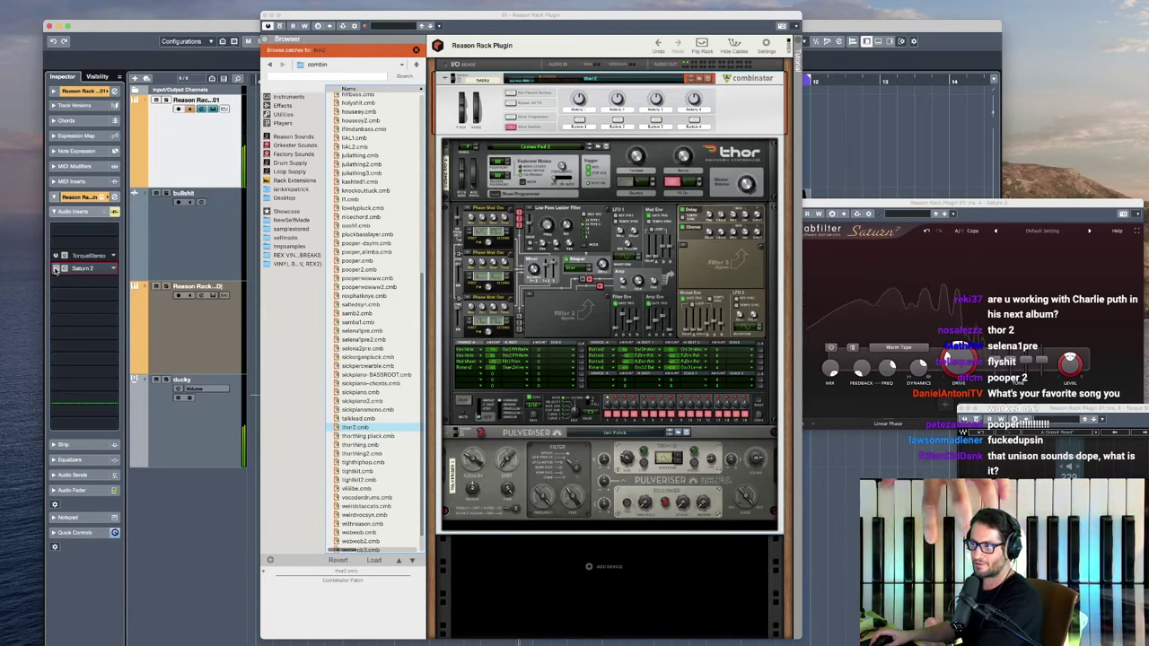
click(55, 269)
click(87, 93)
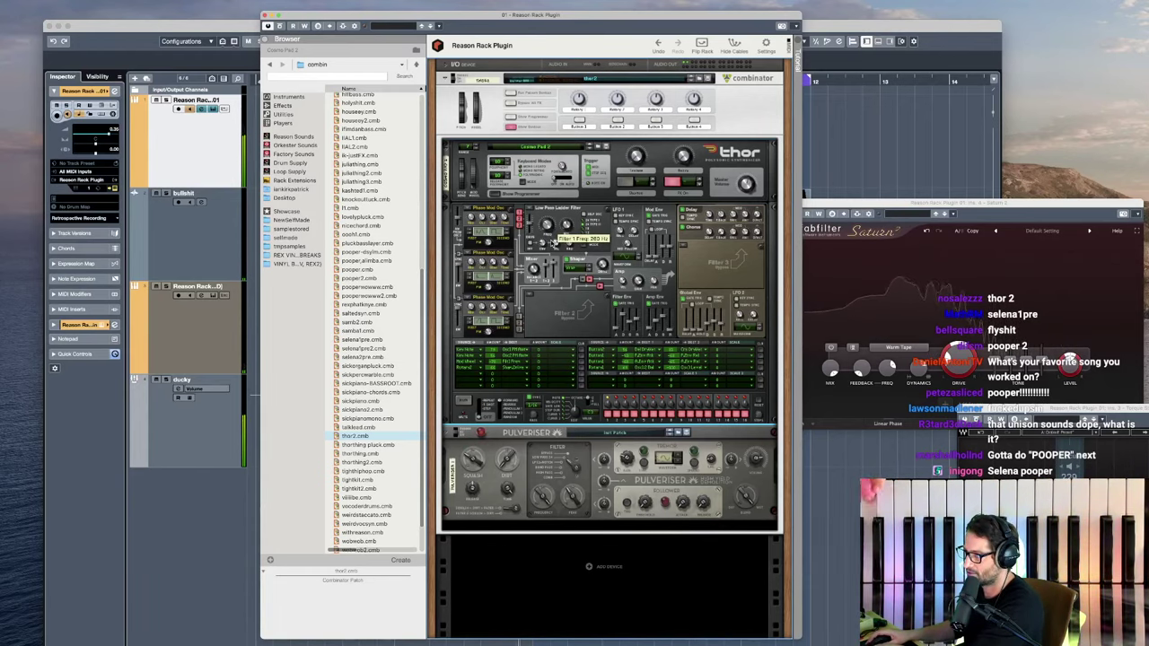
Step: Audition the thorthing pluck and thorthing patches and load thorthing2.cmb into the Combinator
double_click(373, 446)
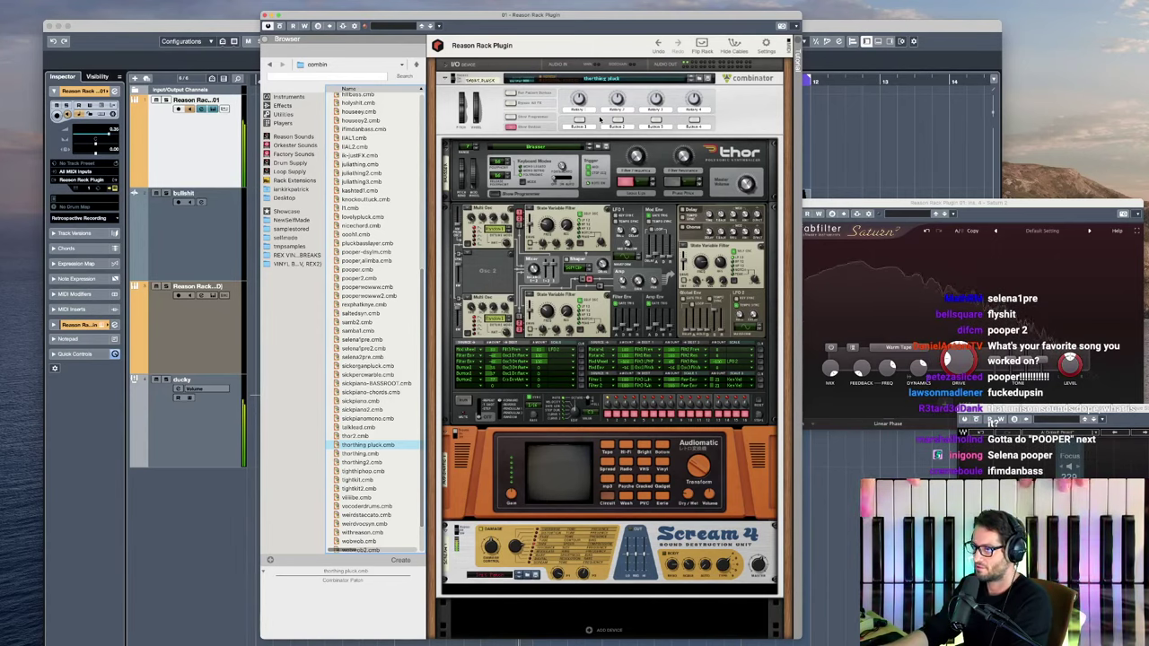
click(361, 454)
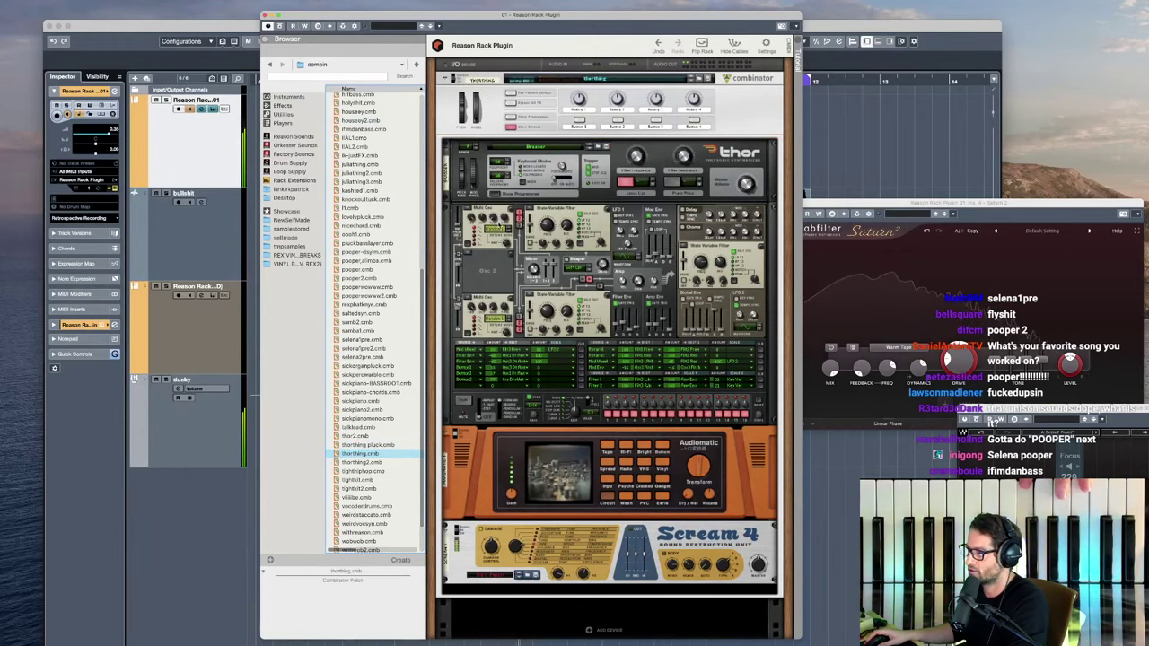
click(371, 462)
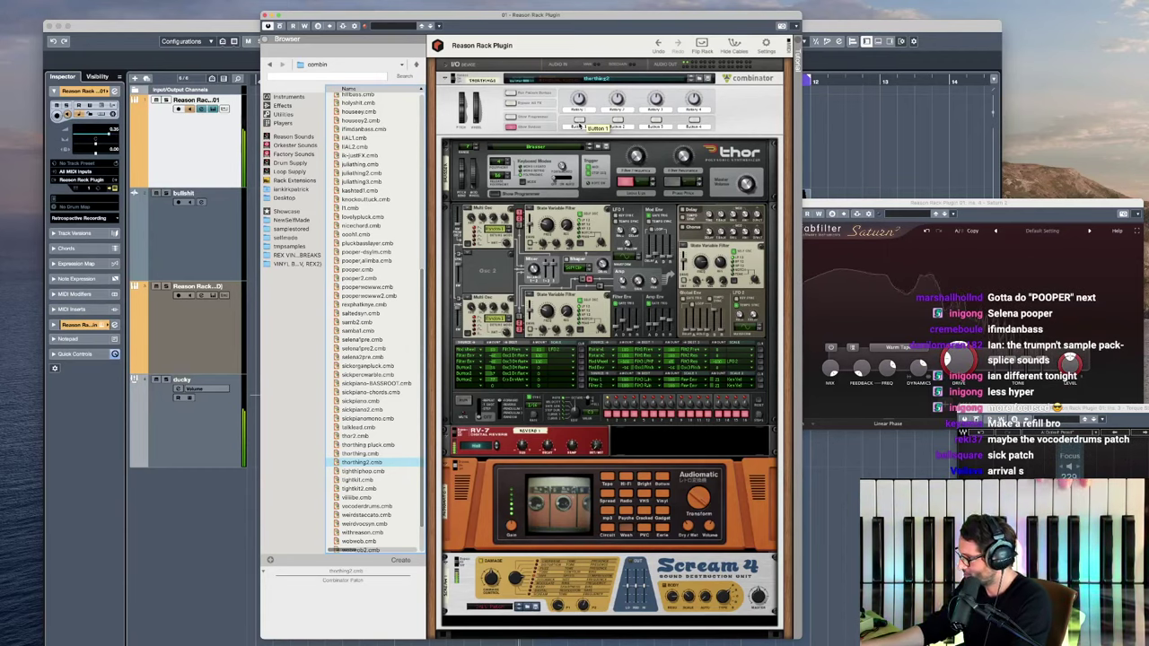
Step: Perform a part over the loop from bar 8 with the (D) track muted and insert it retrospectively as a cycle recording
drag(410, 12, 519, 303)
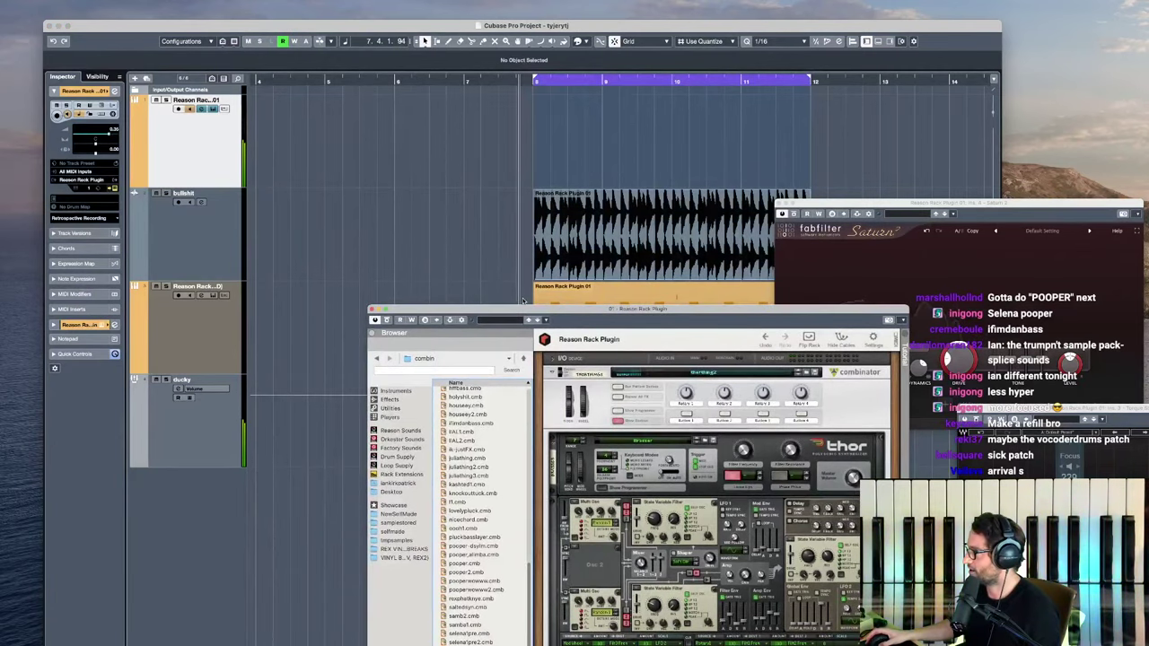
click(533, 81)
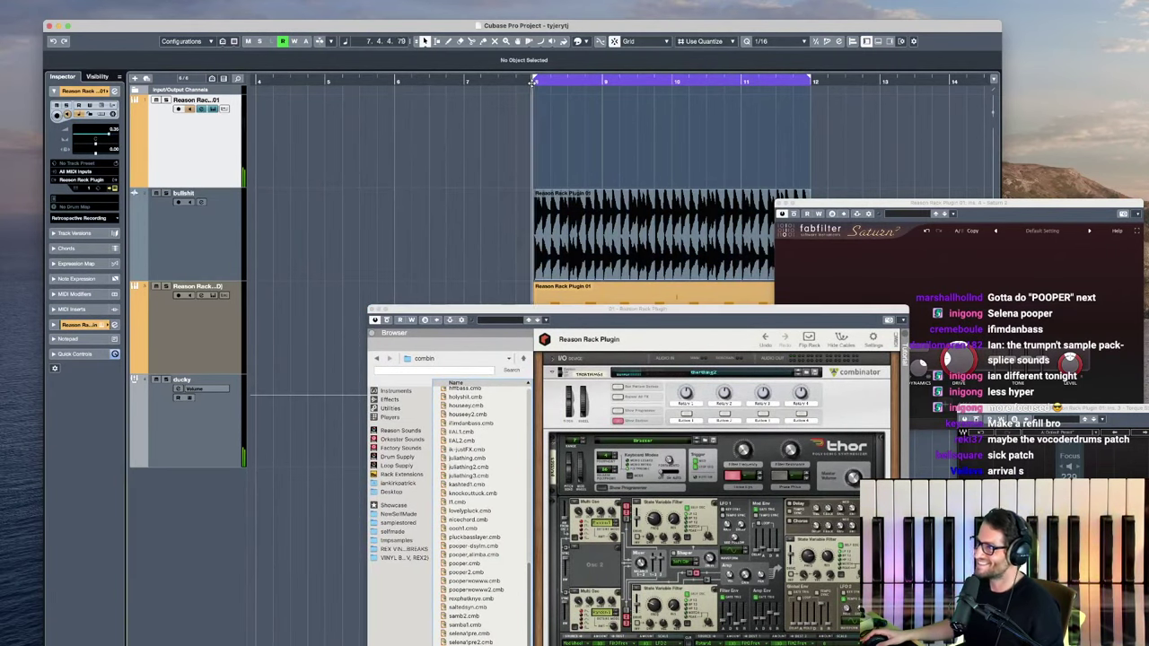
key(space)
click(156, 286)
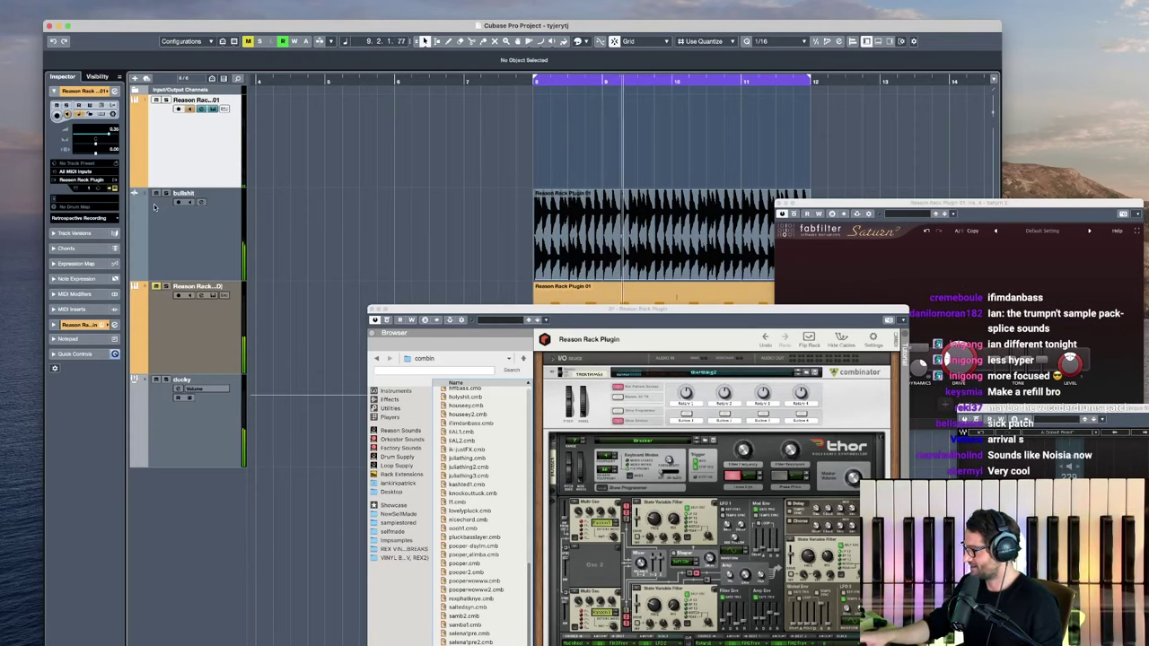
click(628, 233)
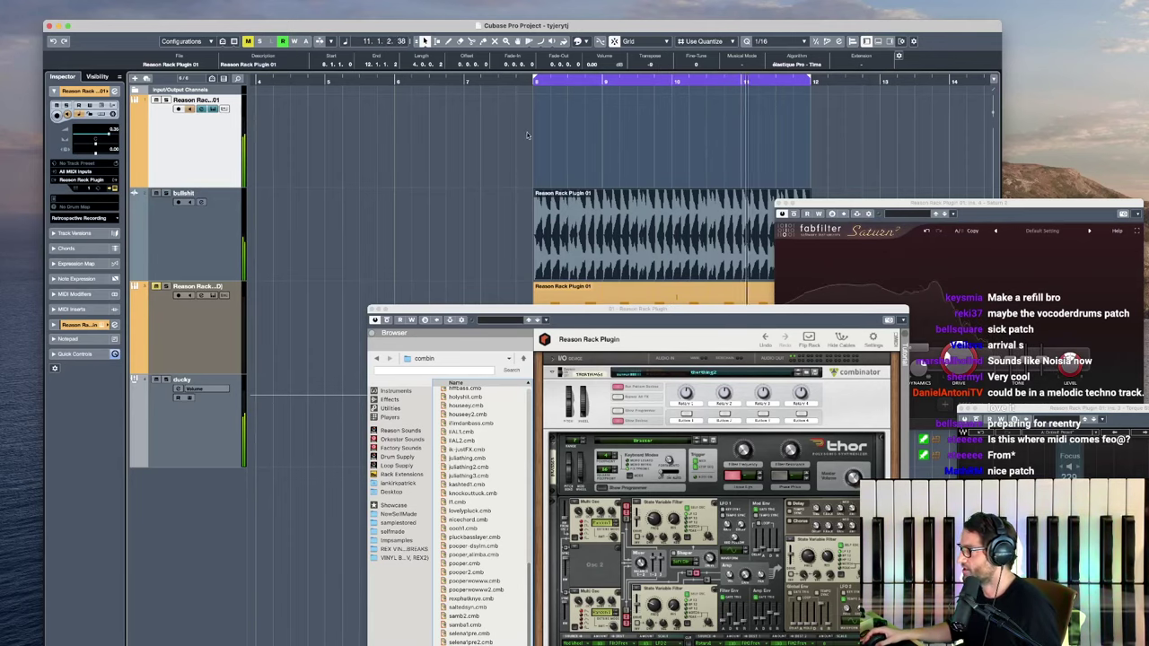
key(space)
click(99, 219)
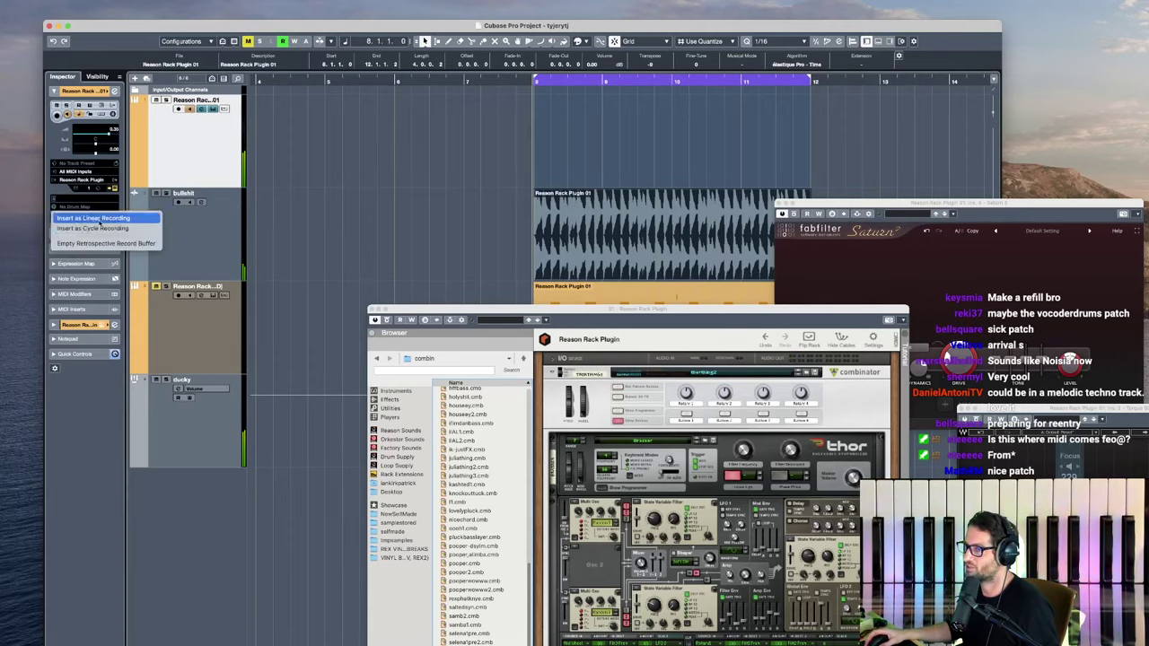
click(99, 228)
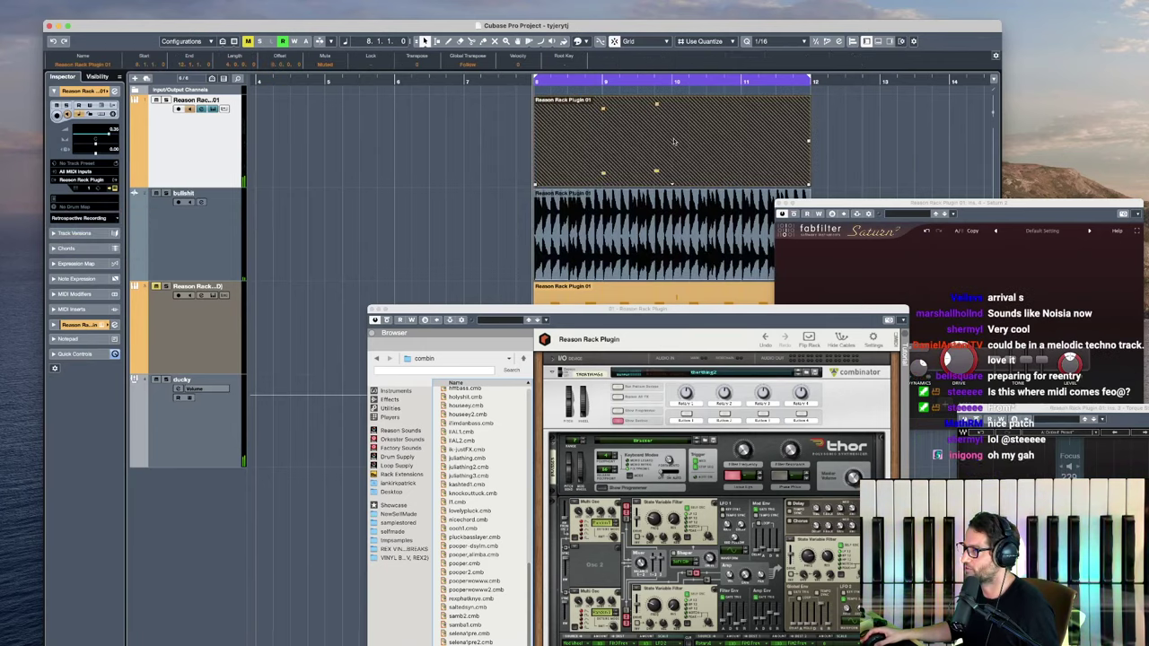
Step: Move the top recorded take on the first track to bar 12 and unmute the stacked takes
drag(660, 152, 790, 154)
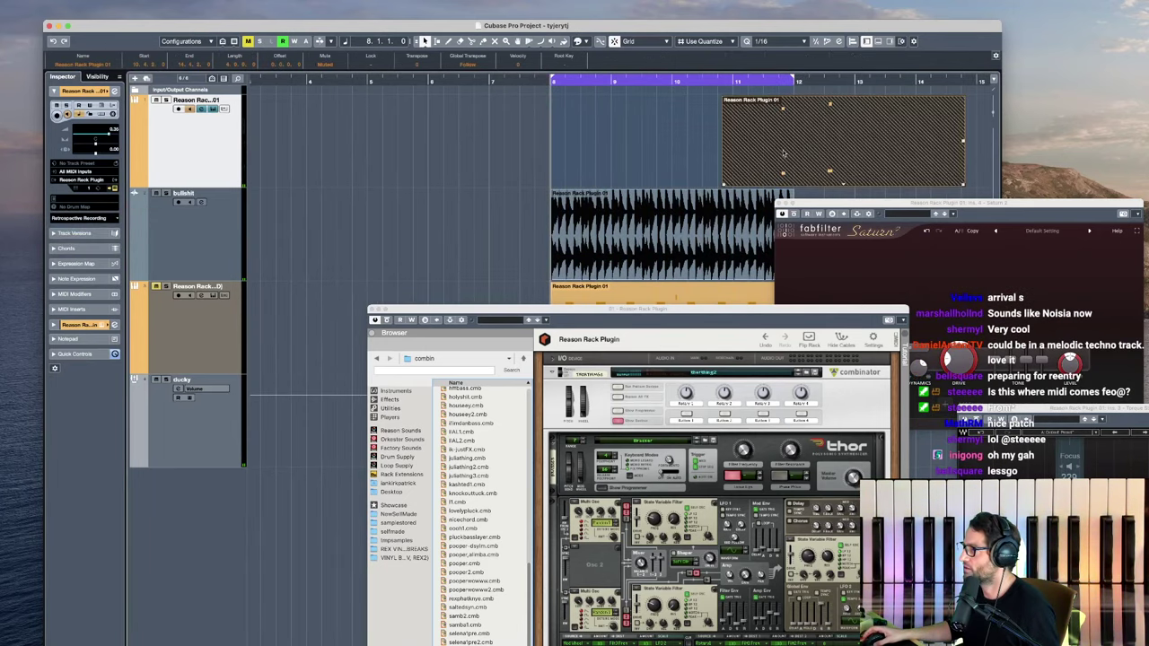
key(super+z)
key(super+d)
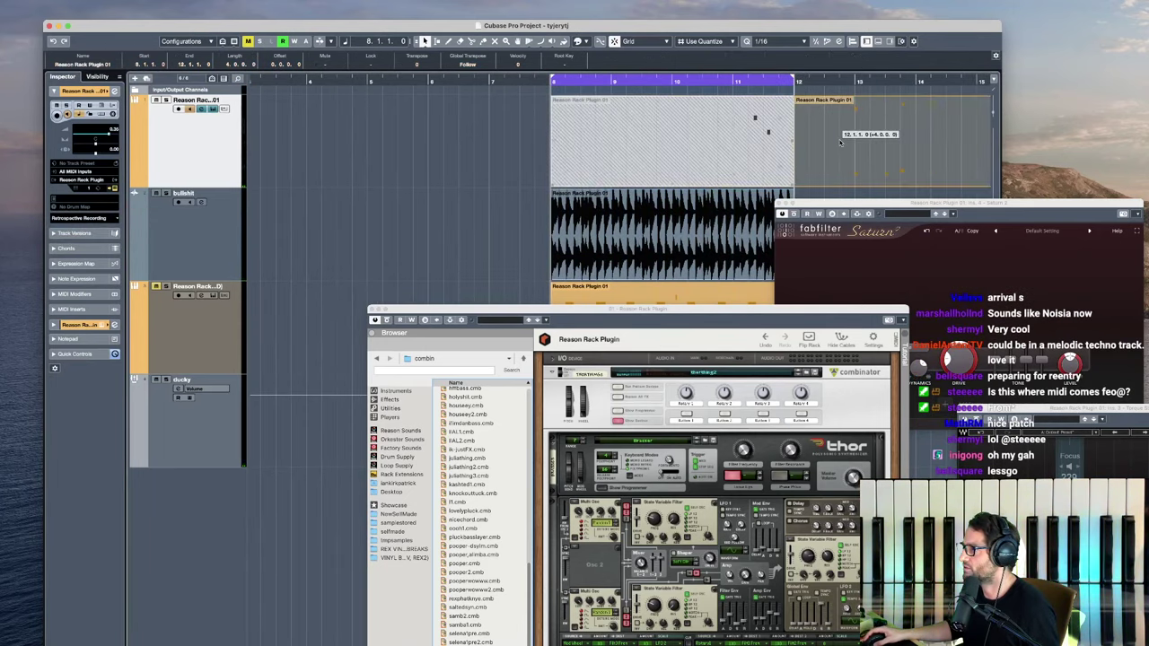
key(shift+m)
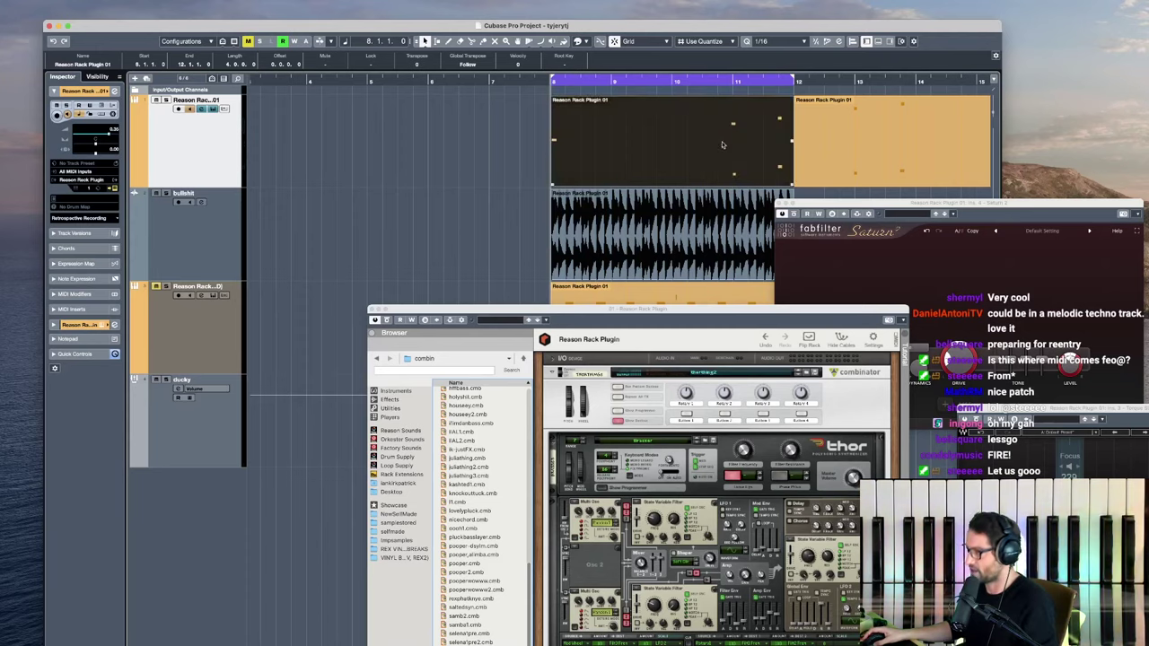
Step: Split the first MIDI part just before bar 11, delete its empty beginning and move the remaining parts back to start at 7.4.4.0
drag(734, 151, 728, 146)
alt+click(730, 143)
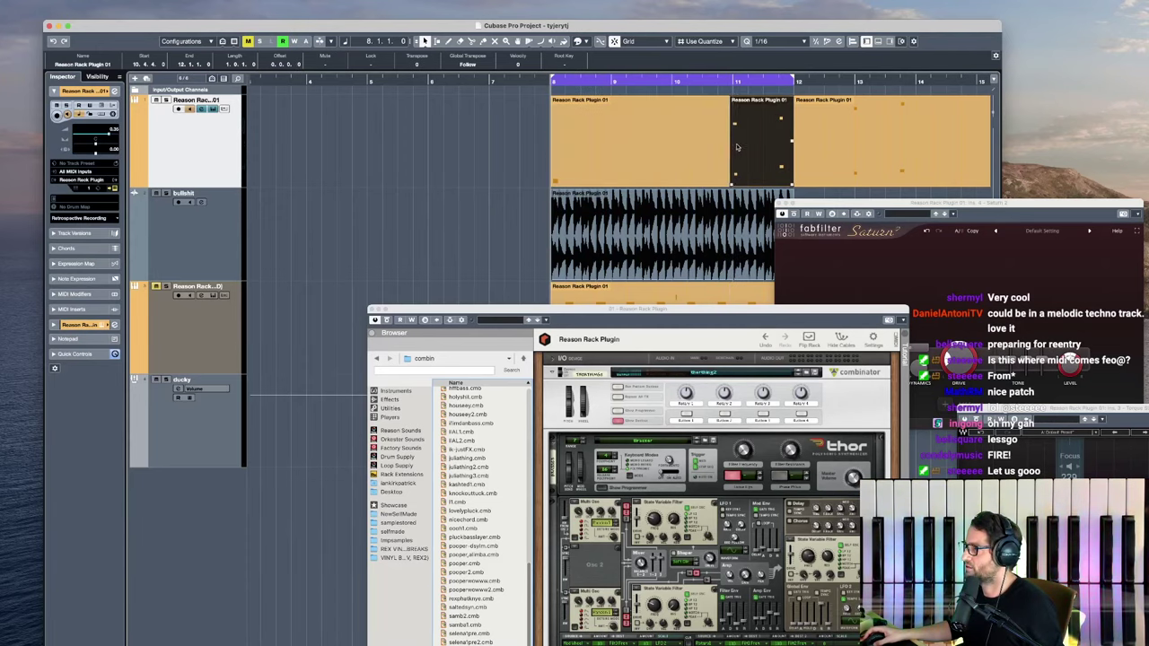
click(642, 143)
key(Delete)
click(745, 149)
drag(744, 149, 685, 149)
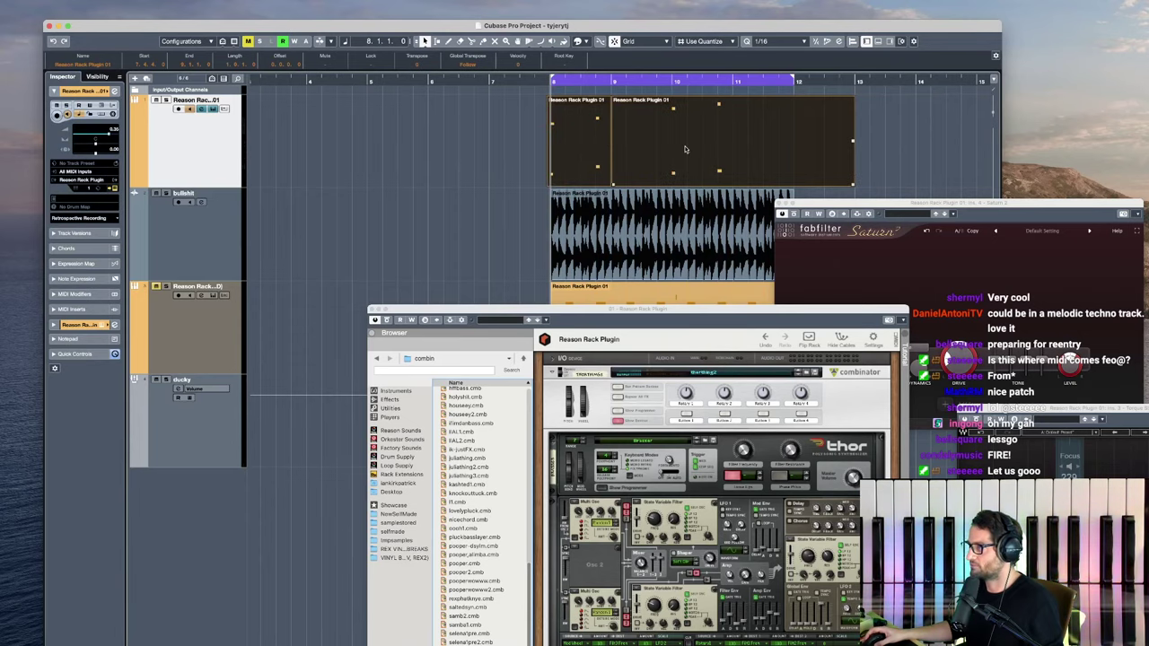
Step: Put the Reason Rack (D) track on an empty version v2, unmuted, and move it below the ducky track
key(space)
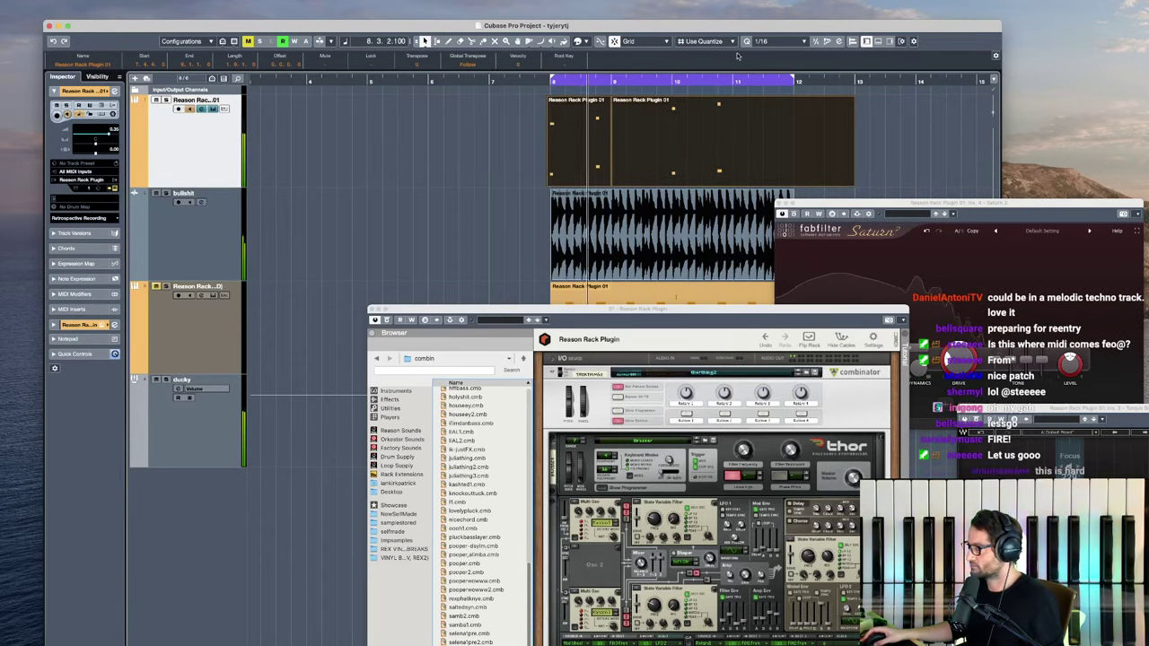
click(779, 204)
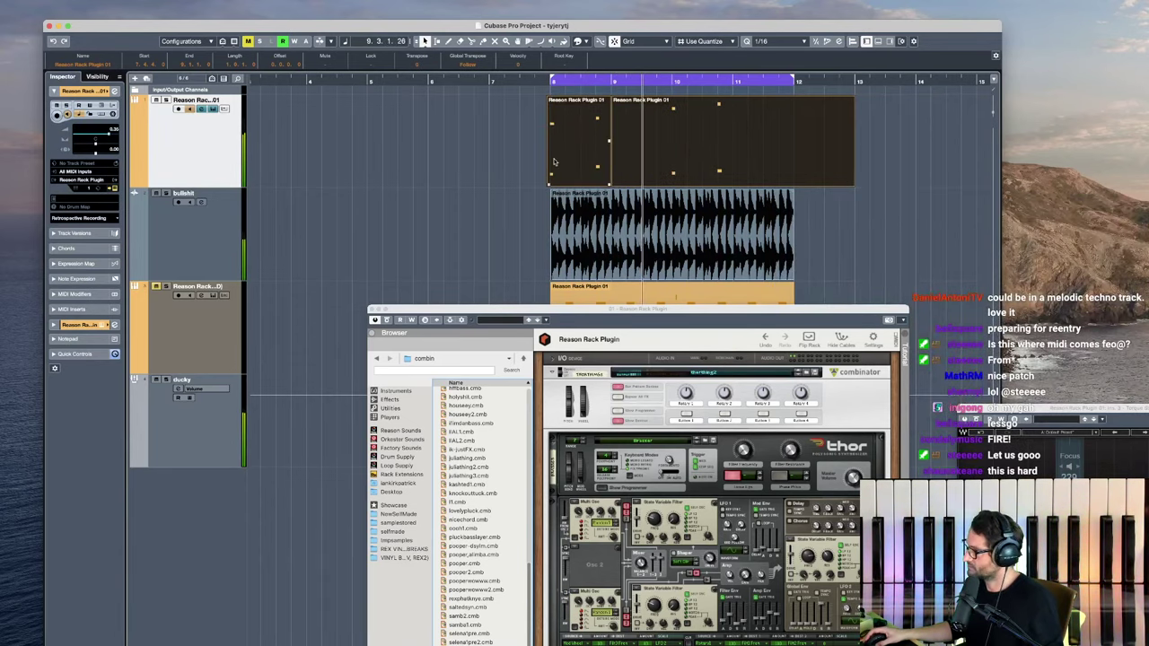
click(256, 318)
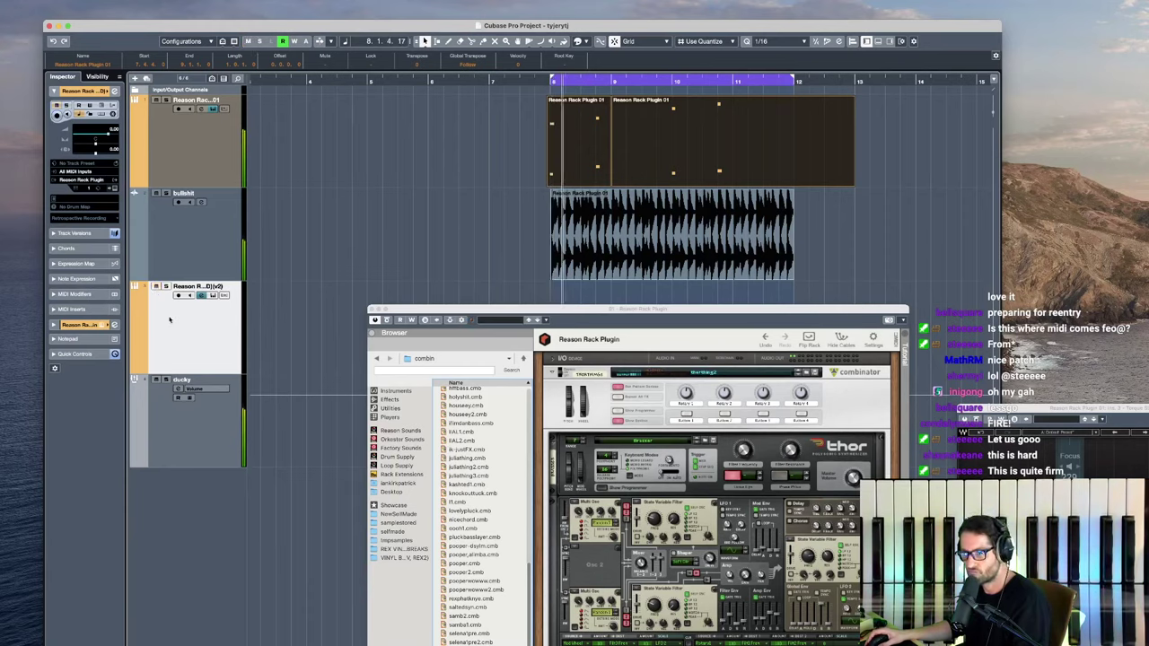
drag(219, 331, 216, 422)
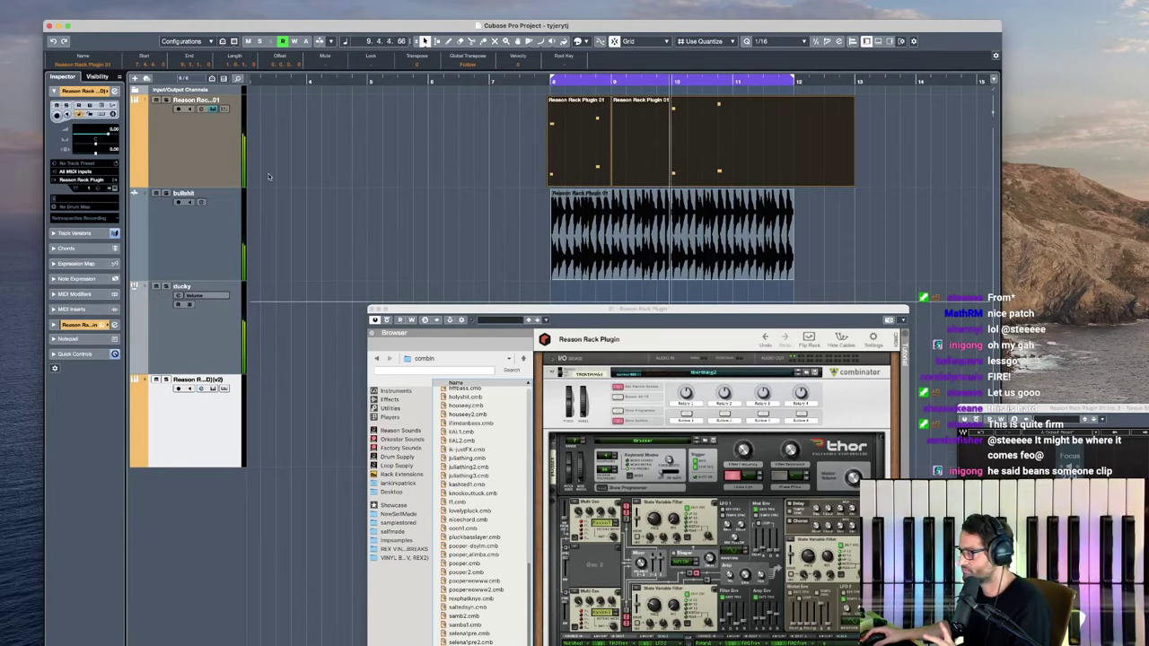
Step: Route the Reason Rack Plugin 01 (D) track's output to Stereo Out instead of the ducky group
click(104, 92)
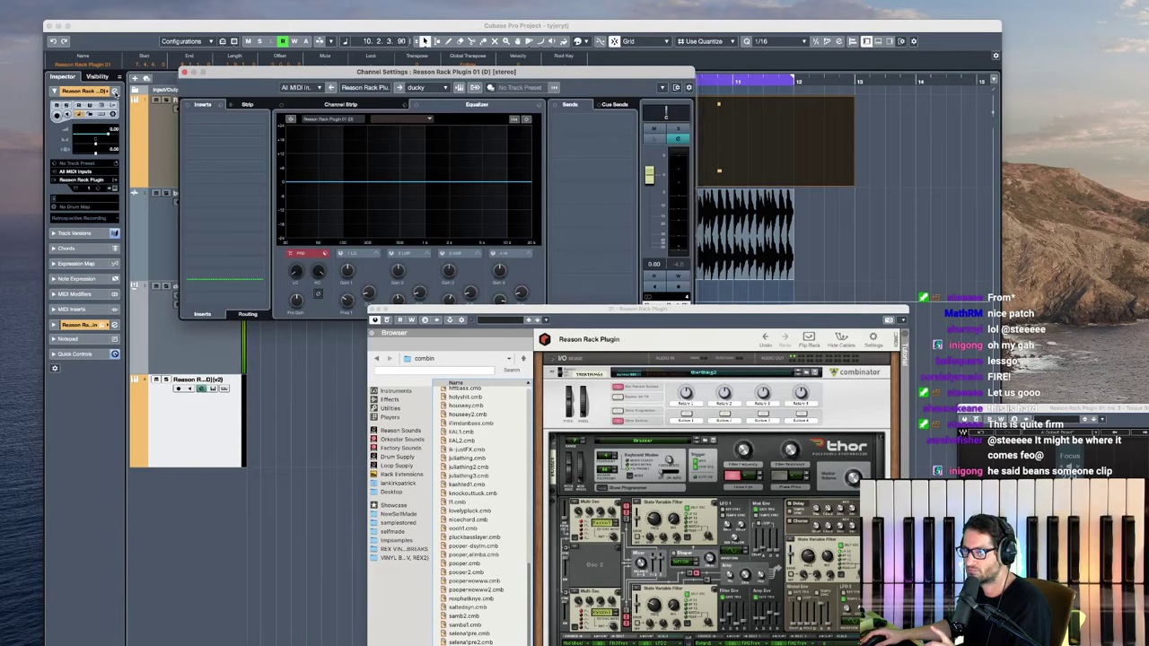
click(420, 88)
click(442, 158)
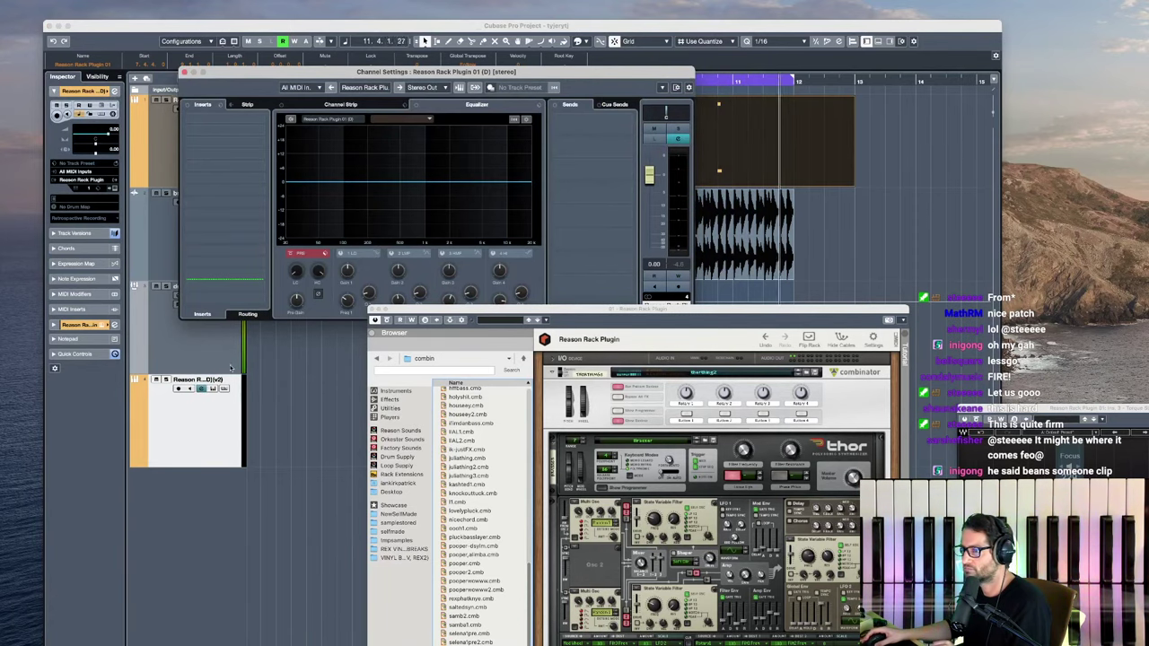
Step: Insert Pro-C 2 on the ducky group ahead of its existing insert and activate the compressor's side-chain
click(200, 356)
click(85, 201)
text(c 2)
click(103, 228)
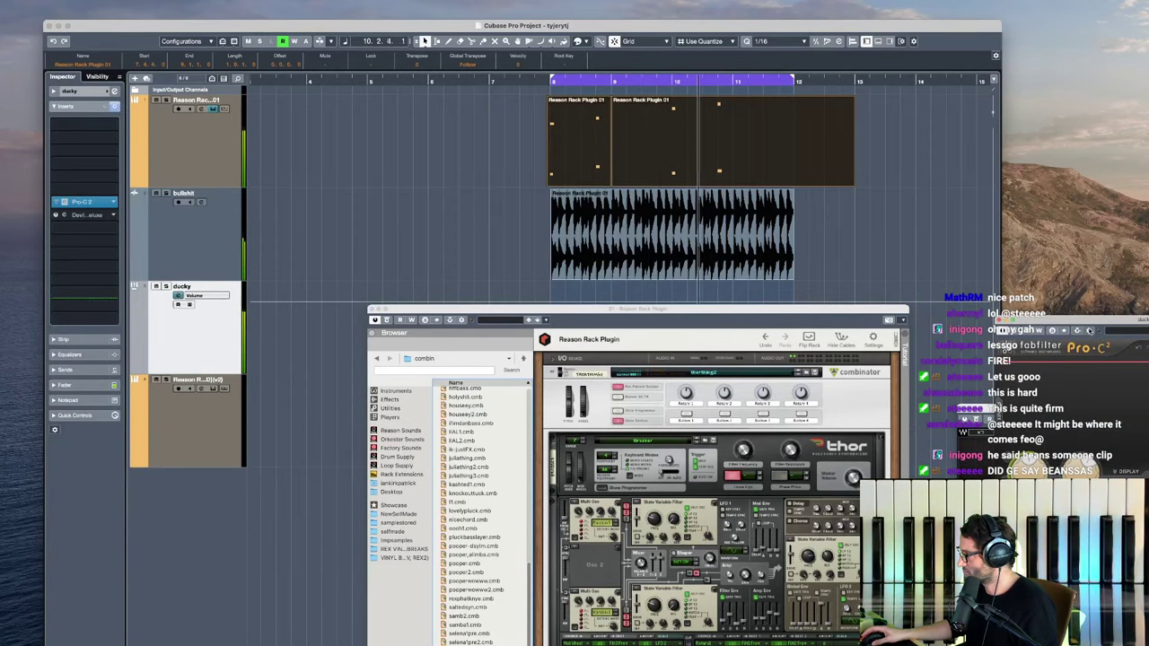
click(1077, 331)
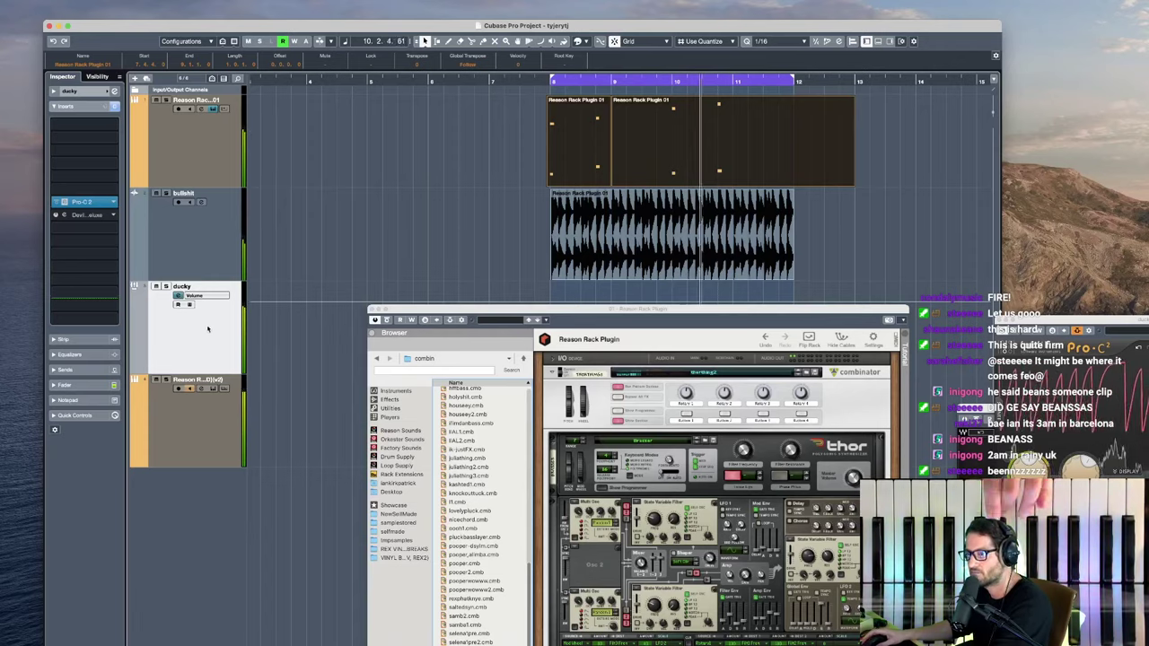
Step: Check the Reason Rack Plugin 01 channel's settings and lower the ducky group's volume to about -3 dB
click(197, 144)
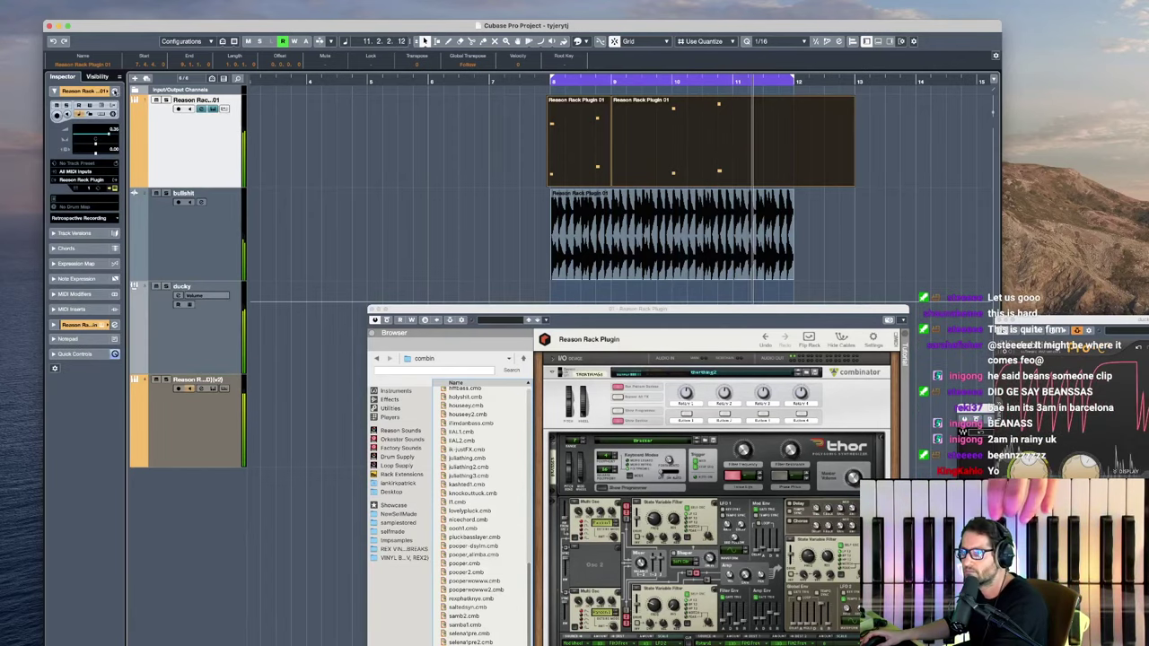
key(e)
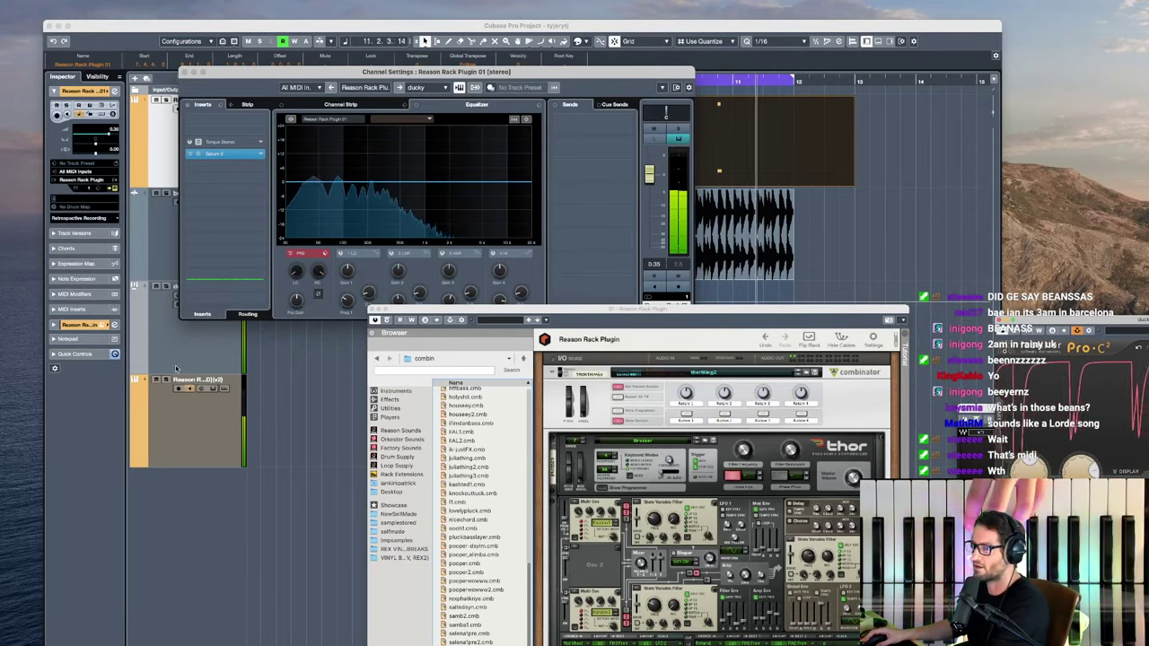
click(184, 332)
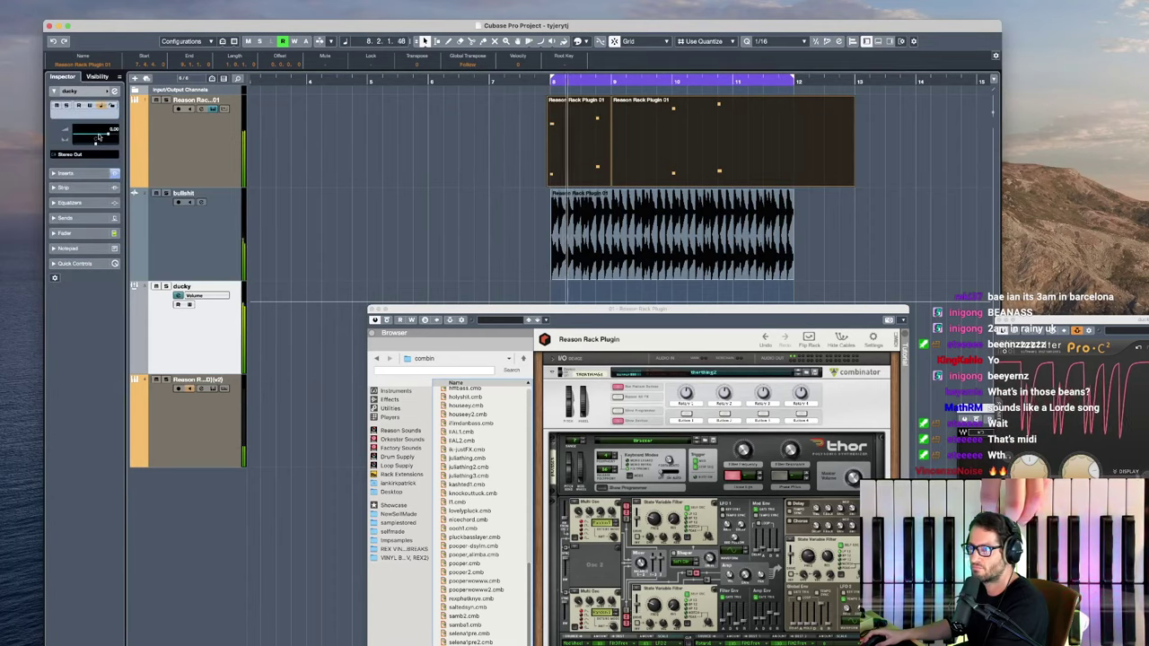
drag(94, 133, 110, 136)
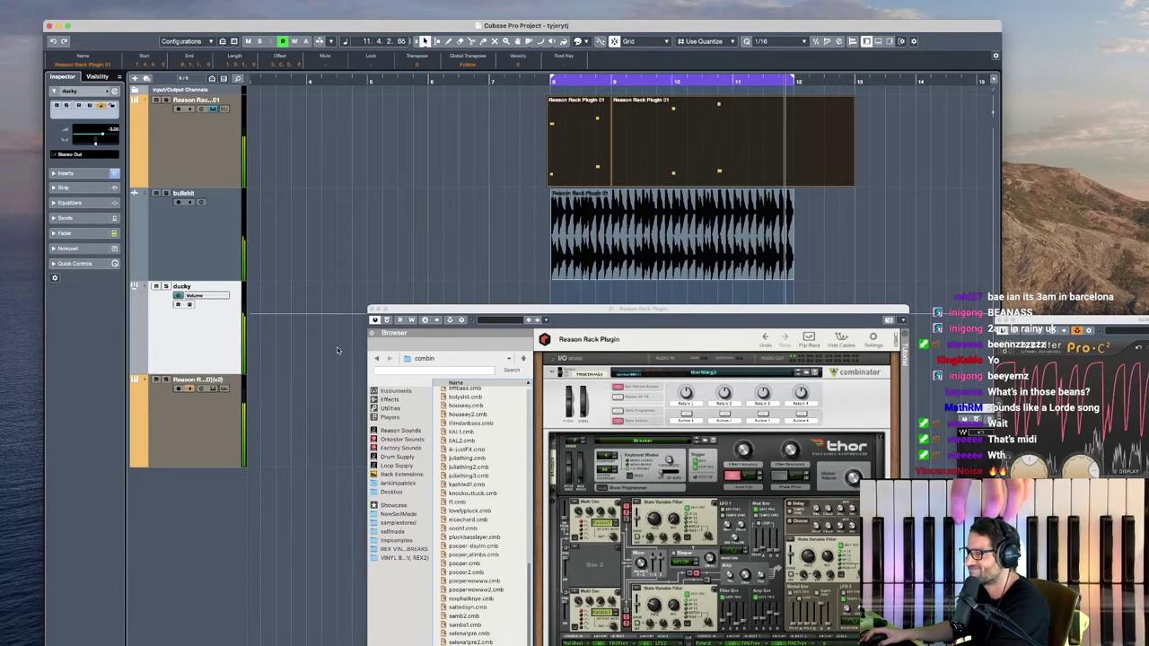
Step: Close the Thor rack window and set the fine-tune of the audio event on the bullshit track to 23
key(Down)
drag(667, 310, 652, 114)
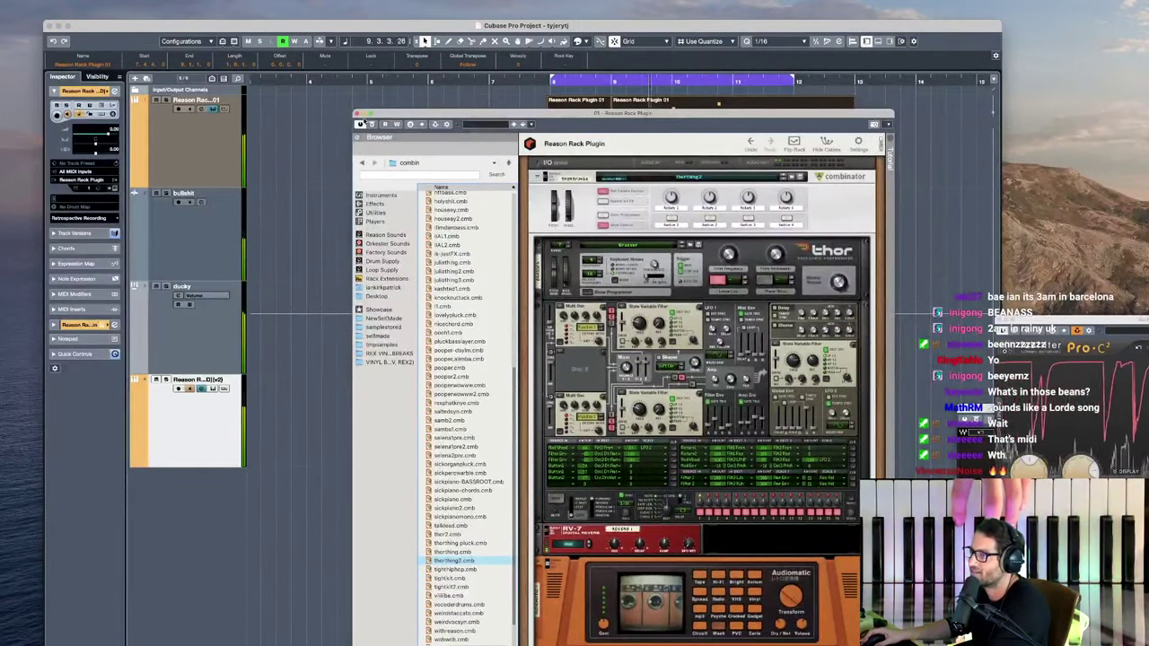
click(357, 115)
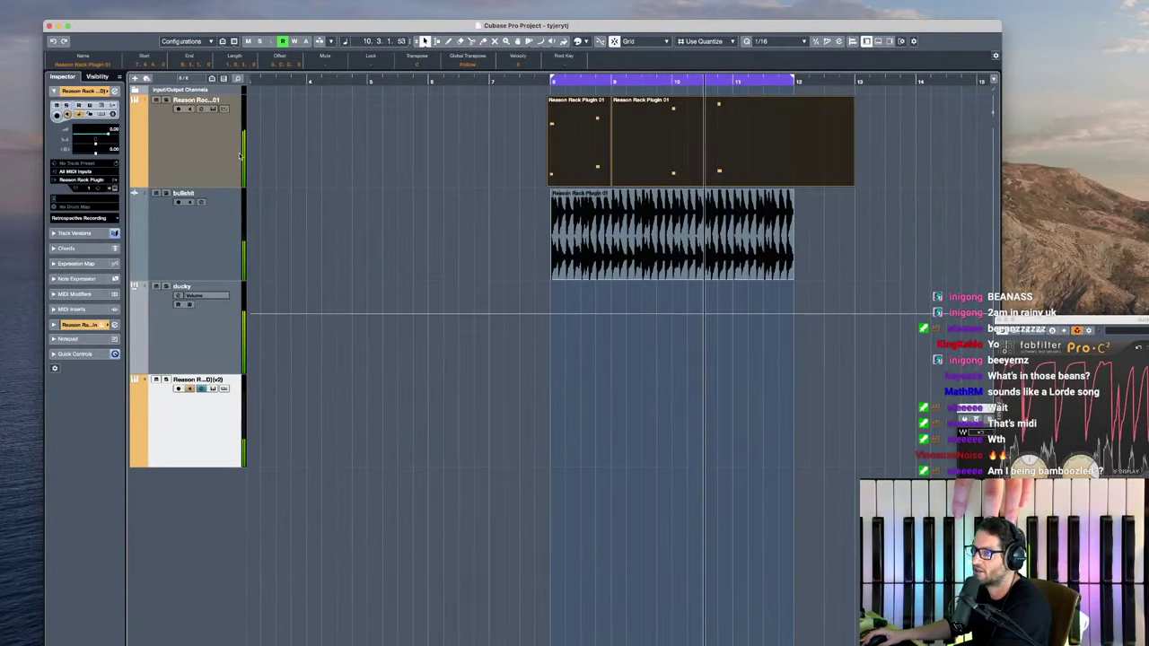
click(628, 234)
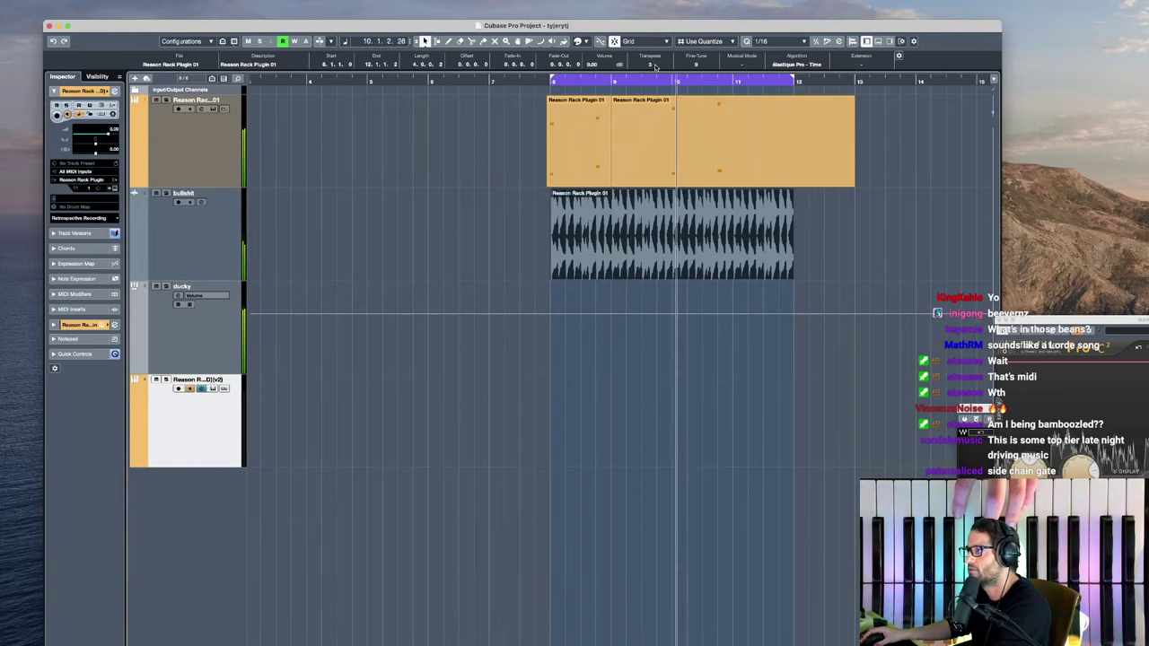
click(230, 239)
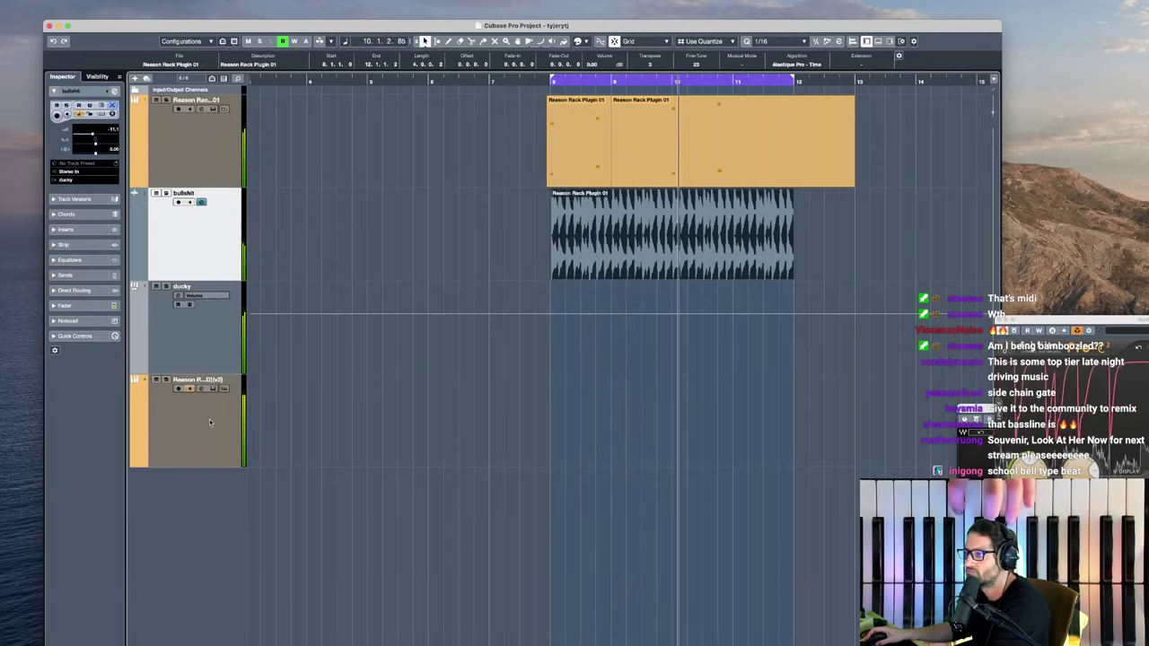
Step: Open the Reason Rack (D) instrument and load OVB05.rx2 from the 6-Oldschool Beat folder of REX VINYL BREAKS into Dr. OctoRex's first slot
click(201, 398)
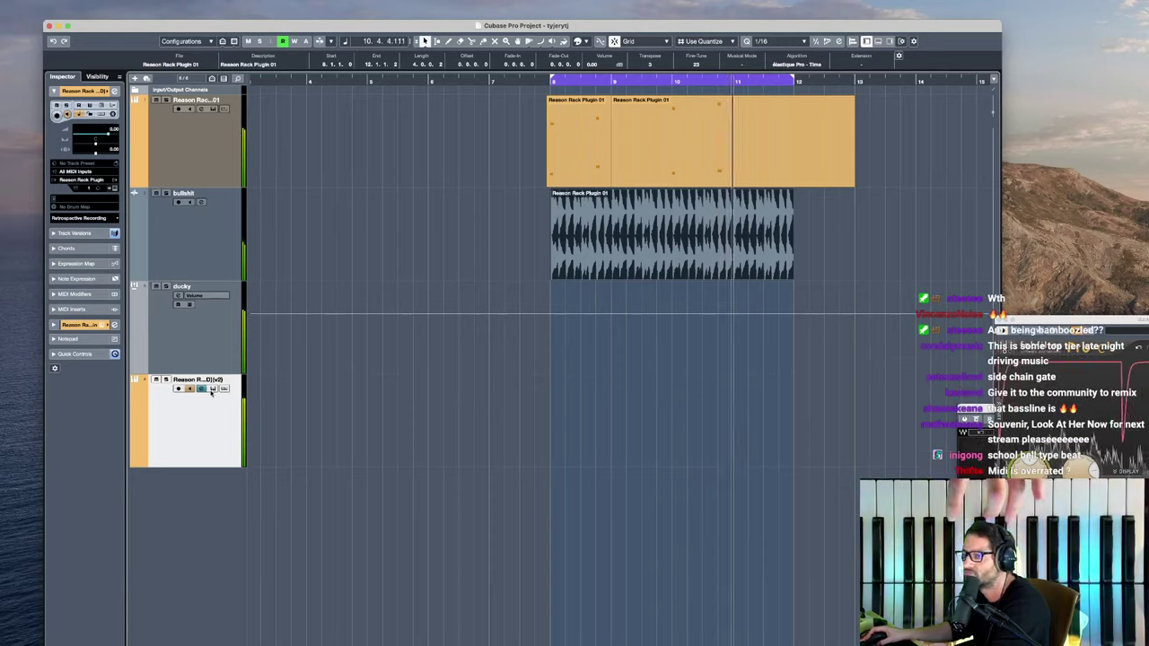
click(211, 388)
drag(1121, 176, 620, 90)
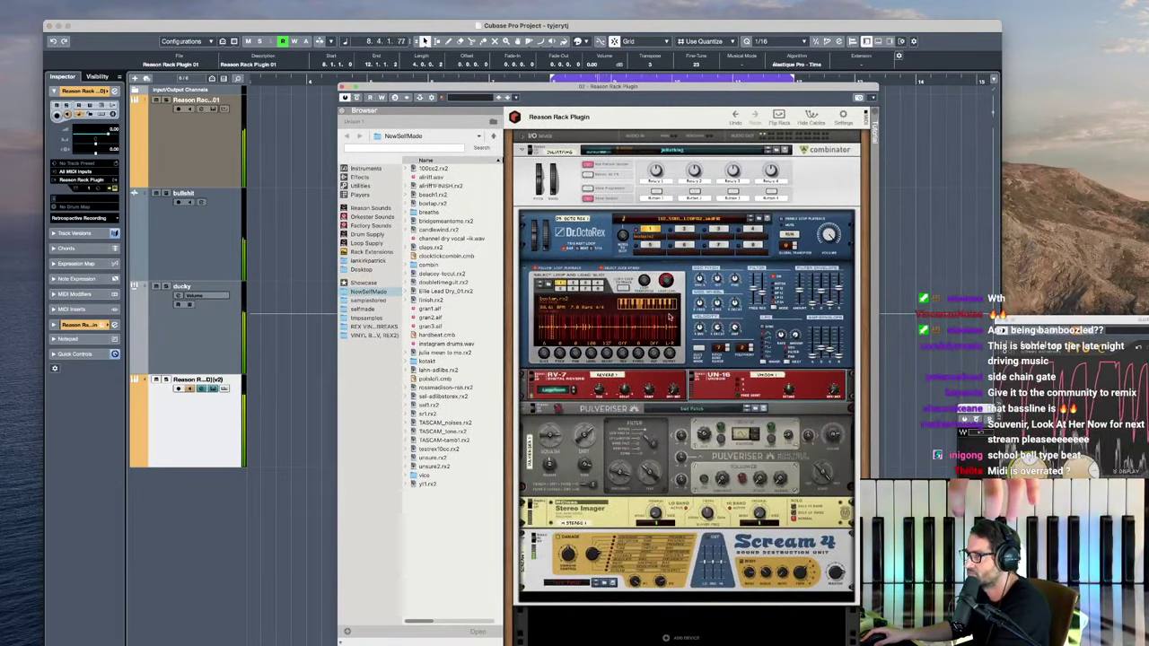
click(553, 286)
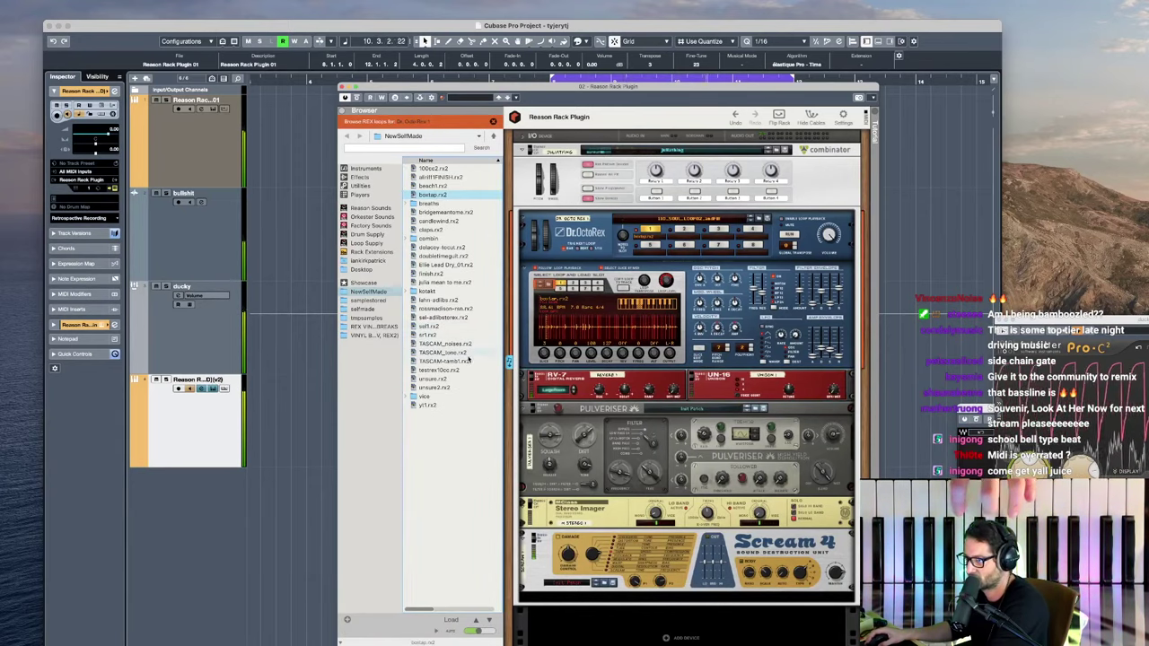
click(384, 328)
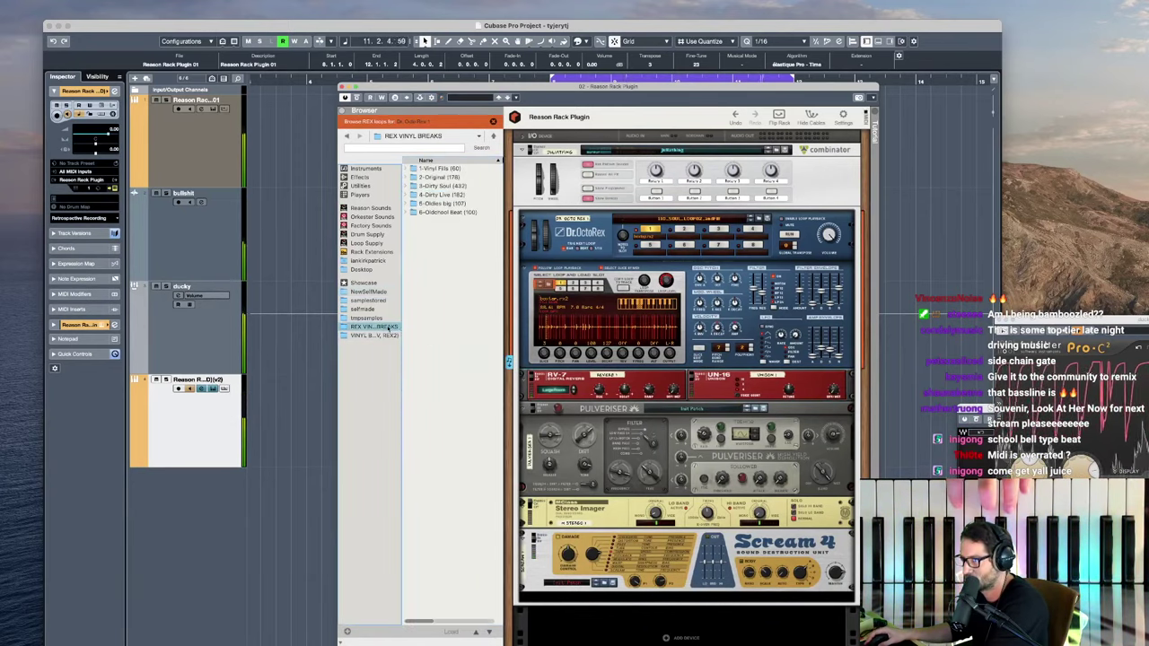
double_click(444, 212)
click(436, 212)
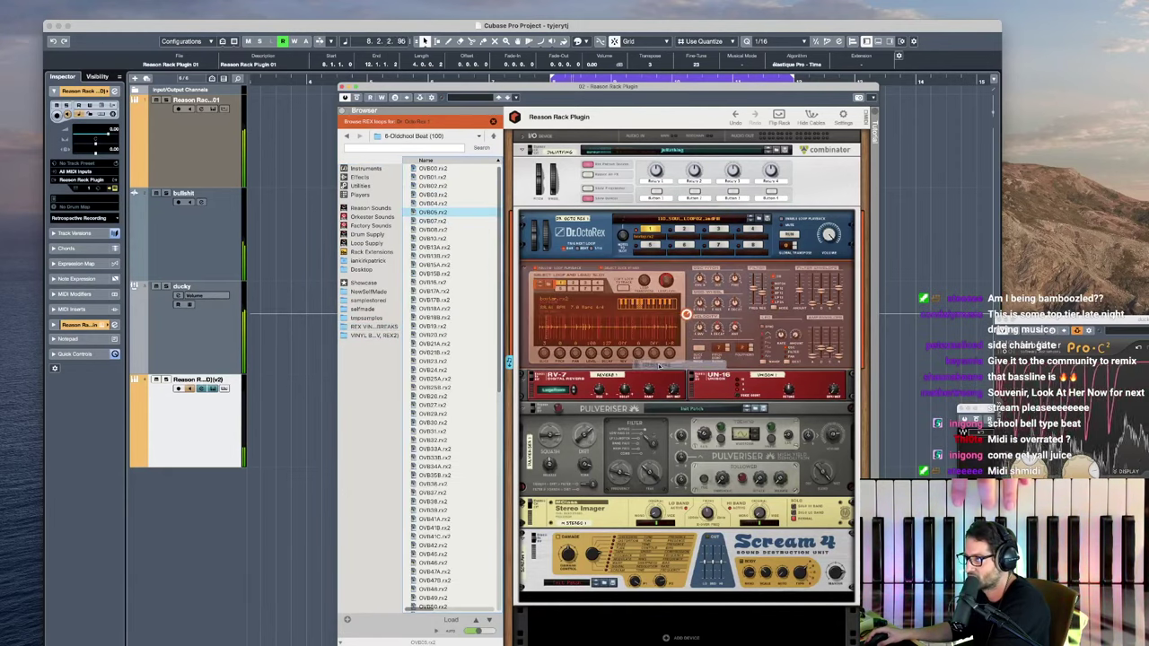
click(619, 317)
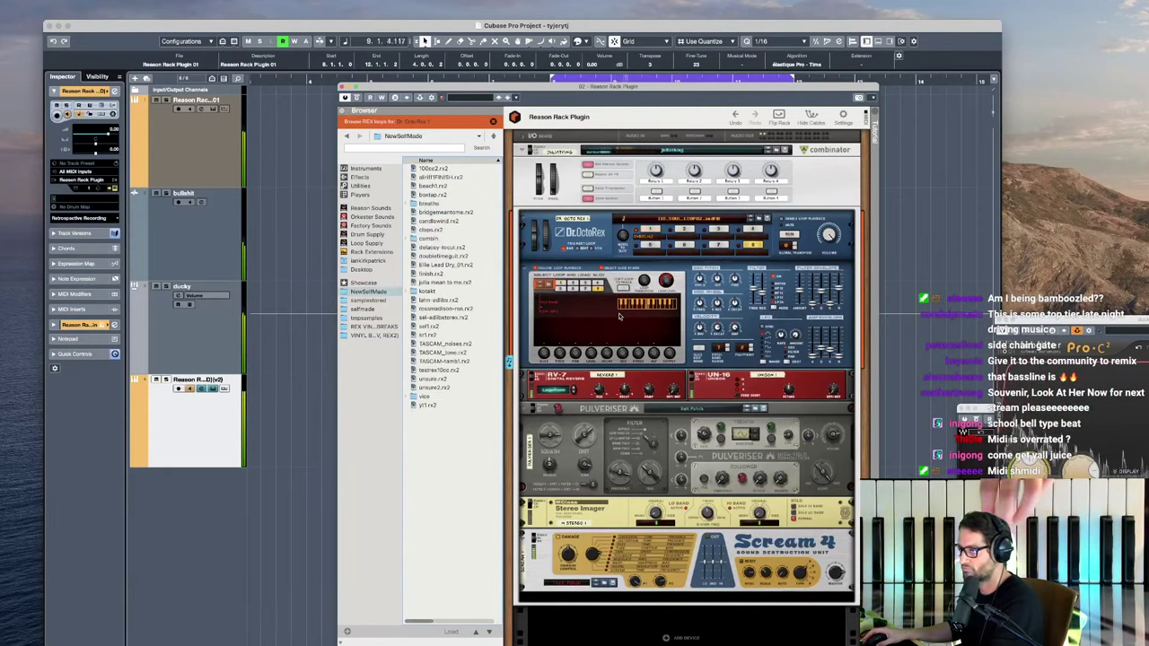
click(651, 230)
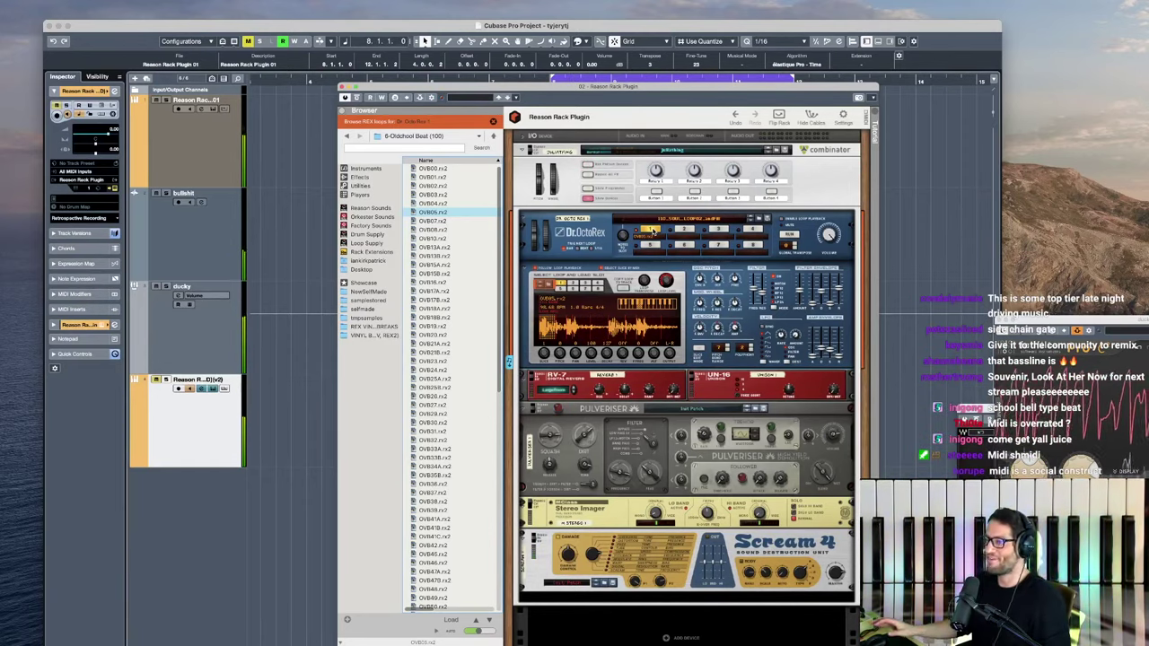
Step: Unmute the Reason Rack (D) track and switch Dr. OctoRex to another Oldschool Beat loop
click(162, 380)
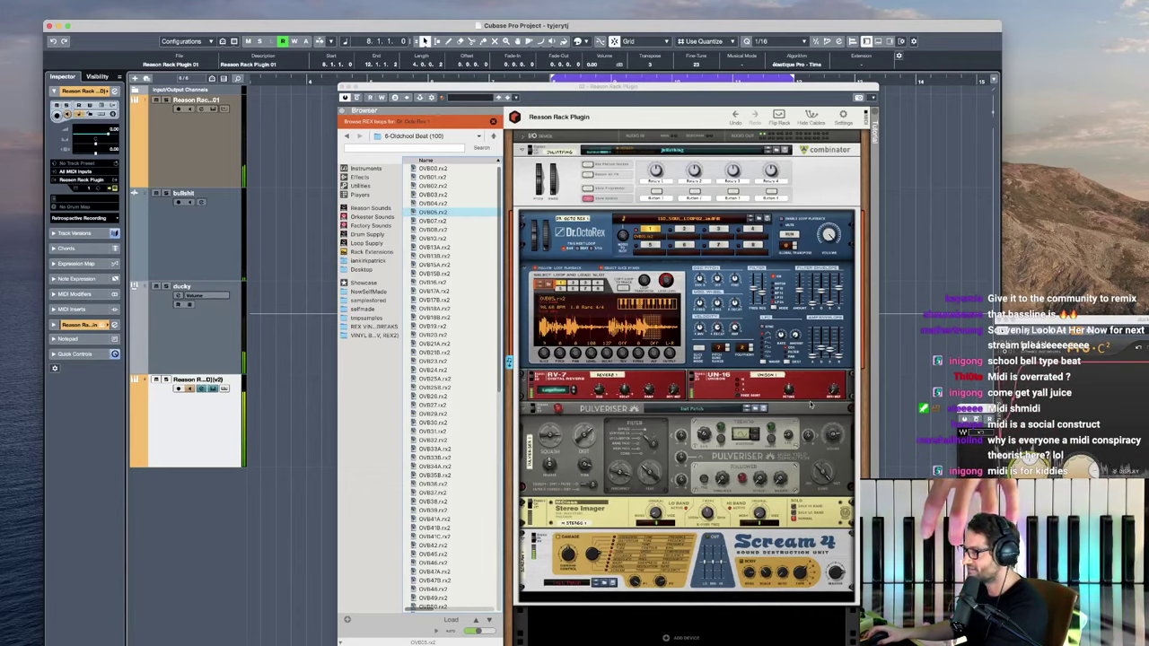
click(646, 308)
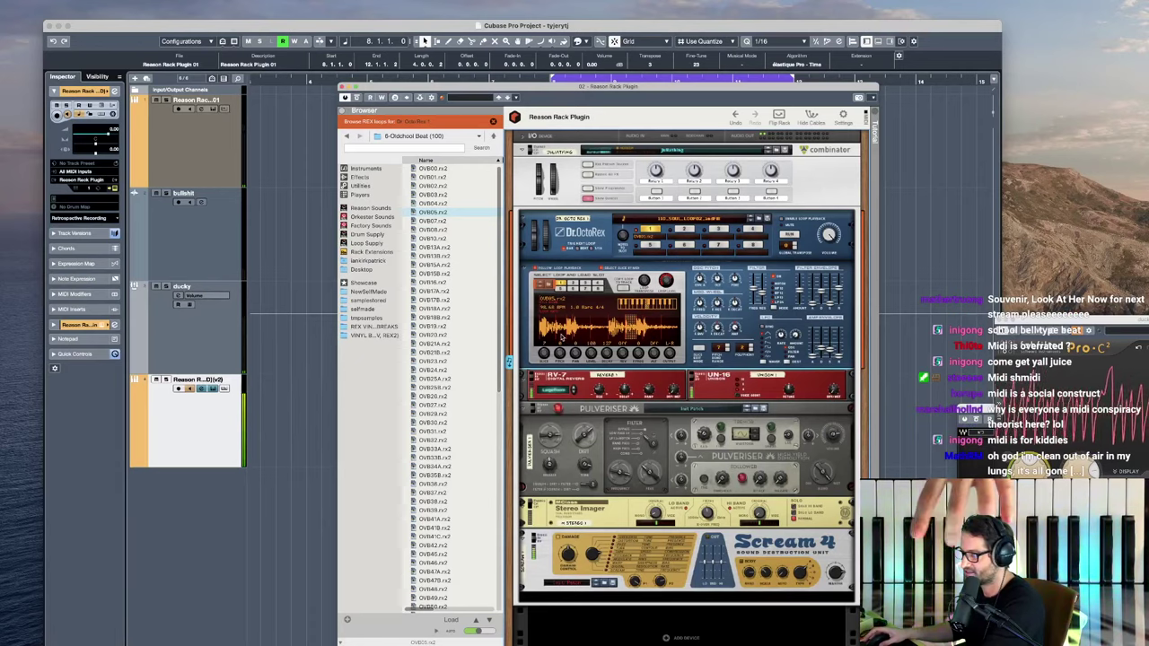
click(76, 293)
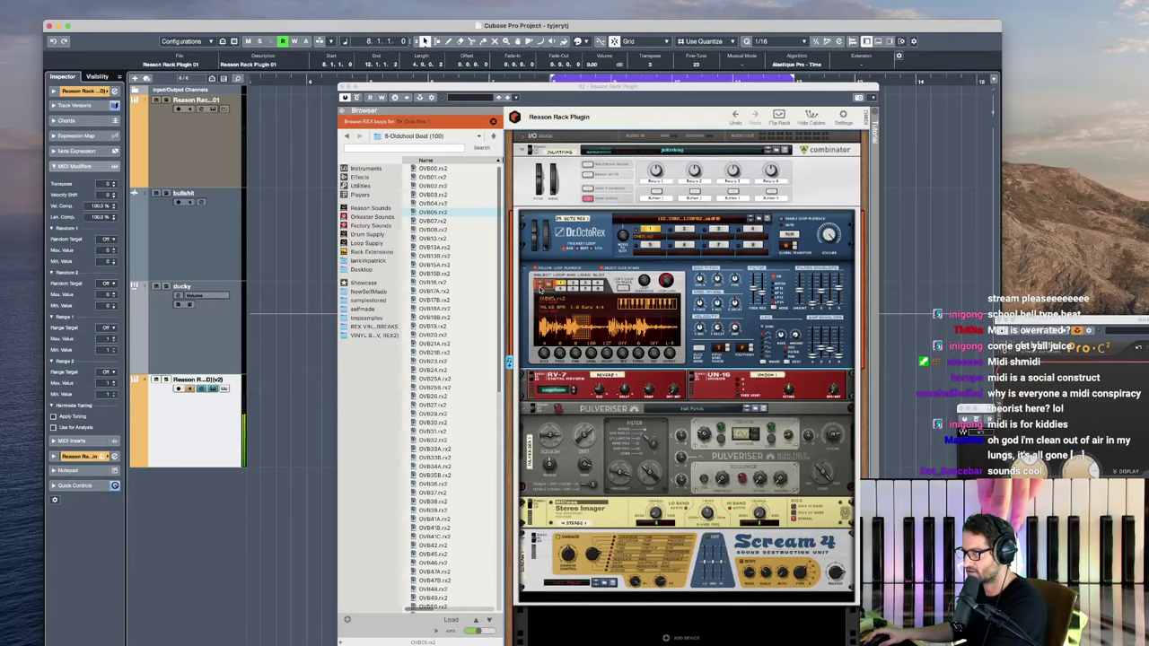
click(541, 287)
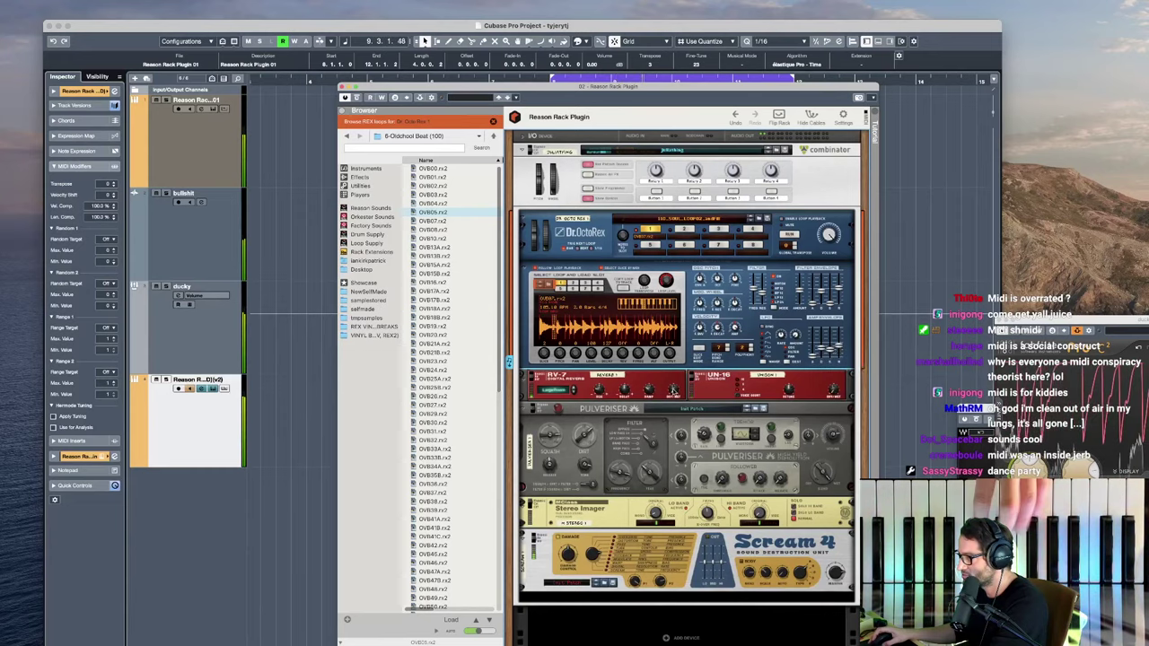
Step: Set the Reason Rack (D) track's volume to -5.22 dB while auditioning the Dr. OctoRex slices
click(686, 391)
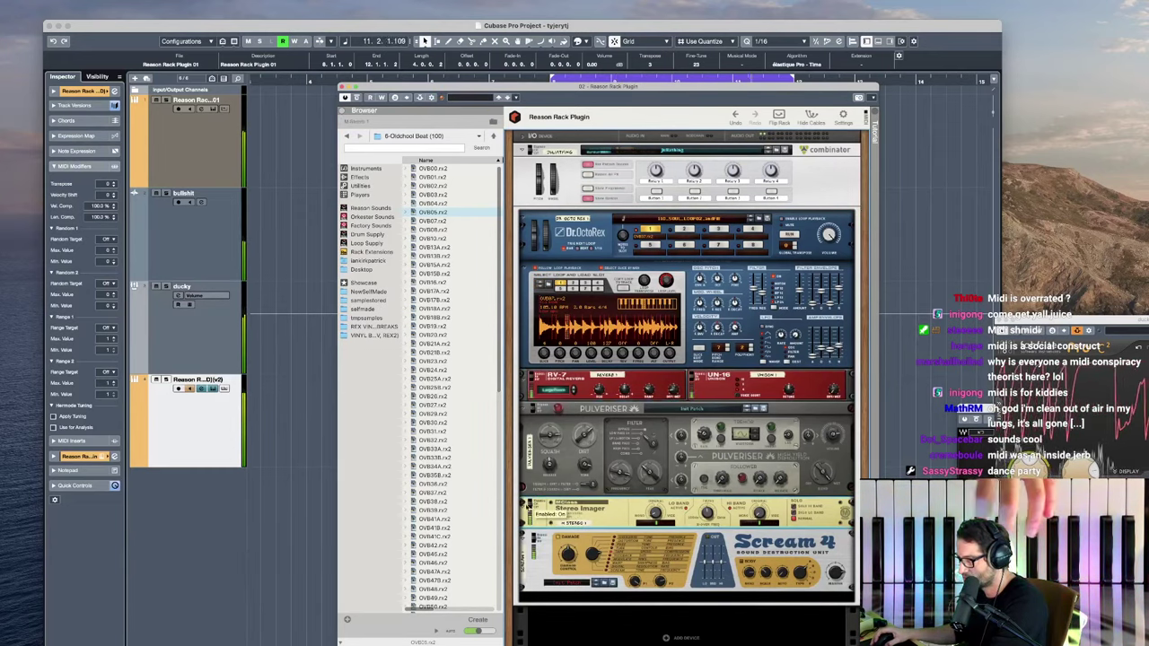
click(87, 91)
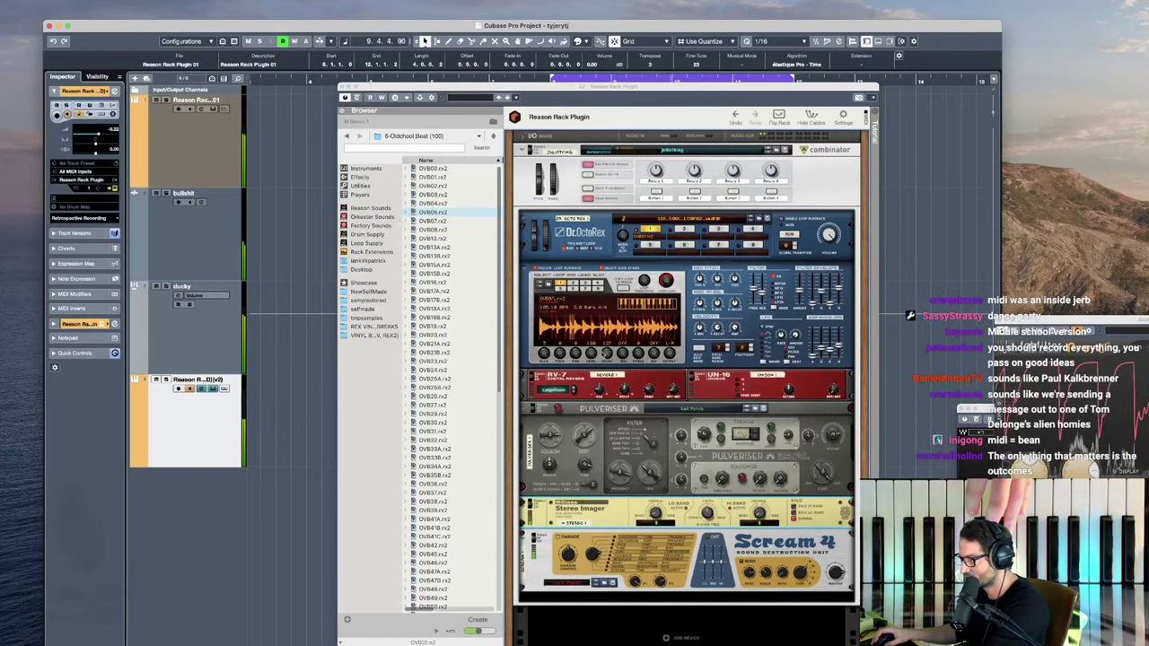
click(604, 374)
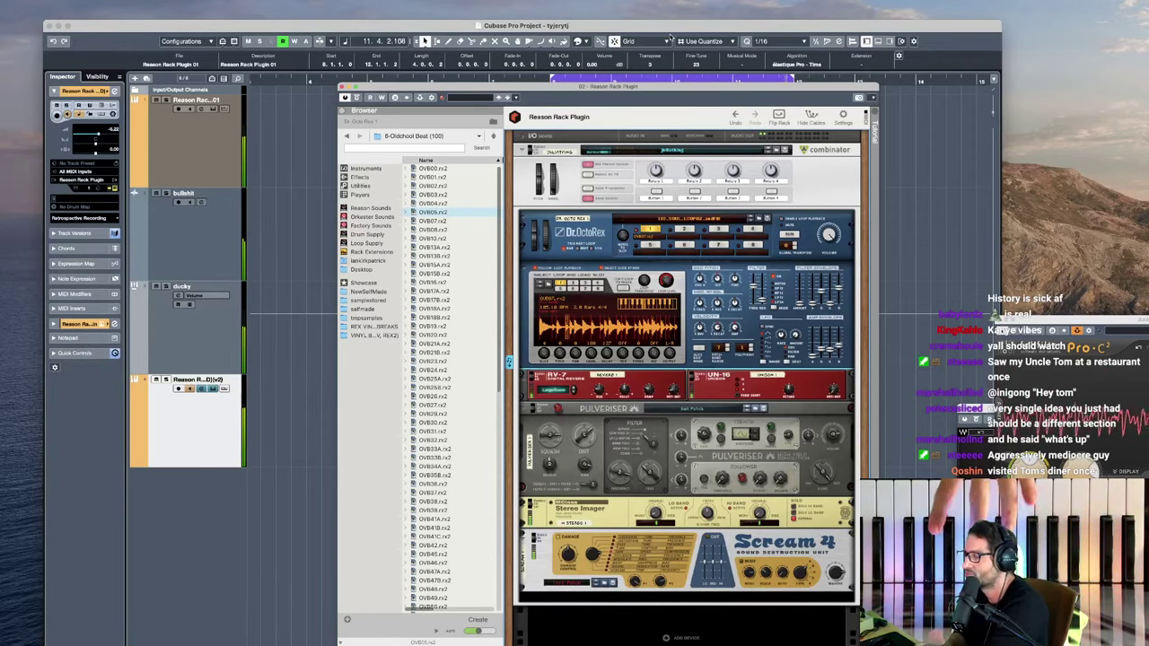
Step: Insert the retrospectively recorded performance as a MIDI part on the Reason Rack (D) track and close the rack window
click(189, 324)
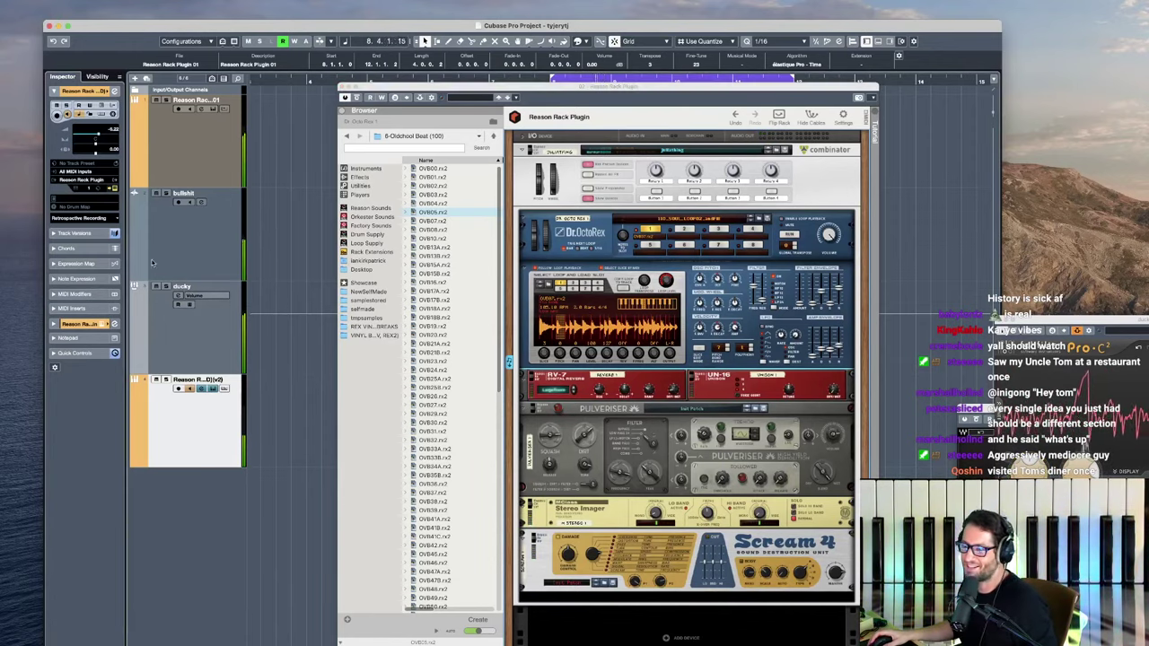
click(106, 224)
click(262, 145)
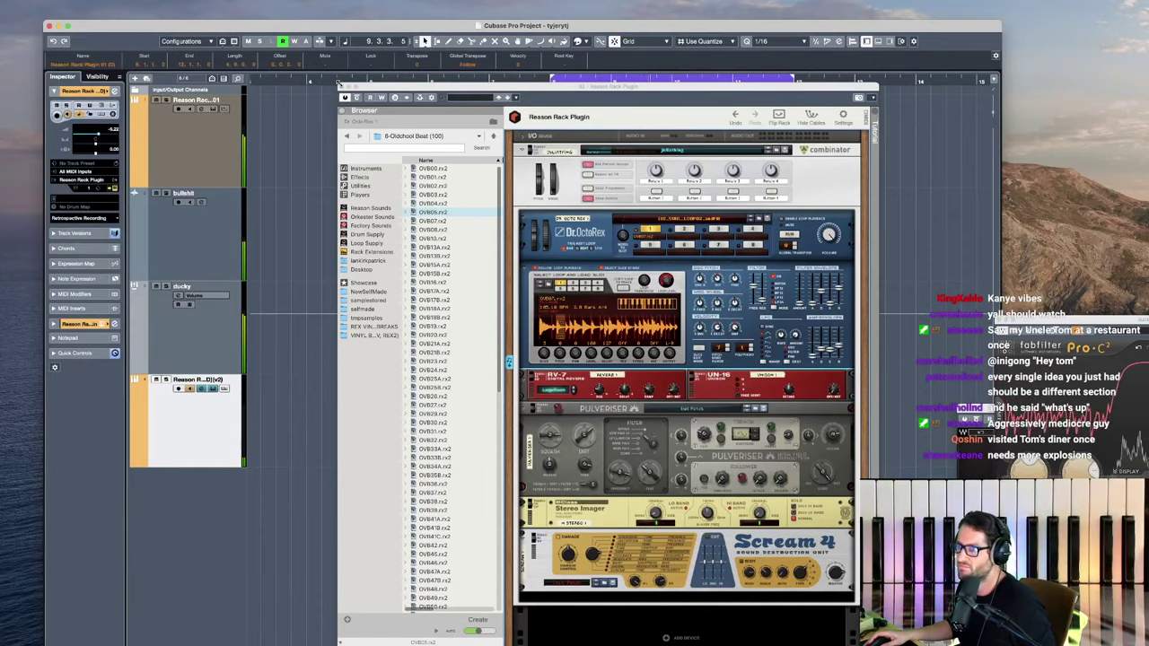
click(344, 96)
Step: Look over the newly inserted MIDI part, turn off cycle playback and play its ending past bar 12
scroll(597, 440, up, 3)
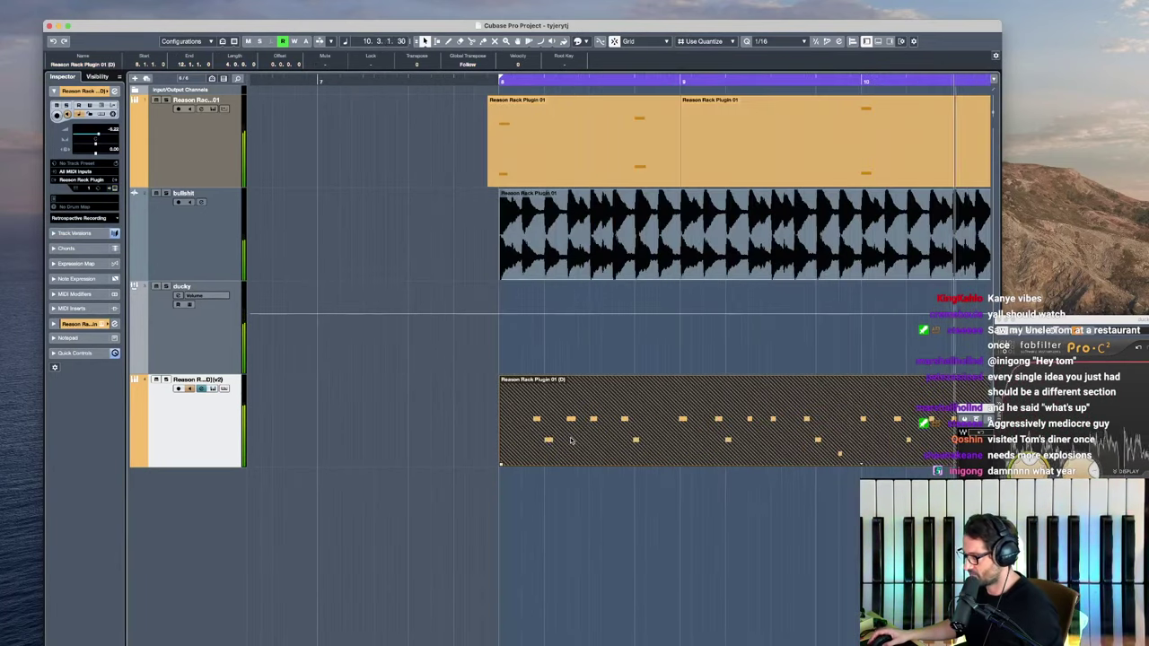
scroll(788, 441, down, 3)
scroll(788, 441, up, 3)
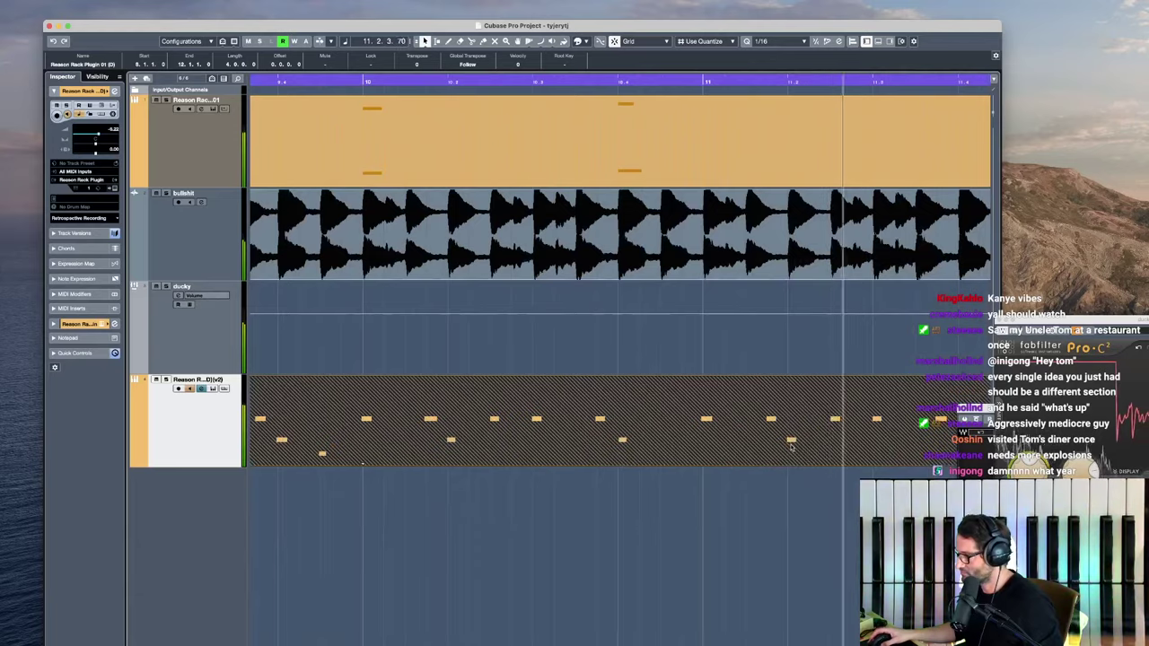
scroll(788, 441, down, 3)
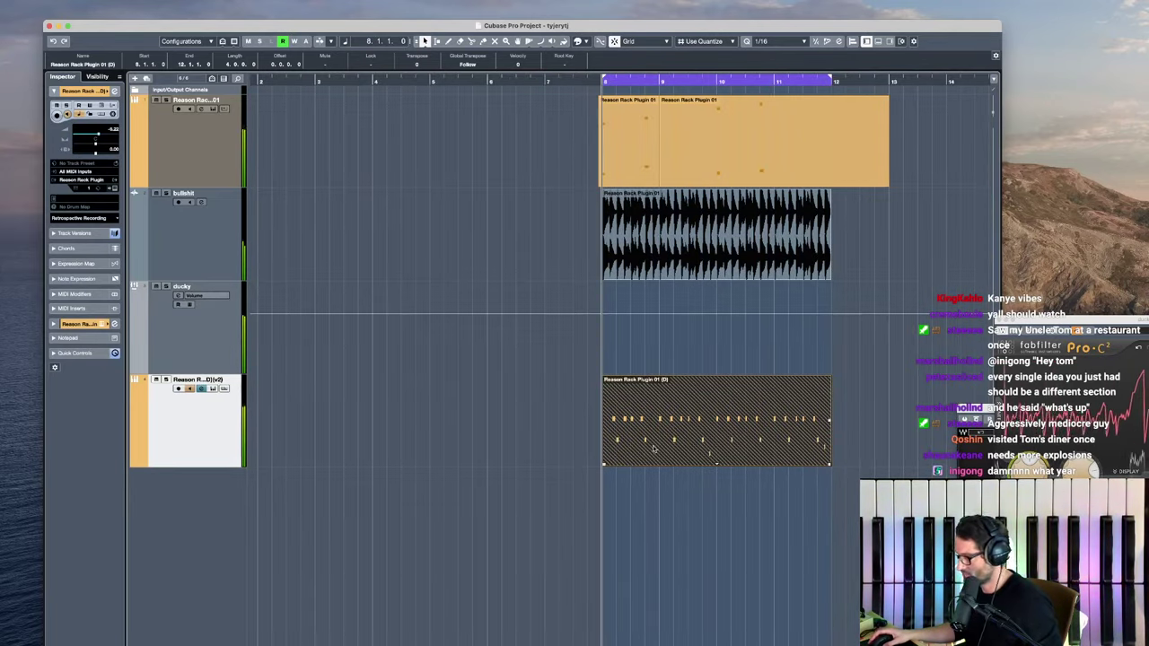
click(822, 359)
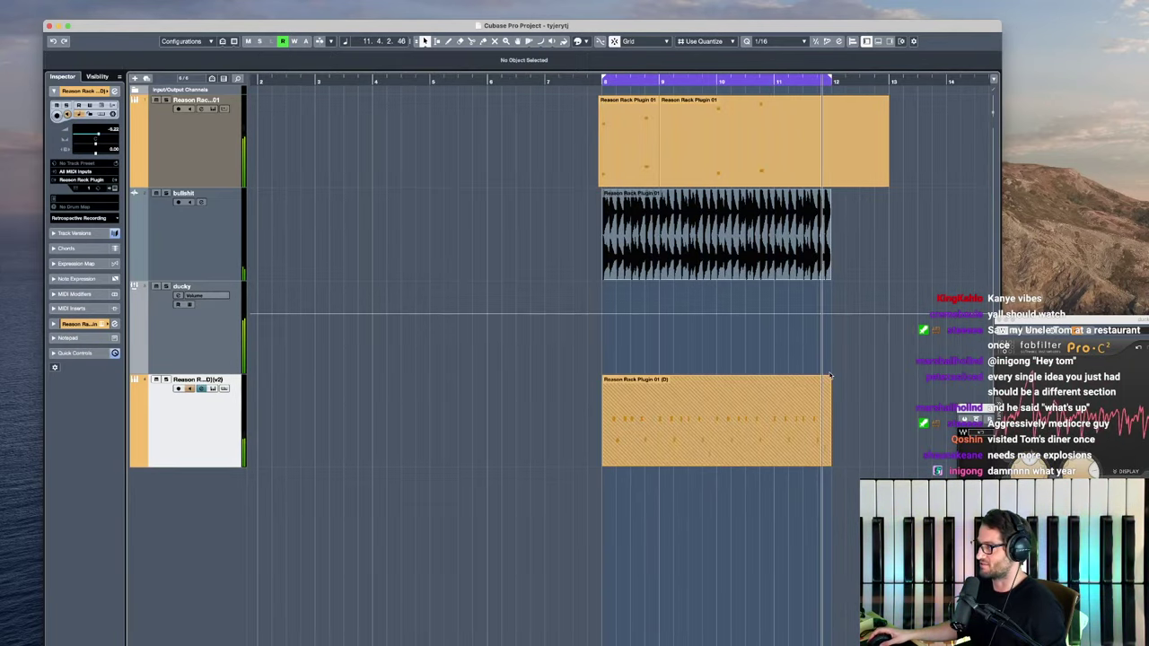
key(space)
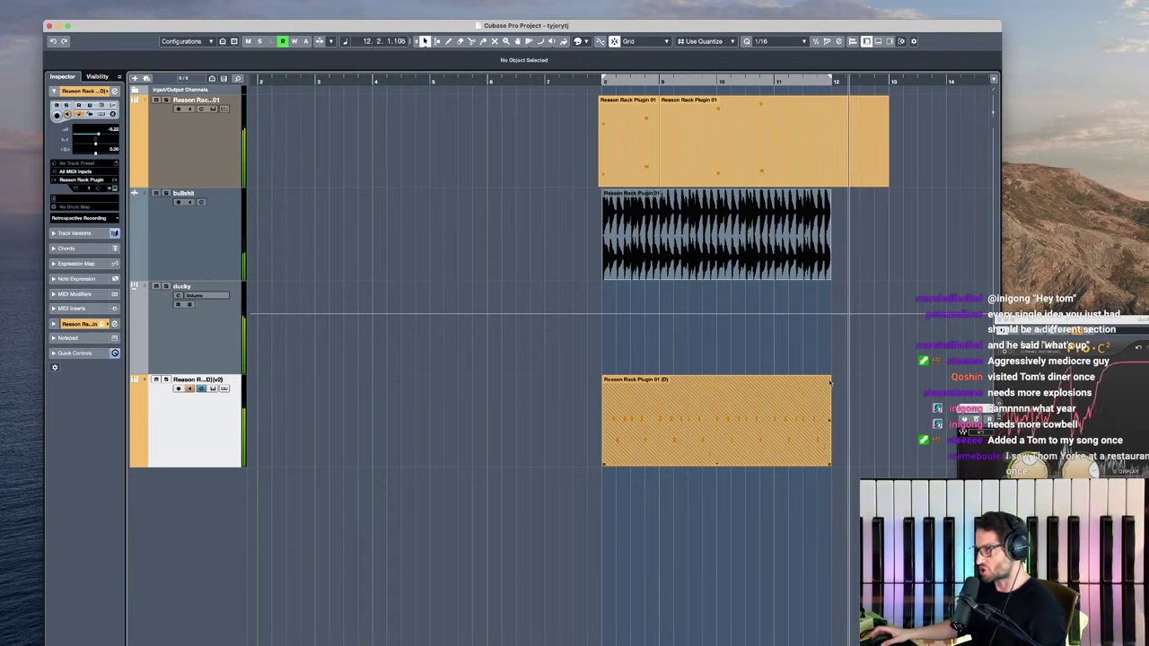
key(space)
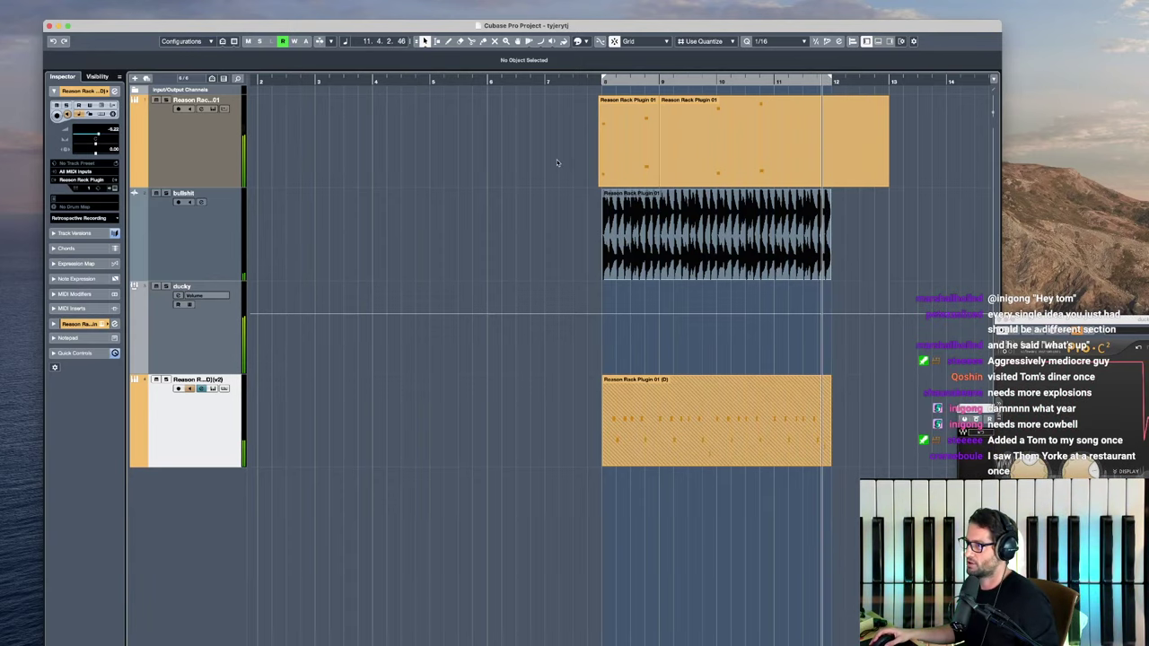
Step: Try to trim the start of the Reason Rack (D) MIDI part to 8.1.2.0
click(617, 158)
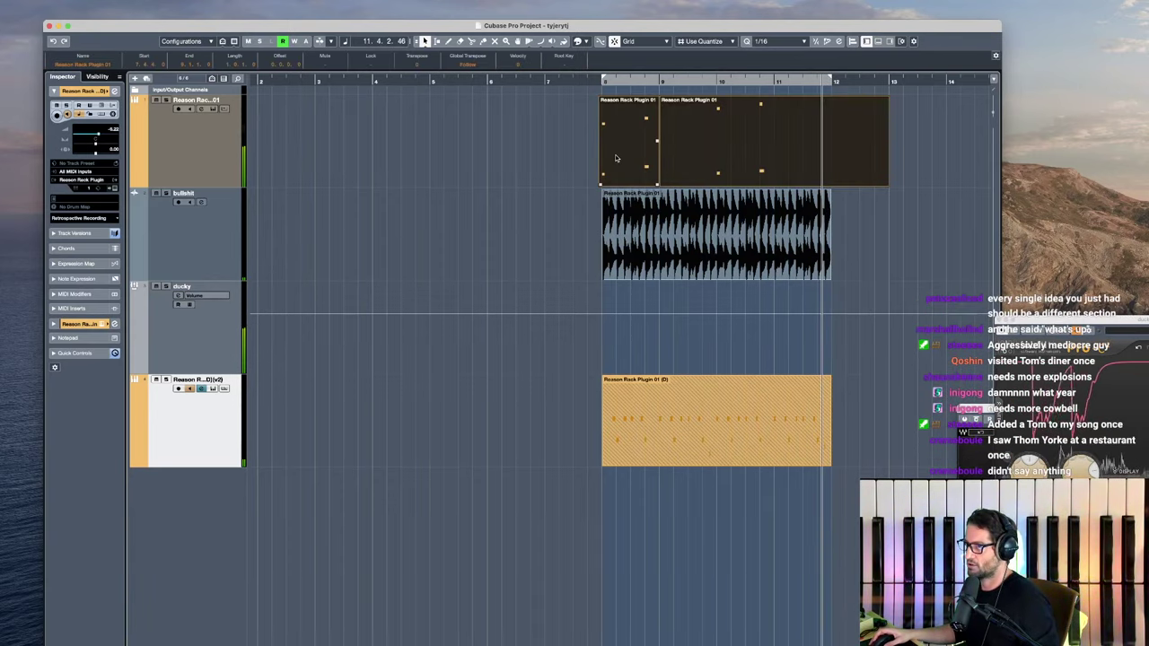
scroll(606, 137, up, 1)
scroll(606, 138, up, 3)
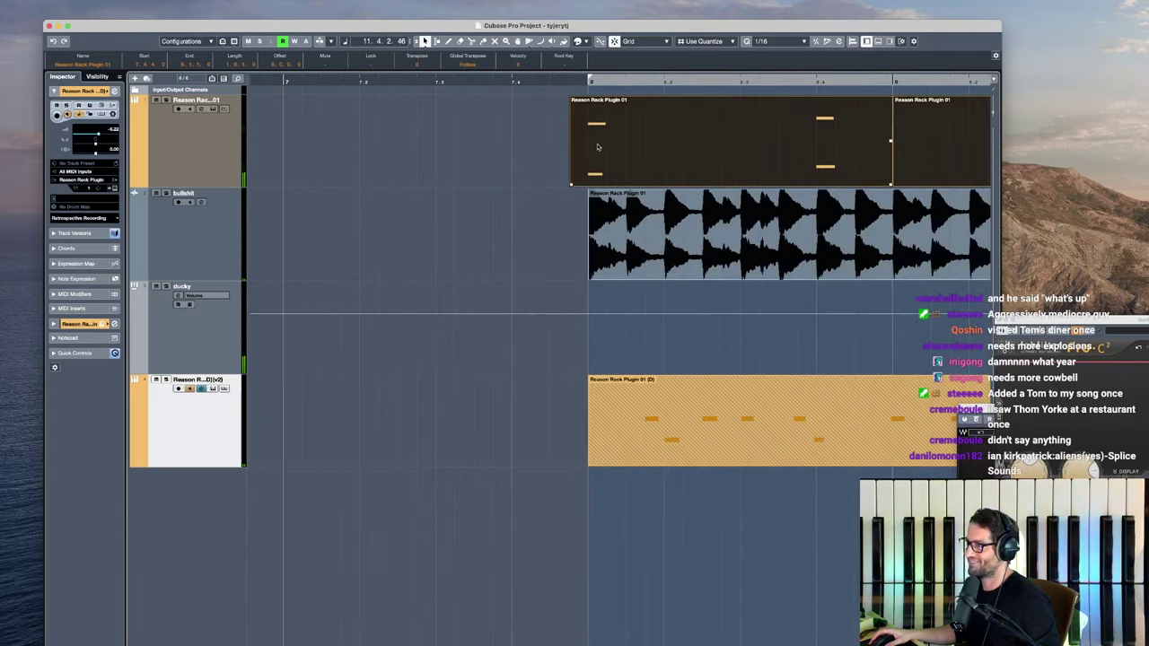
scroll(707, 162, down, 2)
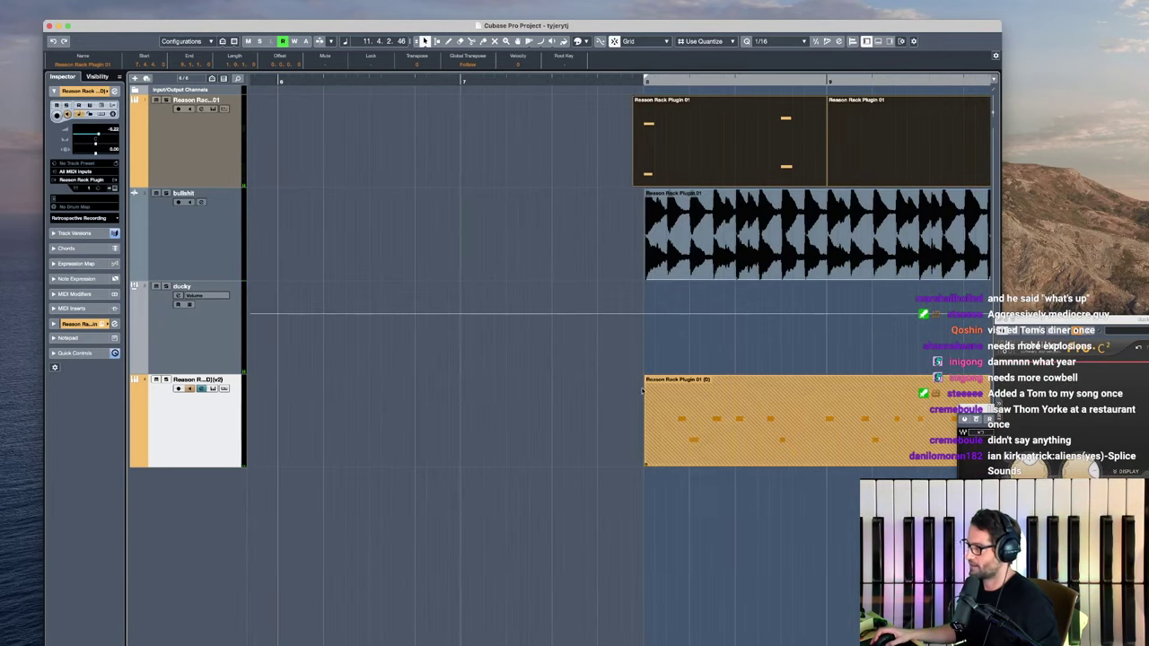
click(689, 440)
drag(645, 468, 662, 471)
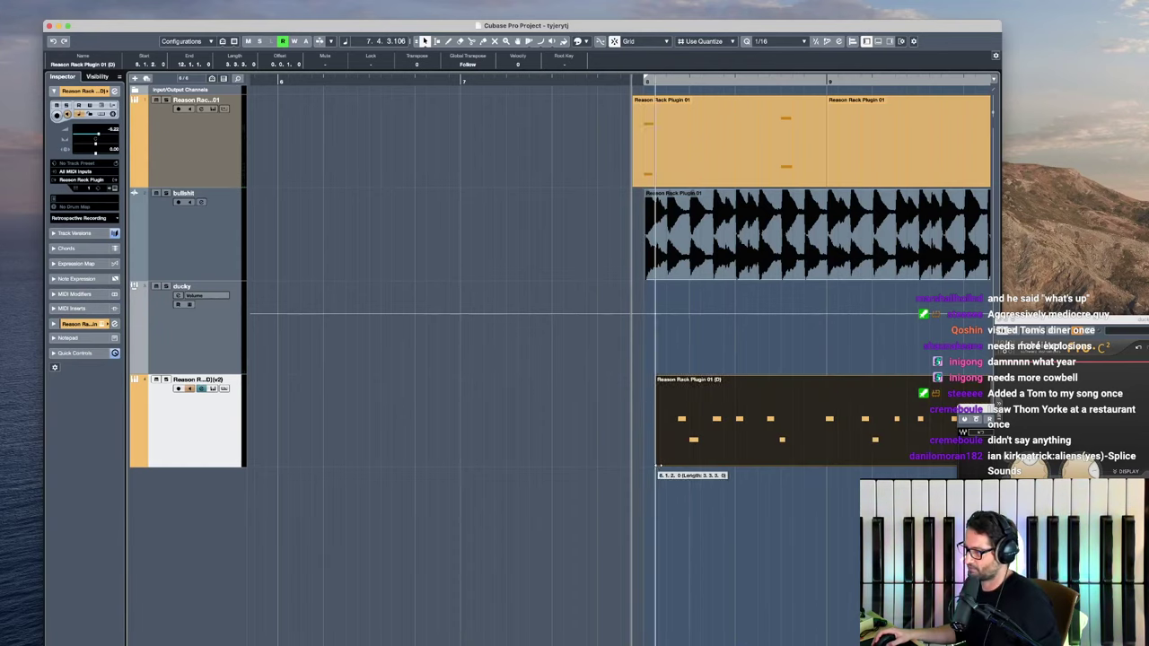
Step: Copy the F#1 note at bar 9 to the start of the Reason Rack (D) MIDI part at 8.1.1.0 and play it back
double_click(666, 456)
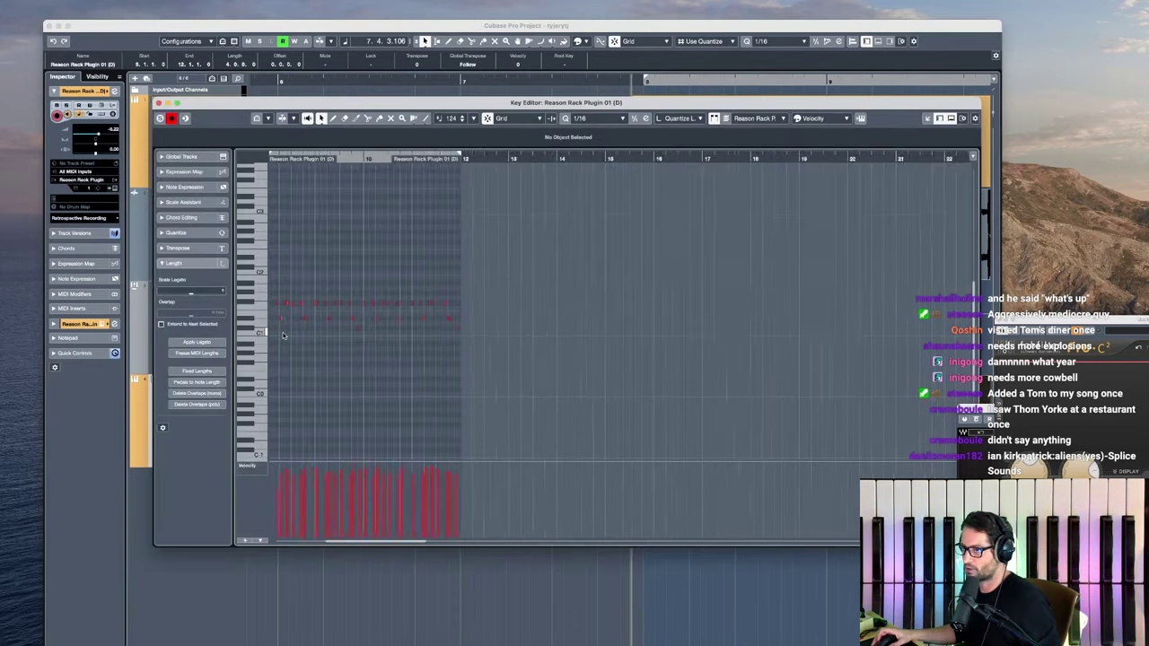
scroll(285, 336, up, 5)
scroll(391, 303, left, 1)
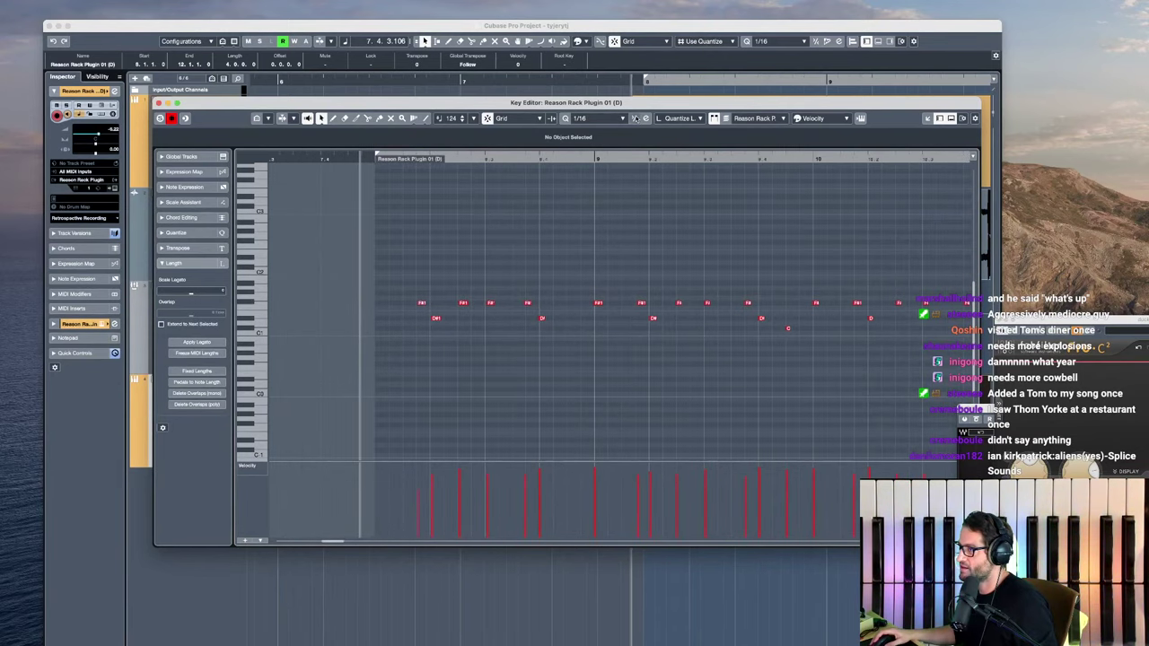
drag(599, 303, 379, 310)
key(space)
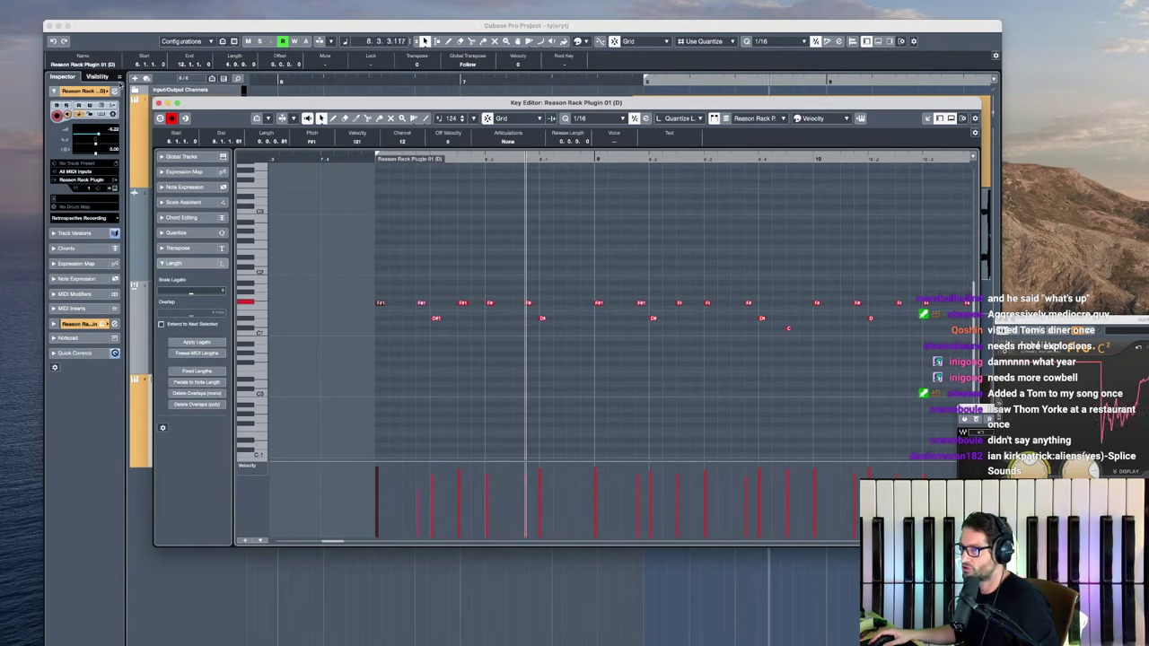
key(Escape)
Step: Audition the Reason Rack (D) track in solo and expand its instrument channel settings
scroll(359, 394, down, 6)
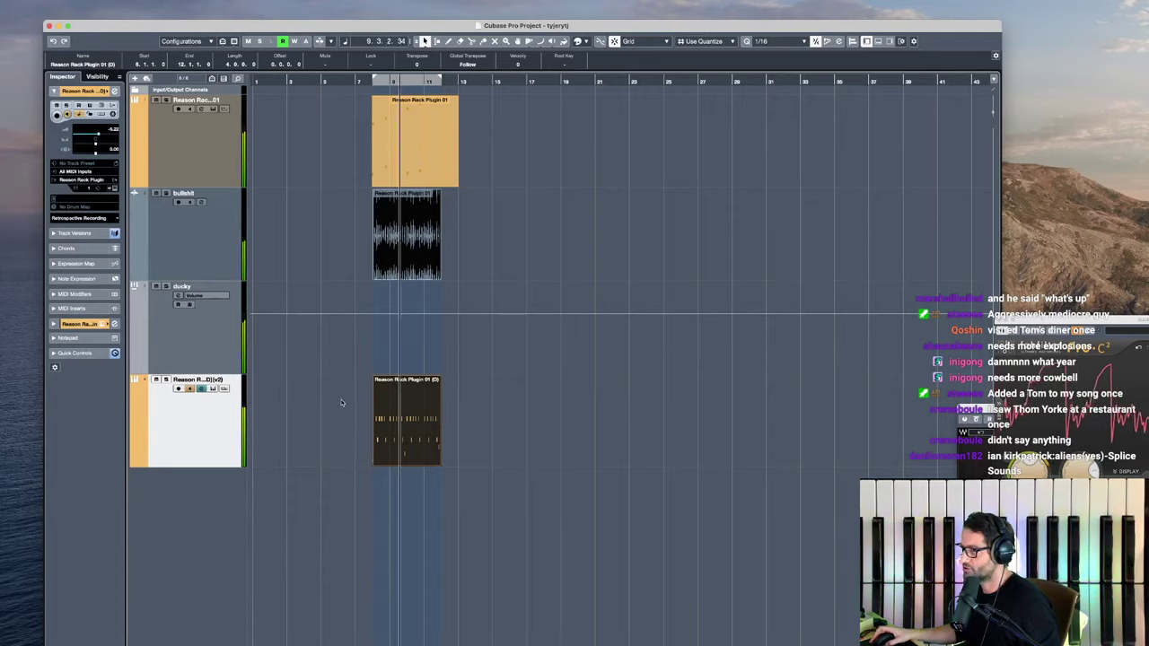
scroll(341, 413, up, 4)
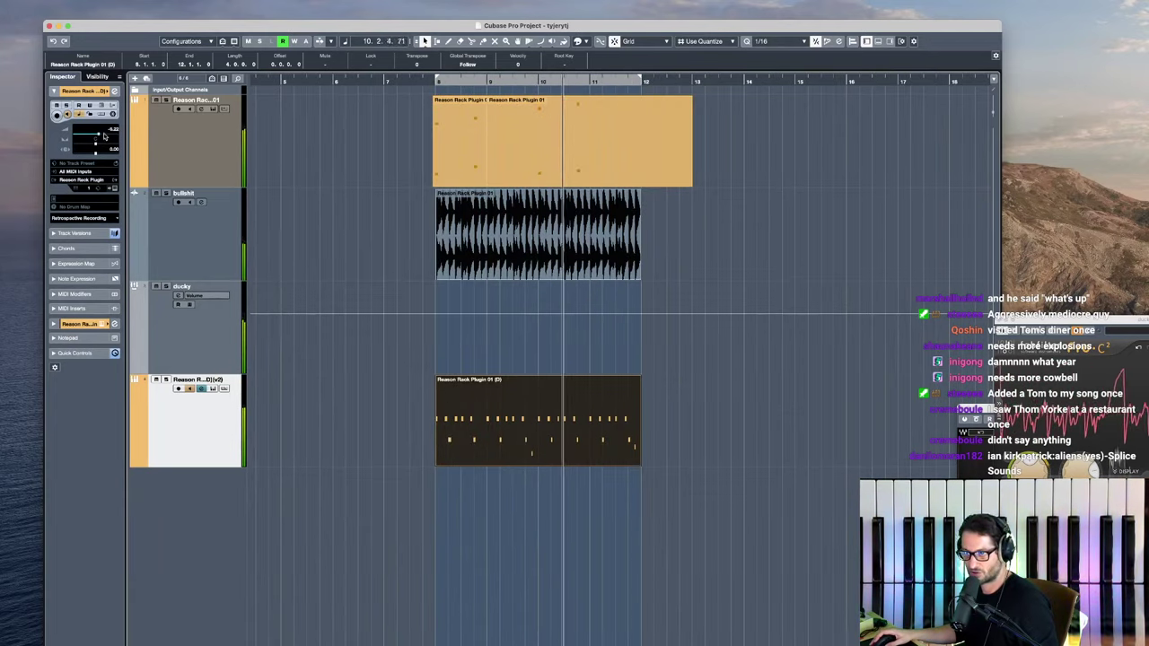
key(s)
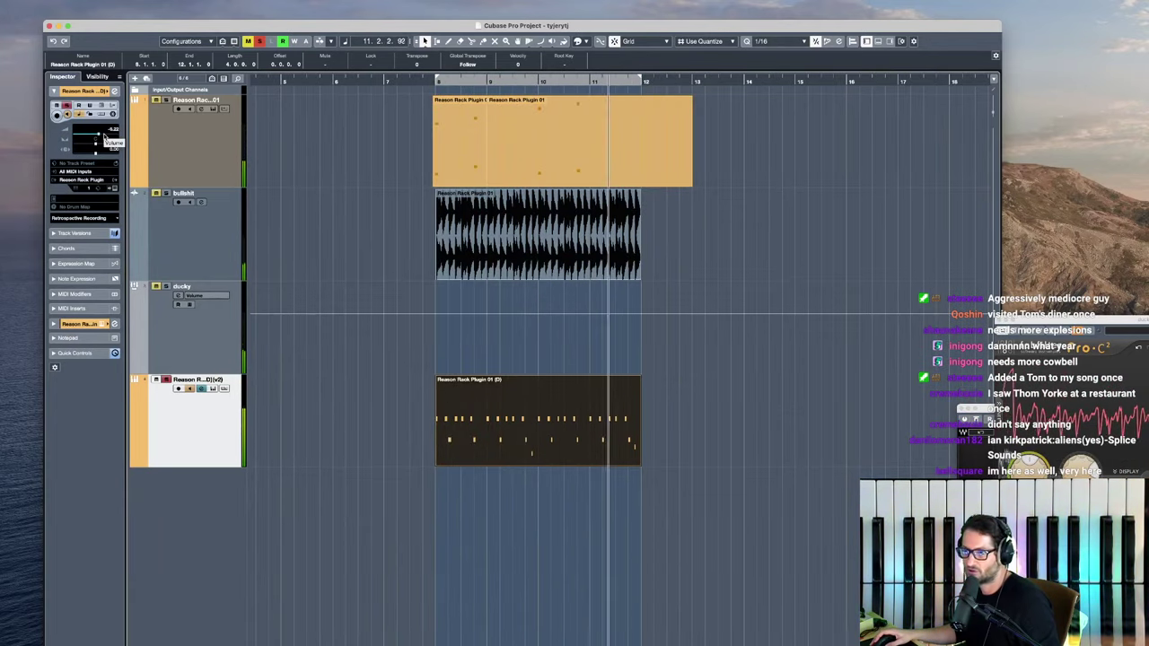
click(79, 323)
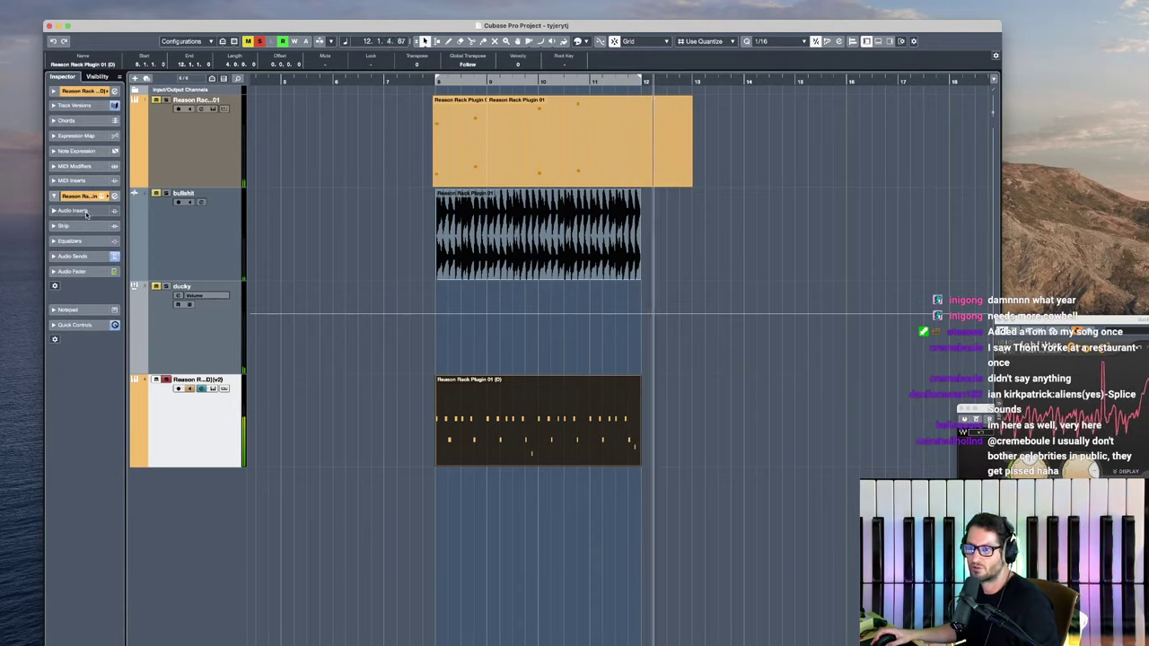
key(s)
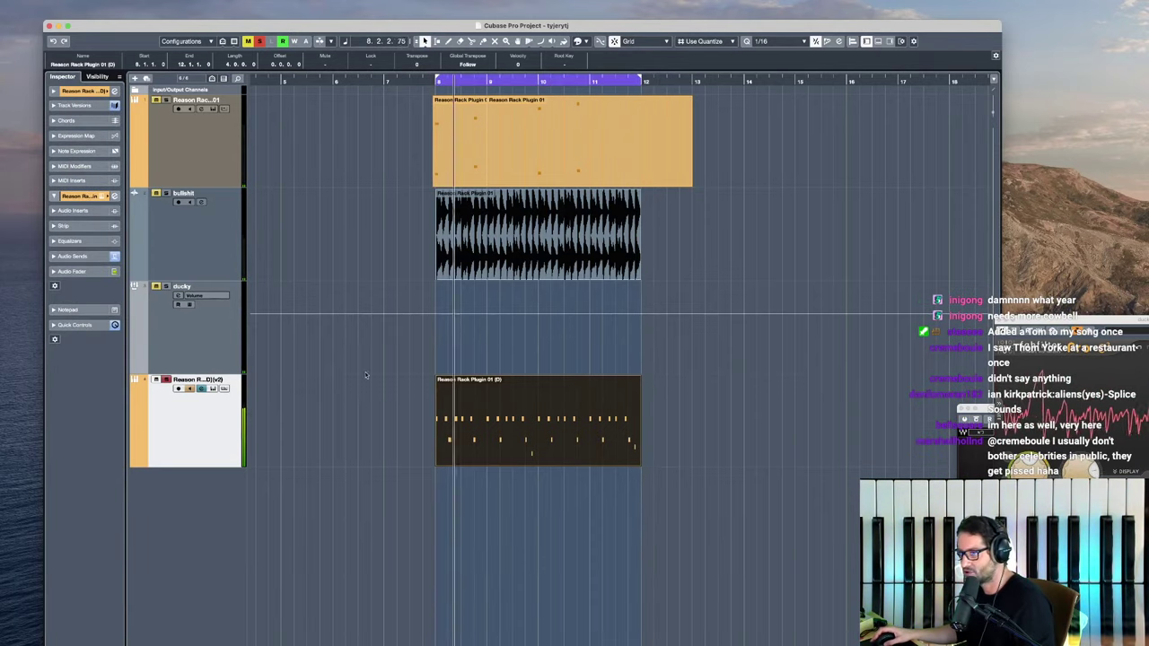
Step: Render the Reason Rack (D) MIDI part to a new audio track and leave the source track on an empty version v3
click(549, 418)
key(super+r)
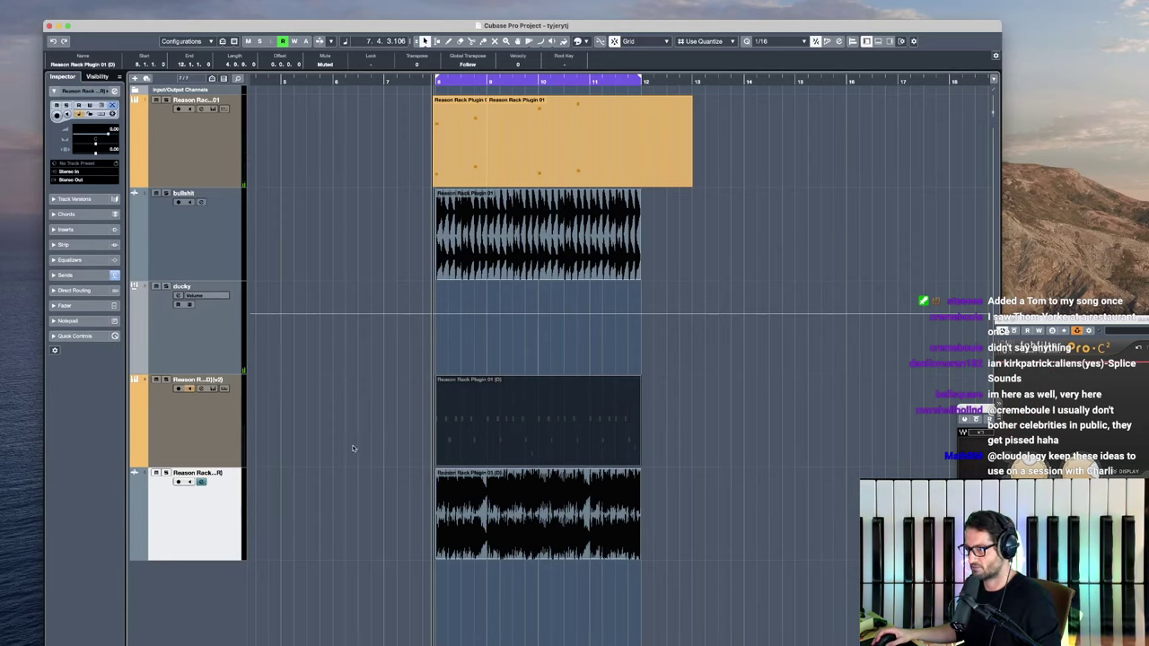
click(222, 439)
key(Delete)
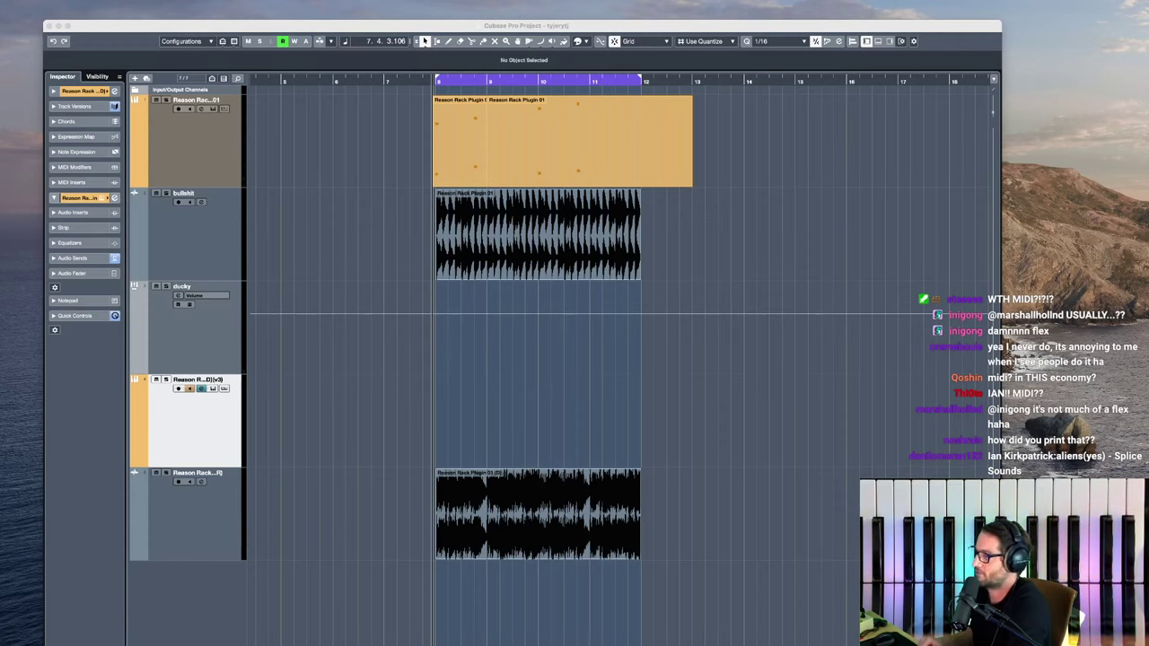
Step: Play the loop from just before bar 8, comparing it with the Reason Rack 01 track muted and unmuted
click(426, 231)
key(space)
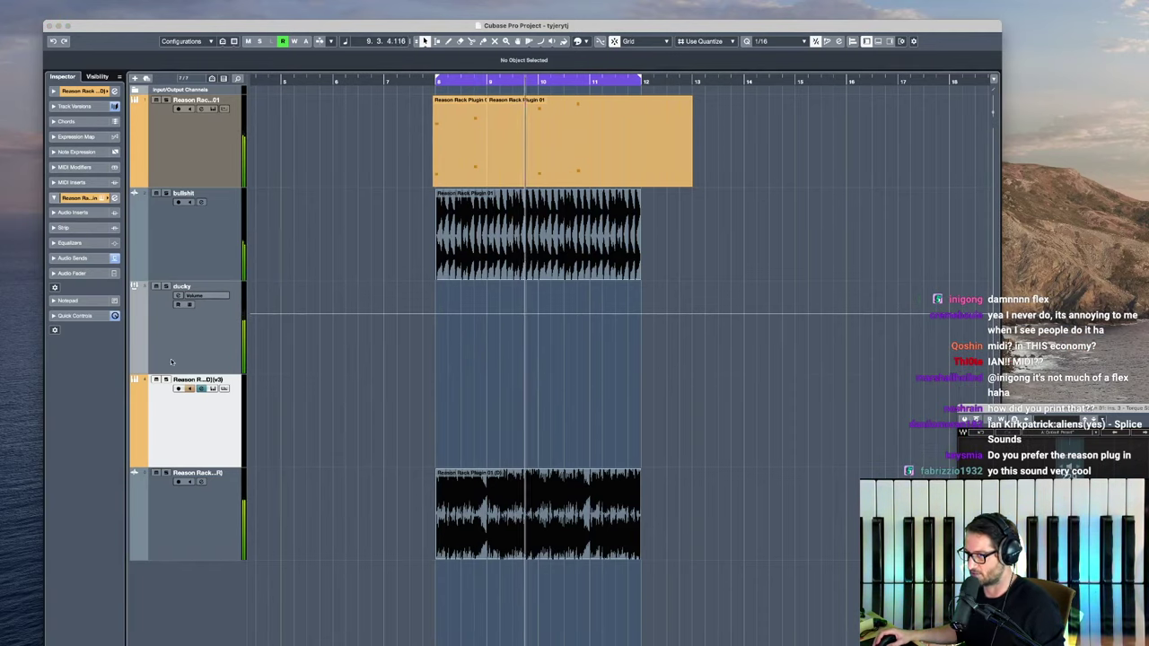
click(155, 100)
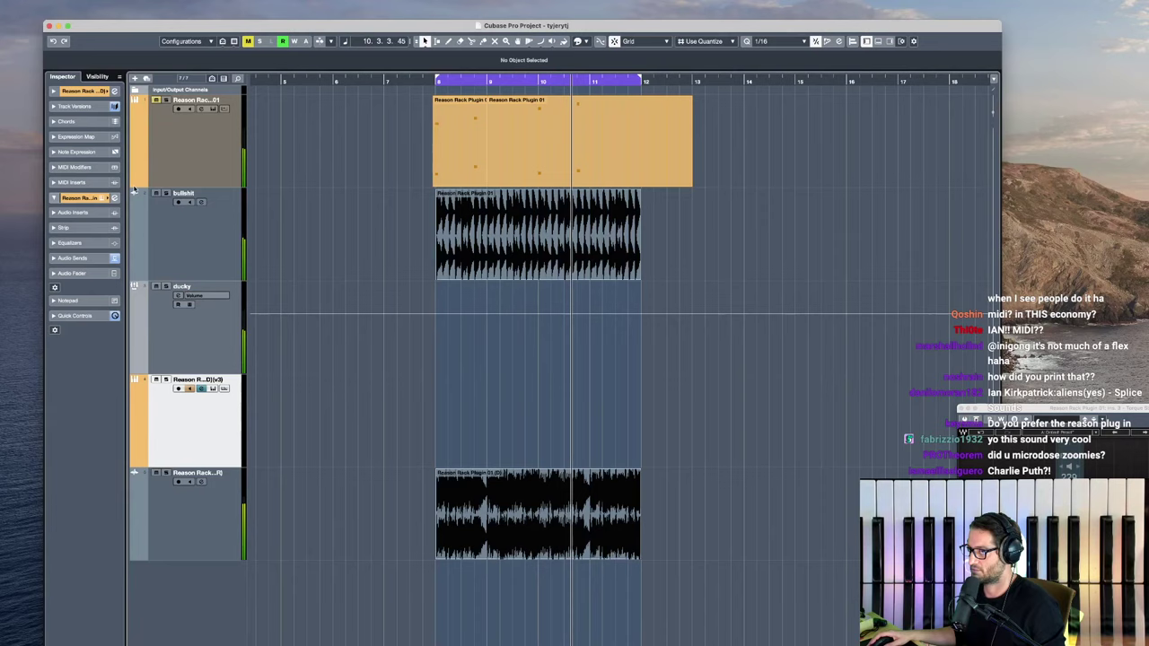
key(space)
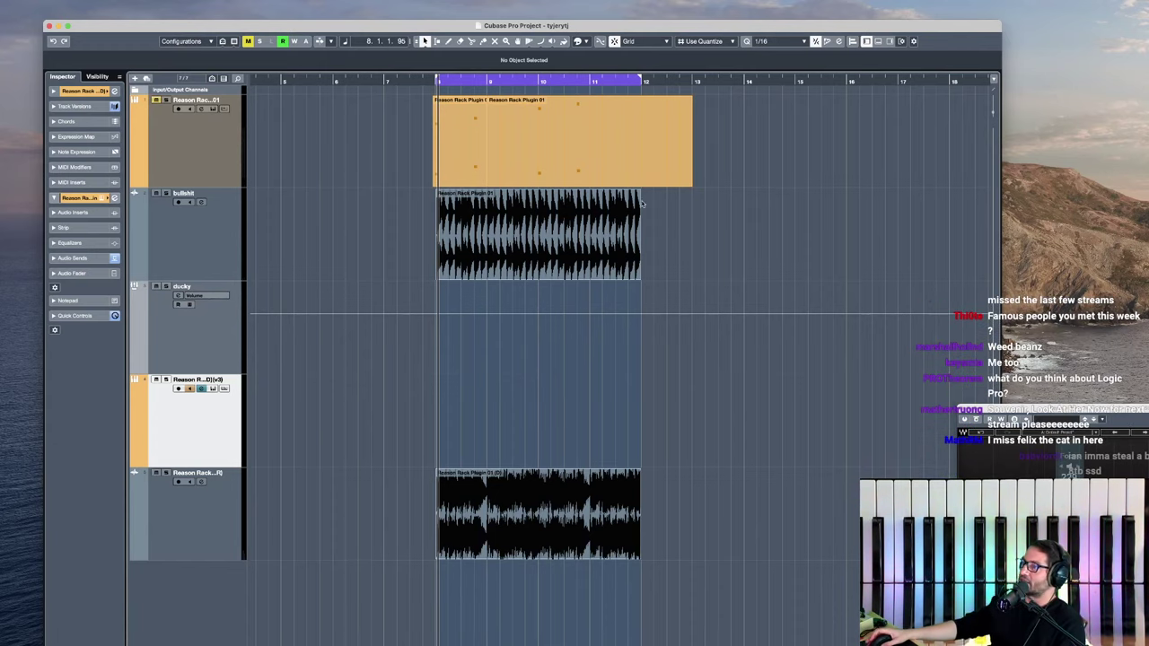
click(425, 208)
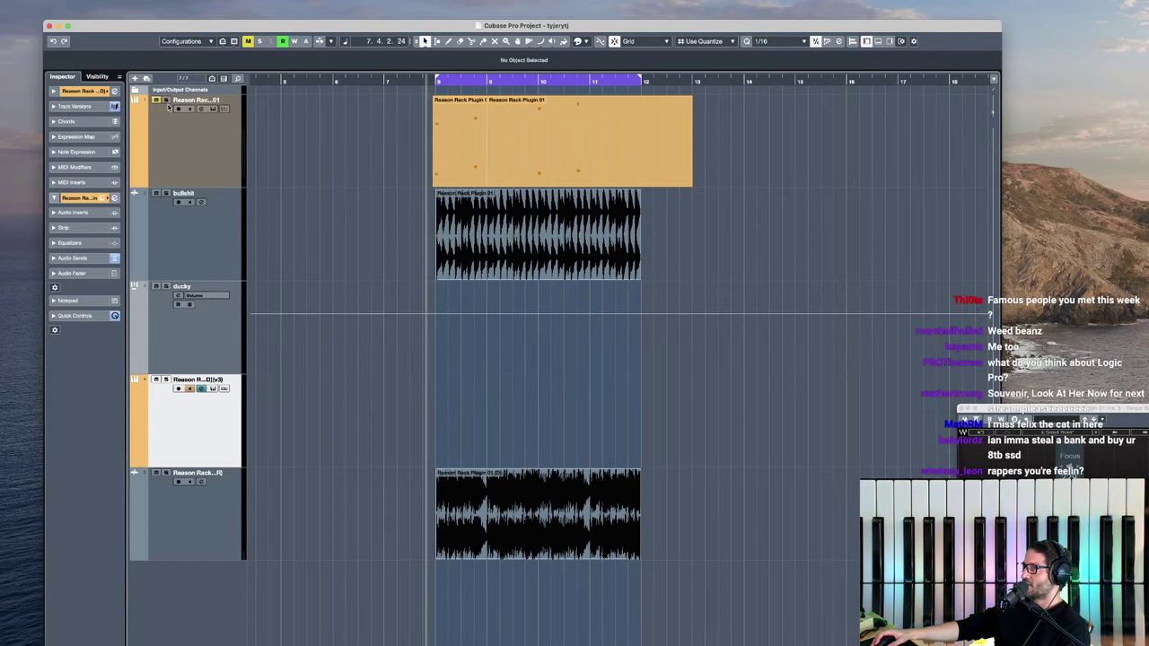
key(space)
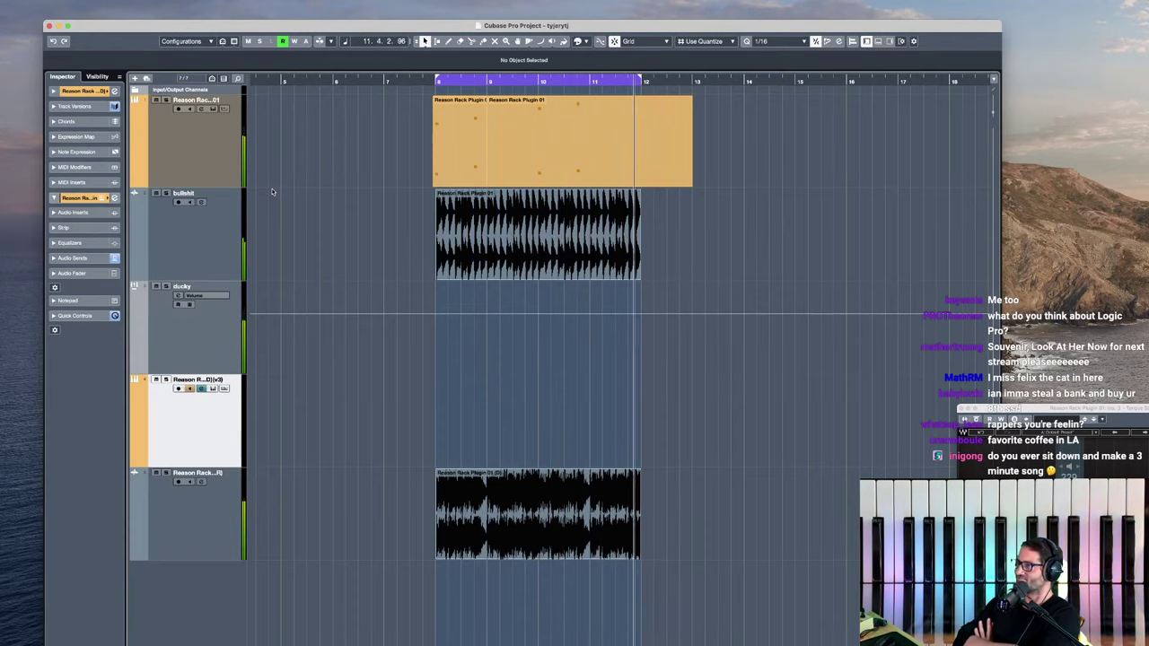
key(space)
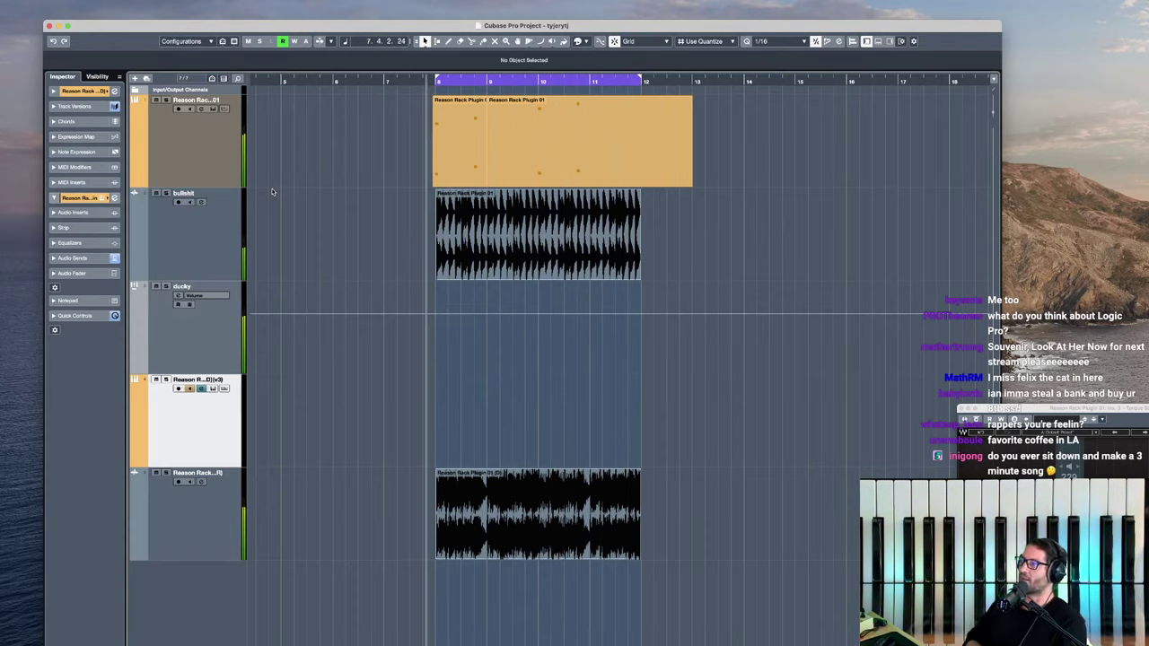
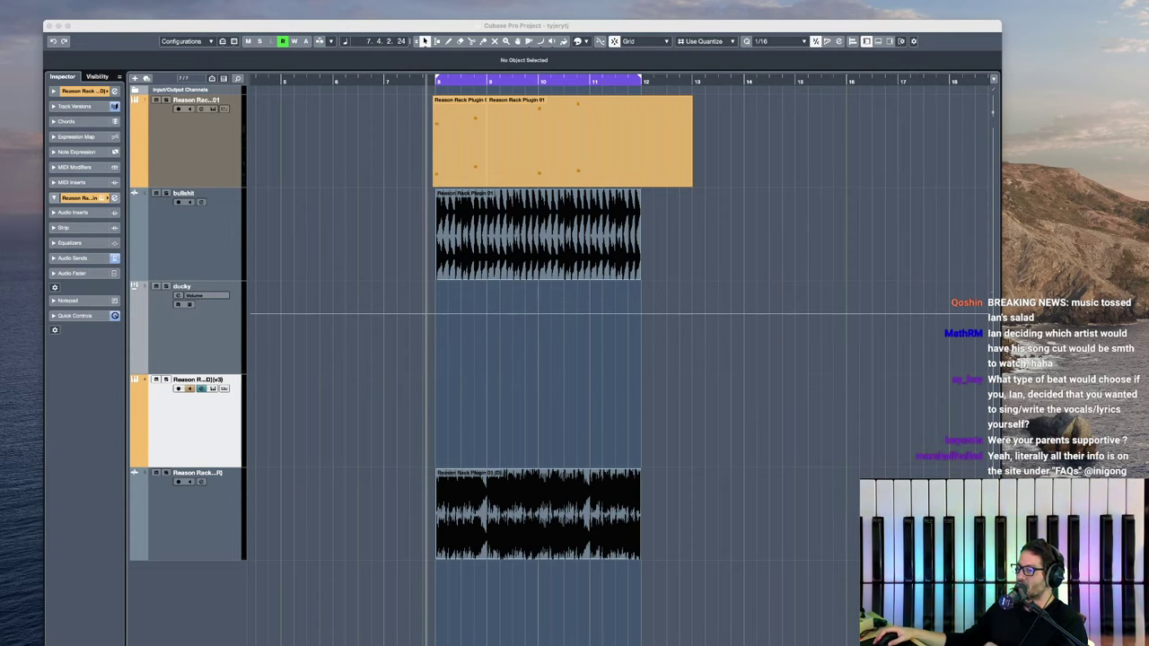
Step: Switch to Finder, search this Mac for "bounce" and open the Bounce_CPR_REF folder
click(592, 644)
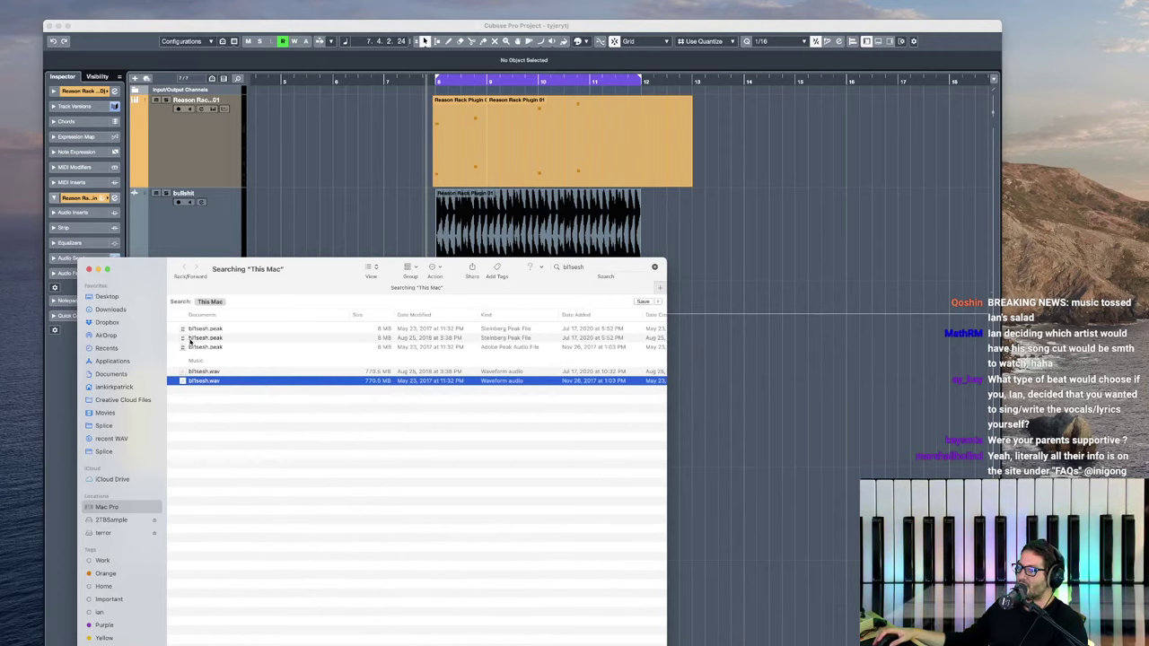
click(595, 266)
key(super+a)
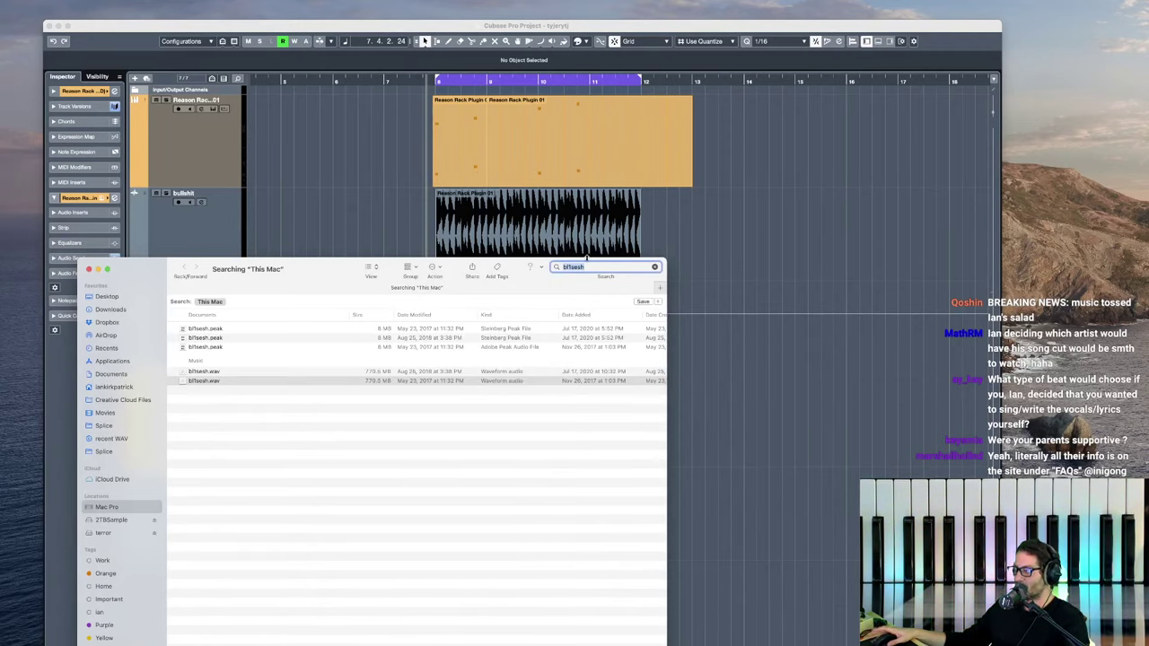
text(bounce)
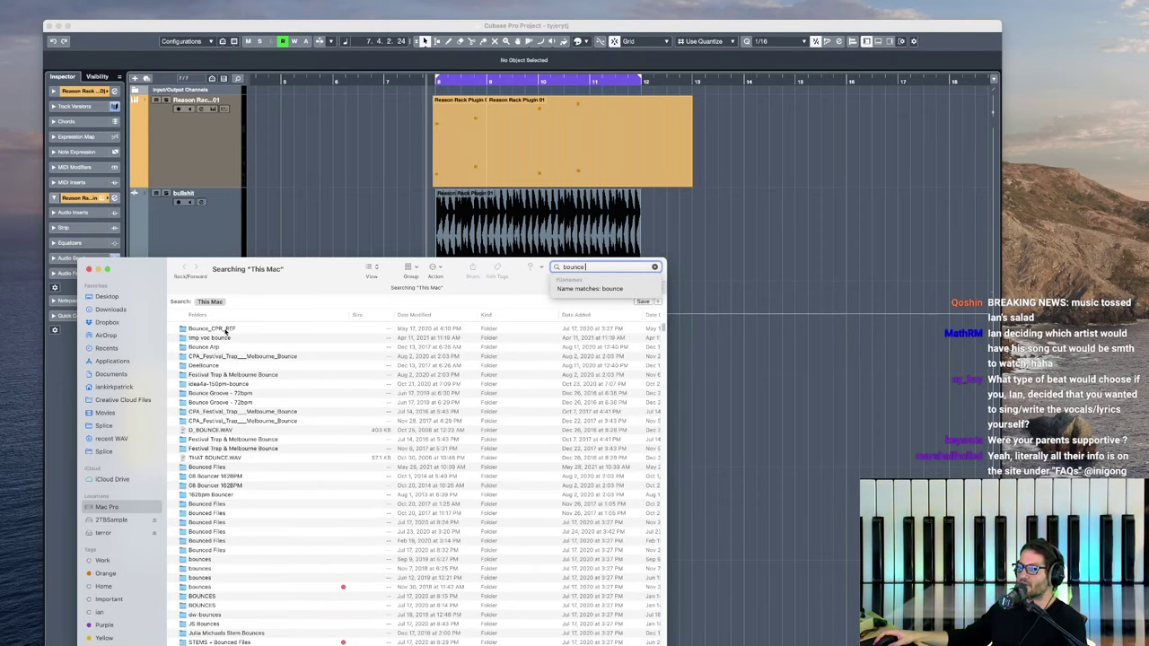
double_click(225, 329)
drag(335, 277, 451, 278)
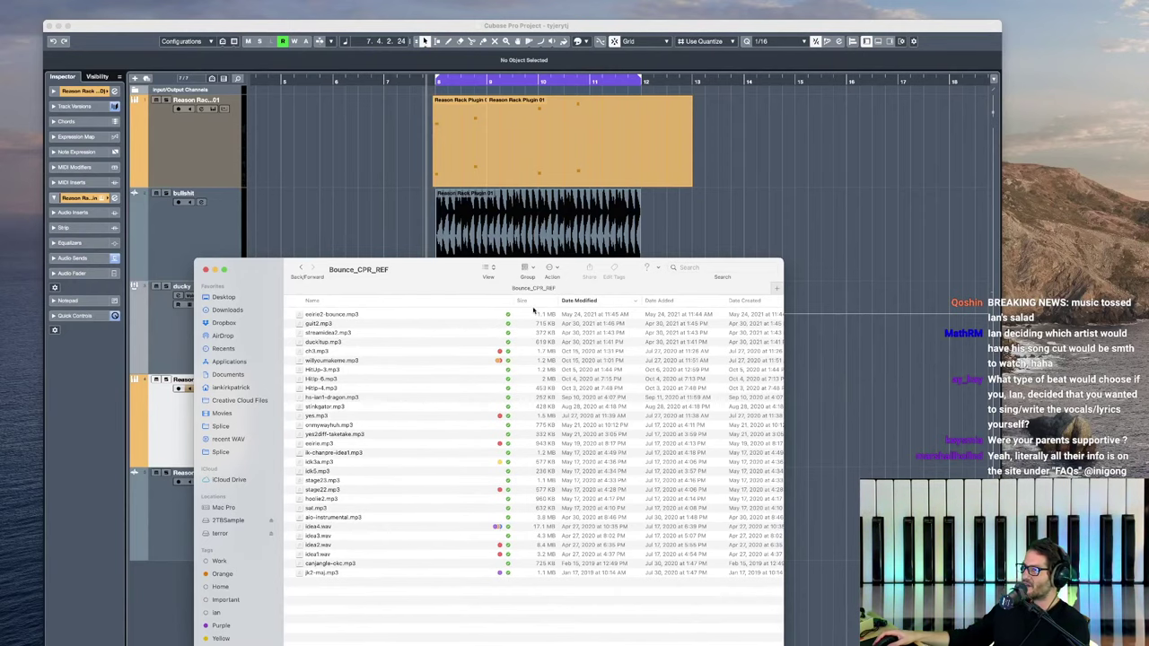
Step: Preview the first four audio files in the Bounce_CPR_REF folder, starting with eeirie2-bounce.mp3, guit2.mp3 and streamidea2.mp3
click(316, 314)
key(space)
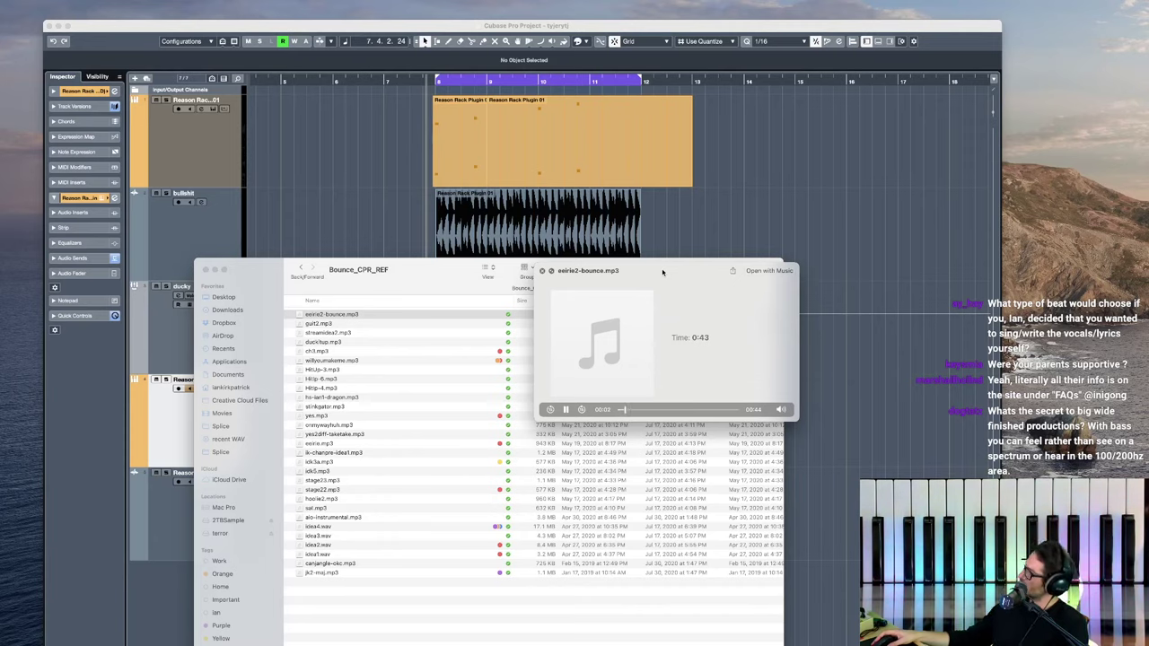
key(space)
click(336, 324)
key(space)
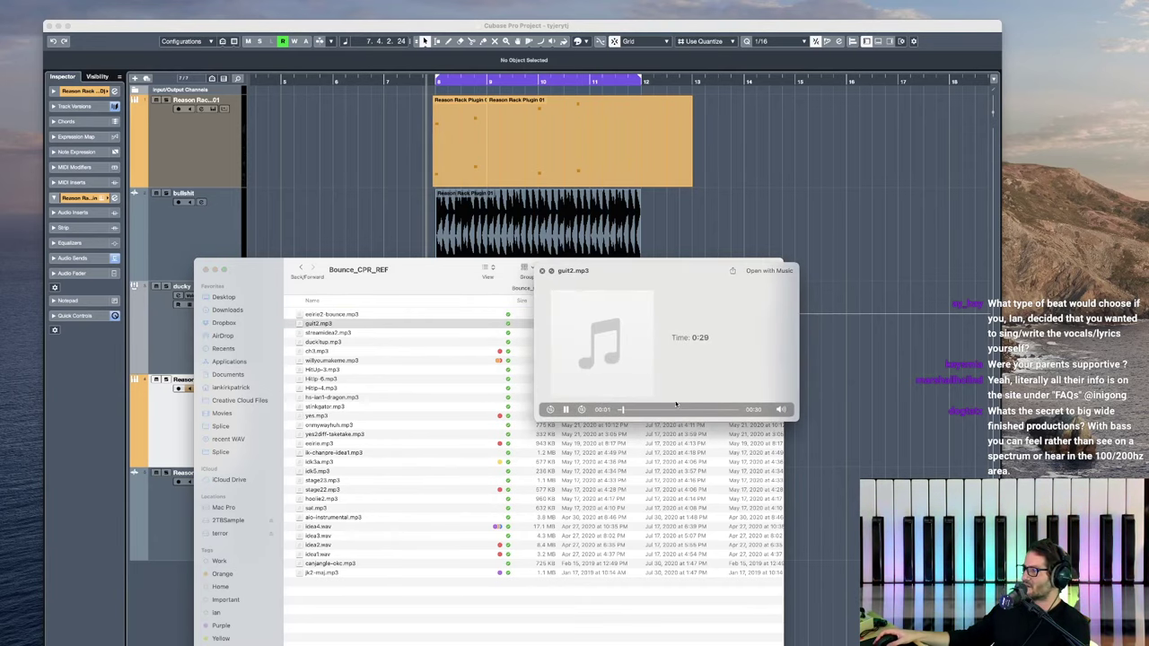
key(space)
key(Down)
key(space)
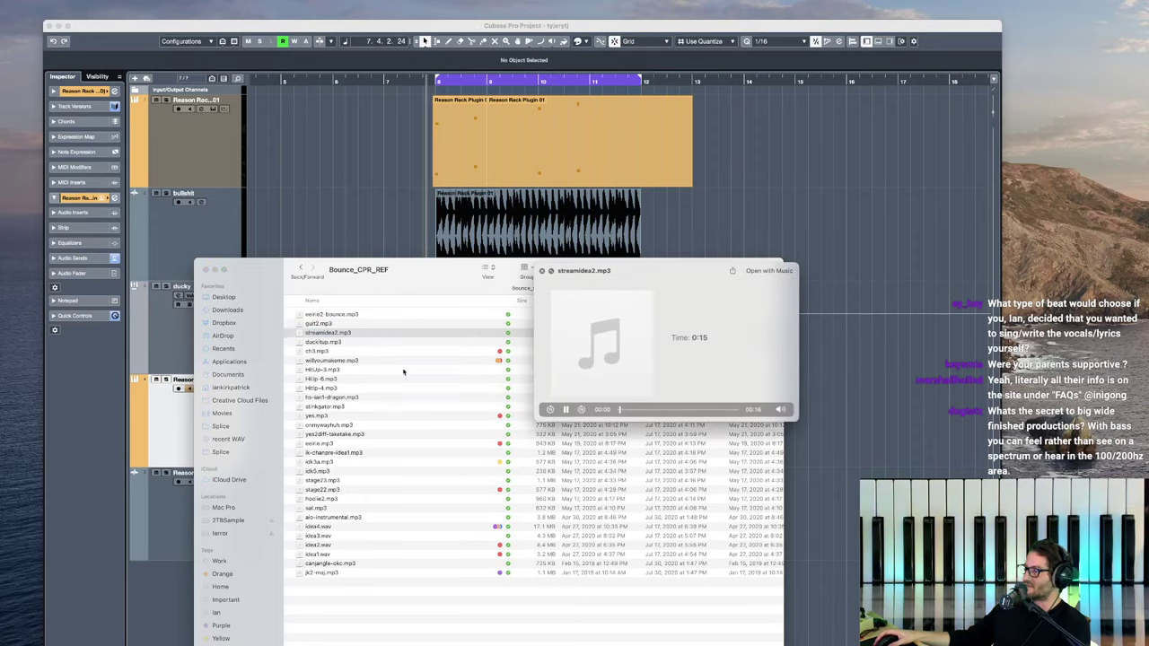
key(space)
key(Down)
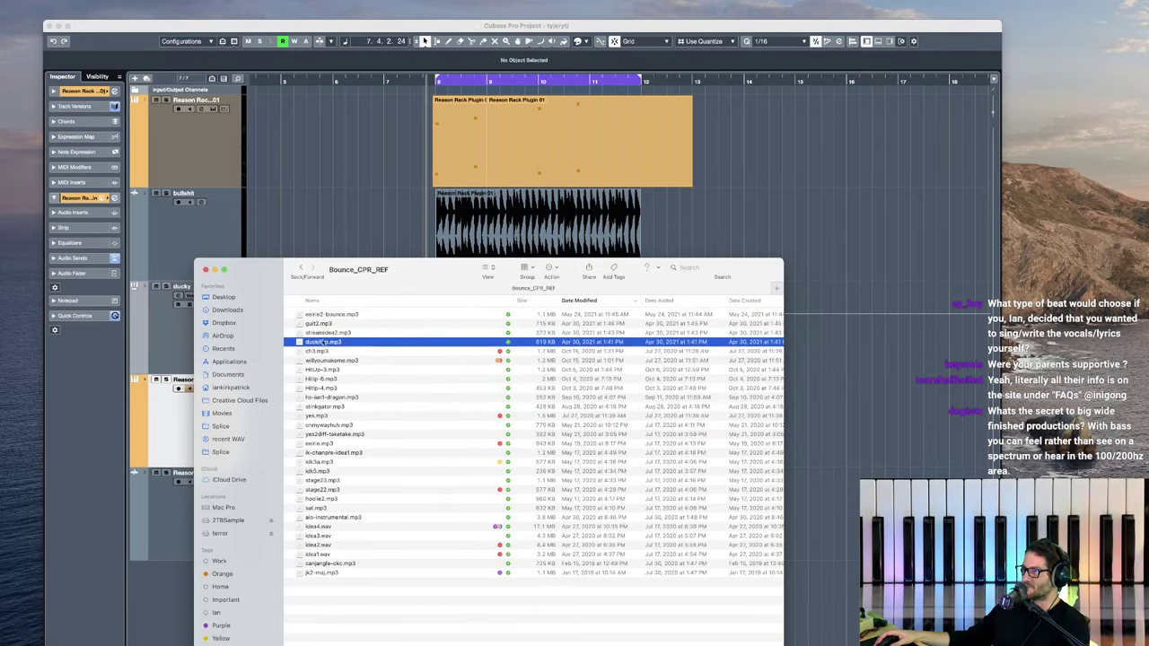
key(space)
key(space)
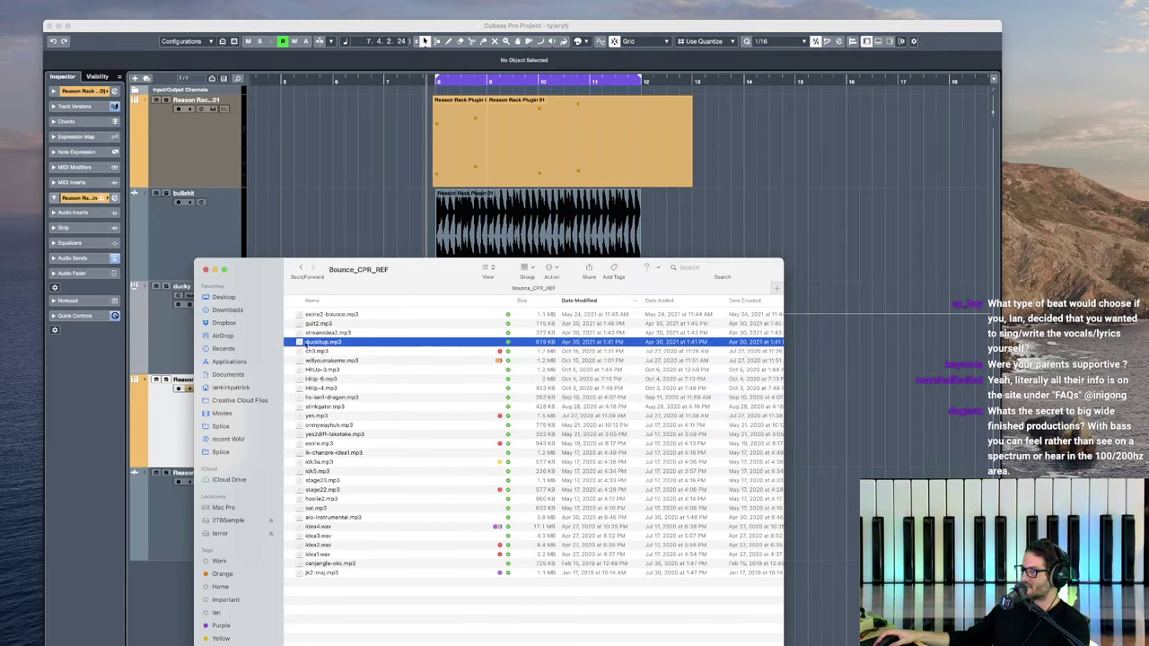
Step: Preview ch3.mp3, skipping ahead to about 0:45, and close the preview
key(Down)
key(space)
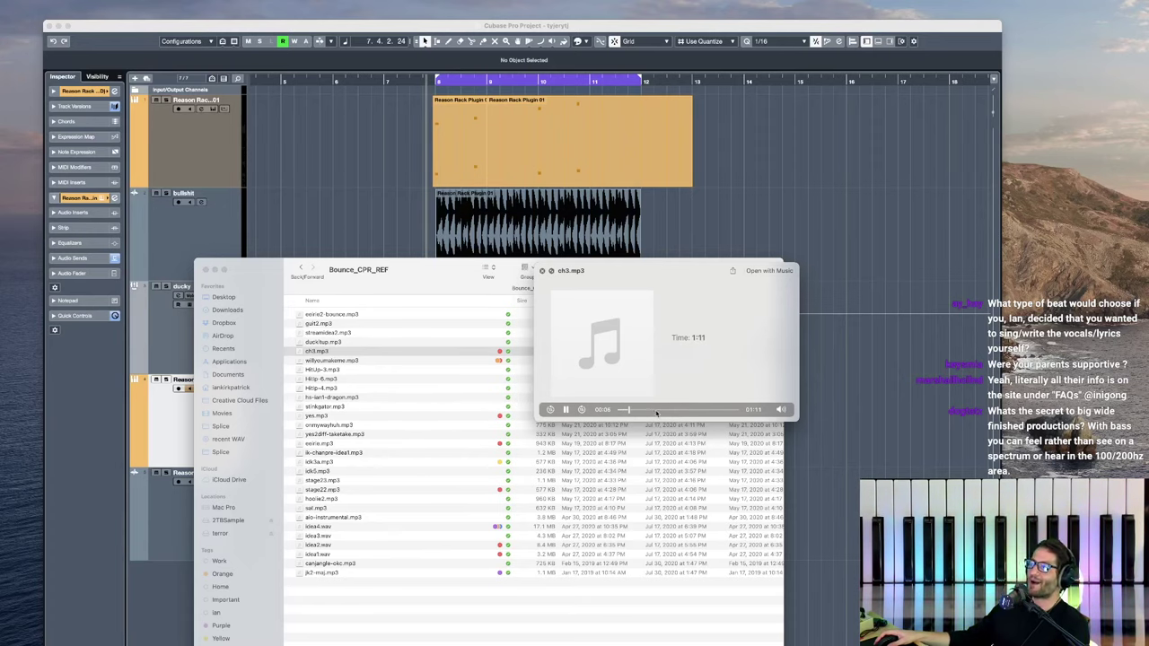
drag(662, 410, 675, 410)
click(693, 409)
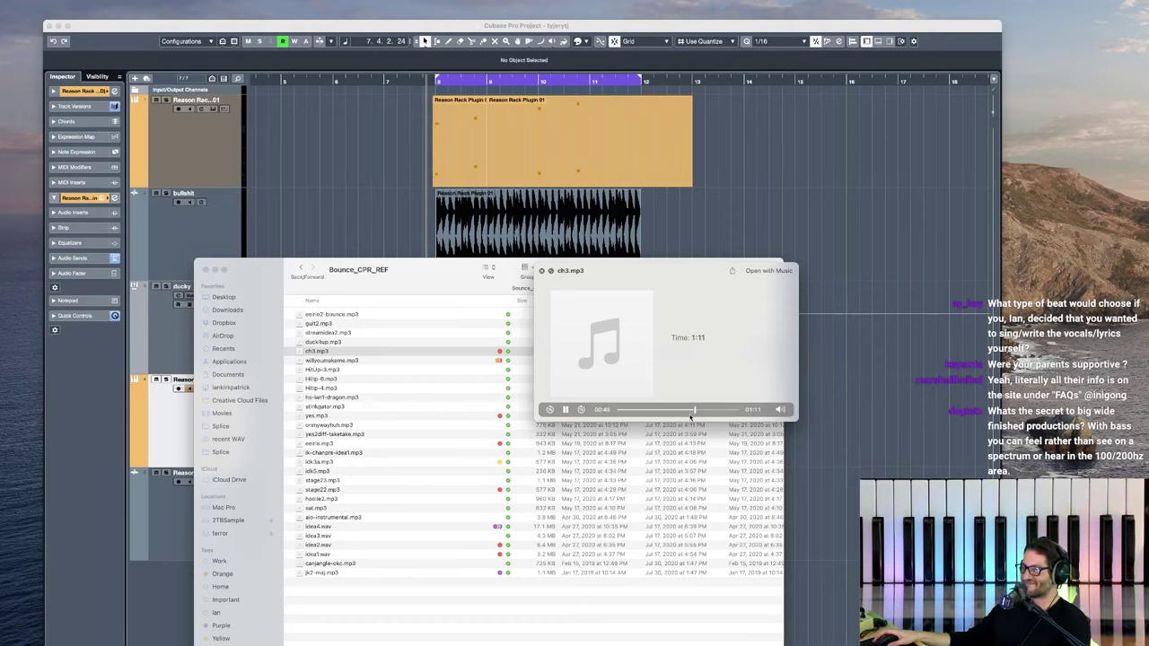
key(space)
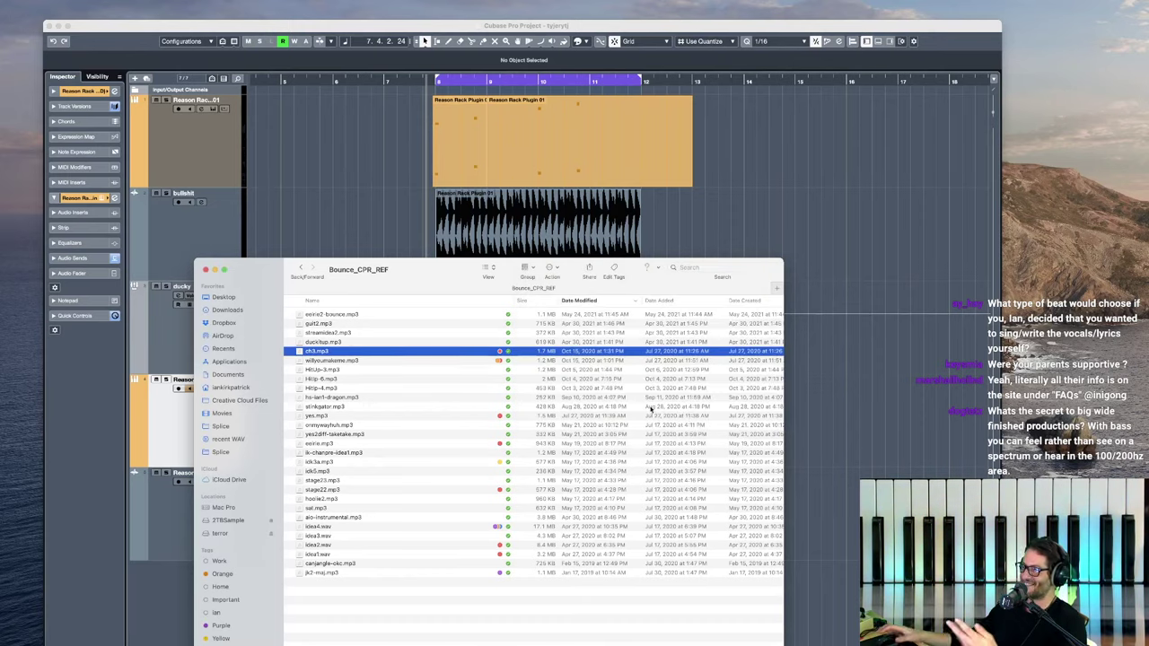
Step: Preview willyoumakeme.mp3 briefly, and listen to HitUp-3.mp3 from about 0:33
key(Down)
key(space)
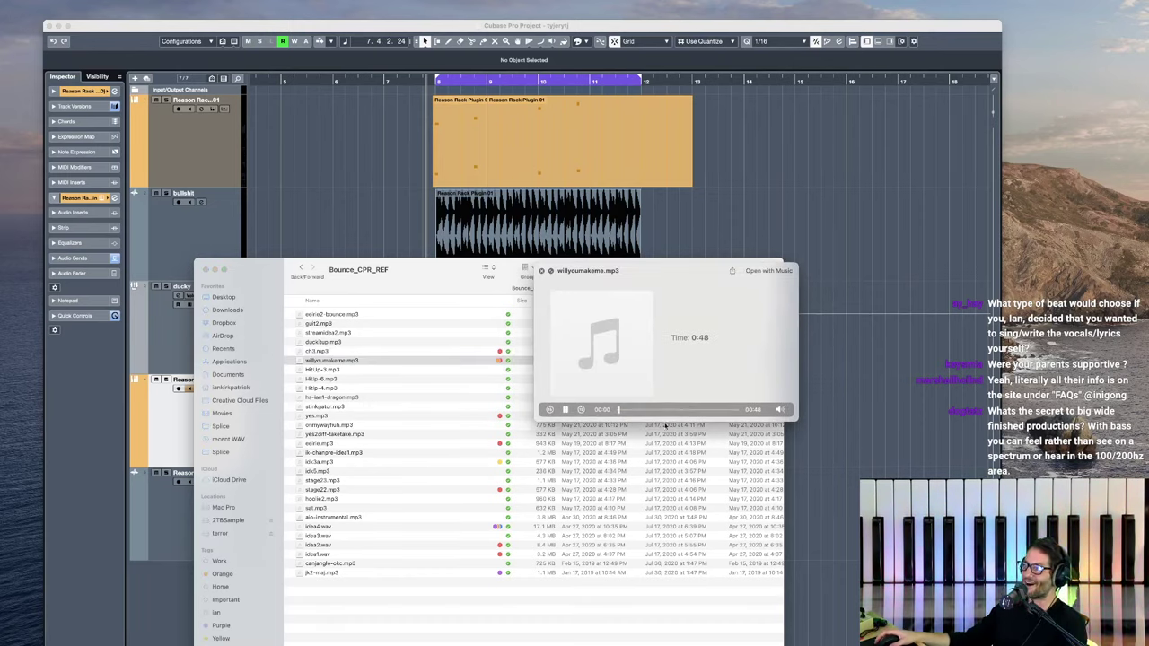
key(space)
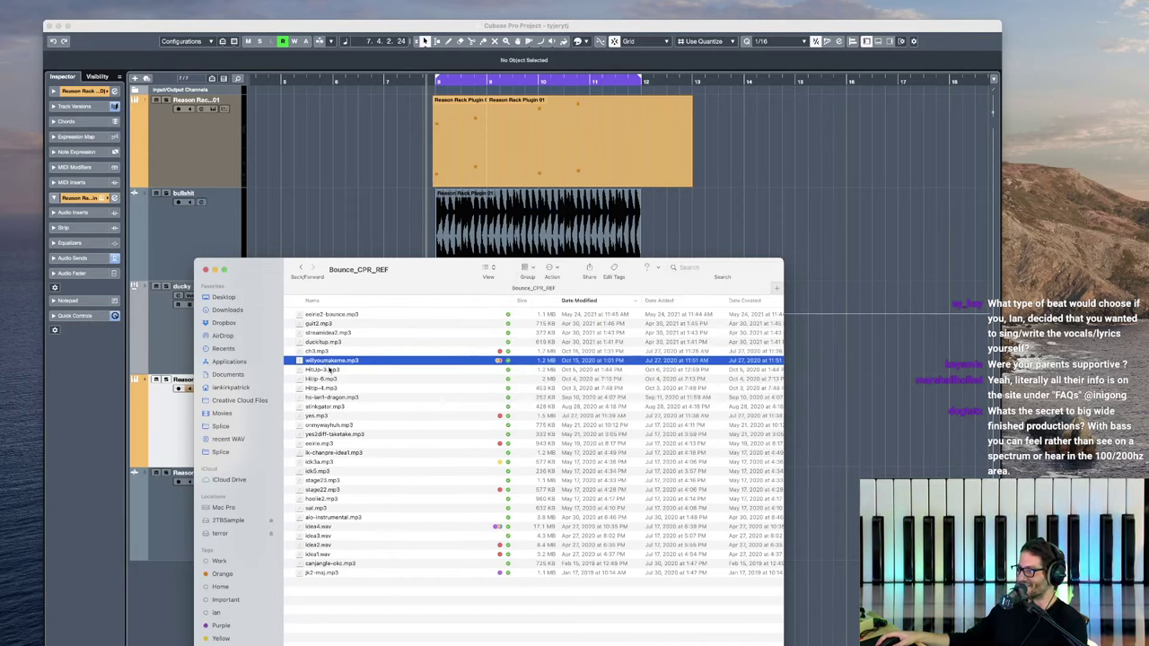
key(Down)
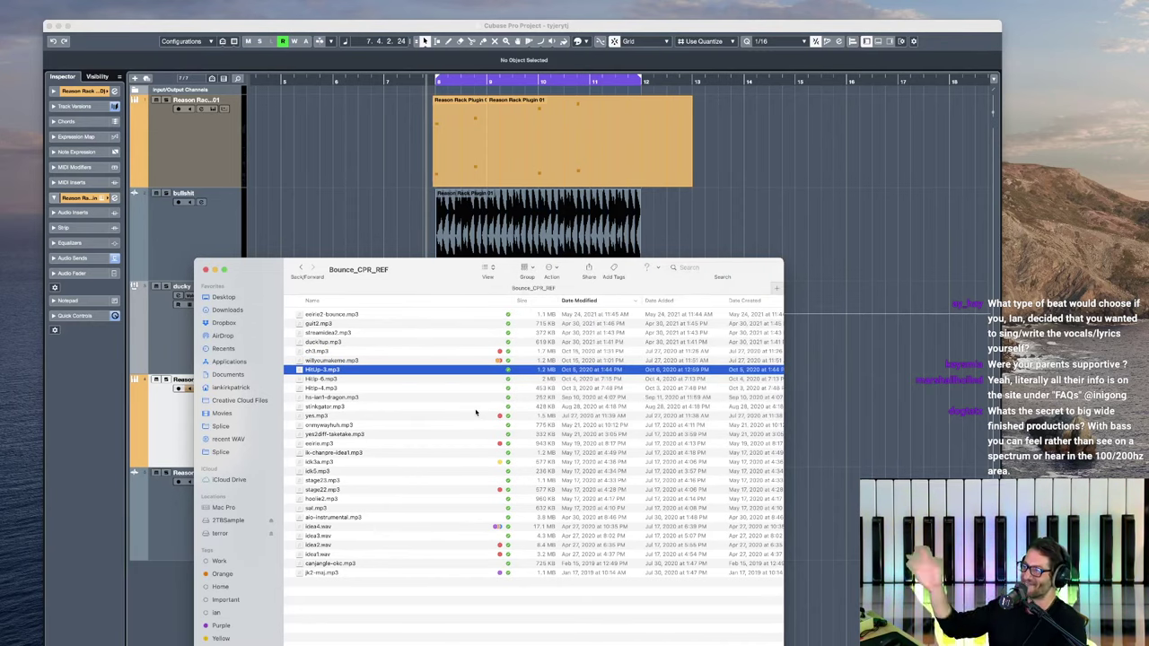
key(space)
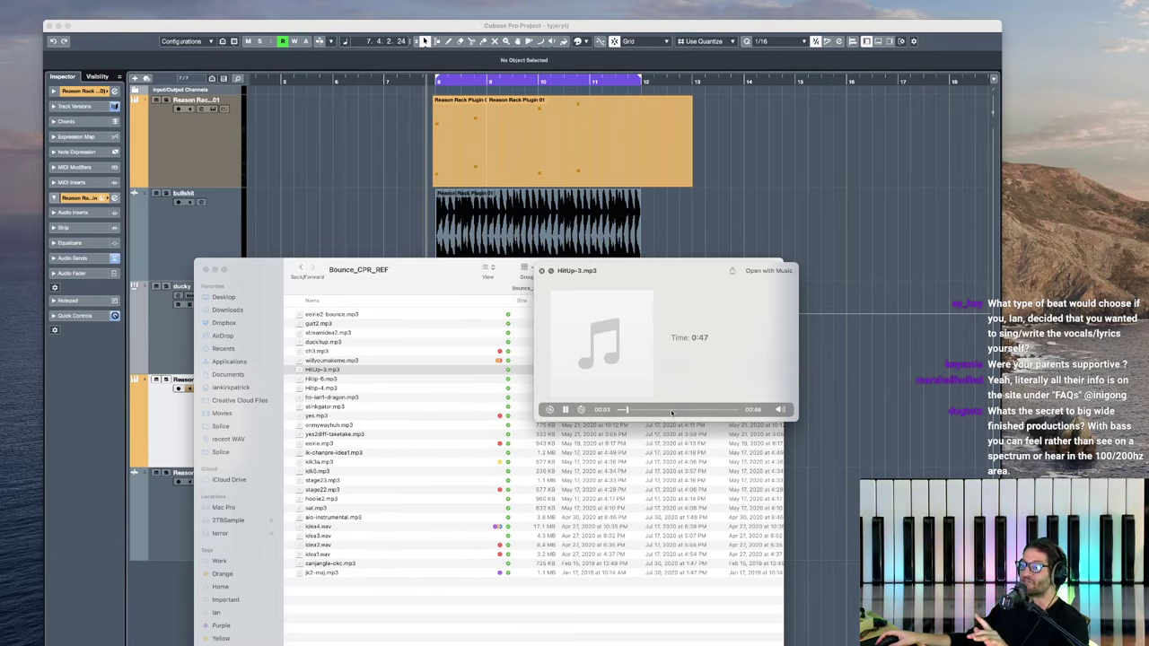
click(673, 412)
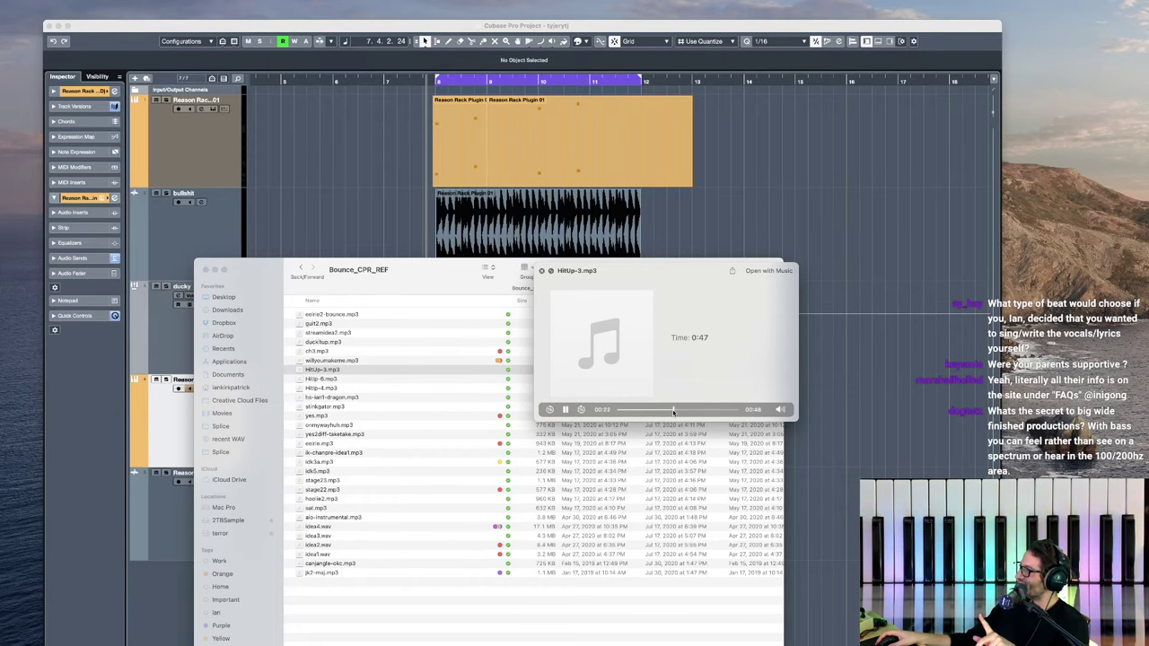
drag(674, 411, 652, 411)
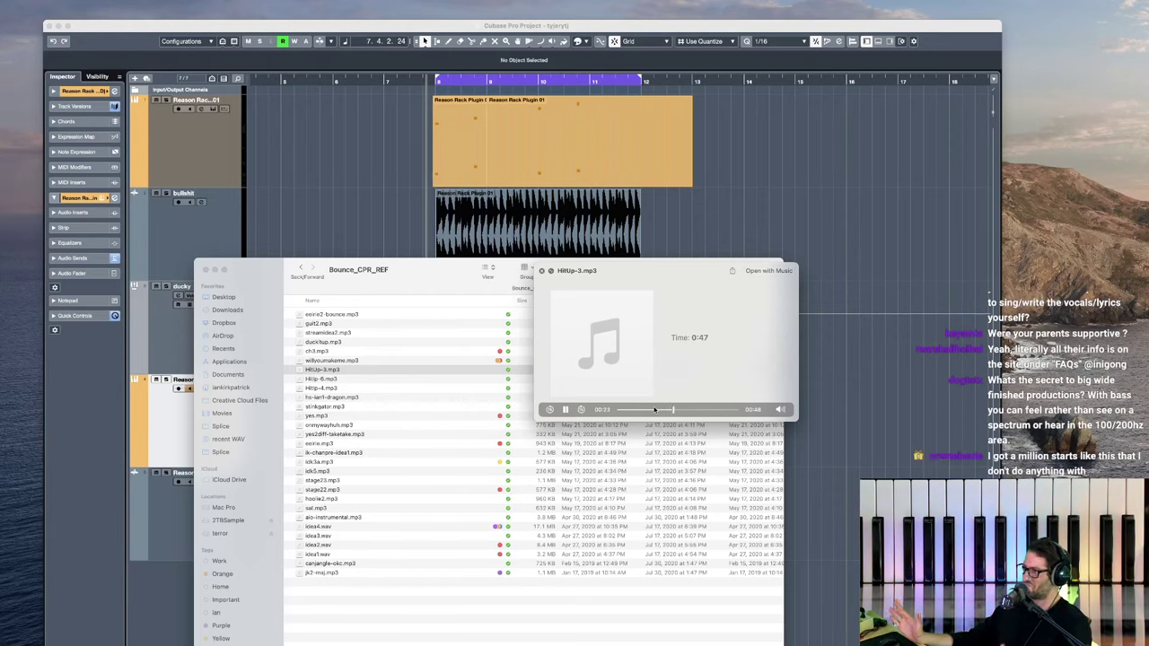
Step: Close the HitUp-3.mp3 preview and sort the Bounce_CPR_REF folder by size, smallest files first
key(space)
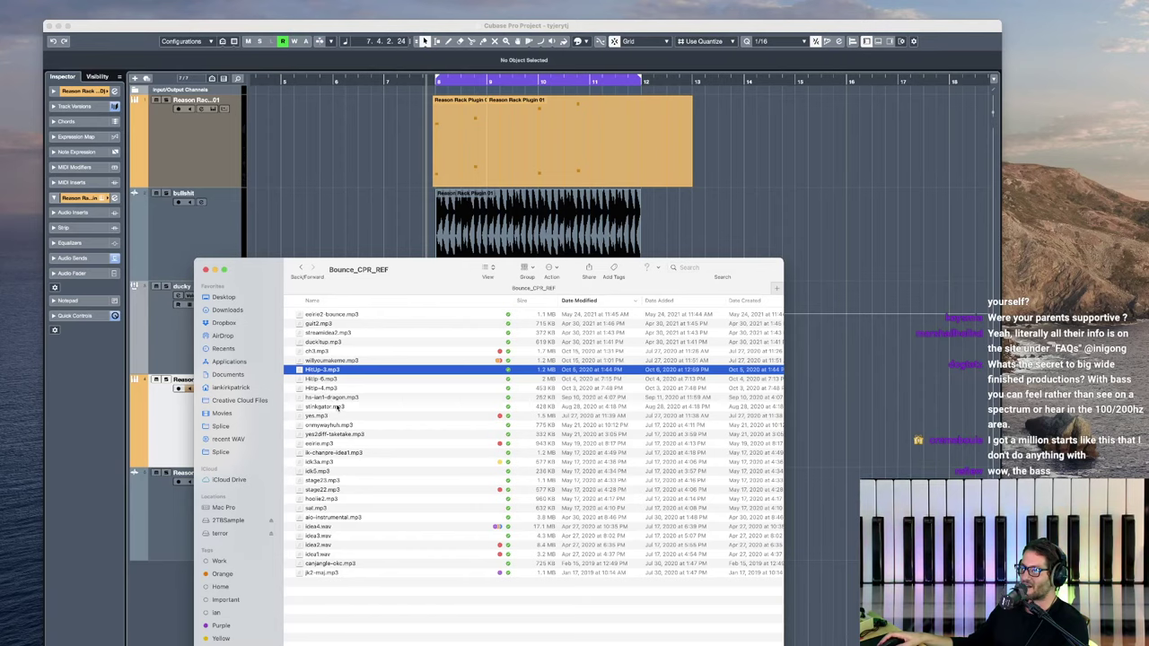
click(547, 304)
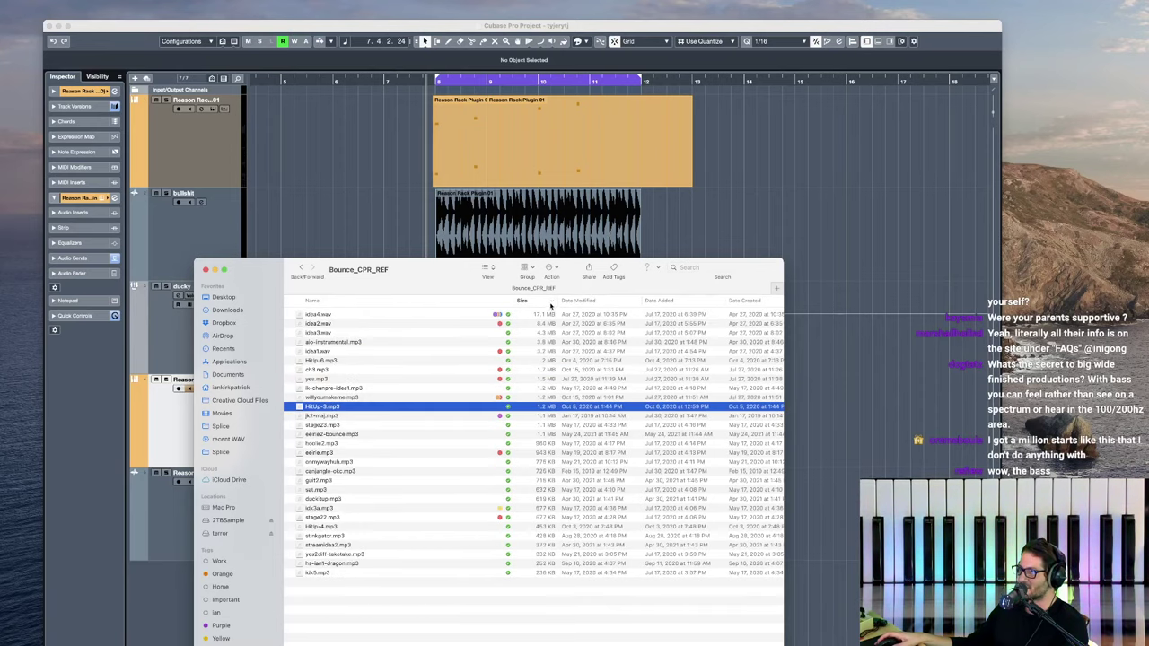
click(549, 303)
Step: Preview yes2diff-taketake.mp3, hs-ian1-dragon.mp3 and idk5.mp3, and close the preview
click(311, 342)
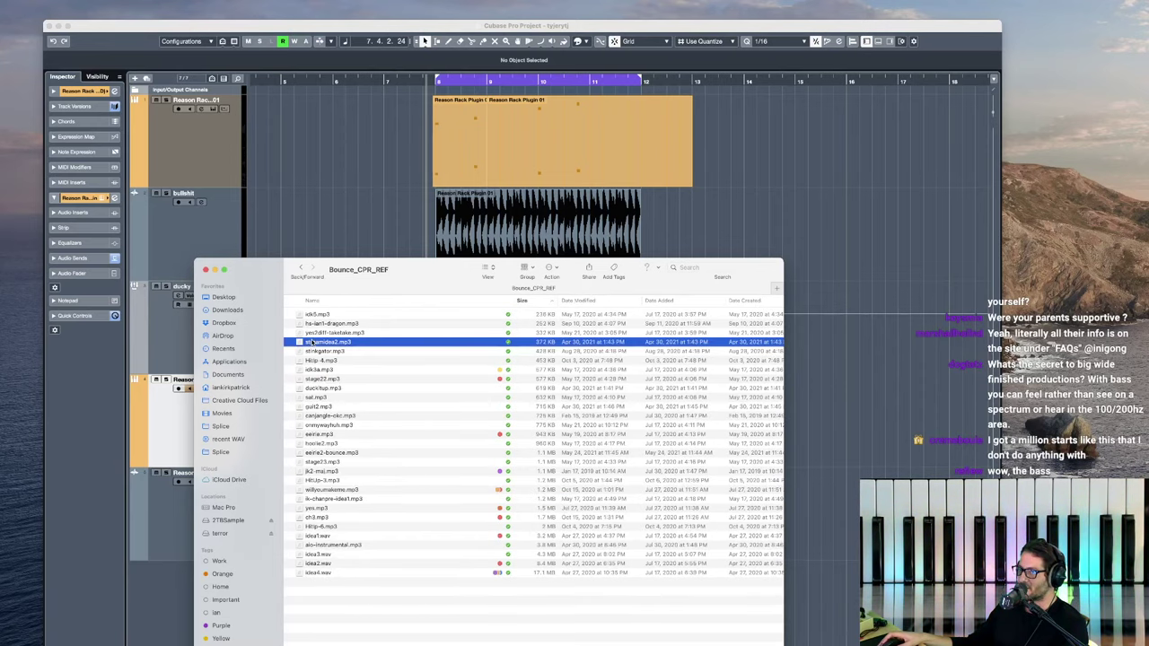
click(342, 332)
key(space)
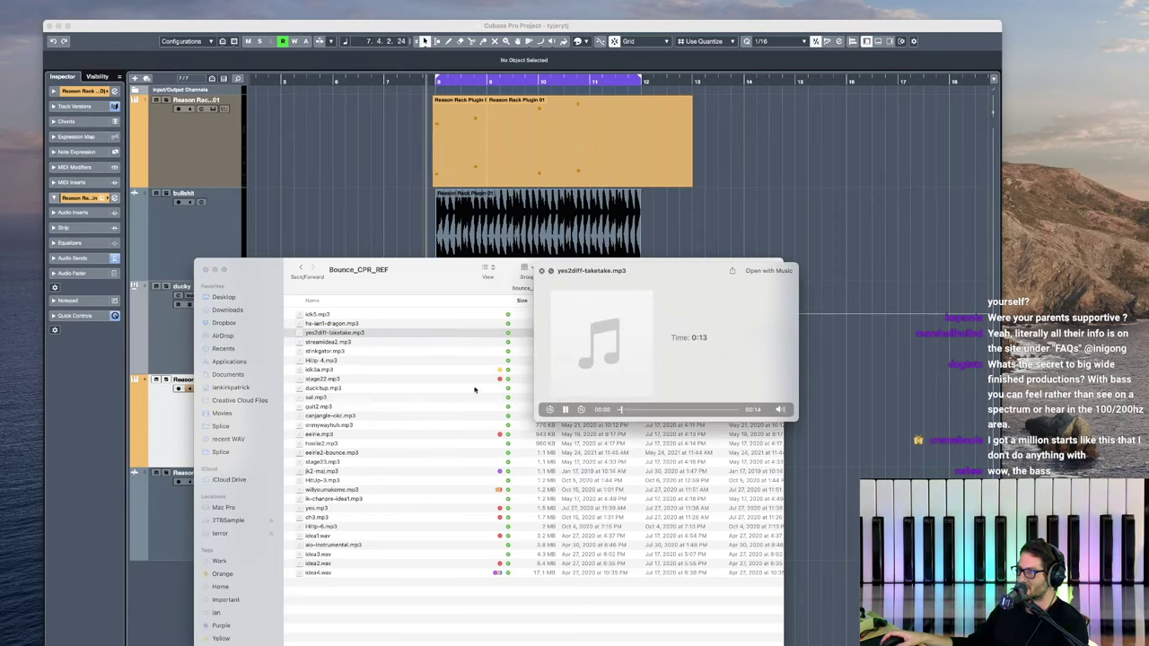
key(Up)
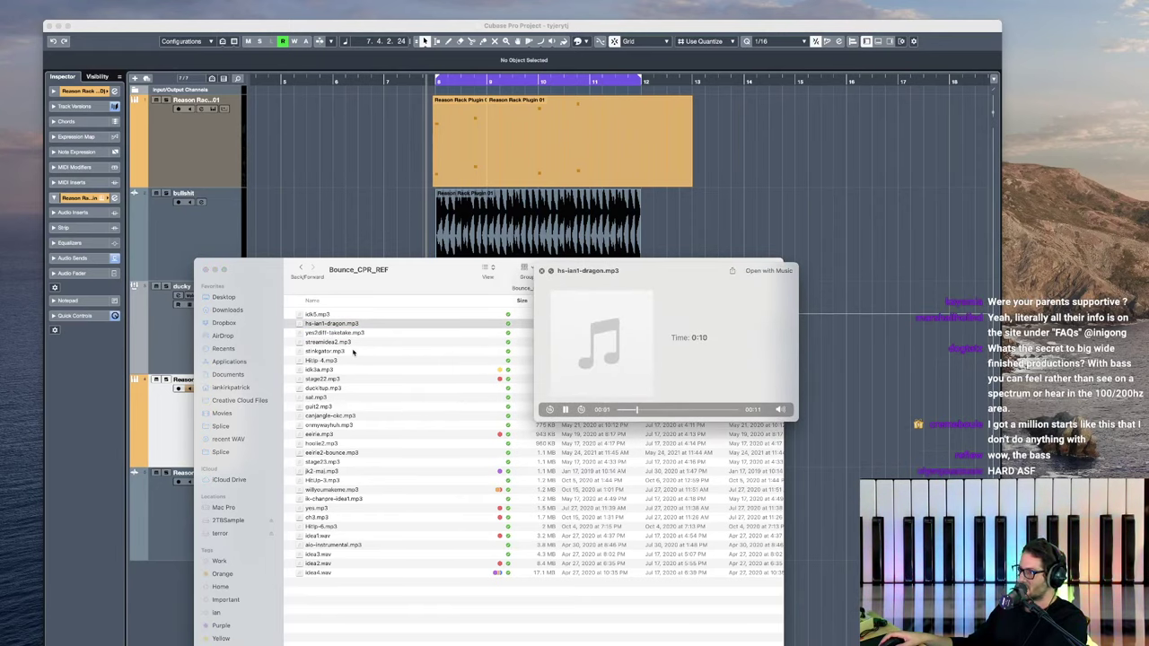
key(Up)
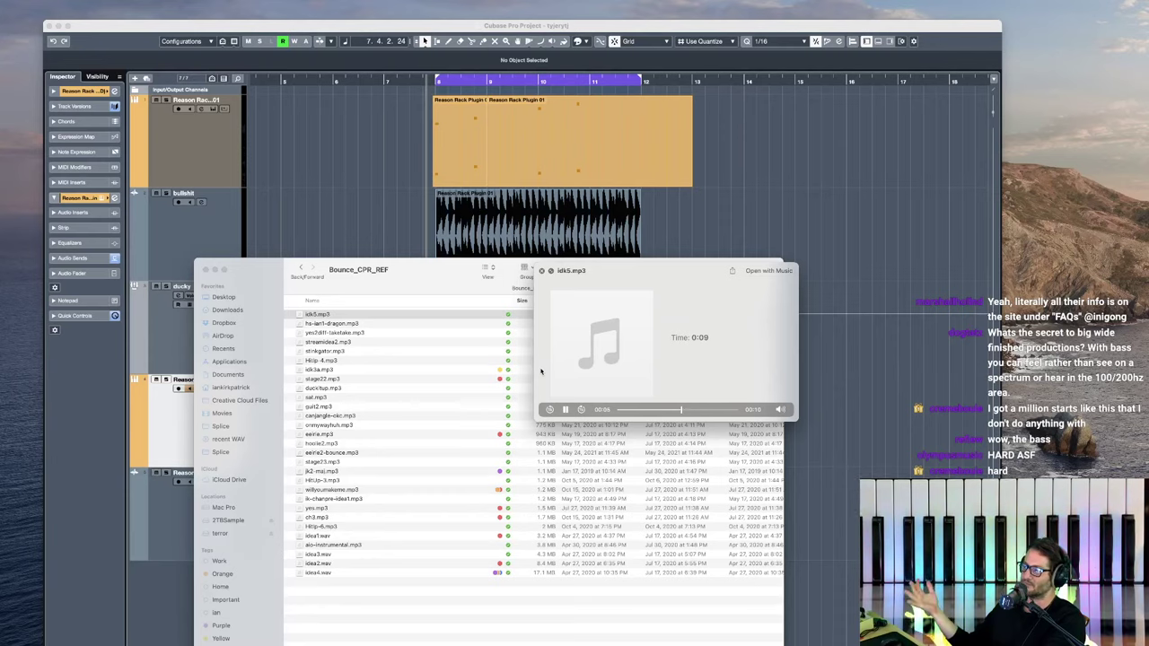
key(space)
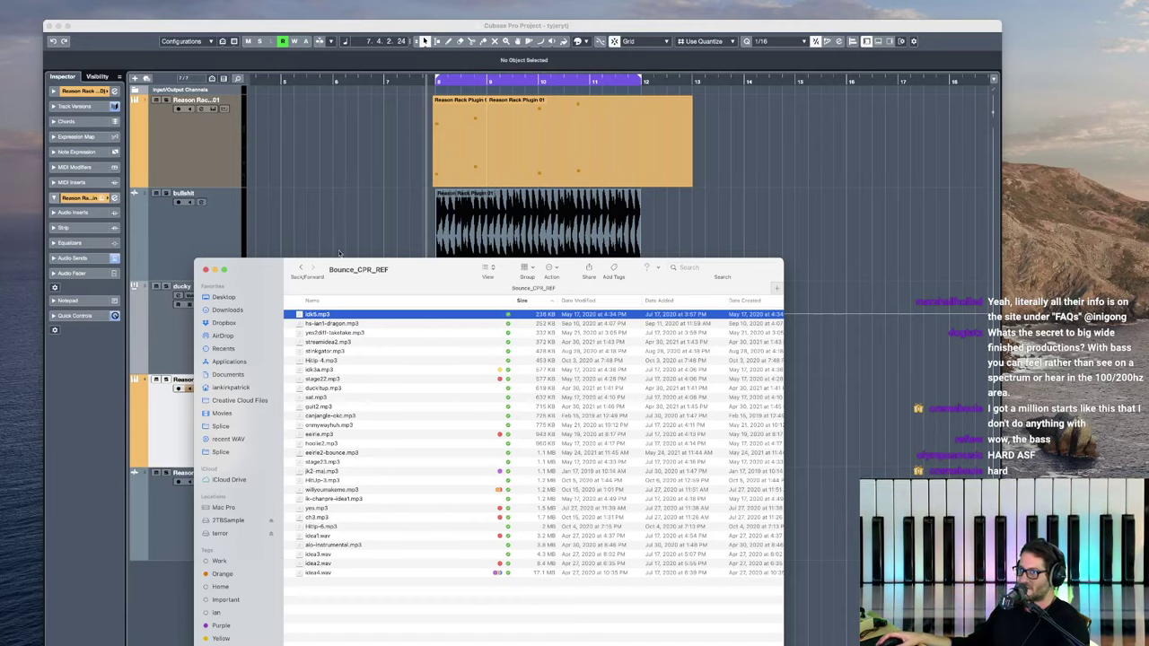
Step: Move the Finder window aside, close it, and return to the Cubase project
drag(417, 270, 571, 264)
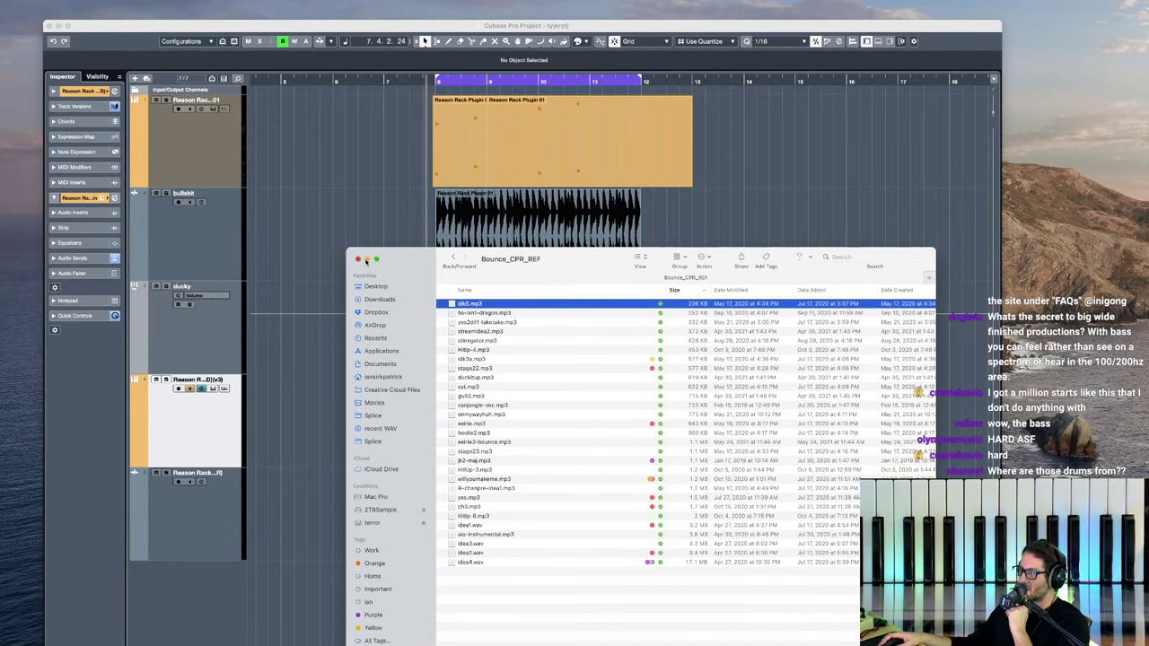
click(358, 259)
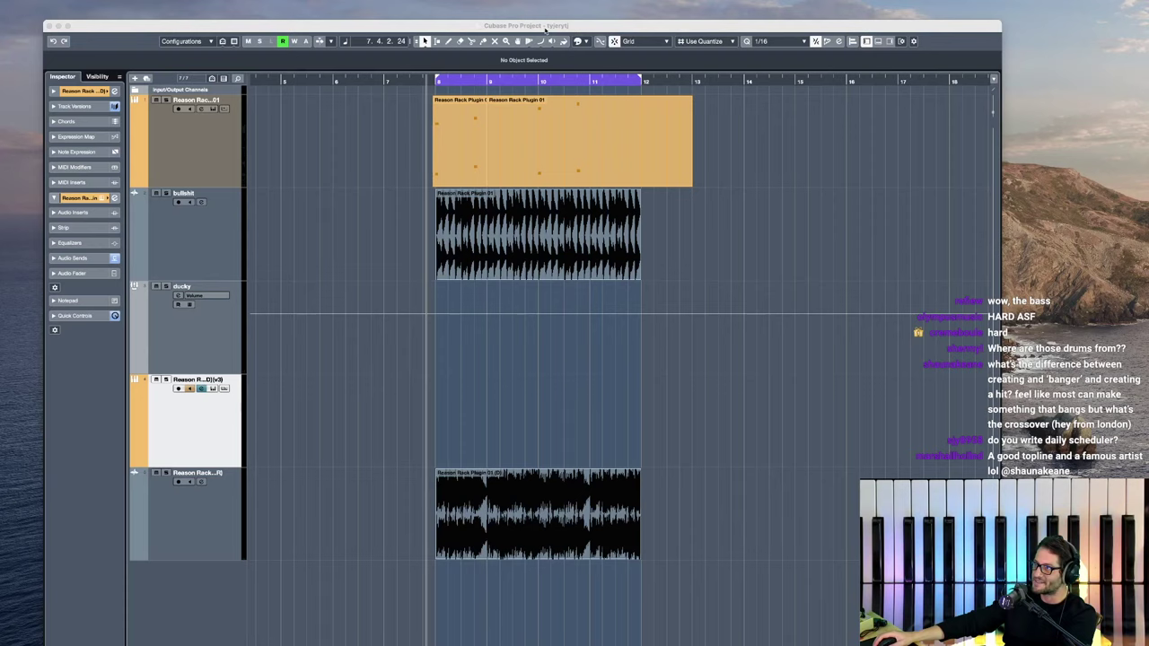
click(545, 27)
Step: Solo the bullshit audio track, play it briefly from the start of the loop, and turn the solo off
key(space)
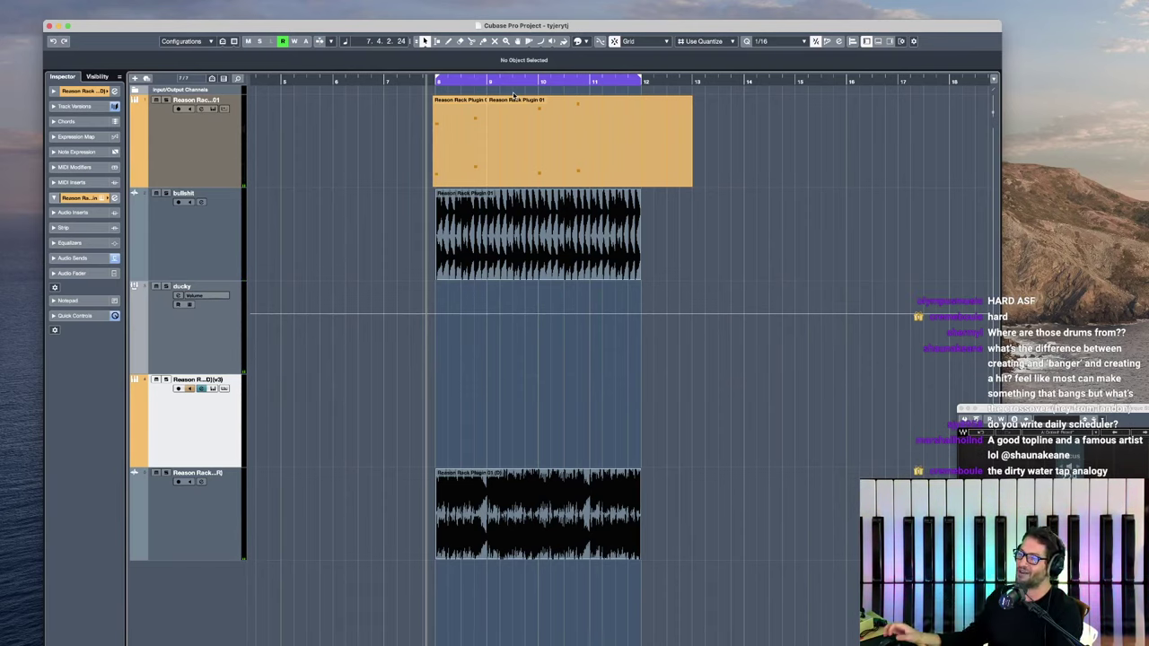
click(167, 271)
key(s)
key(space)
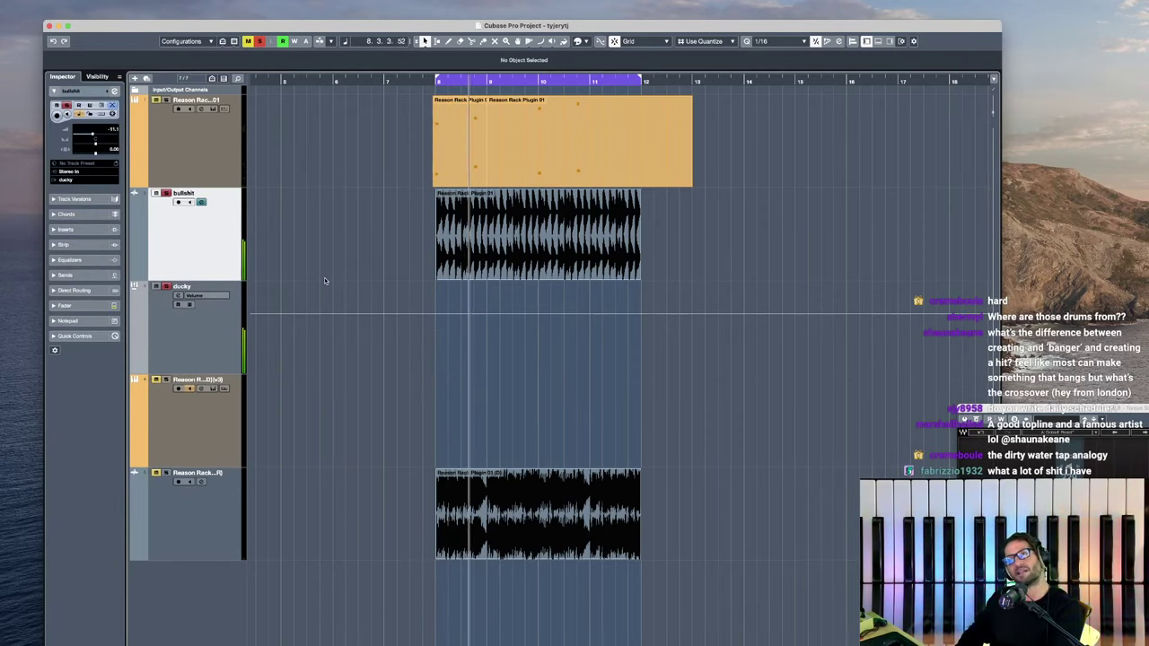
key(space)
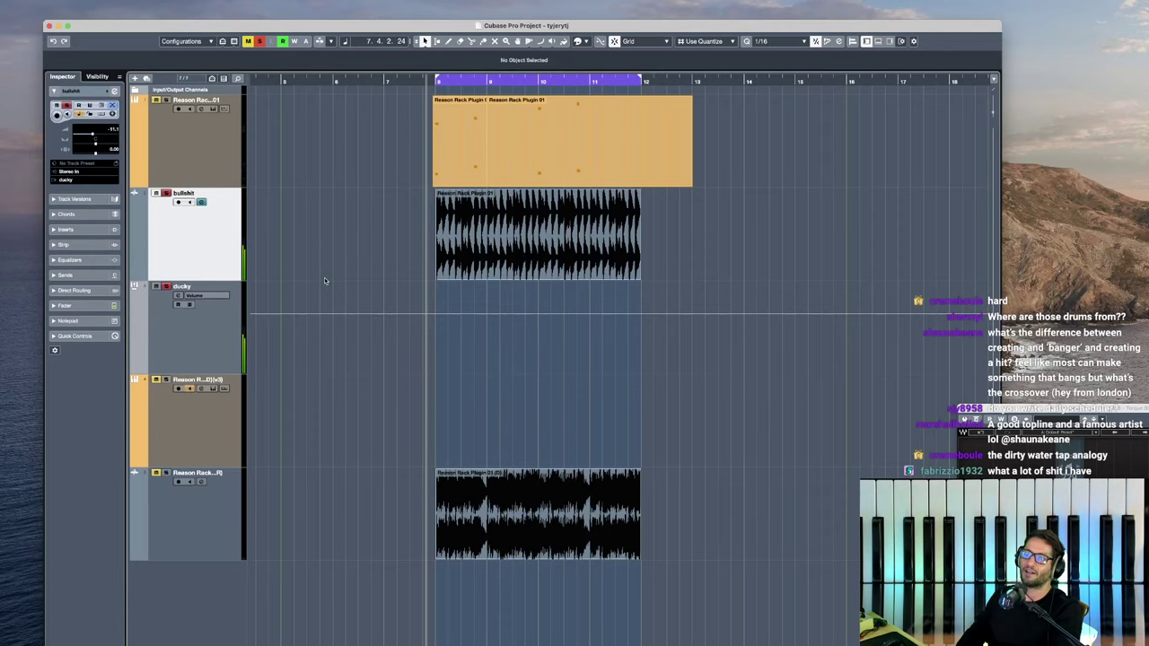
key(s)
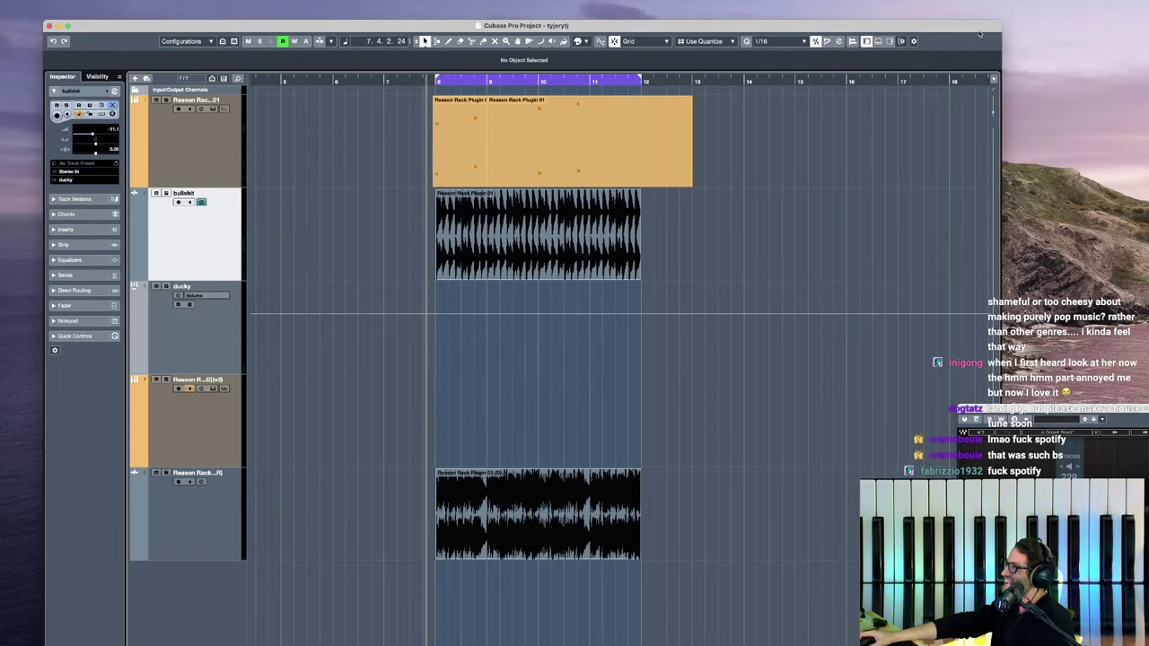
Step: Open MediaBay over the project and search the audio files for "stuggle"
drag(972, 26, 977, 16)
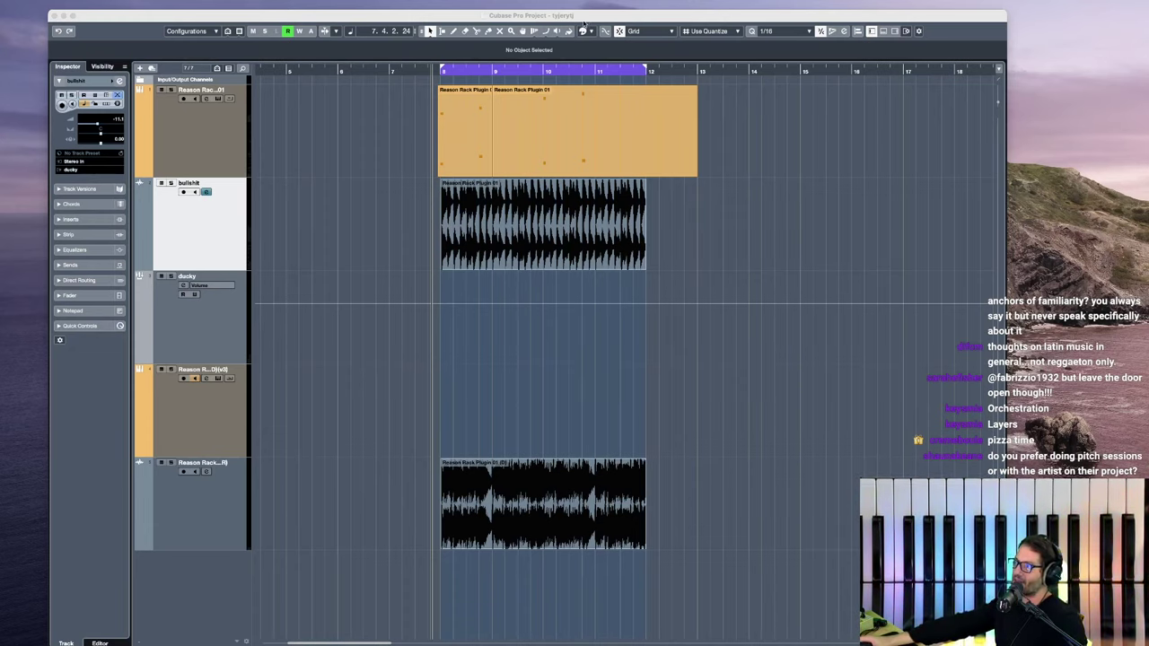
key(super+Tab)
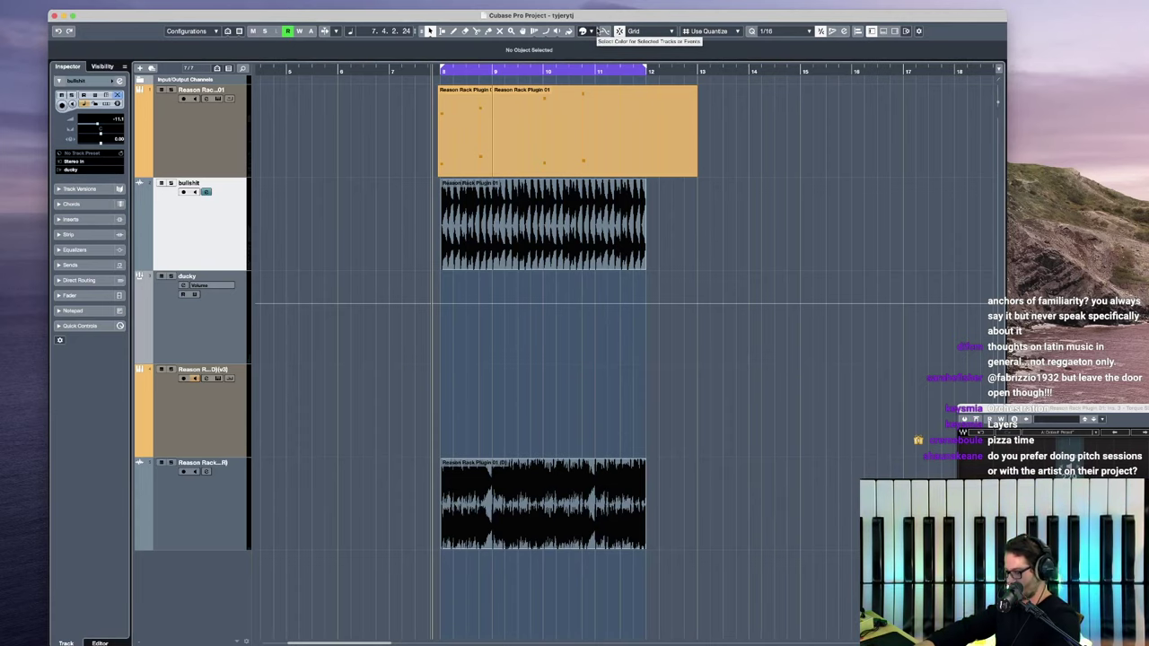
key(F5)
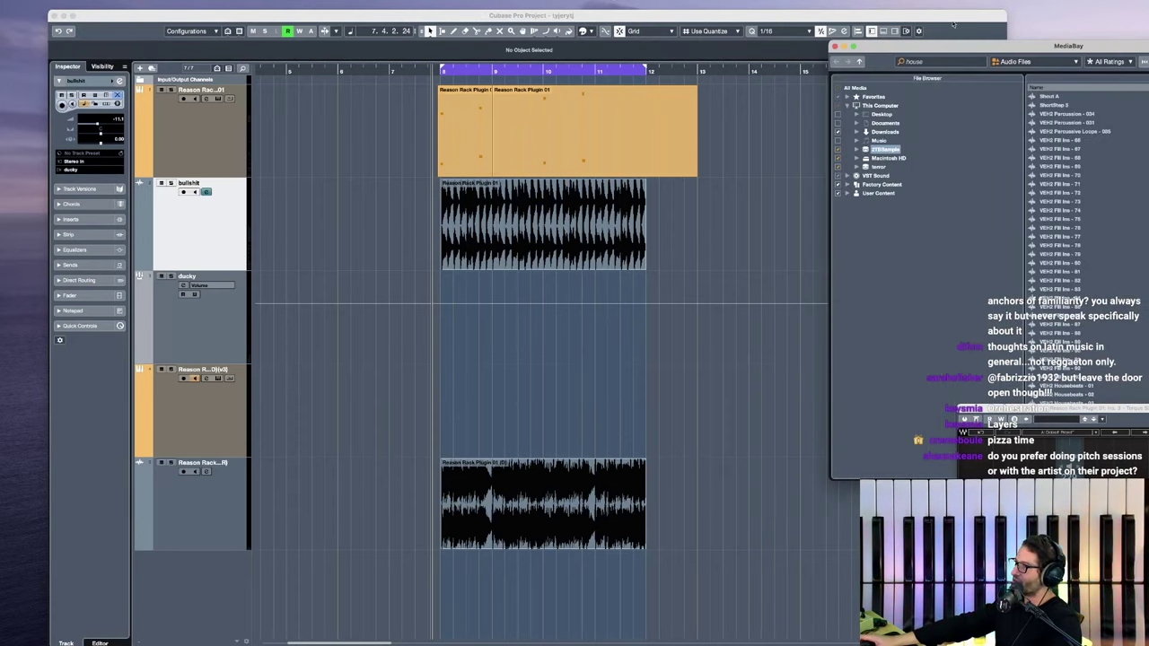
drag(946, 45, 506, 24)
click(514, 38)
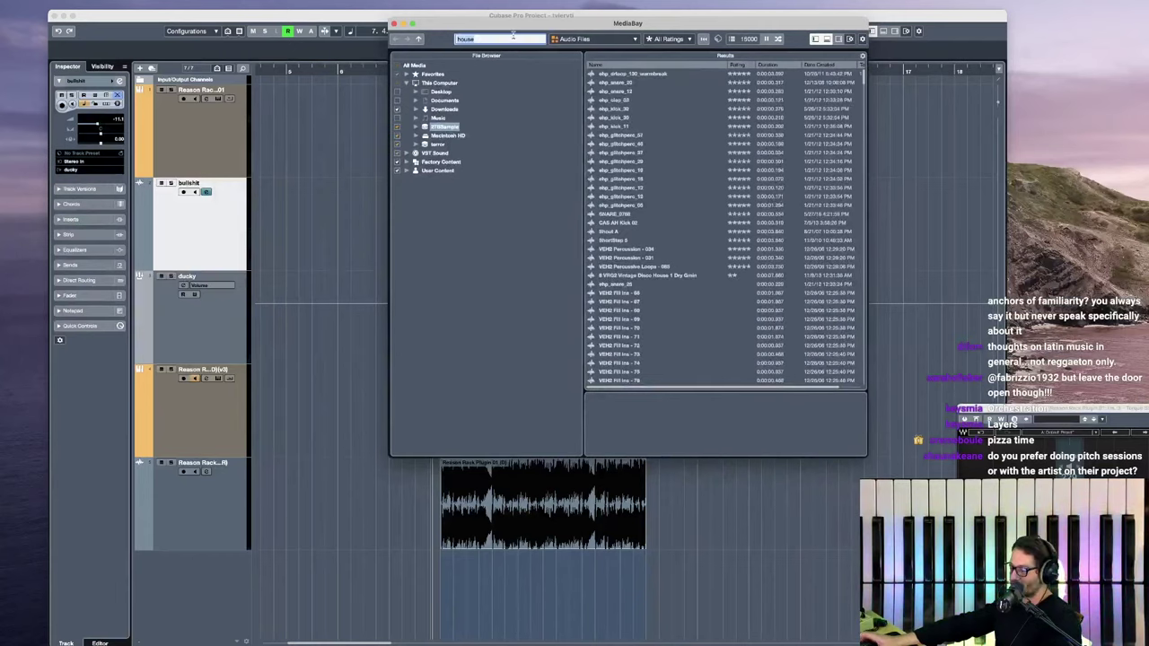
text(stuggle)
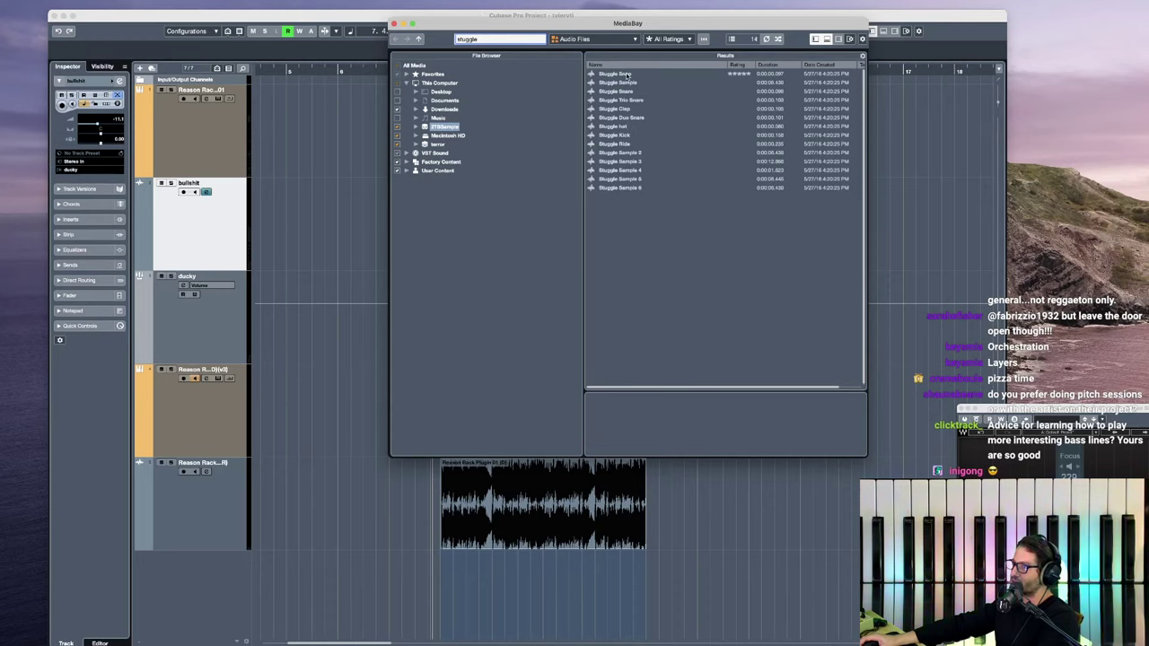
Step: Preview the Stuggle Snap sample, stop the playback, and close MediaBay
click(626, 75)
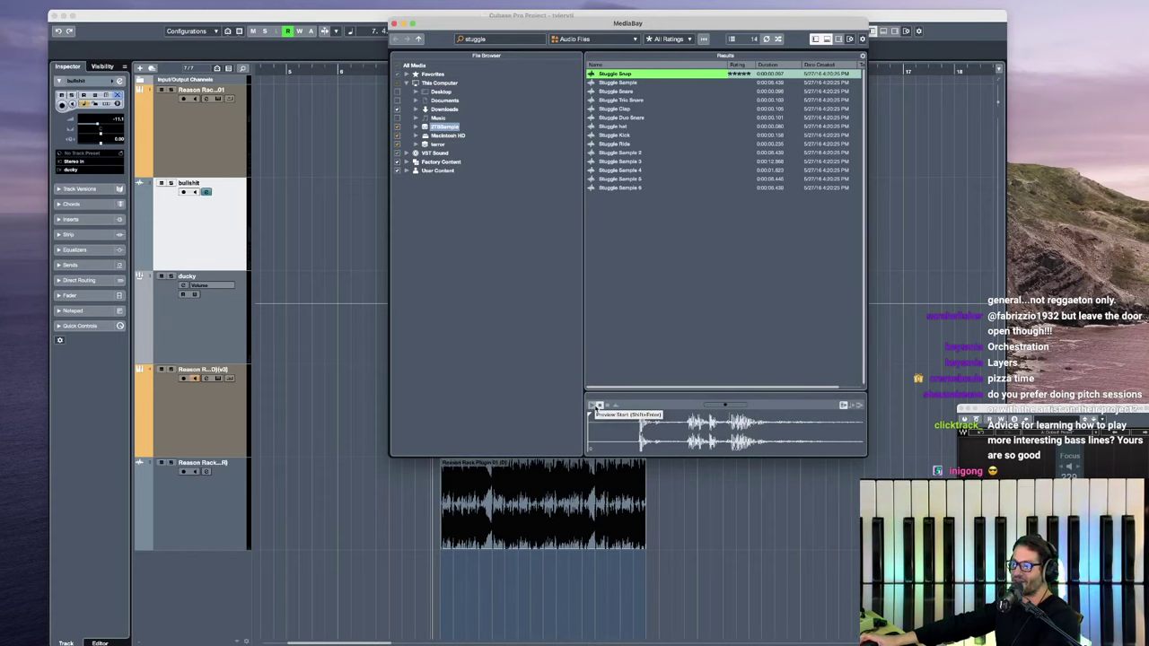
click(599, 405)
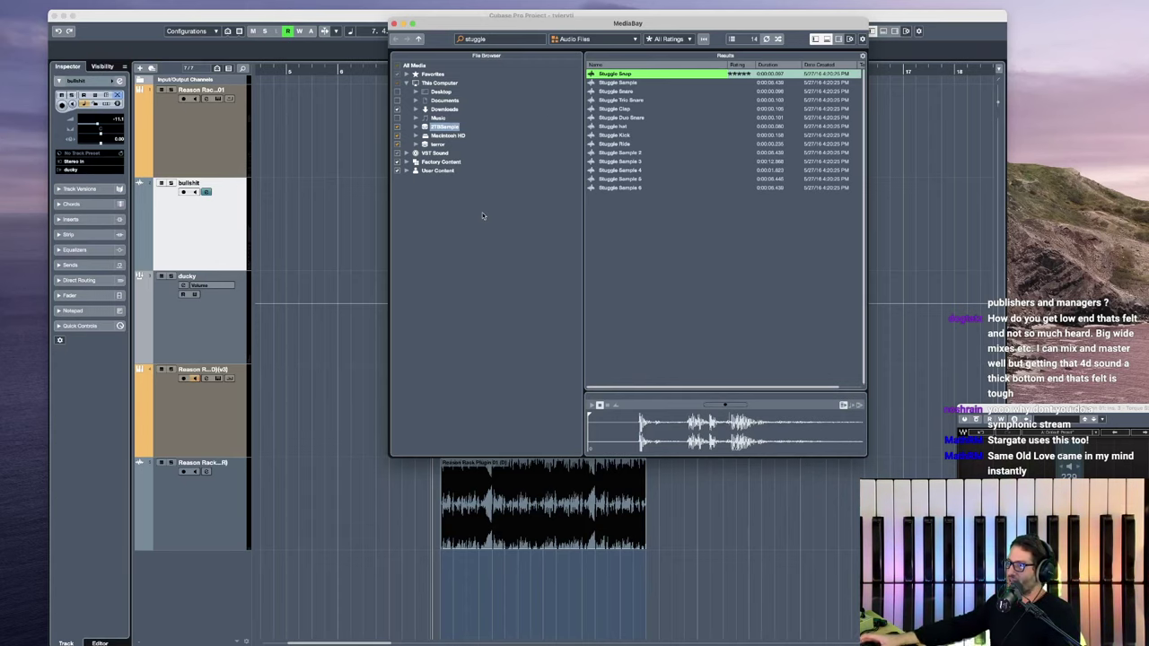
key(F5)
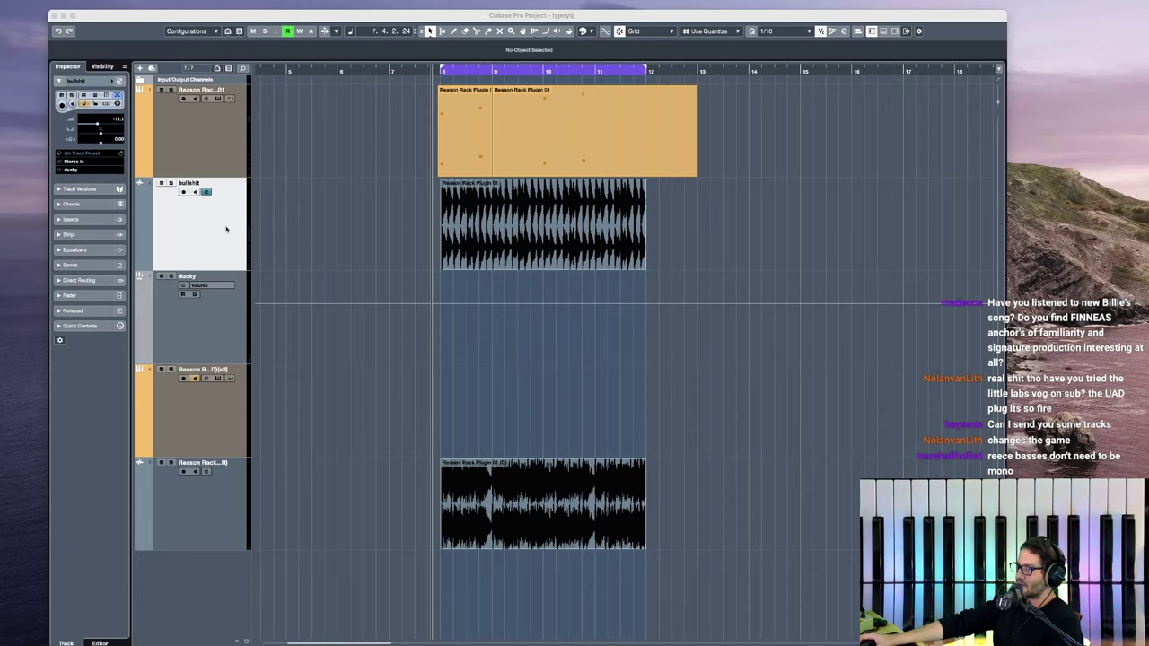
click(298, 250)
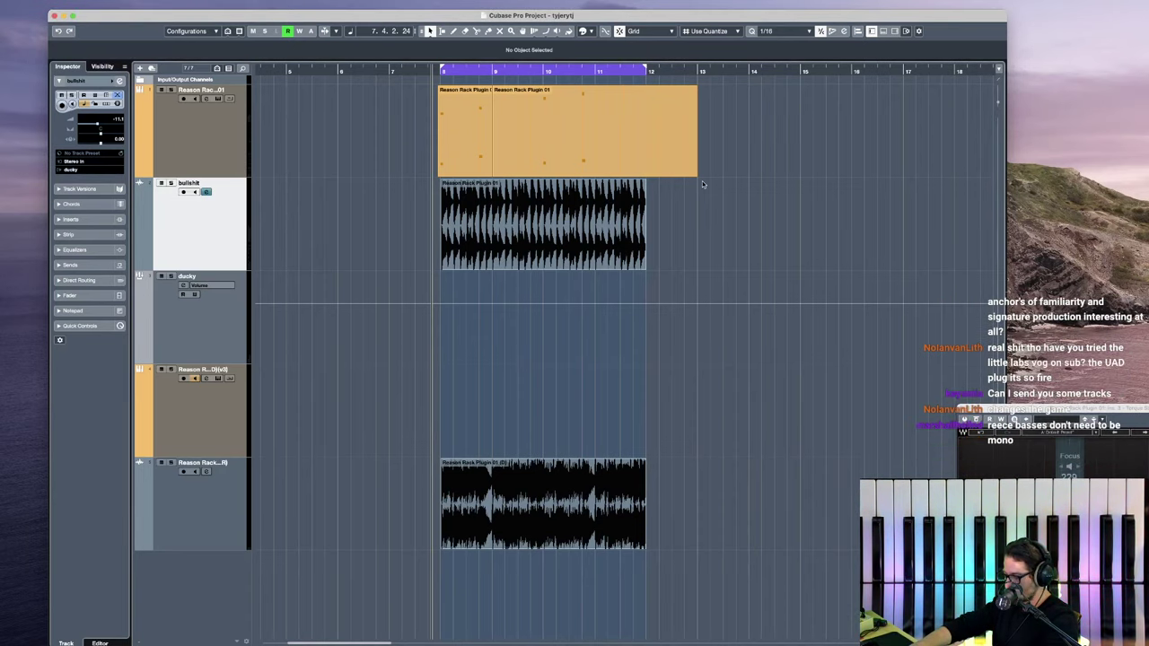
Step: Reopen MediaBay and search the audio files for "snap"
key(F5)
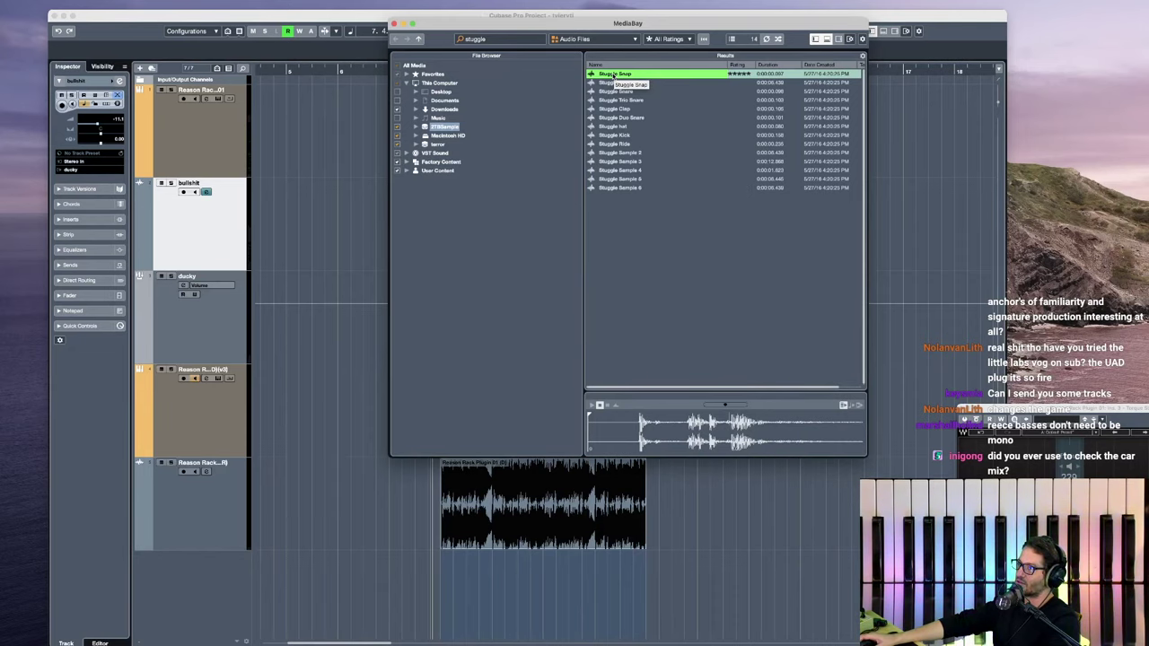
double_click(483, 39)
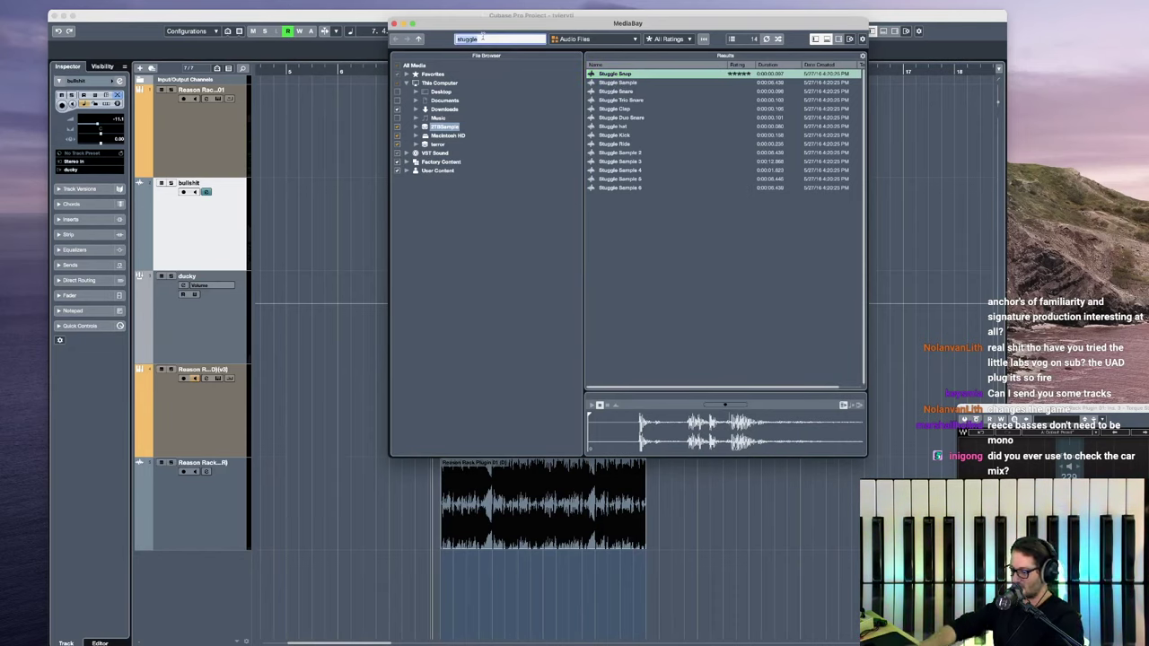
text(snap)
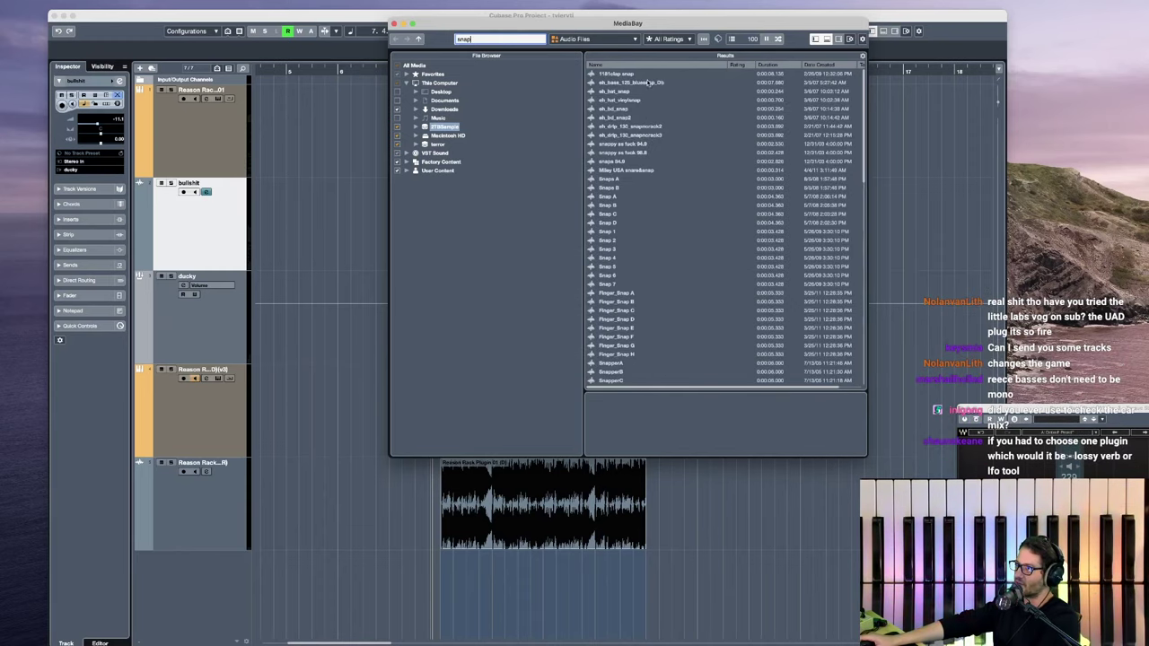
key(Return)
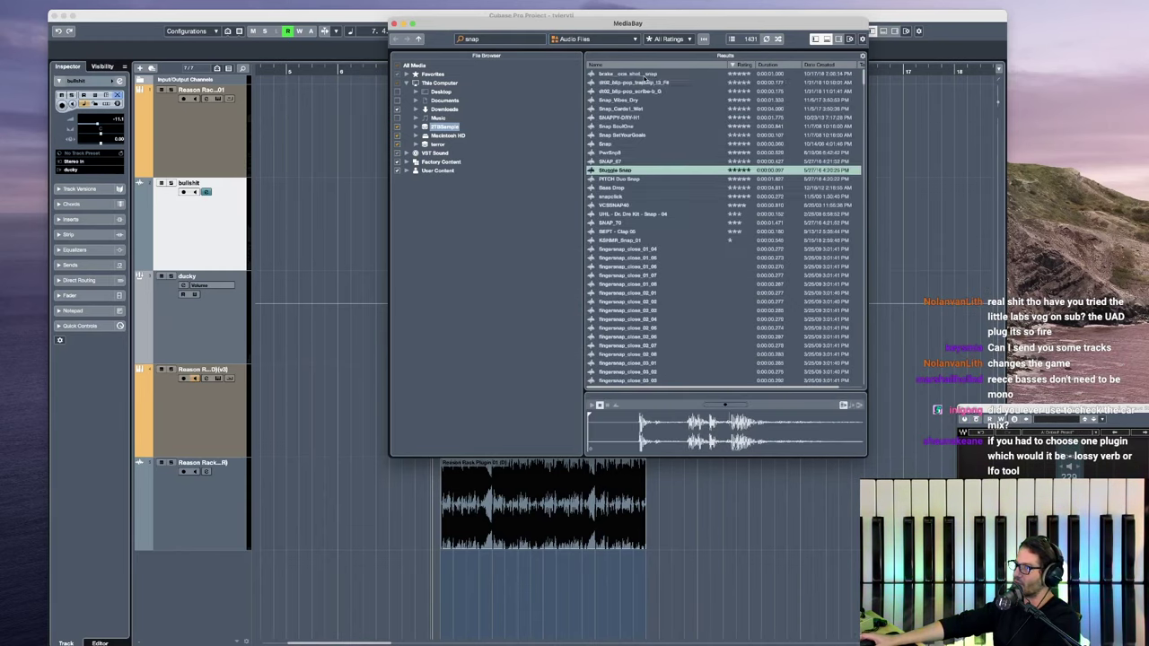
Step: Audition the rated snap samples one by one down to KSHMR_Snap_01, return to Stuggle Snap, and close MediaBay
click(643, 75)
key(Down)
key(Down)
key(Down)
key(Down)
key(Down)
key(Down)
key(Down)
key(Up)
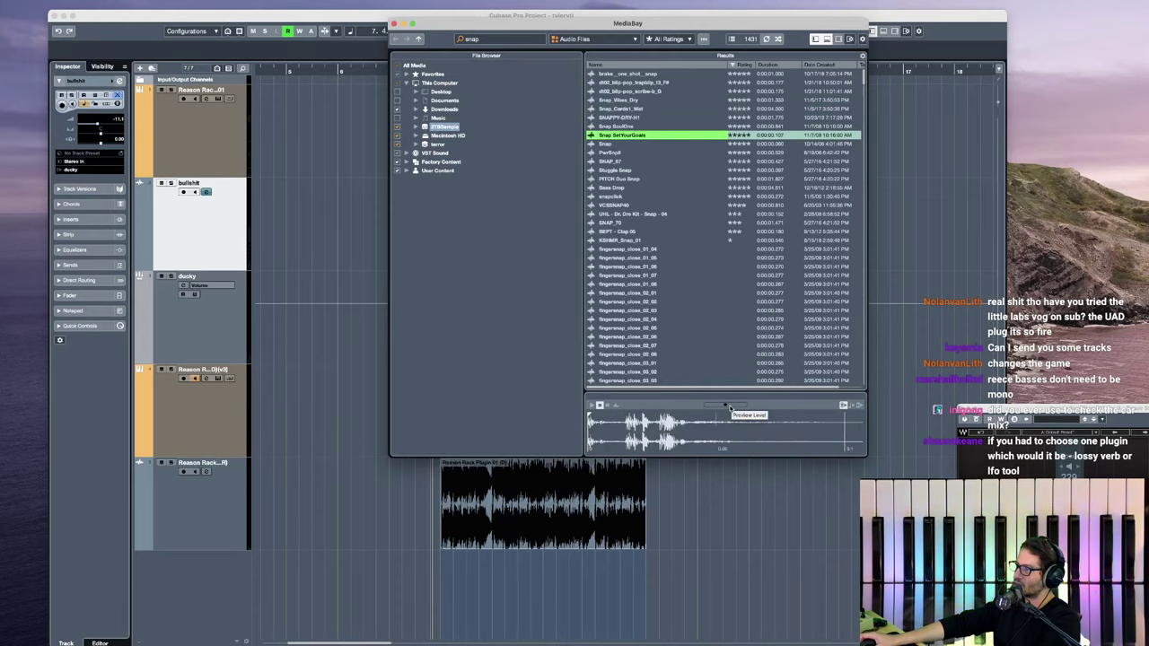
key(Down)
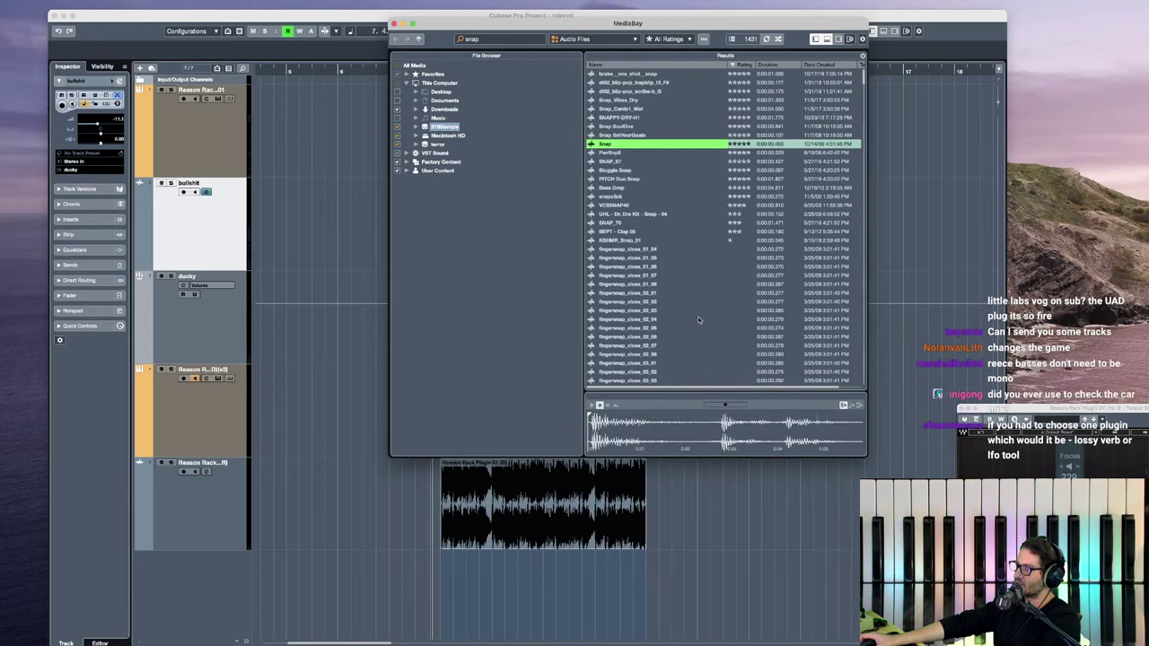
key(Down)
key(Down)
key(Down)
key(Down)
key(Down)
key(Down)
key(Down)
key(Down)
key(Down)
key(Down)
key(Down)
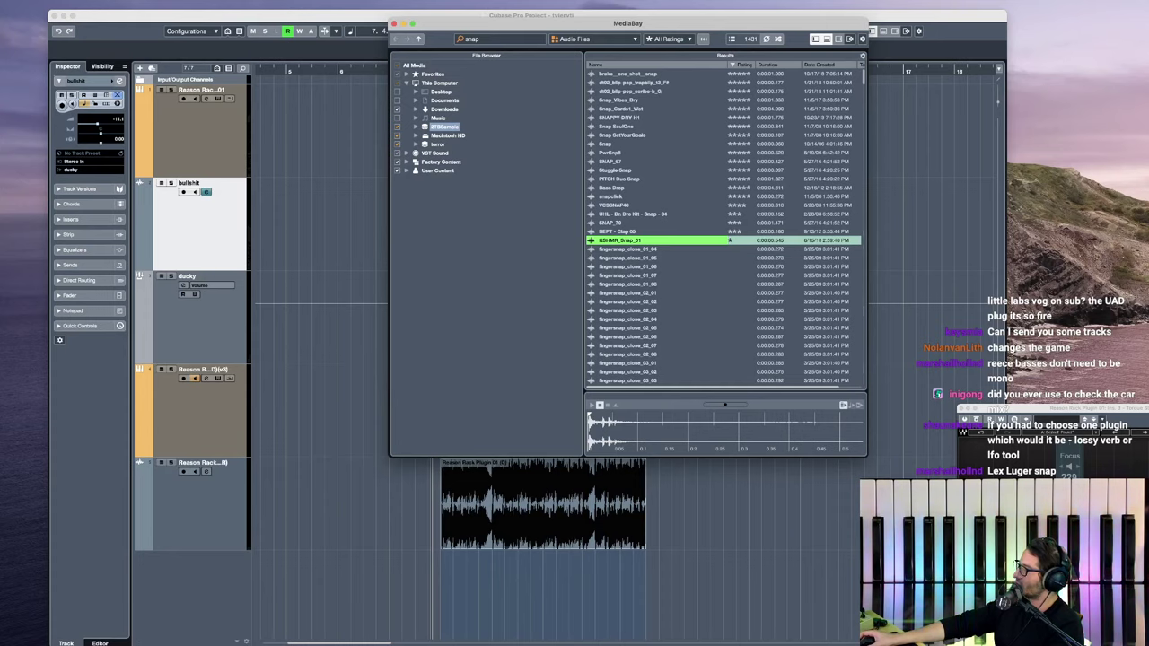
click(619, 171)
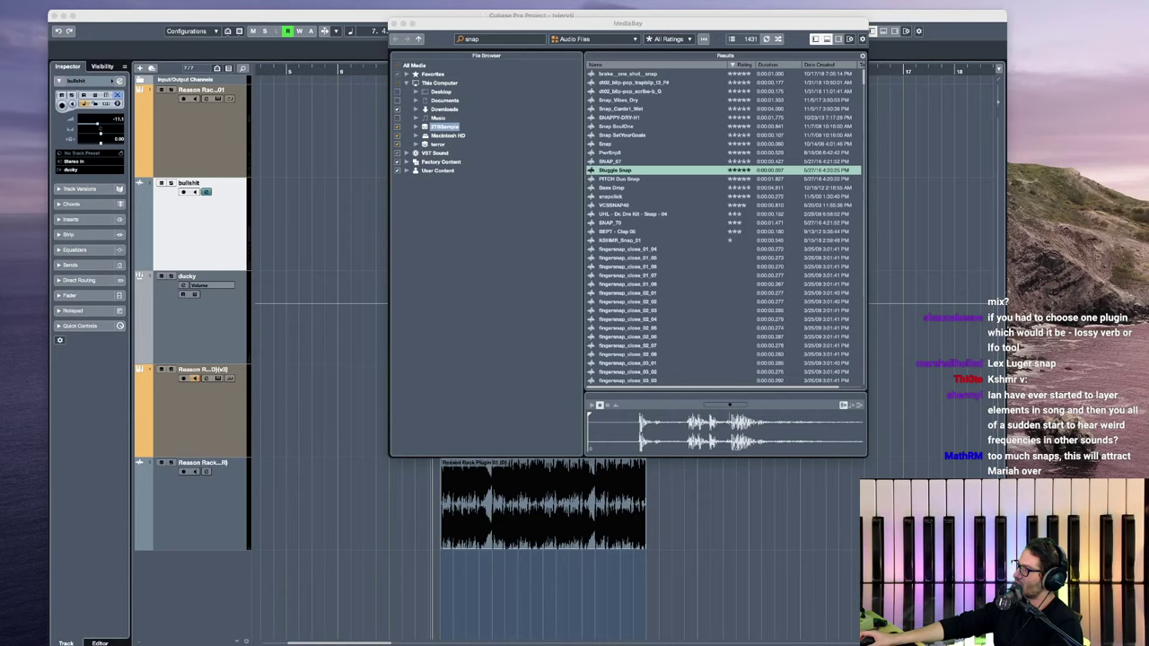
key(F5)
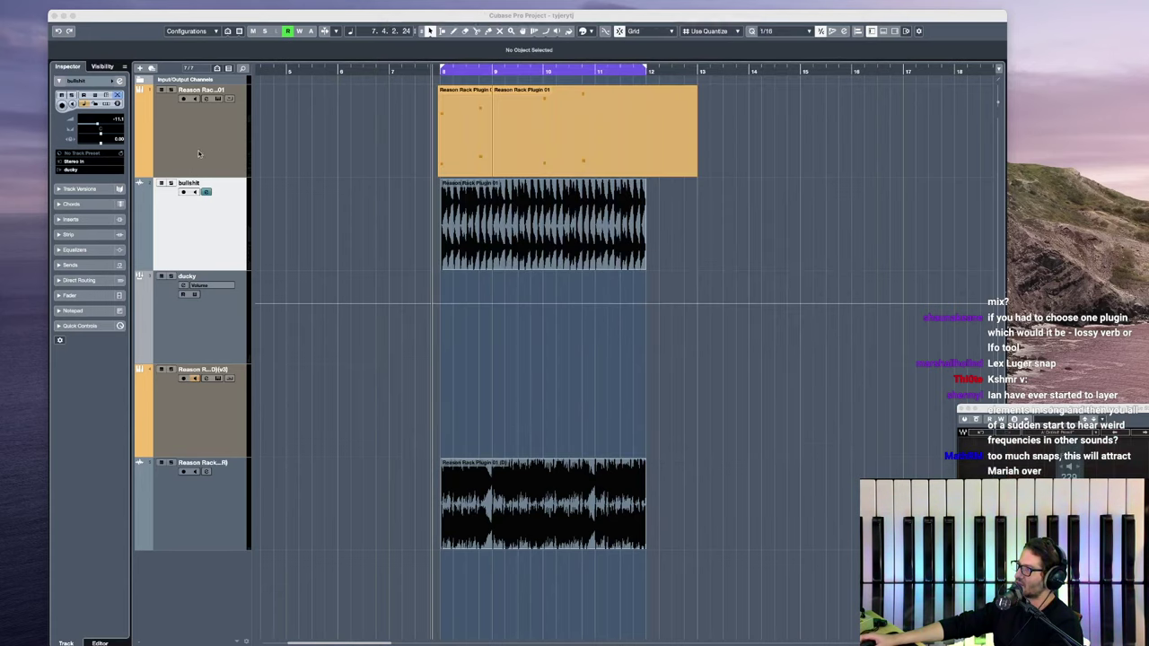
Step: Record-enable the Reason Rack (v3) track, switch record-enable on and off for the first Reason Rack track, and mute that first track
click(517, 139)
click(184, 378)
click(183, 98)
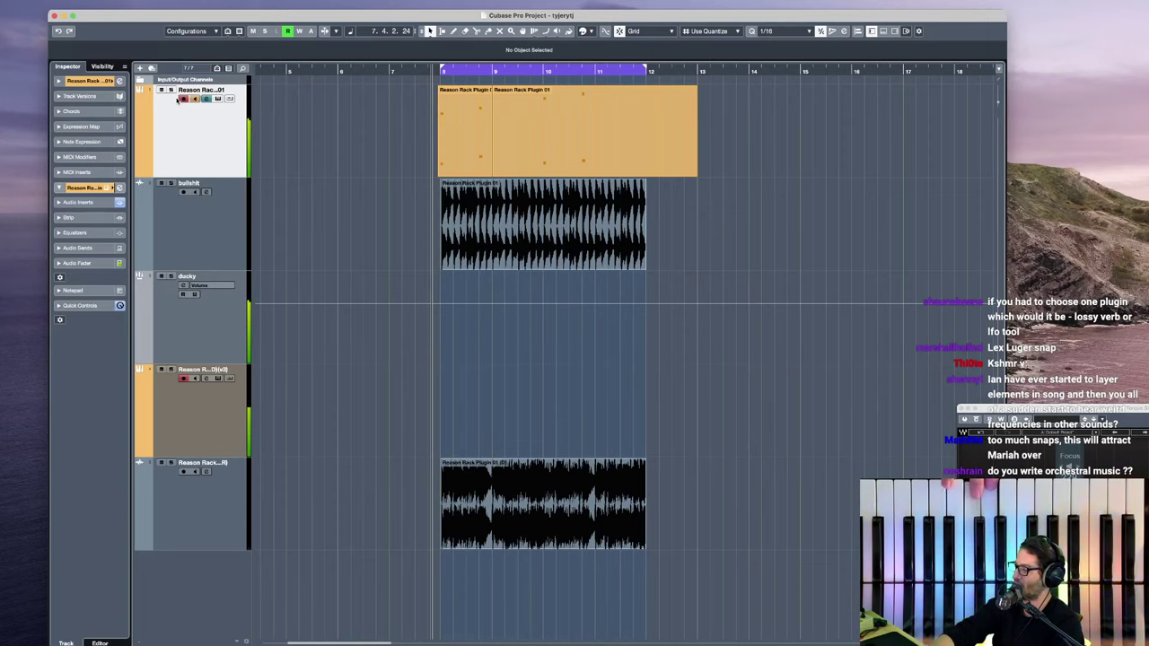
click(184, 99)
click(163, 91)
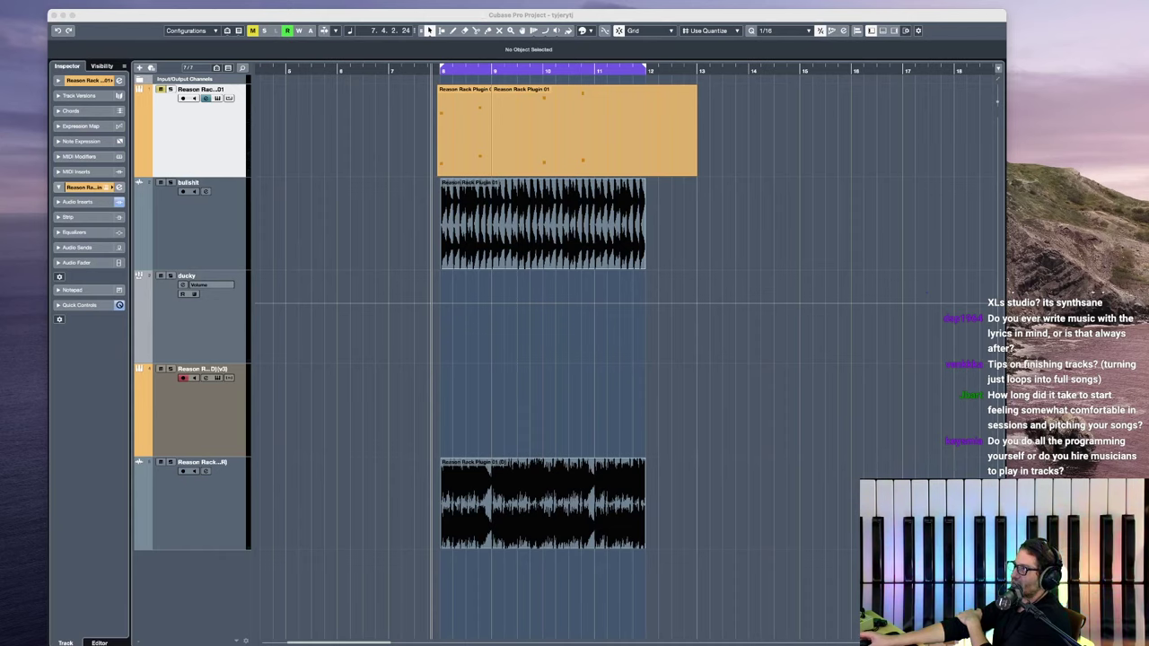
Step: Switch to Chatterino and look back through the recent chat messages
key(super+Tab)
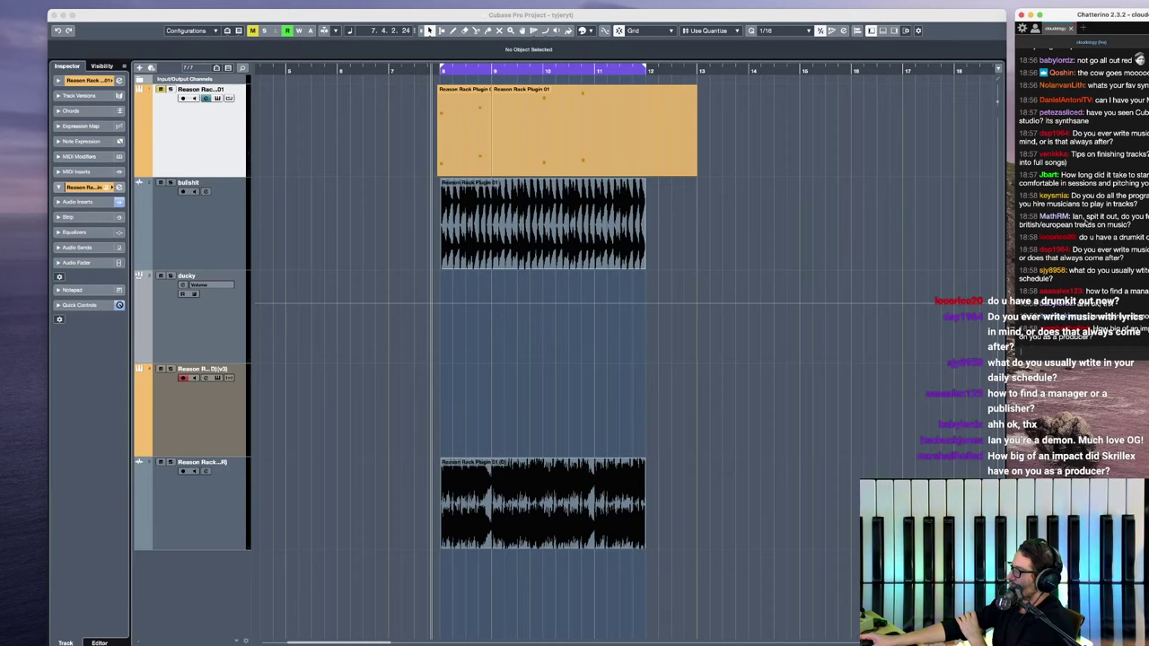
scroll(1084, 224, up, 1)
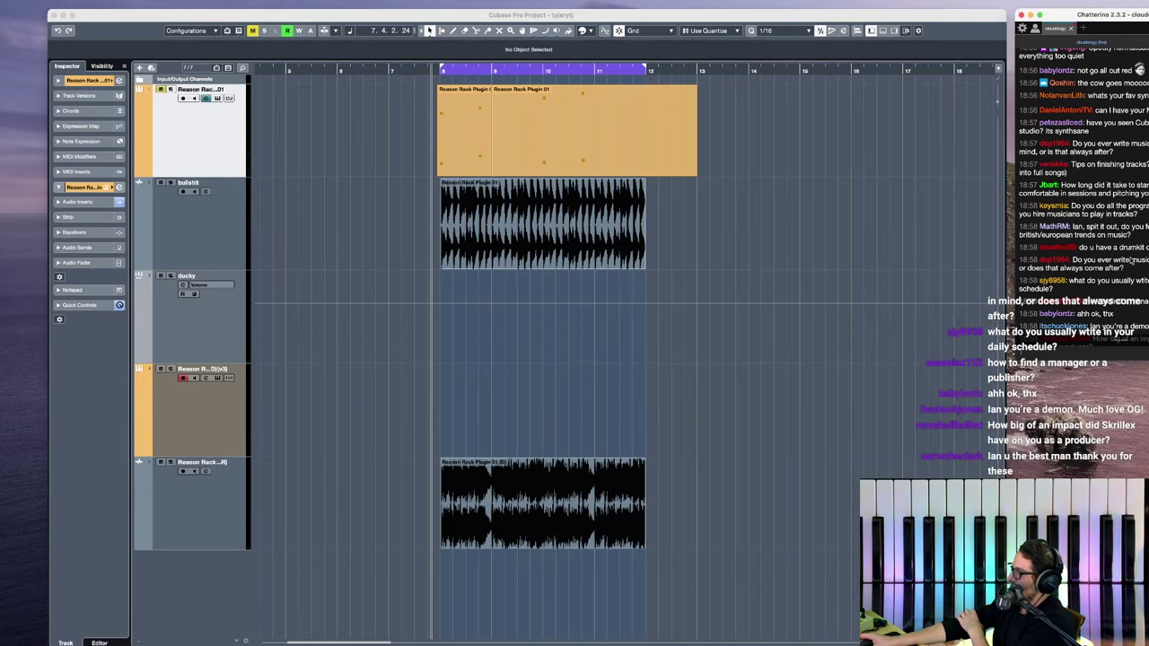
Step: Catch up on the newest chat messages, switch to Spotify, and look through the Liked Songs playlist with its window fully in view
scroll(1077, 265, down, 2)
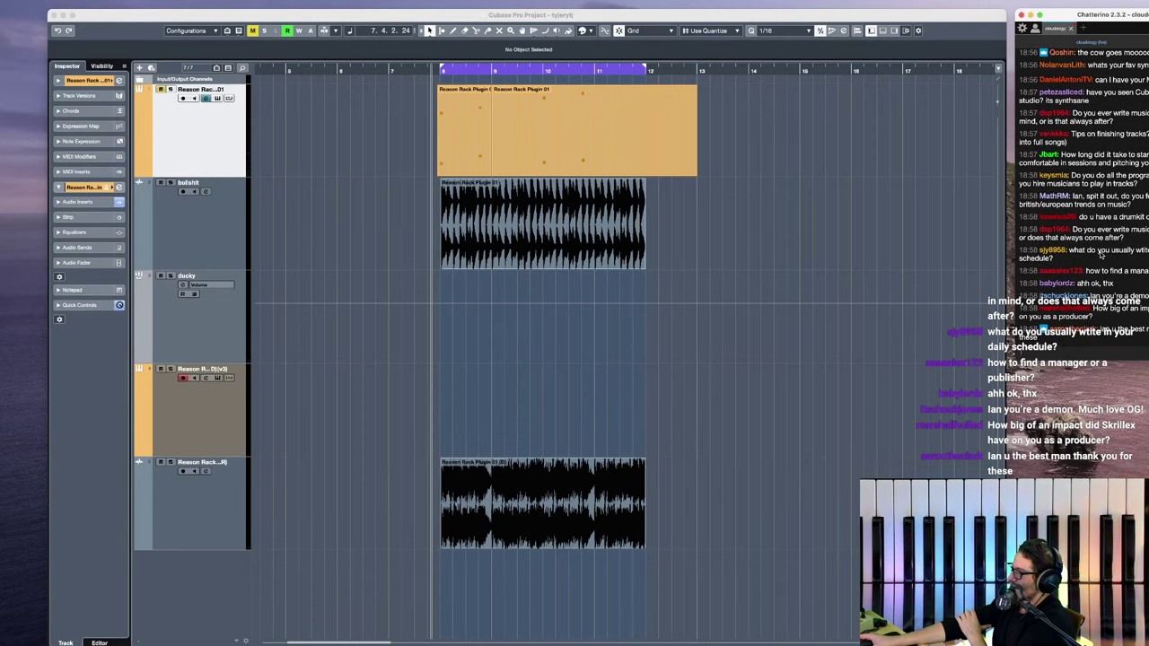
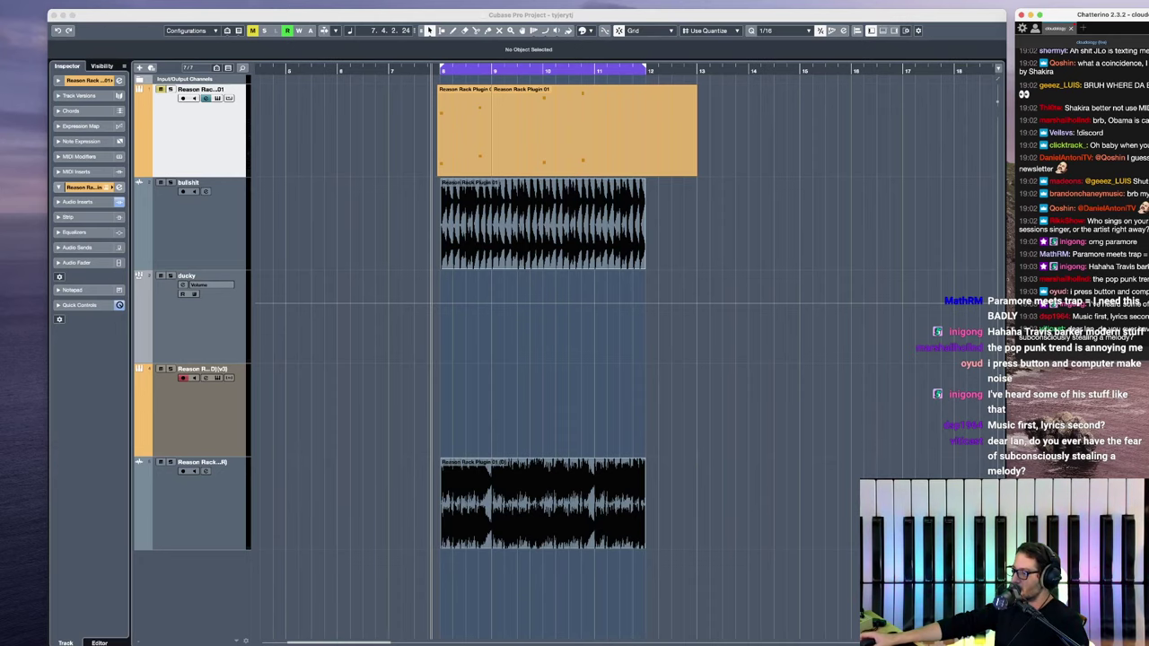
key(super+Tab)
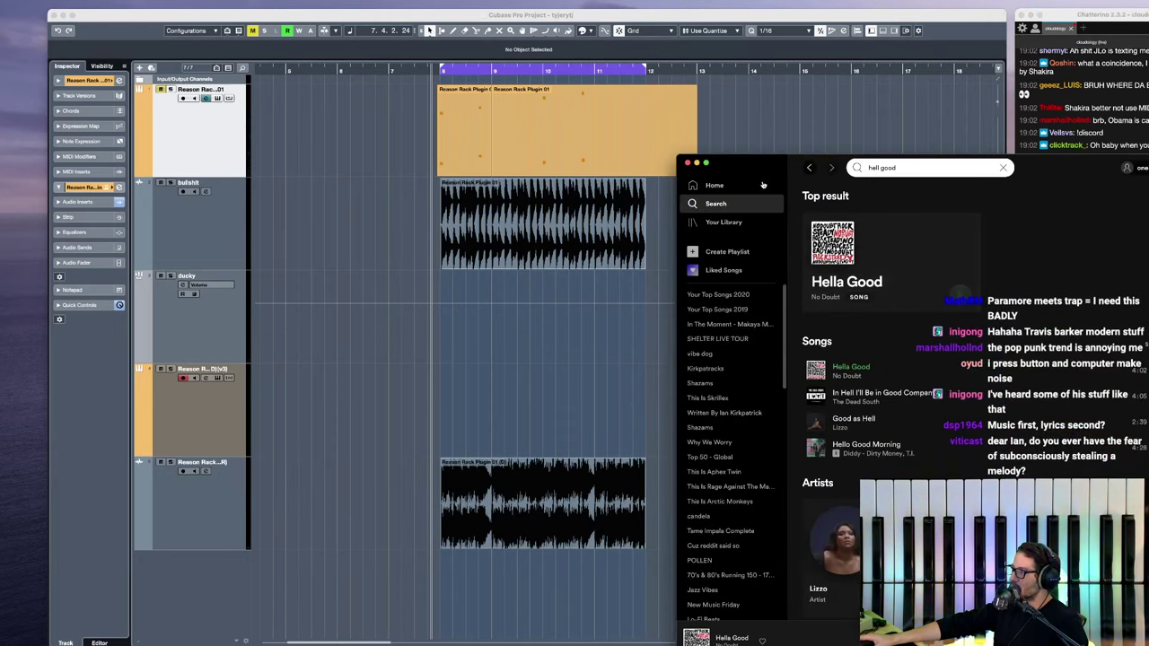
click(723, 269)
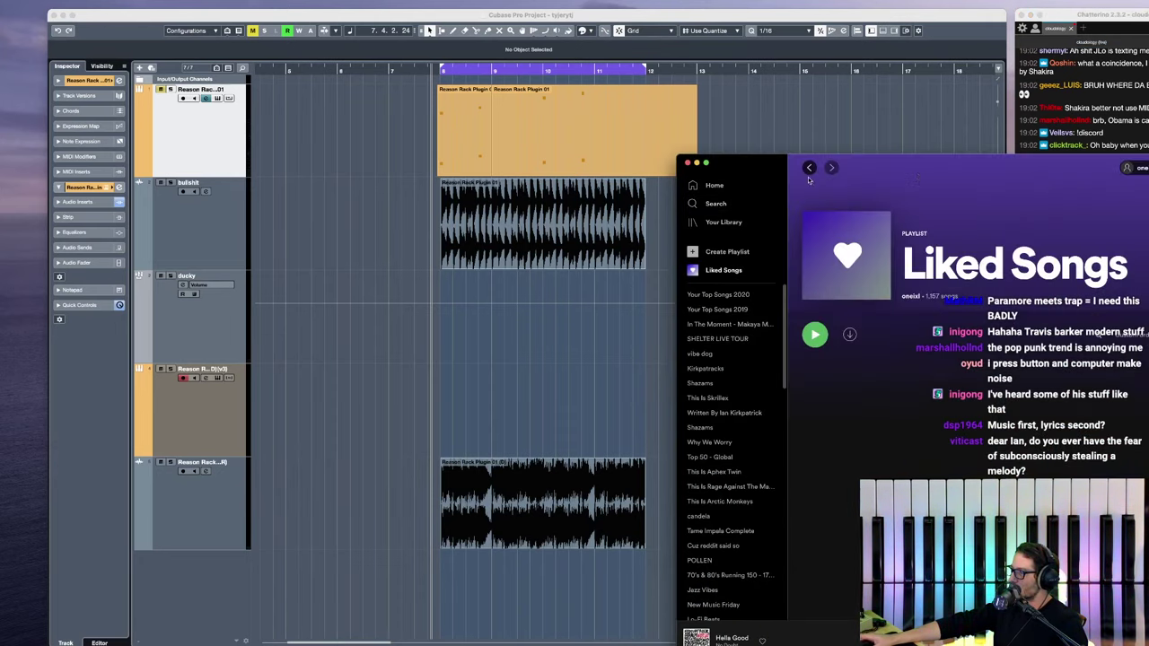
drag(927, 166, 540, 73)
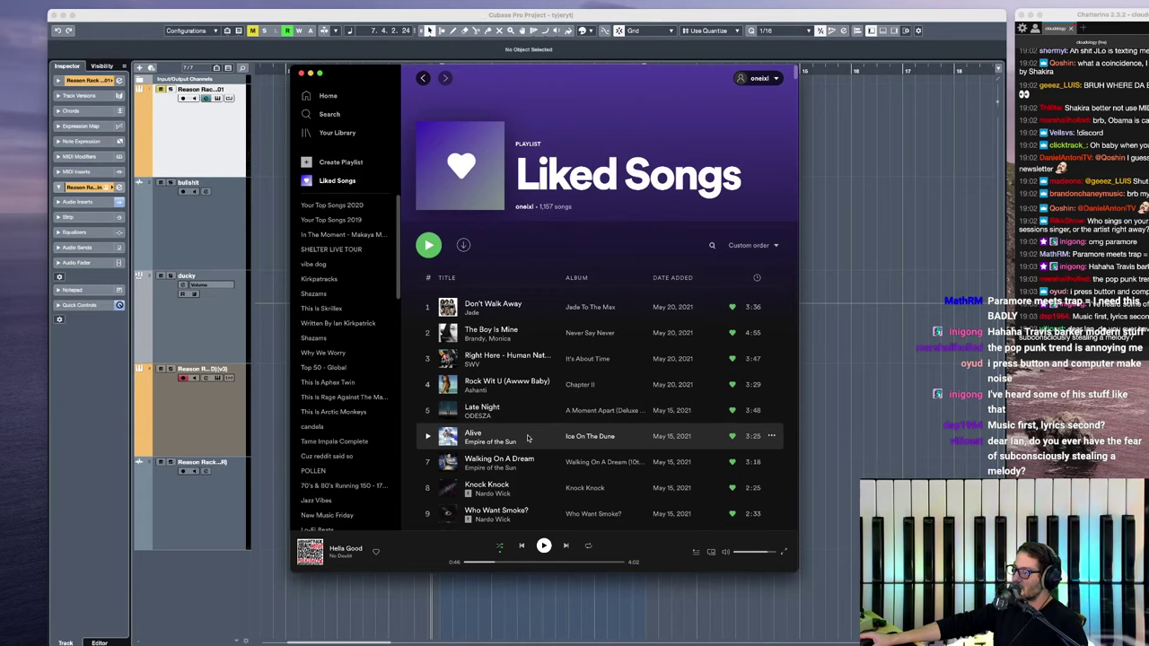
scroll(528, 439, down, 4)
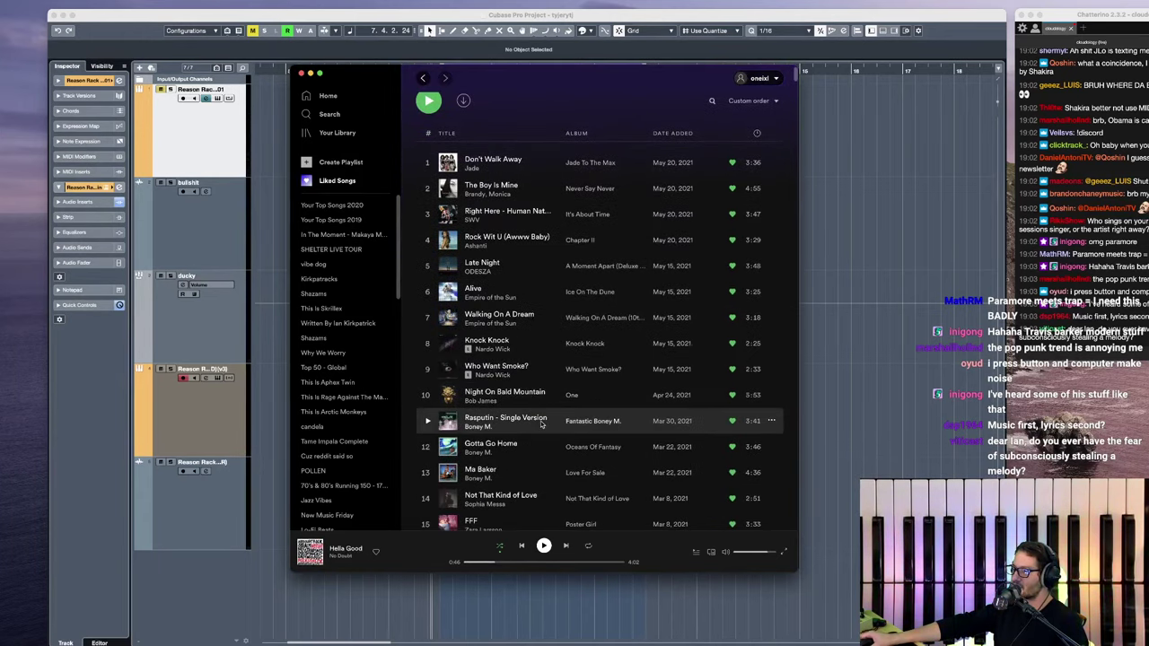
Step: Play Ma Baker by Boney M. from Liked Songs and skip ahead to about 0:41
double_click(517, 477)
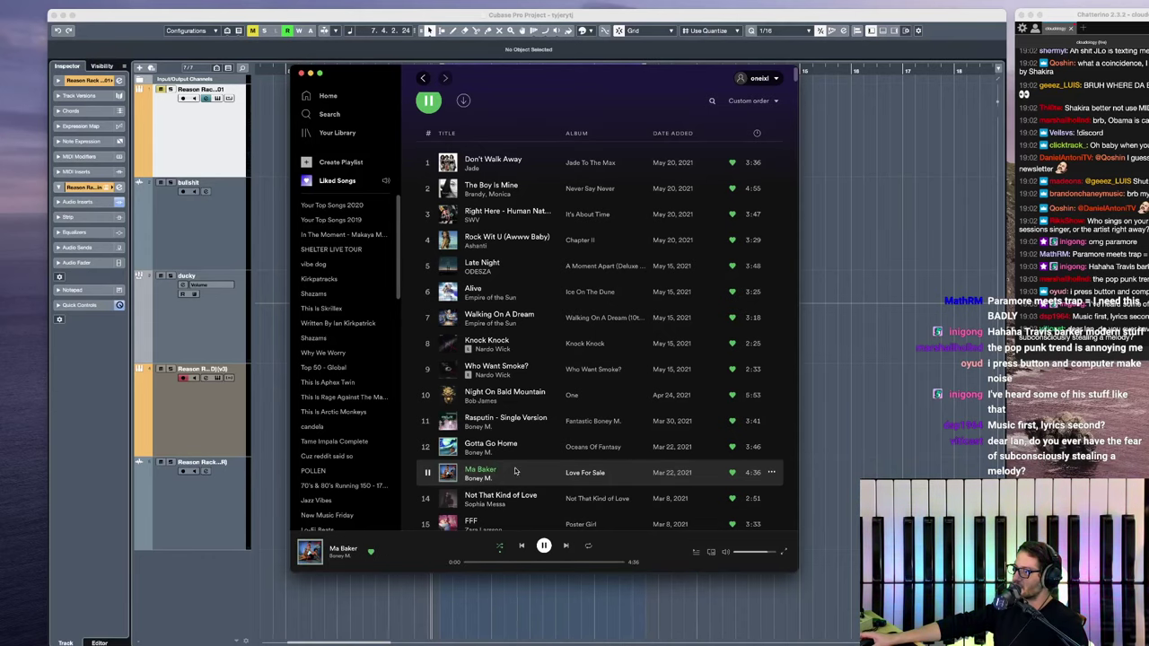
click(427, 474)
click(427, 476)
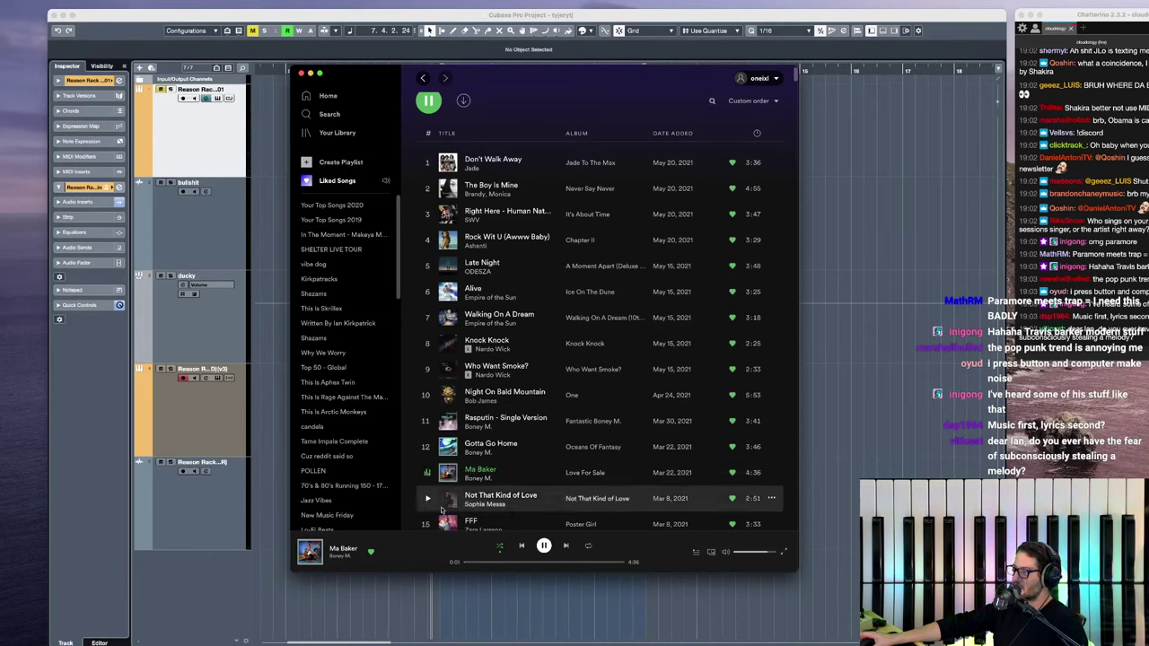
click(480, 562)
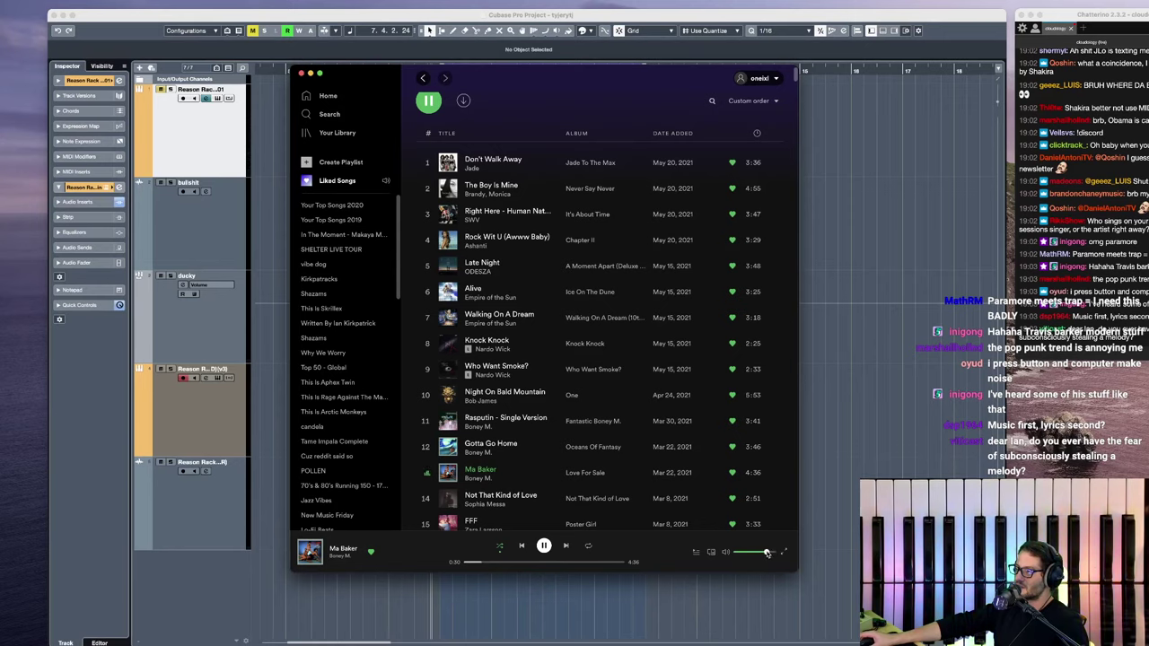
click(485, 562)
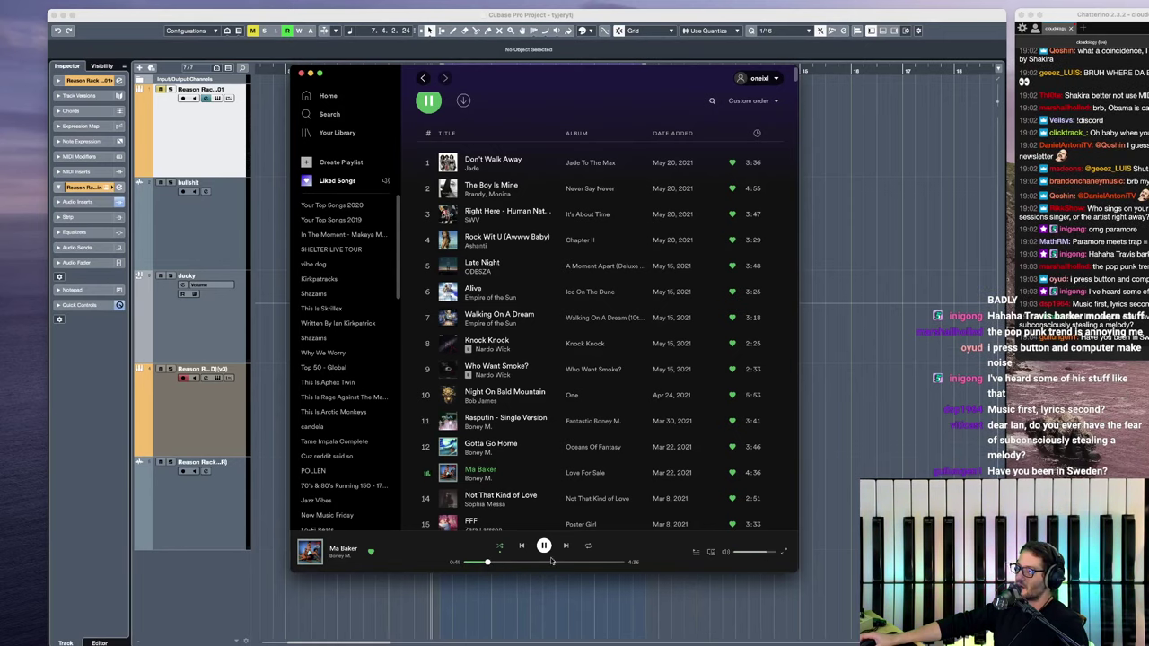
Step: Pause and resume Ma Baker, rewind it to the beginning, and leave it stopped
click(543, 545)
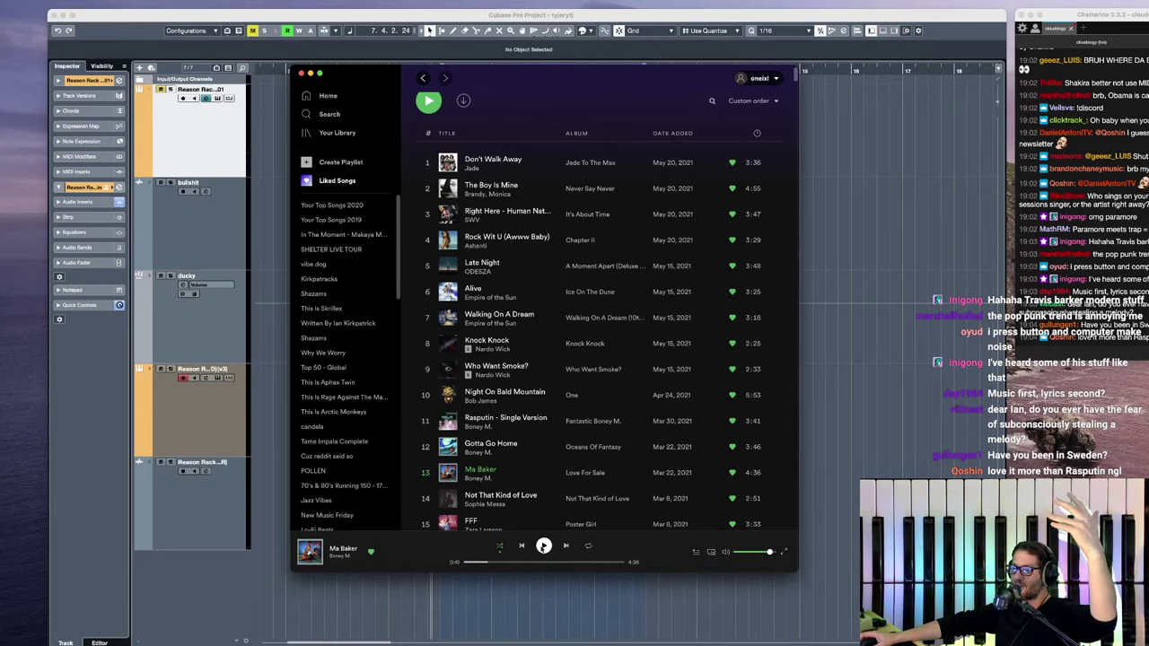
click(543, 546)
key(space)
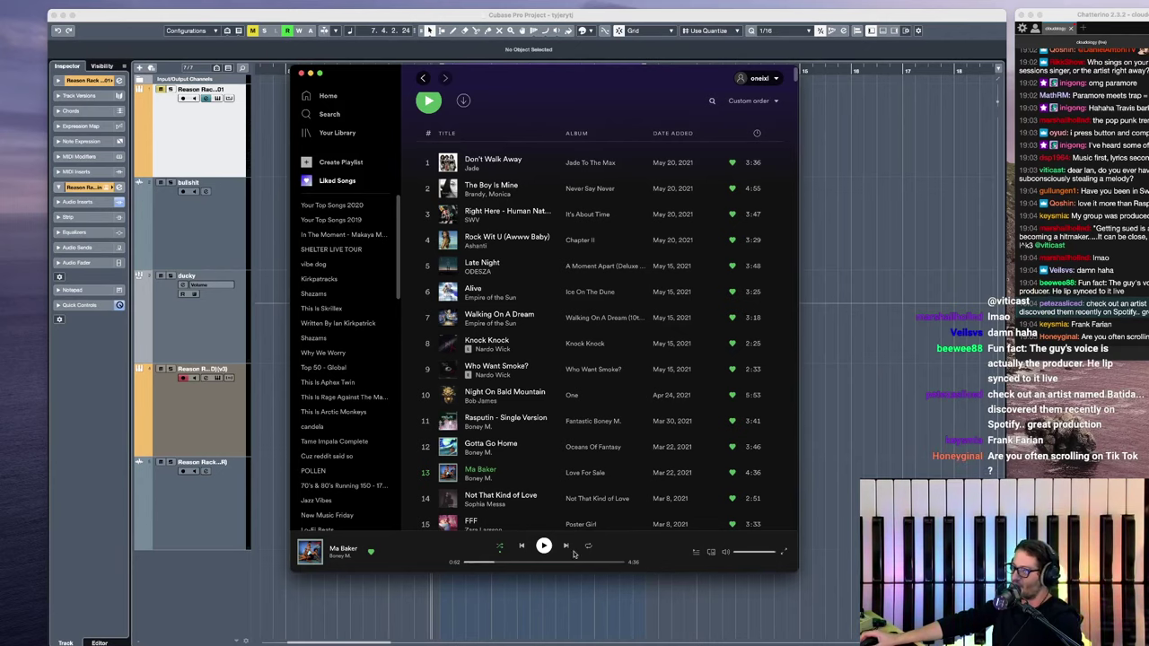
drag(492, 563, 467, 563)
click(543, 546)
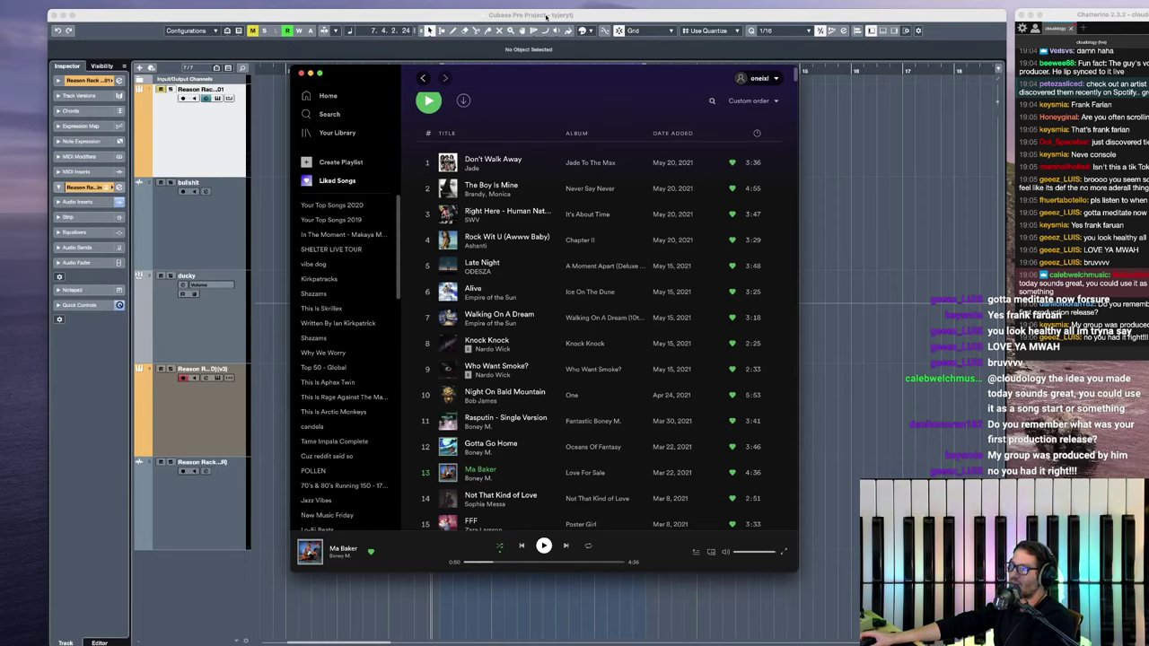
Step: Switch back to Cubase, unmute and audition the first Reason Rack track, and trim its MIDI parts to start at bar 8 and end at bar 12
click(548, 14)
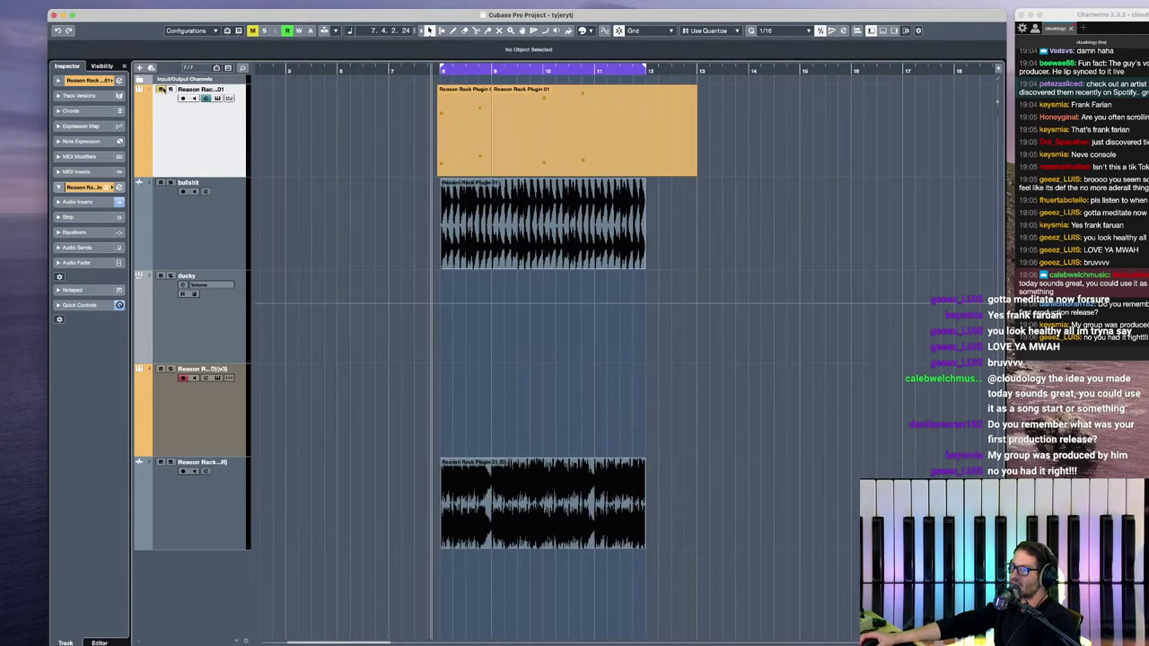
click(161, 90)
key(space)
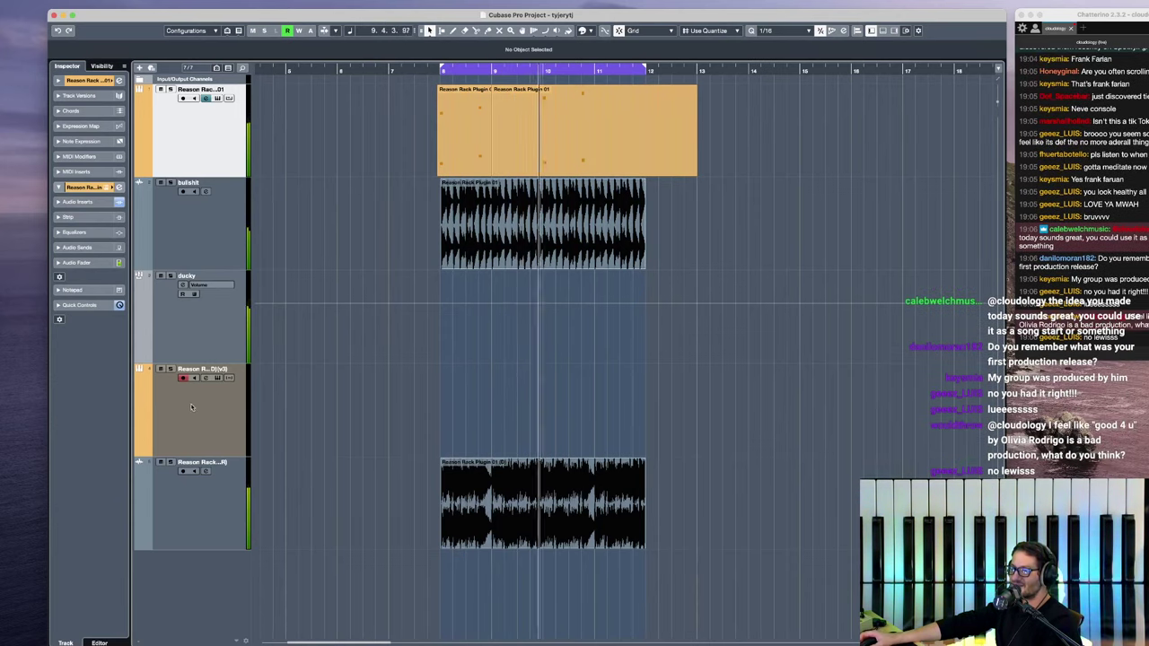
key(space)
drag(435, 167, 438, 174)
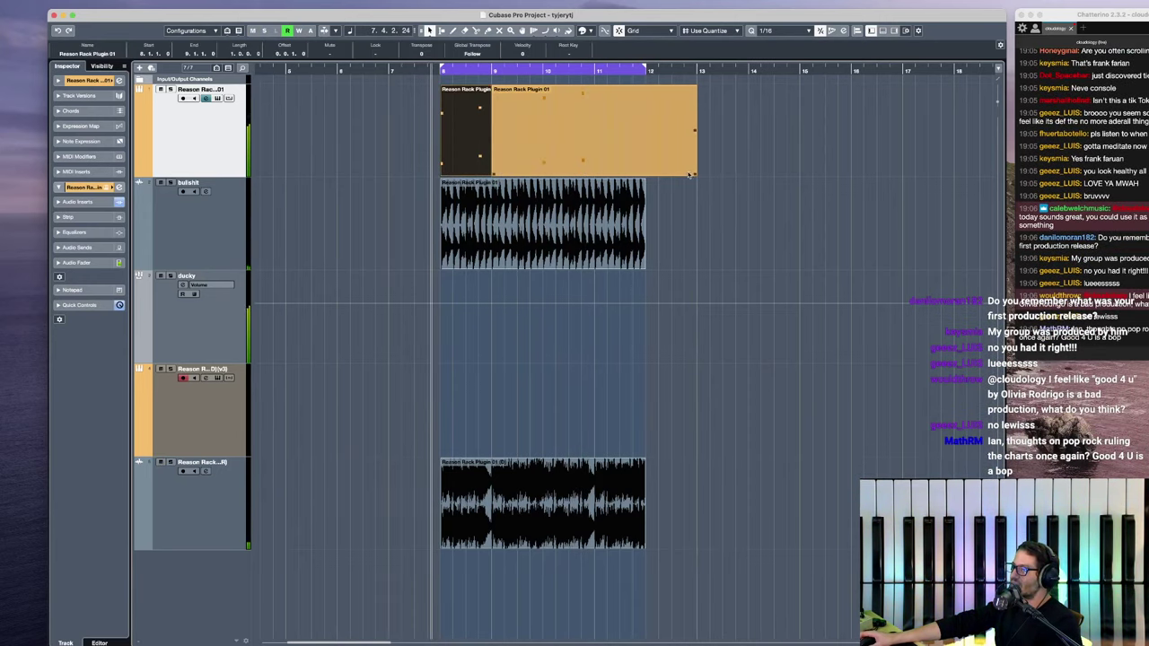
drag(694, 173, 642, 172)
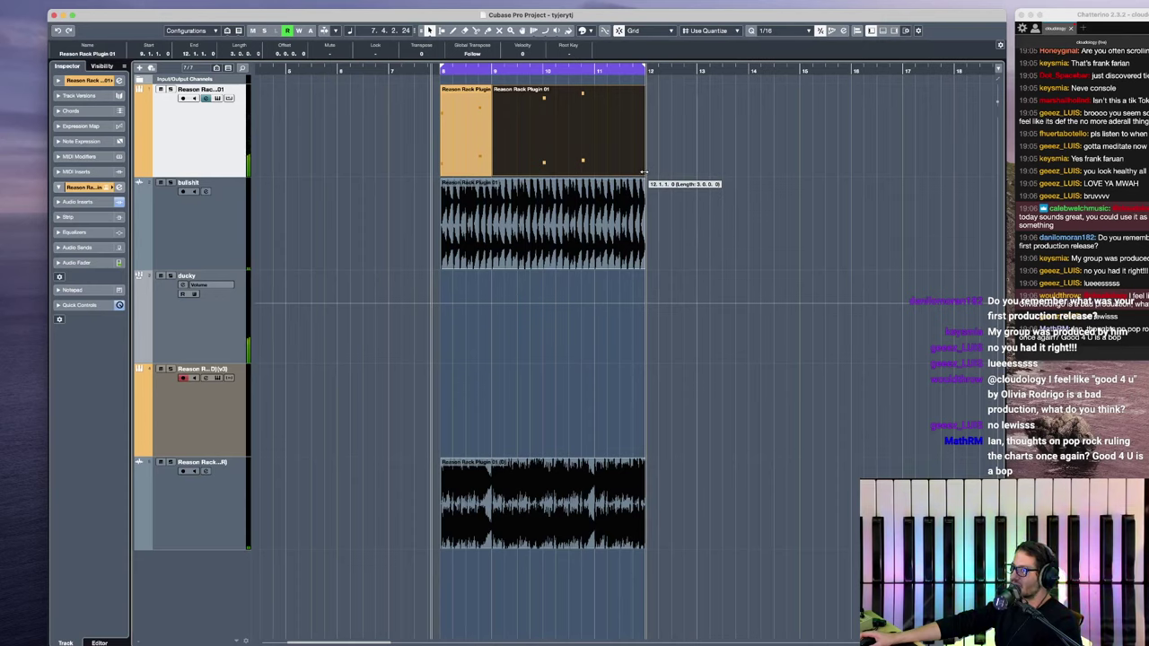
Step: Move the bullshit clip to bar 12 and the lowest Reason Rack clip to bar 16, and audition the MIDI parts without cycle playback
drag(600, 207, 754, 213)
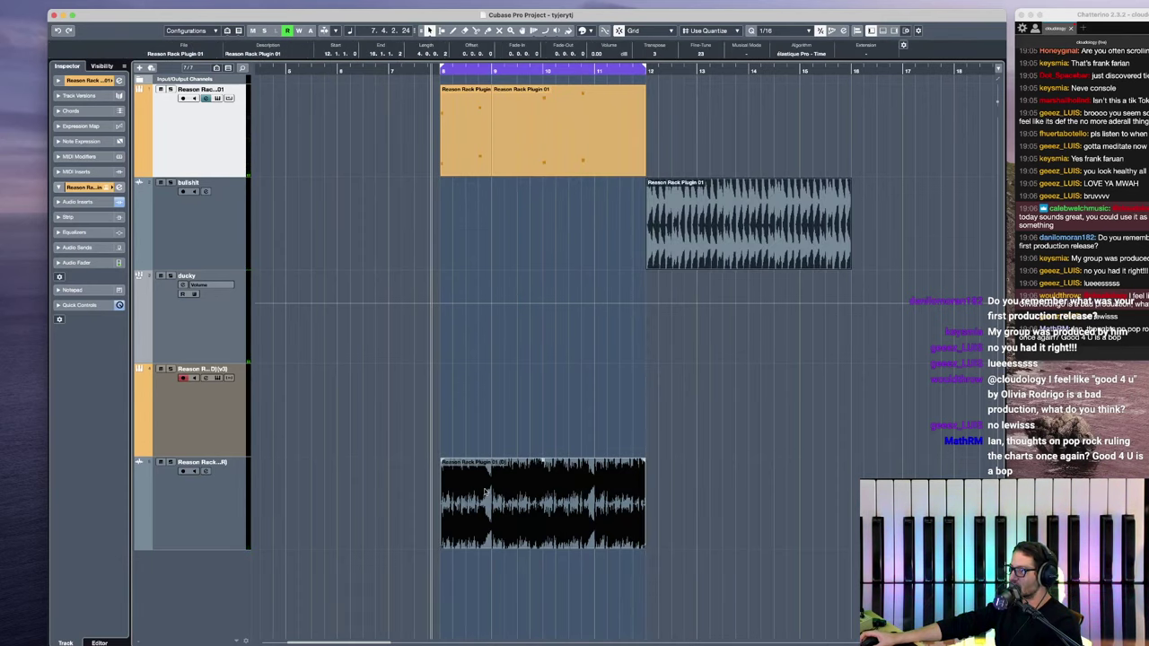
drag(459, 496, 871, 496)
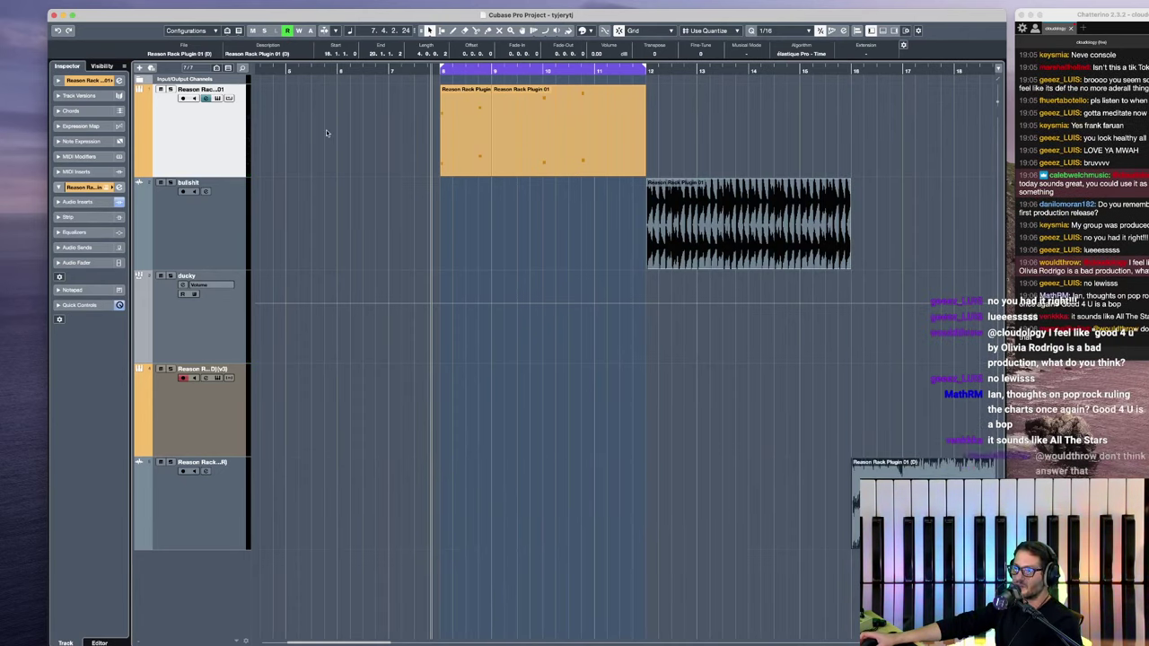
key(space)
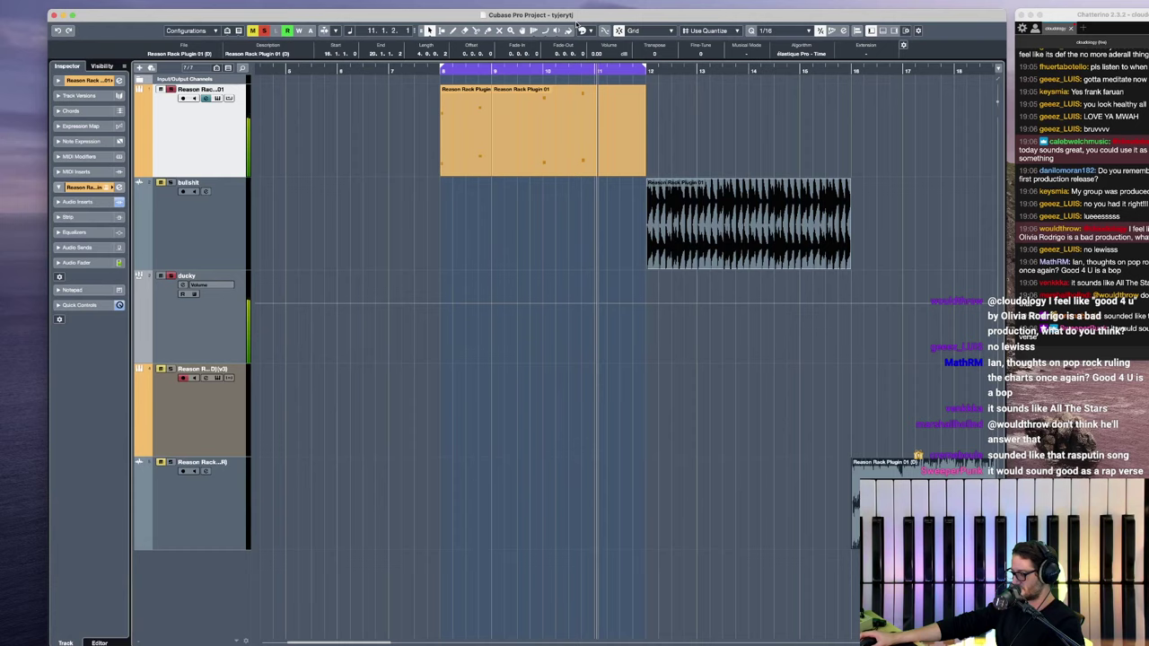
key(KP_Divide)
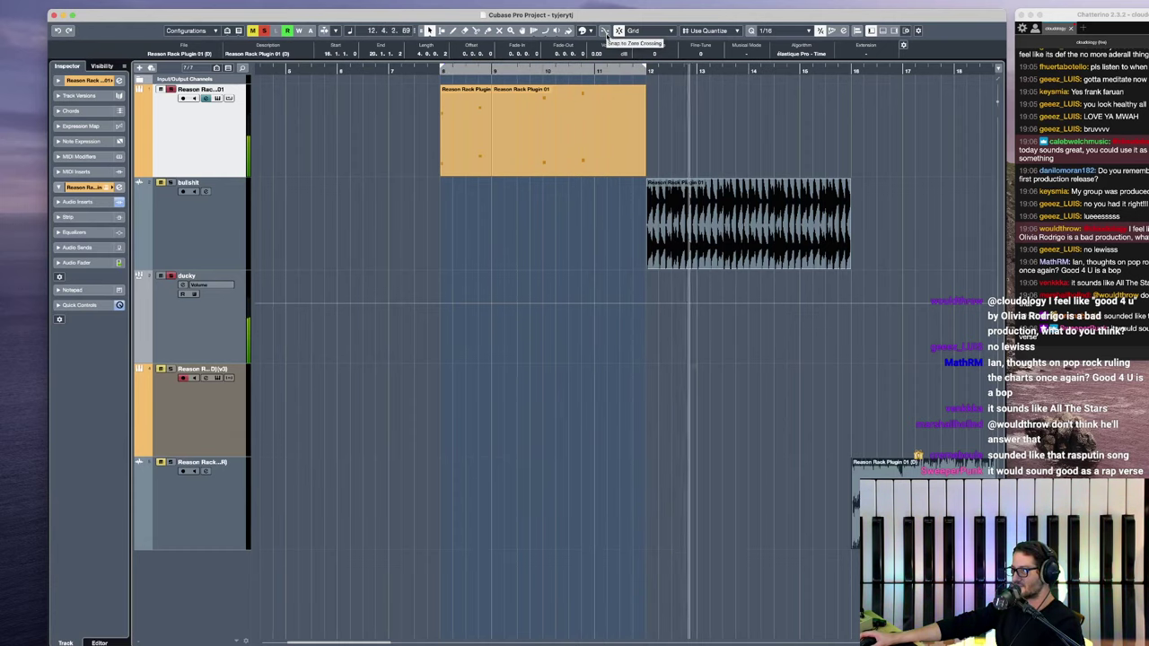
key(space)
click(263, 249)
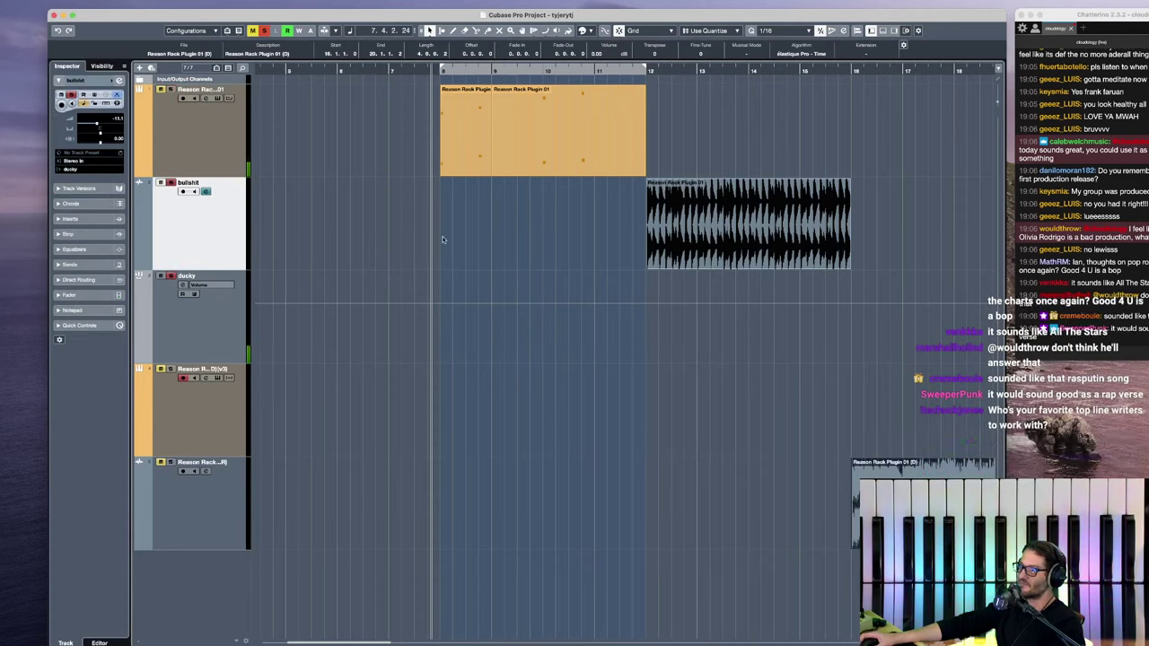
Step: Move the bullshit clip and the lowest Reason Rack clip back to bar 8, auditioning the layers as they return
drag(704, 205, 500, 211)
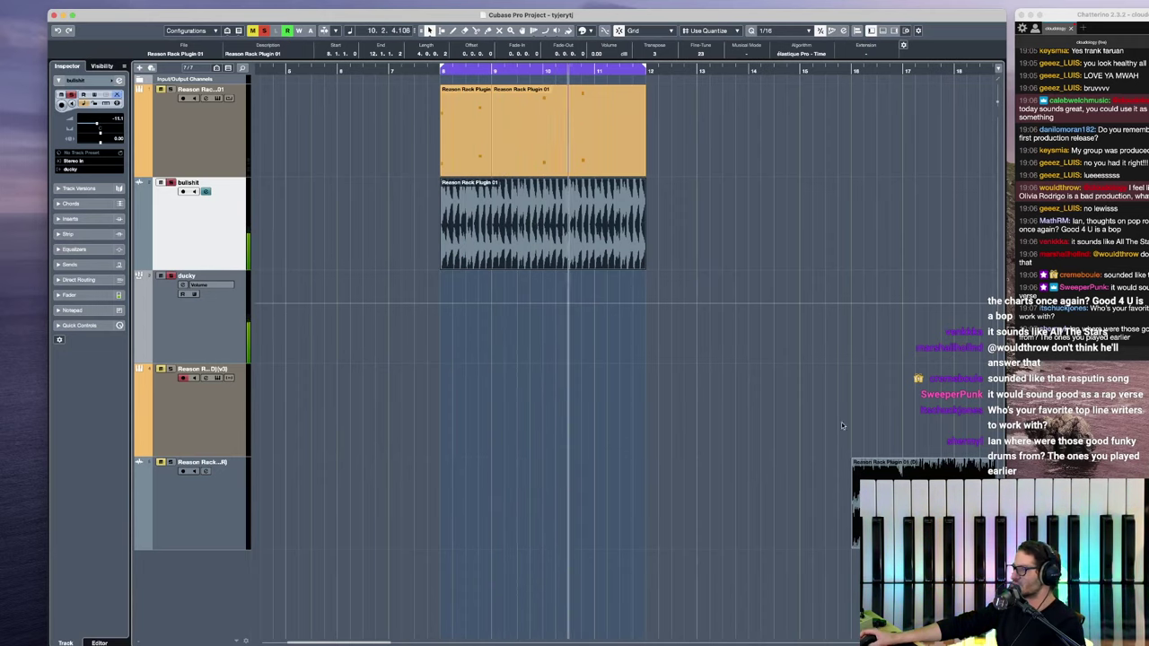
key(space)
click(534, 468)
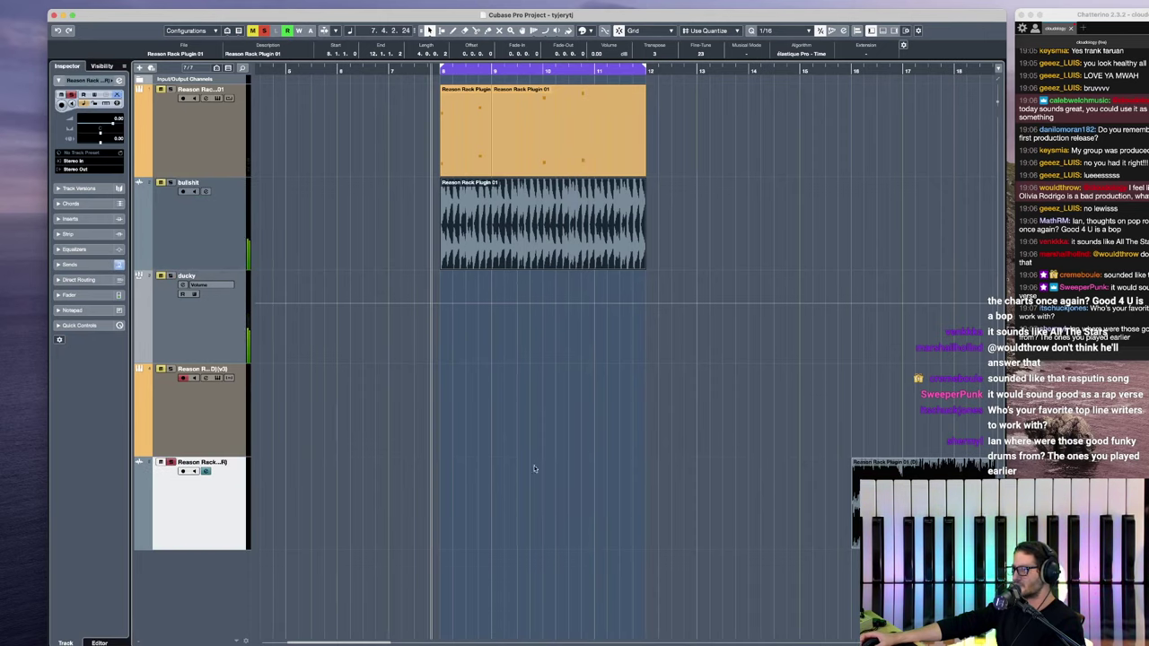
drag(898, 508, 485, 509)
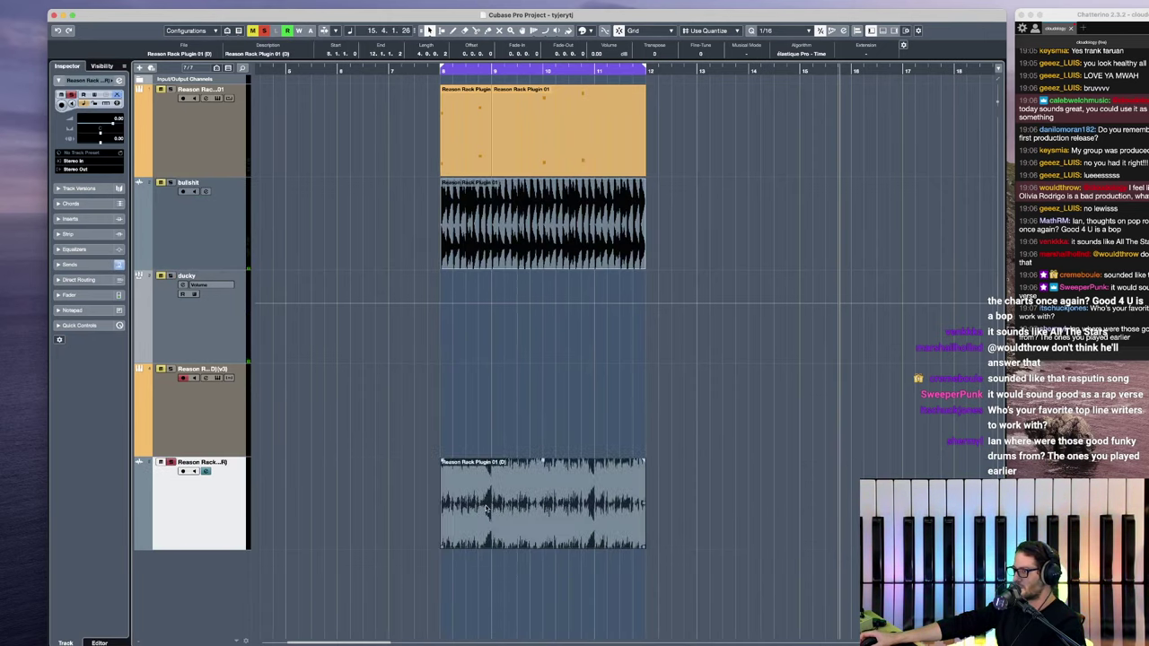
click(436, 416)
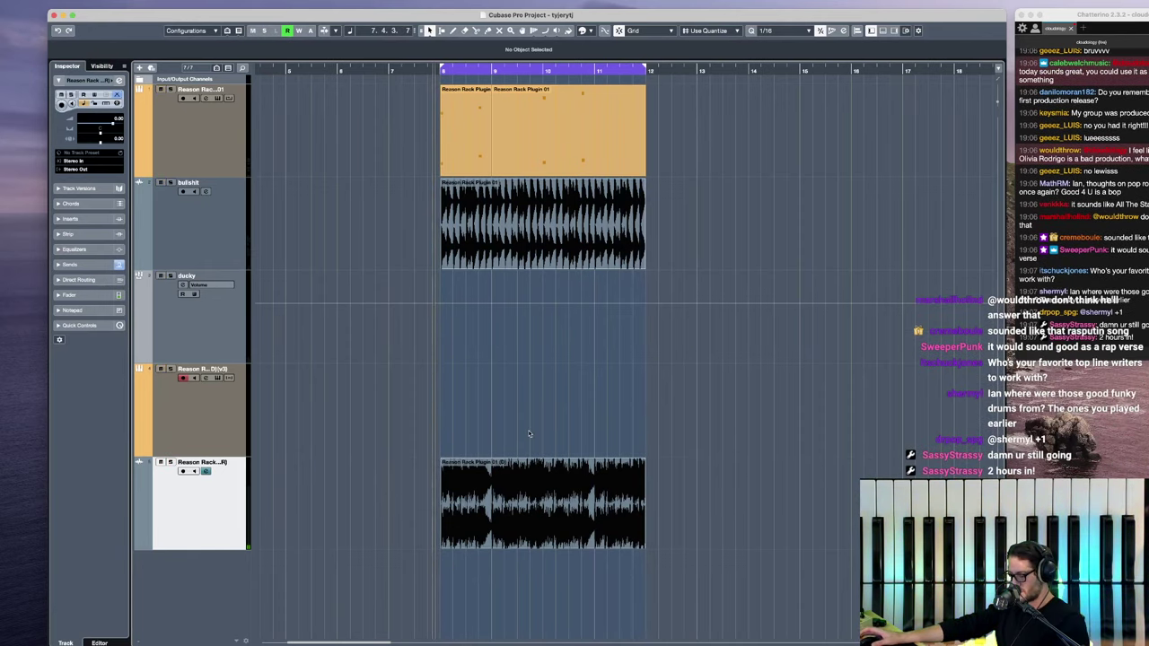
Step: Search the computer for "hitup" and open the Cubase project HitUp-3.cpr
key(super+space)
text(hitu)
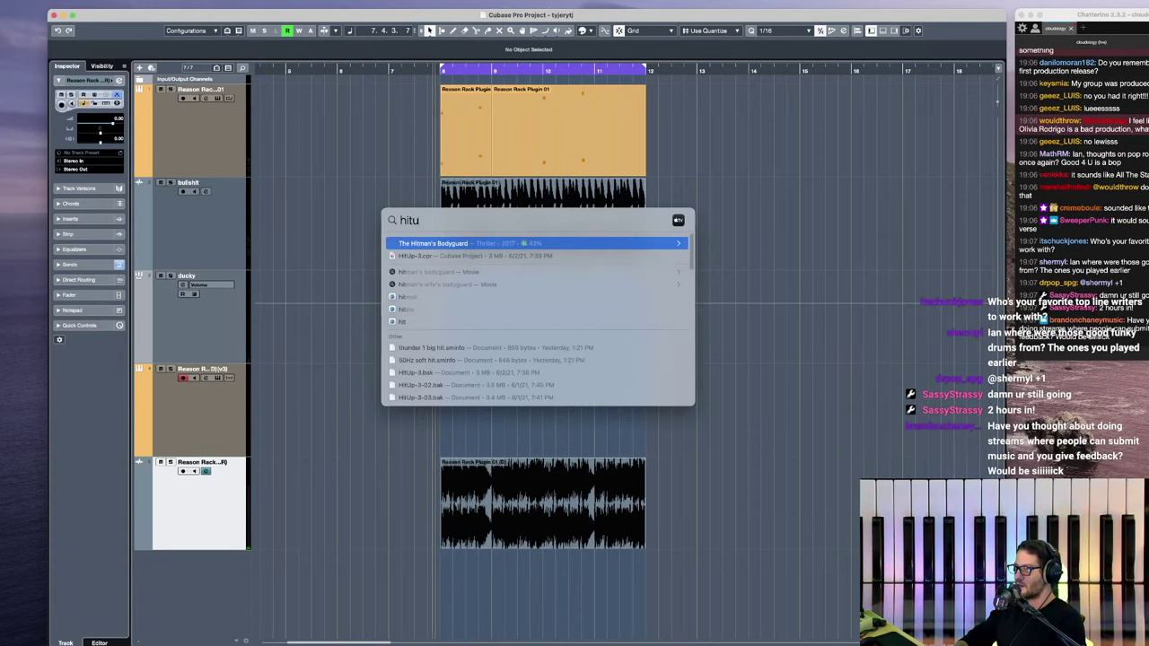
text(p)
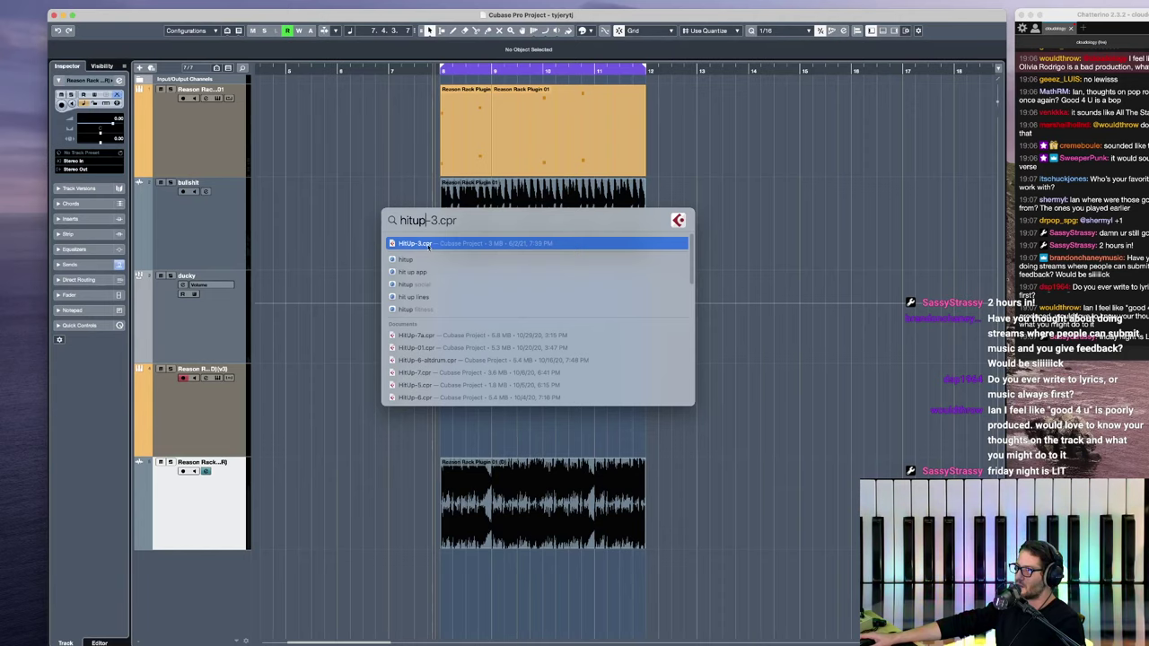
key(Return)
click(703, 237)
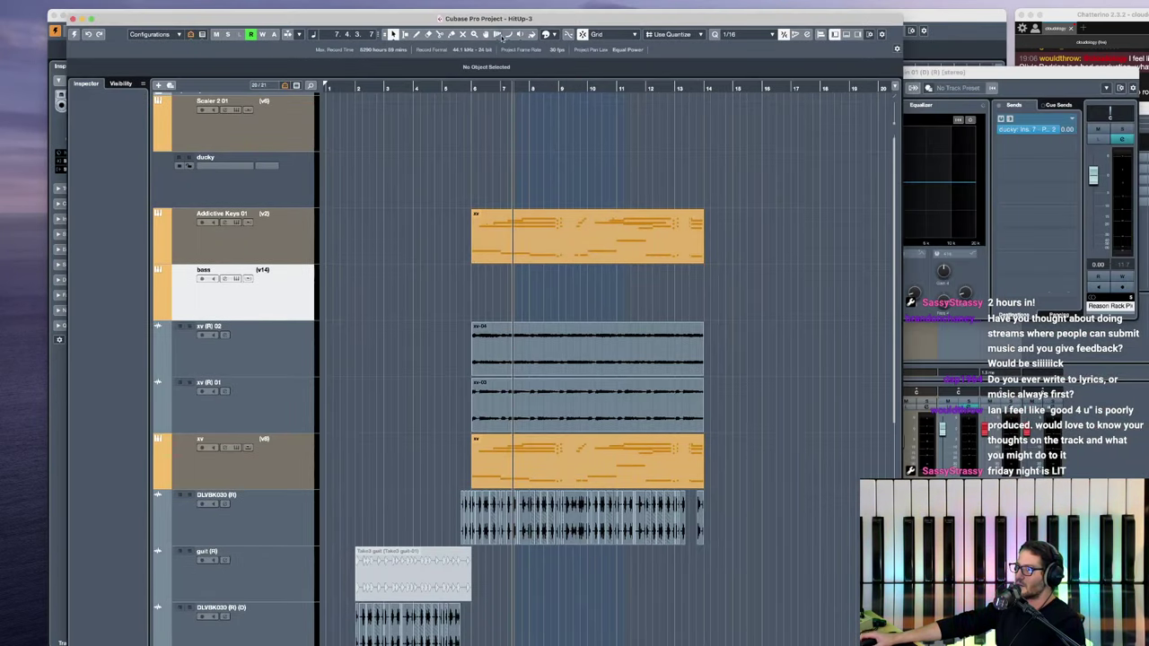
Step: Reposition the HitUp-3 project window so its tracks are in view and activate the project
click(468, 505)
drag(484, 25, 915, 13)
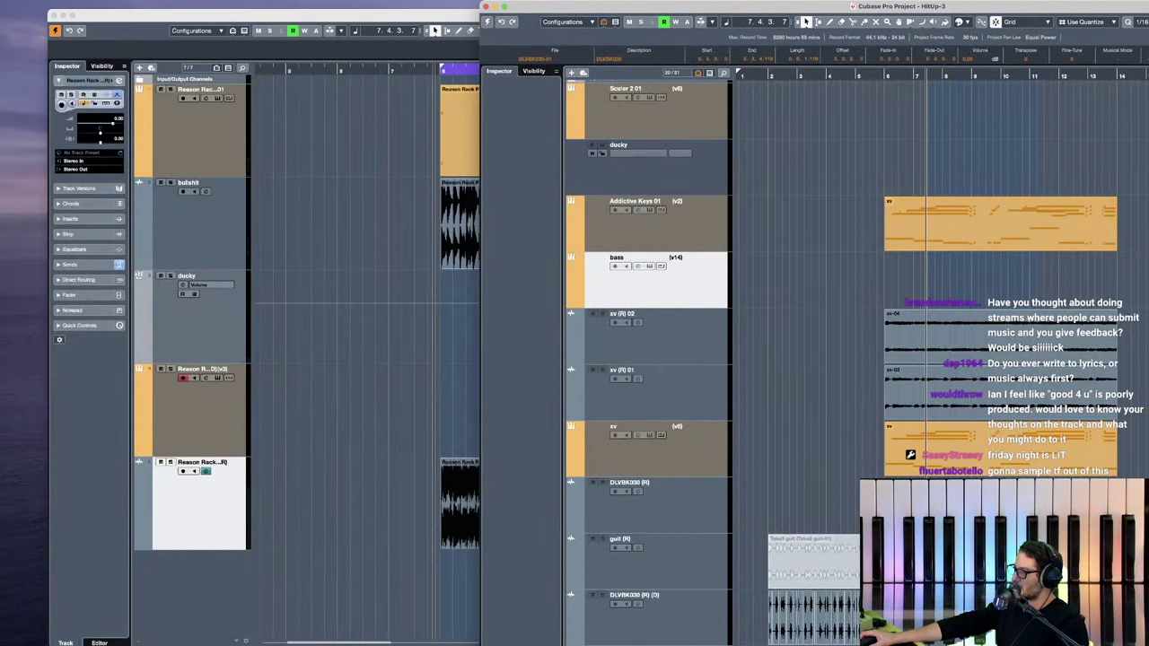
drag(591, 9, 127, 11)
click(25, 24)
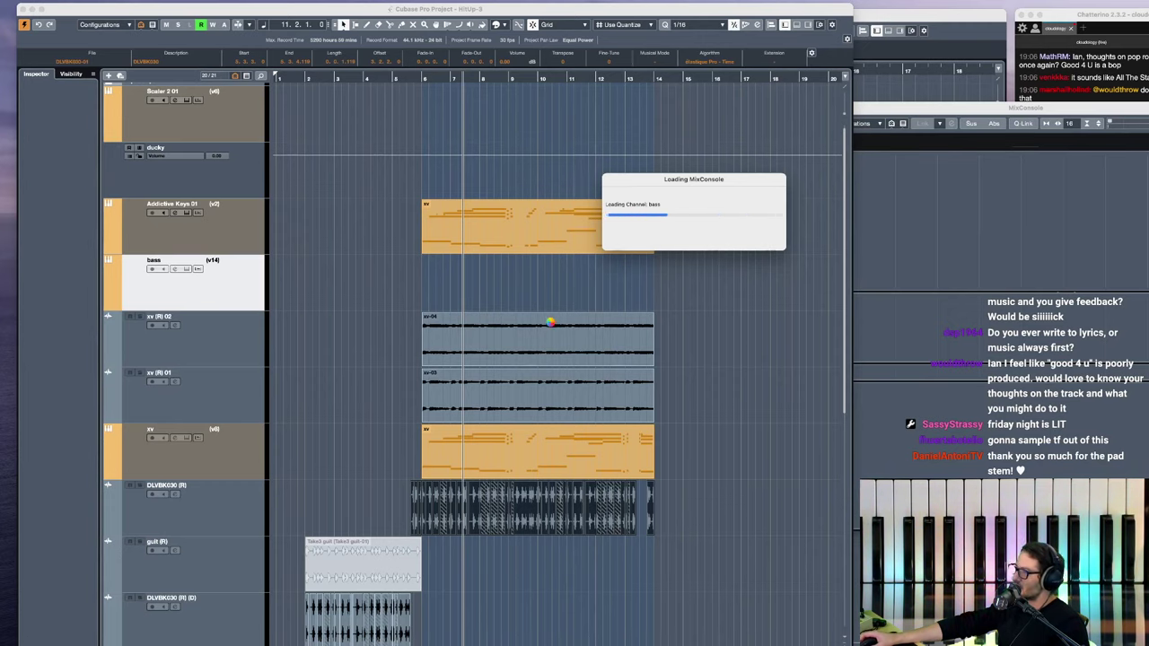
drag(1114, 16, 1148, 19)
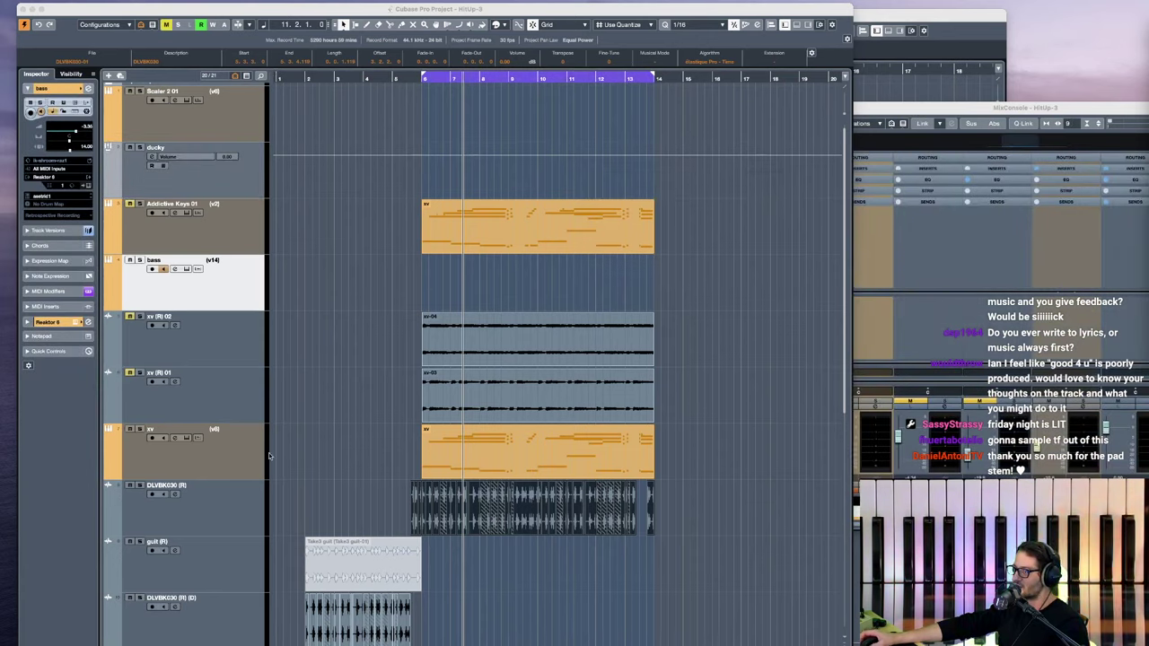
Step: Solo and play the DLVBK030 (R) drum track, and open its TorqueStereo and spiff inserts side by side above the zoomed-in slices
click(163, 516)
key(space)
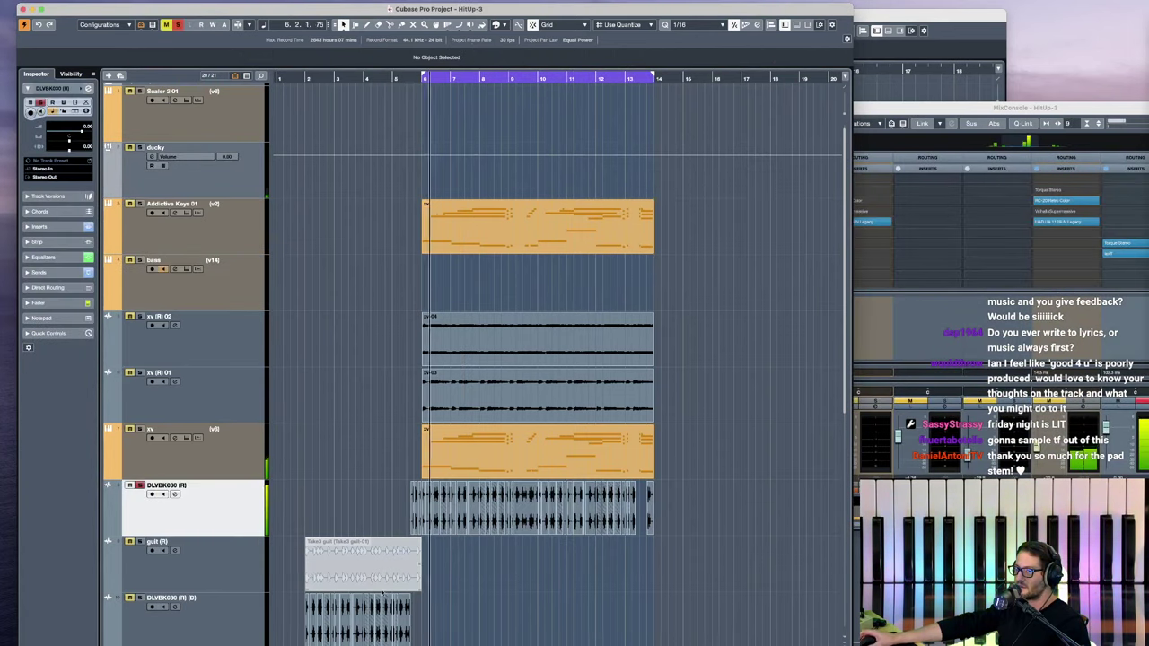
click(72, 227)
click(72, 230)
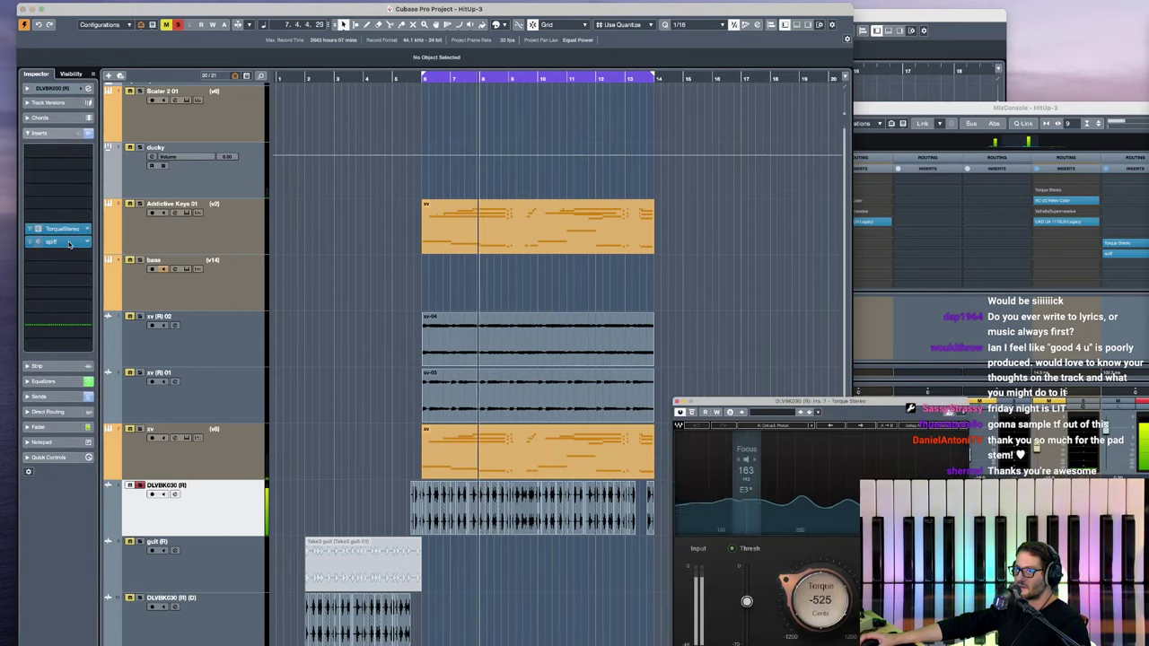
click(63, 241)
drag(740, 400, 351, 90)
drag(684, 119, 641, 141)
scroll(449, 500, up, 4)
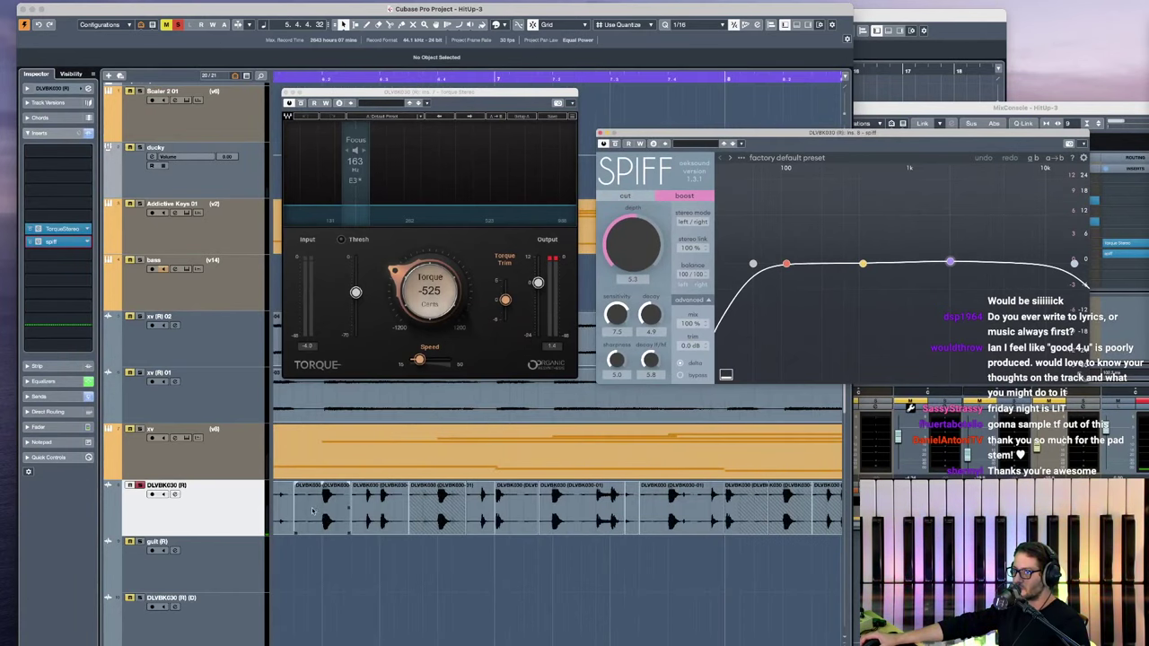
Step: Place a copy of a DLVBK030 slice after bar 14, extend it to about four bars of unsliced loop, and move it to bar 18
scroll(488, 527, down, 4)
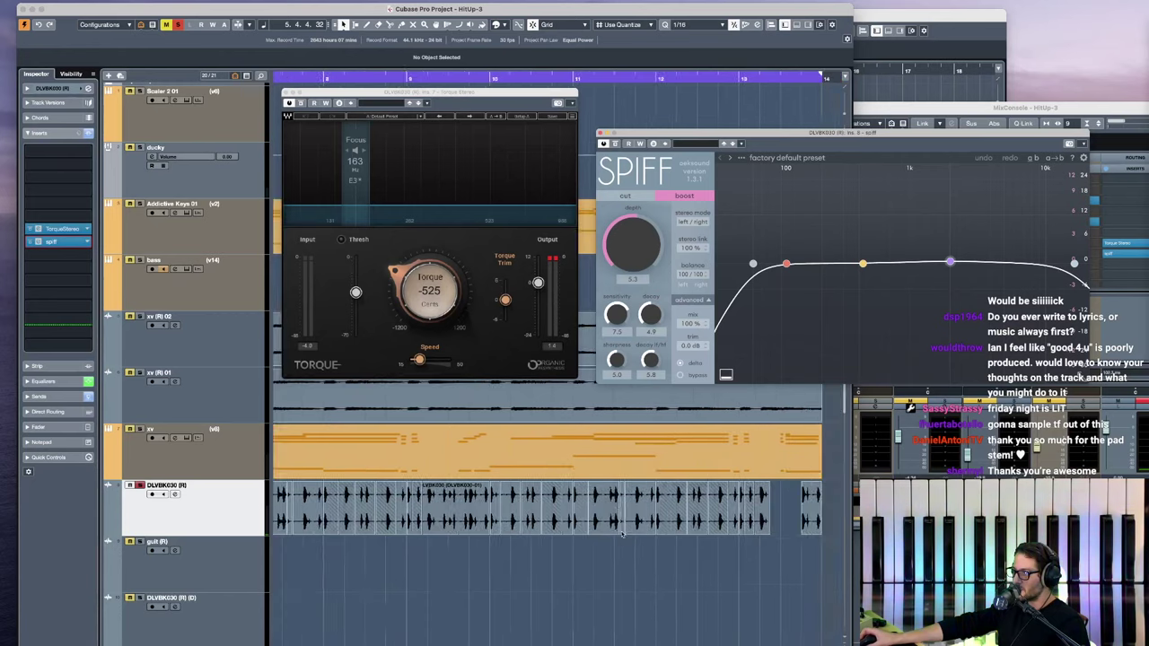
scroll(618, 530, right, 3)
drag(664, 508, 584, 530)
scroll(664, 528, right, 3)
key(g)
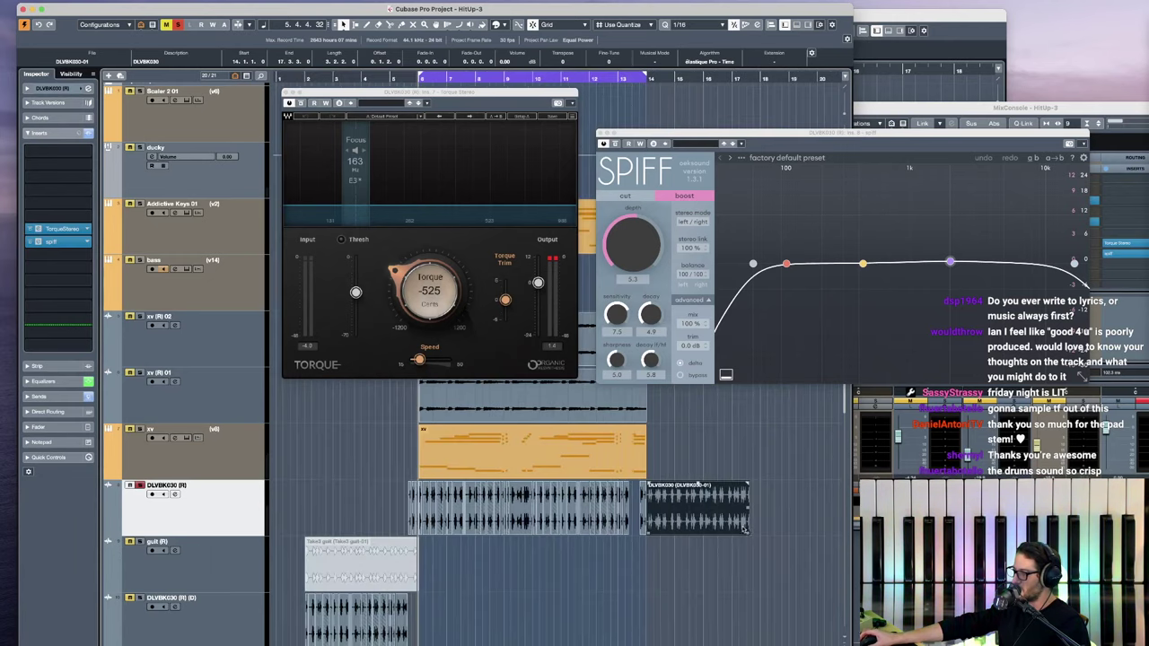
scroll(698, 502, right, 3)
drag(553, 531, 687, 531)
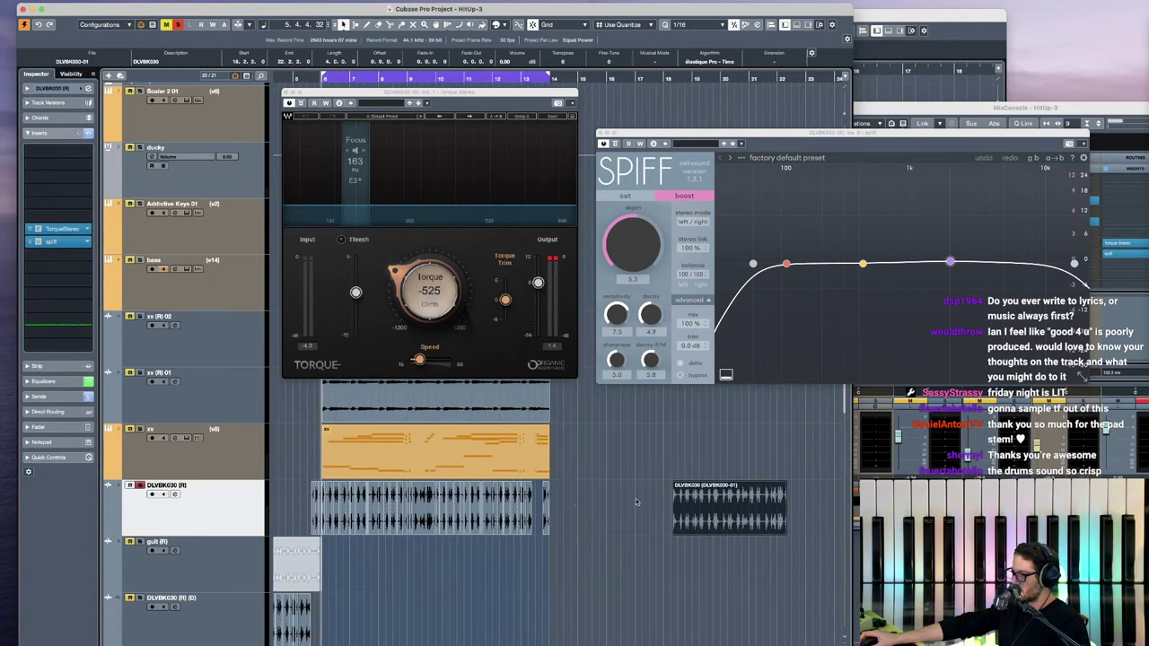
Step: Bypass all inserts on the DLVBK030 (R) track and play the unsliced loop from bar 18 without processing
click(89, 133)
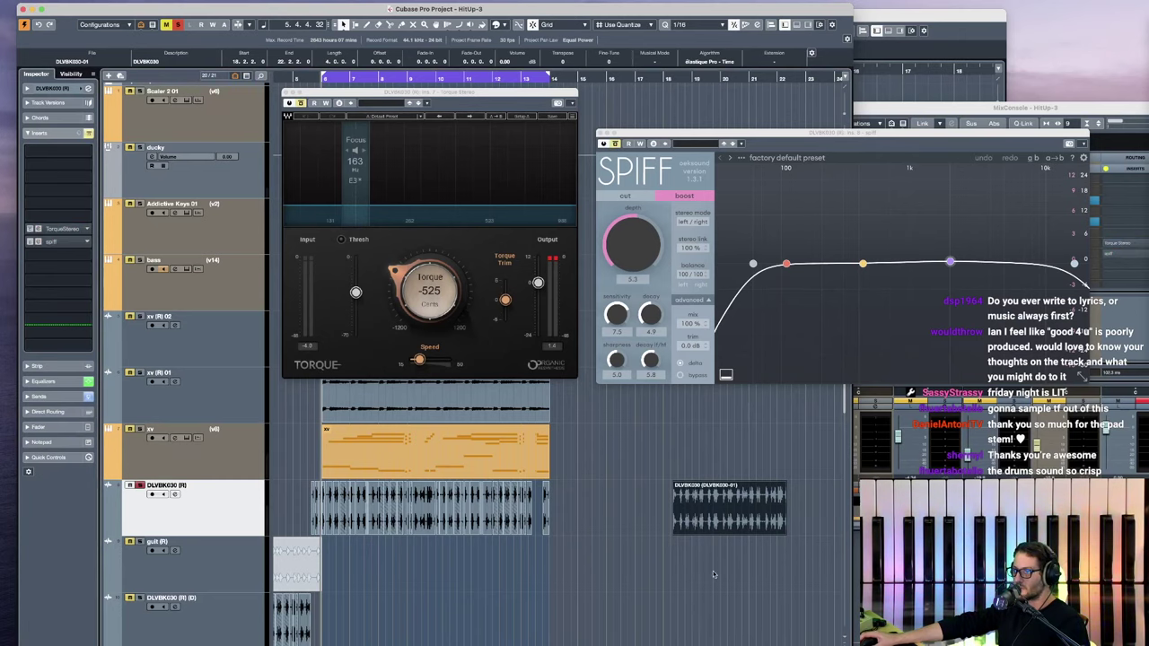
click(676, 467)
key(space)
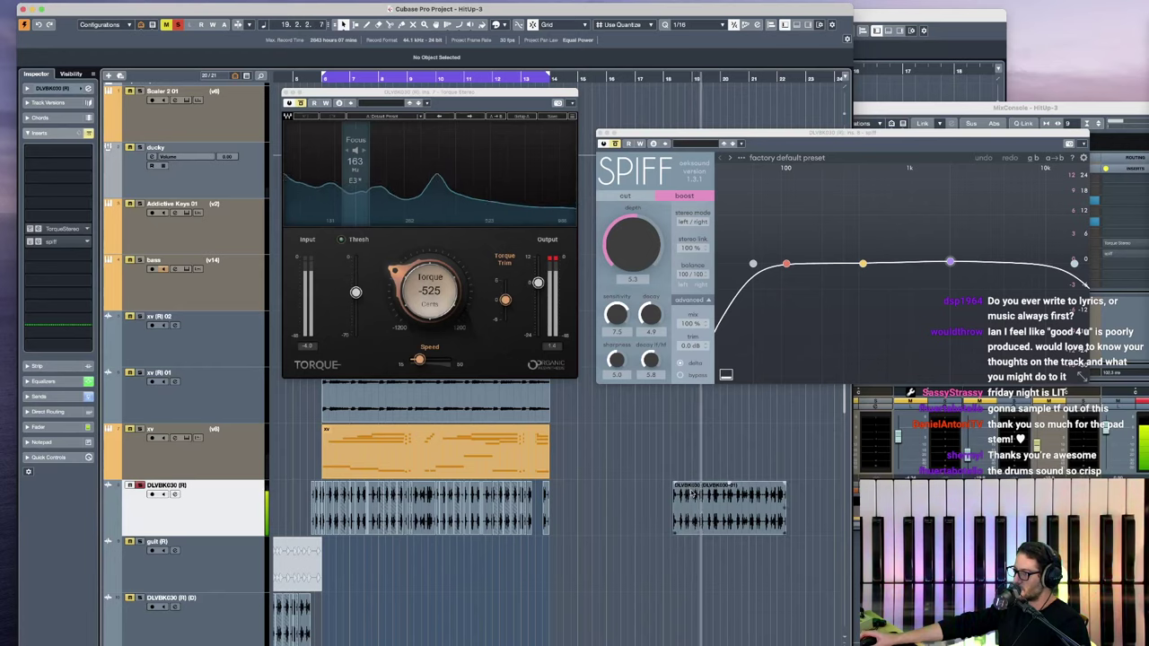
key(h)
scroll(689, 502, down, 2)
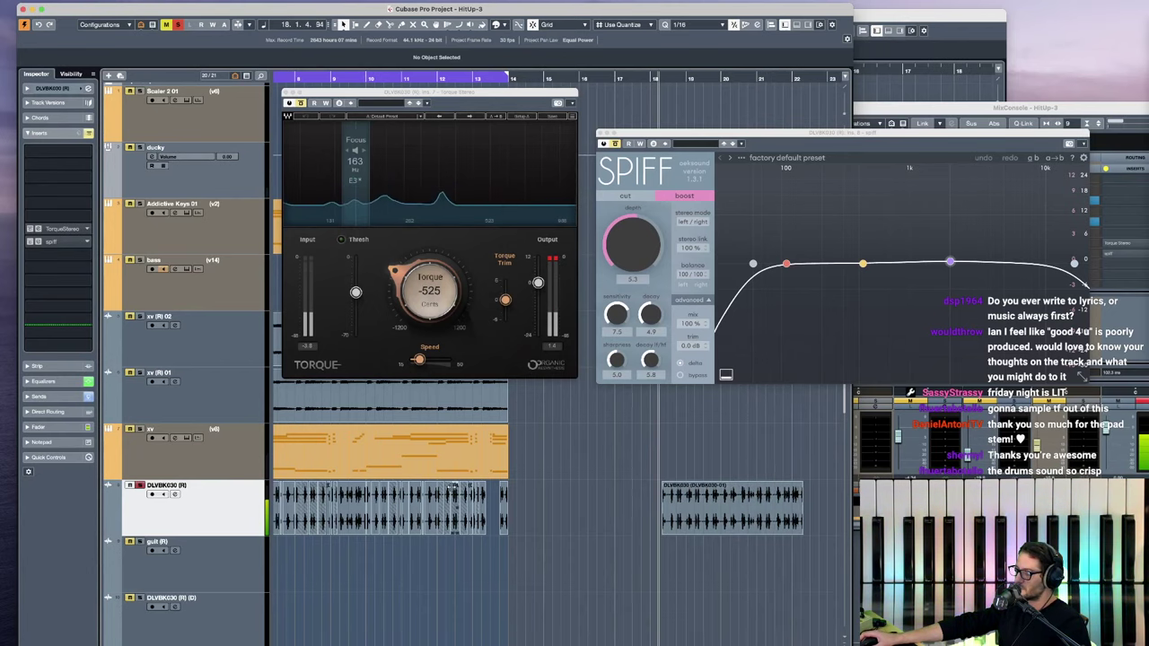
Step: Reactivate the TorqueStereo insert and open the DLVBK030 (R) channel settings below the plug-ins so the EQ curve can be seen
click(28, 231)
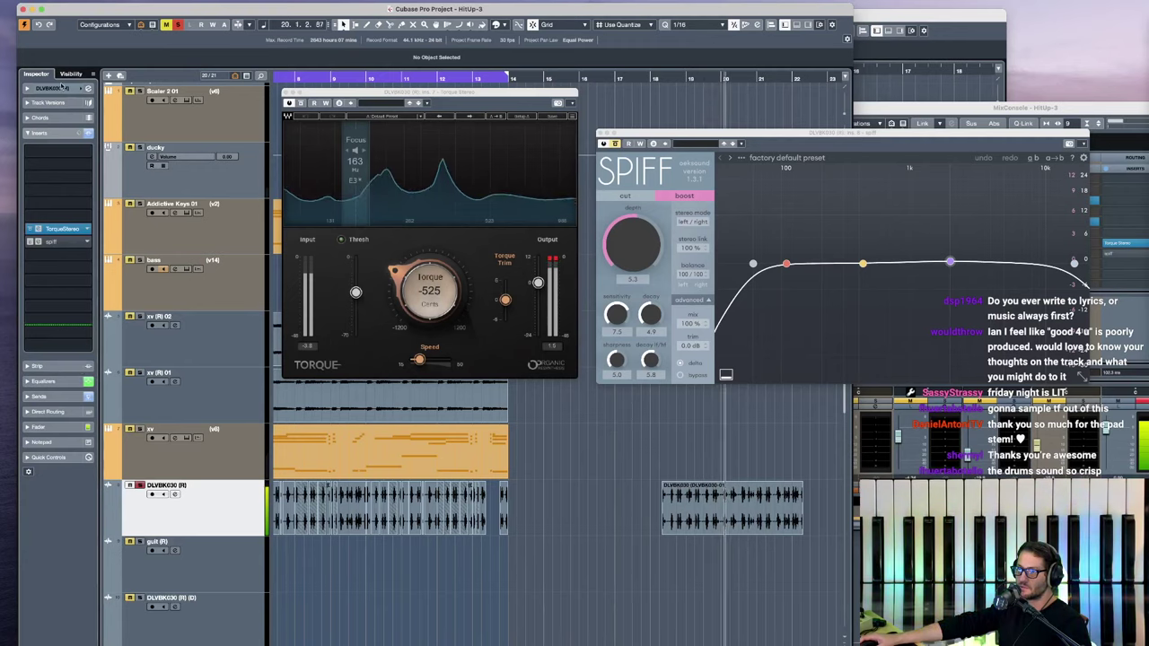
click(88, 91)
drag(811, 74, 751, 437)
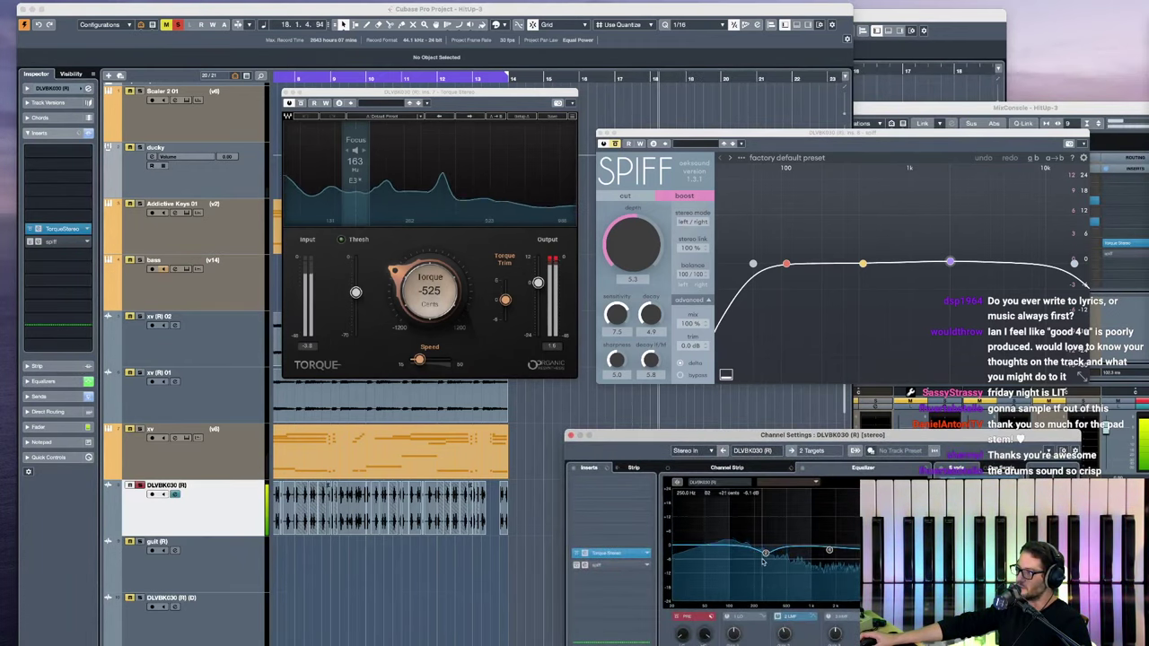
drag(733, 436, 774, 434)
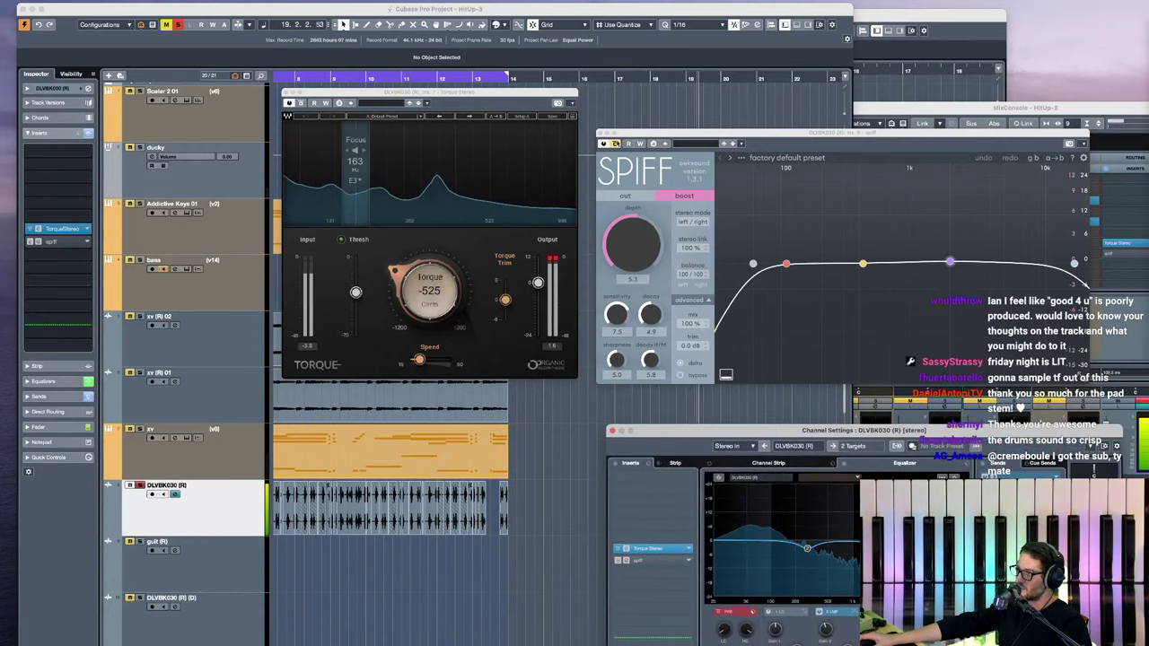
Step: Reactivate the spiff insert while the loop plays, and close the spiff and channel settings windows
click(615, 143)
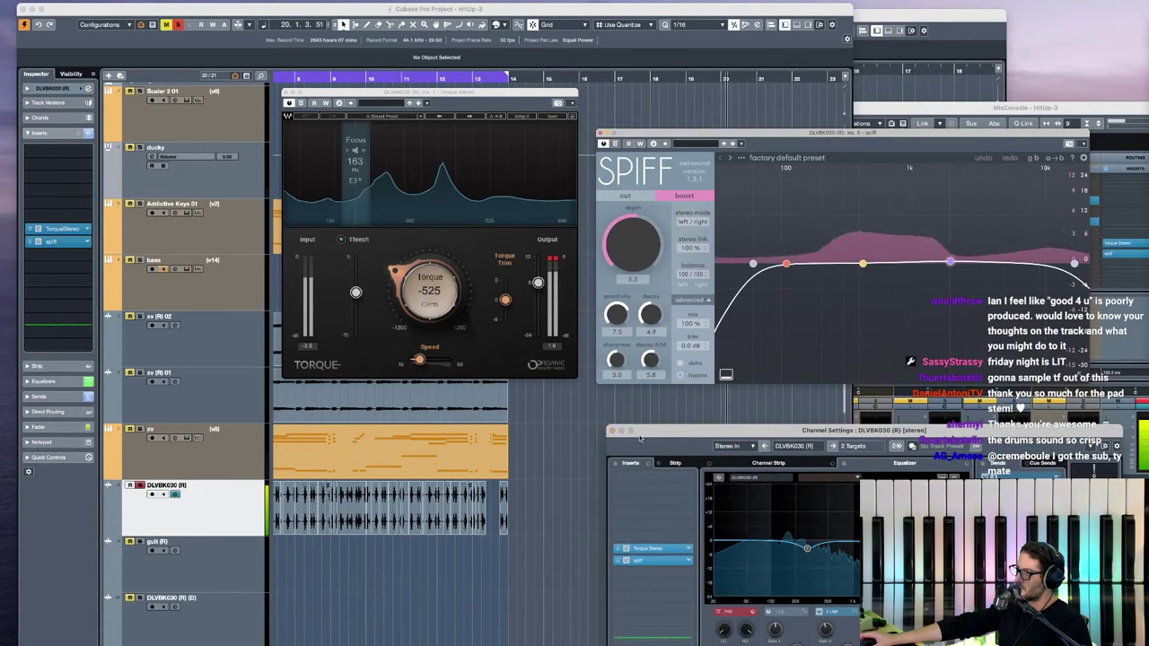
scroll(526, 501, down, 2)
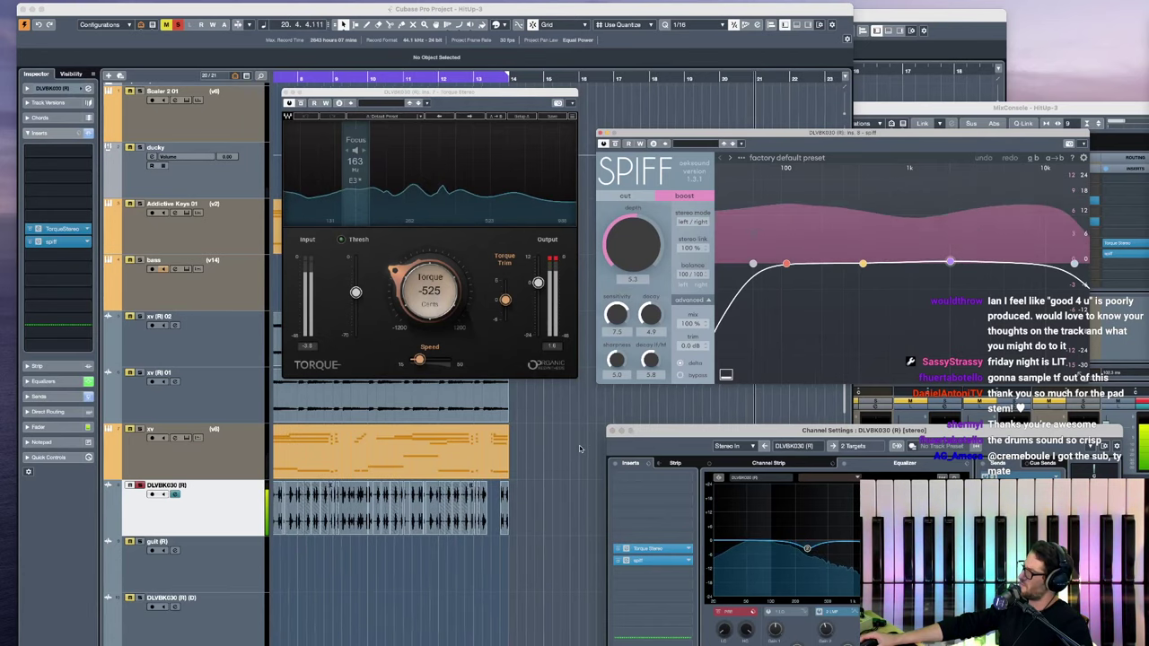
scroll(526, 501, up, 2)
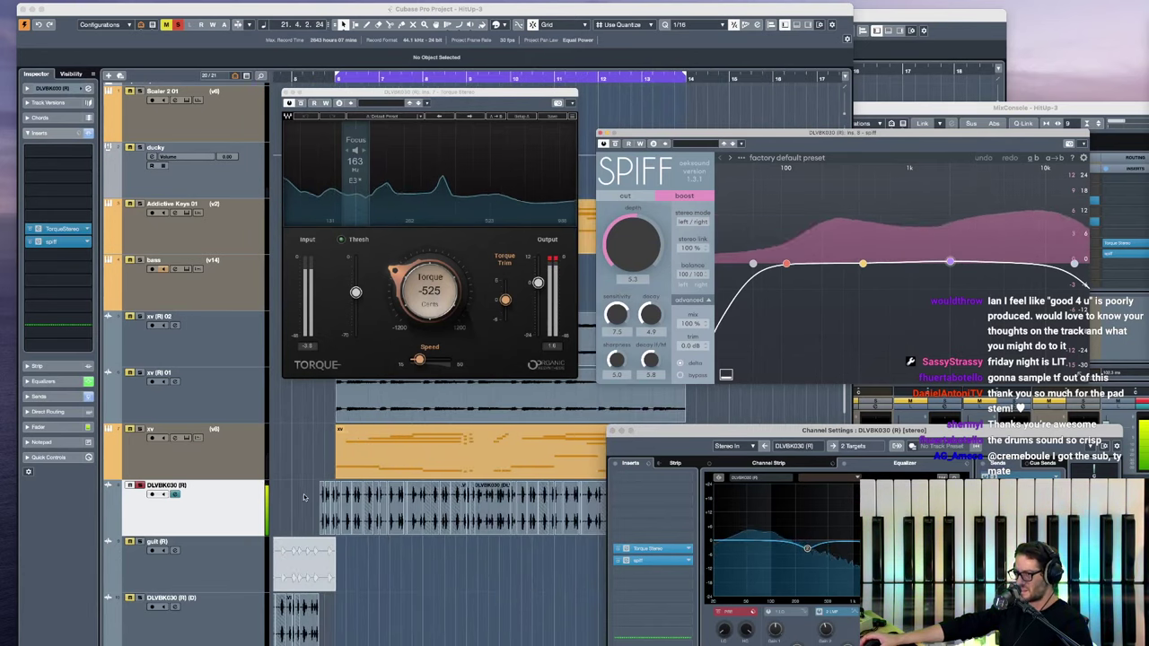
click(682, 130)
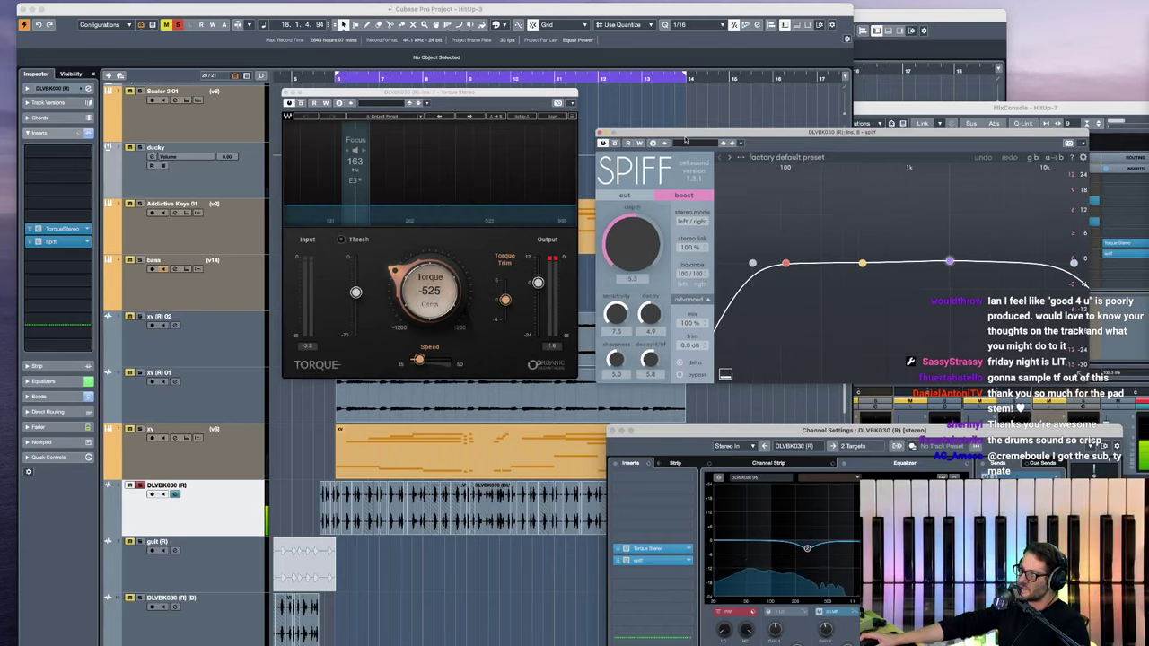
key(super+w)
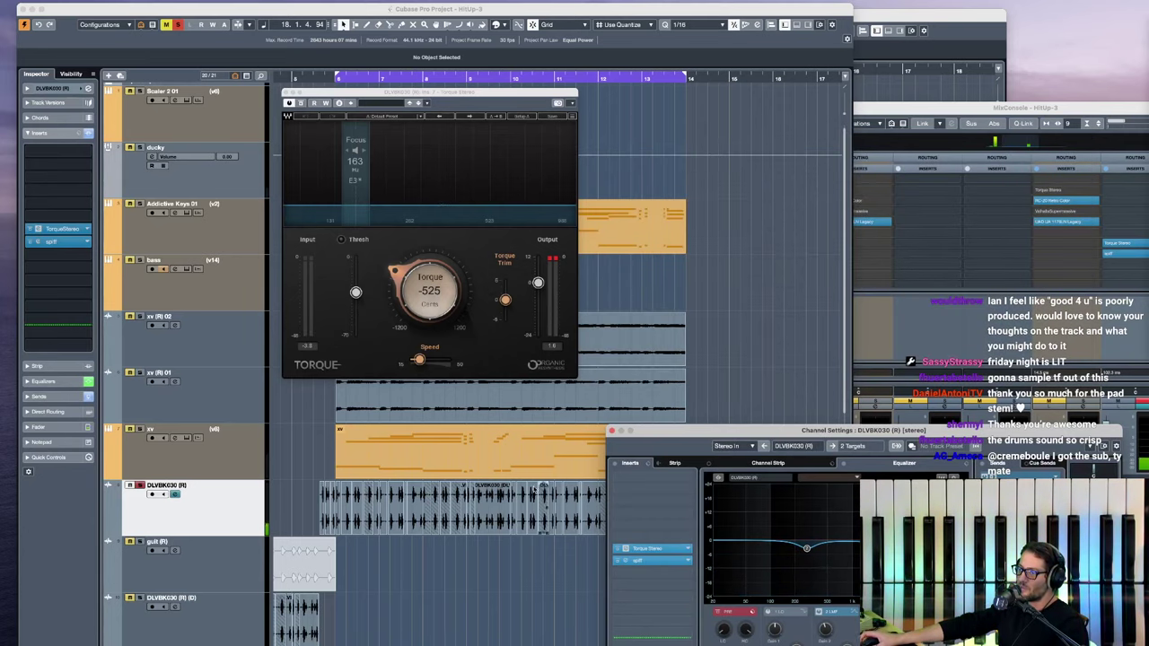
key(super+w)
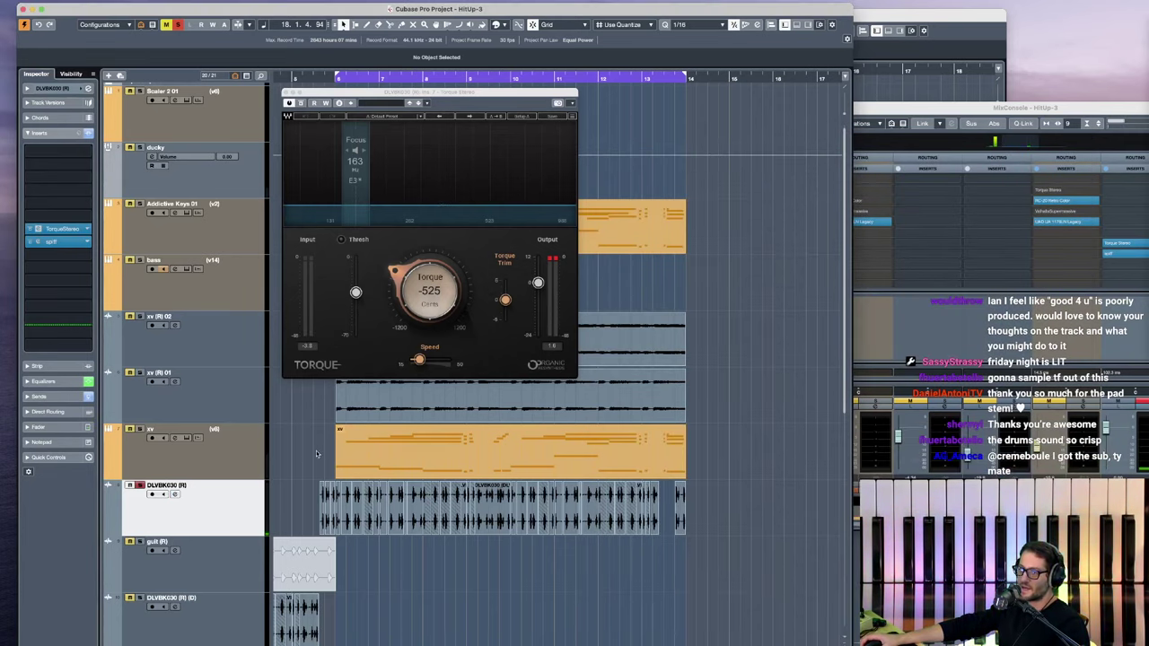
Step: Unsolo the drum track, play it with the chords from bar 6, and close the TorqueStereo window with the arrangement zoomed out
scroll(314, 510, up, 3)
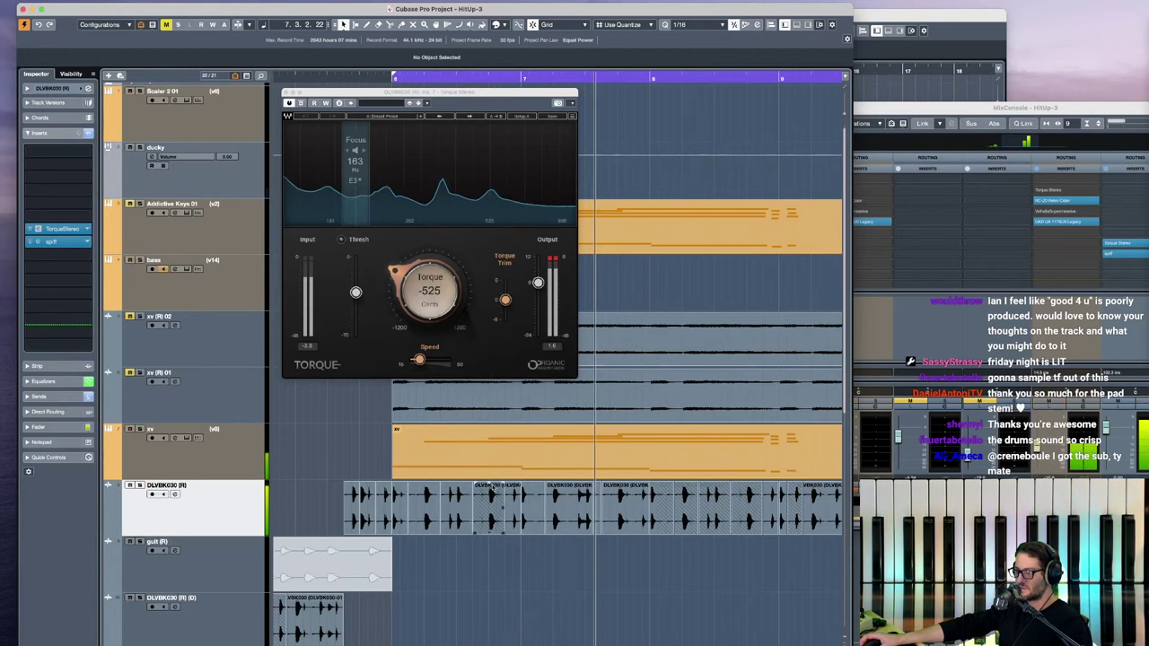
click(333, 459)
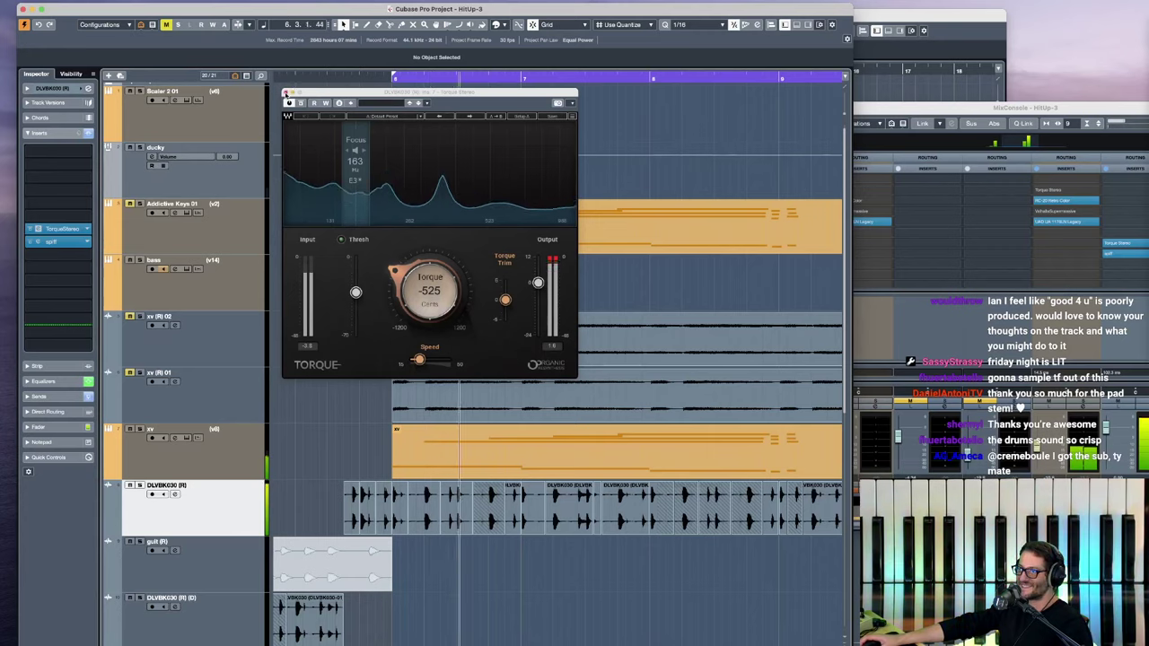
click(286, 91)
key(g)
key(g)
key(g)
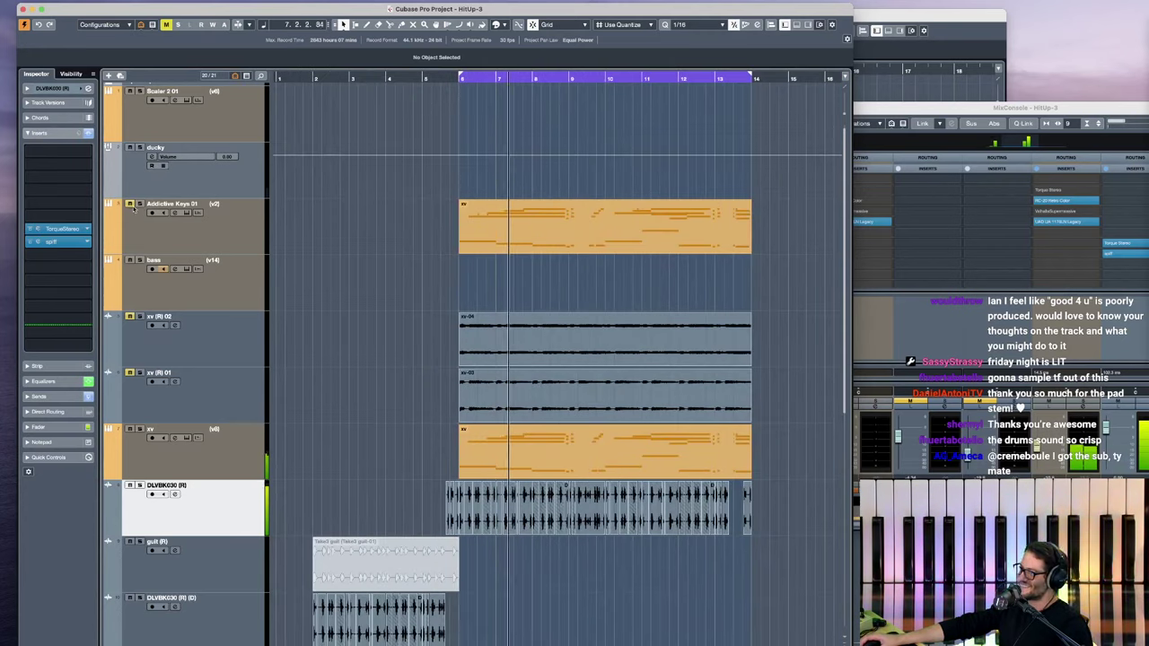
Step: Audition the chord layers by toggling Addictive Keys 01, muting xv, and unmuting xv (R) 02 and xv (R) 01 over the drums
click(130, 206)
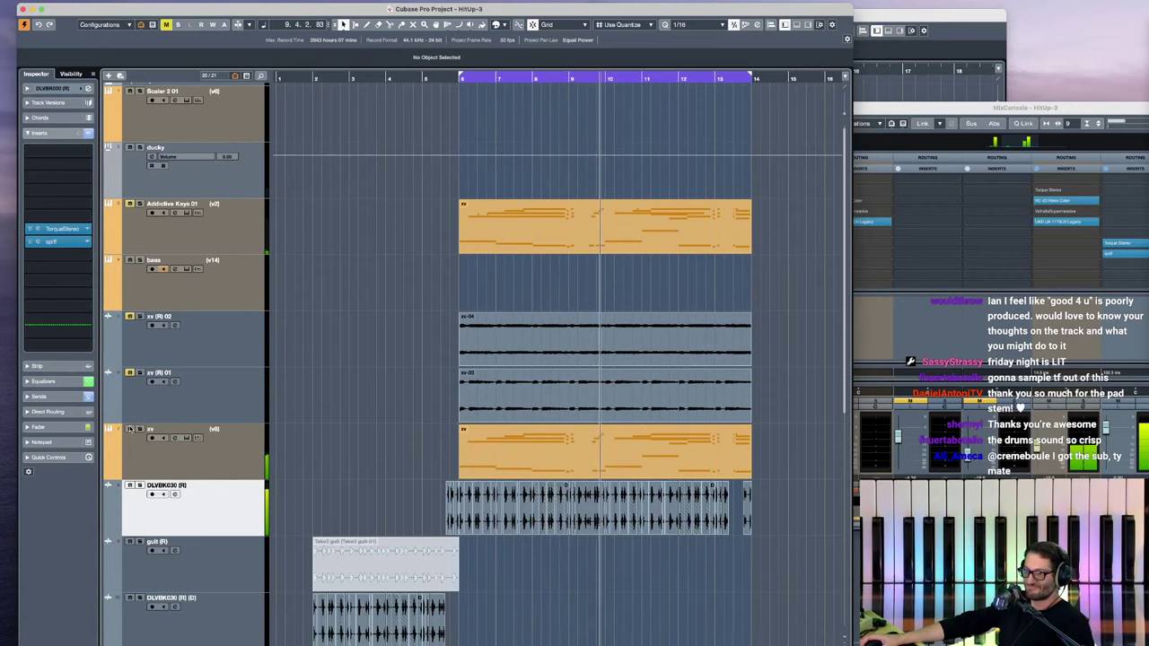
click(130, 373)
click(130, 317)
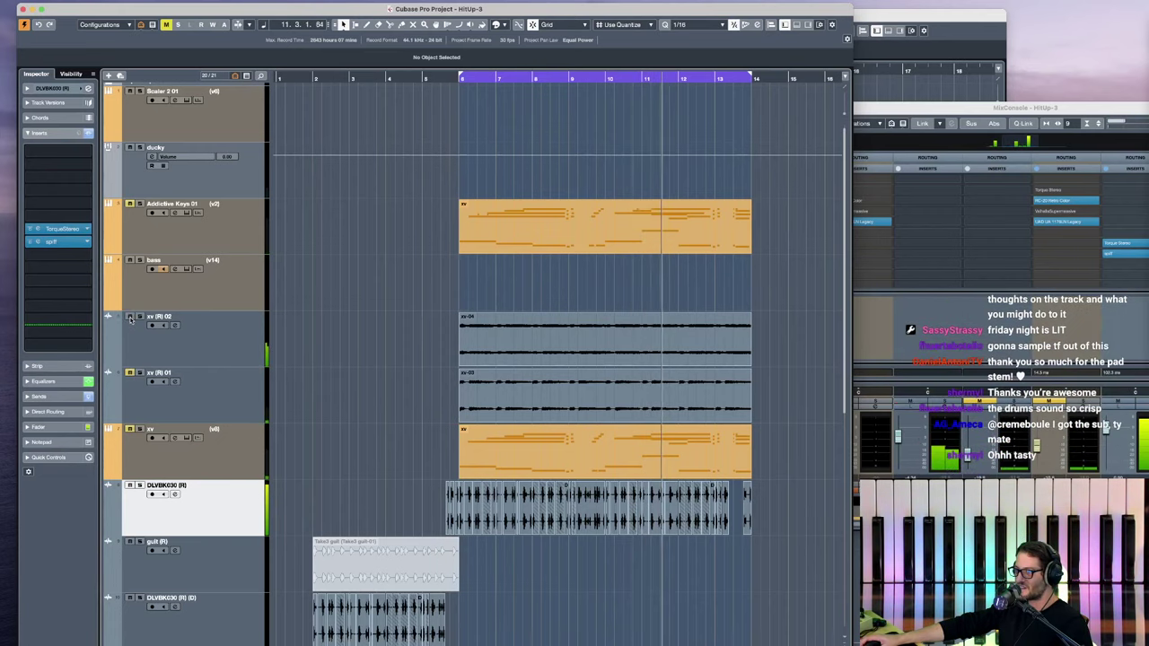
key(space)
key(space)
scroll(422, 406, down, 5)
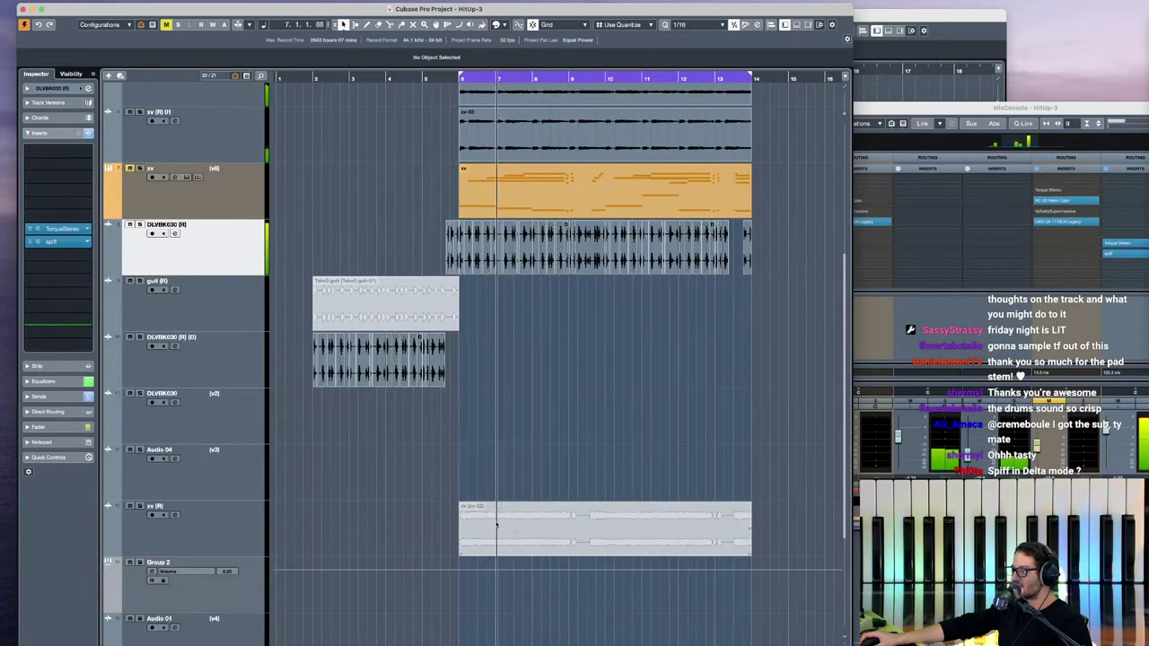
Step: Unmute the xv-02 clip on the xv (R) track, mute xv (R) 01 and xv (R) 02, and replay the section from bar 6
click(520, 530)
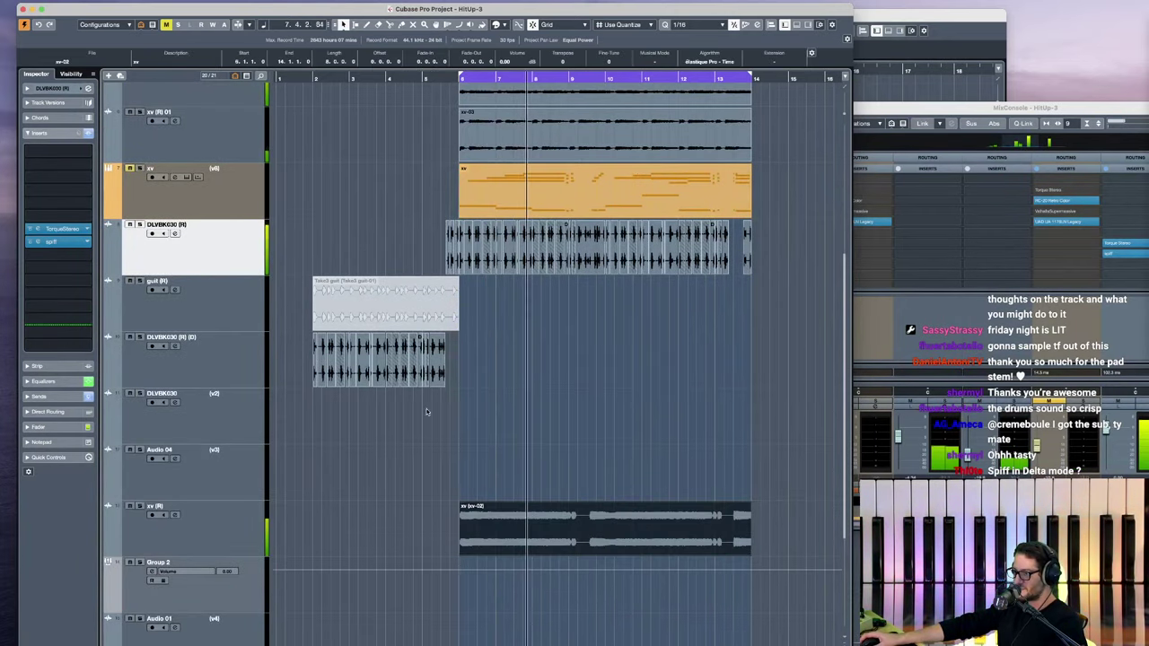
key(space)
scroll(373, 218, up, 1)
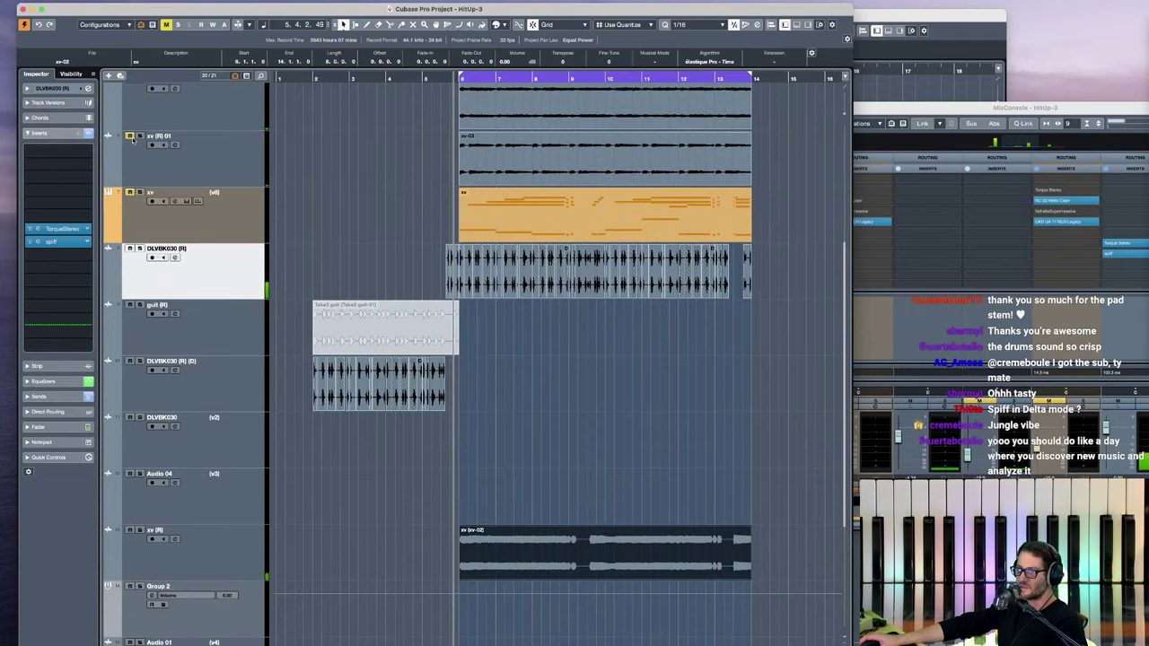
scroll(132, 139, up, 1)
scroll(377, 296, up, 5)
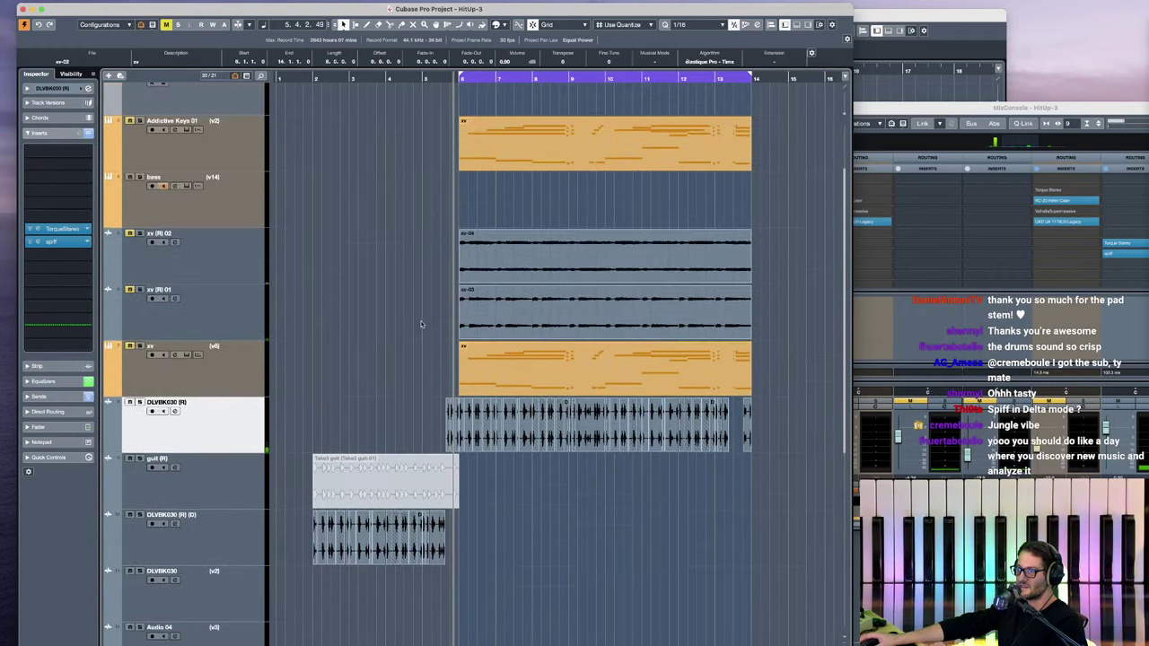
scroll(503, 404, down, 10)
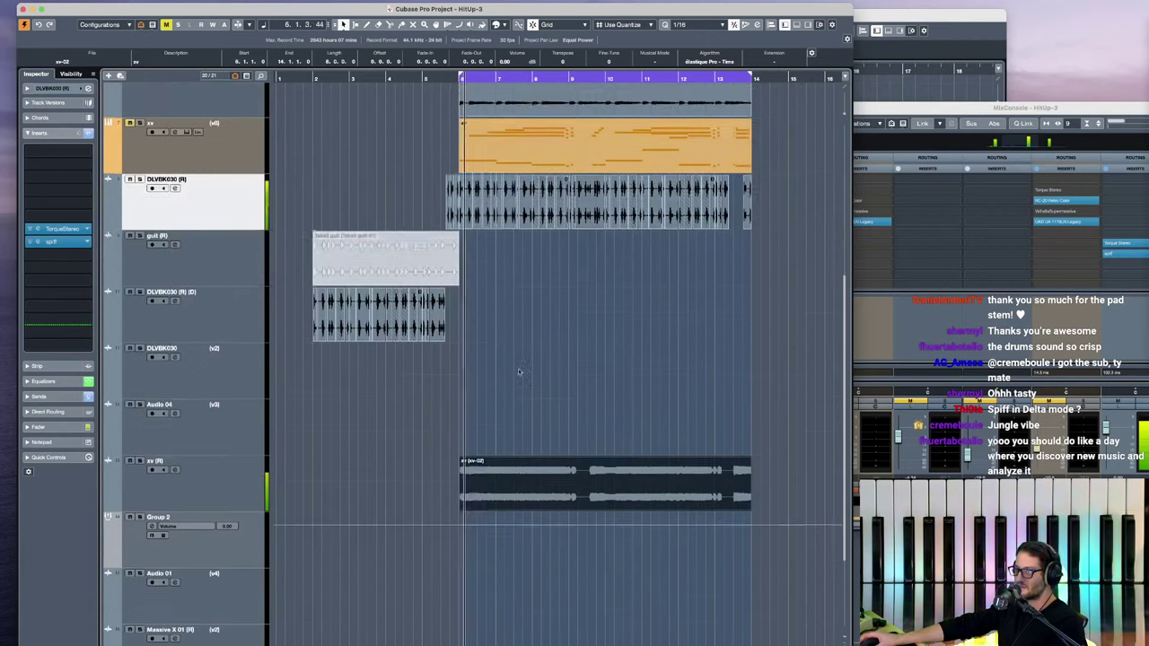
scroll(564, 480, down, 4)
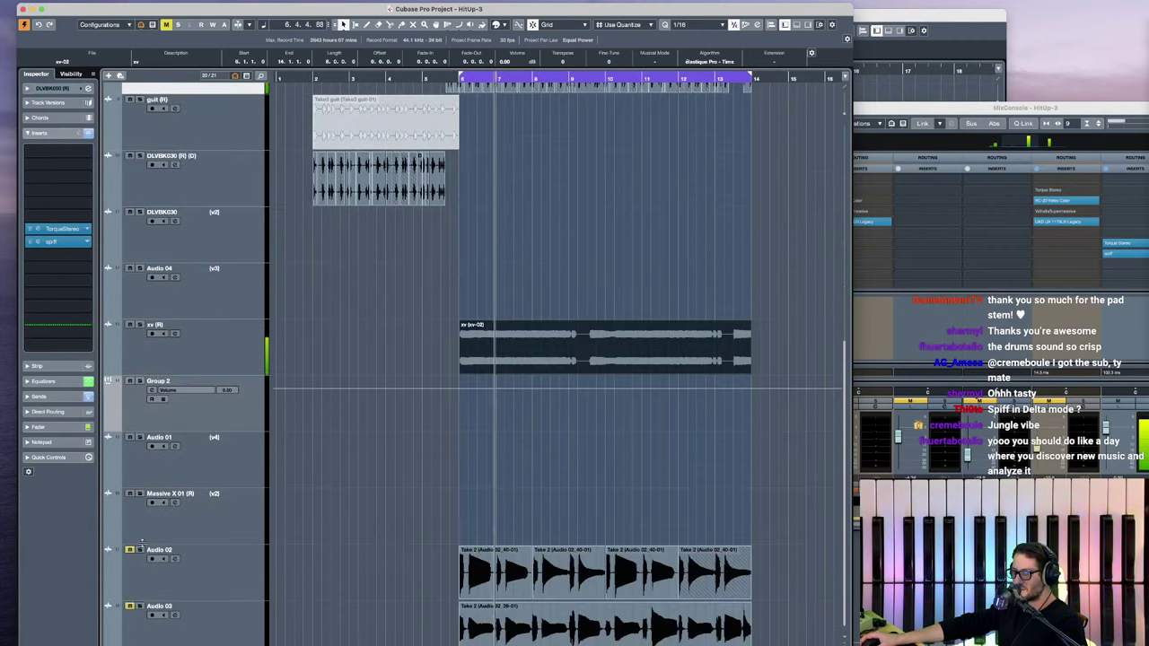
Step: Mute the xv-02 clip and briefly unmute the Audio 02 and Audio 03 tracks to audition them with the drums
click(509, 348)
key(shift+m)
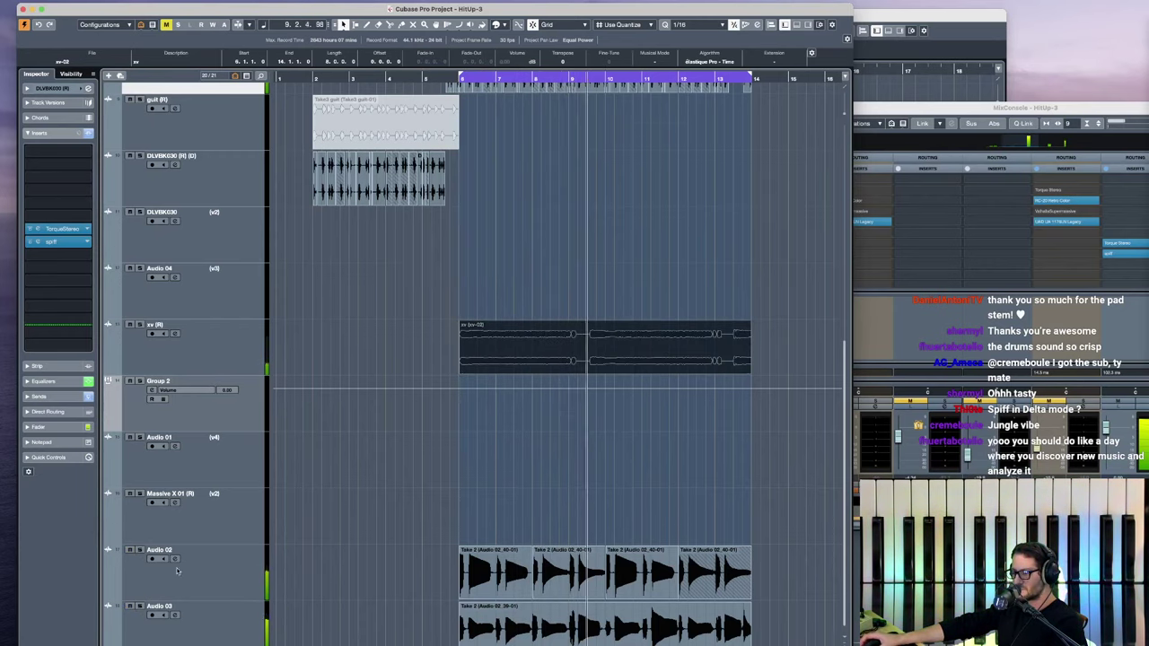
click(246, 597)
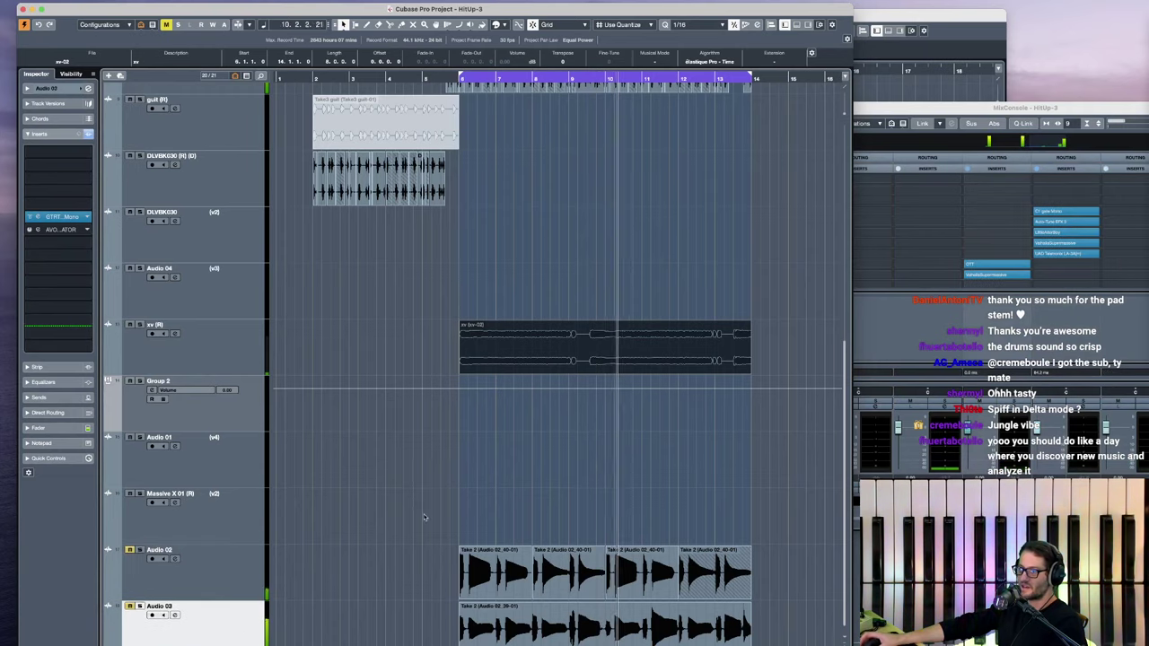
Step: Unmute the Take3 guit clip on the guit (R) track and start playback from bar 2
scroll(569, 378, up, 4)
scroll(569, 379, up, 3)
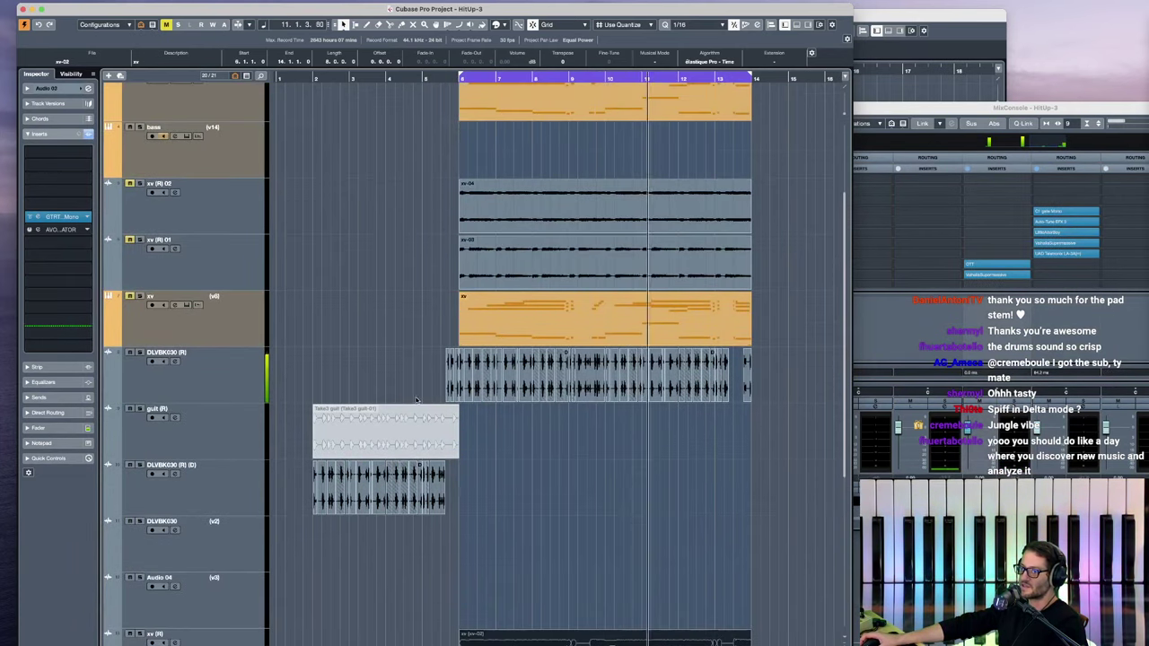
click(335, 423)
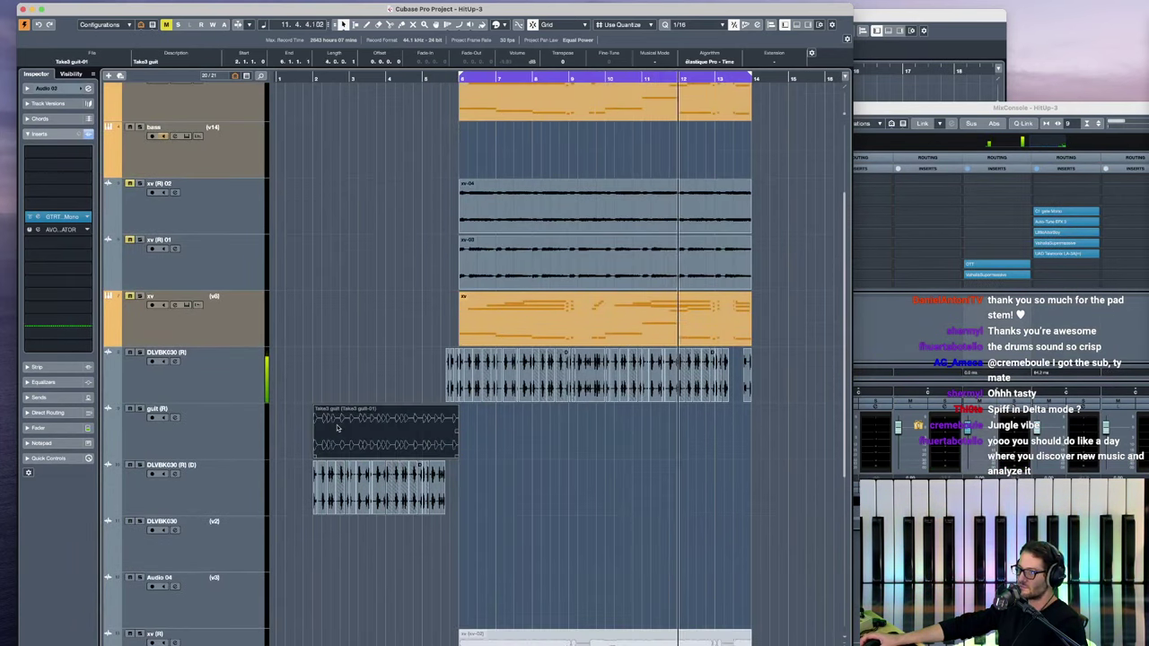
click(304, 435)
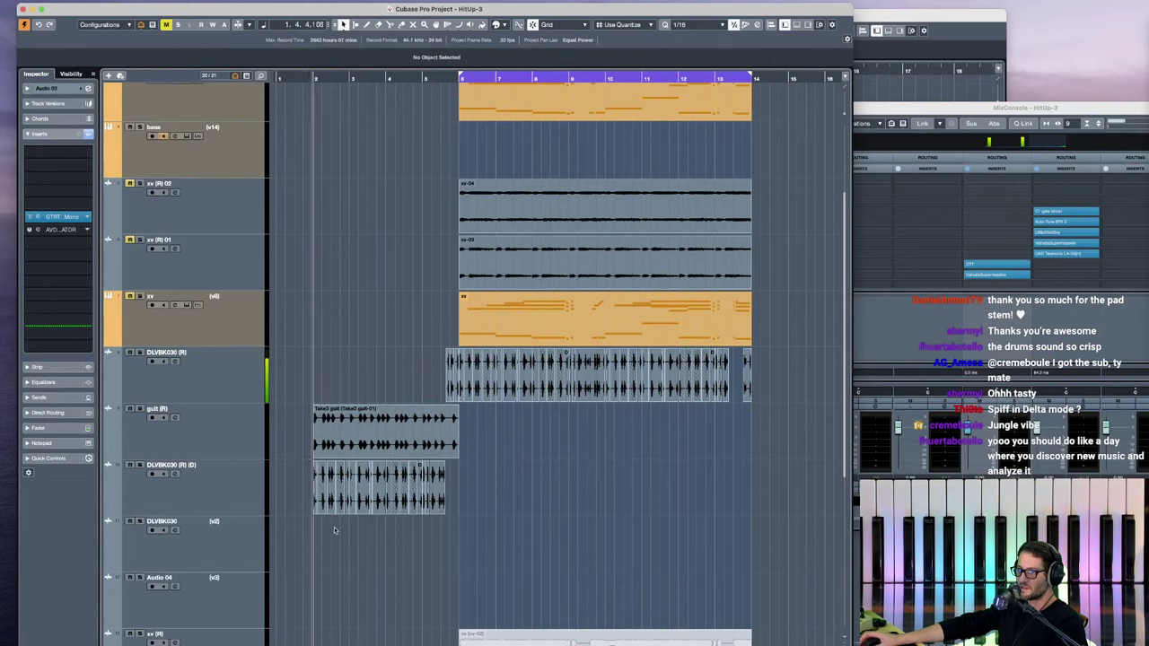
Step: Solo the DLVBK030 (R) (D) track and open its Ghz Lossy 3 insert, placing the plug-in window over the arrangement
click(220, 446)
click(228, 501)
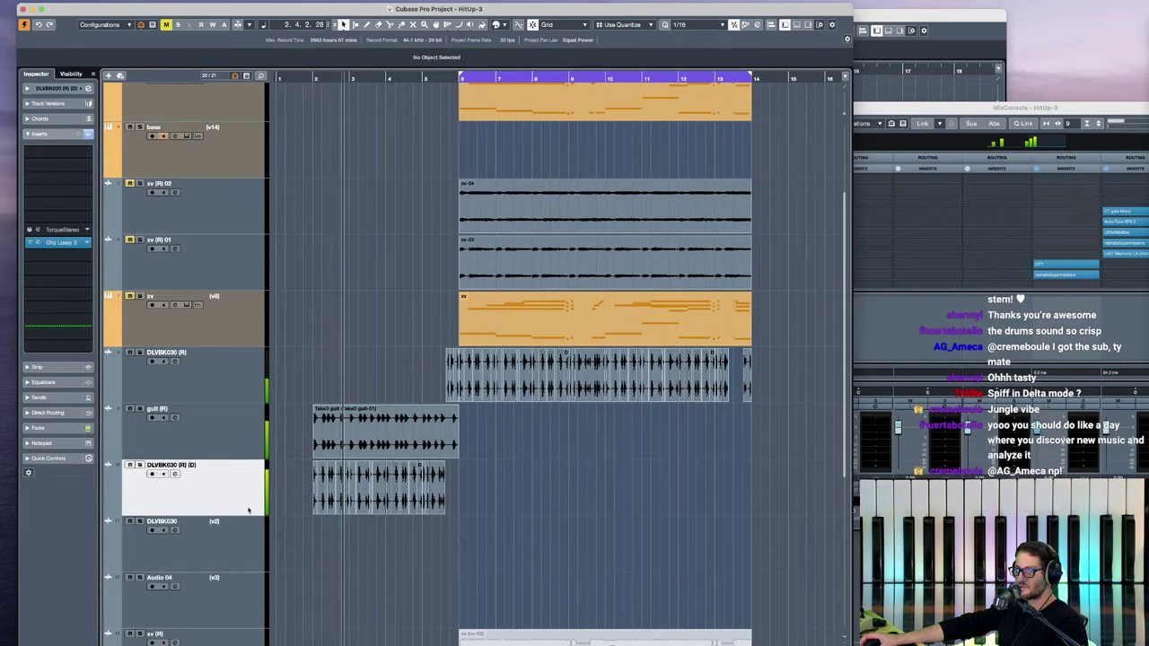
key(s)
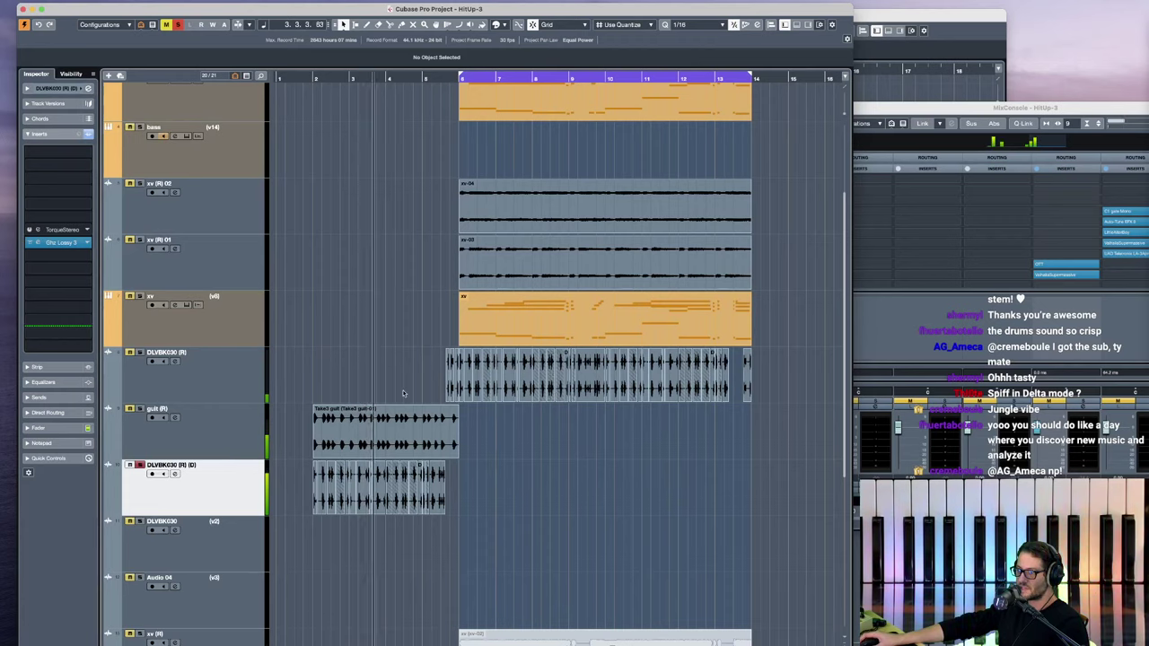
click(54, 242)
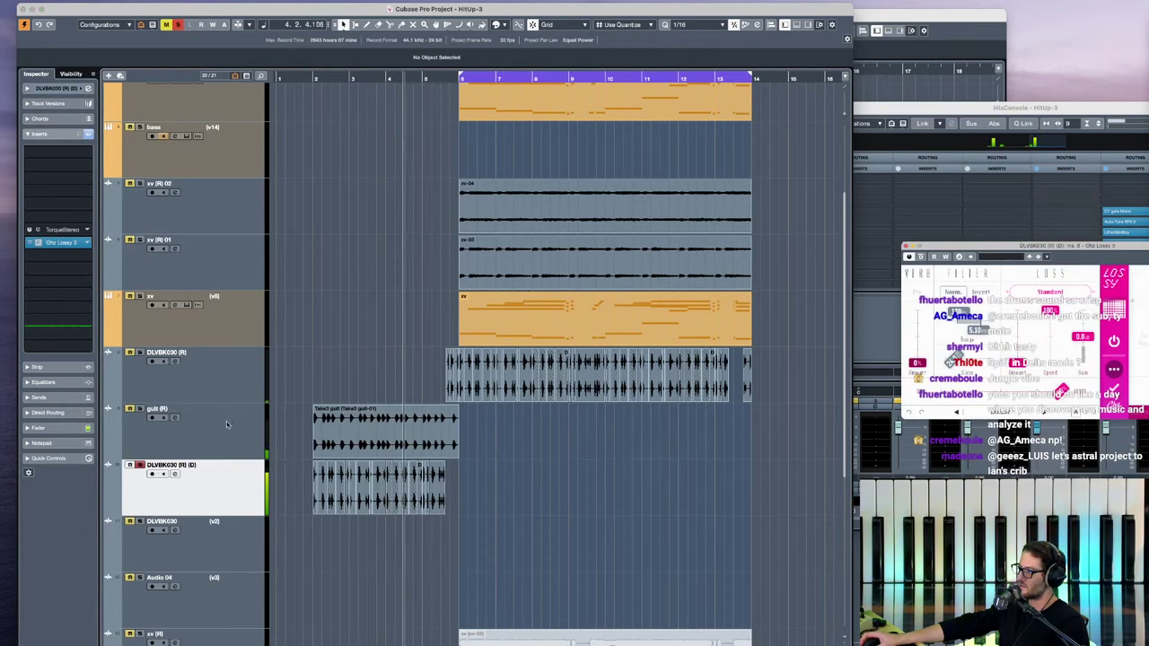
drag(987, 245, 720, 172)
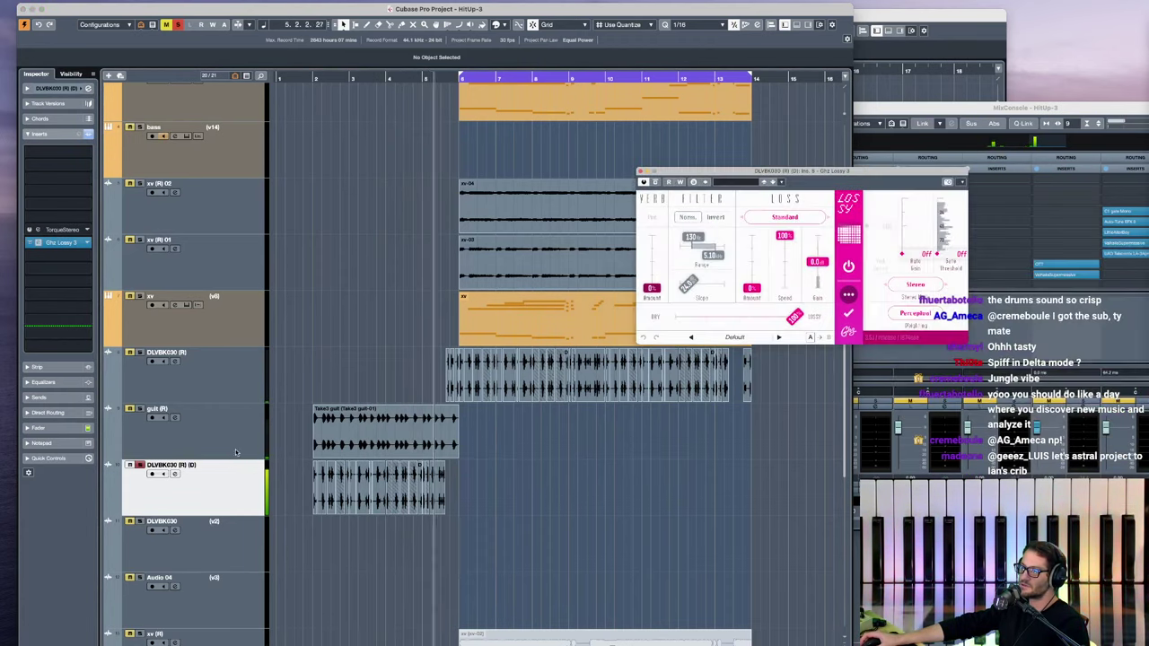
Step: Unsolo the drums and audition other versions of the bass track during playback, including v13 and v7, before returning it to v14
click(304, 456)
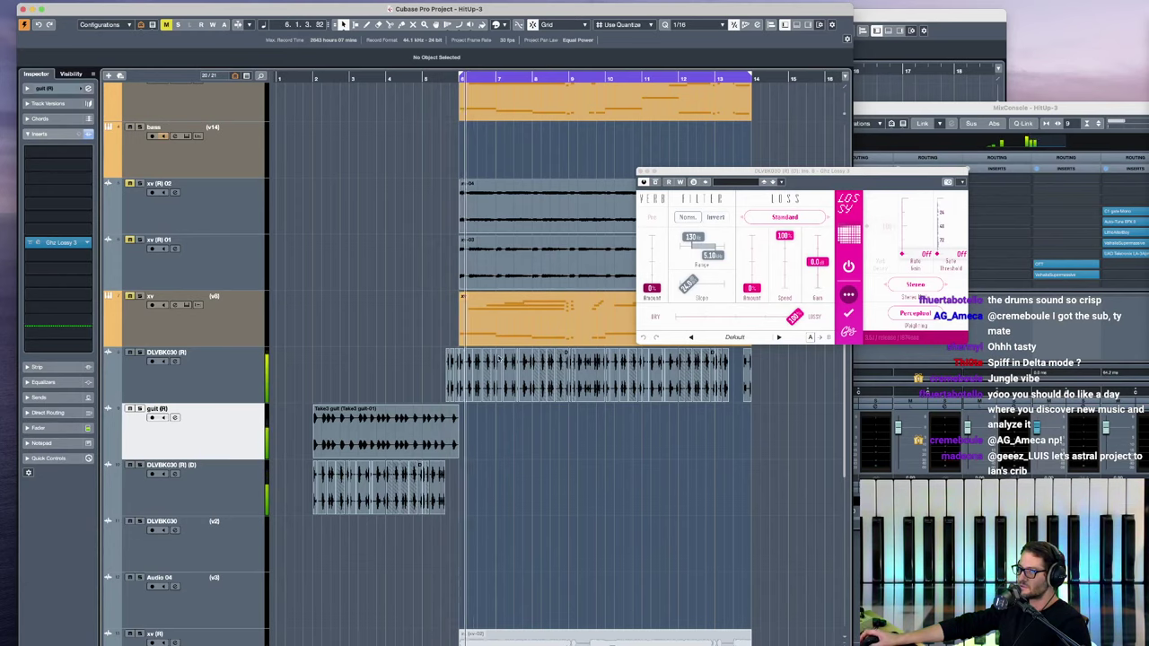
scroll(215, 323, up, 5)
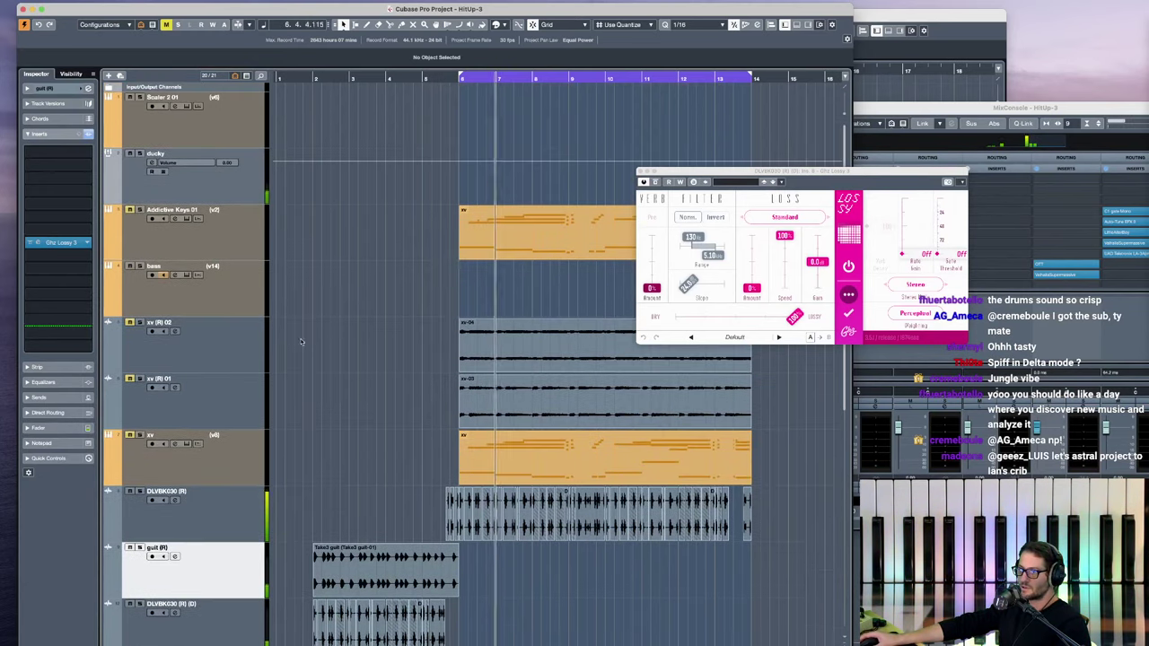
click(220, 301)
key(shift+KP_Multiply)
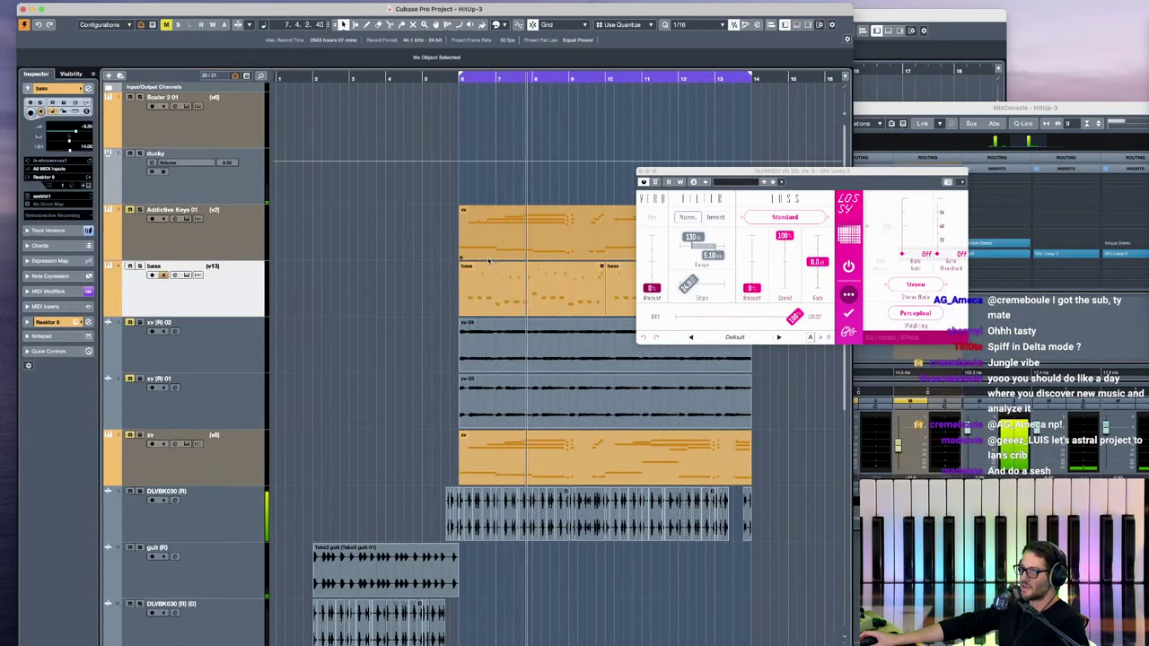
key(KP_Multiply)
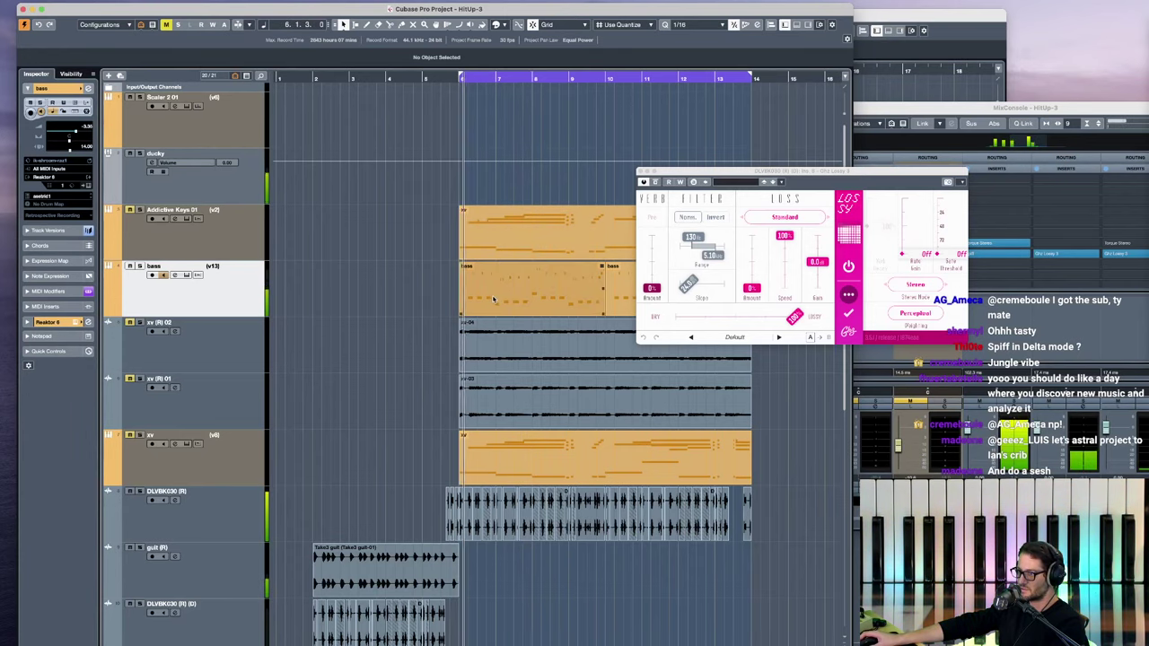
key(KP_Multiply)
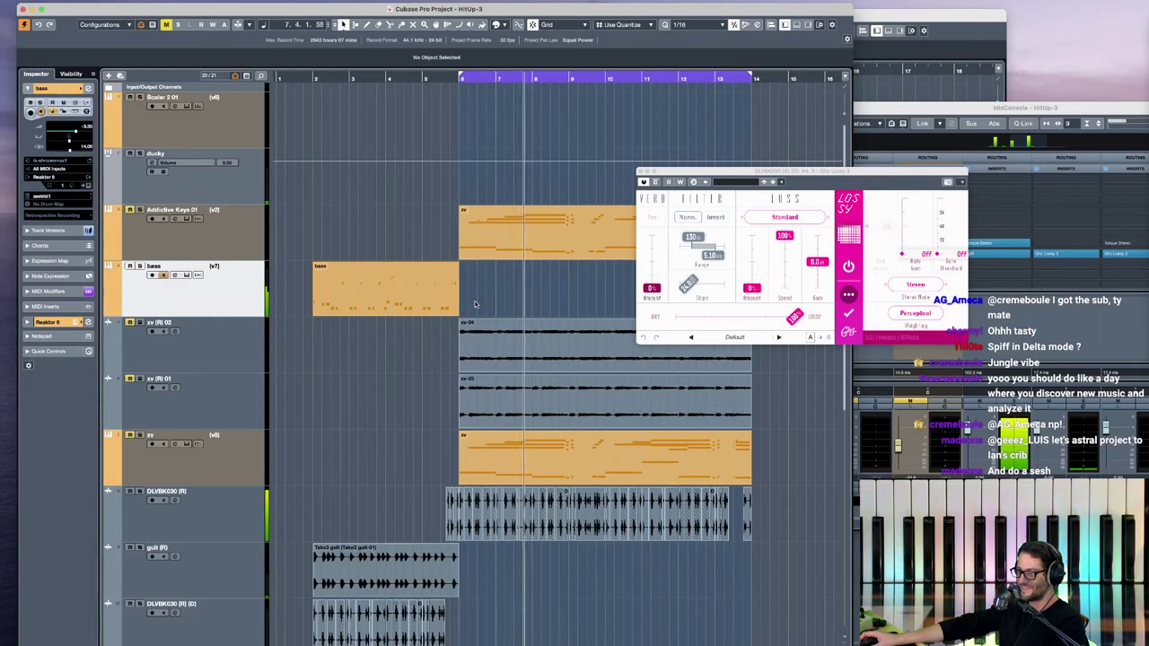
key(KP_Multiply)
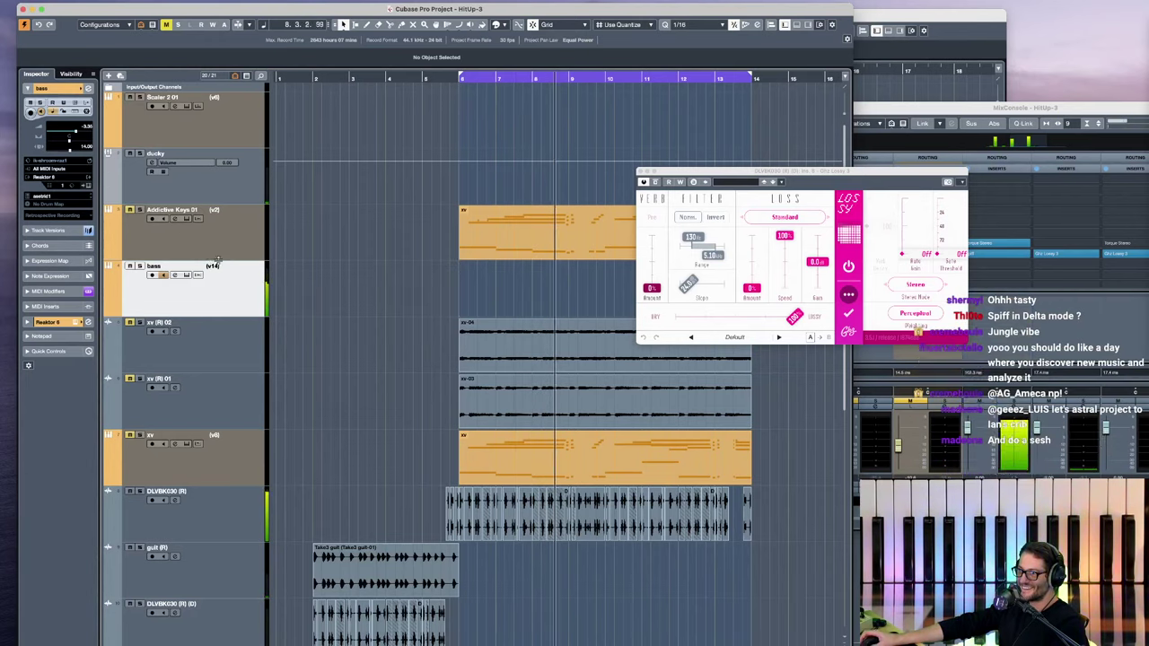
Step: Play the section with the Addictive Keys 01 track on v1, return that track to v2, and reselect the bass track
key(space)
click(135, 231)
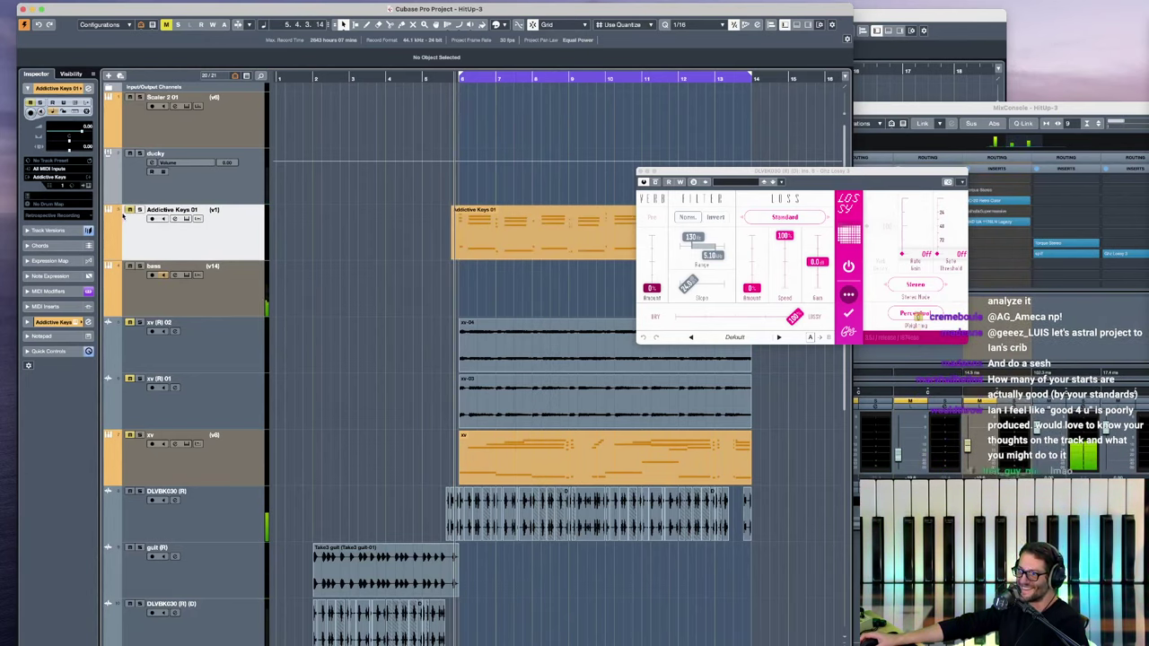
key(space)
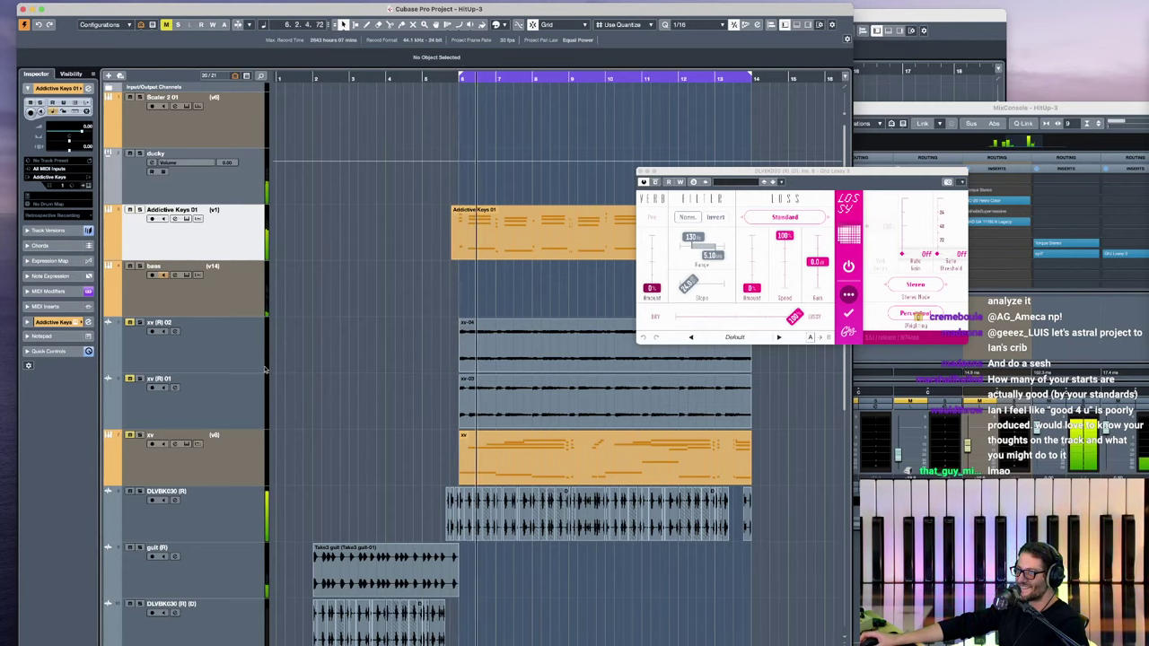
key(ctrl+shift+Down)
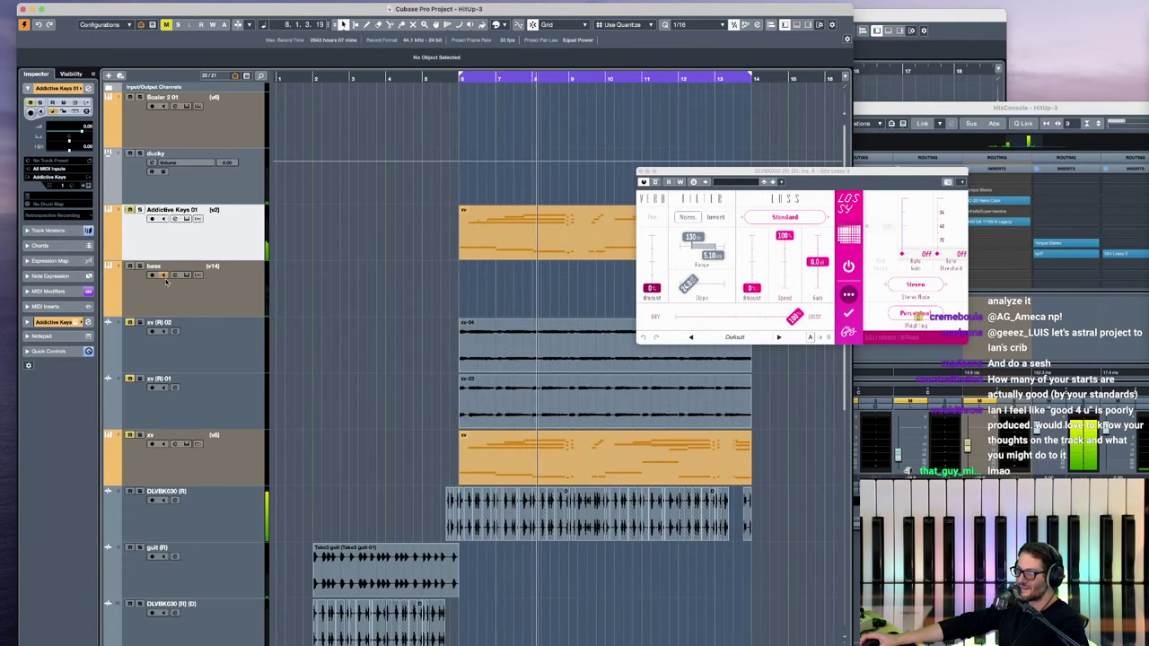
key(Down)
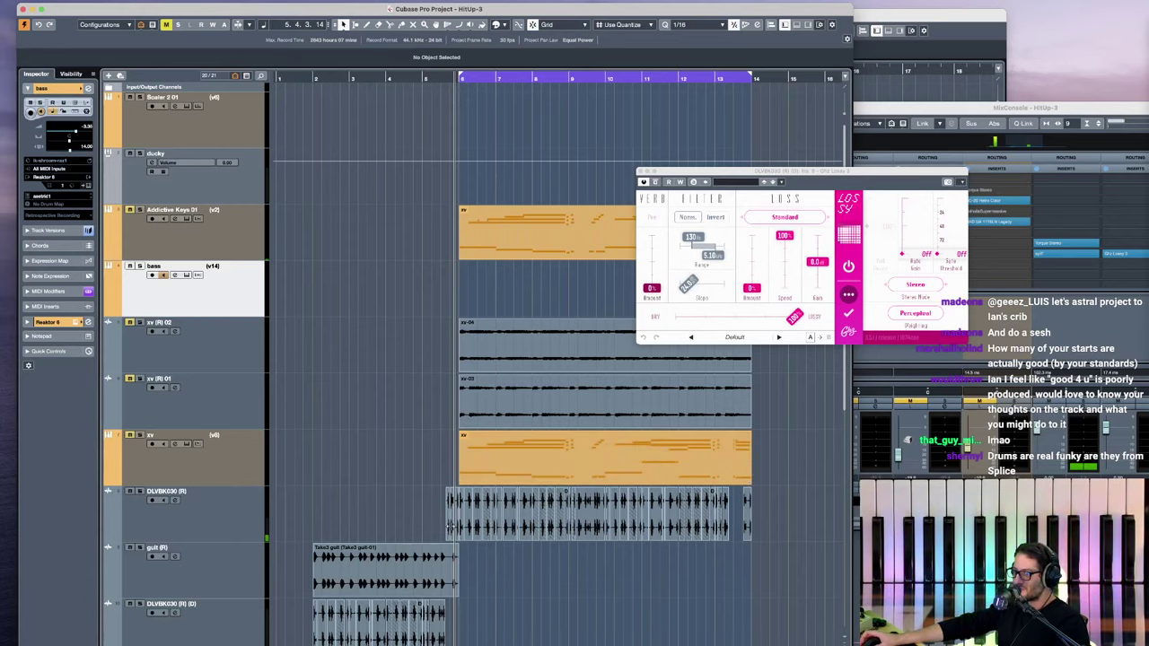
Step: Zoom in on the start of bar 6 and select the DLVBK030 (R) drum slice there, opening its description field
key(h)
key(h)
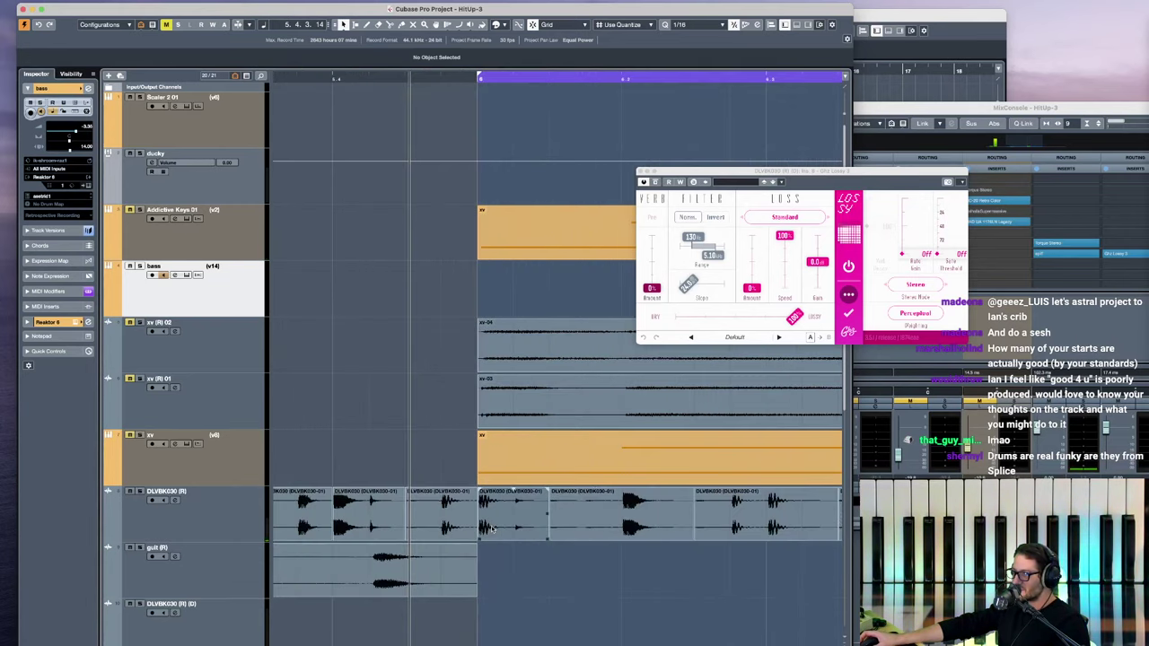
click(493, 510)
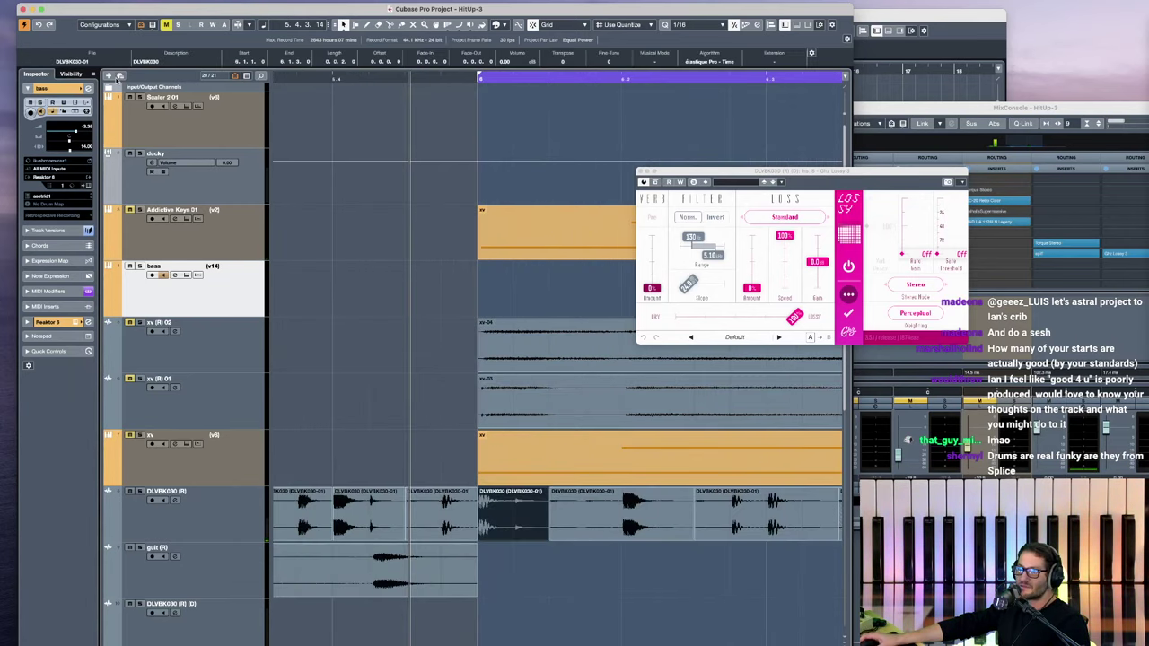
click(160, 62)
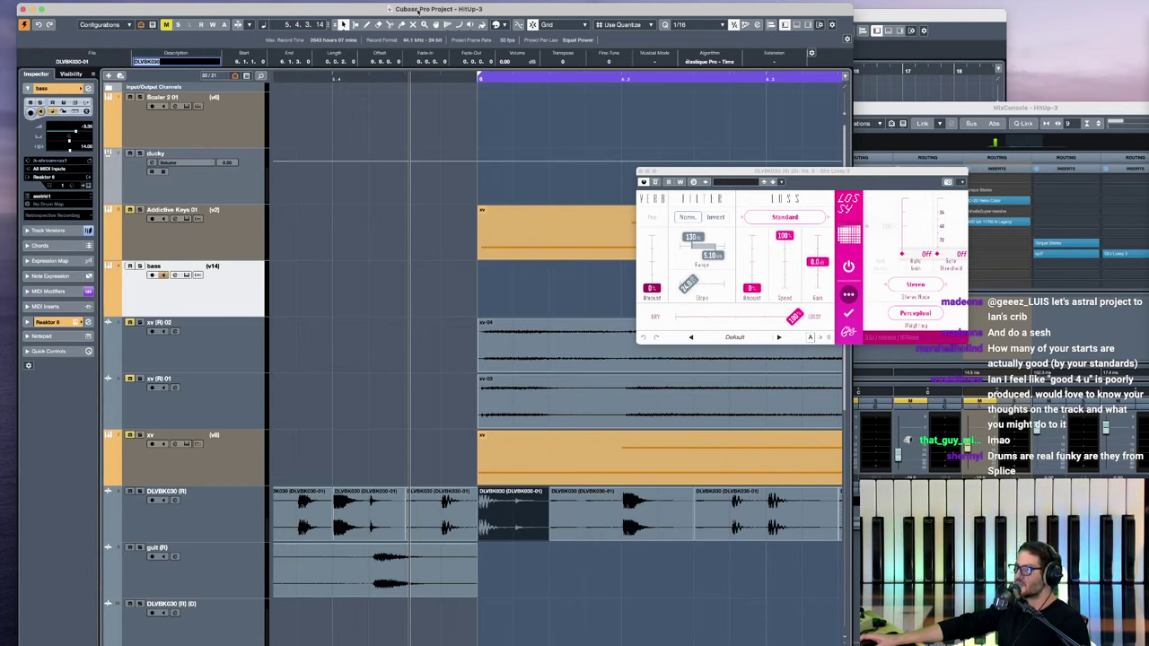
Step: Open MediaBay and search for DLVB on the sample drive, checking its Splice folder as well
key(F5)
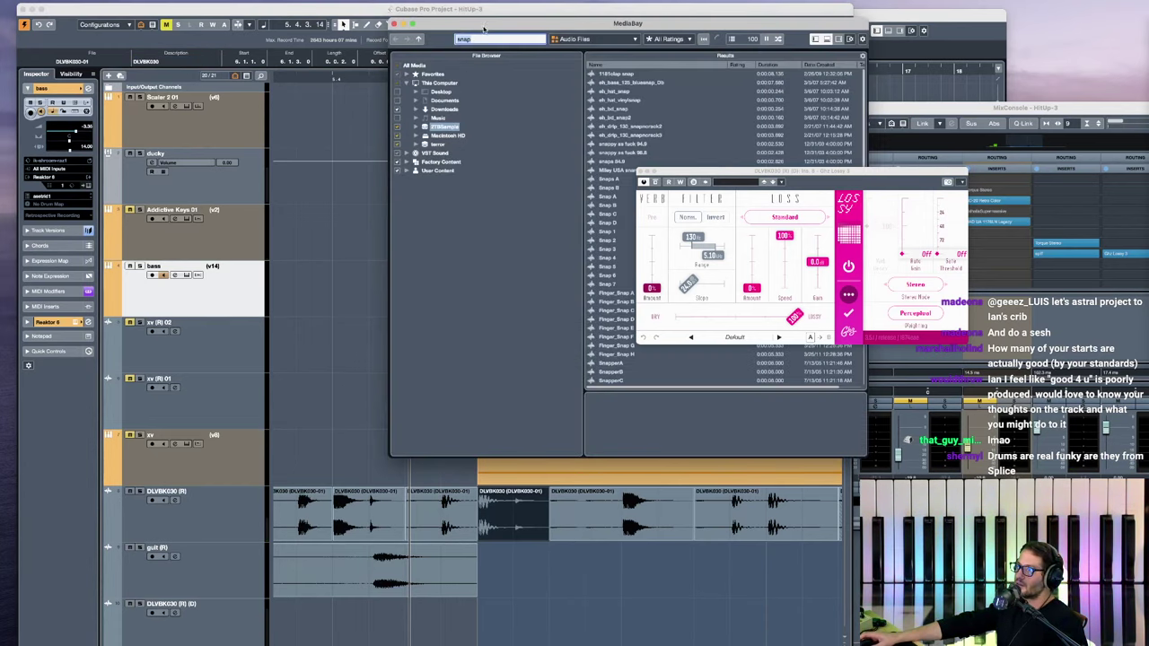
key(Down)
key(Down)
key(Down)
key(Down)
key(Down)
key(Down)
click(184, 241)
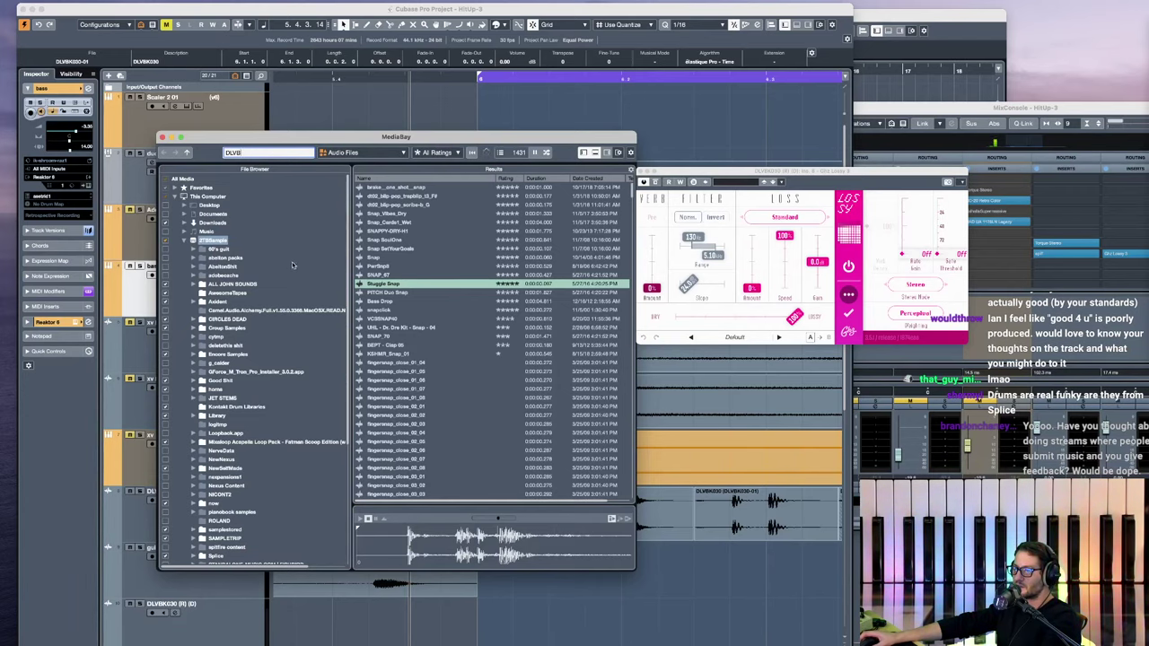
scroll(224, 377, down, 5)
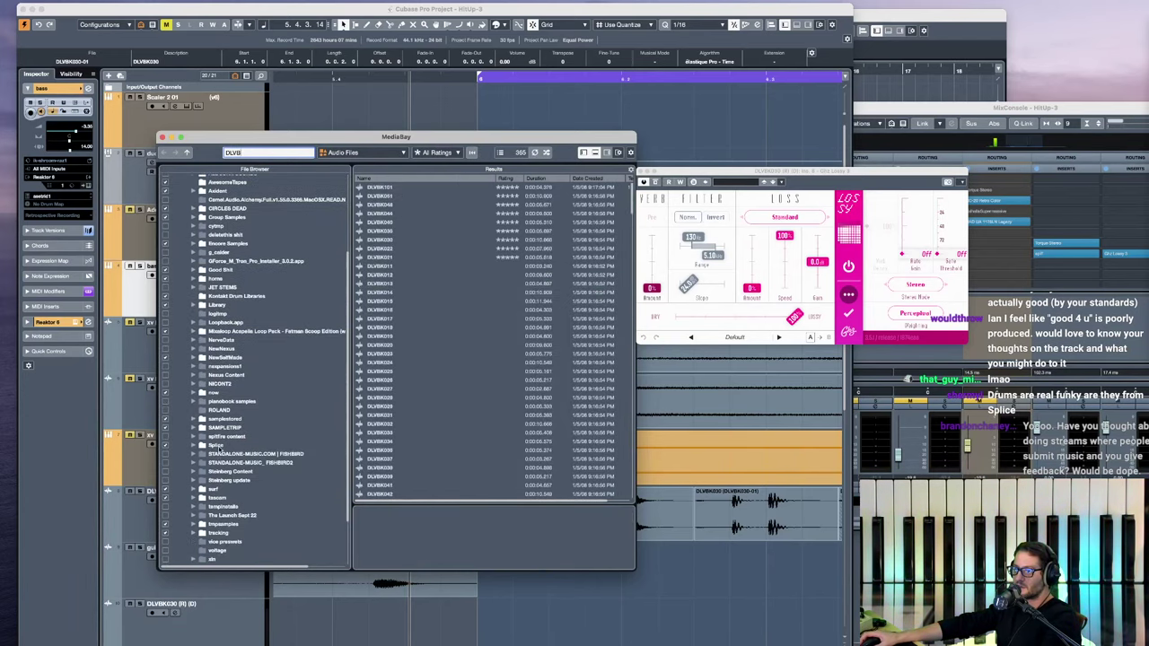
click(216, 446)
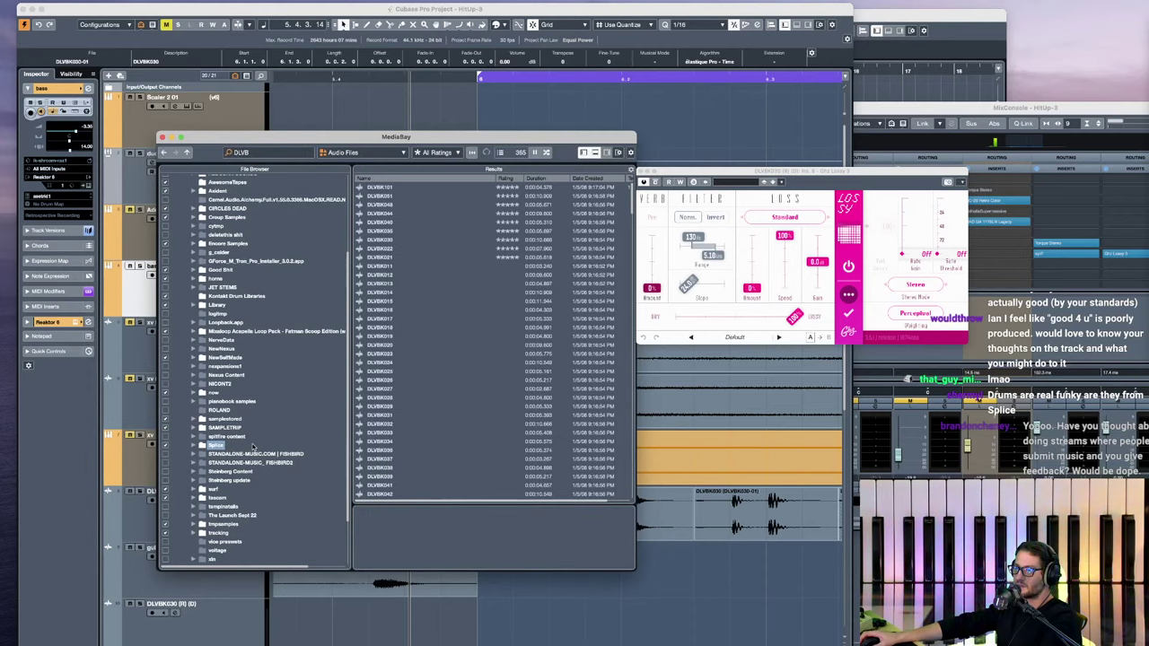
scroll(262, 461, down, 3)
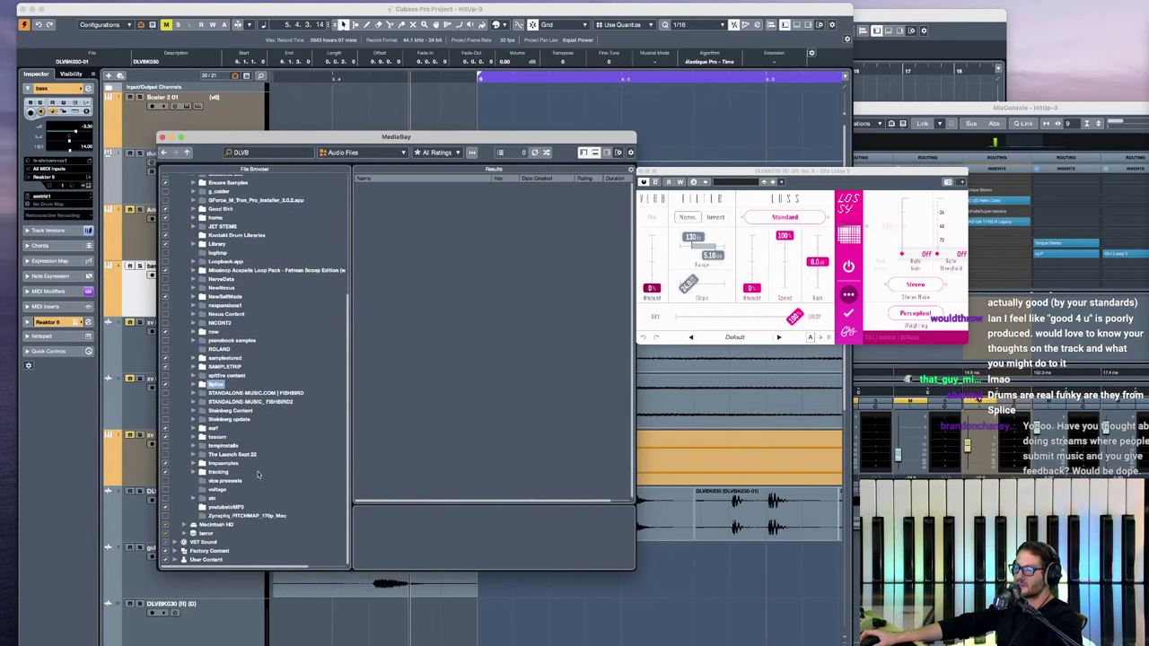
Step: Narrow the DLVB search to the ACID WAV VINYL BREAKS folder inside tmpsamples > VINYL BREAKS (WAV, REX2) and expand its subfolders
click(198, 464)
scroll(255, 485, down, 5)
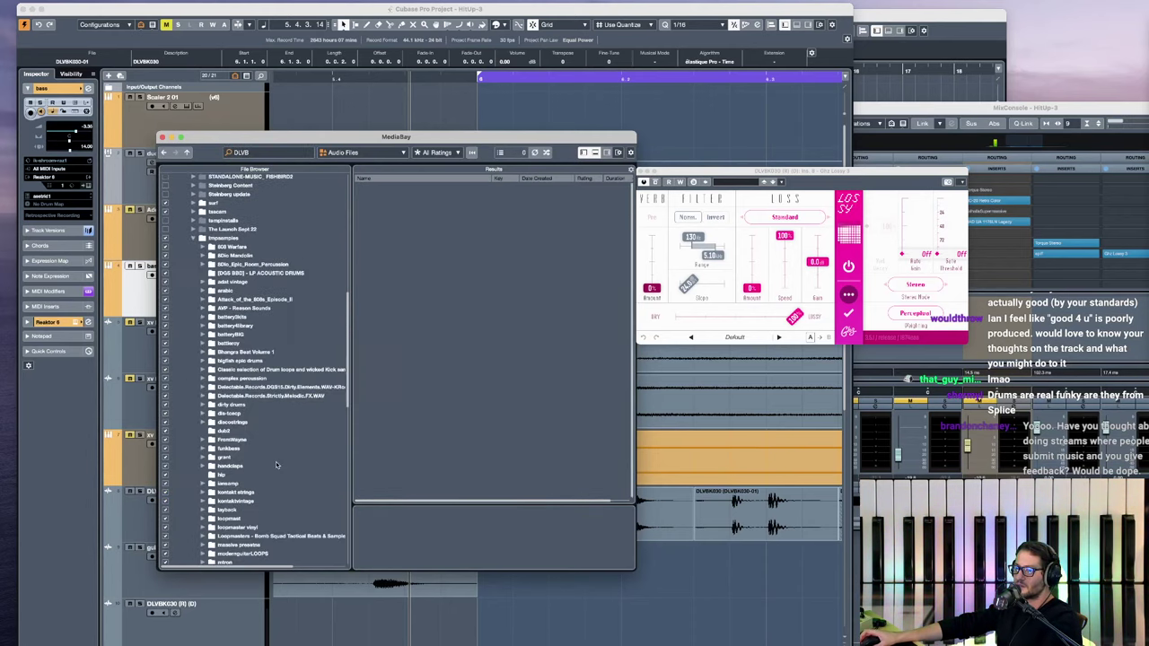
scroll(269, 493, down, 3)
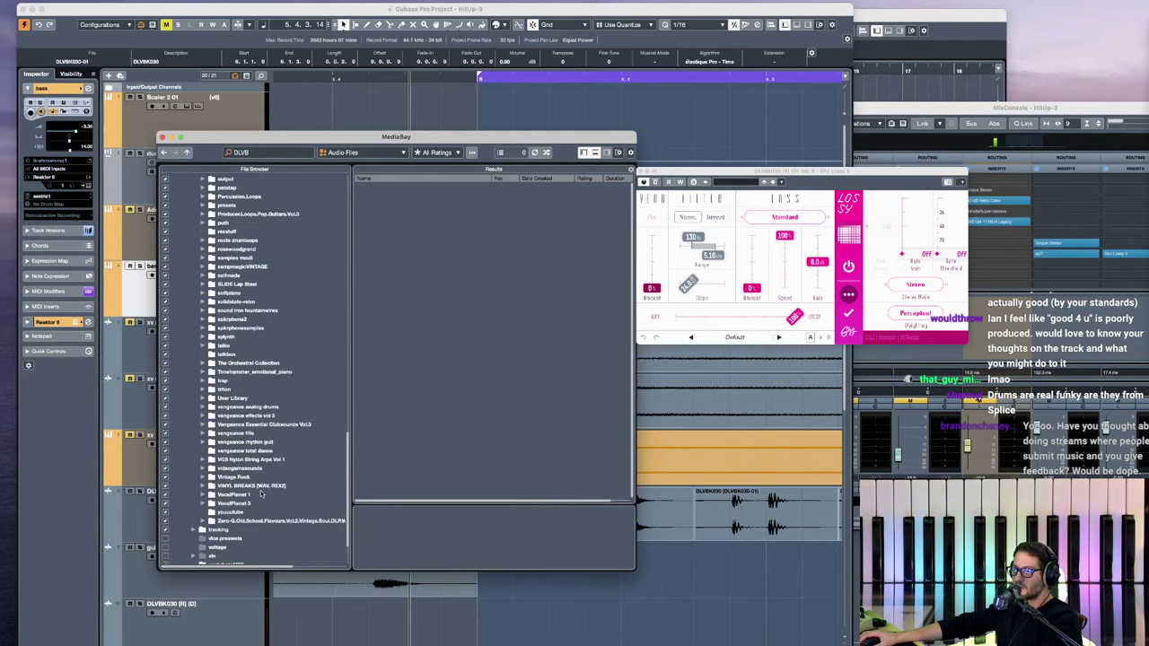
click(205, 486)
click(237, 495)
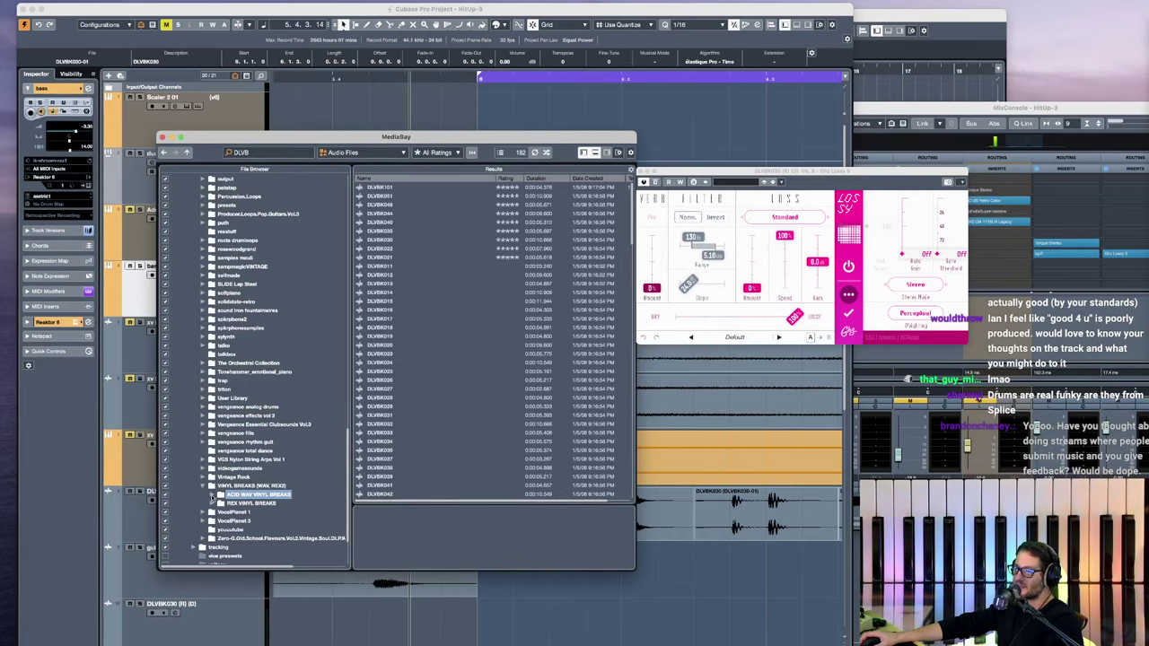
click(213, 495)
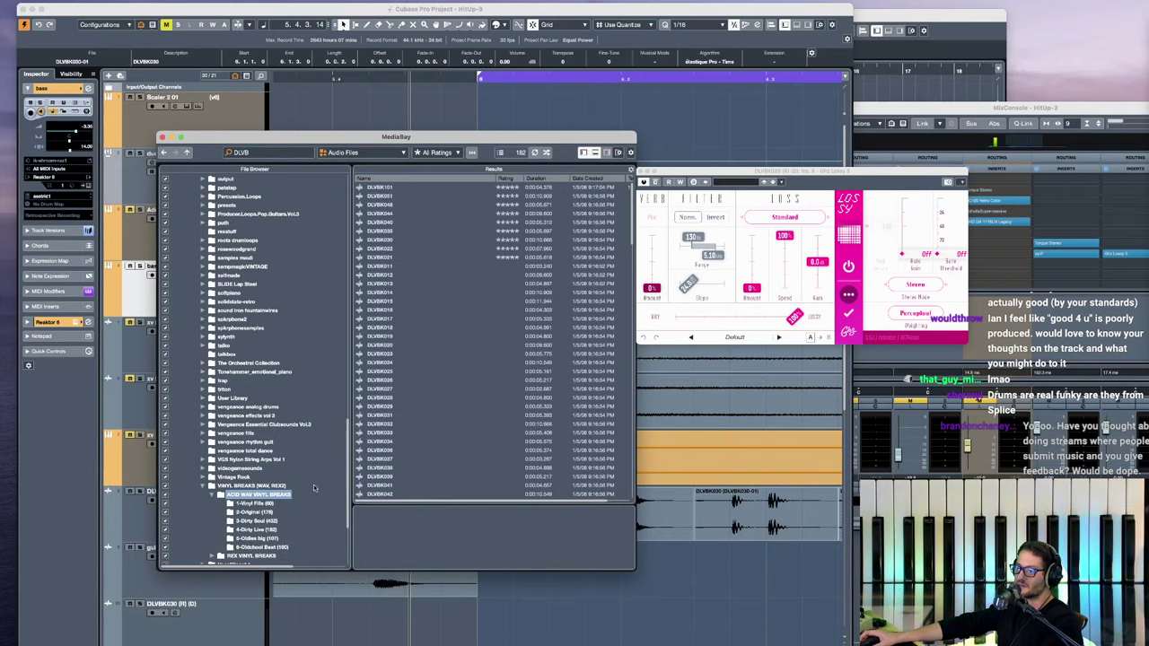
Step: Preview the drum breaks in the MediaBay results one after another, from DLVBK101 down to DLVBK013
click(386, 188)
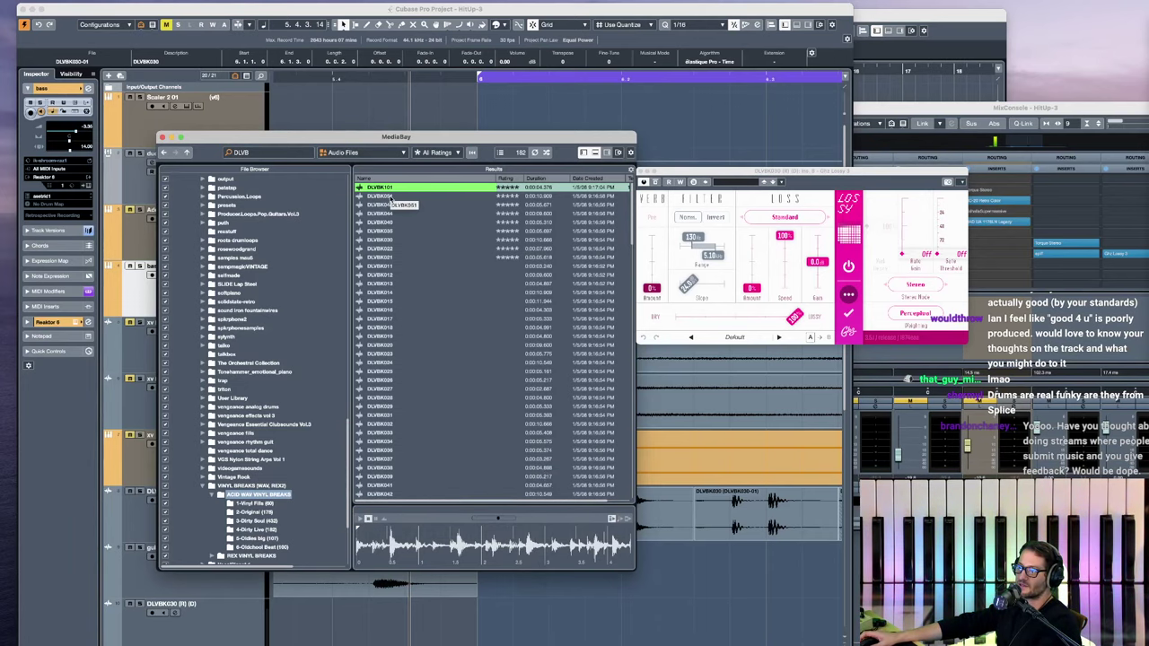
click(394, 198)
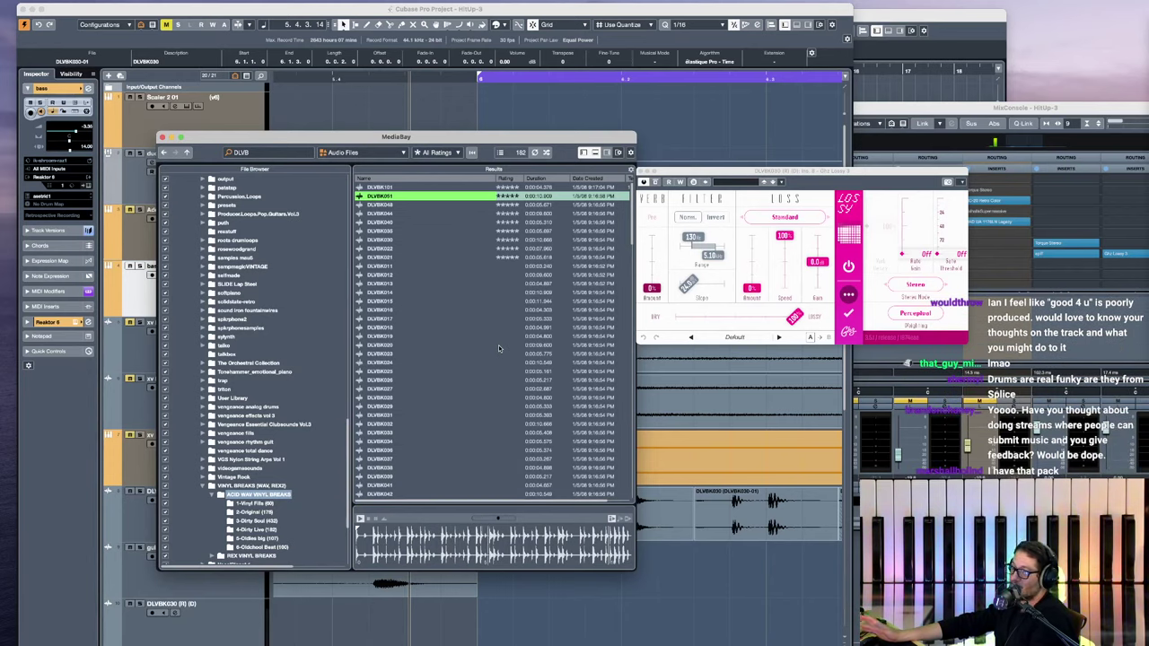
key(Down)
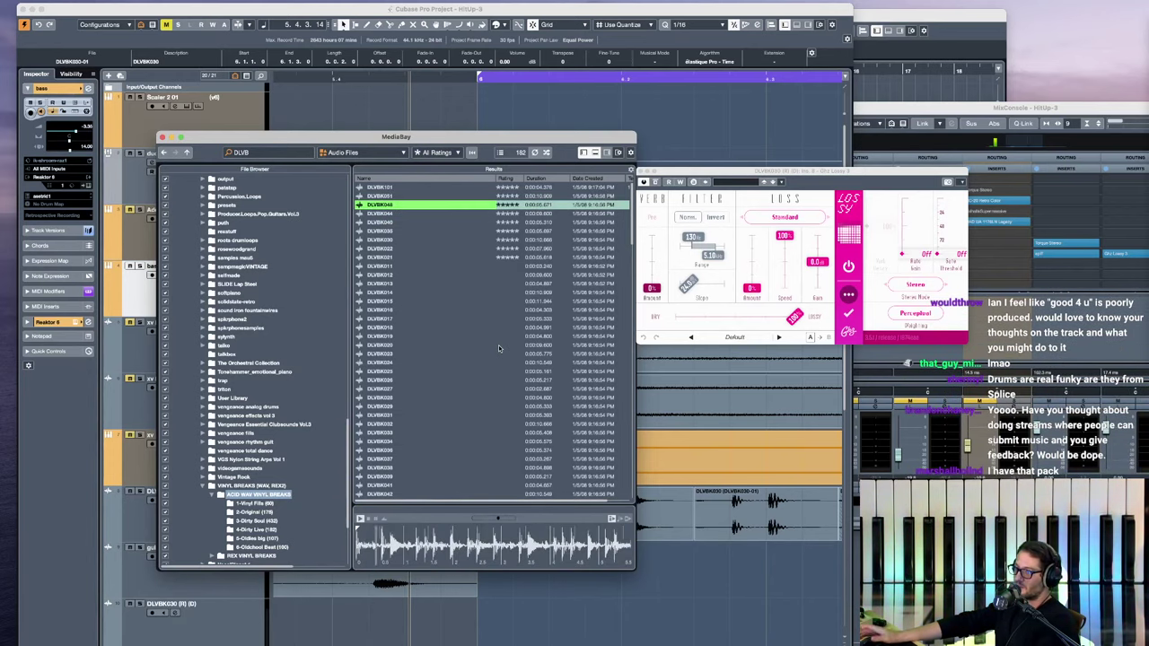
key(Down)
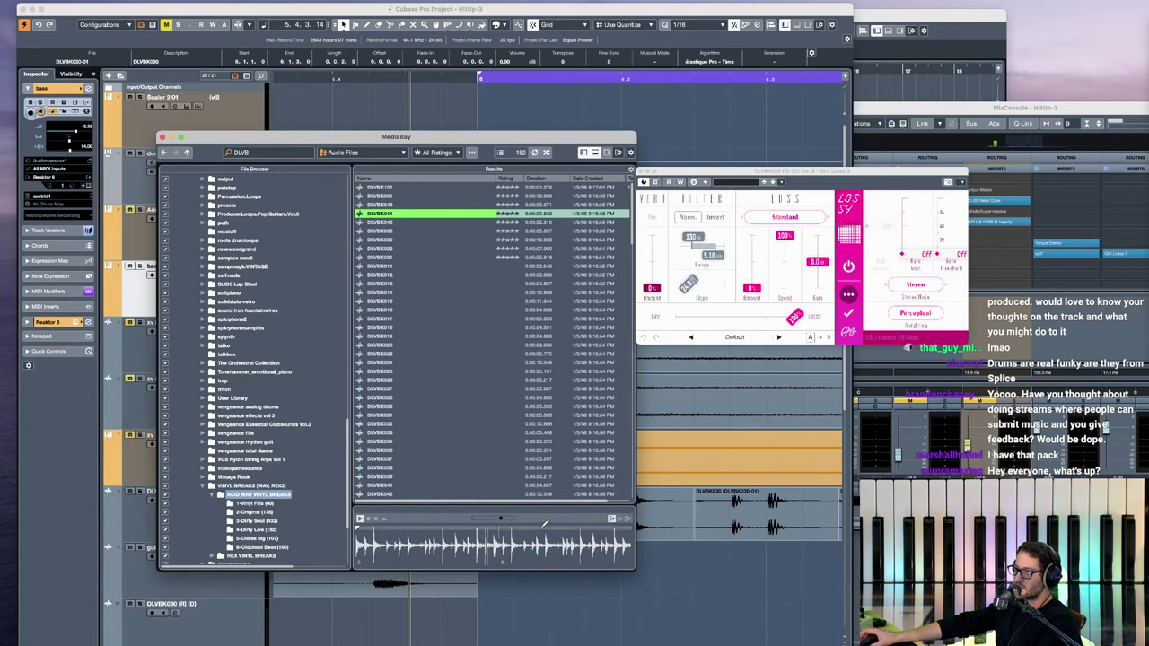
key(Down)
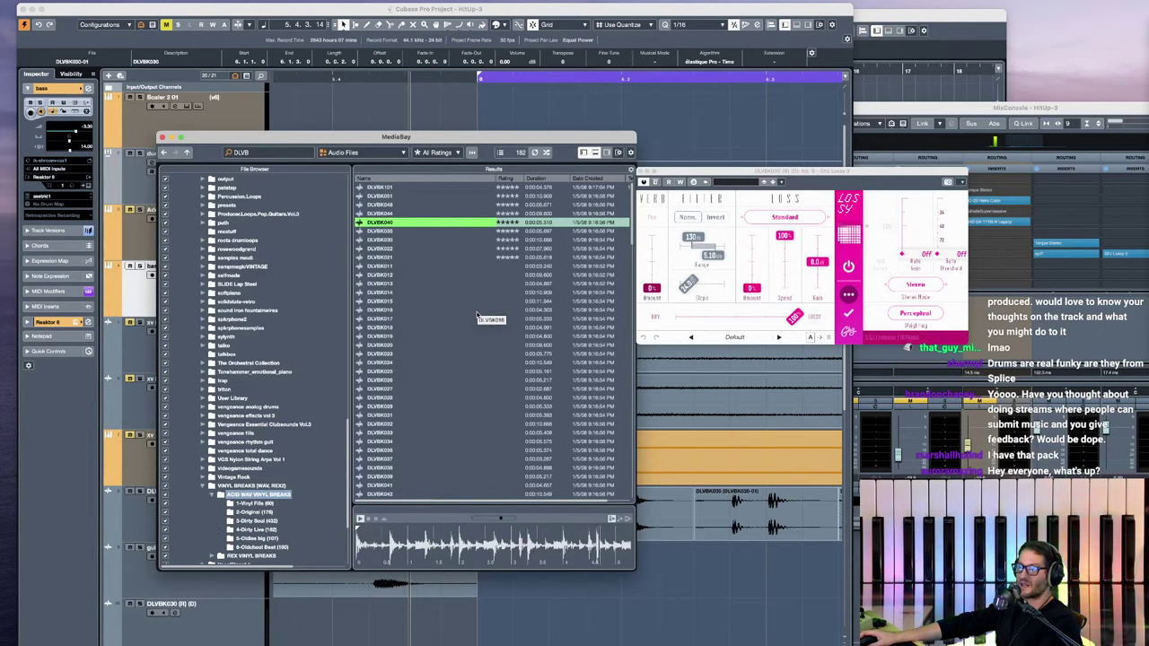
key(Down)
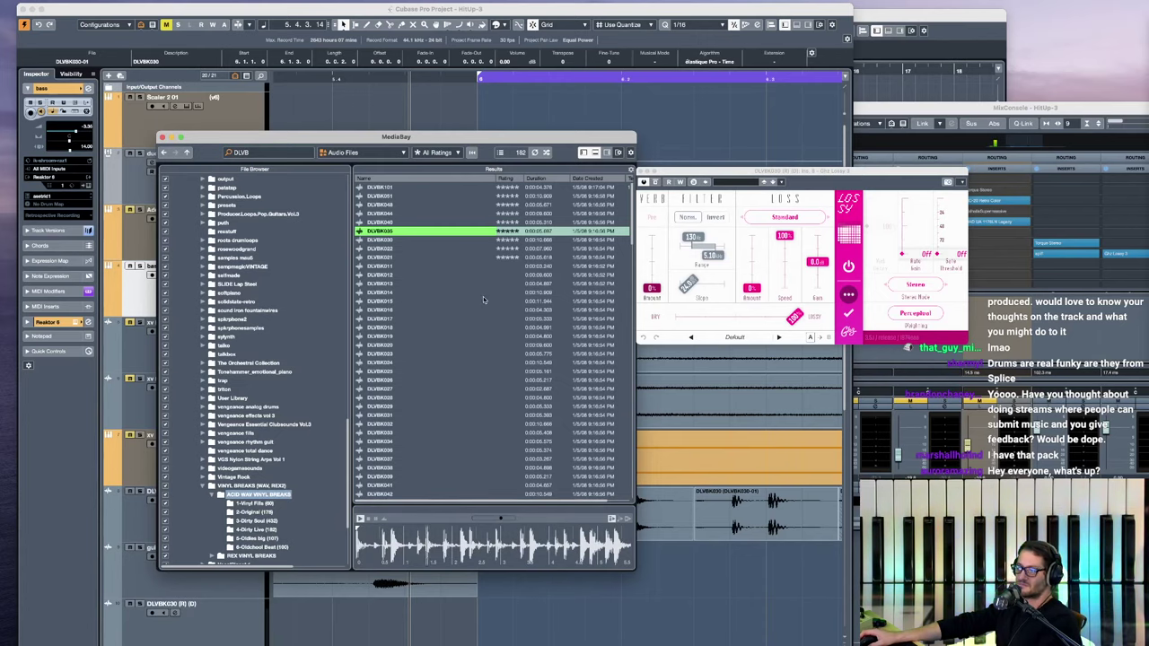
key(Down)
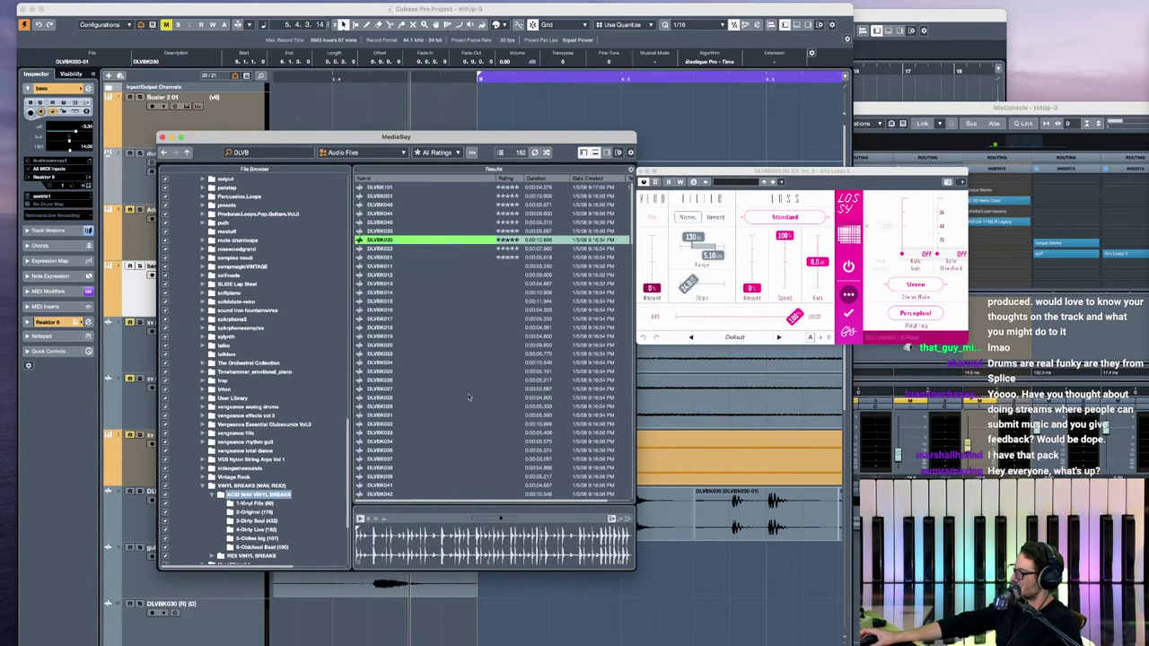
key(Down)
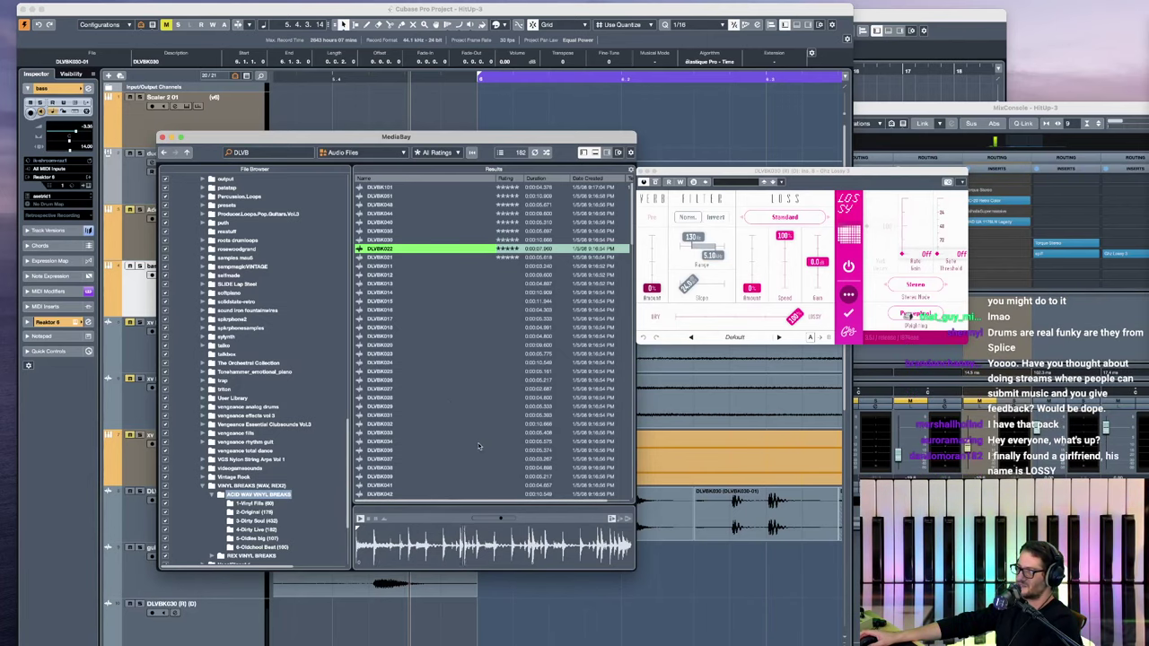
key(Down)
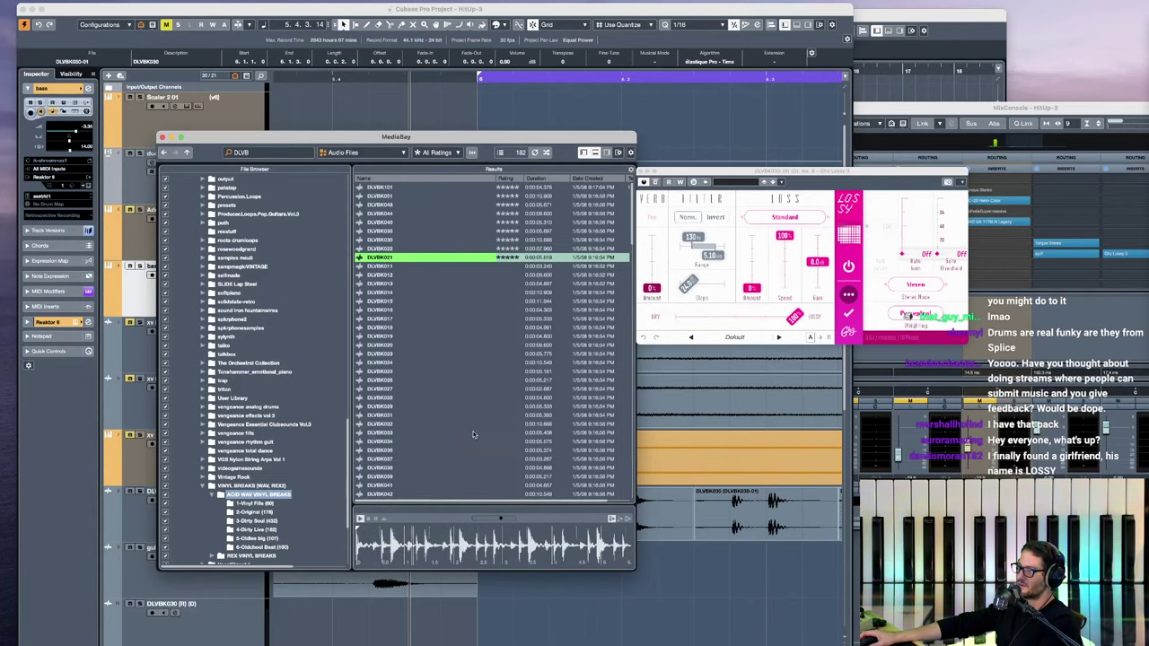
key(Down)
key(Down)
key(Down)
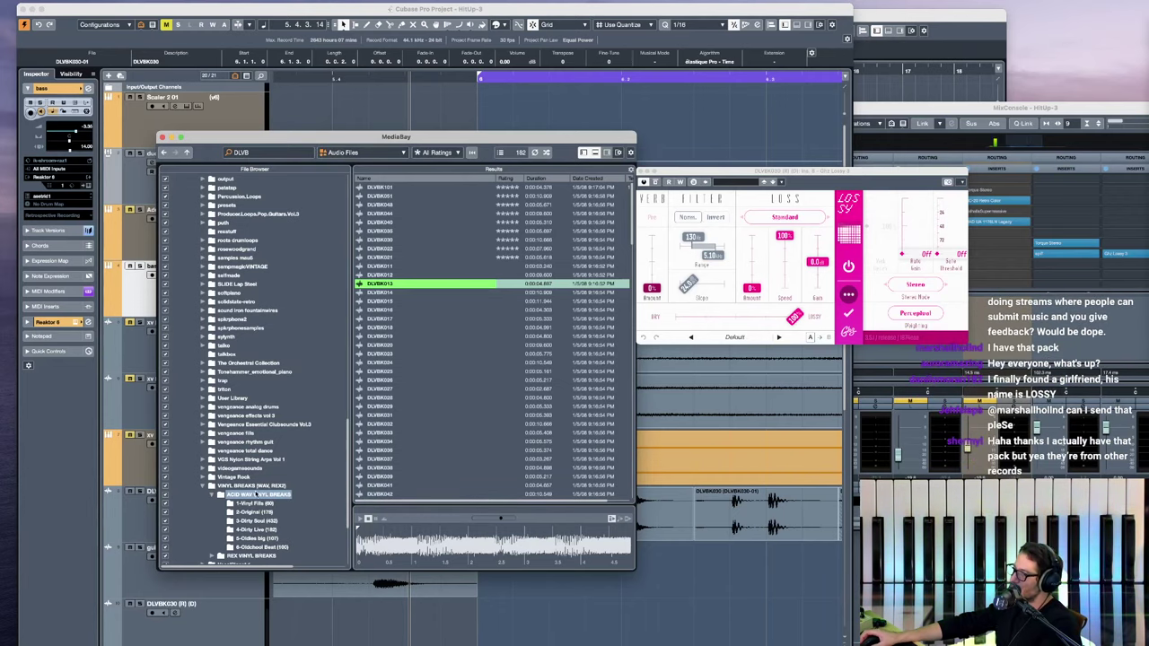
Step: Select the VINYL BREAKS (WAV, REX2) folder, return to the project window, and close the Ghz Lossy 3 plug-in window
click(257, 486)
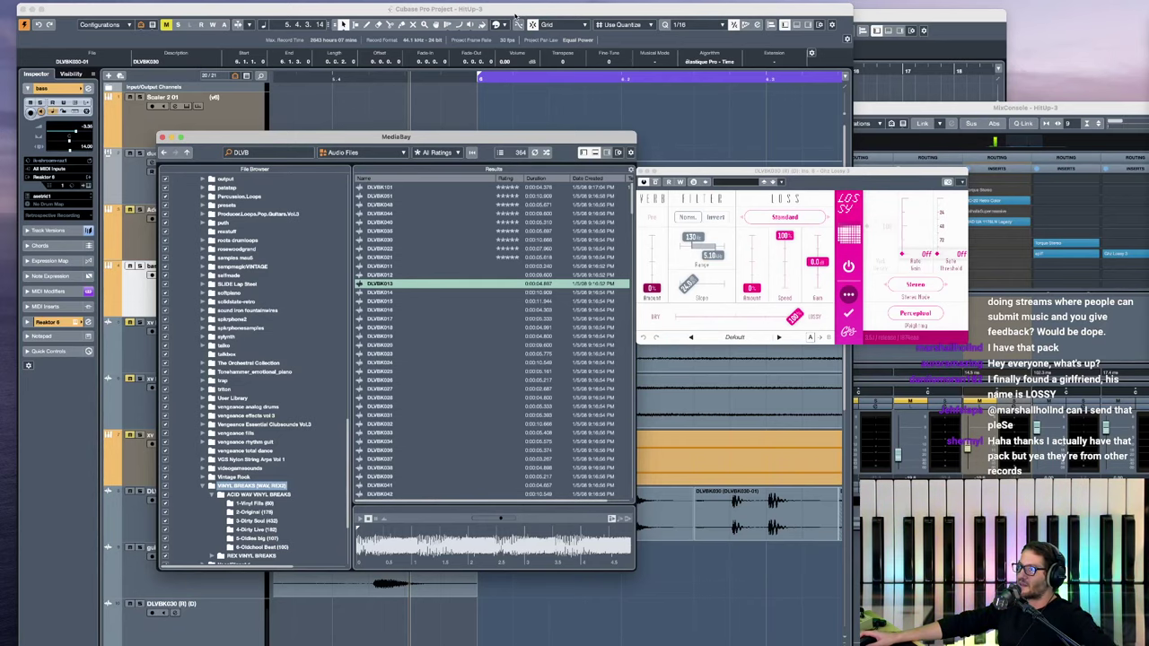
click(514, 14)
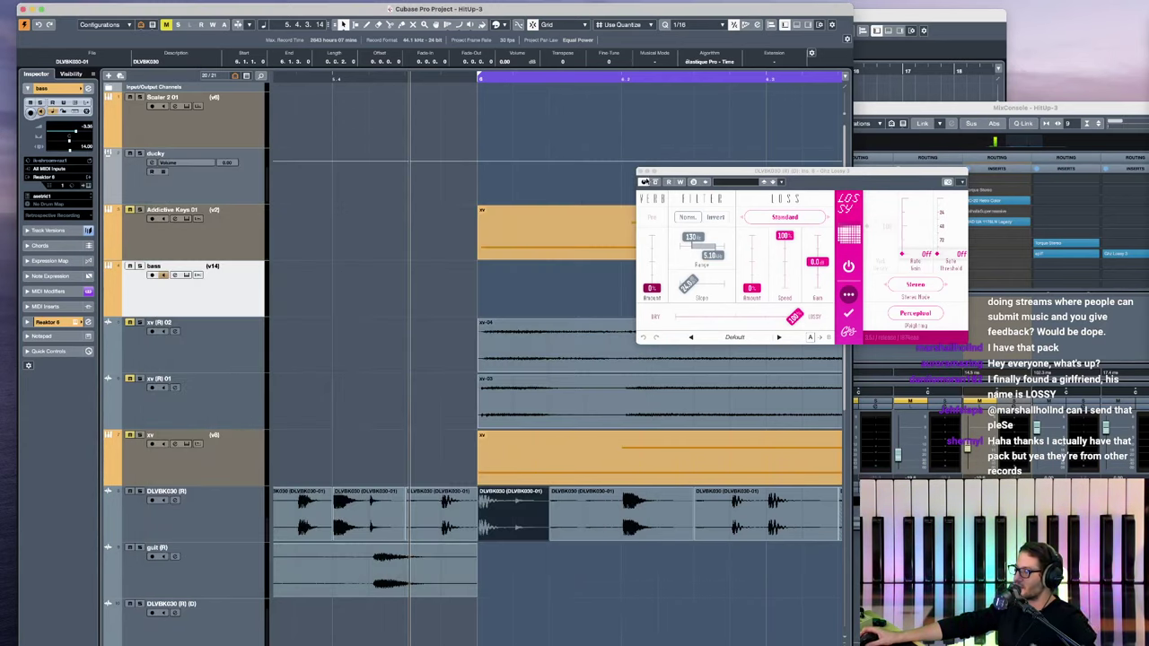
click(639, 170)
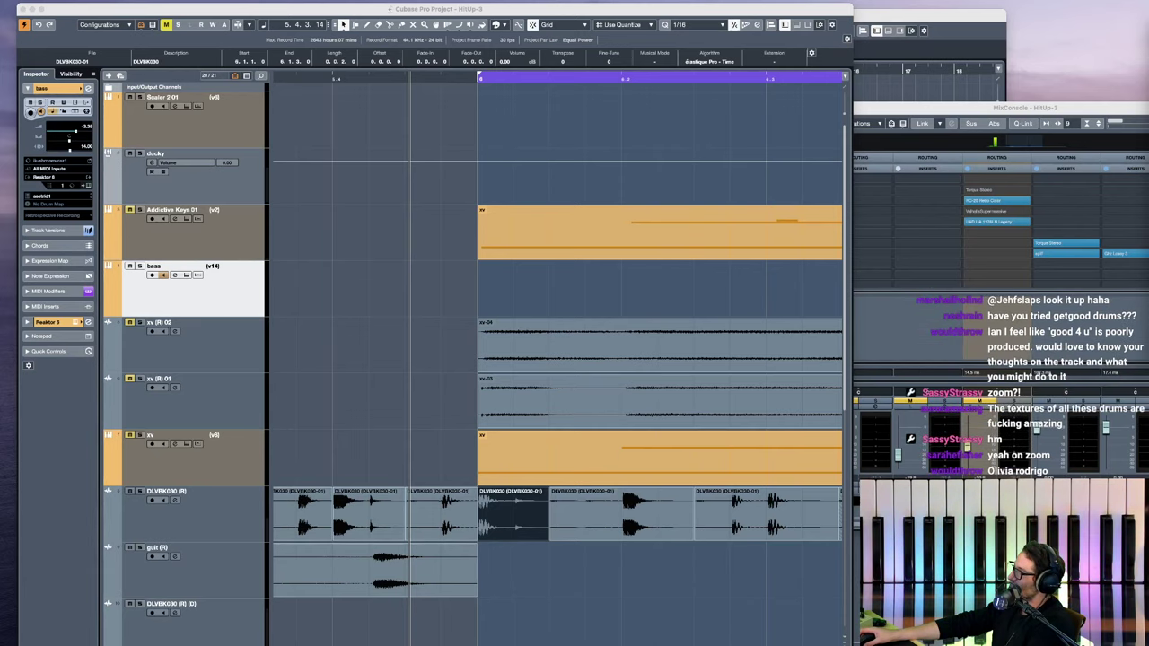
Step: Switch to Spotify, search for "good", open Olivia Rodrigo's artist page from the results and play good 4 u
key(super+Tab)
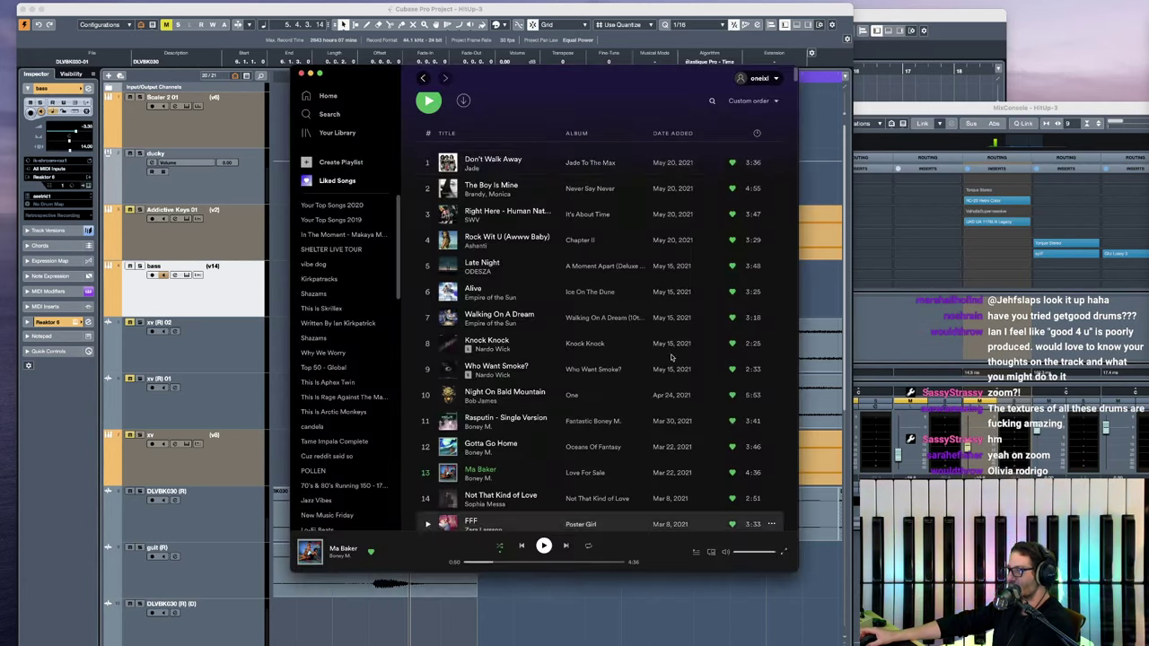
click(330, 114)
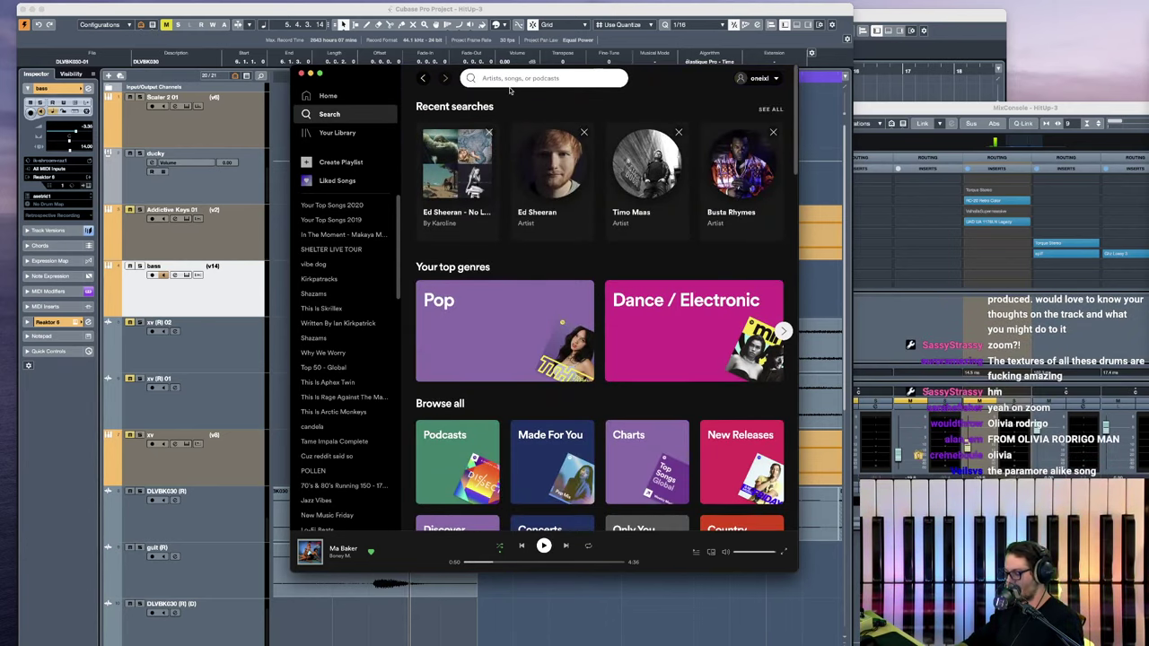
text(good)
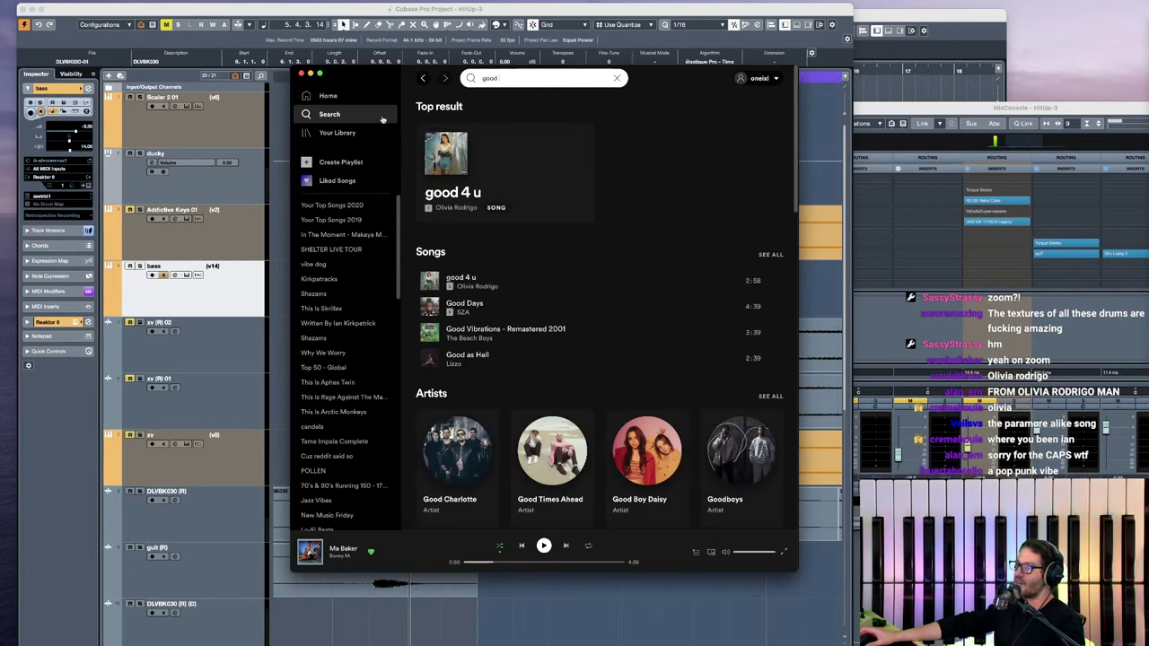
click(450, 208)
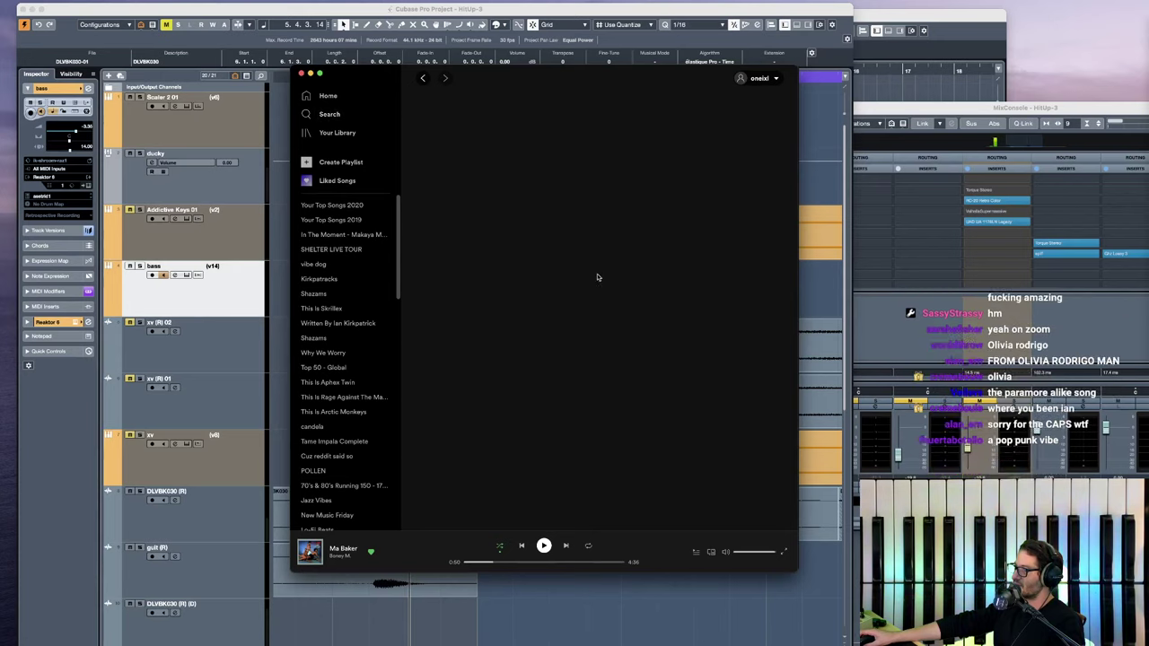
click(428, 355)
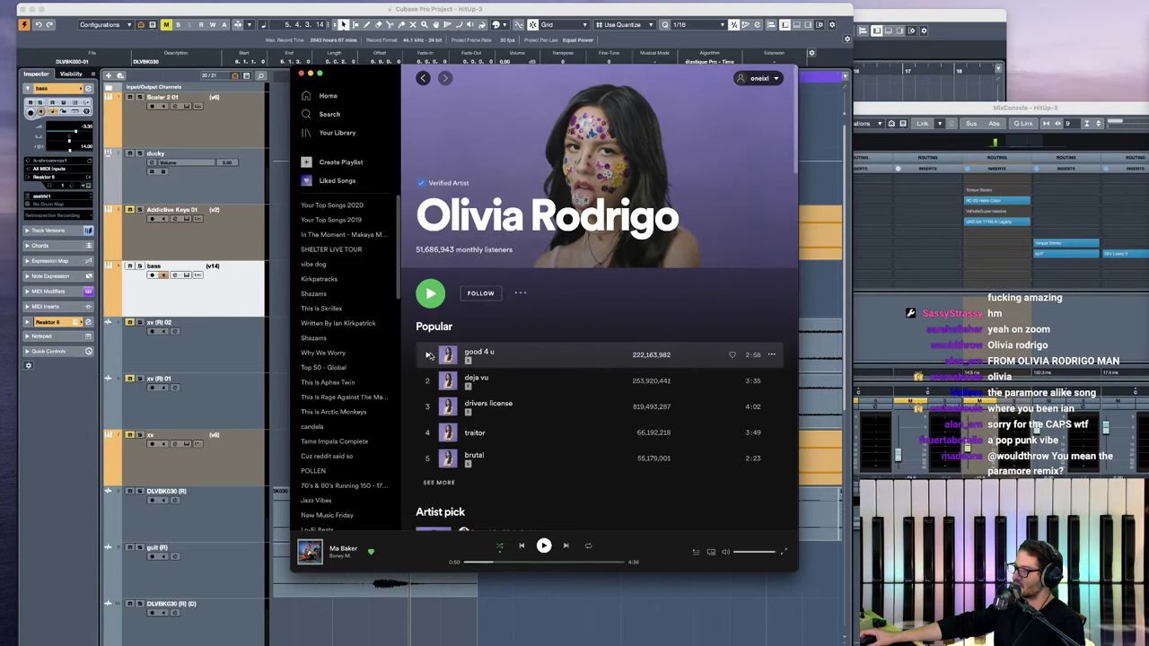
Step: Skip ahead twice in good 4 u, adjust the playback volume and pause the song
click(485, 562)
click(503, 562)
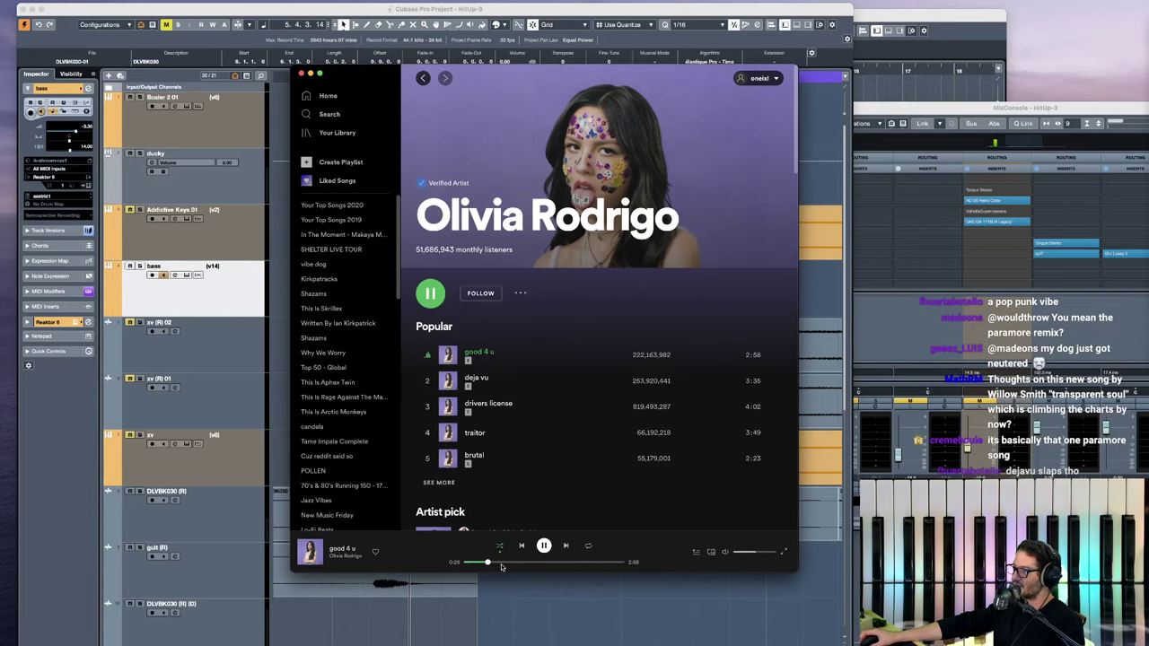
click(761, 553)
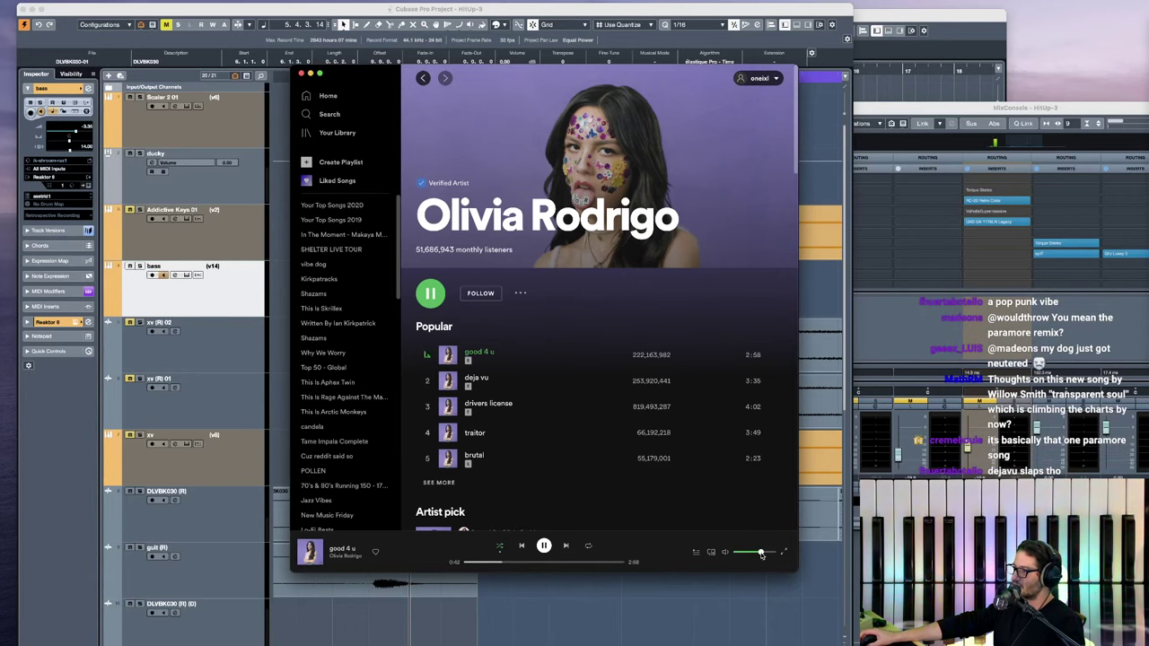
click(544, 546)
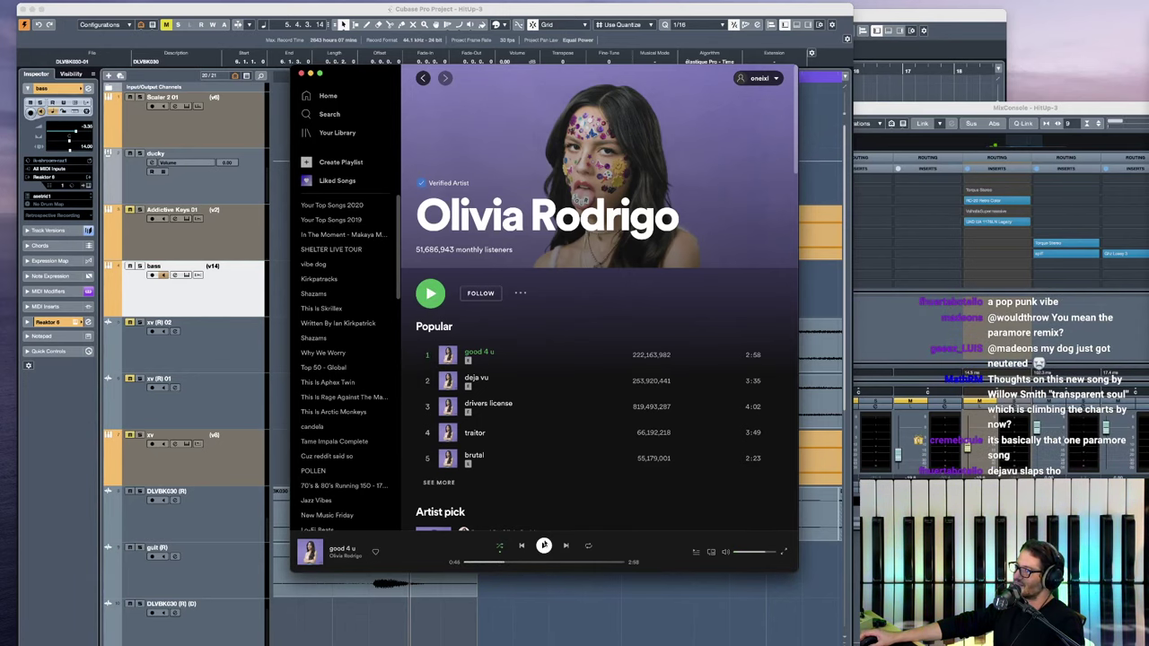
Step: Reposition and minimize the Spotify window, and bring the other Cubase project, with the Reason Rack Plugin tracks, to the front
drag(681, 75, 693, 176)
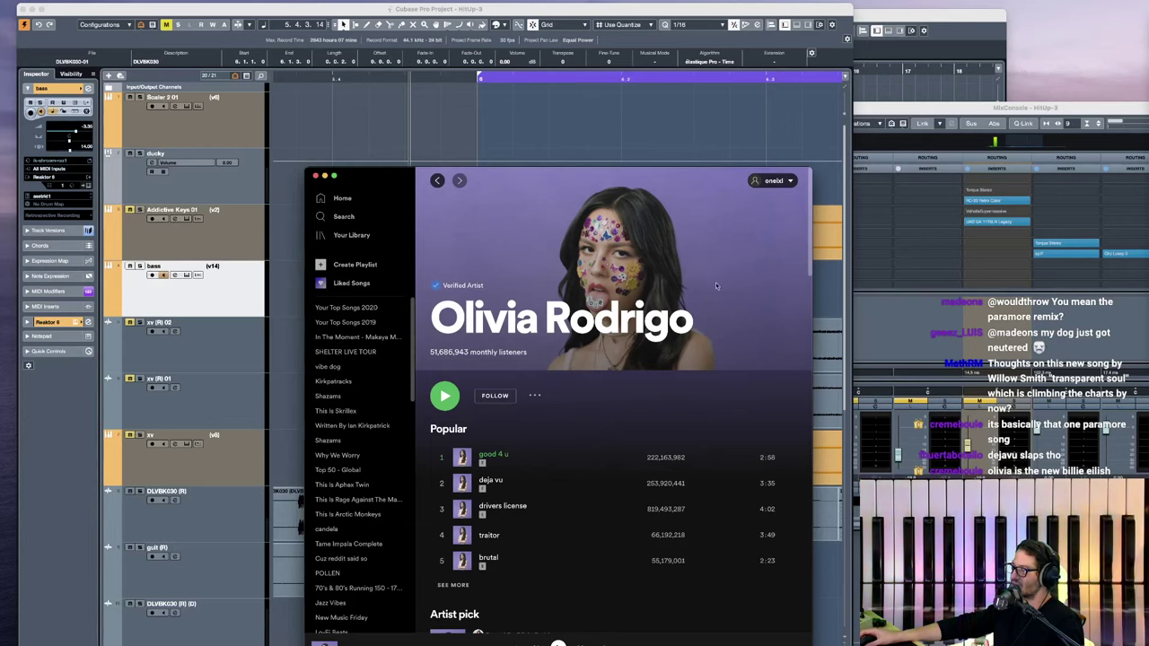
drag(710, 185, 735, 112)
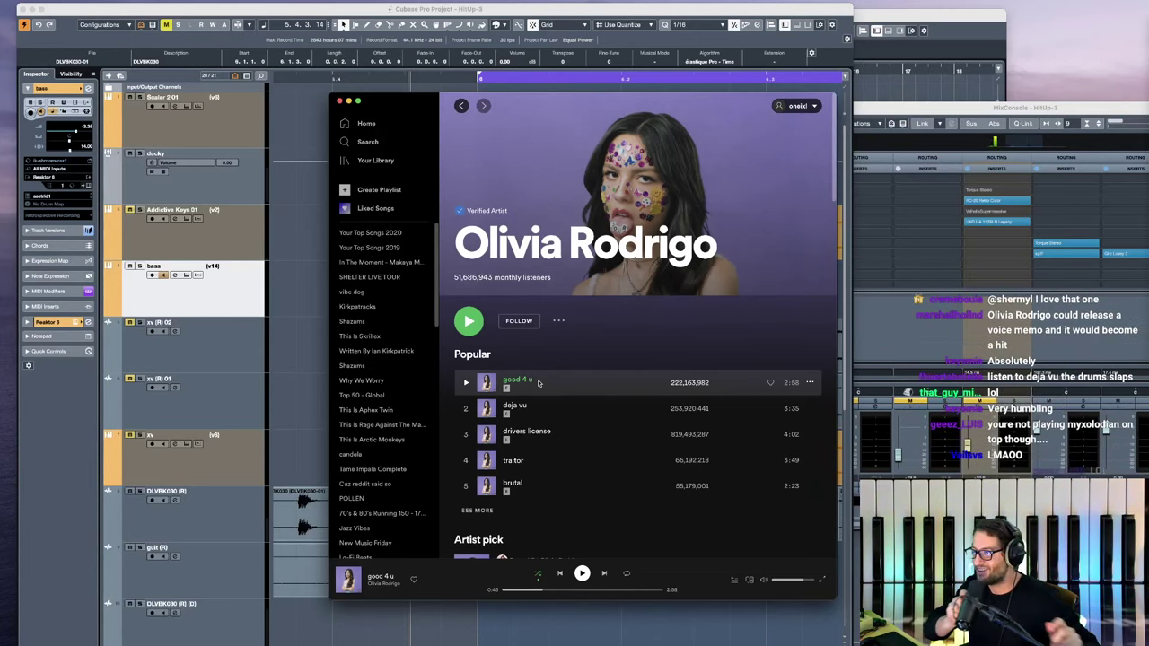
click(350, 101)
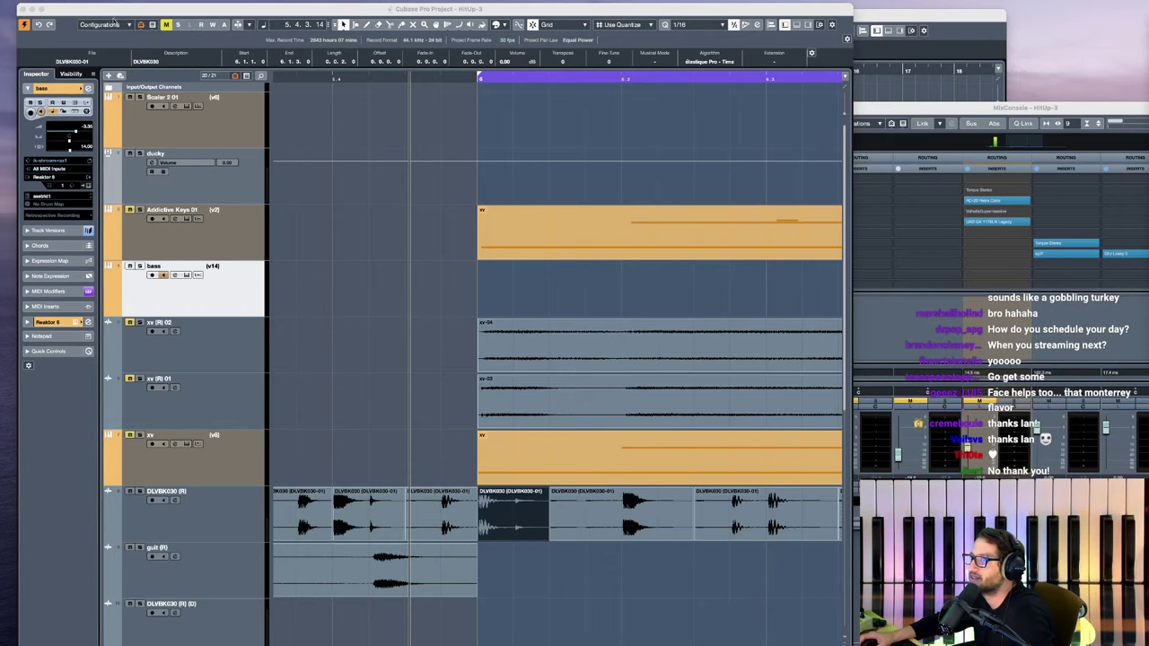
key(ctrl+Up)
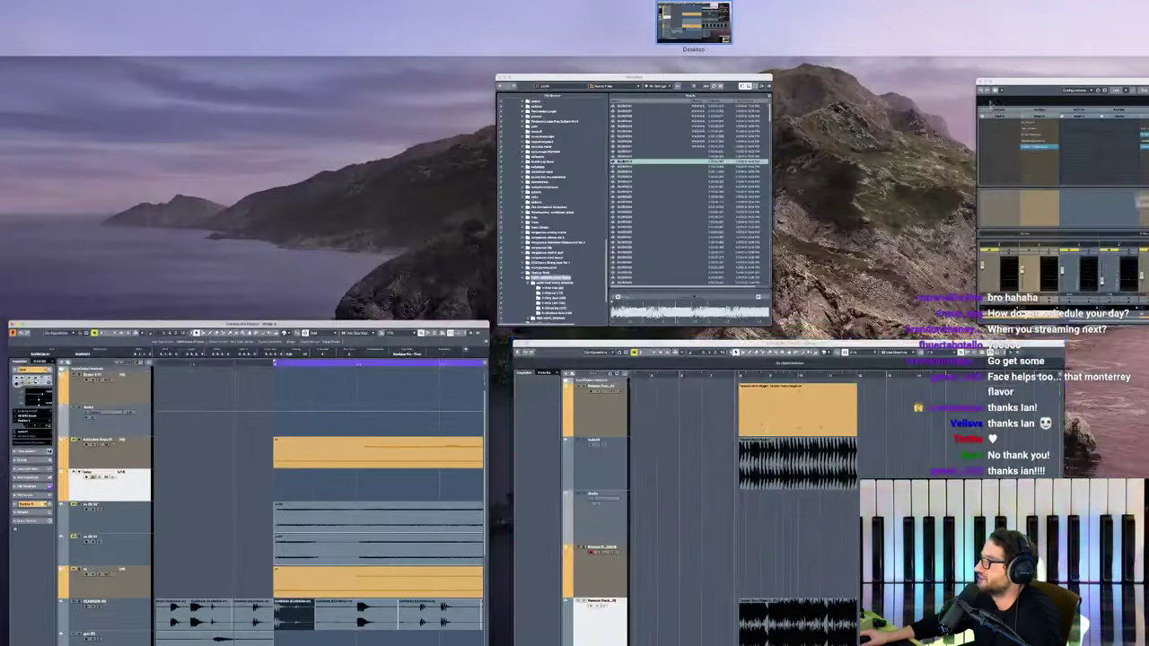
click(761, 509)
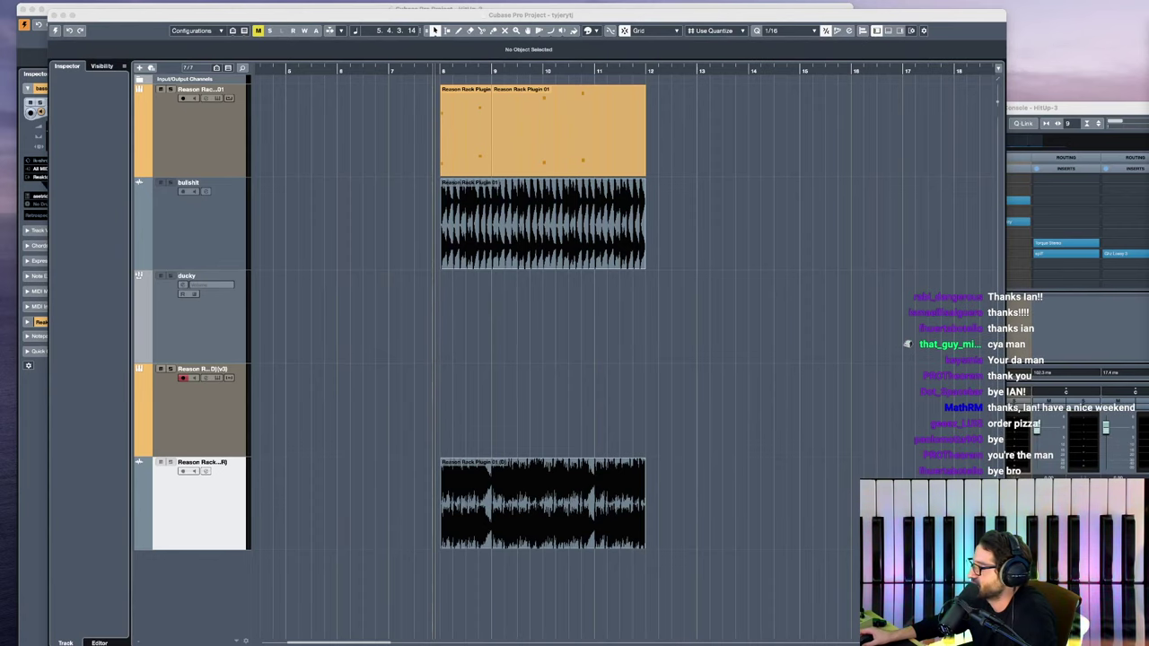
Step: Switch to OBS, move its window over the project and trigger the rekt and aphexbig media sources
key(super+Tab)
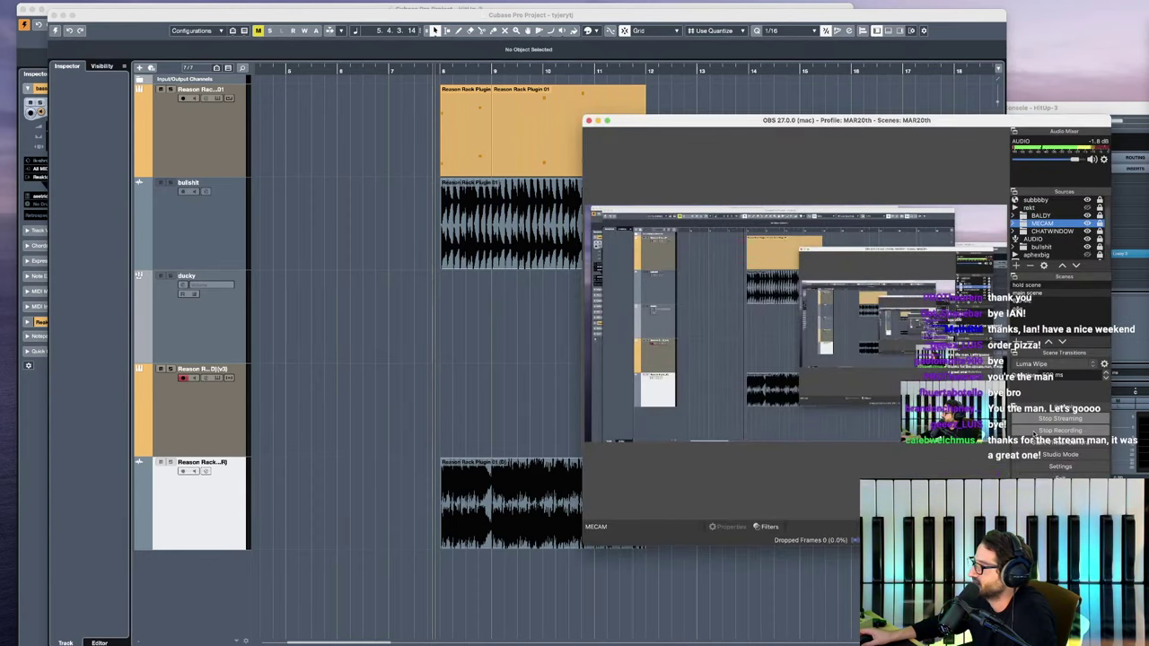
drag(919, 119, 600, 90)
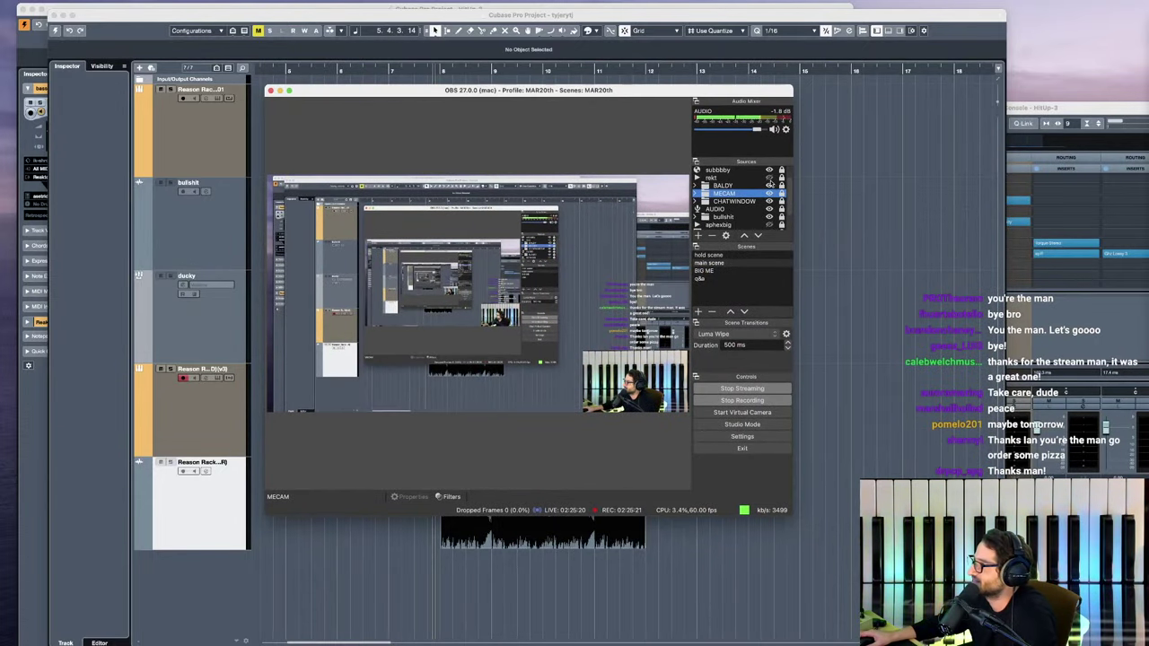
click(769, 178)
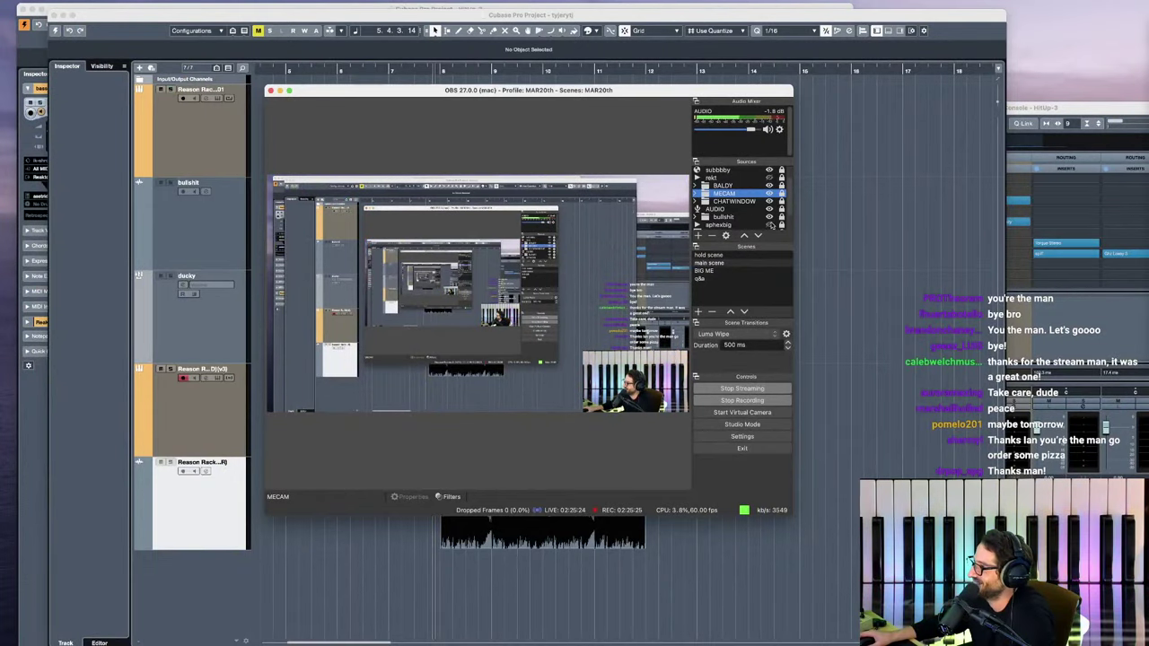
click(769, 224)
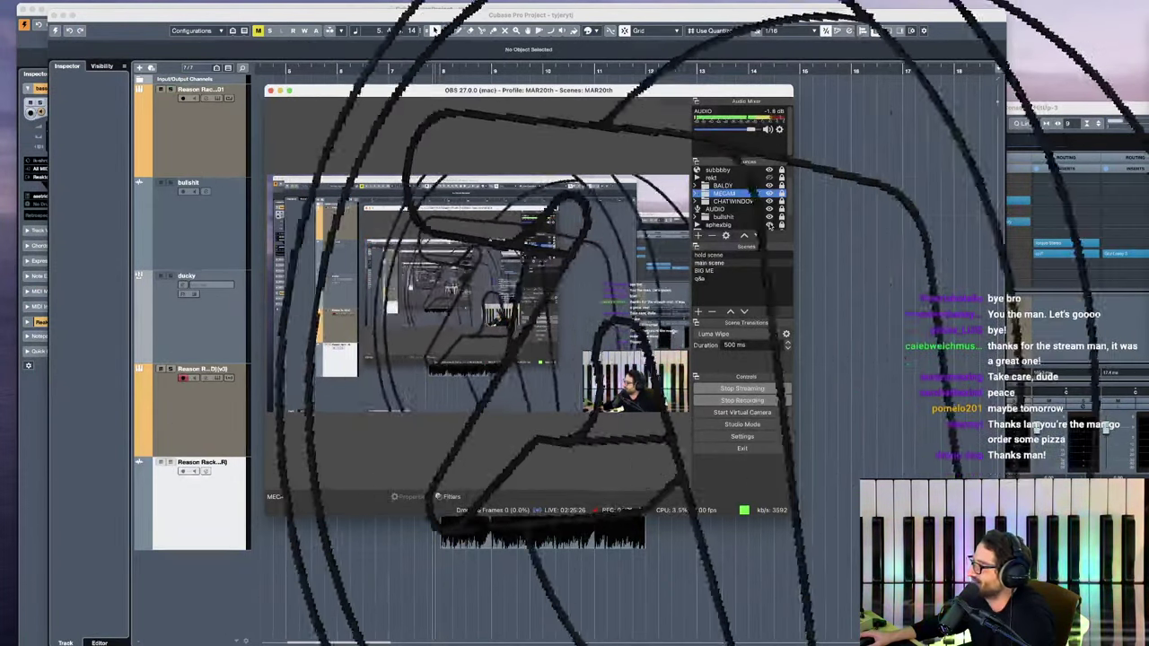
Step: Show the tmp color bg 2 source in the main scene and hide it again
scroll(740, 203, down, 3)
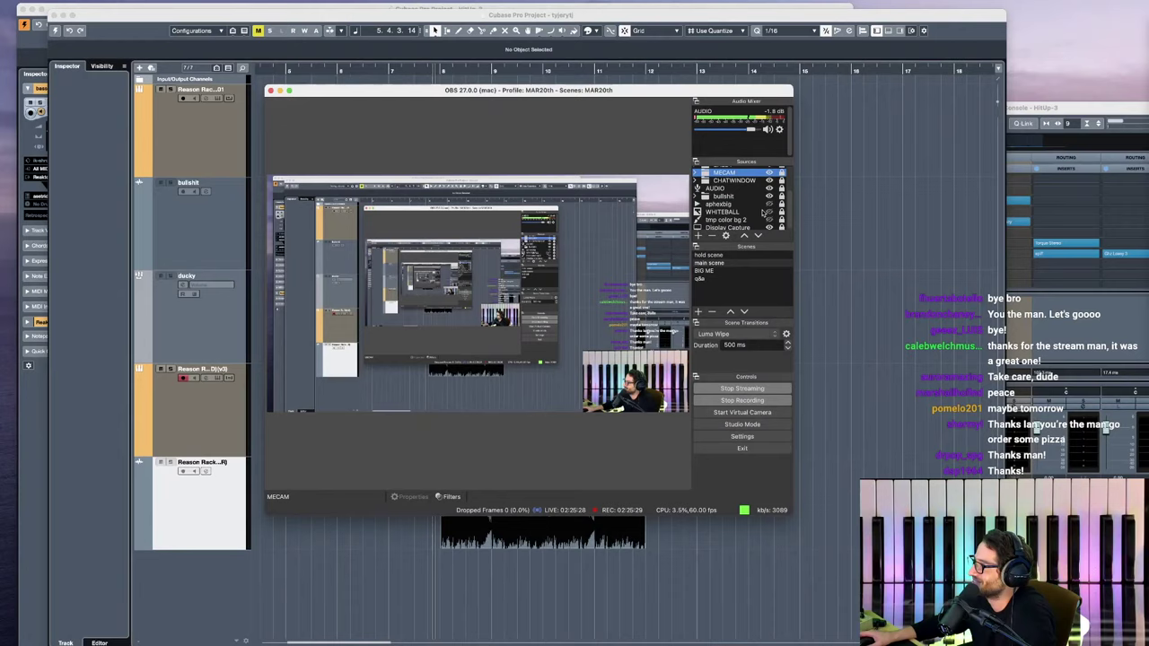
click(769, 220)
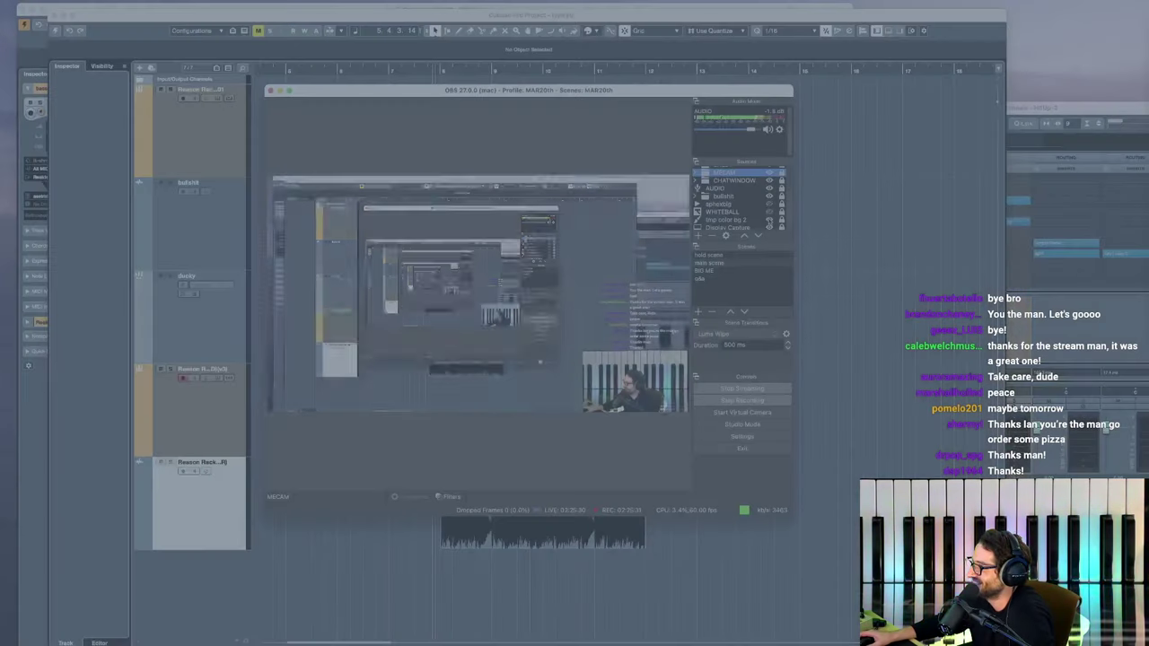
click(769, 220)
scroll(753, 222, up, 3)
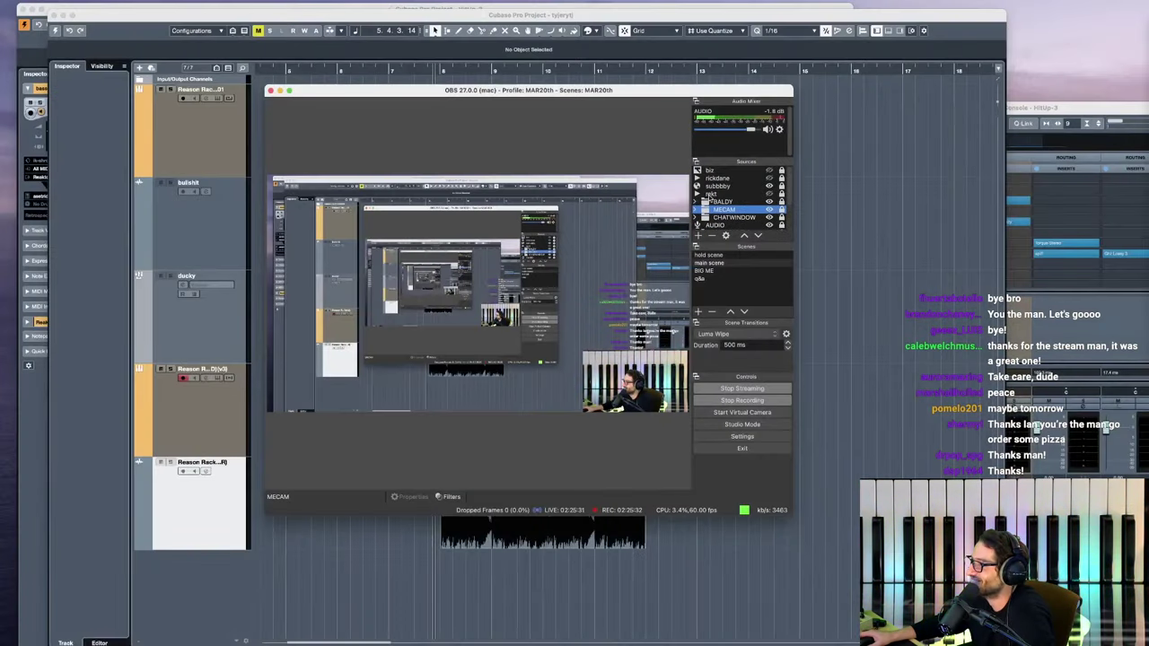
Step: Trigger the rickdane source and switch the stream to the hold scene, back to the main scene, and to the q&a scene
click(768, 178)
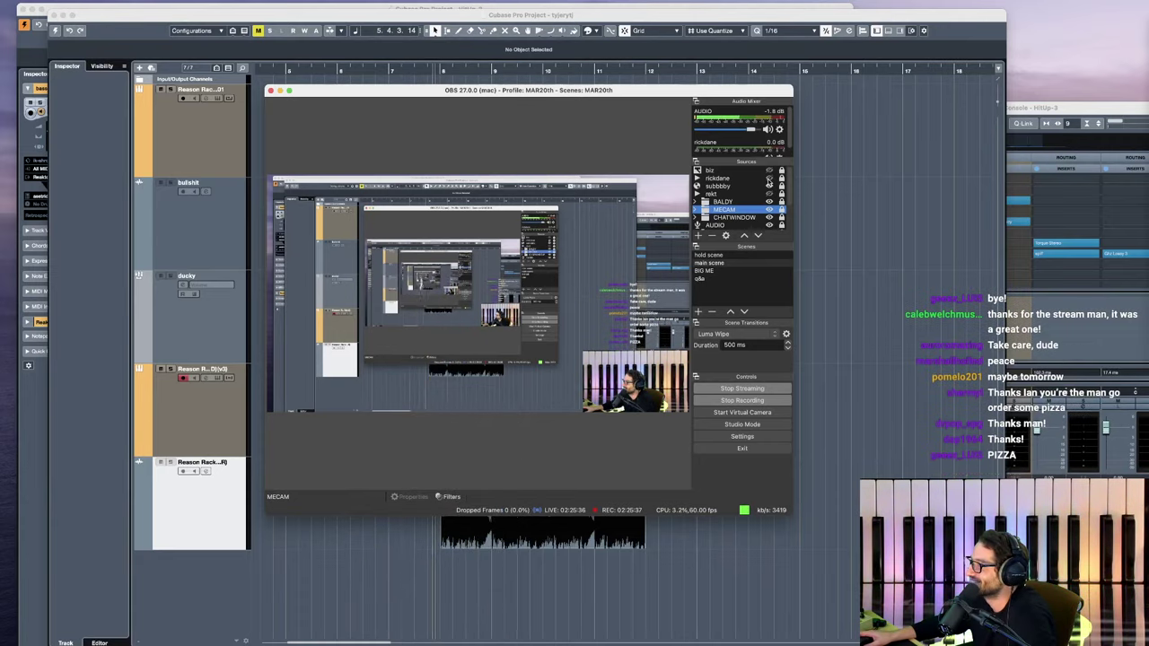
click(728, 256)
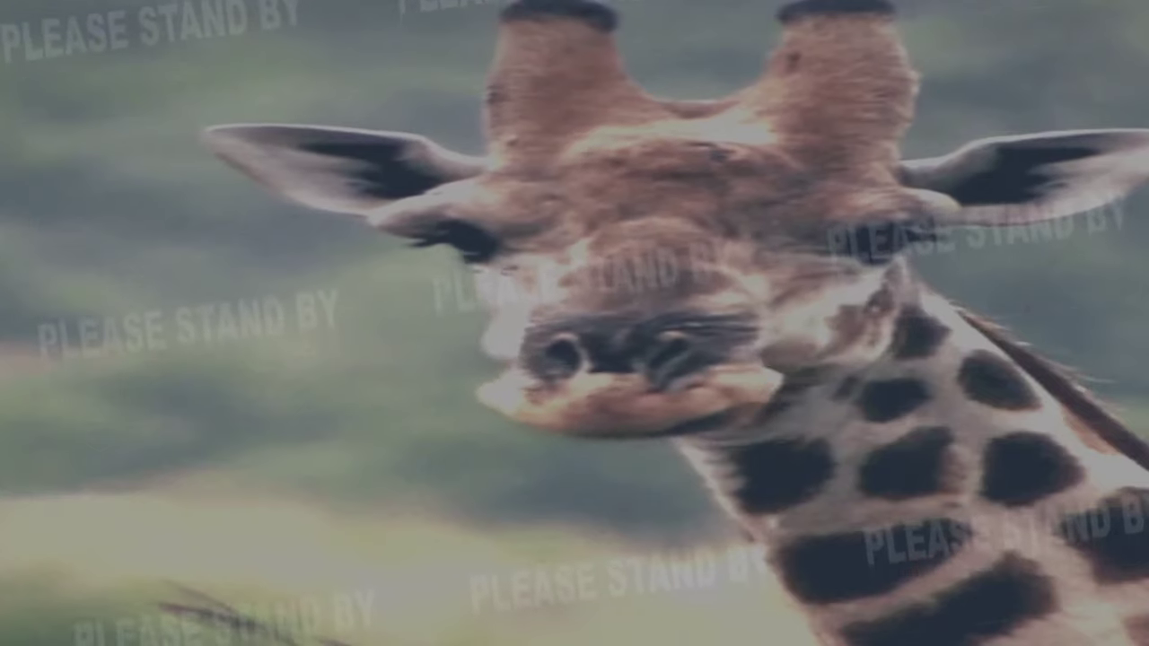
click(718, 262)
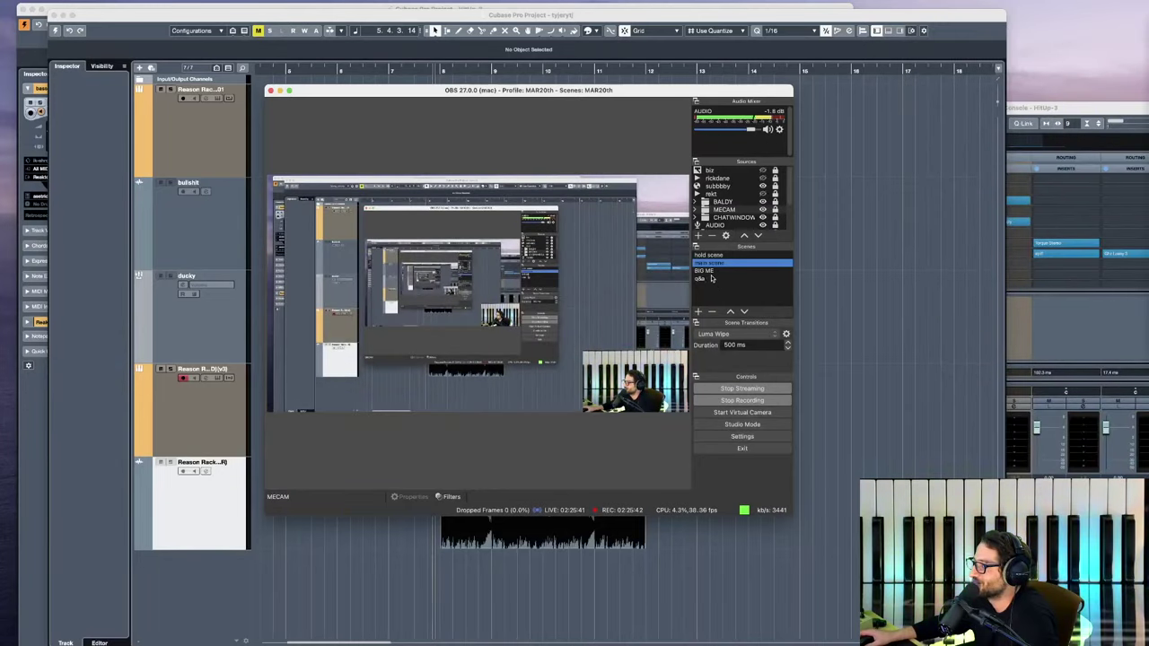
click(711, 278)
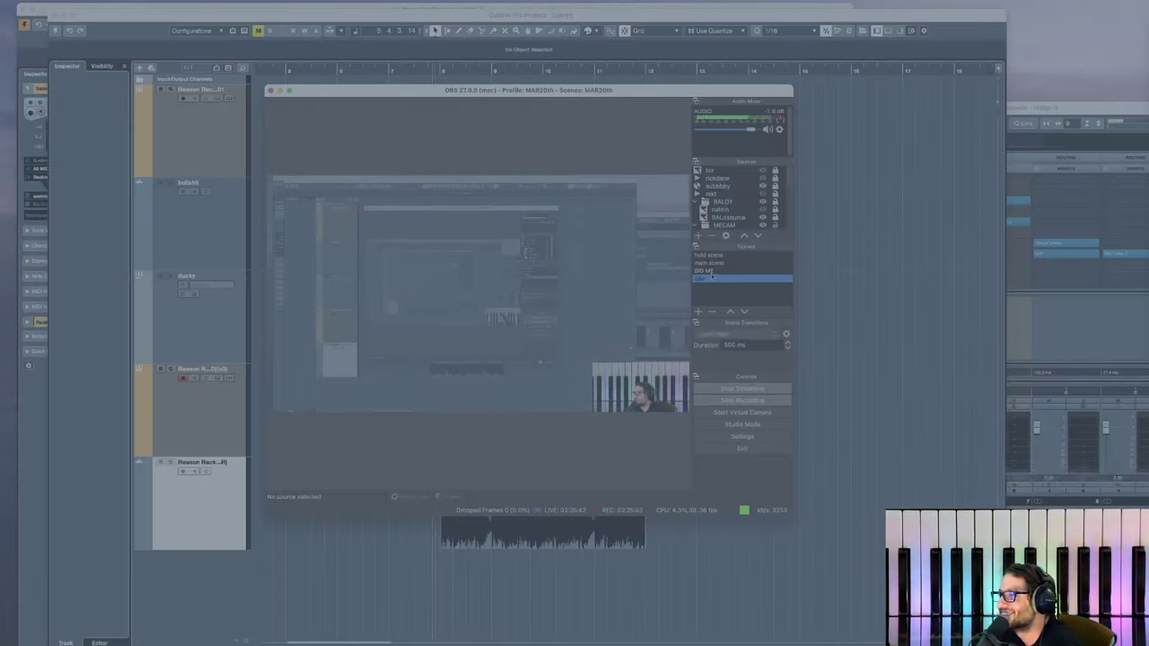